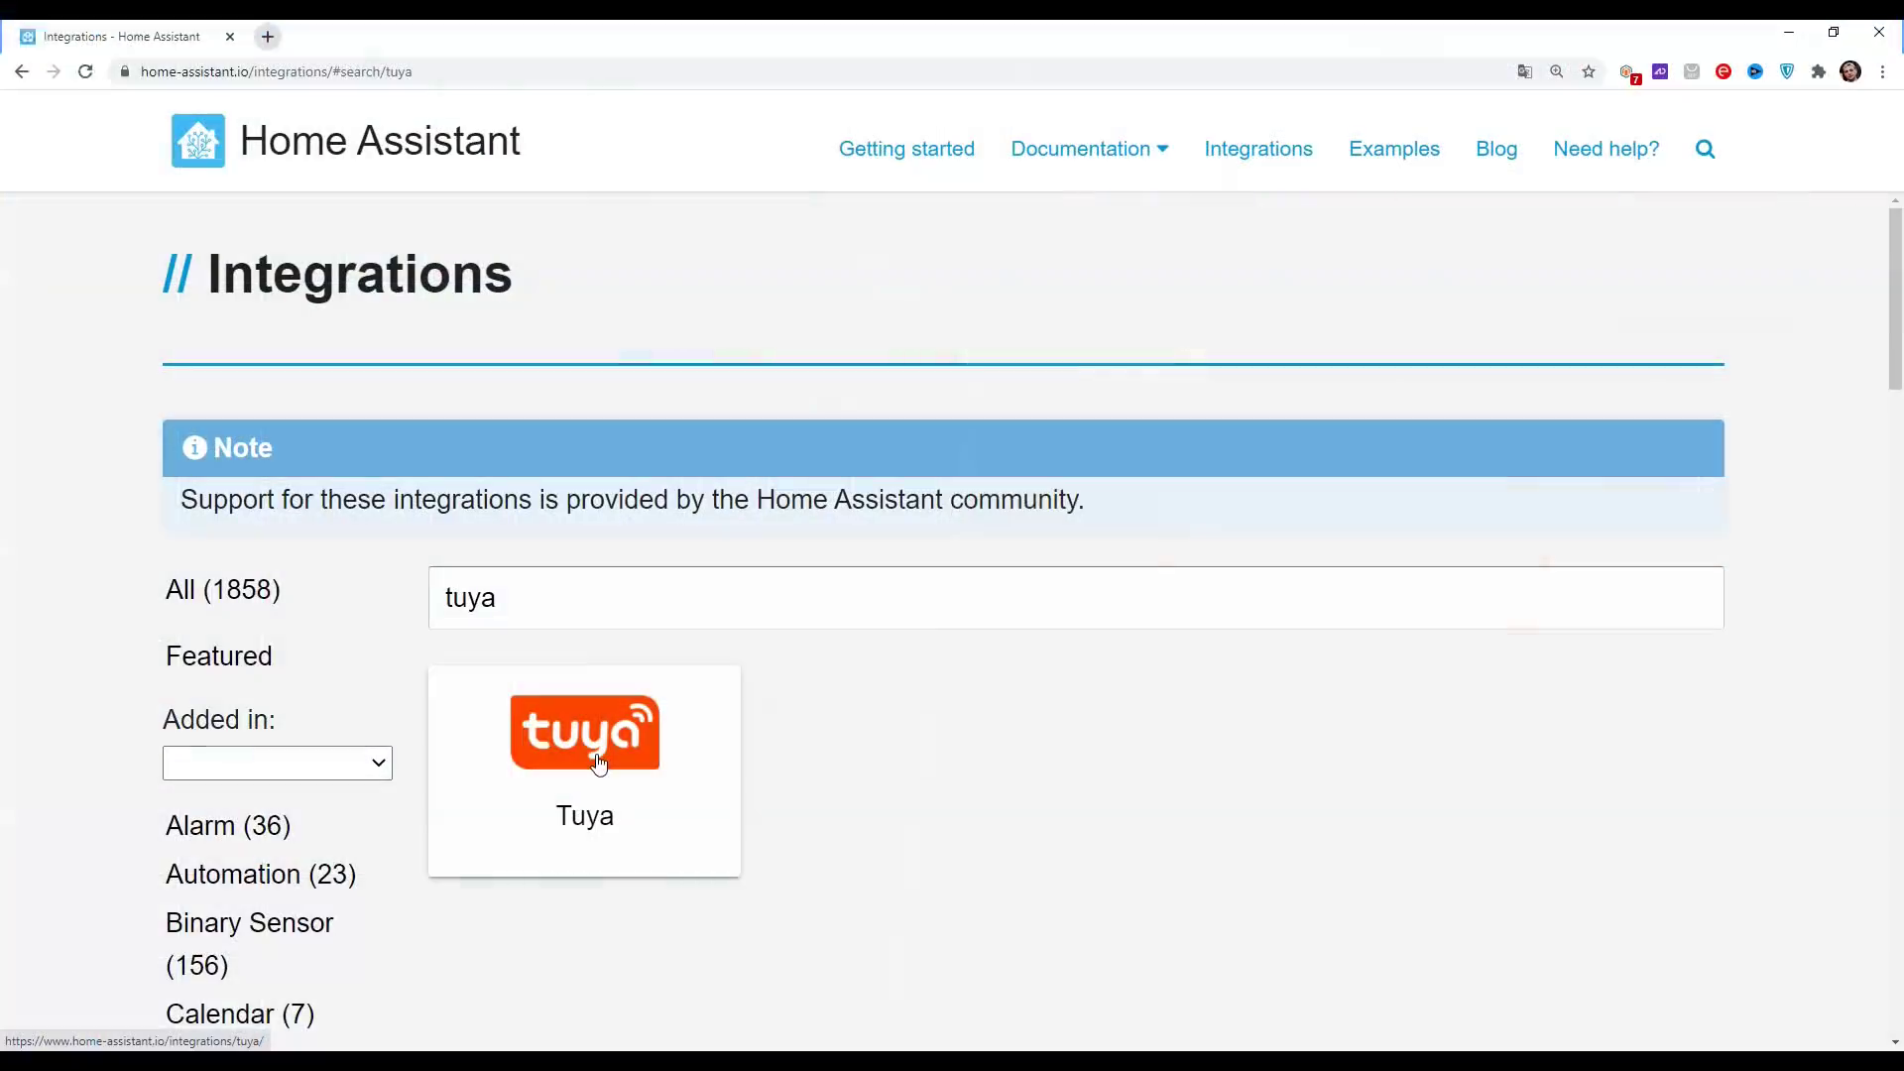
- Open the Tuya integration's documentation and follow its prerequisites to the Tuya IoT Platform site
{"action": "left_click", "coordinate": [599, 754]}
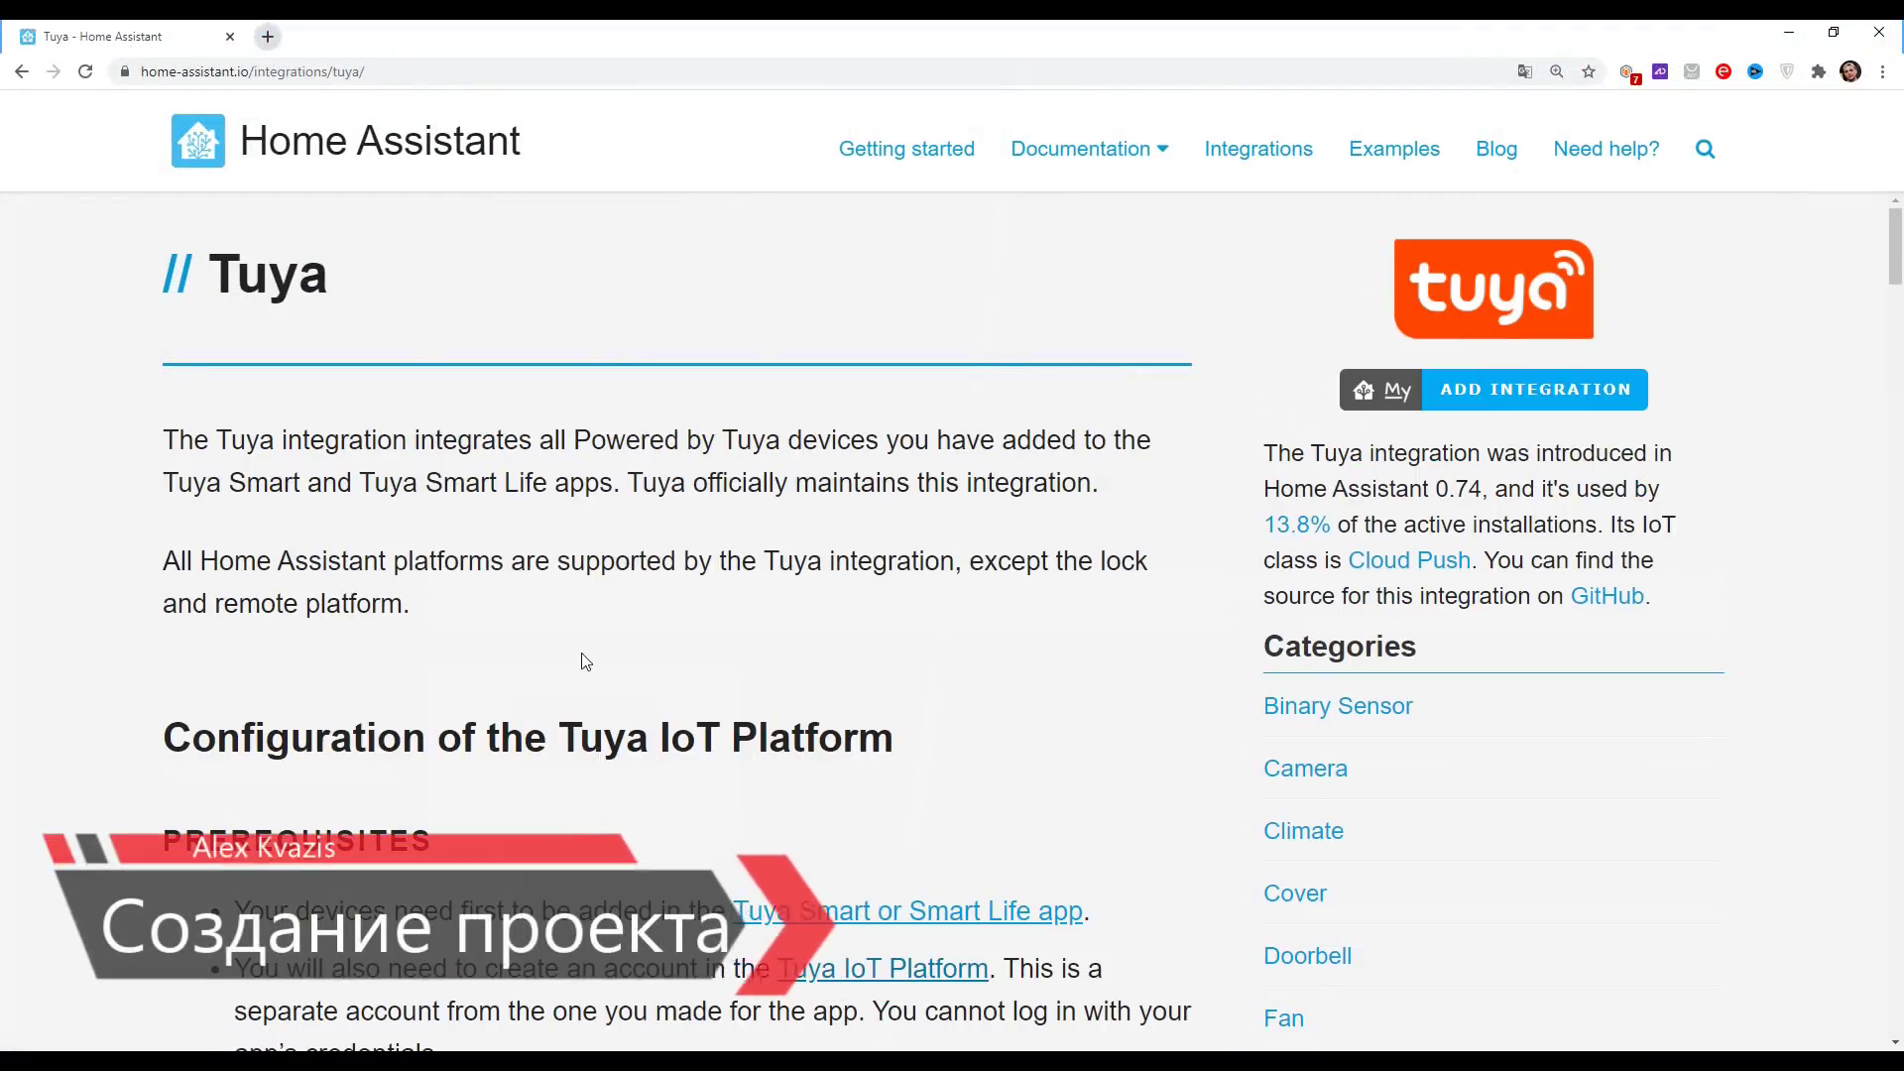
{"action": "scroll", "coordinate": [657, 661], "scroll_direction": "down", "scroll_amount": 1}
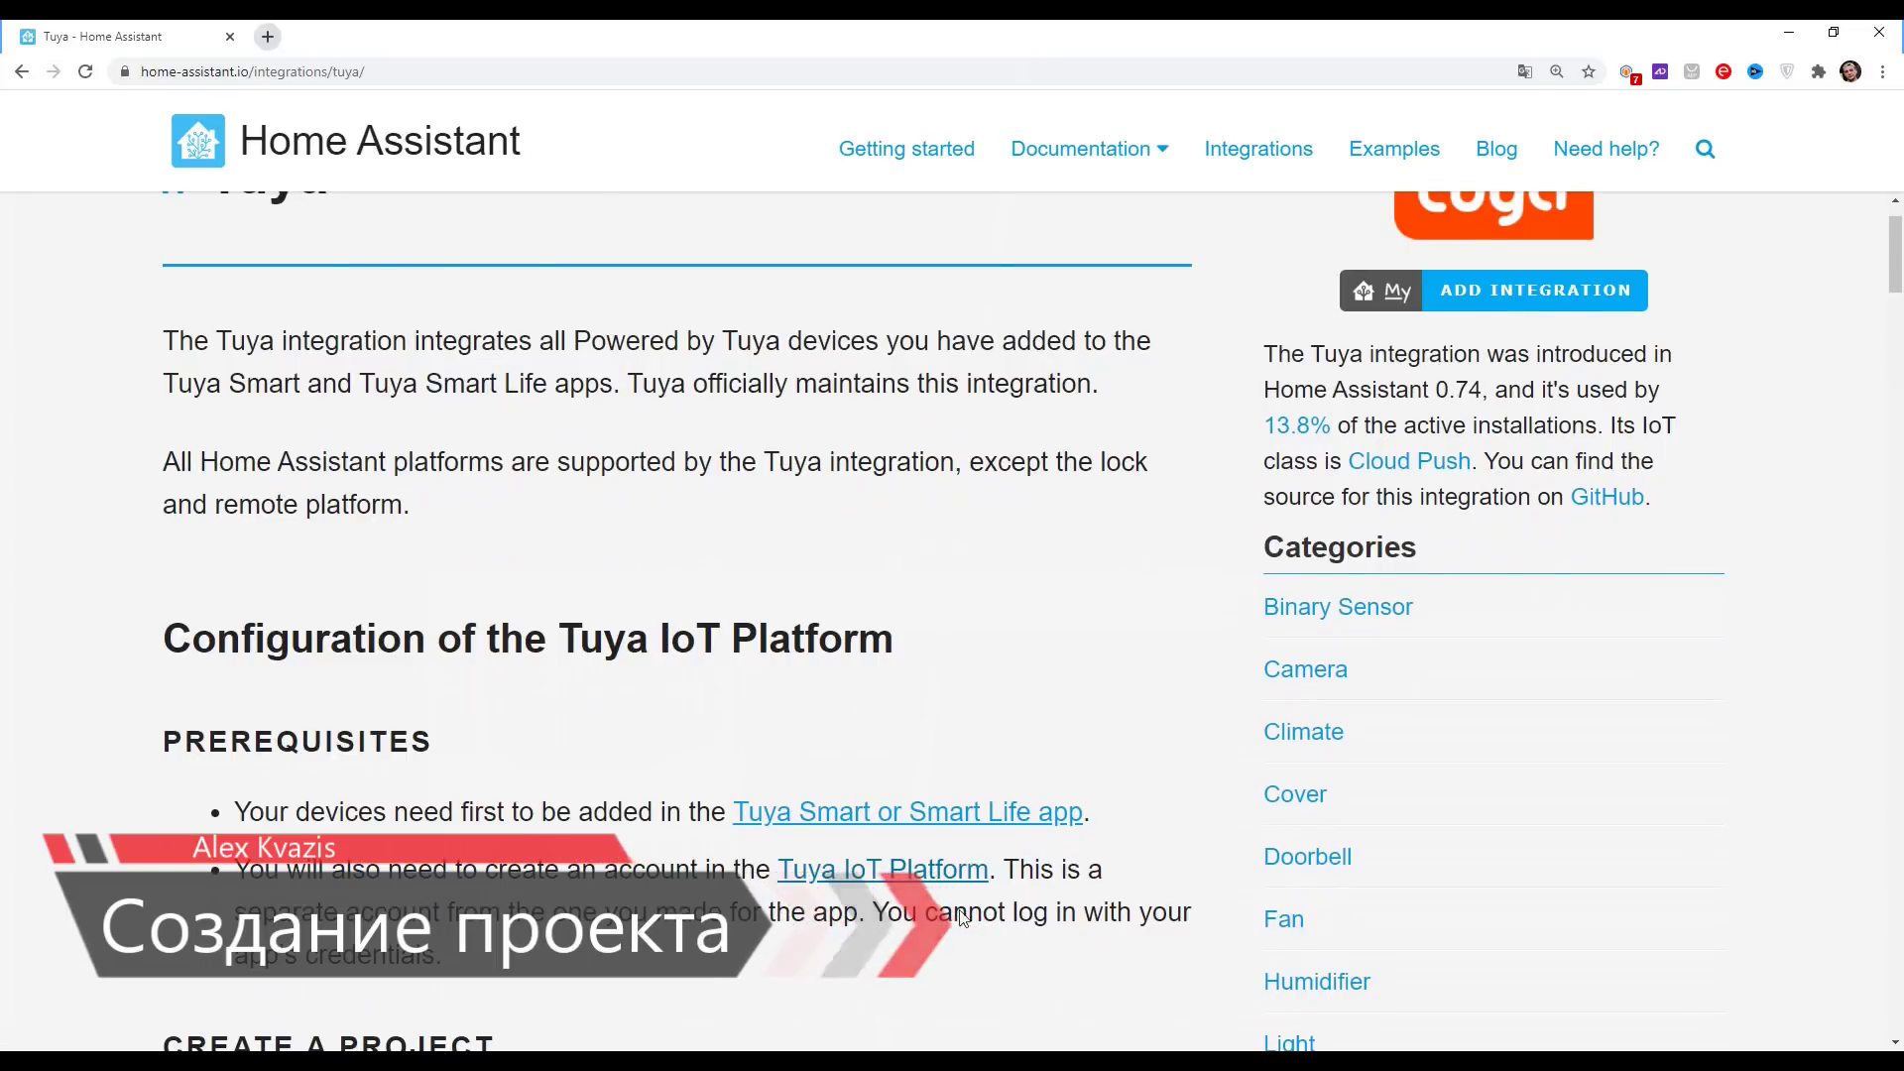
{"action": "left_click", "coordinate": [946, 875]}
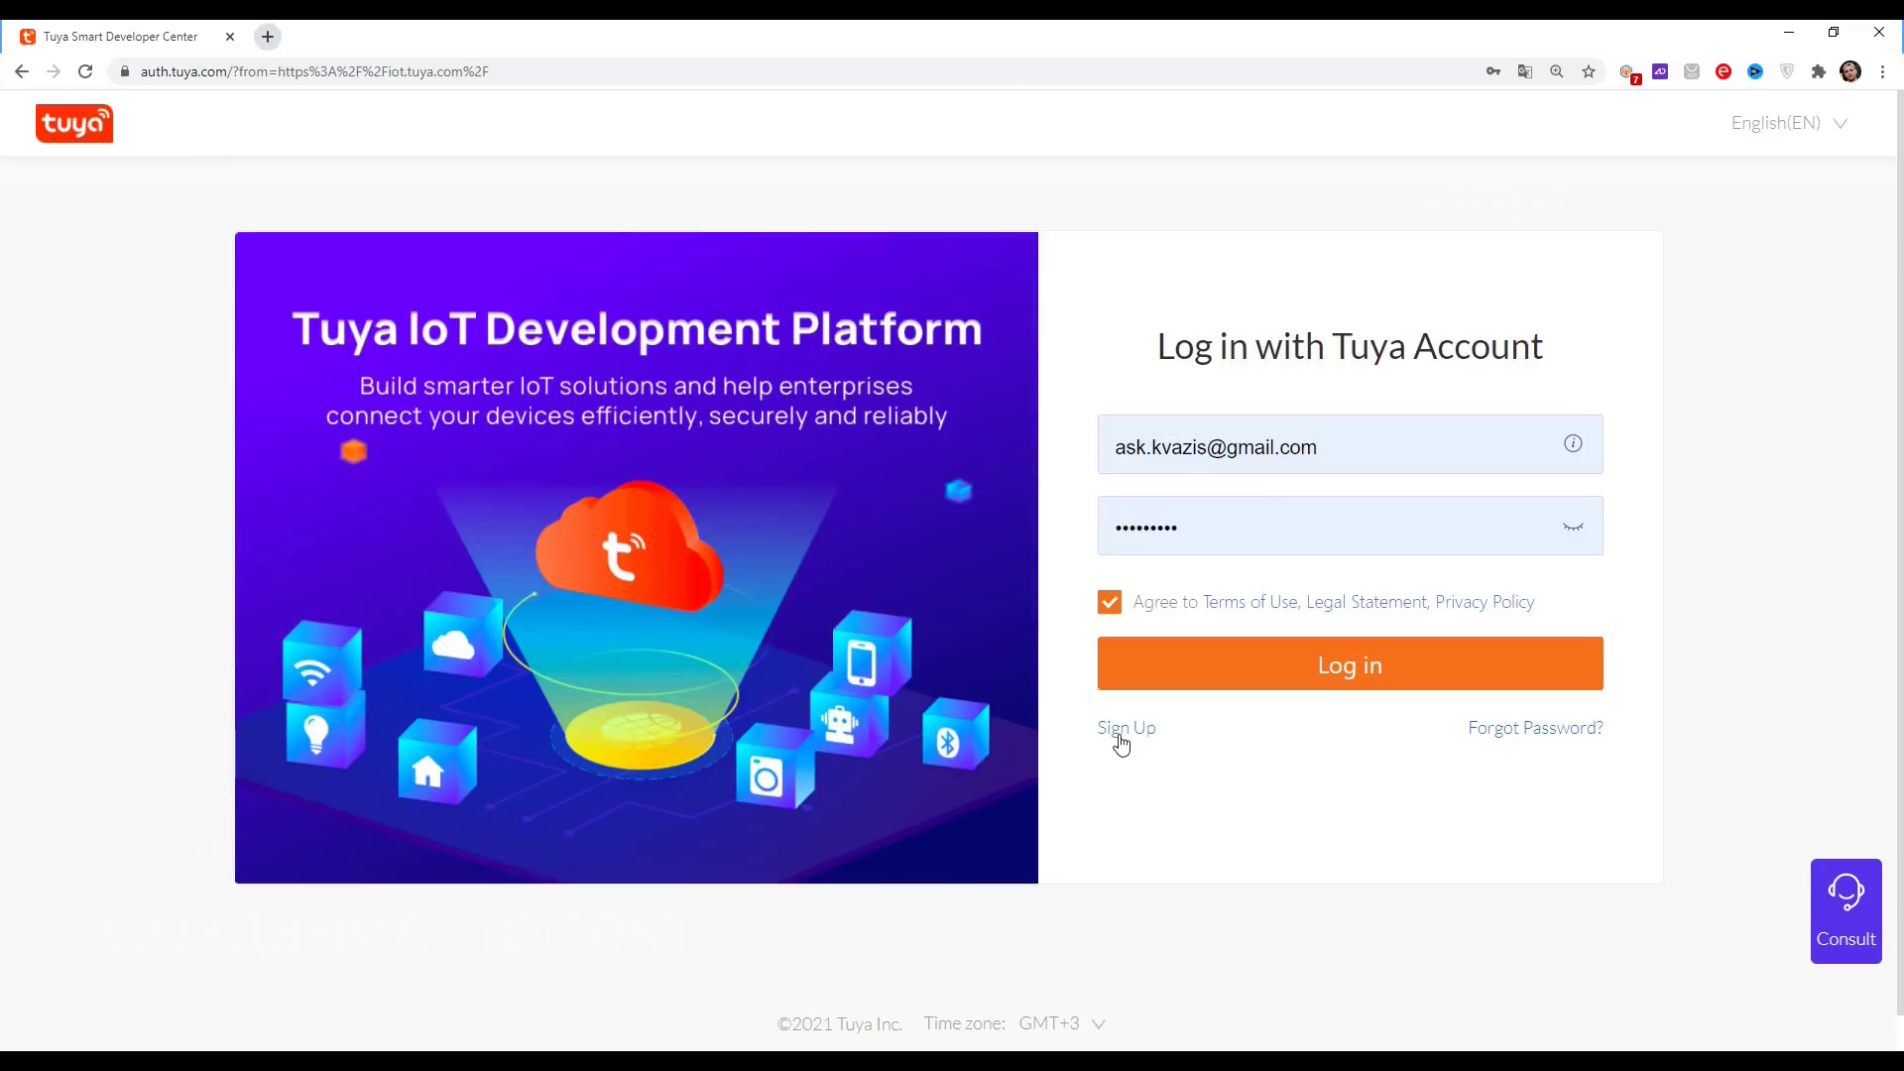
- Log in with the filled-in Tuya account, solve the slider verification, and open the Cloud development projects
{"action": "left_click", "coordinate": [1402, 678]}
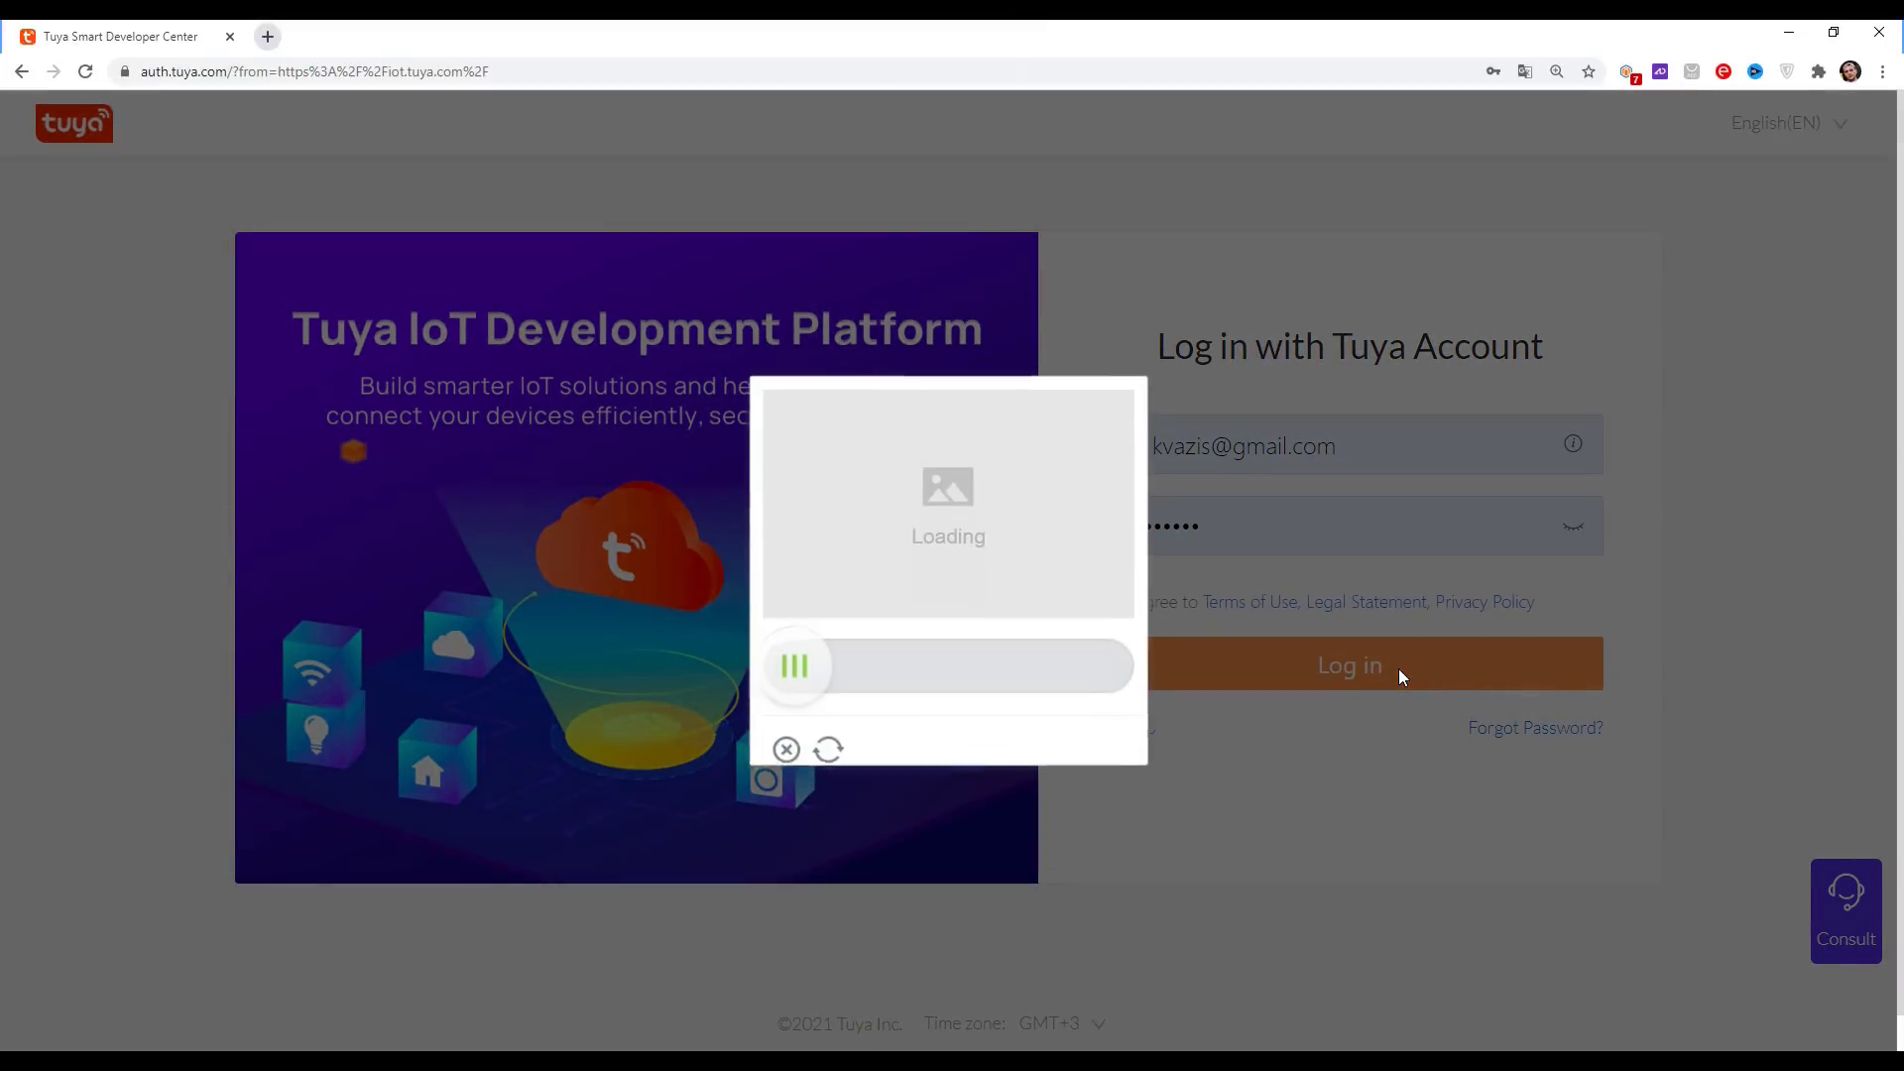
{"action": "left_click_drag", "start_coordinate": [803, 674], "coordinate": [1021, 660]}
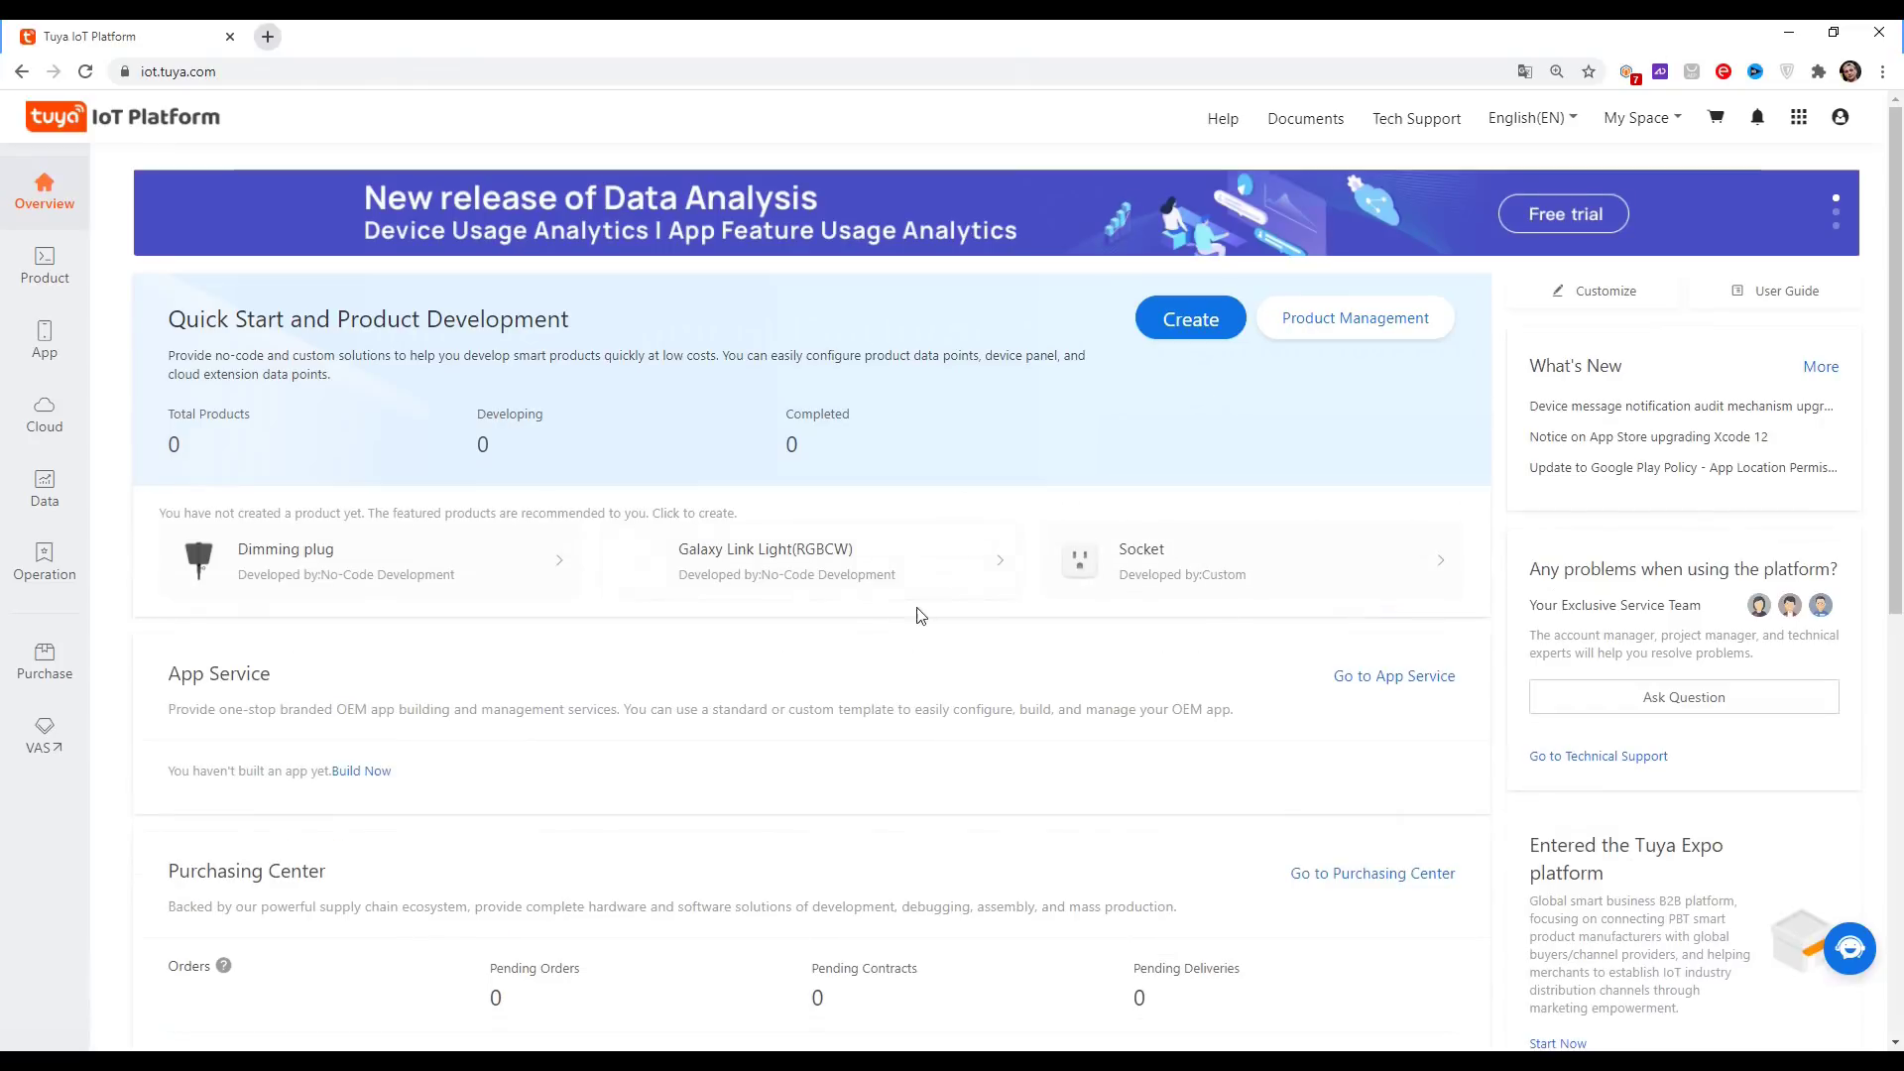
{"action": "left_click", "coordinate": [1567, 121]}
{"action": "mouse_move", "coordinate": [55, 423]}
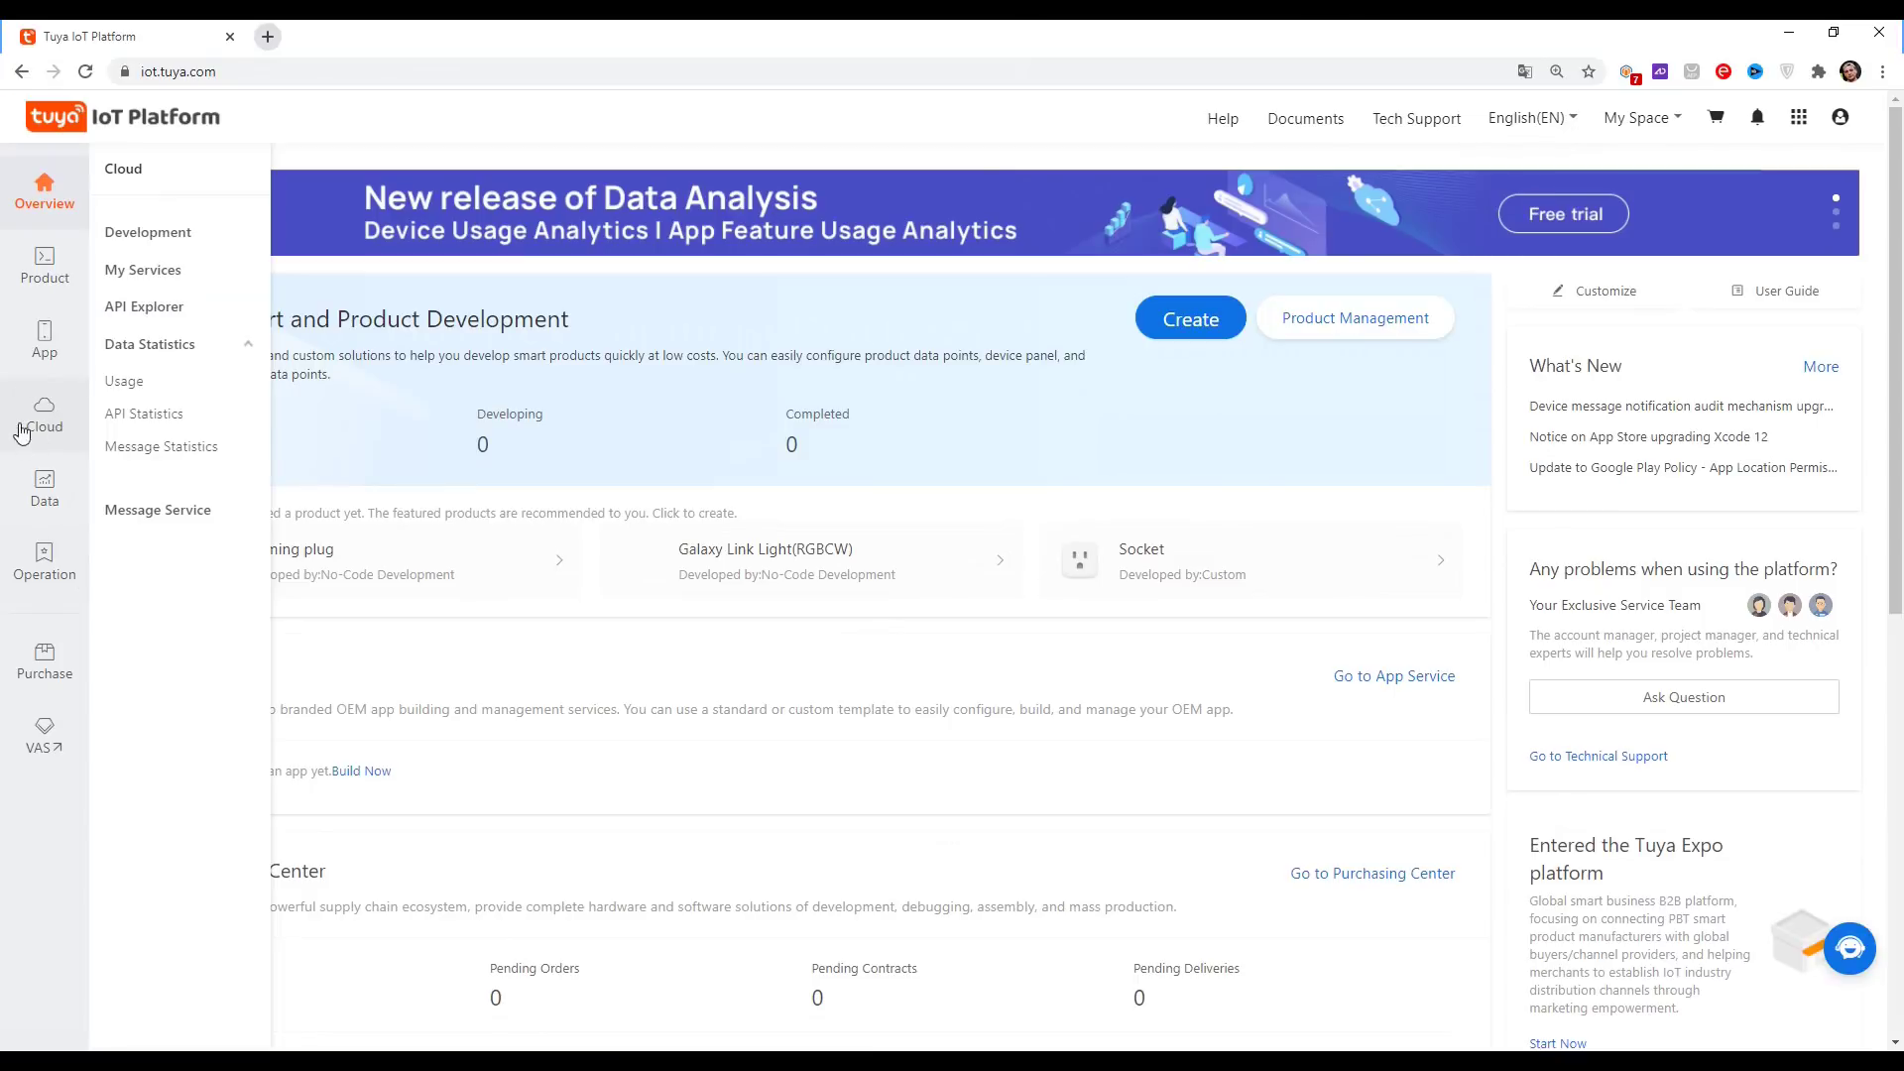
{"action": "left_click", "coordinate": [44, 417]}
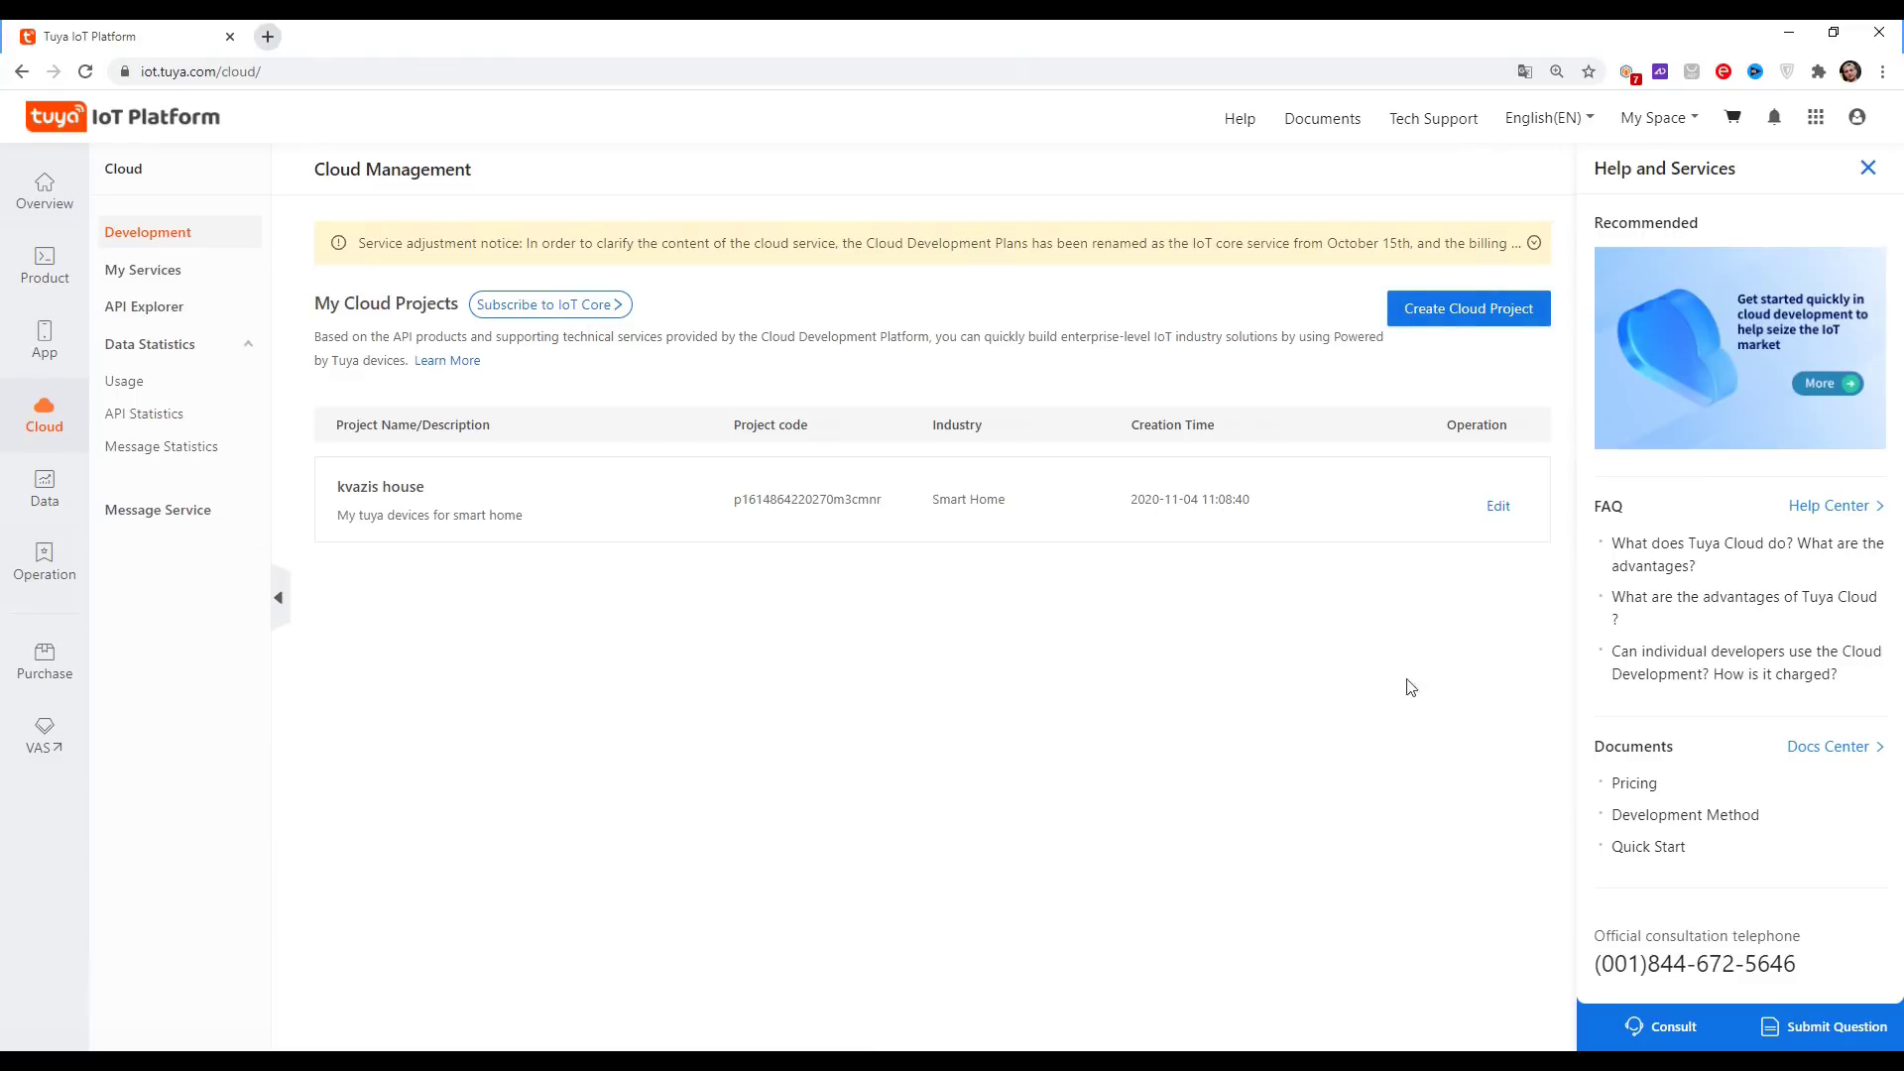
- Start a new cloud project named "My smart house" with the description "My project"
{"action": "left_click", "coordinate": [1493, 315]}
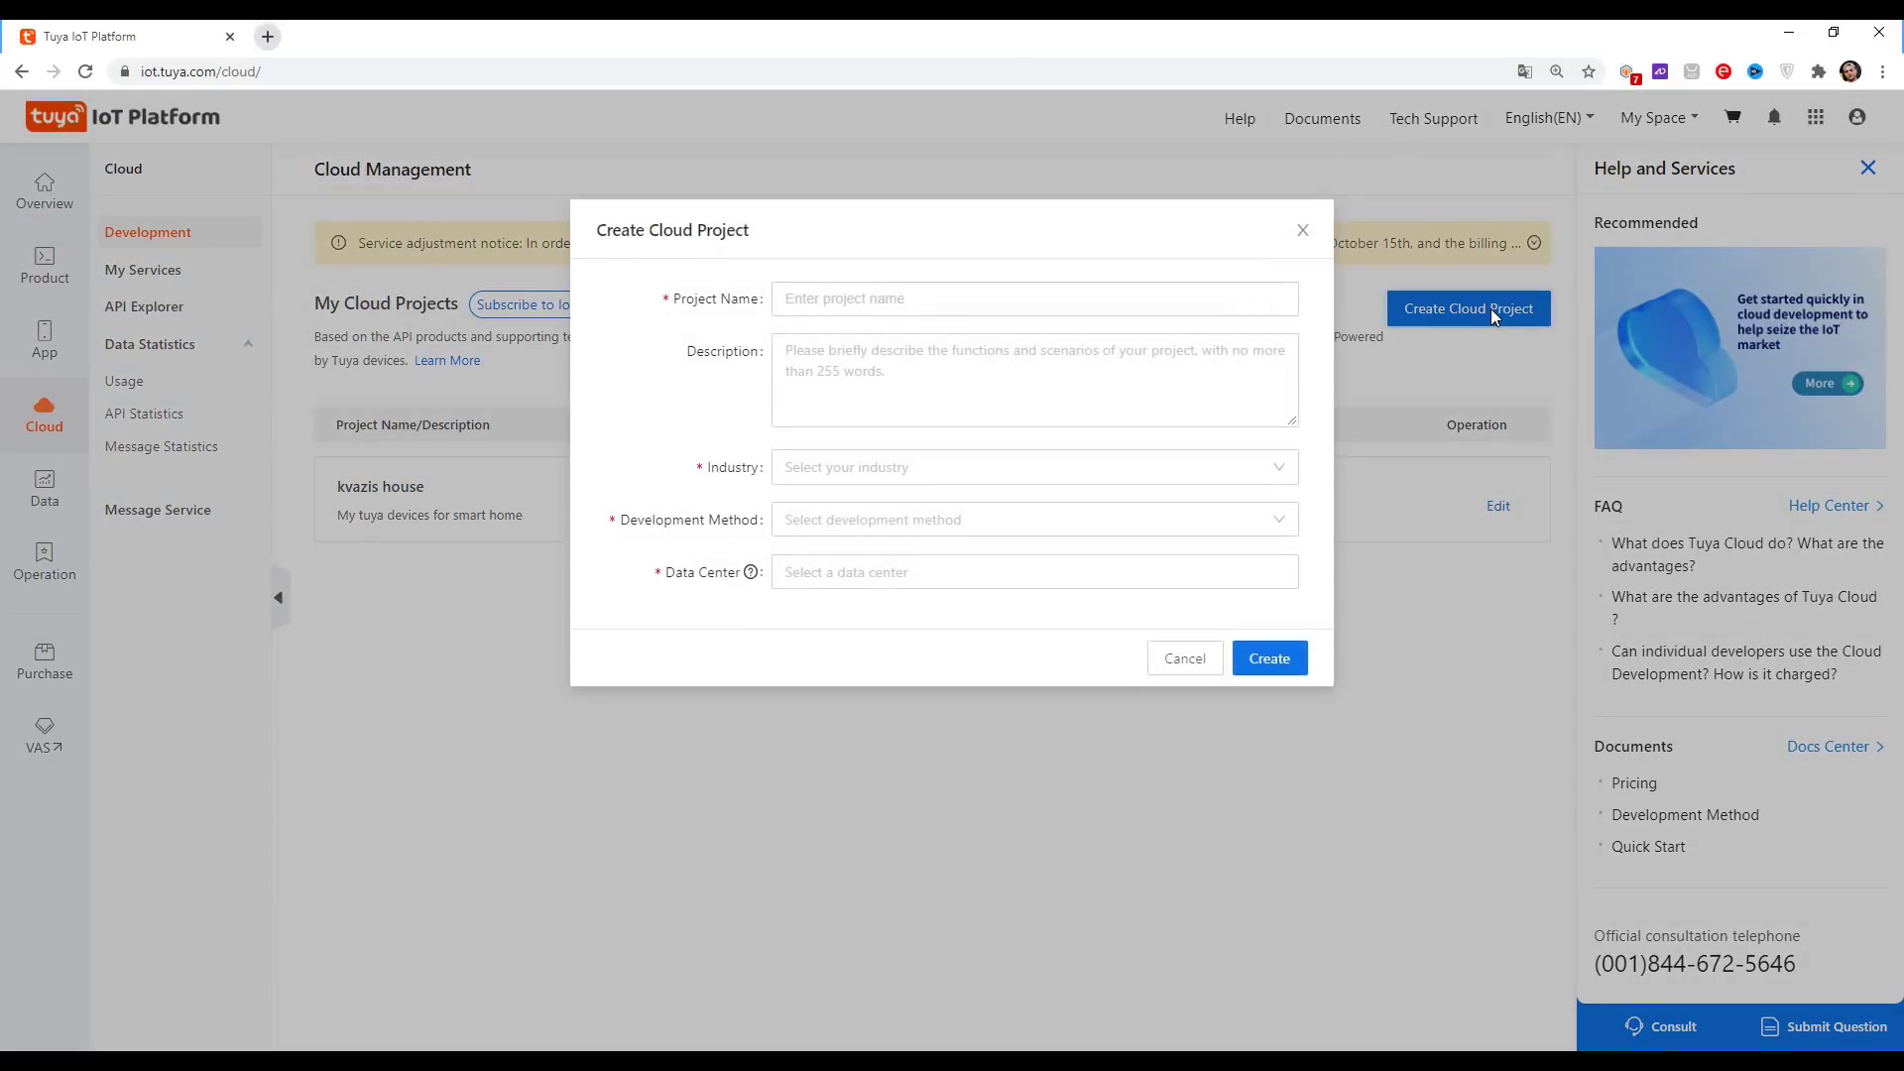
{"action": "left_click", "coordinate": [965, 299]}
{"action": "type", "text": "My smart"}
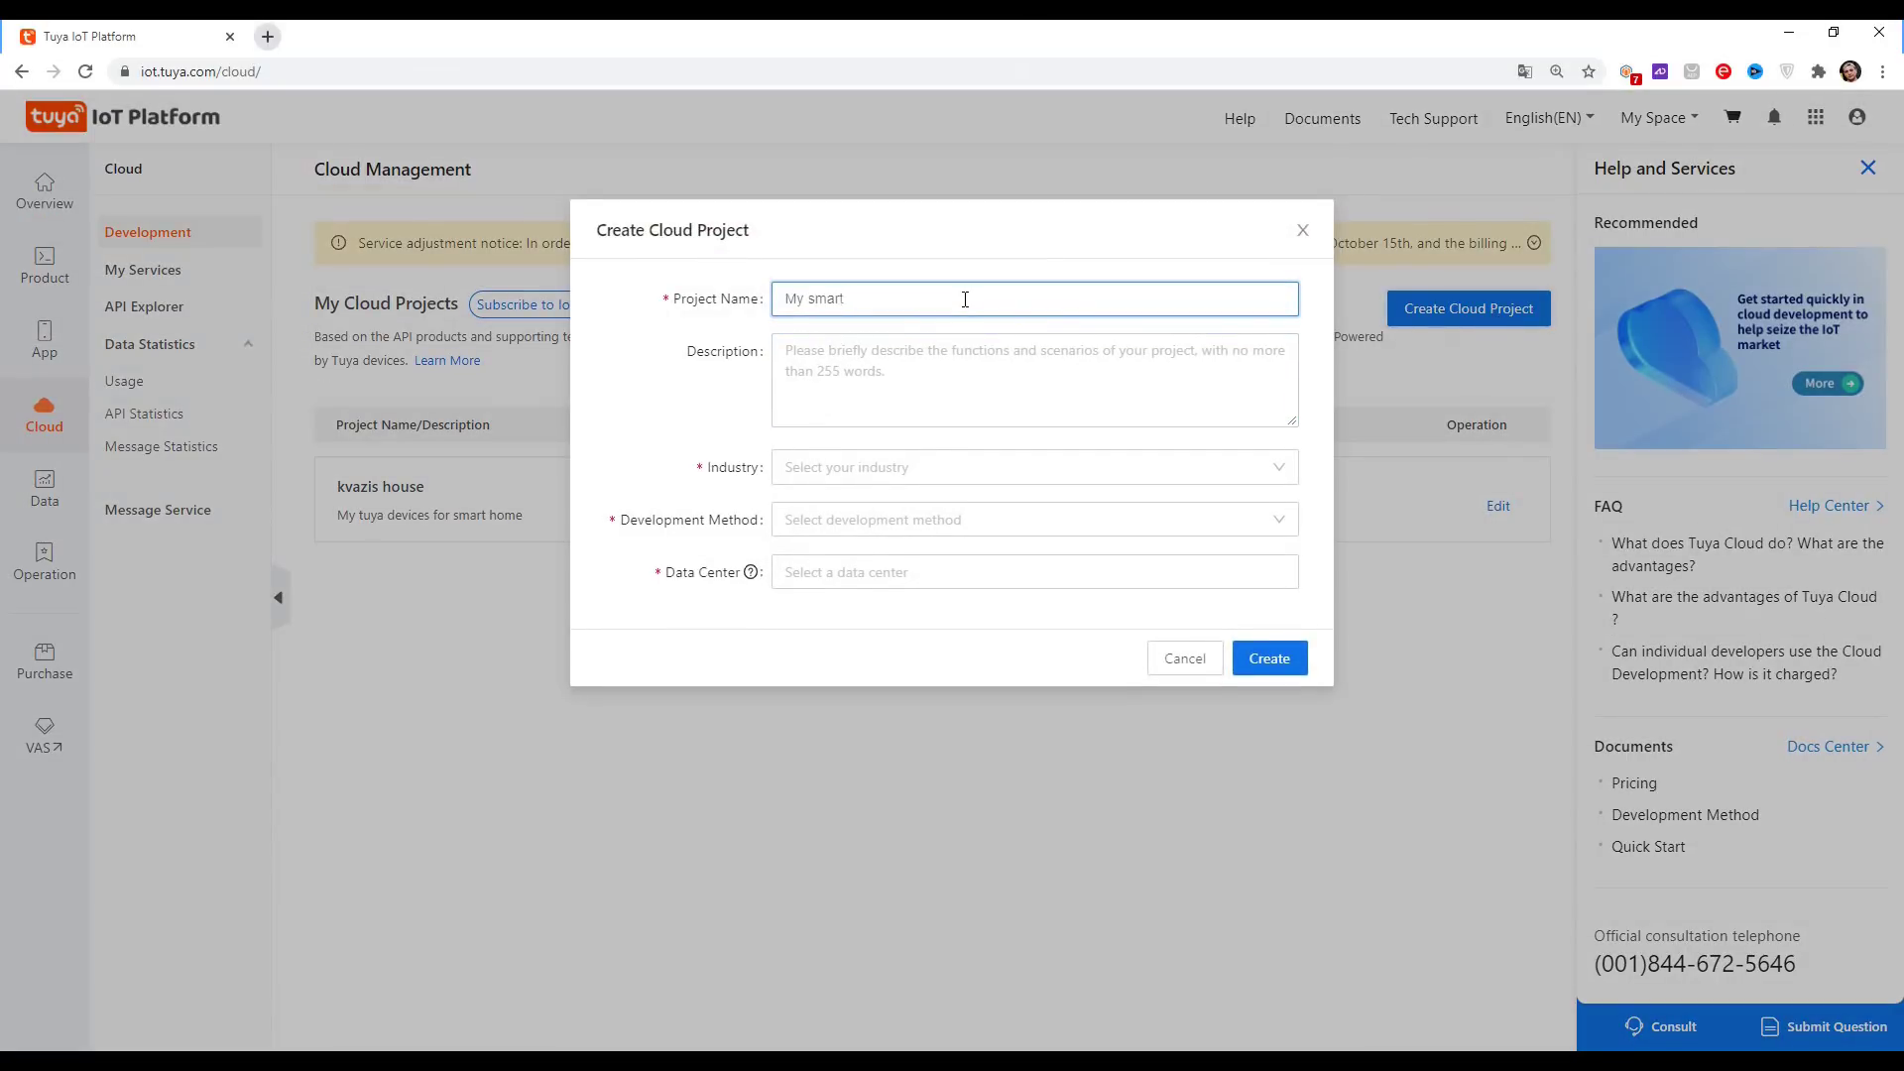
{"action": "type", "text": " house"}
{"action": "left_click", "coordinate": [988, 350]}
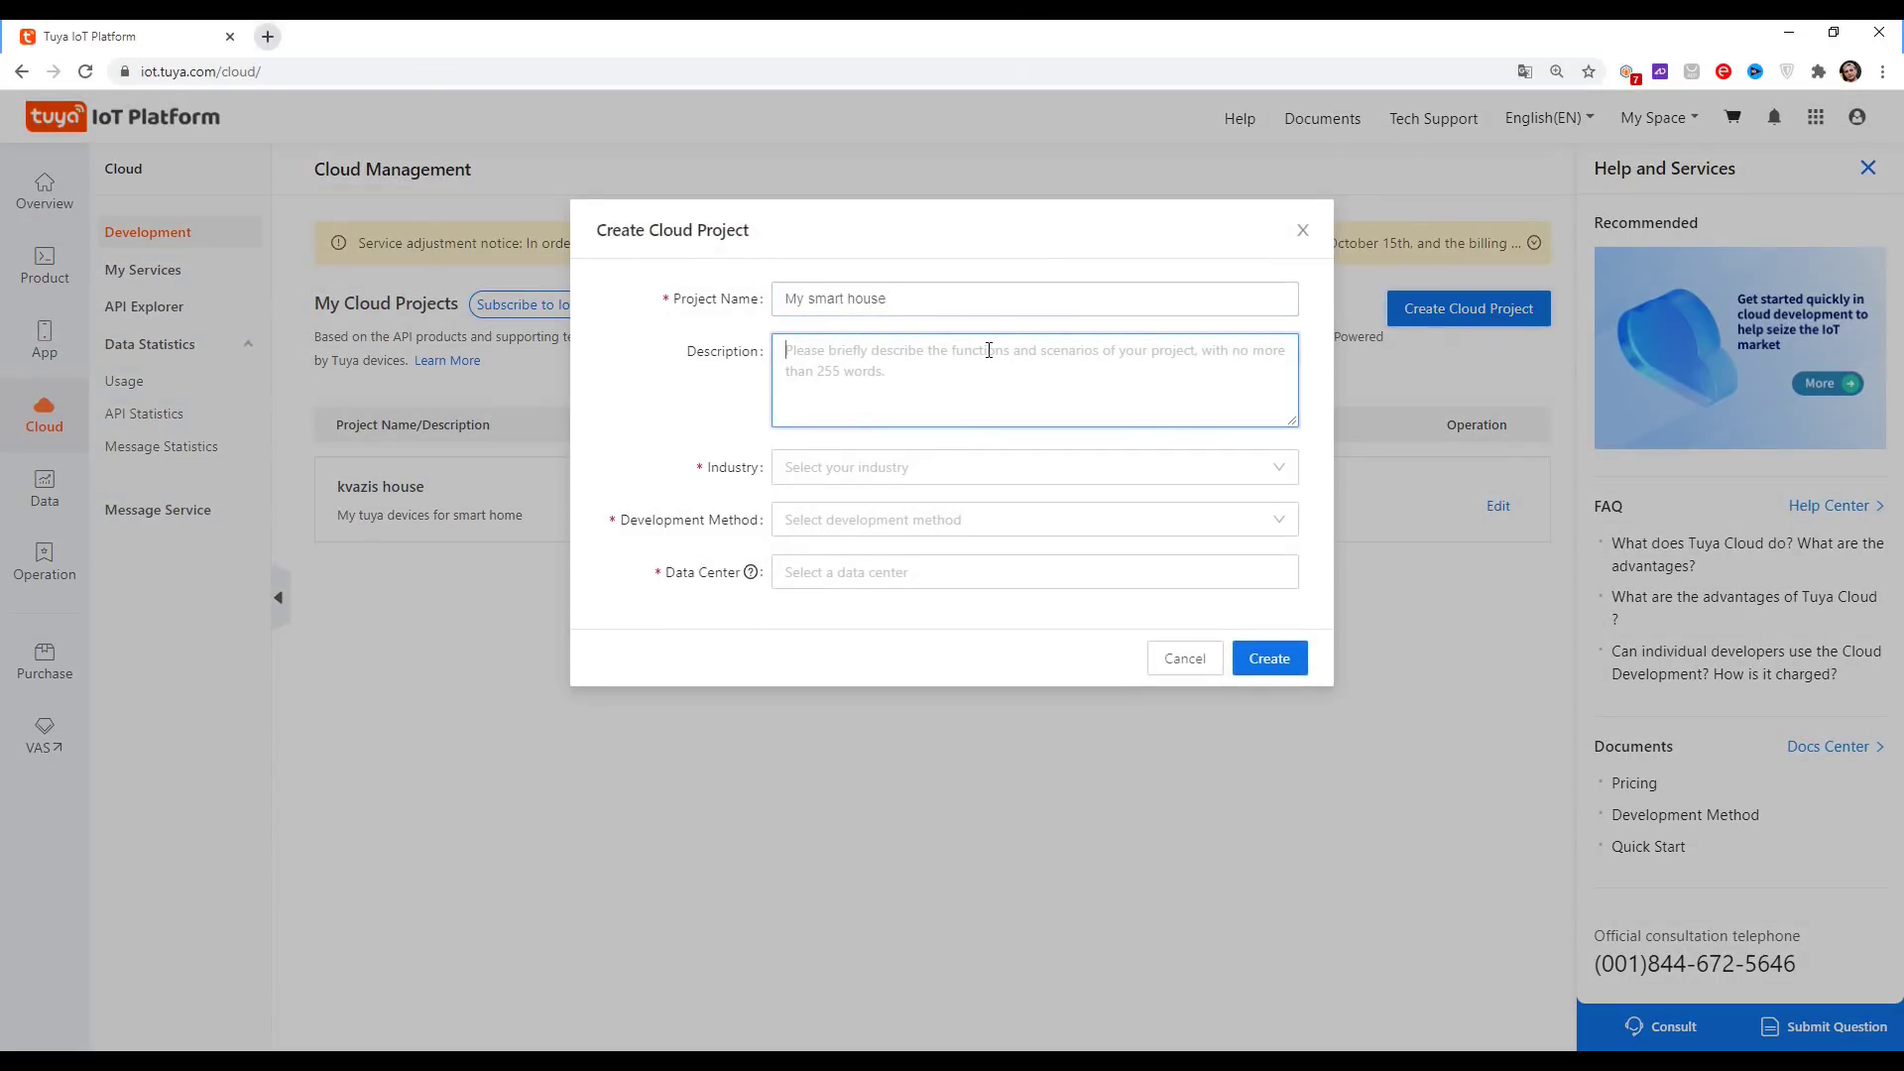
{"action": "type", "text": "My project"}
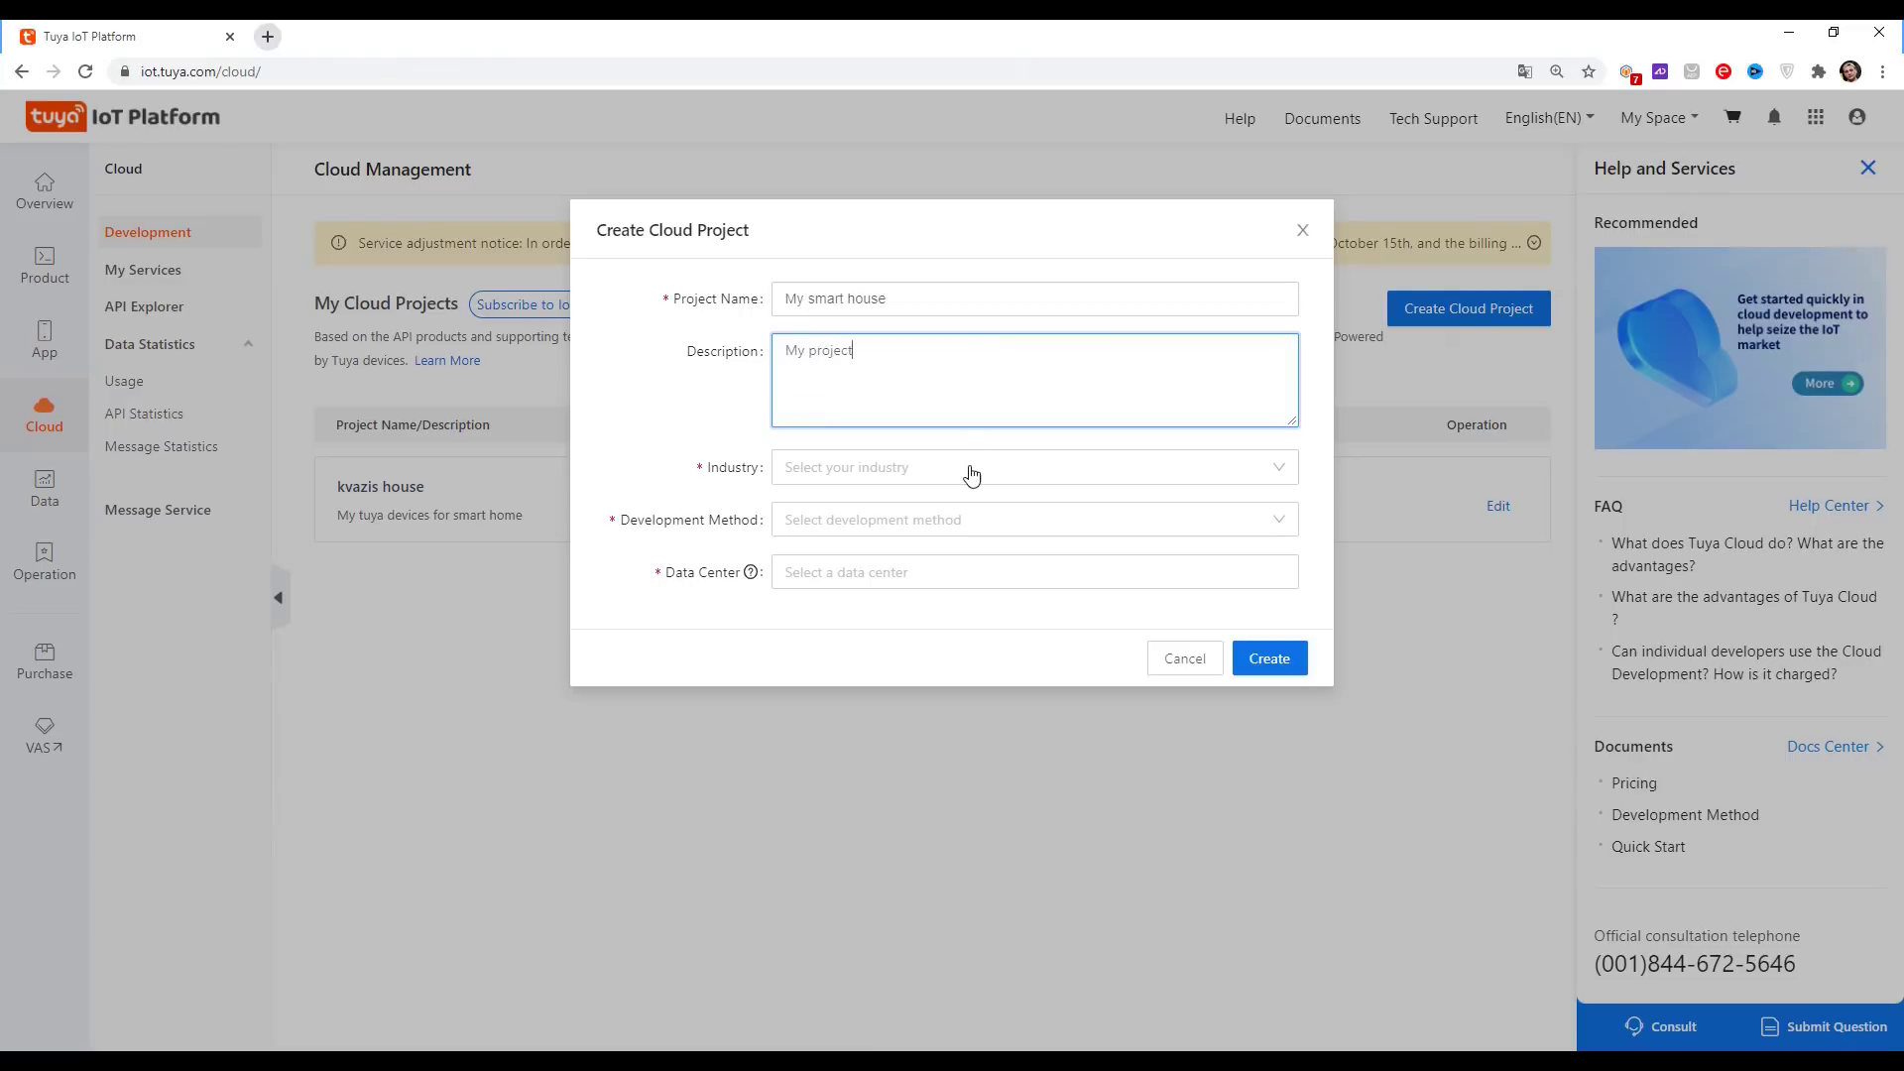
- Set both the project's industry and its development method to Smart Home
{"action": "left_click", "coordinate": [971, 475]}
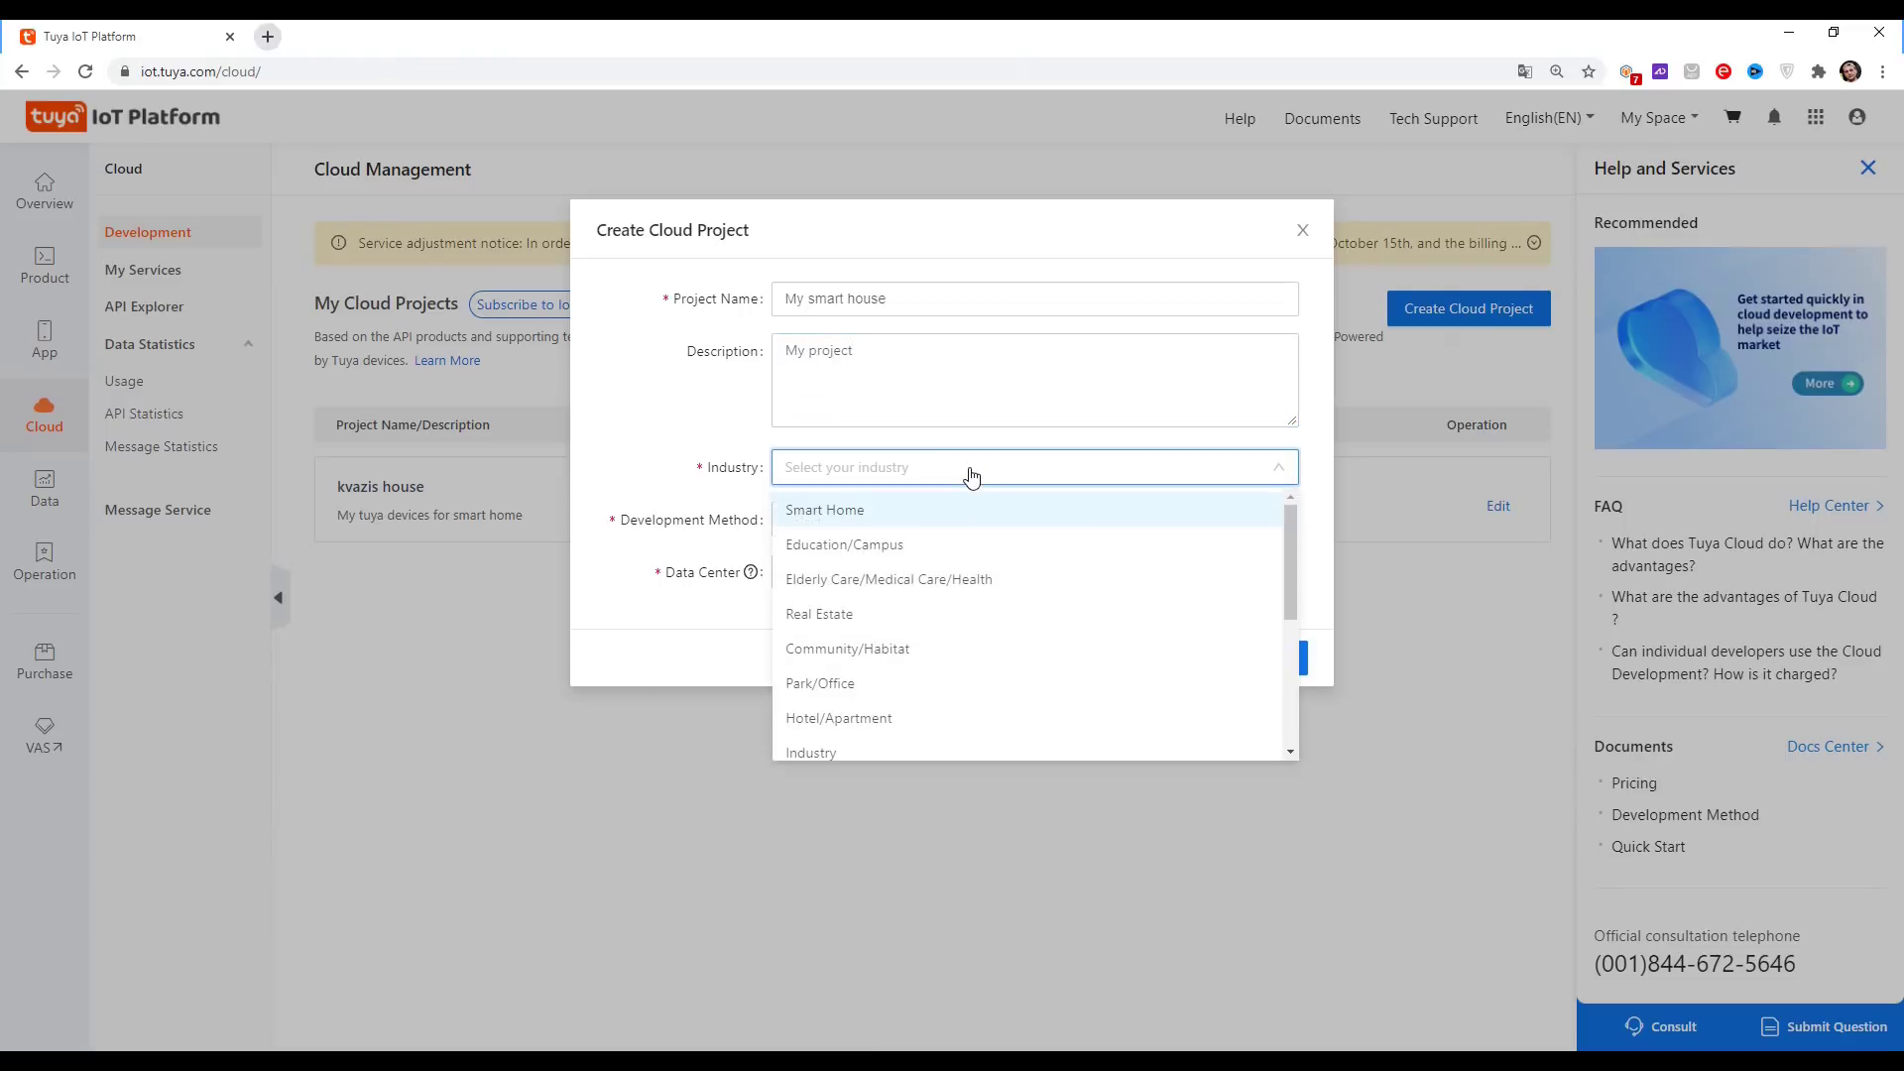
{"action": "left_click", "coordinate": [902, 511]}
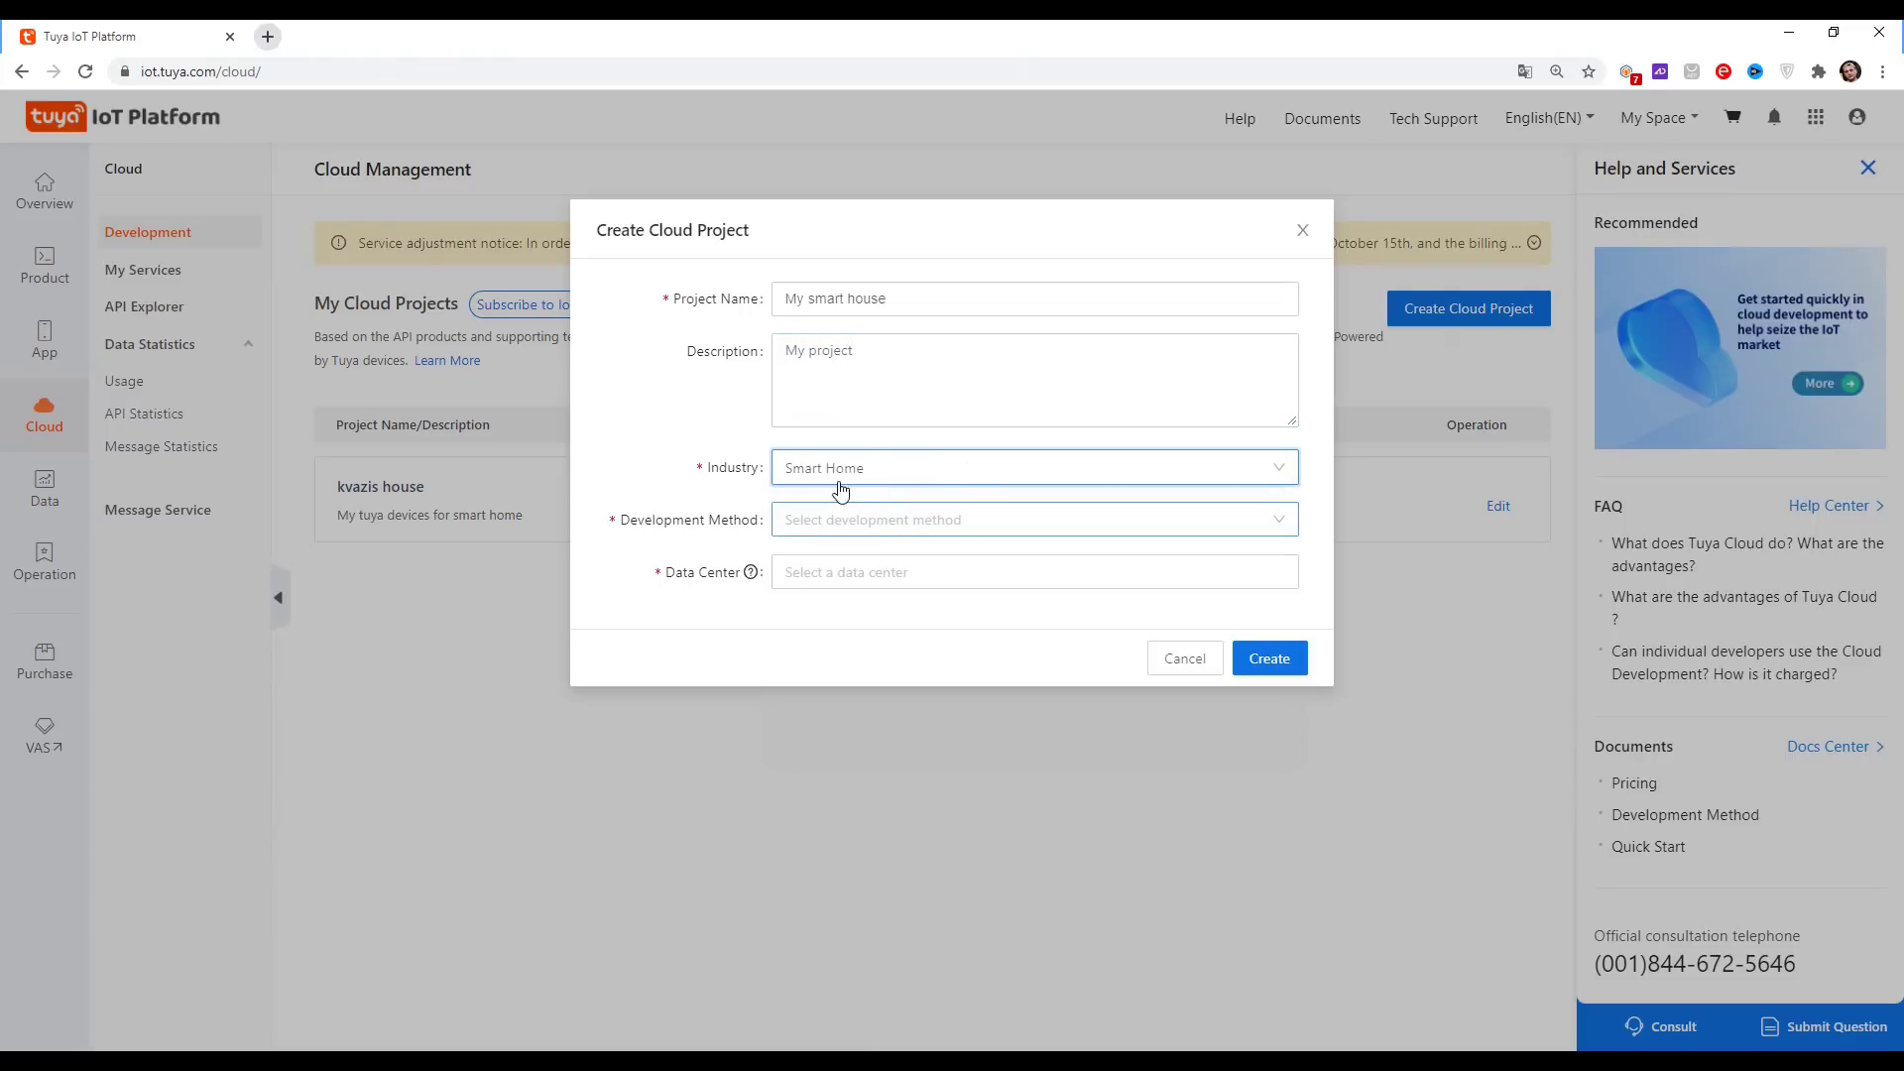
{"action": "left_click", "coordinate": [873, 520]}
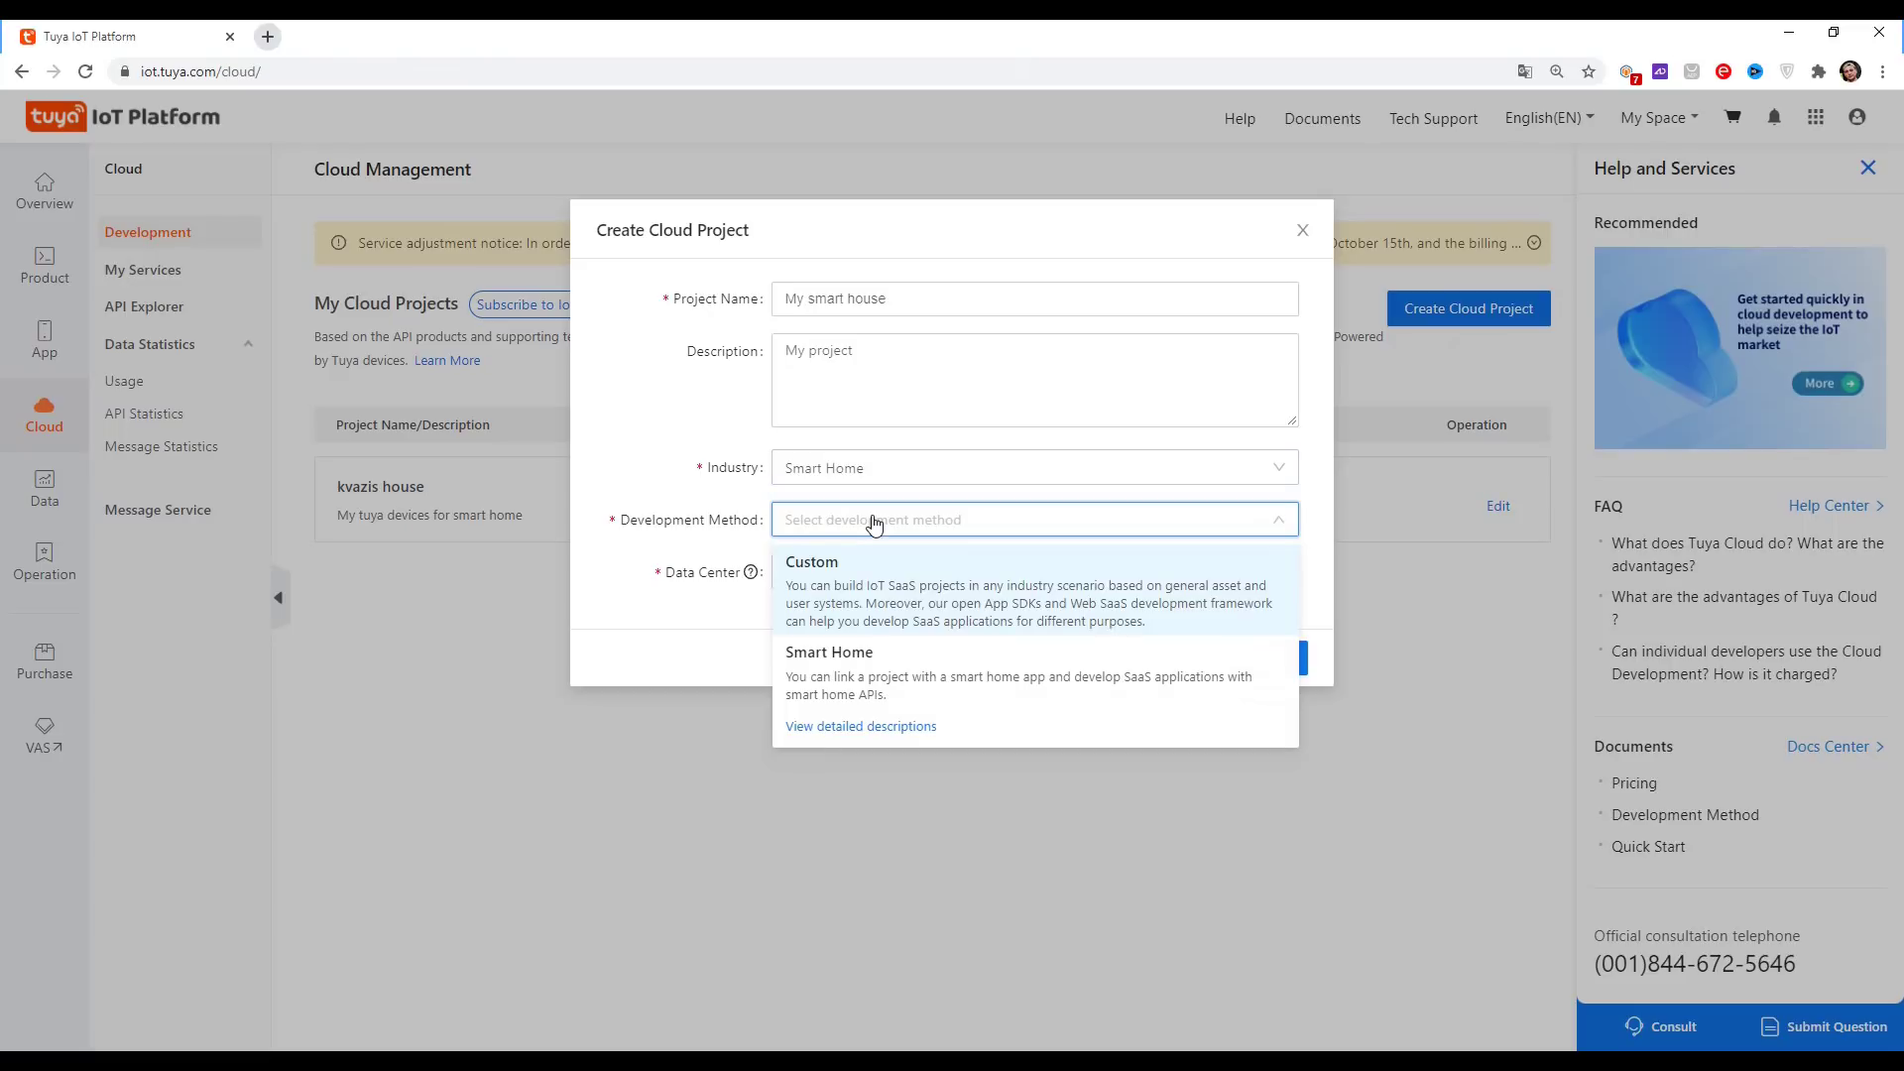
{"action": "left_click", "coordinate": [873, 673]}
- Select the China, Central Europe, India, Western America, Western Europe and Eastern America data centers for the project
{"action": "left_click", "coordinate": [863, 572]}
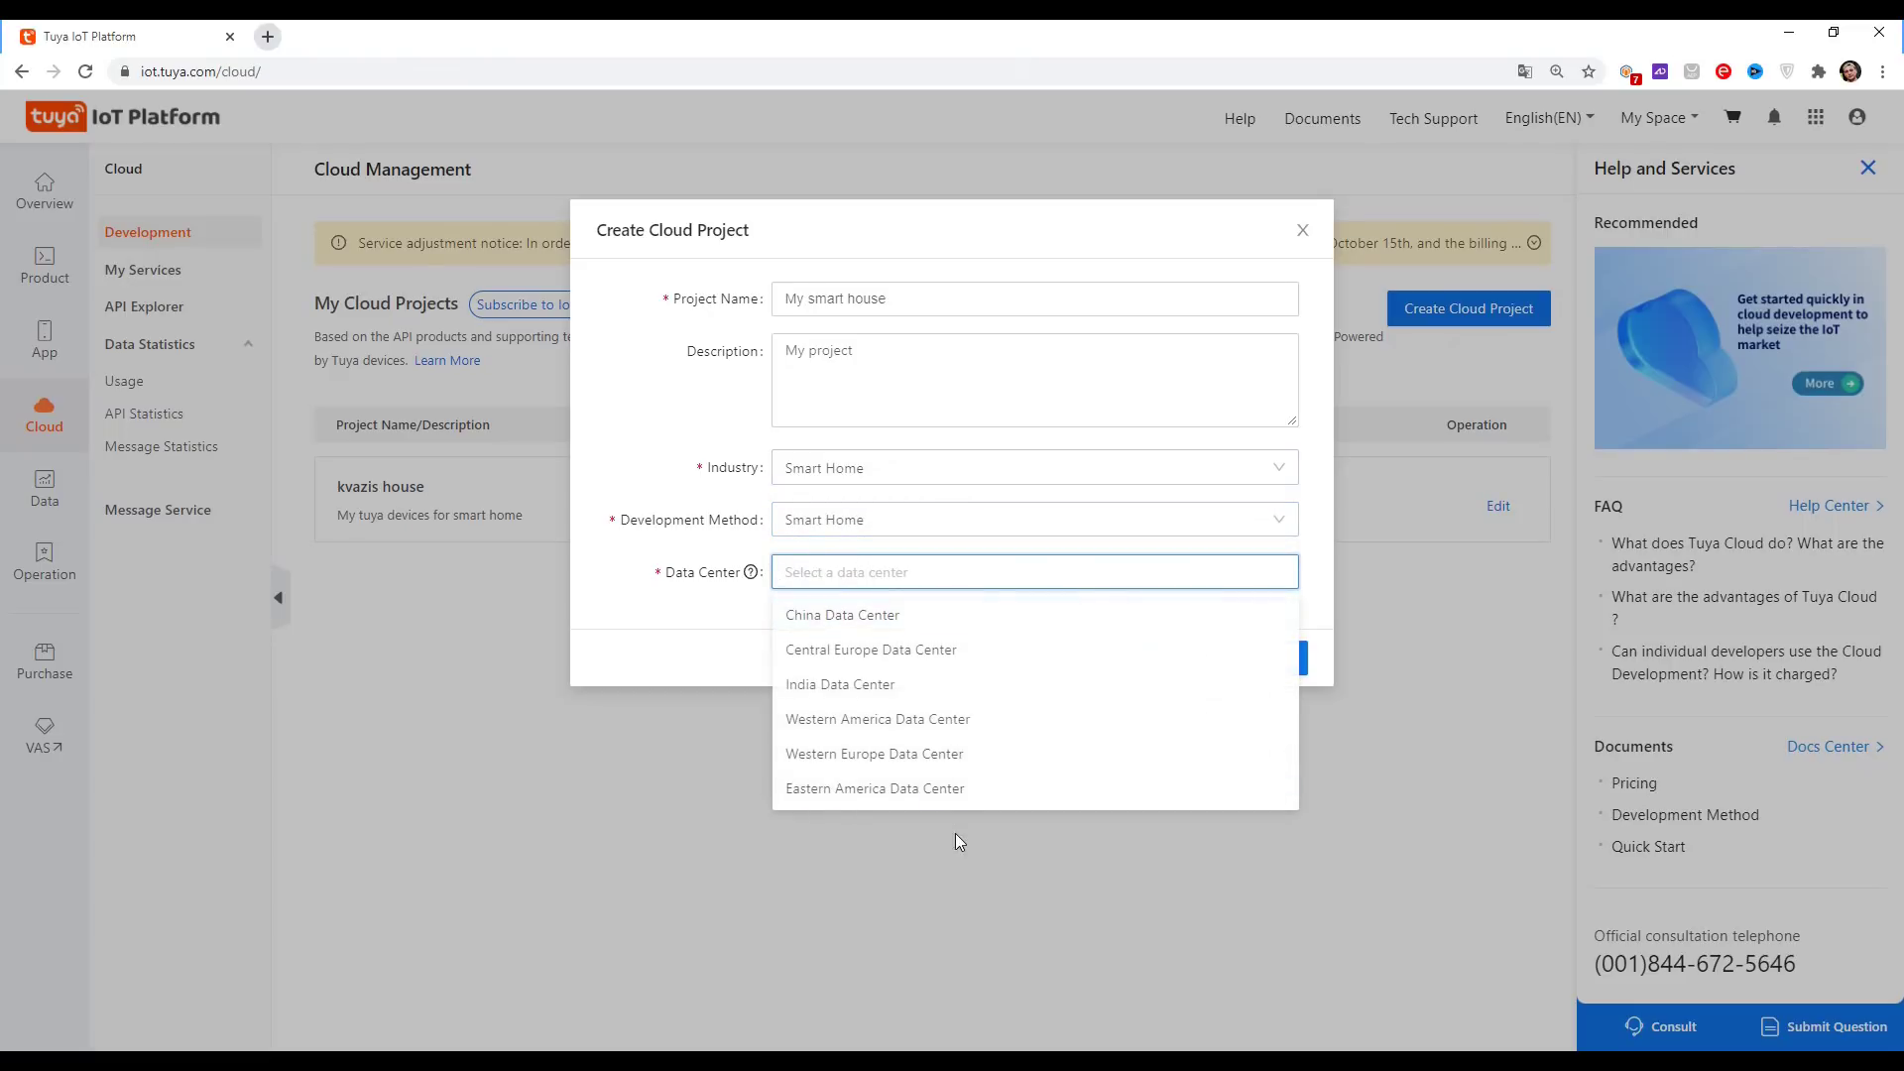
{"action": "left_click", "coordinate": [871, 615]}
{"action": "left_click", "coordinate": [866, 650]}
{"action": "left_click", "coordinate": [866, 684]}
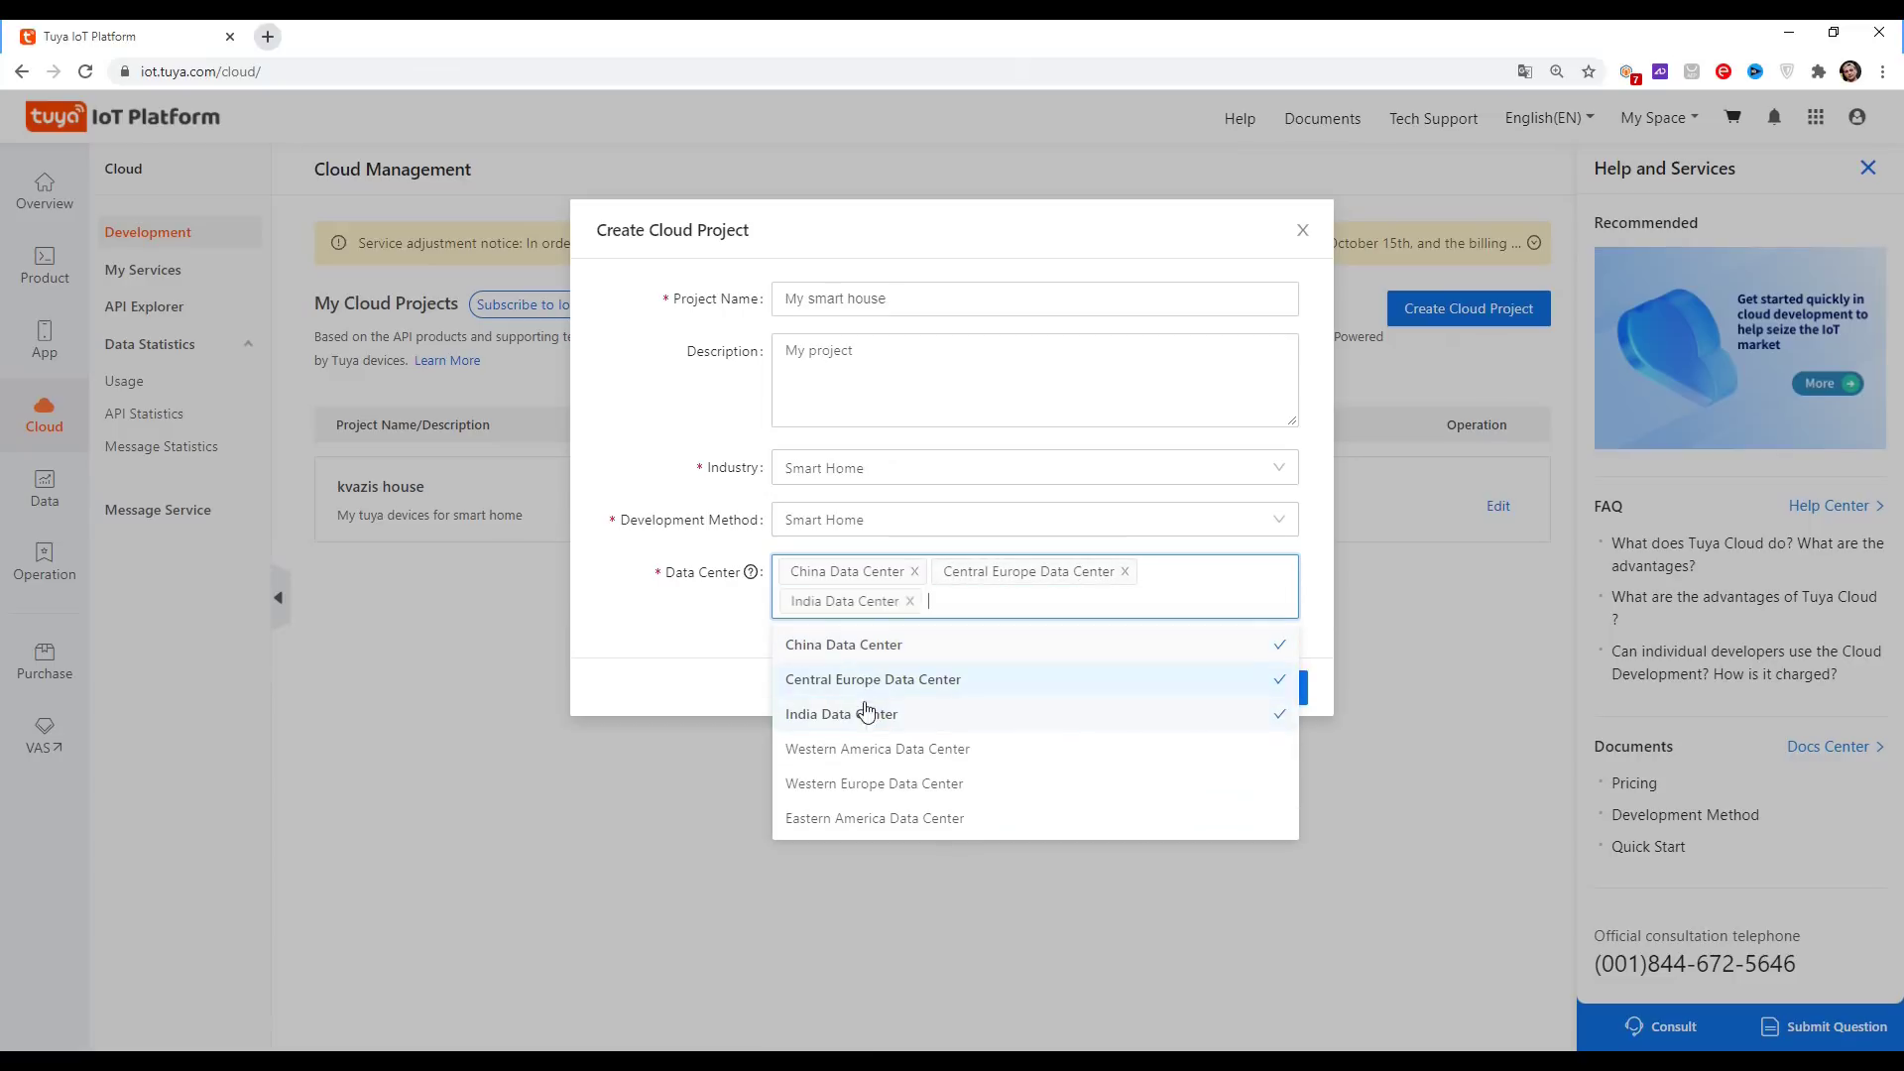
{"action": "left_click", "coordinate": [863, 749]}
{"action": "left_click", "coordinate": [868, 784]}
{"action": "left_click", "coordinate": [873, 846]}
{"action": "left_click", "coordinate": [670, 649]}
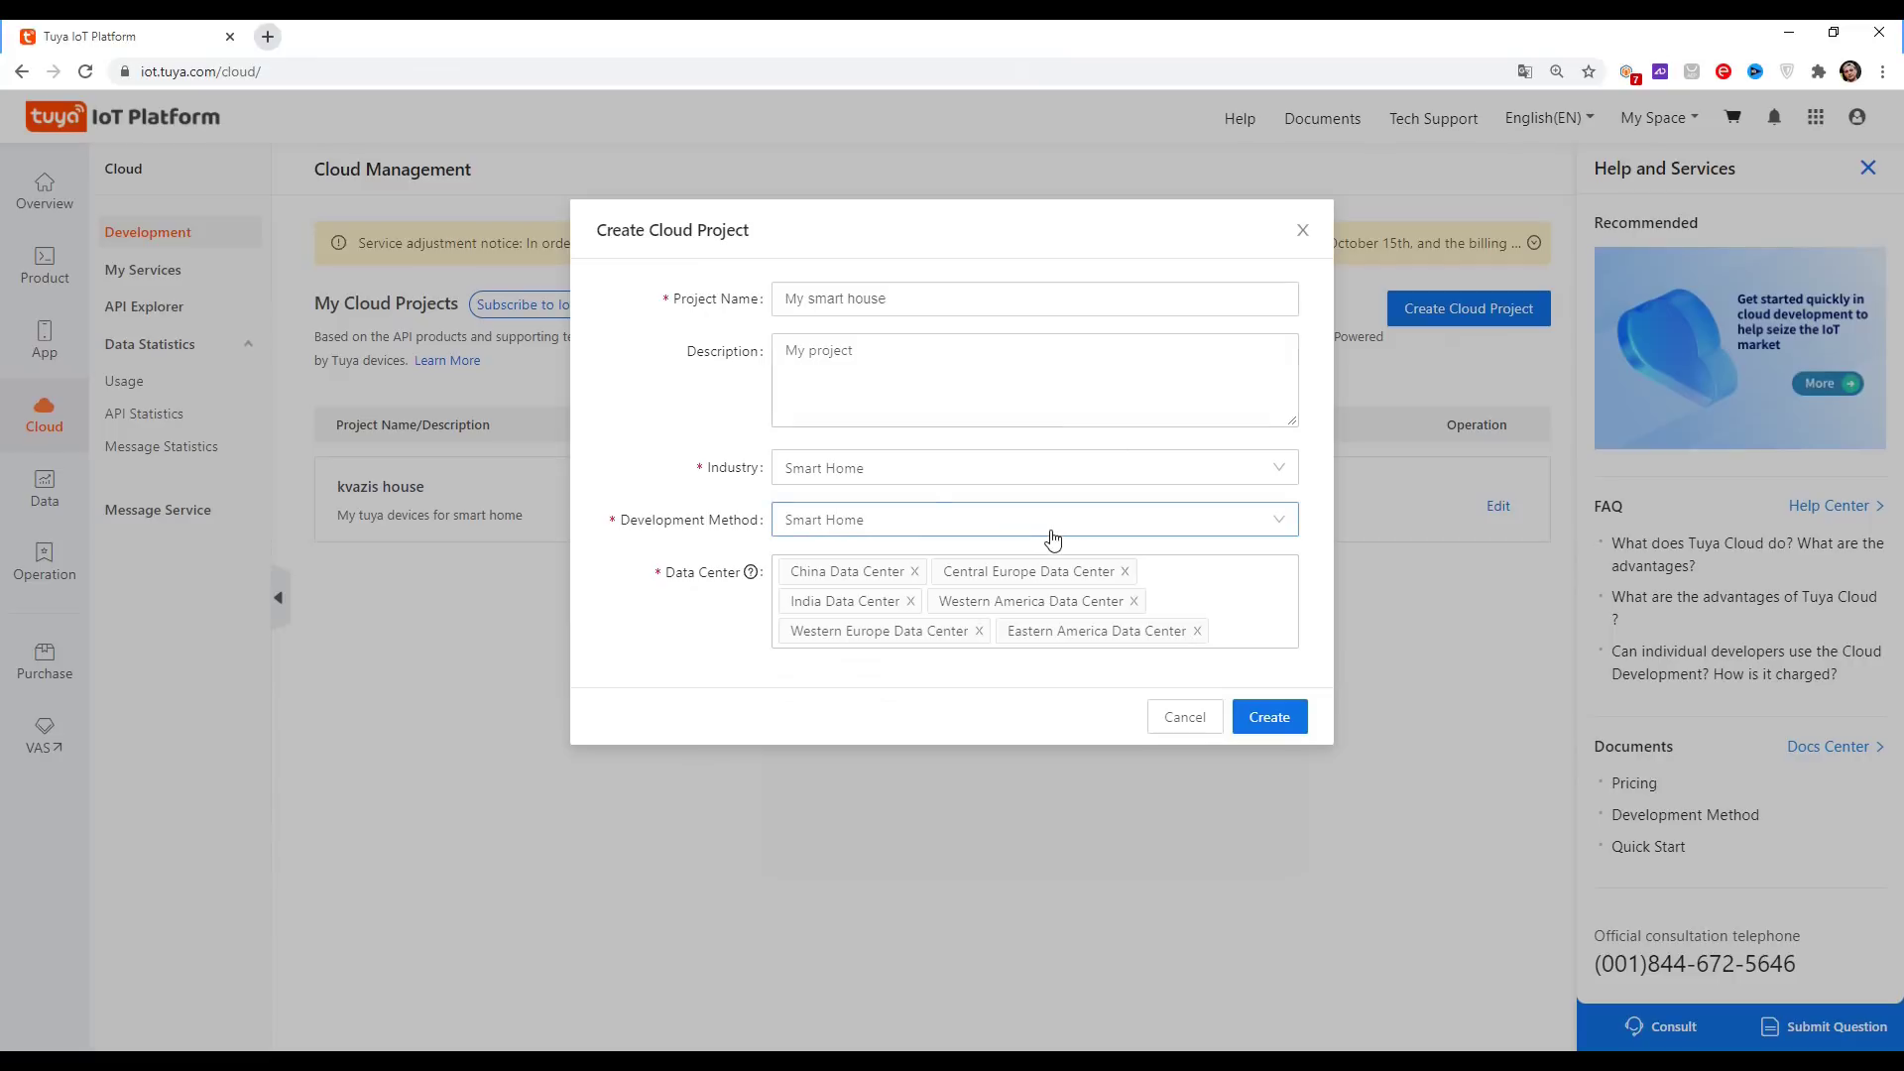
- Remove all selected data centers except Central Europe Data Center and create the project
{"action": "left_click", "coordinate": [915, 572]}
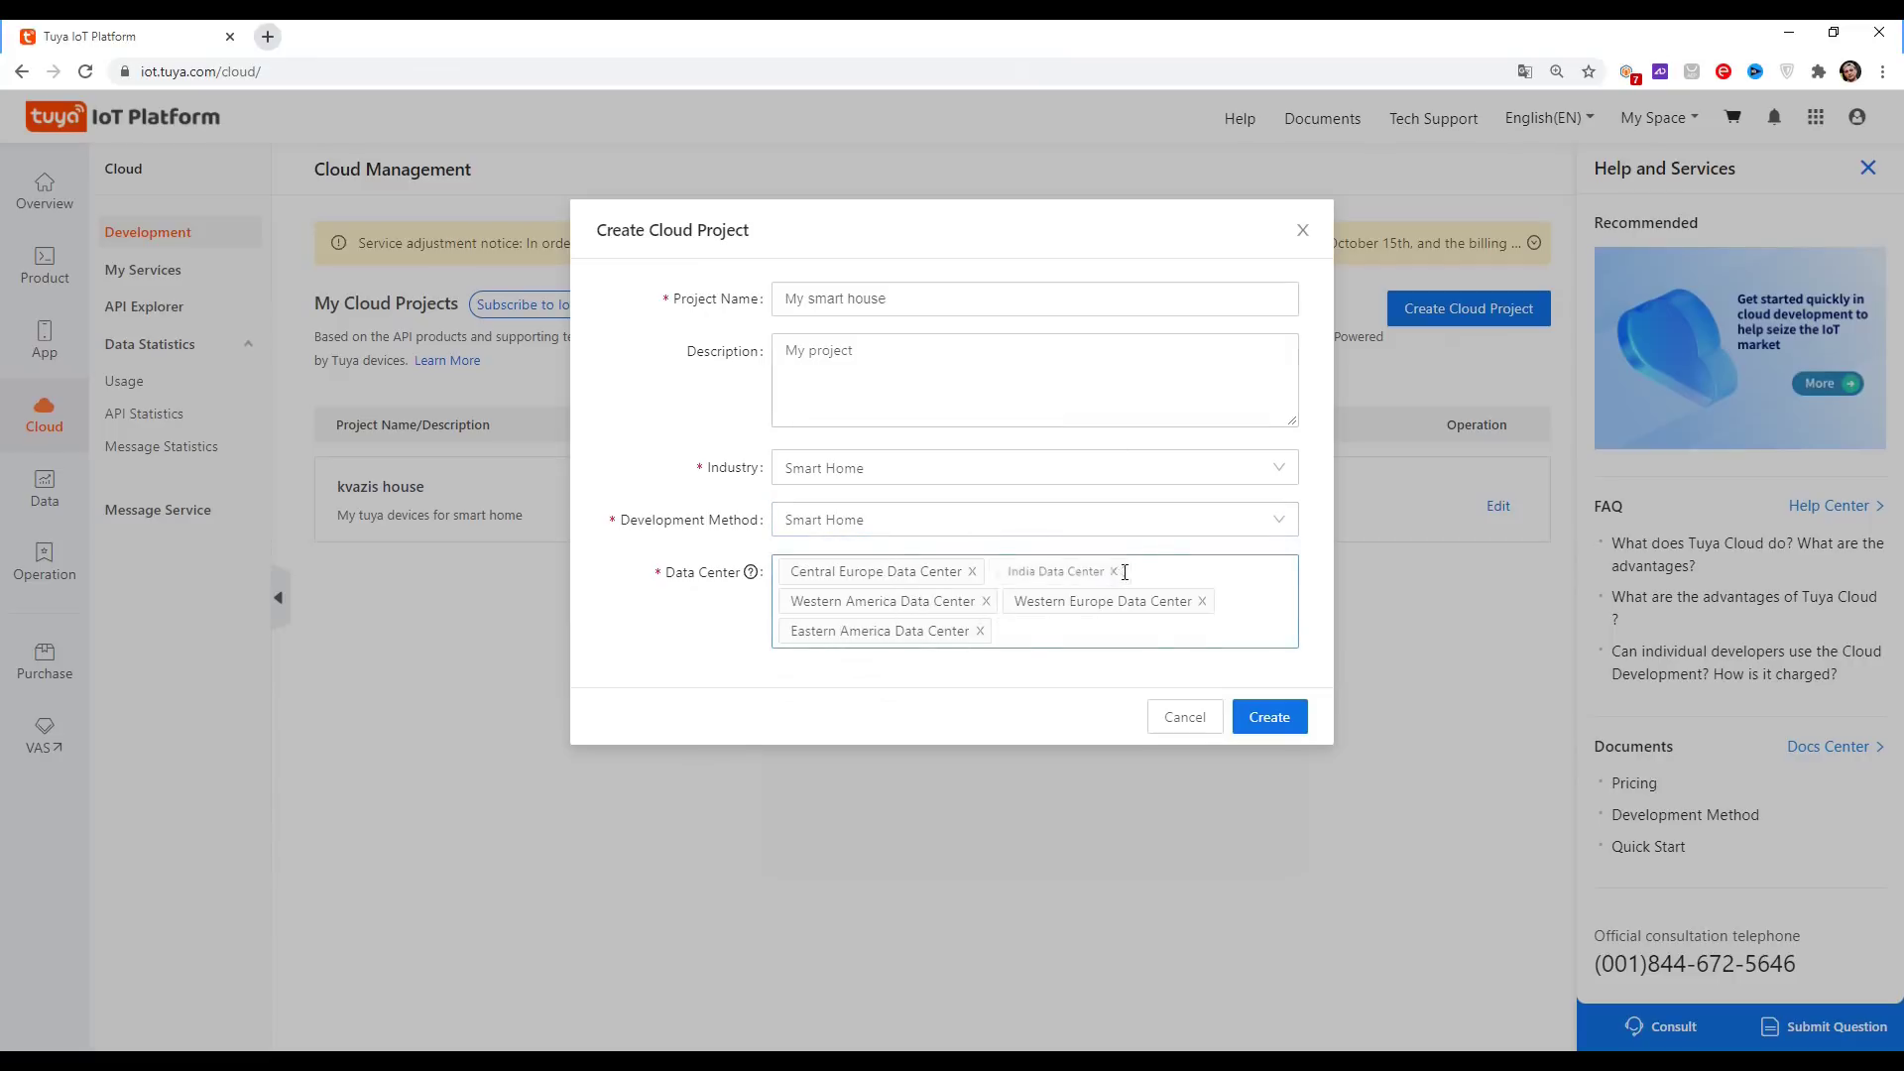
{"action": "left_click", "coordinate": [1120, 572]}
{"action": "left_click", "coordinate": [1195, 572]}
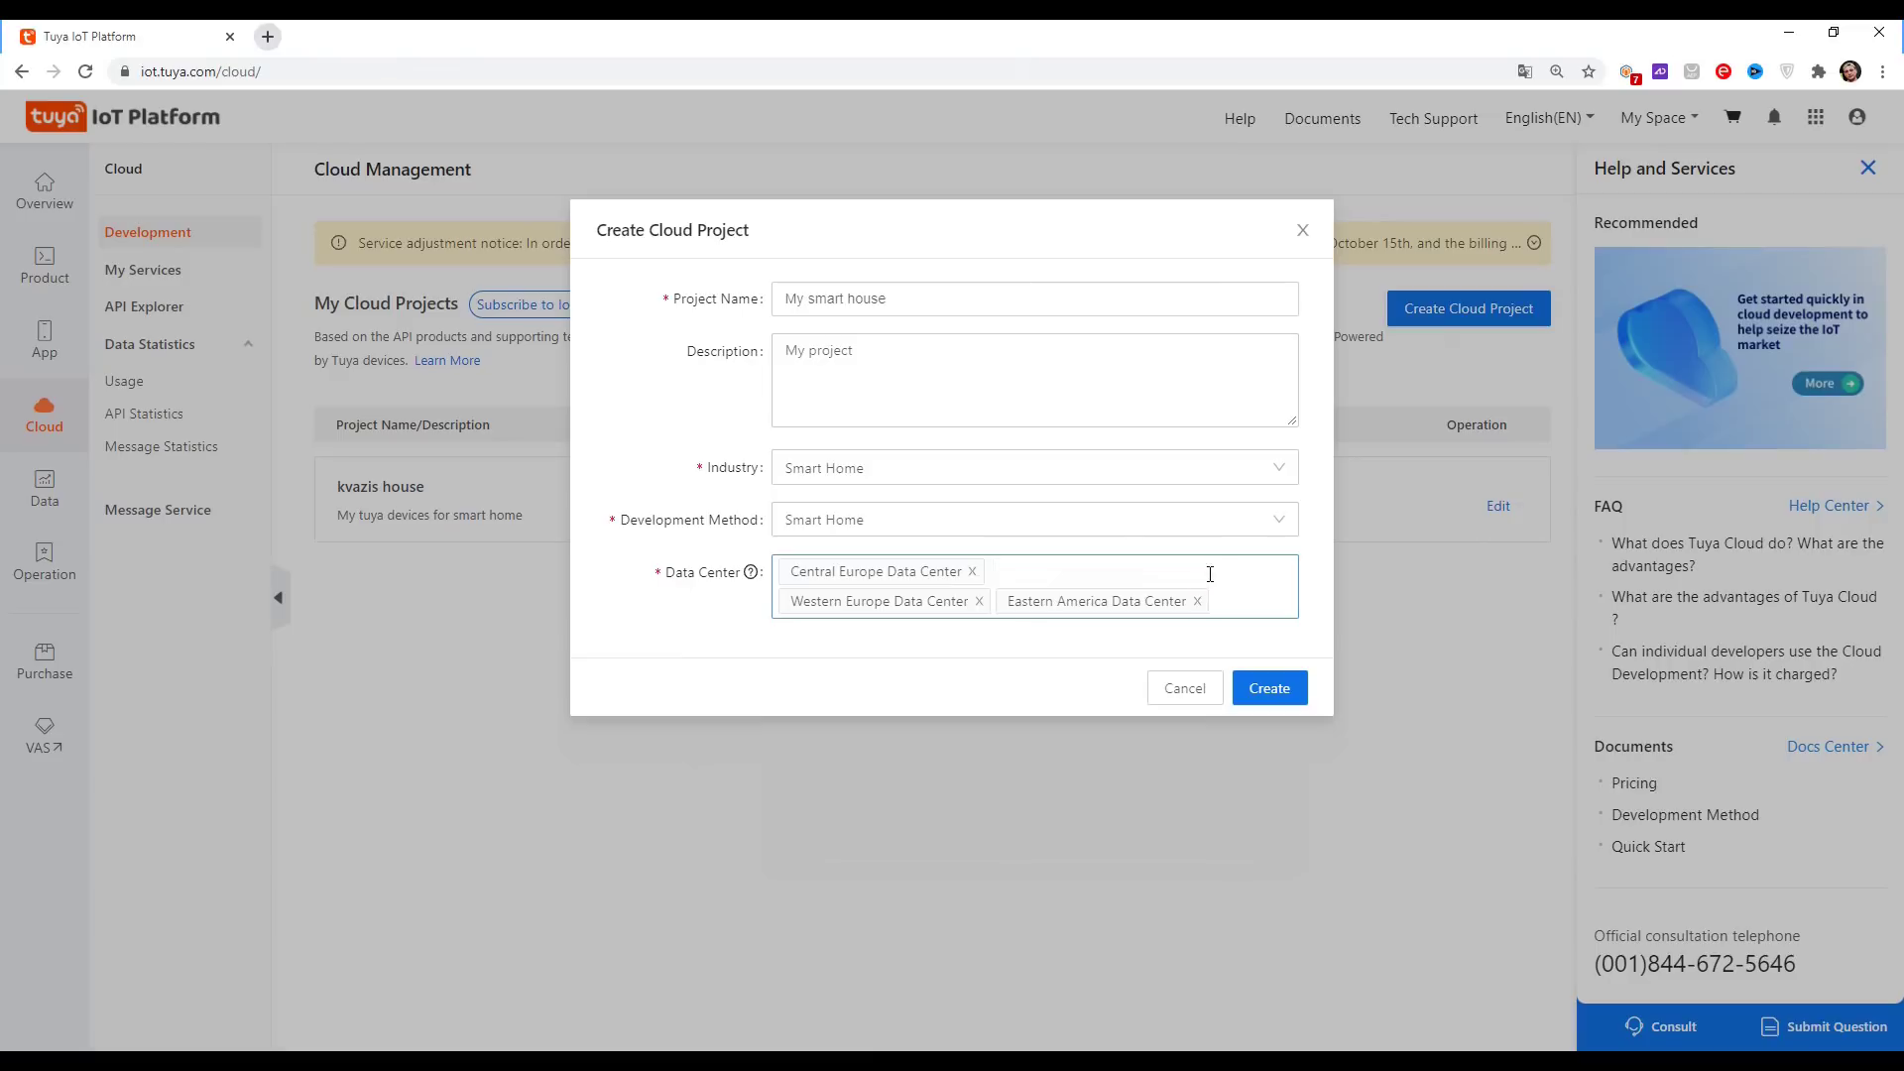
{"action": "left_click", "coordinate": [1191, 572]}
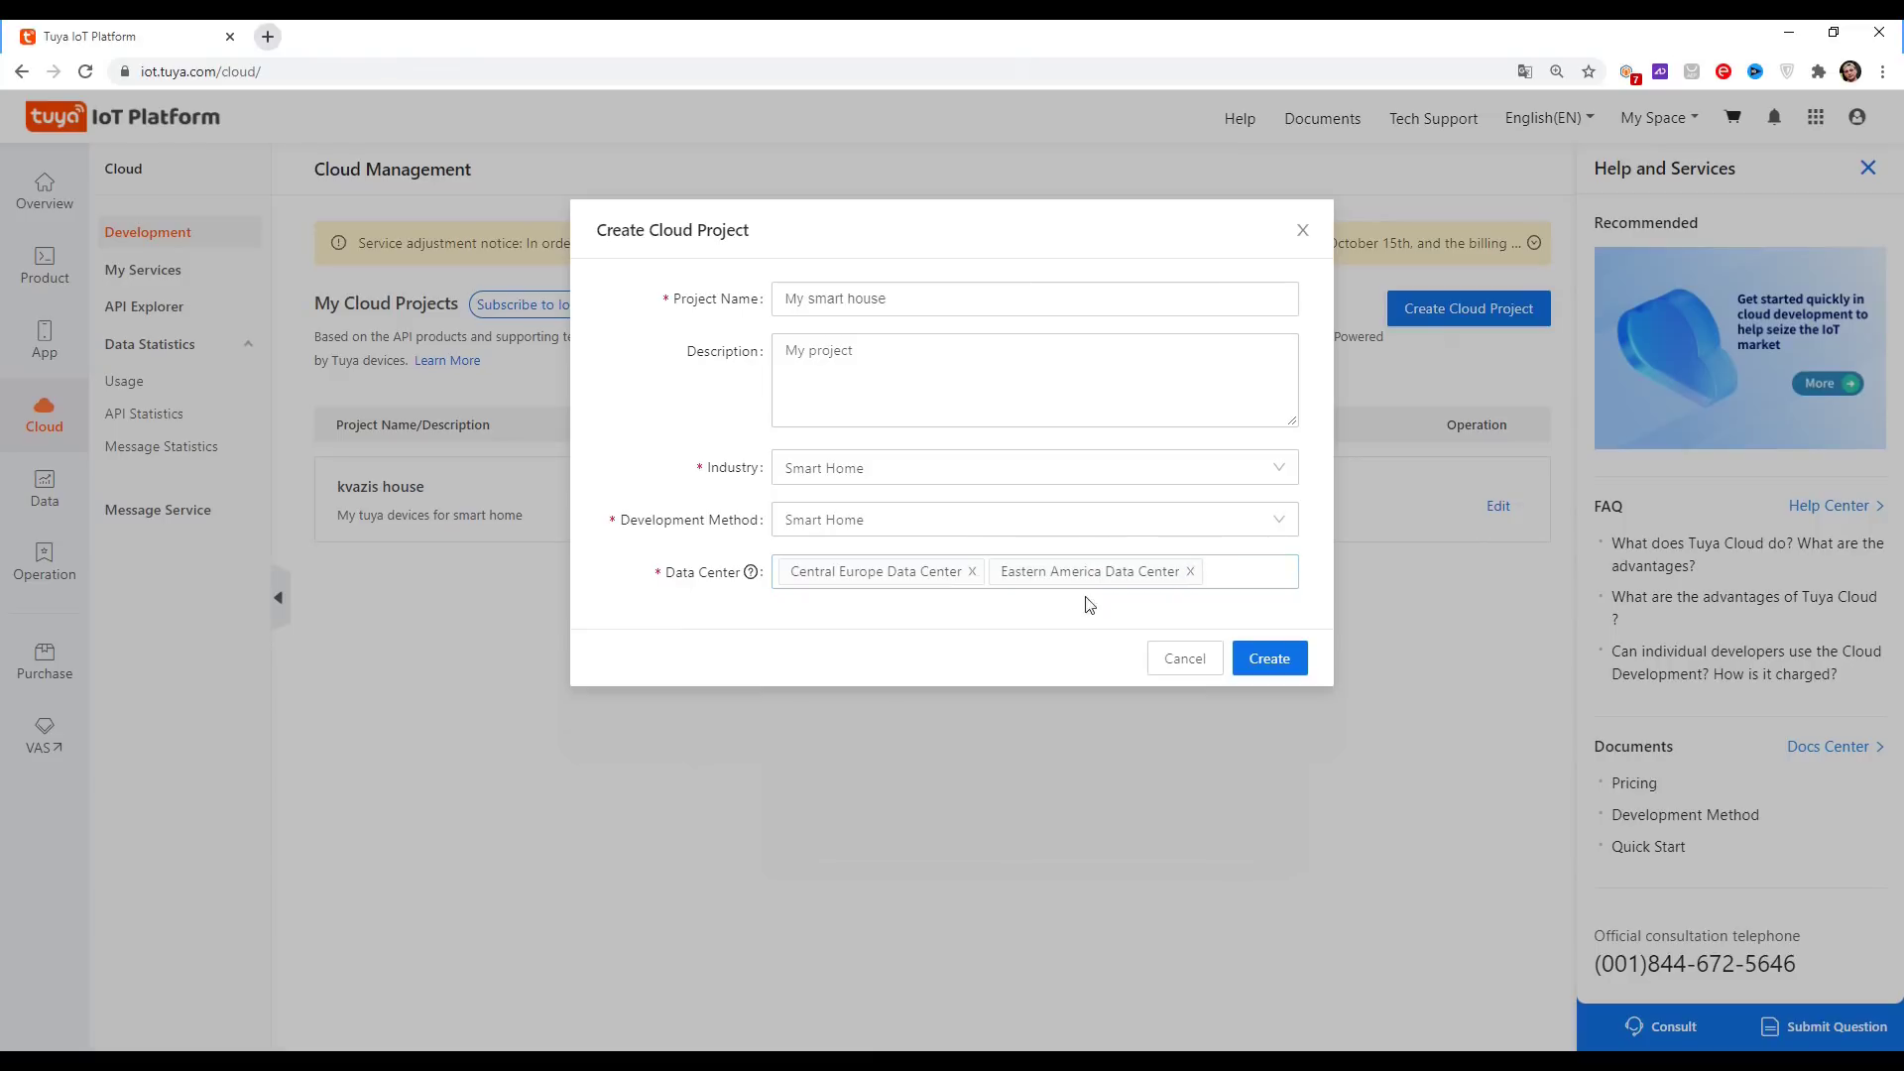
{"action": "left_click", "coordinate": [1190, 572]}
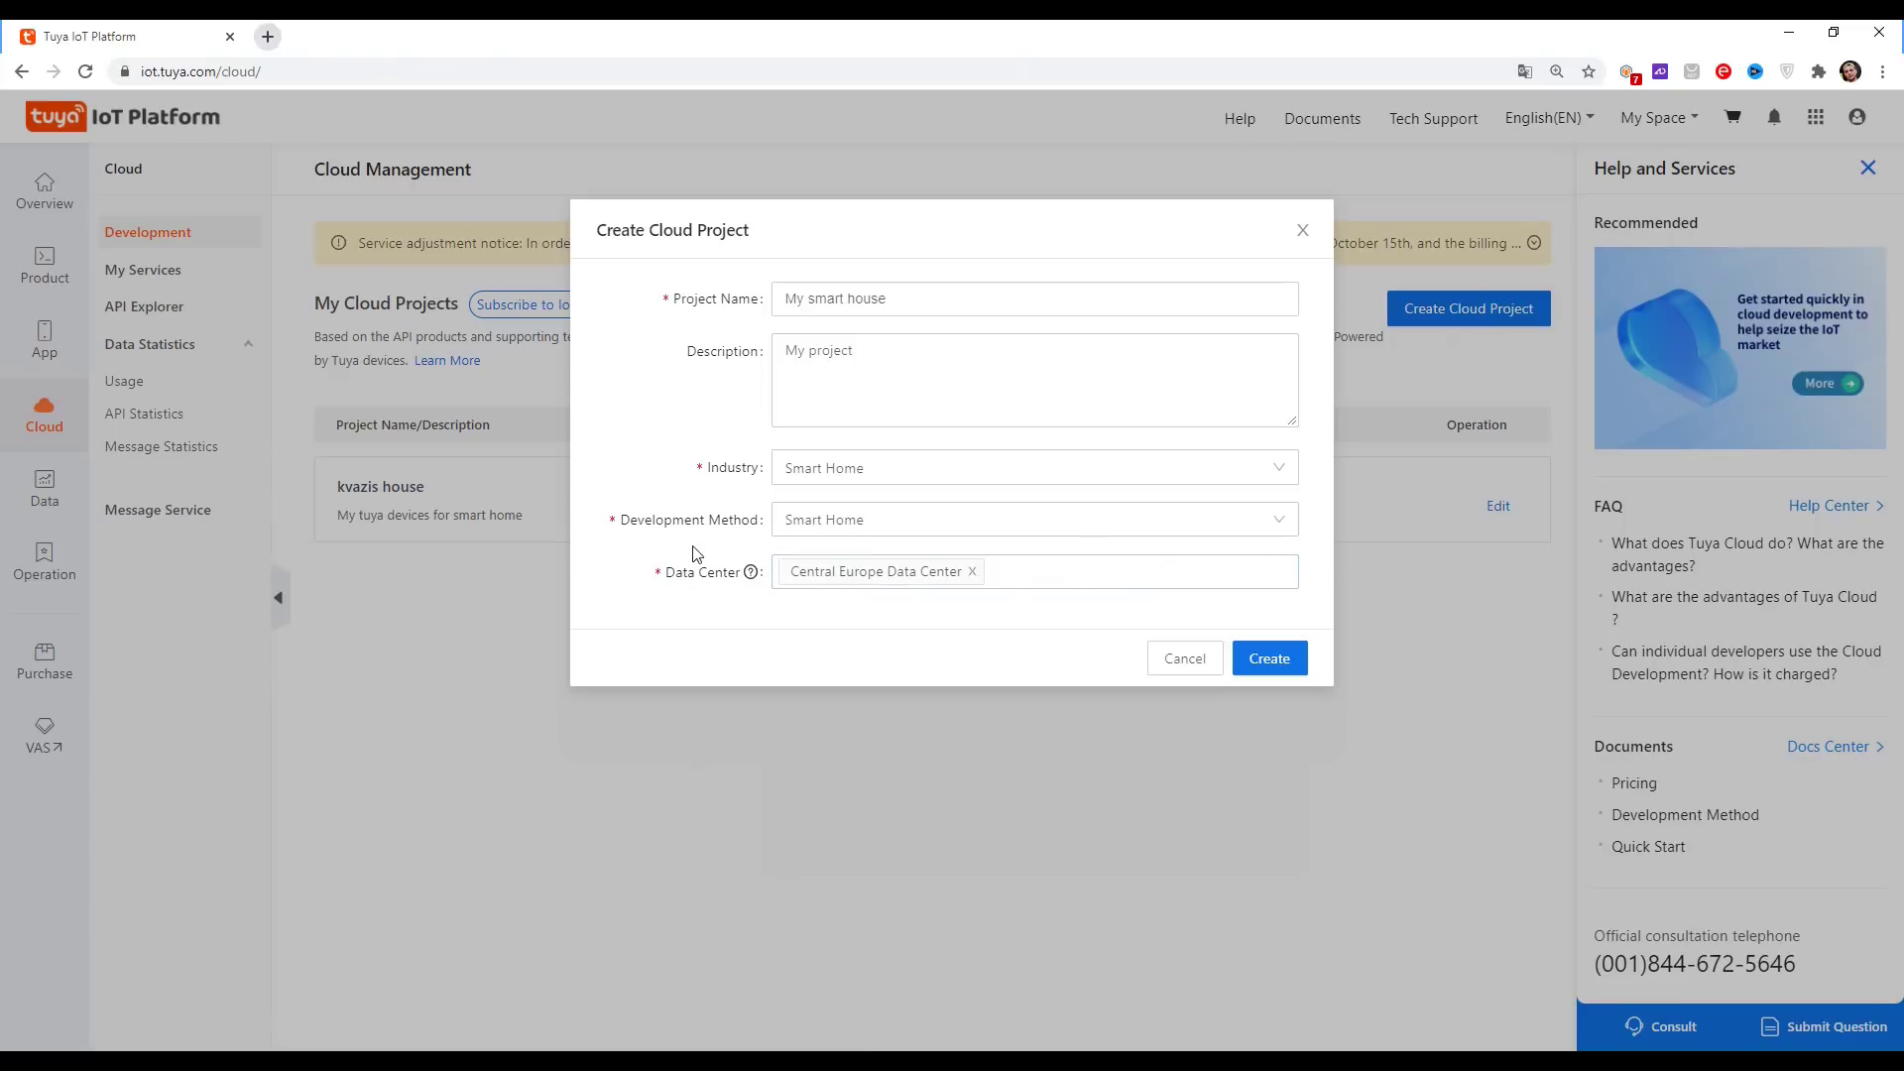
{"action": "left_click", "coordinate": [1275, 657]}
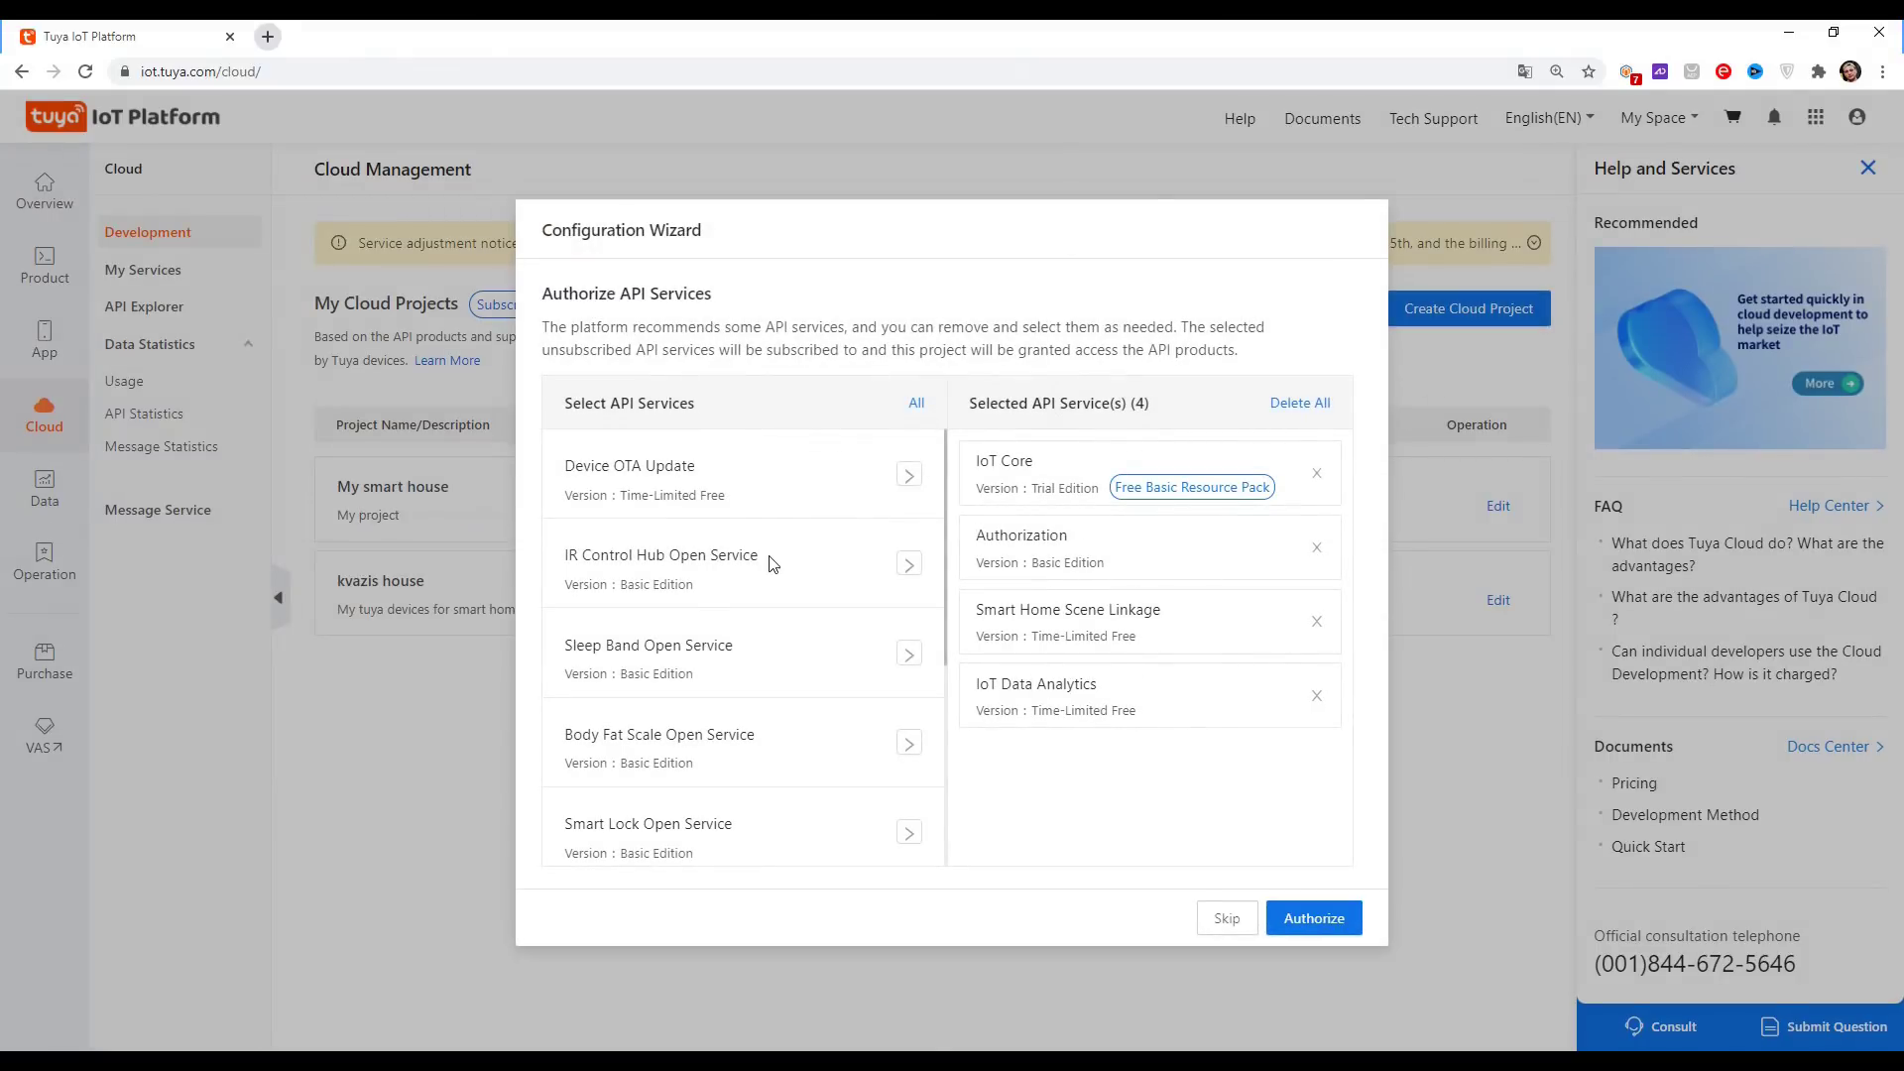
- Add Device Status Notification to the recommended API services and authorize them for the project
{"action": "left_click_drag", "start_coordinate": [943, 579], "coordinate": [936, 782]}
{"action": "left_click", "coordinate": [908, 823]}
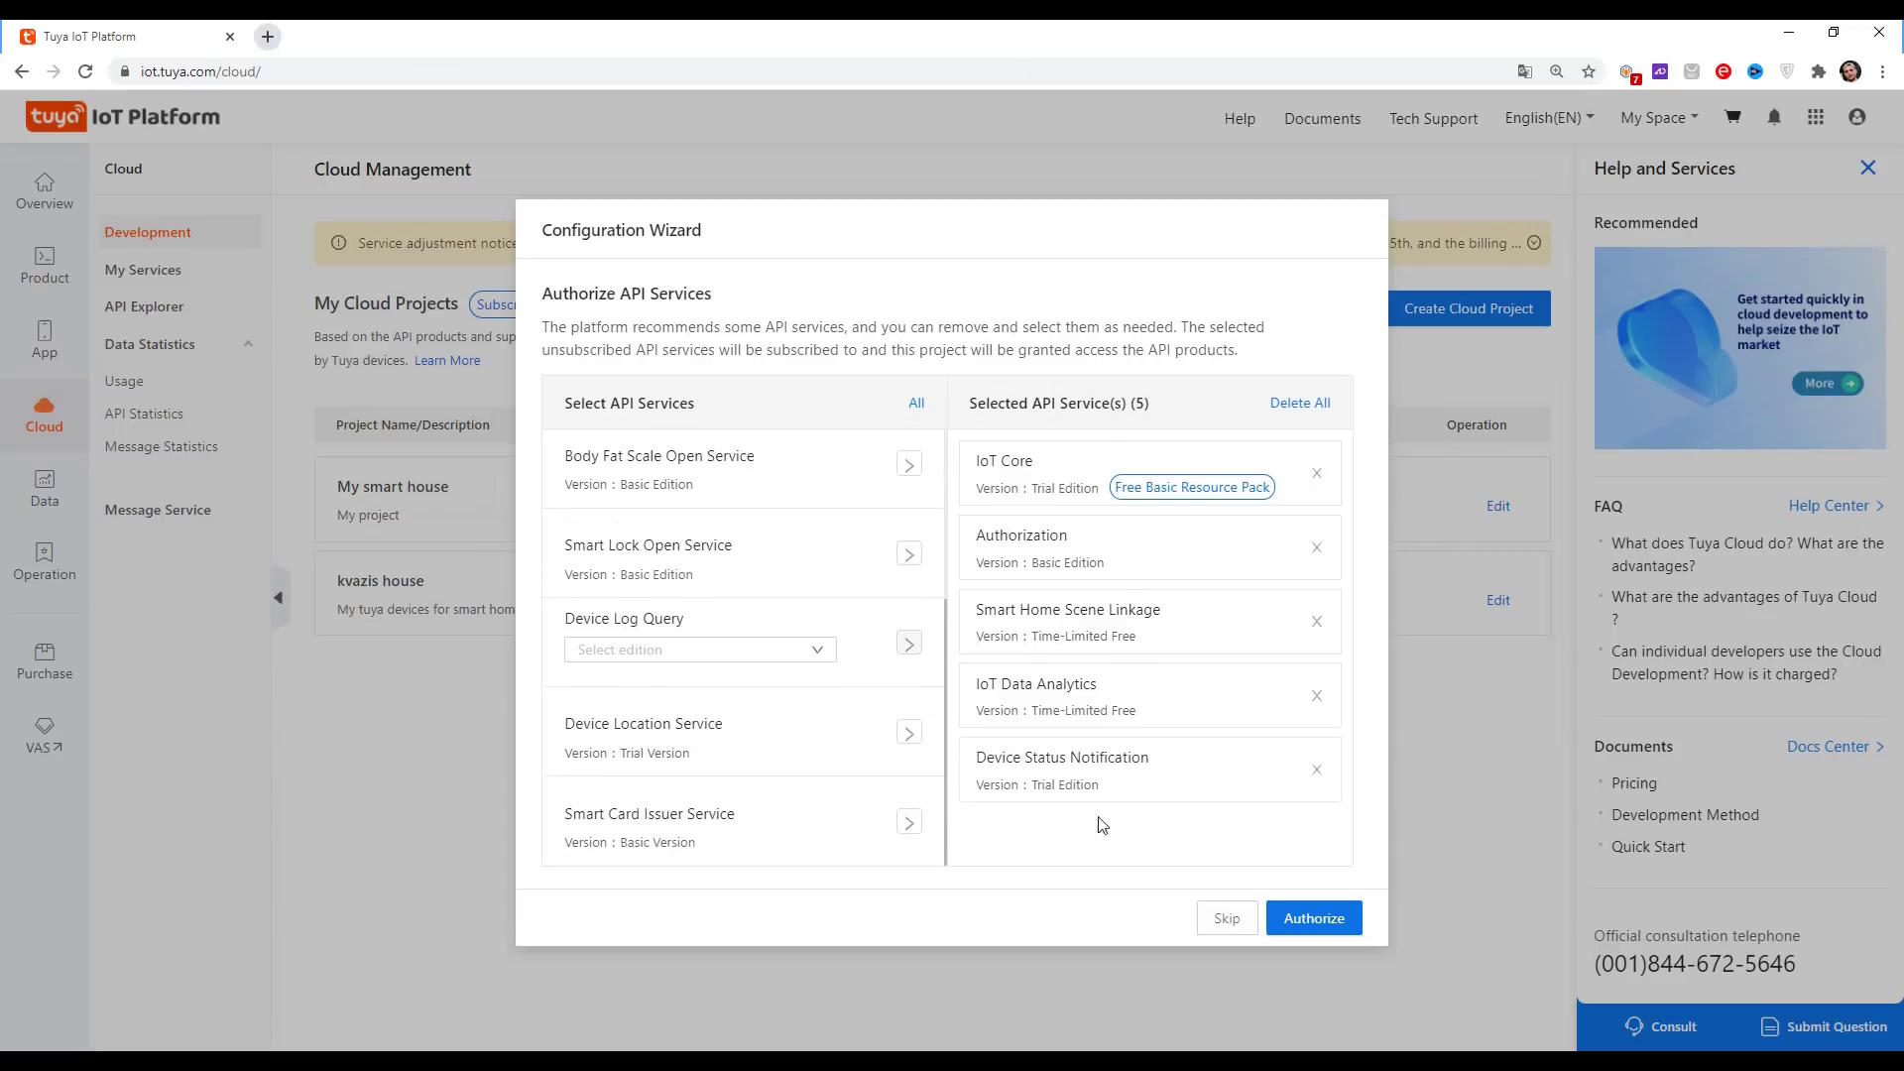
{"action": "left_click", "coordinate": [1311, 917]}
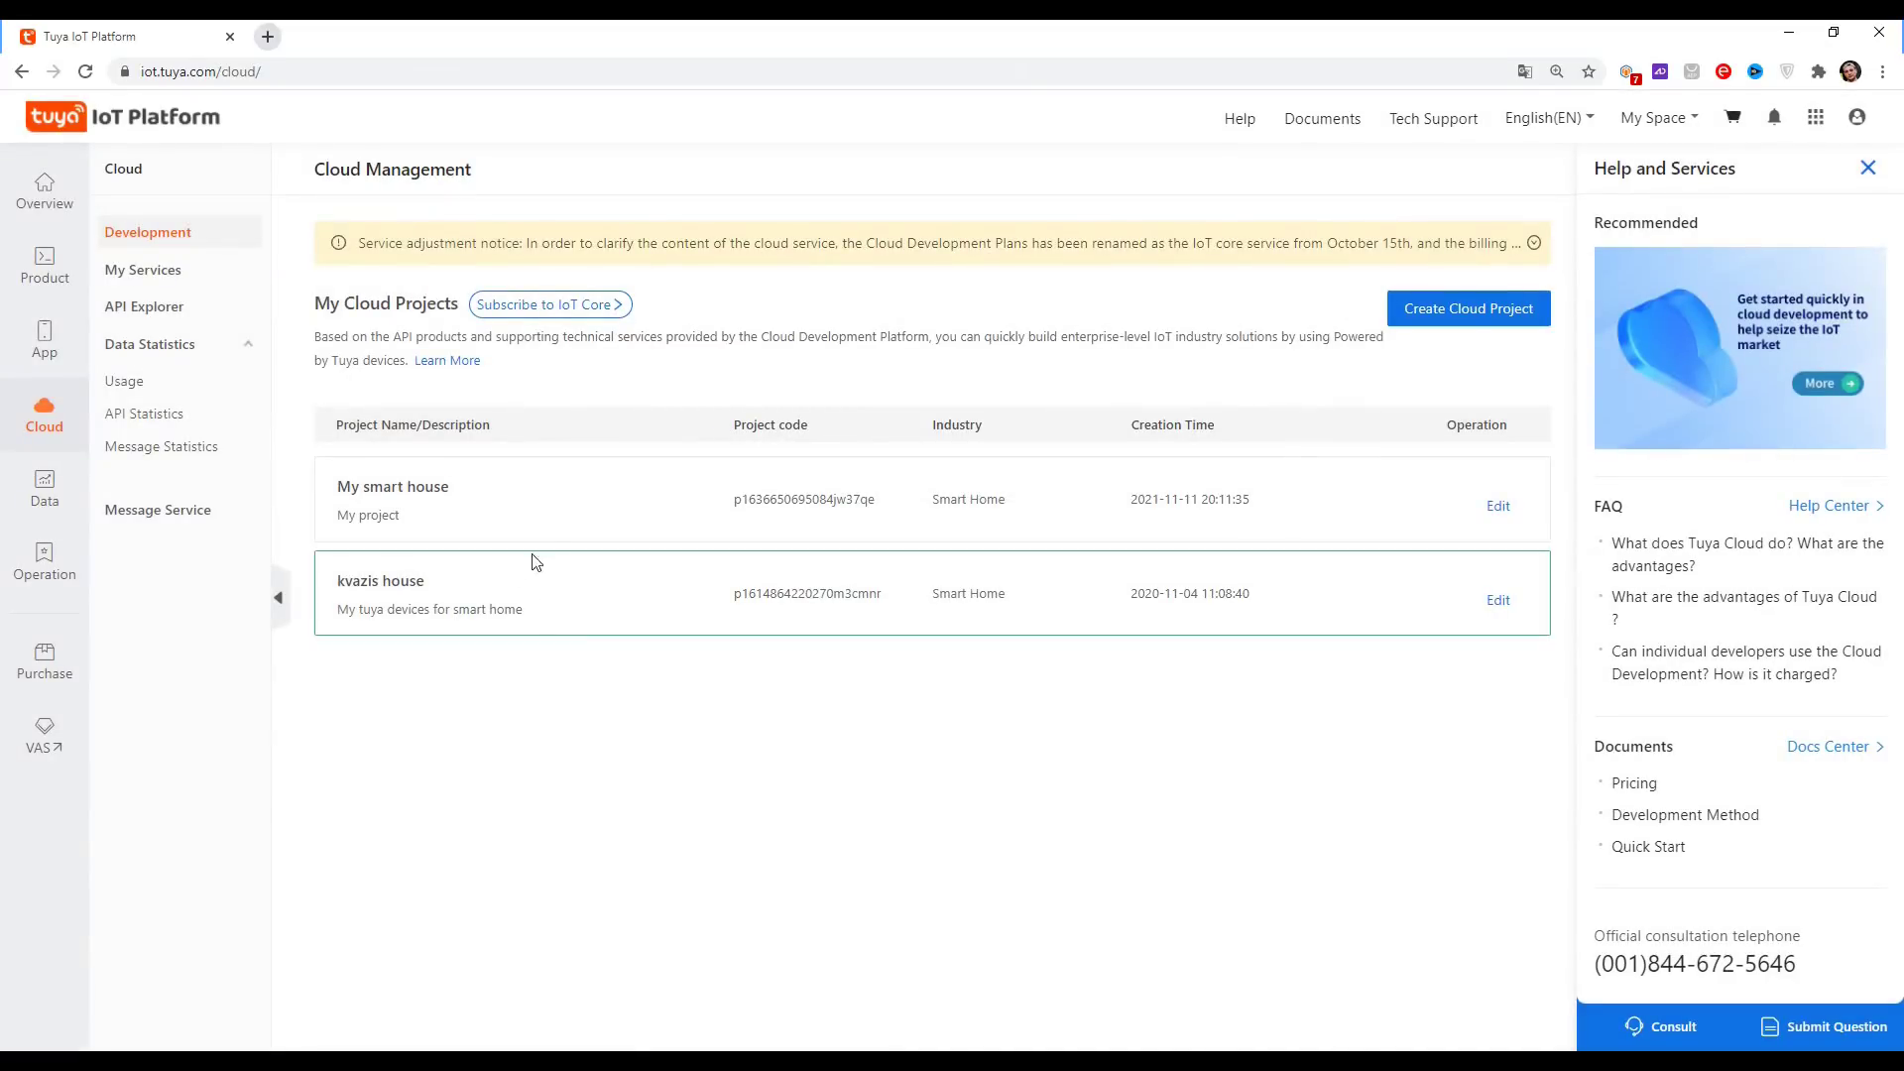
- Link a Tuya app account to the My smart house project and list all of the project's devices
{"action": "left_click", "coordinate": [556, 511]}
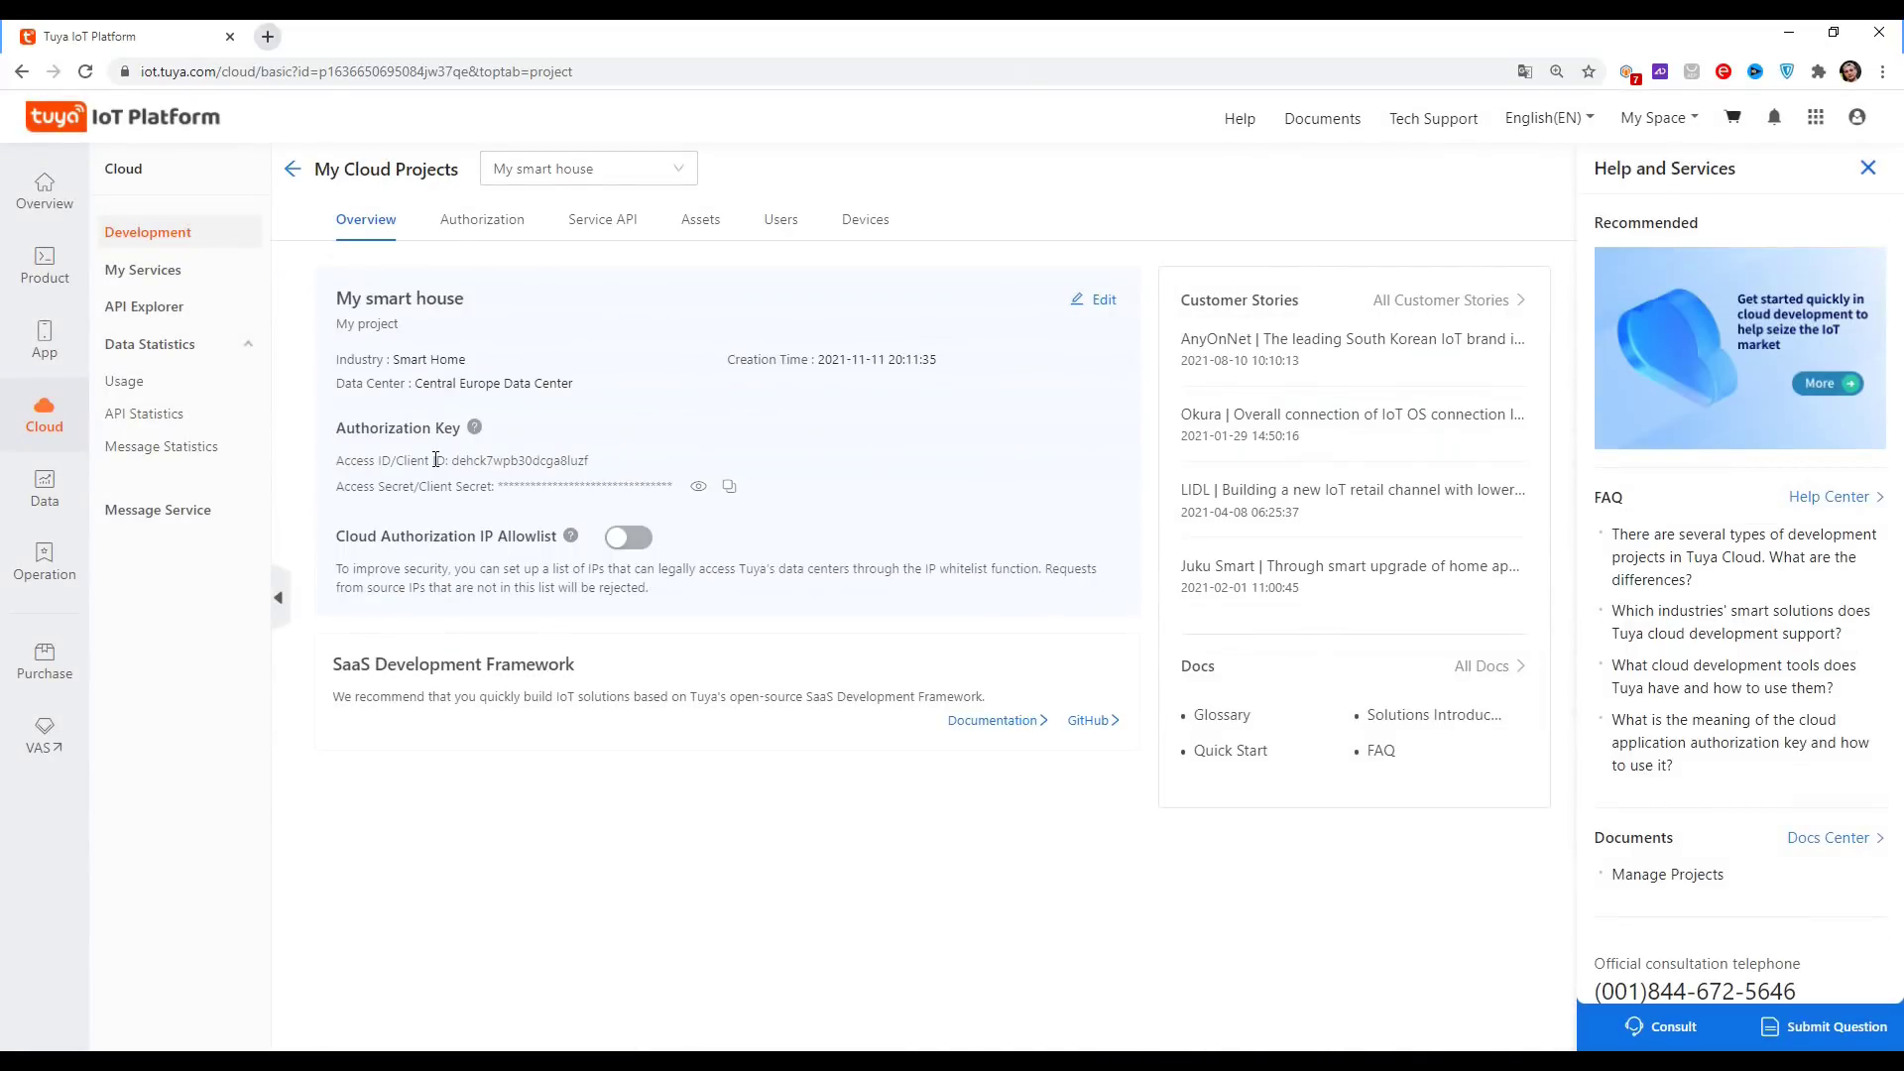
{"action": "left_click_drag", "start_coordinate": [435, 459], "coordinate": [625, 452]}
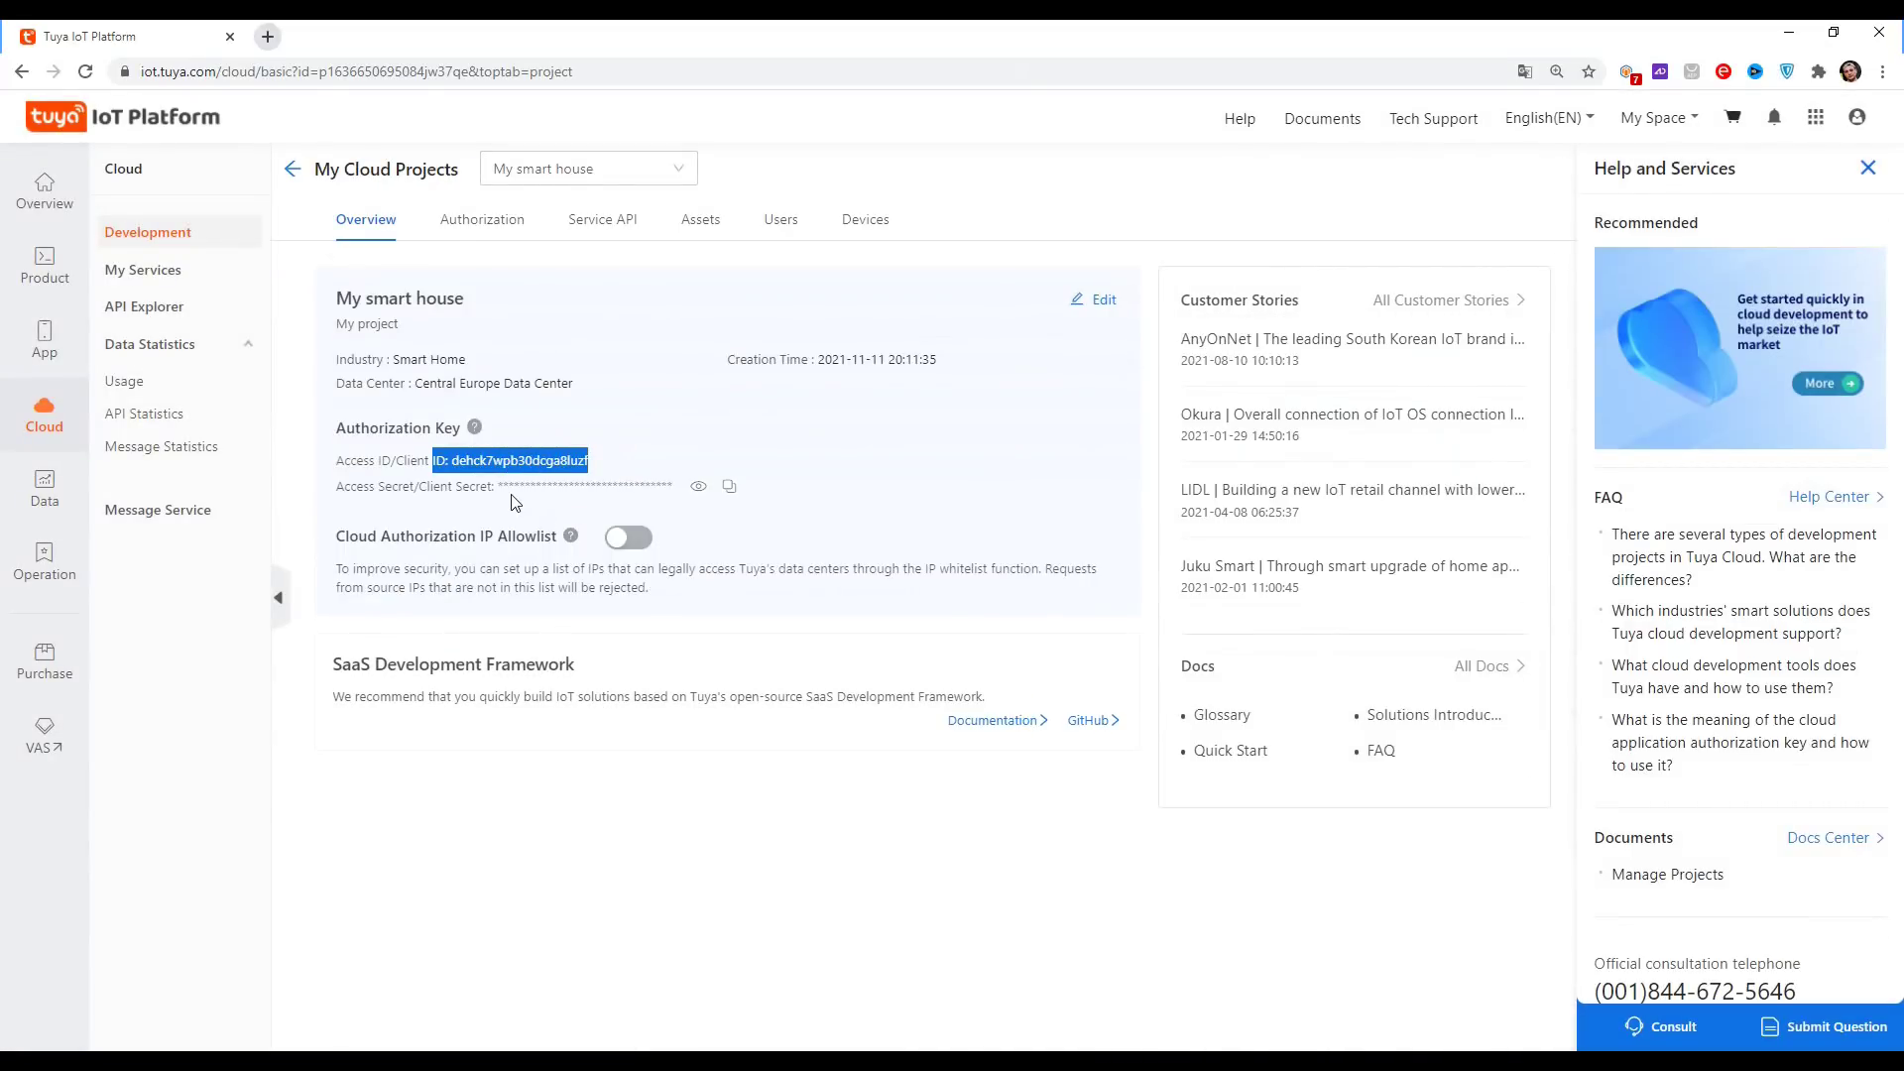
{"action": "left_click", "coordinate": [883, 231]}
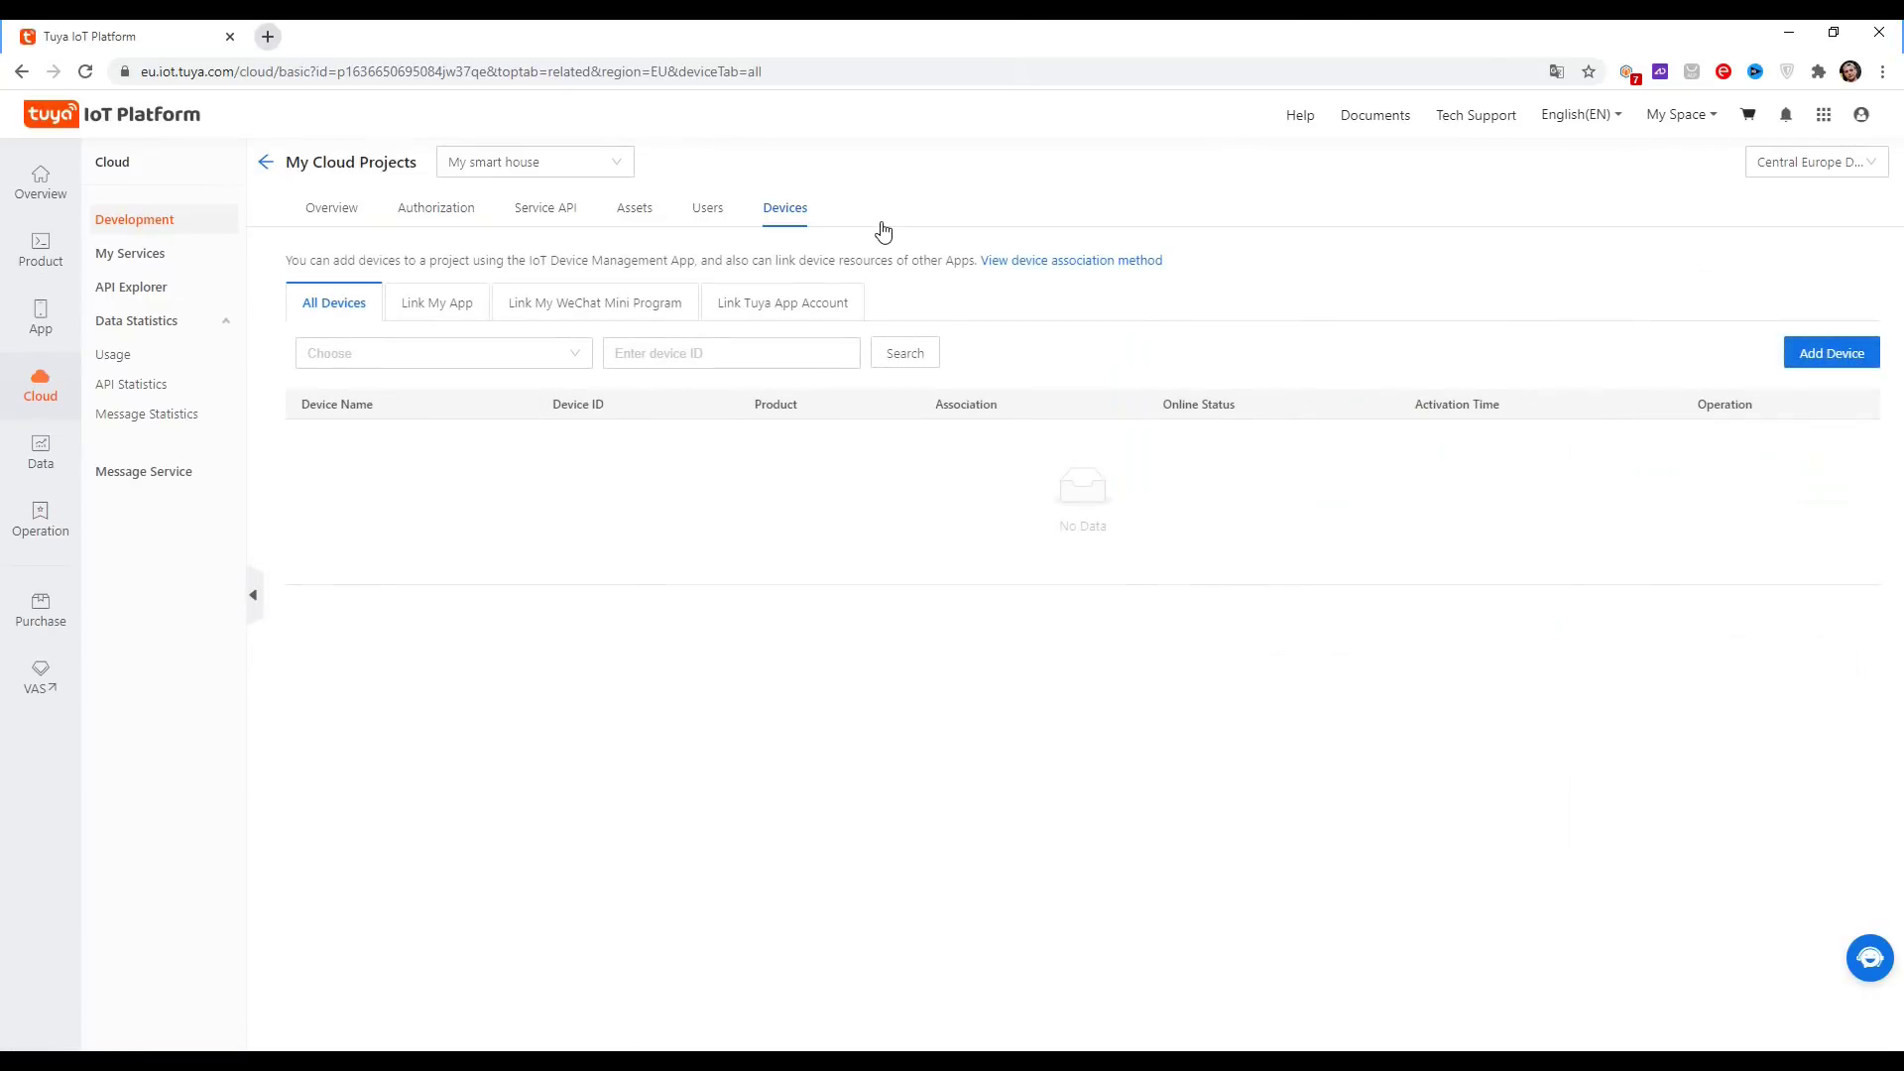
{"action": "left_click", "coordinate": [769, 307]}
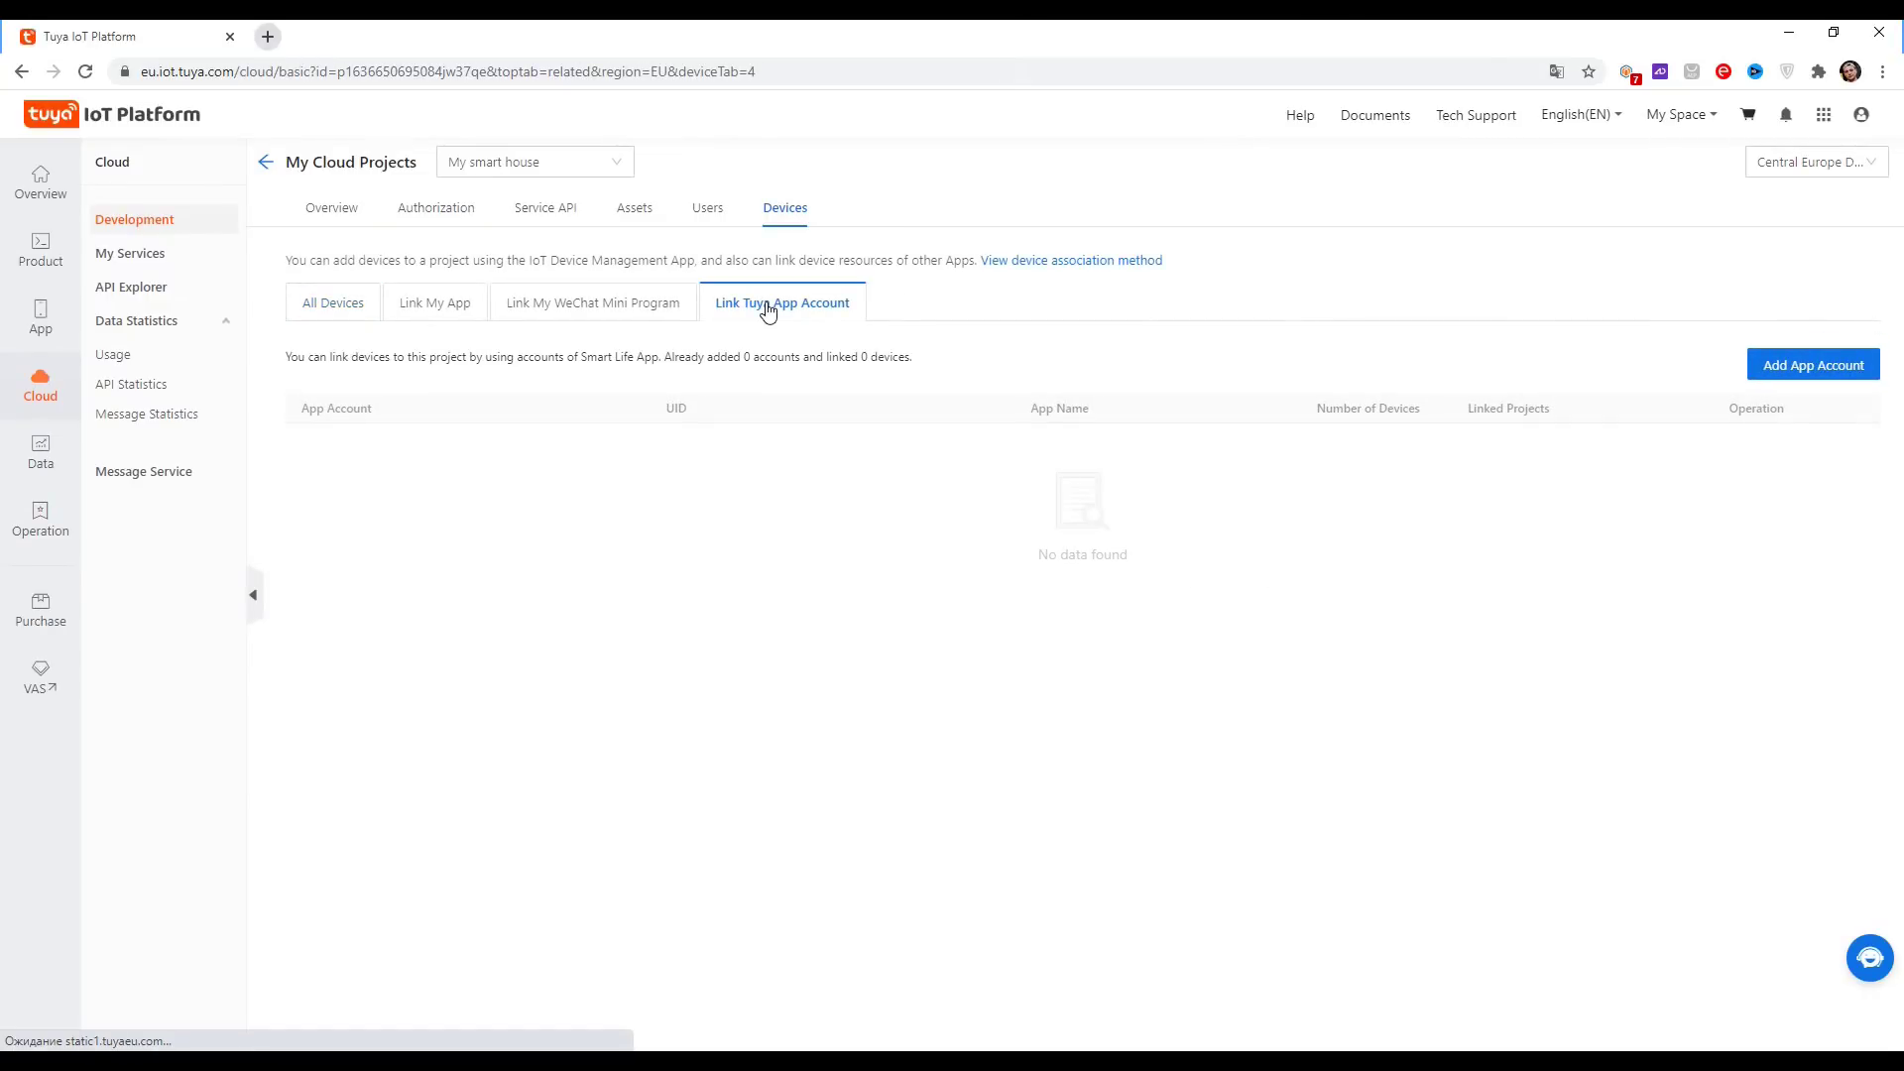
{"action": "left_click", "coordinate": [1793, 375]}
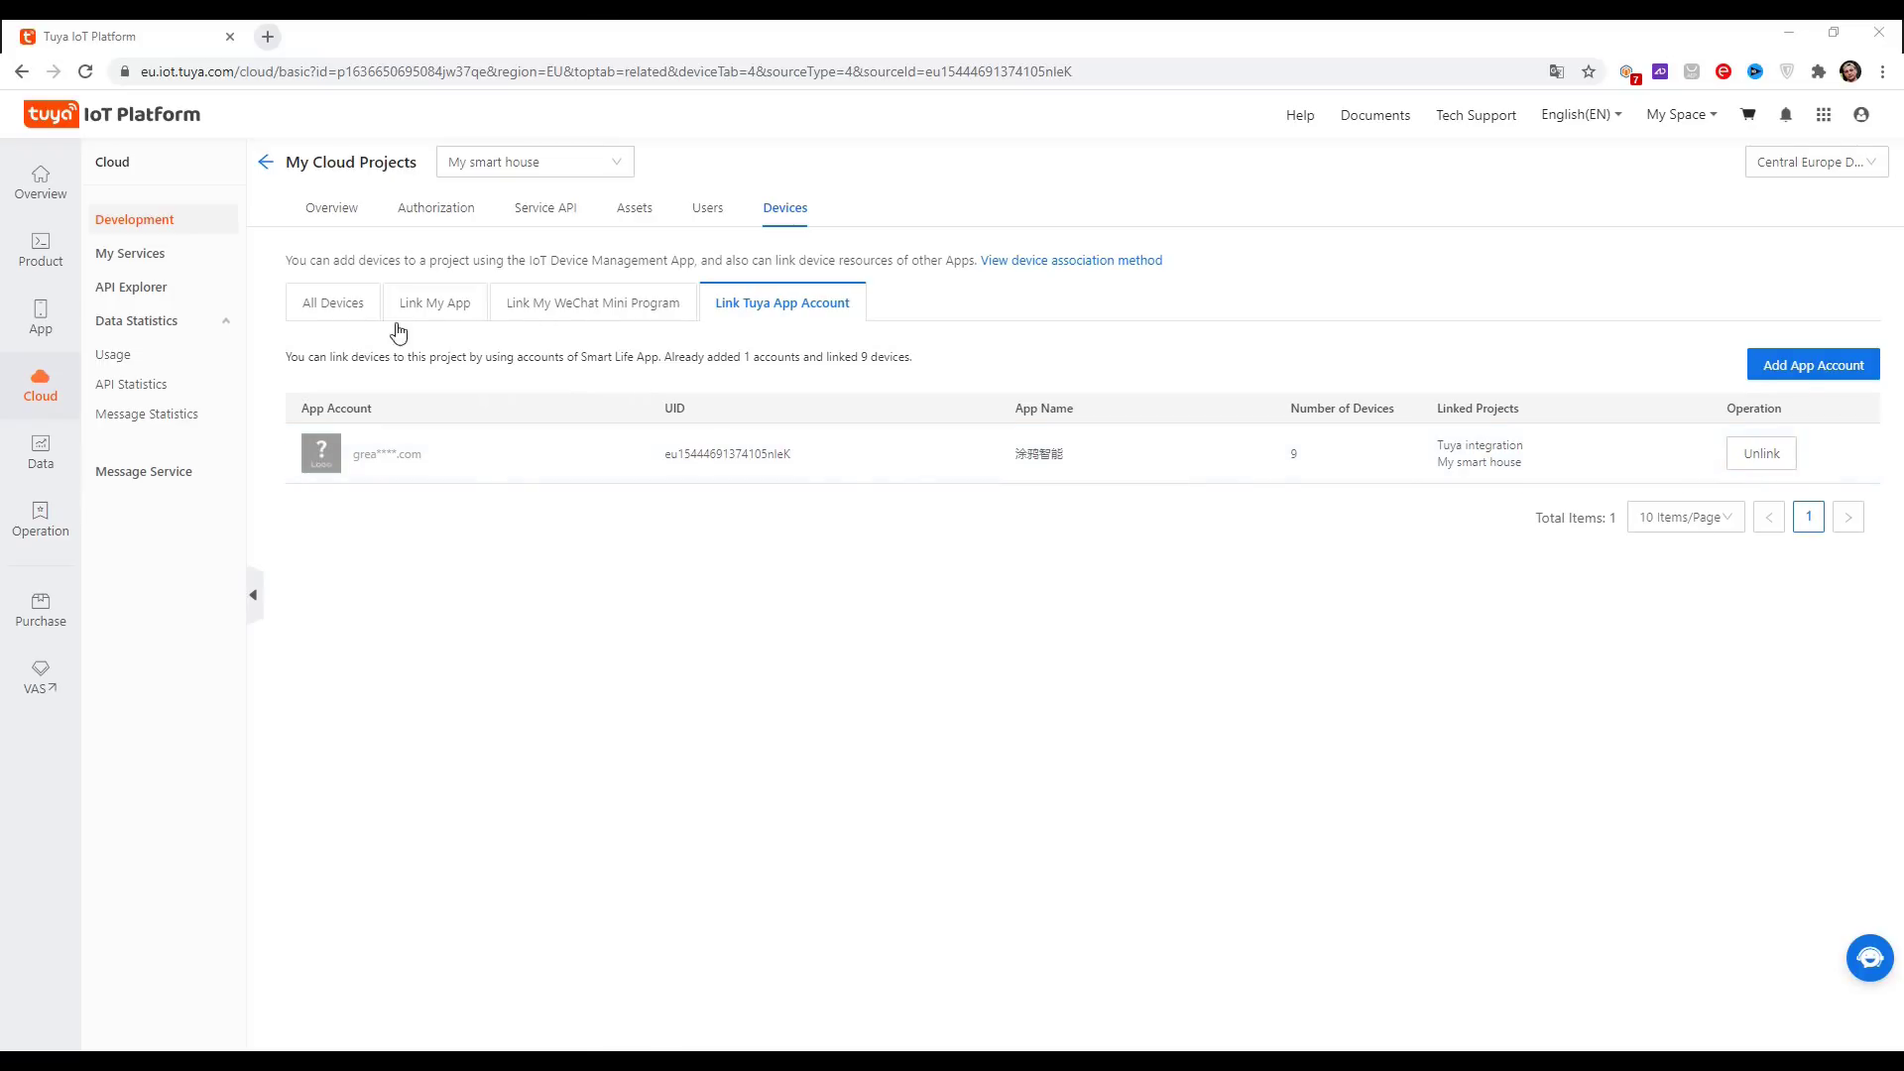
{"action": "left_click", "coordinate": [331, 311]}
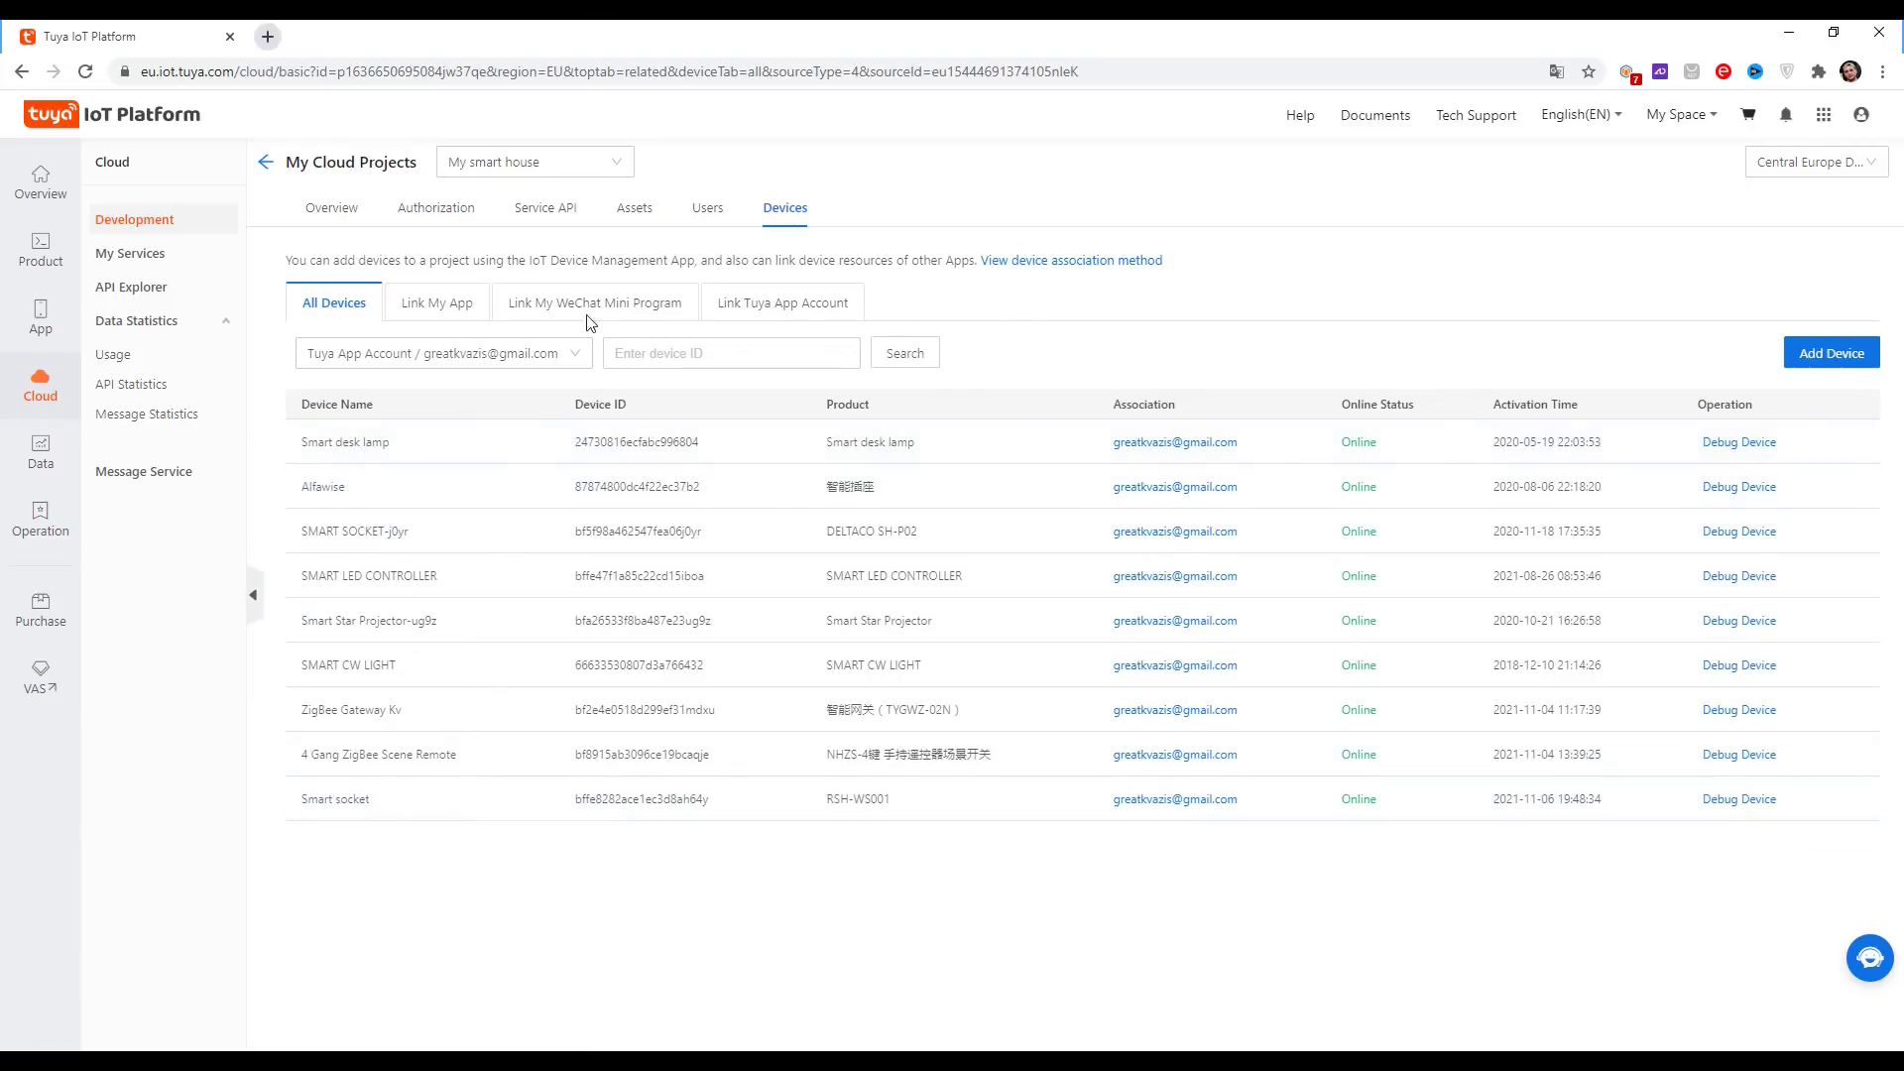
- Copy the Access ID/Client ID from the My smart house project's cloud authorization
{"action": "left_click", "coordinate": [458, 221]}
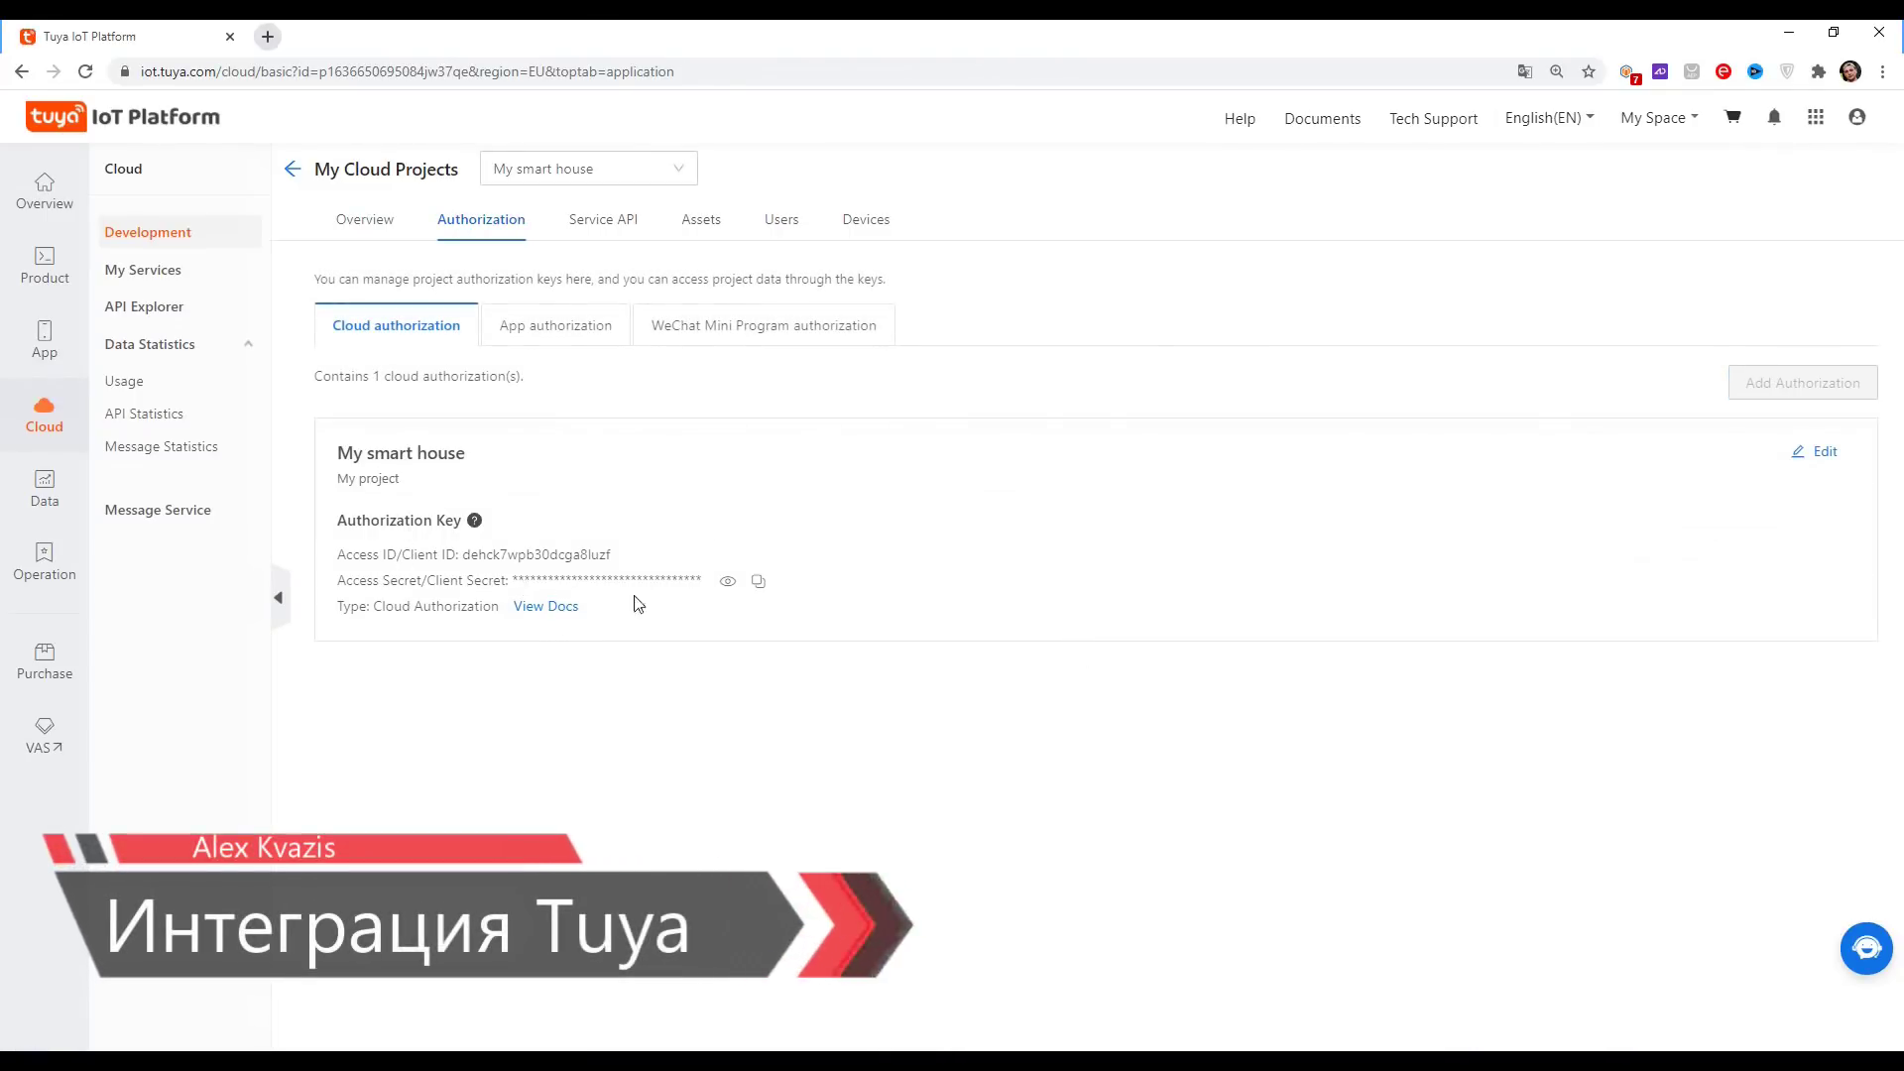
{"action": "left_click_drag", "start_coordinate": [611, 554], "coordinate": [599, 555]}
{"action": "left_click_drag", "start_coordinate": [480, 546], "coordinate": [463, 551]}
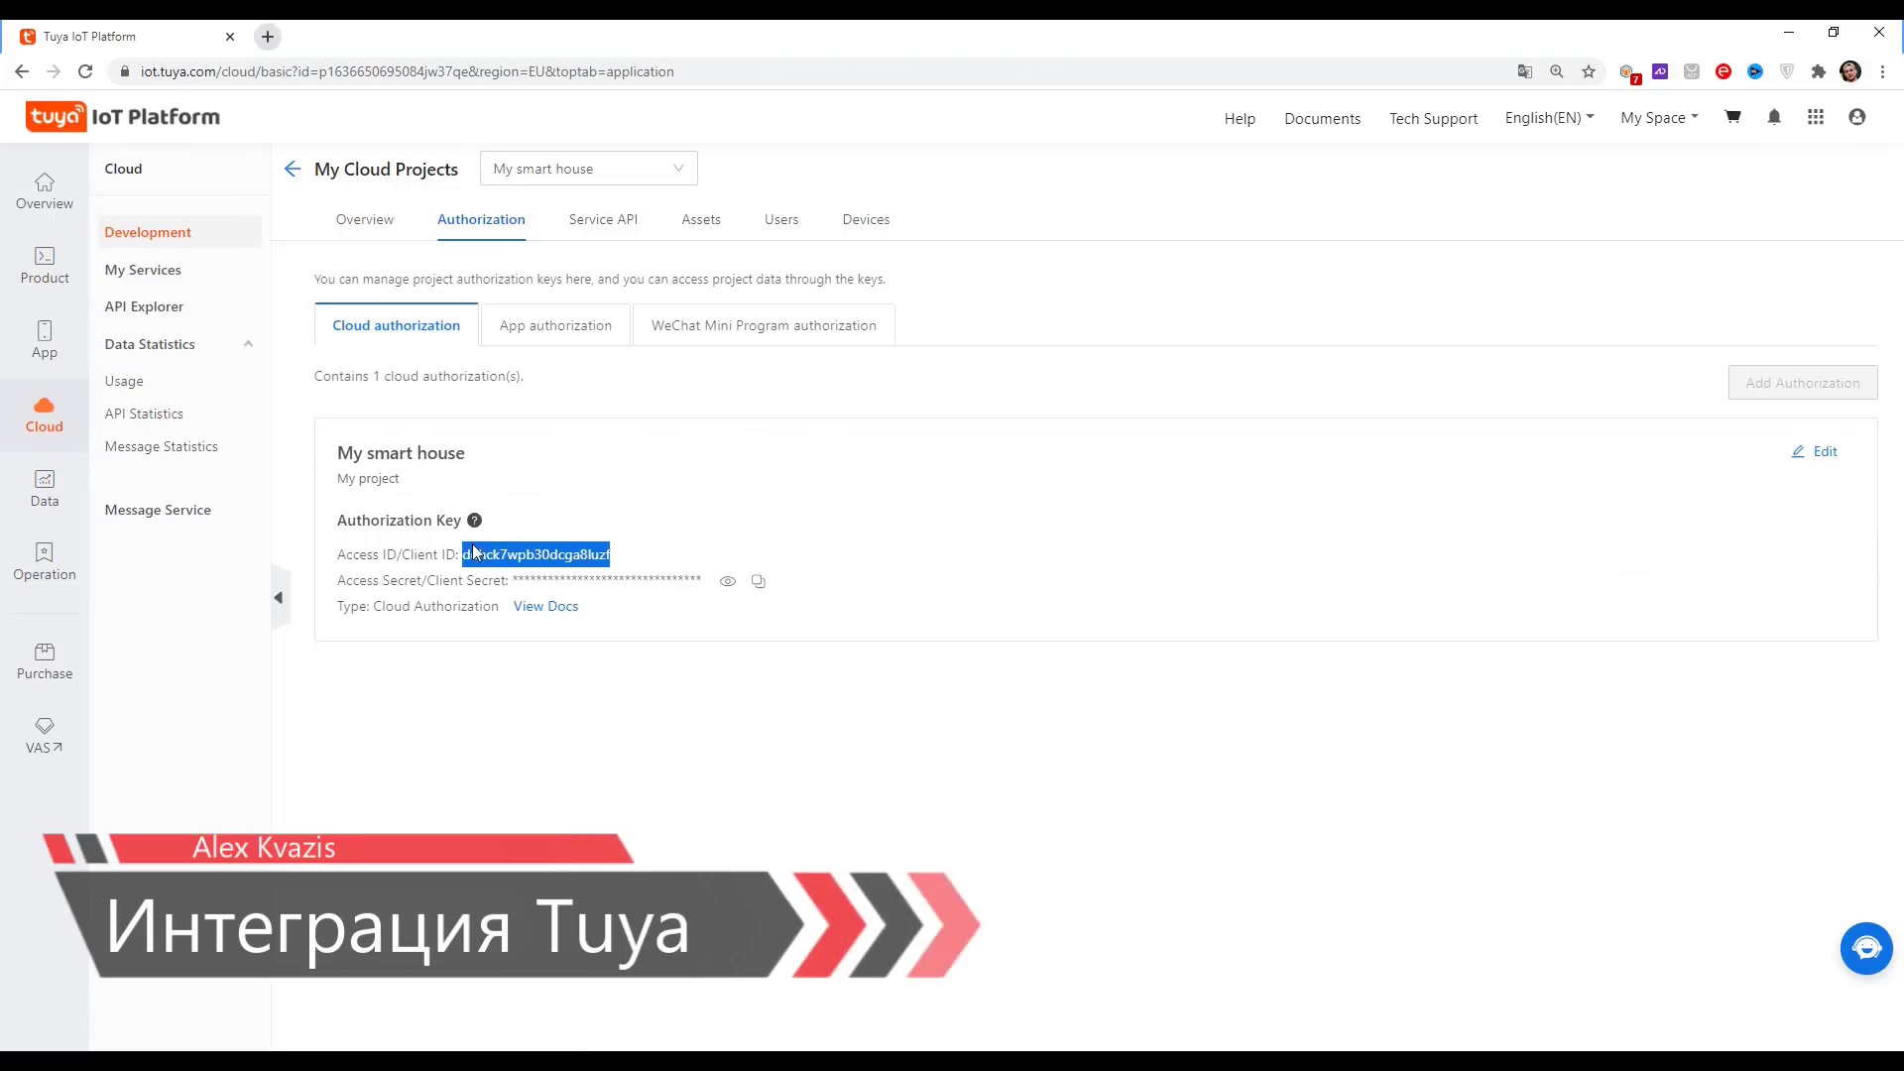
{"action": "right_click", "coordinate": [486, 548]}
{"action": "left_click", "coordinate": [548, 564]}
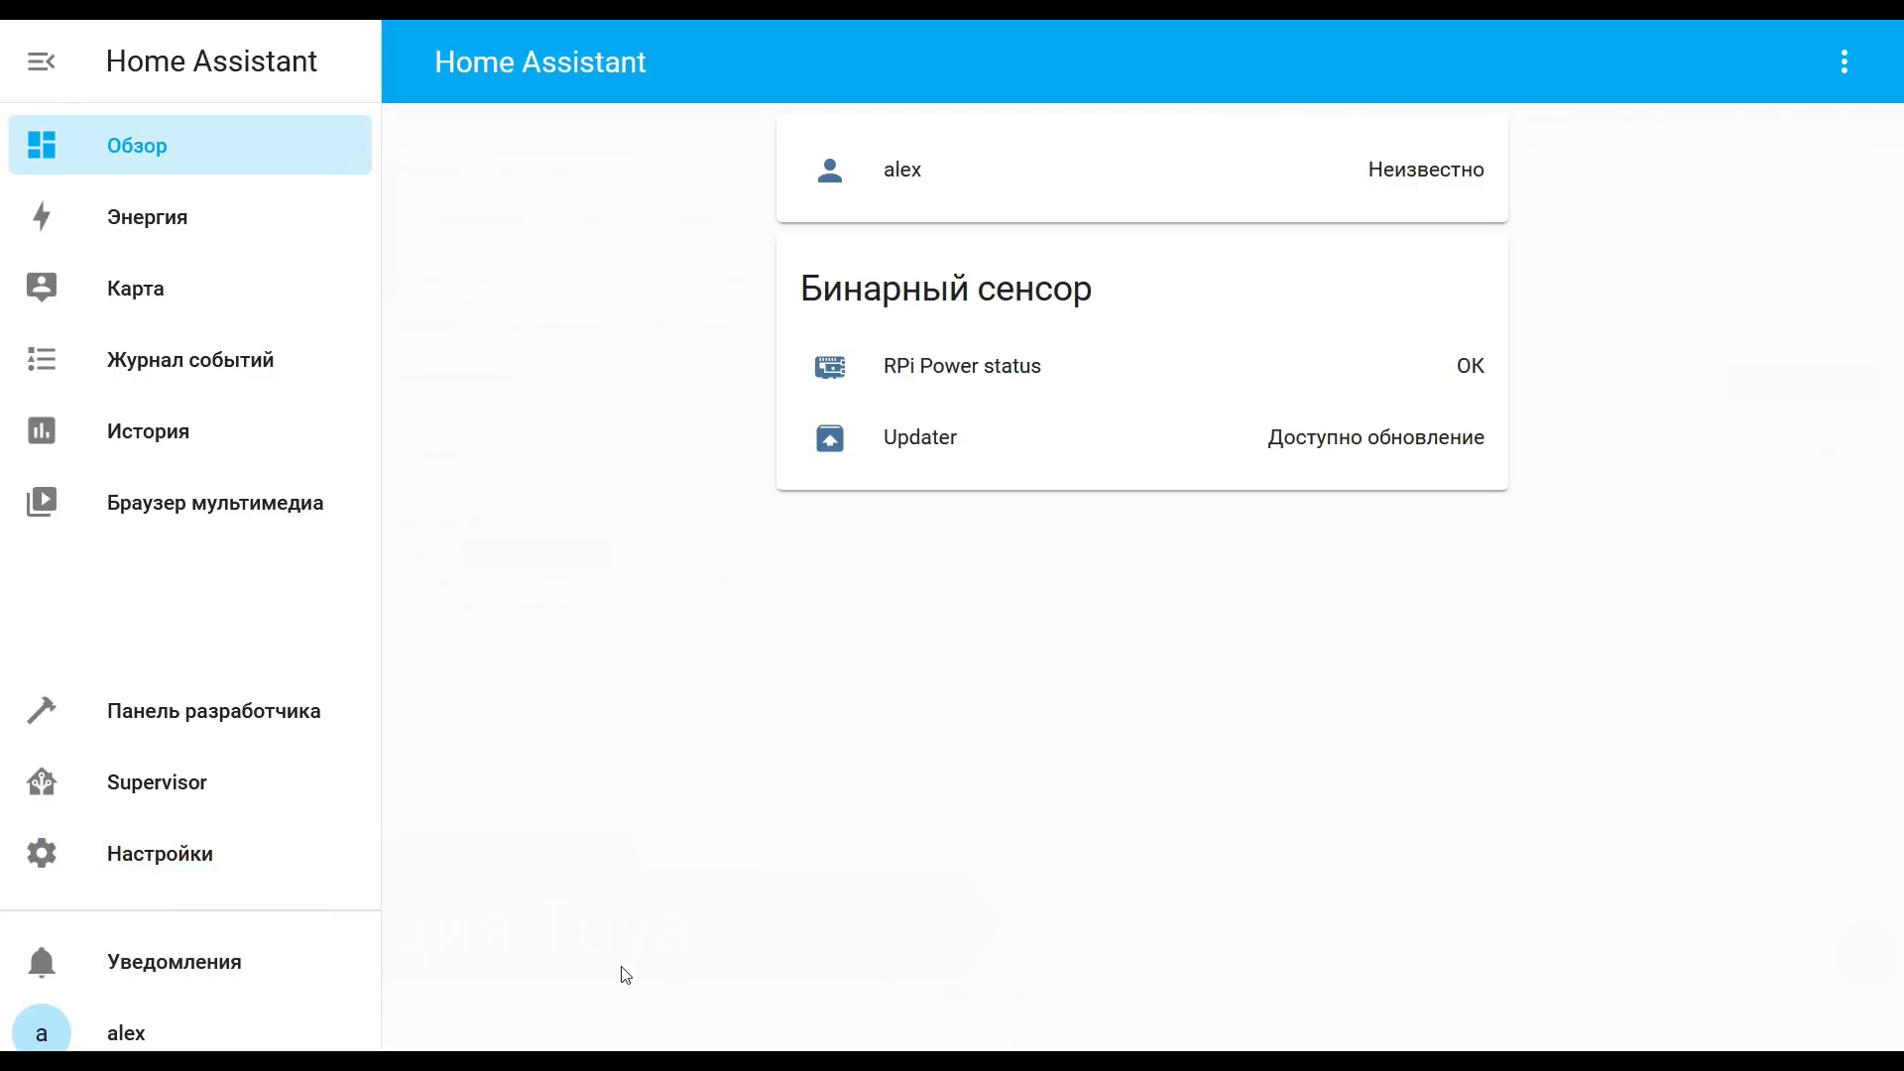
- Switch to Home Assistant and open the integrations overview in its settings
{"action": "left_click", "coordinate": [188, 869]}
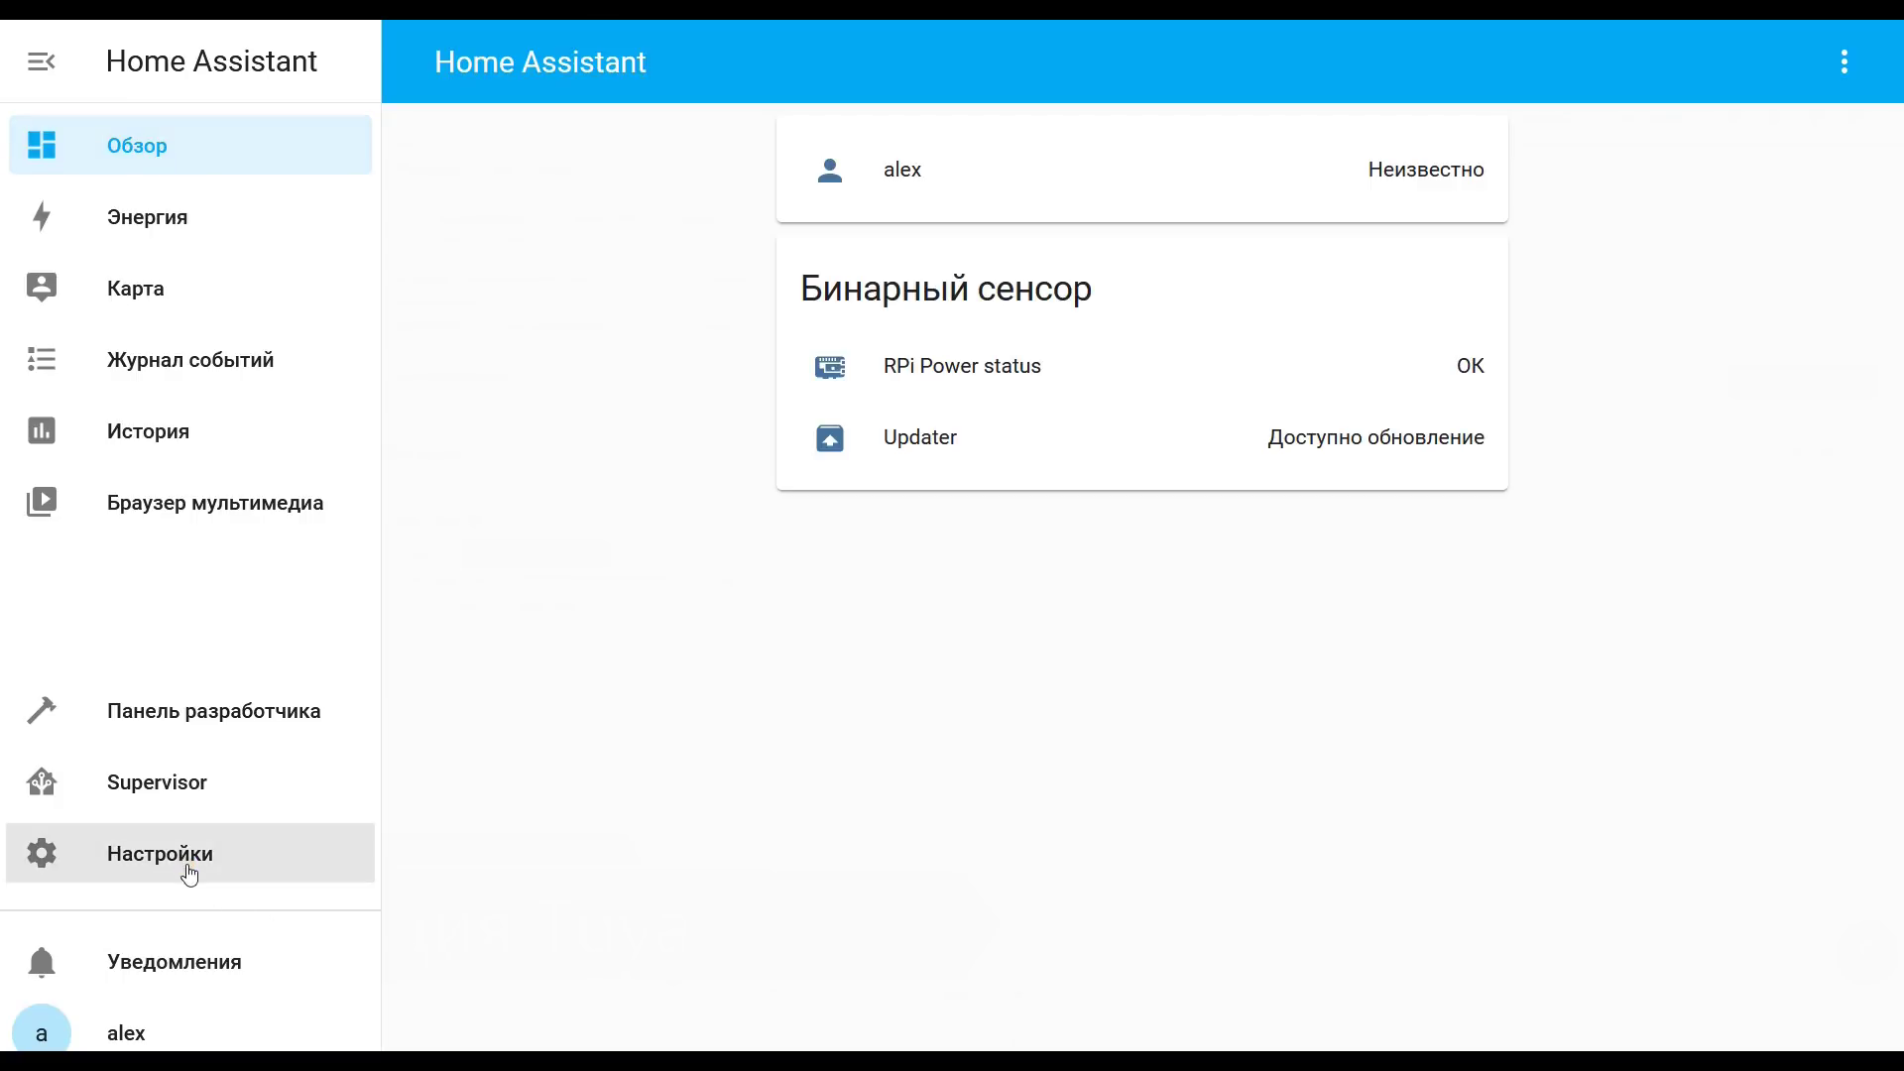
{"action": "left_click", "coordinate": [784, 447]}
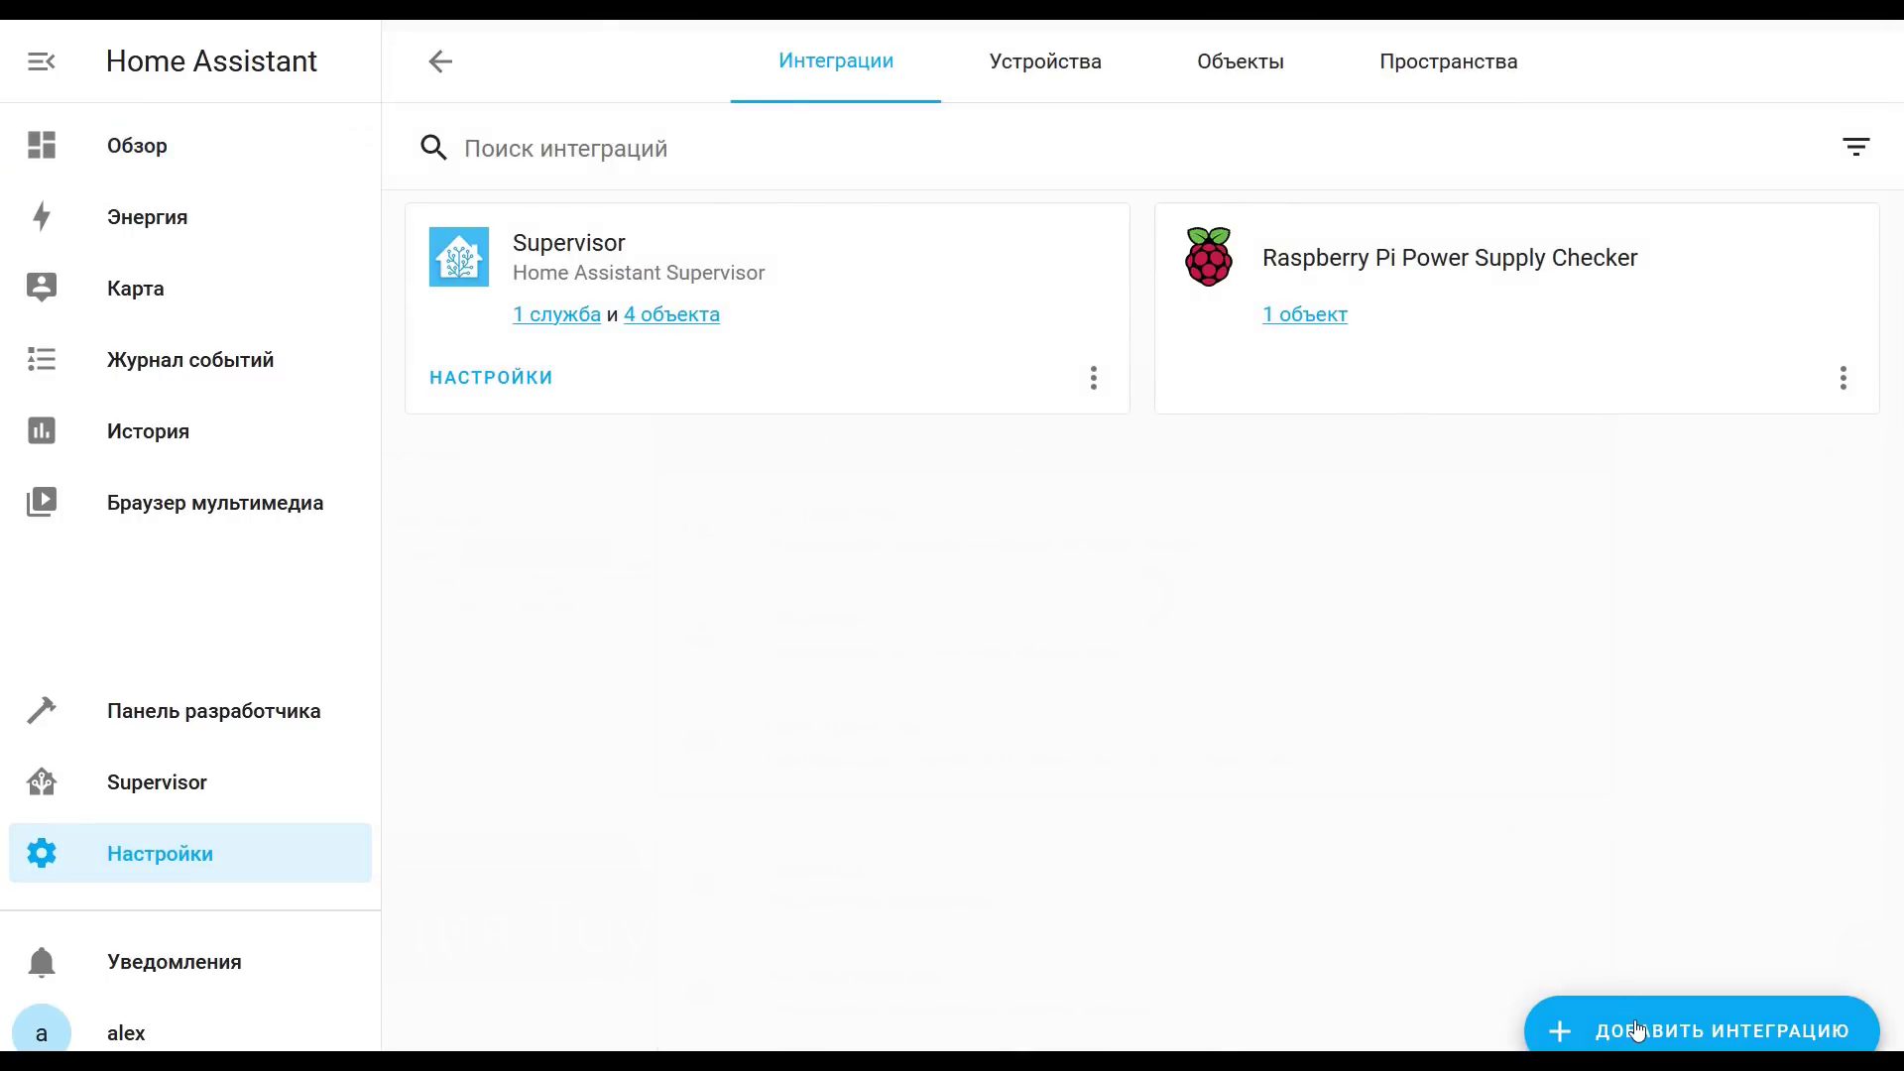
- Add the Tuya integration and set its country to Ukraine
{"action": "left_click", "coordinate": [1636, 1032]}
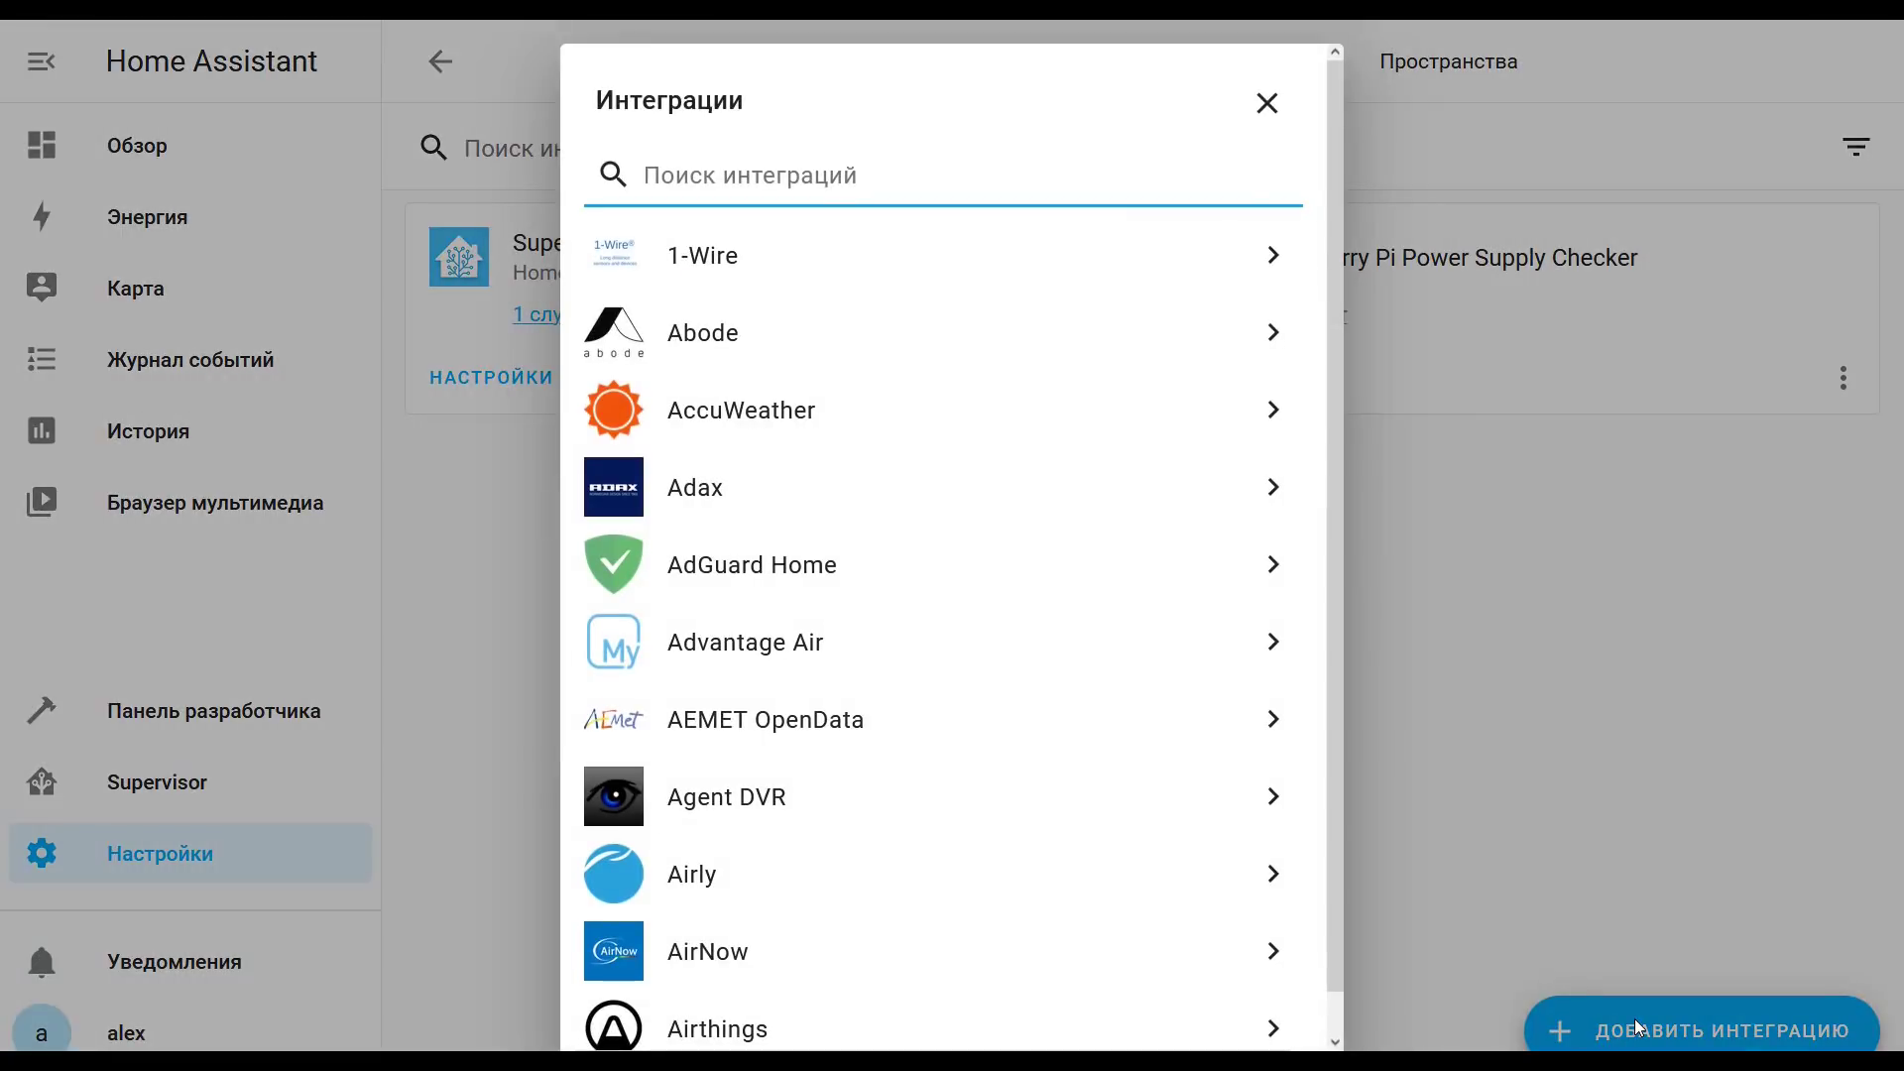
{"action": "type", "text": "tuya"}
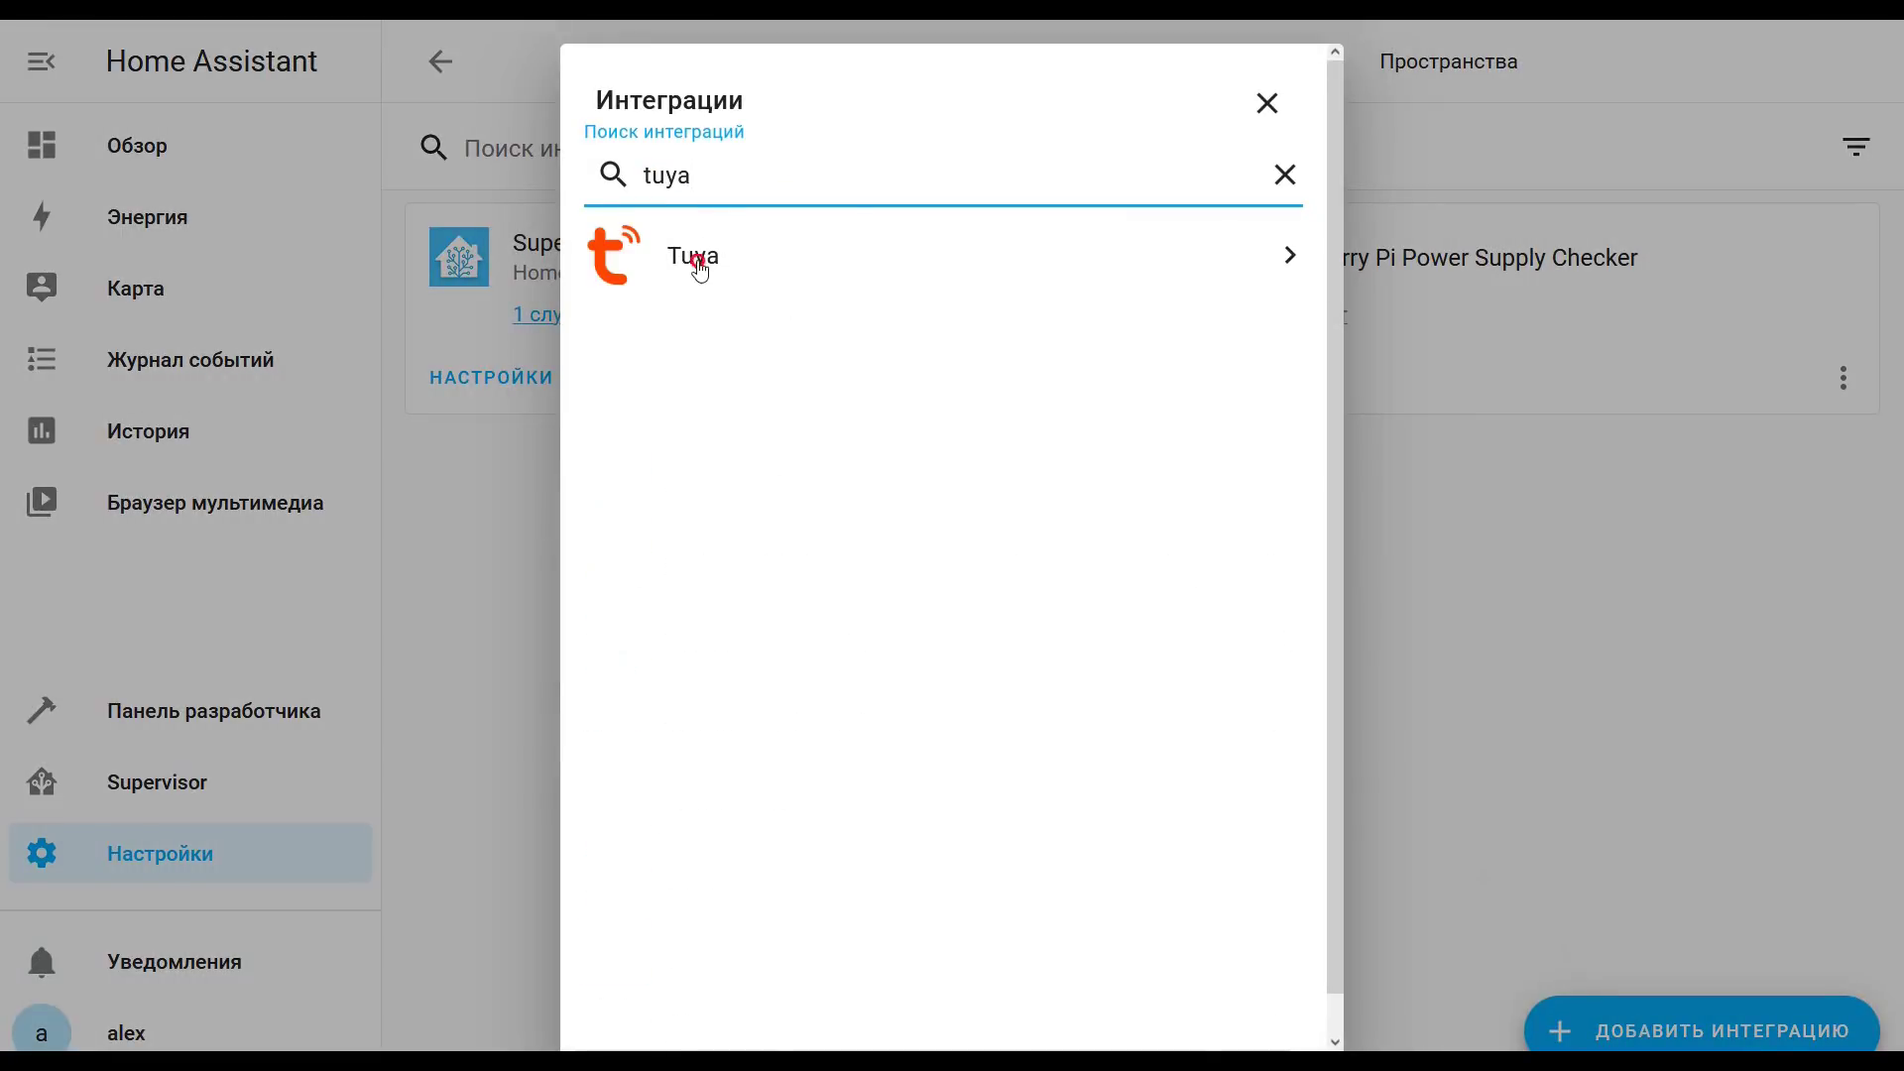
{"action": "left_click", "coordinate": [693, 262]}
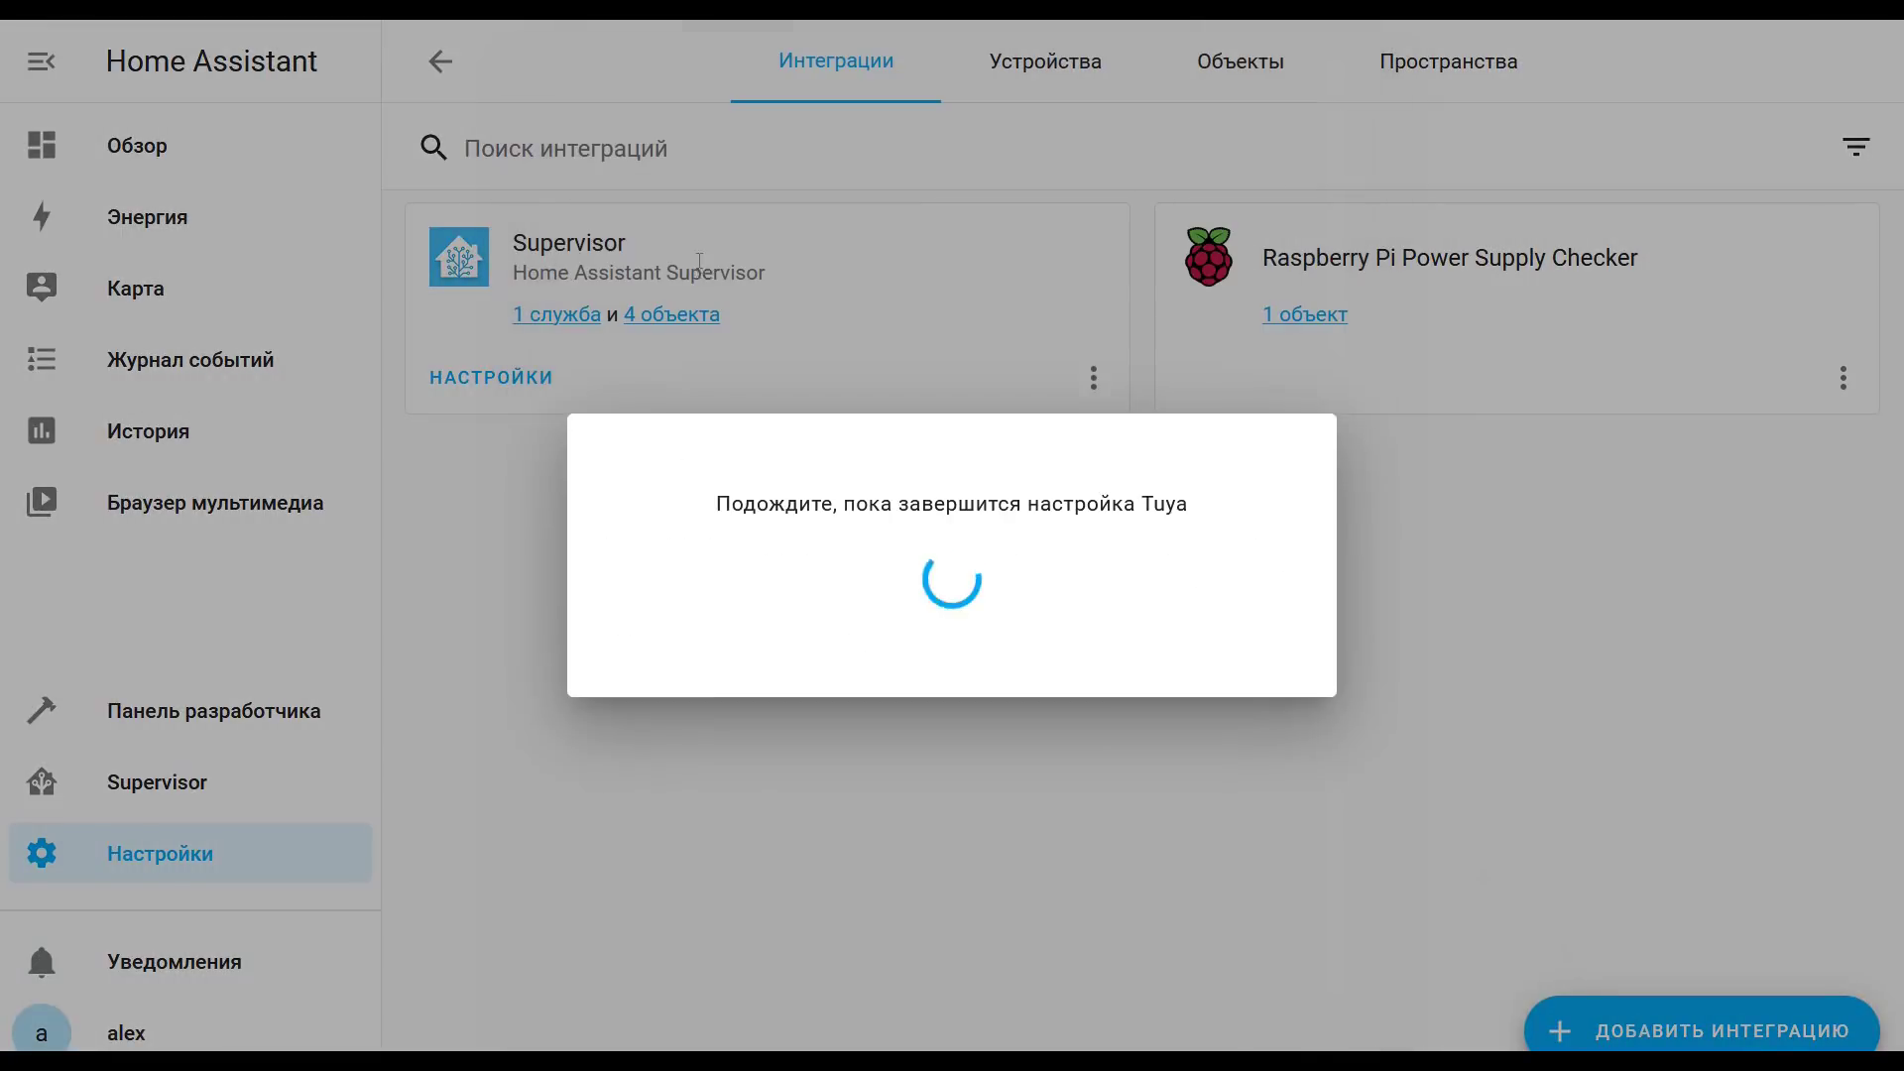
{"action": "left_click", "coordinate": [877, 351]}
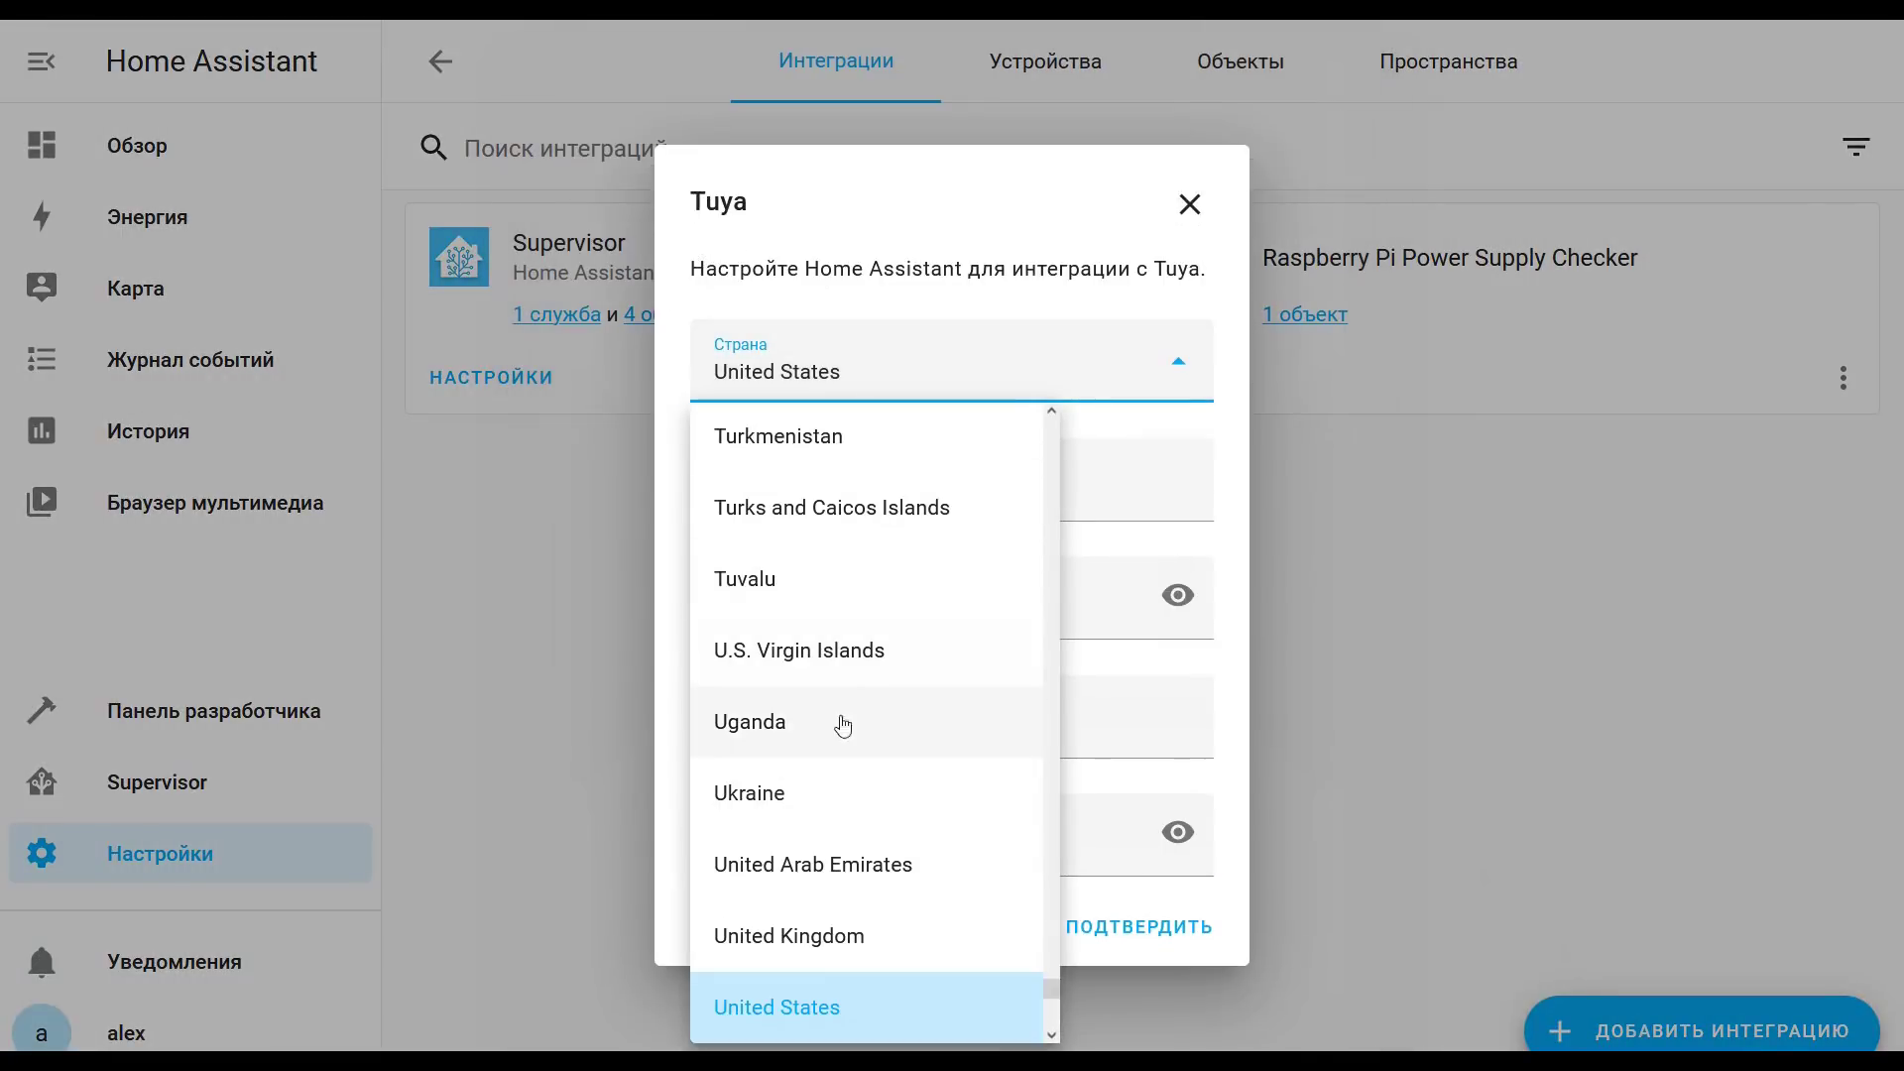
{"action": "left_click", "coordinate": [828, 667]}
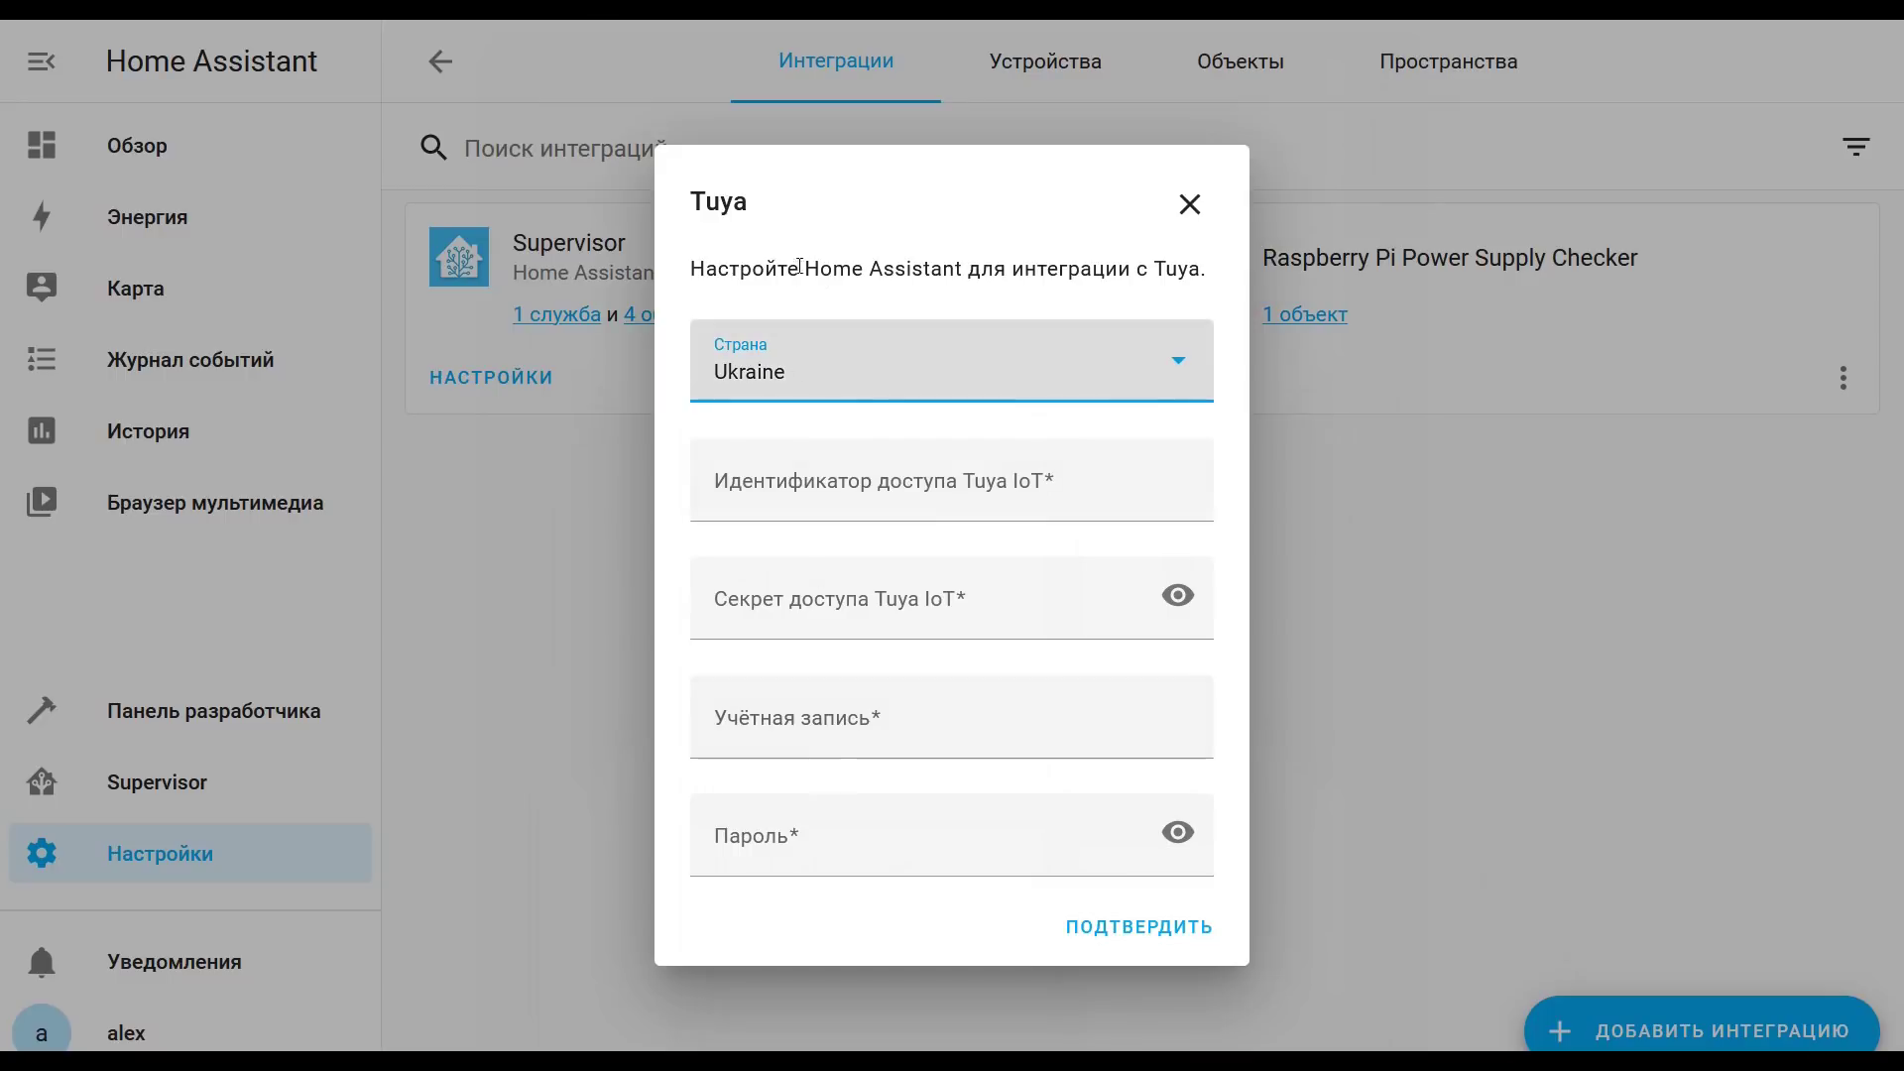
- Fill in the Tuya IoT access ID, and copy the access secret from the cloud project into its field
{"action": "left_click", "coordinate": [810, 482]}
{"action": "key", "text": "ctrl+v"}
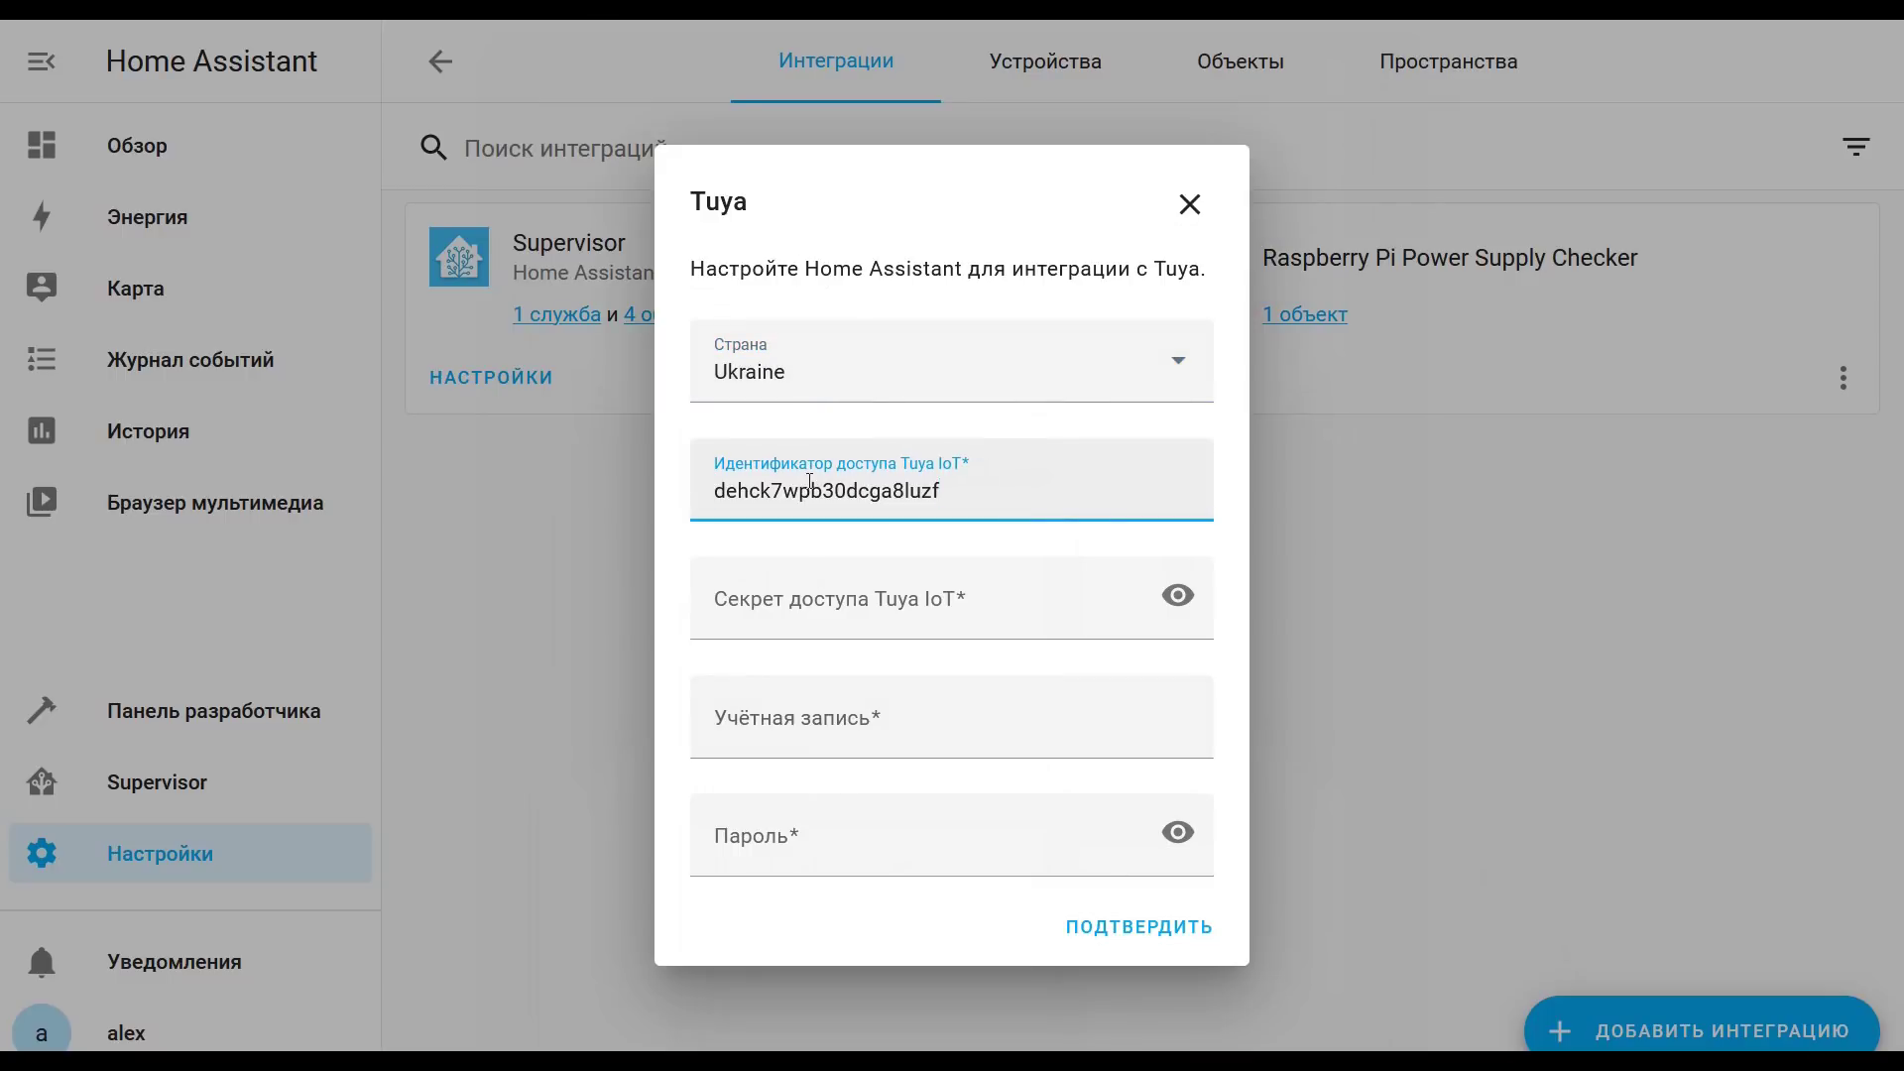
{"action": "left_click", "coordinate": [848, 595]}
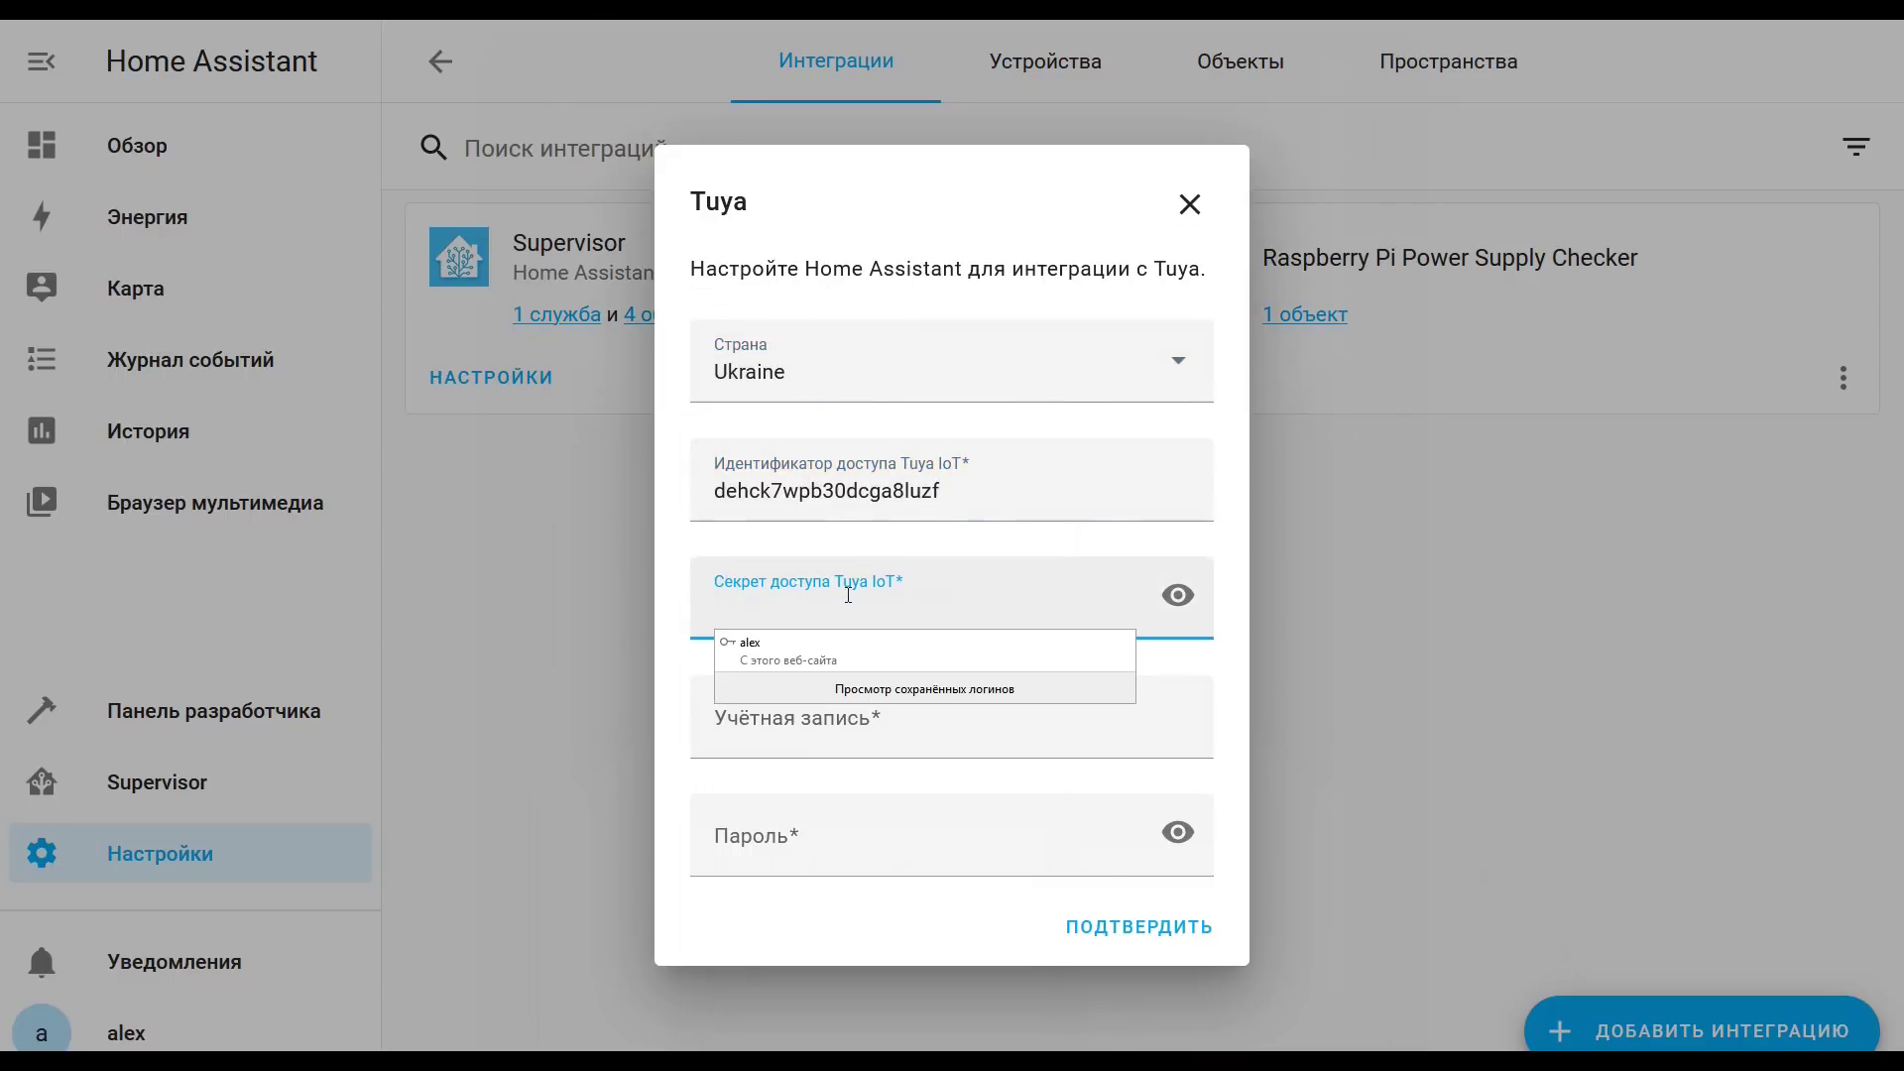
{"action": "key", "text": "alt+Tab"}
{"action": "left_click", "coordinate": [759, 582]}
{"action": "key", "text": "alt+Tab"}
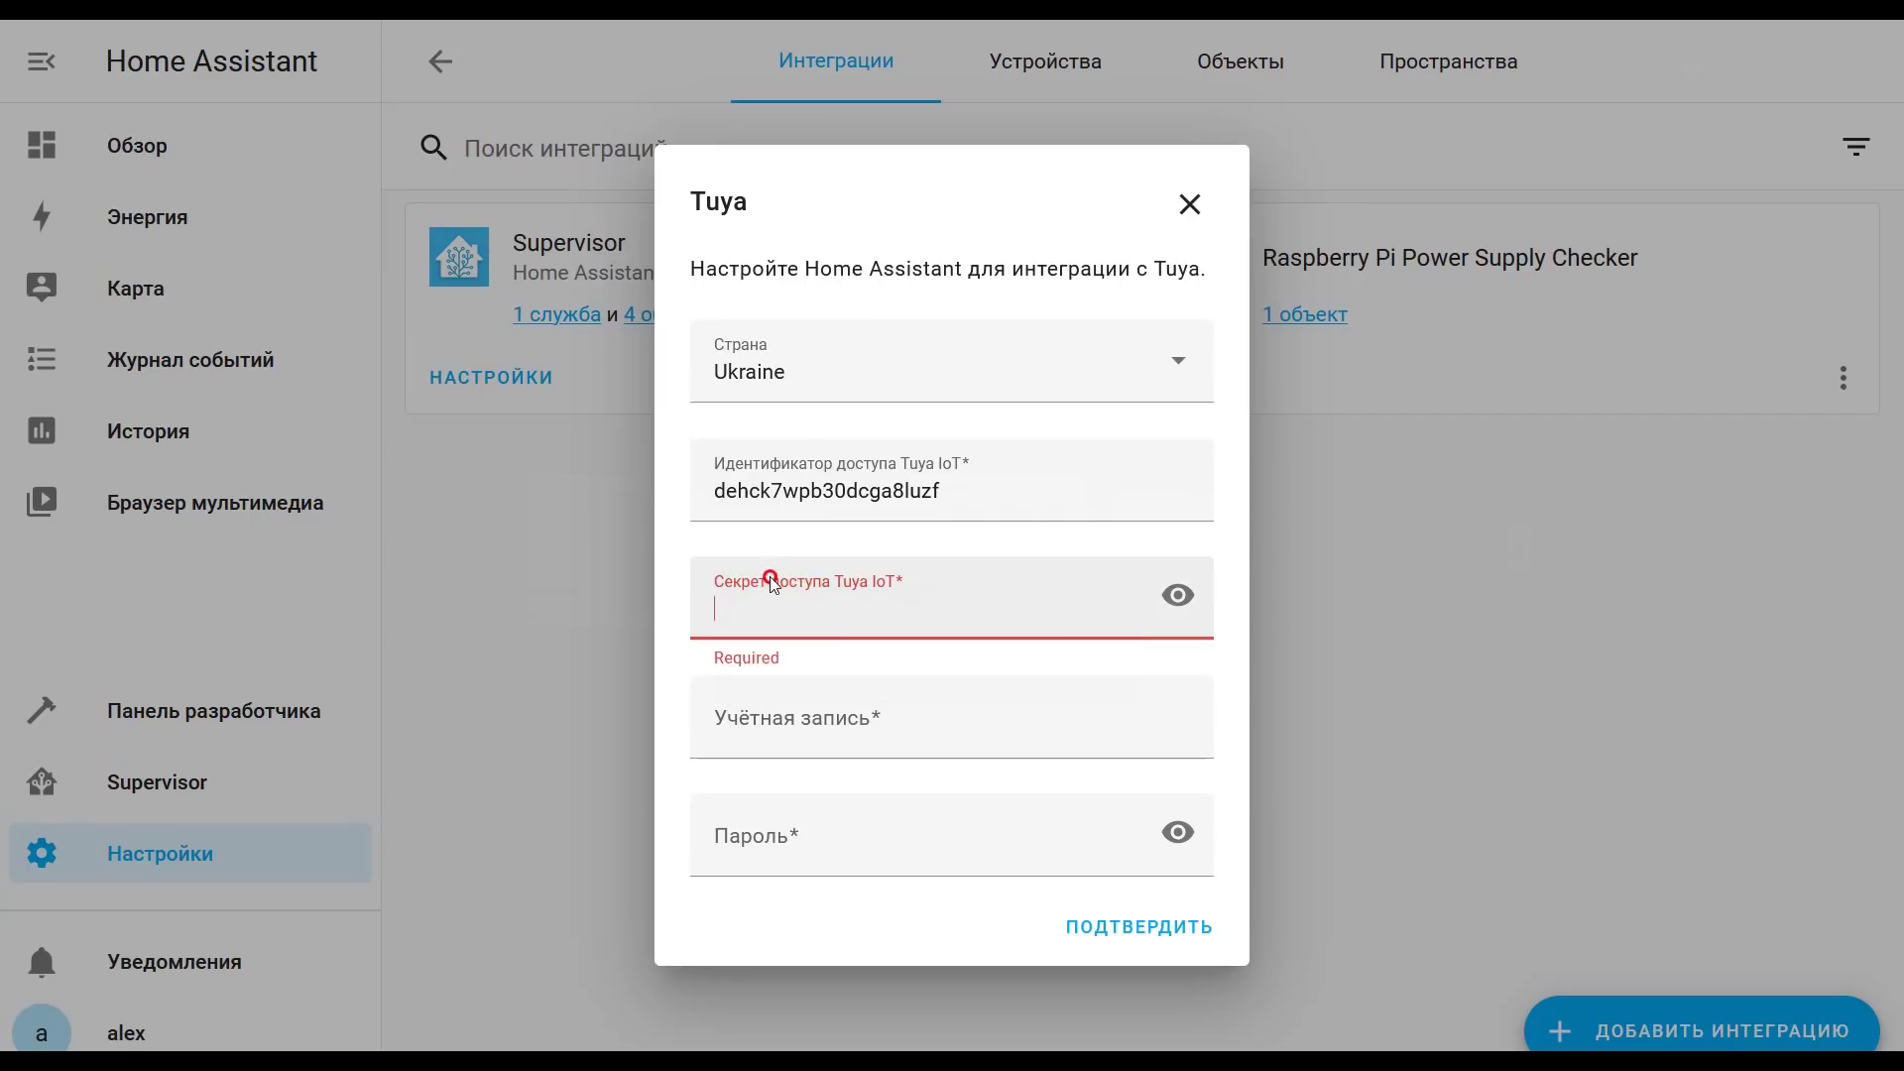
{"action": "key", "text": "ctrl+v"}
- Enter the Tuya app account's e-mail and password and submit the integration setup
{"action": "left_click", "coordinate": [822, 720]}
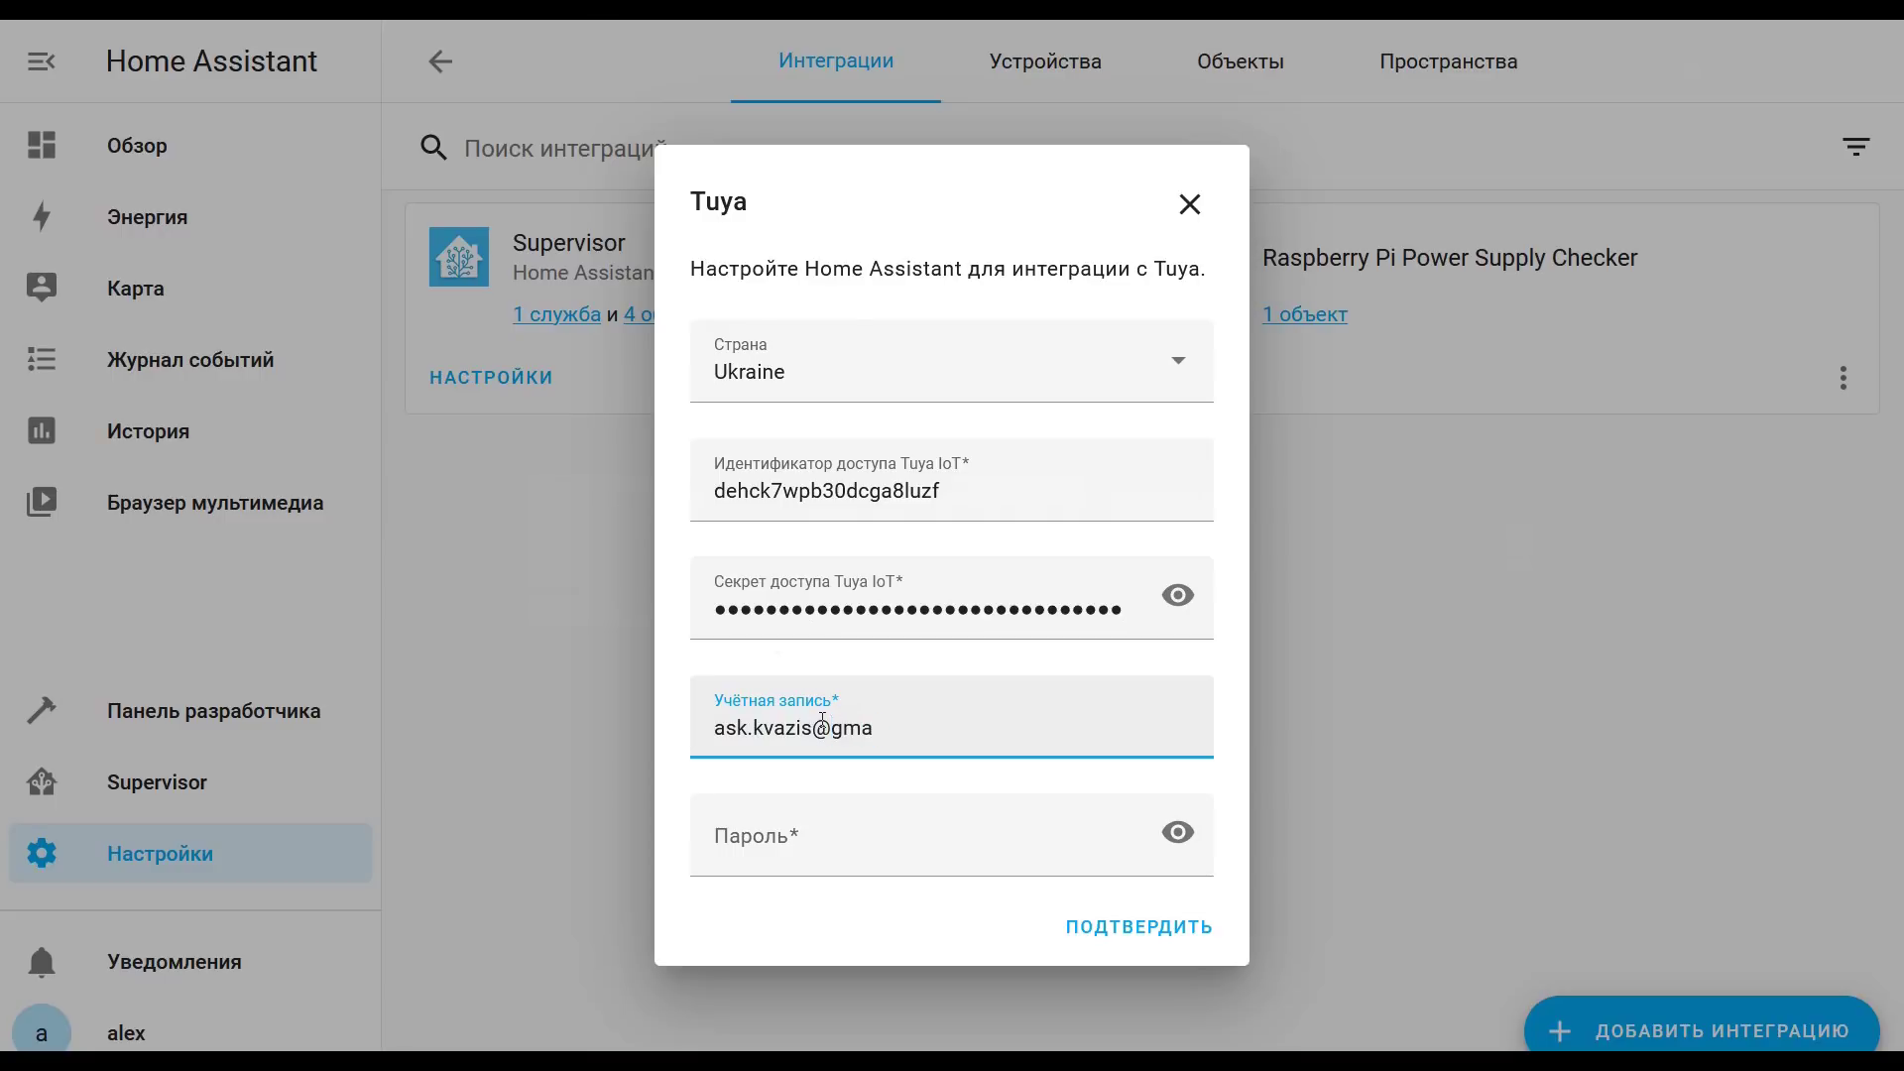
{"action": "left_click", "coordinate": [778, 851]}
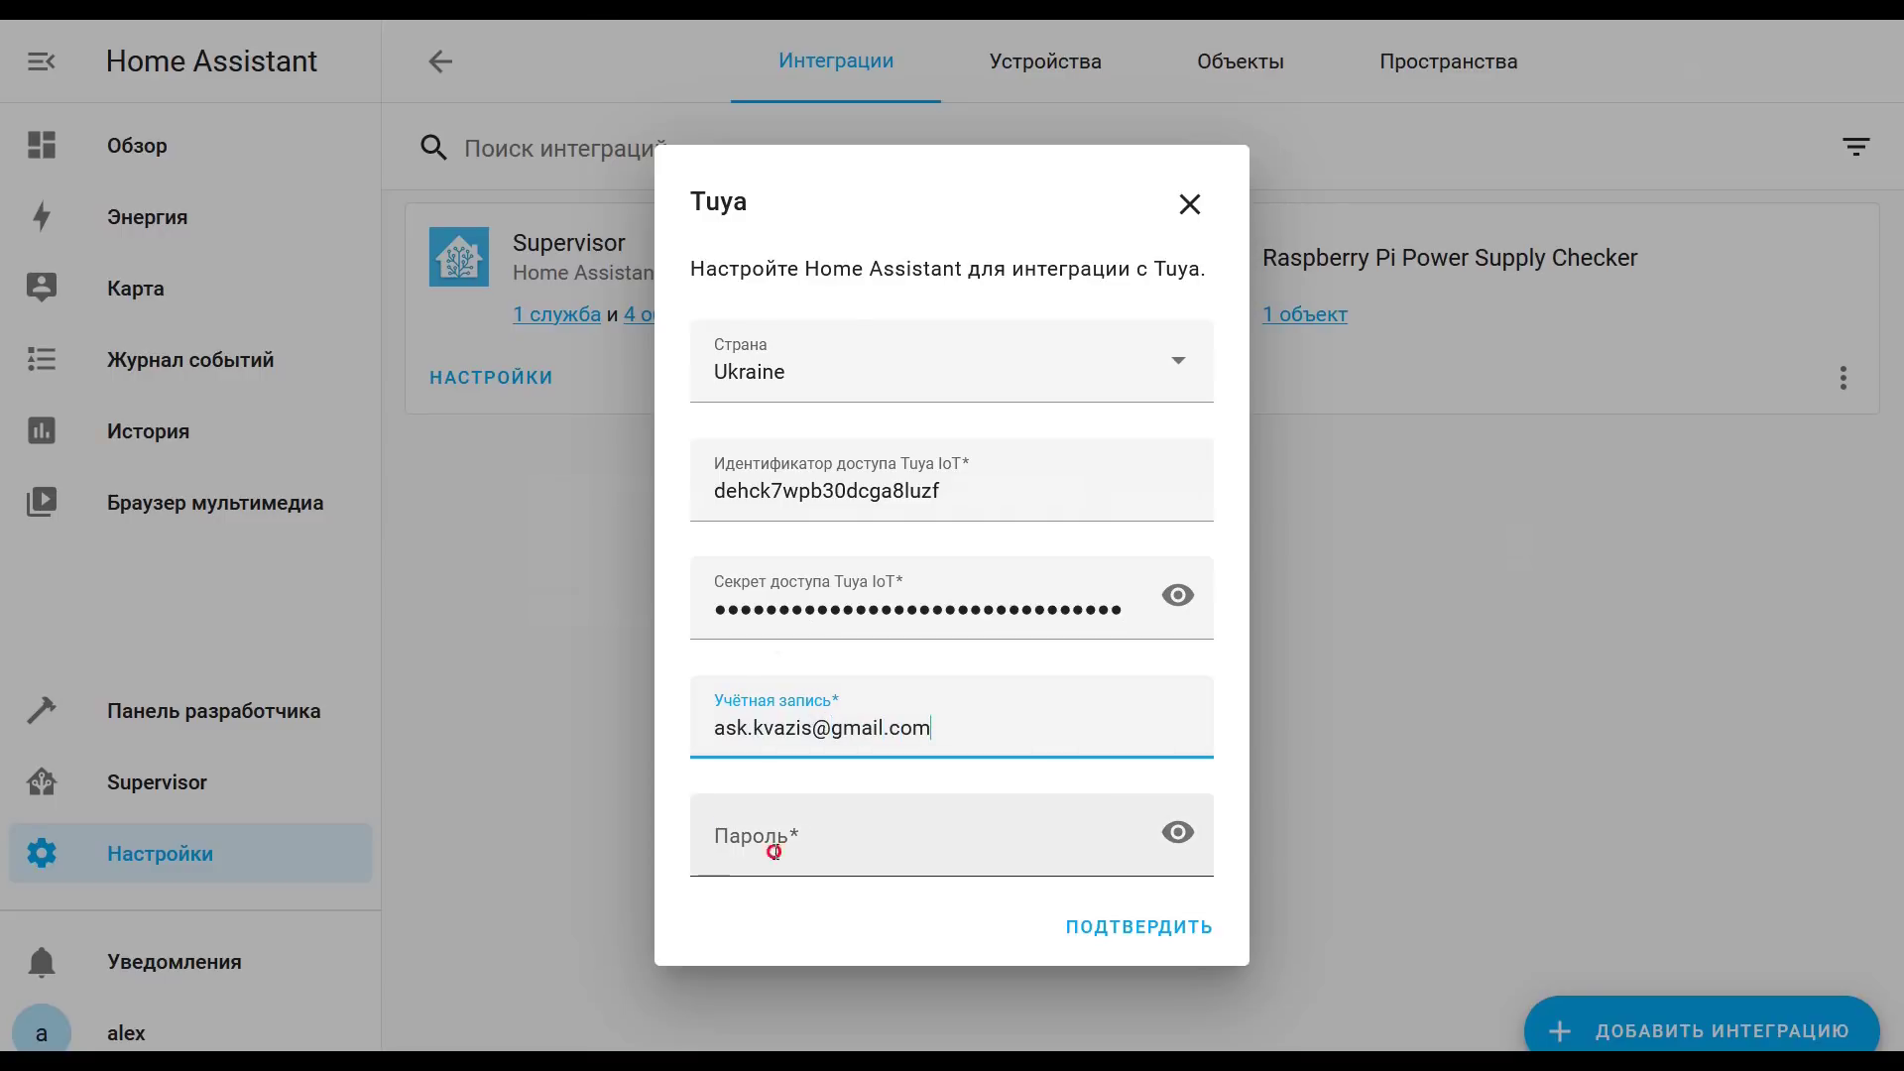
{"action": "type", "text": "****"}
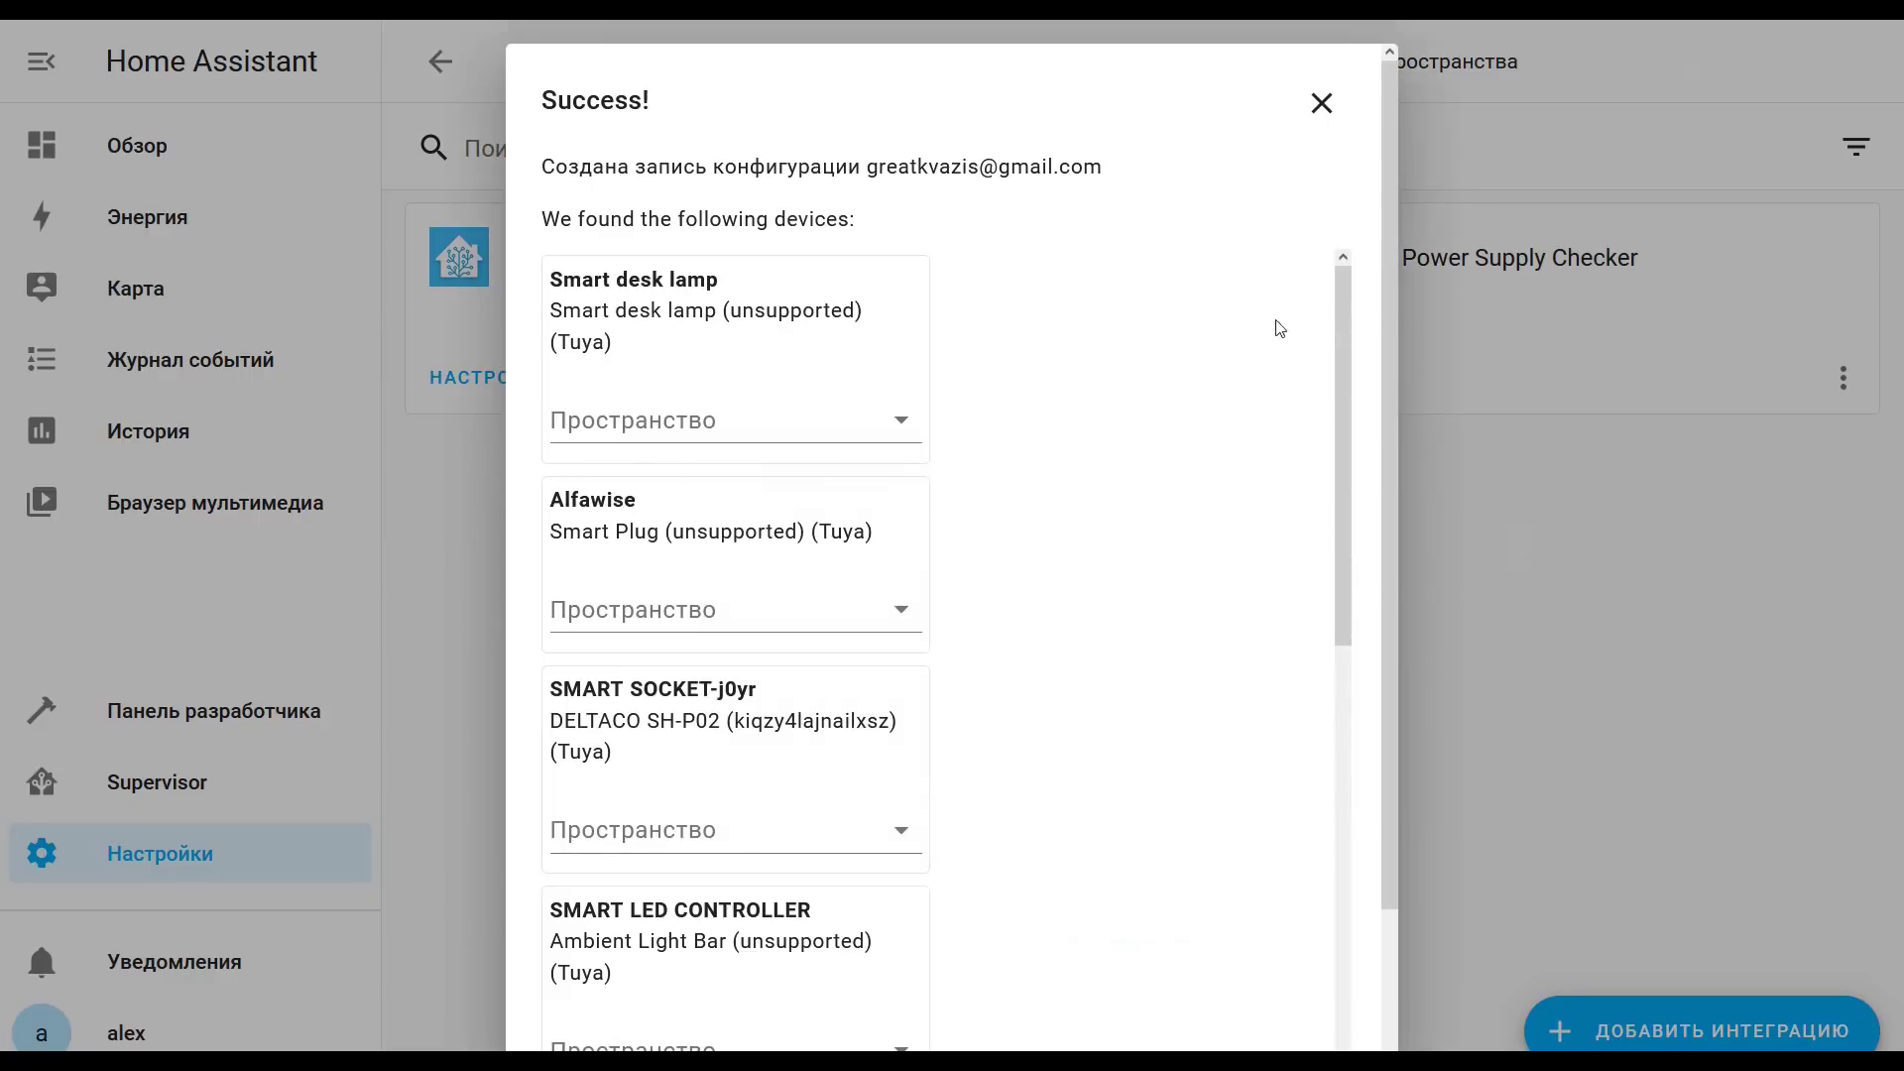
- Finish the Tuya setup without assigning areas to the devices and open the integration's device list
{"action": "mouse_move", "coordinate": [1342, 313]}
{"action": "left_mouse_down"}
{"action": "mouse_move", "coordinate": [1310, 927]}
{"action": "mouse_move", "coordinate": [1361, 297]}
{"action": "left_mouse_up"}
{"action": "scroll", "coordinate": [1187, 557], "scroll_direction": "down", "scroll_amount": 10}
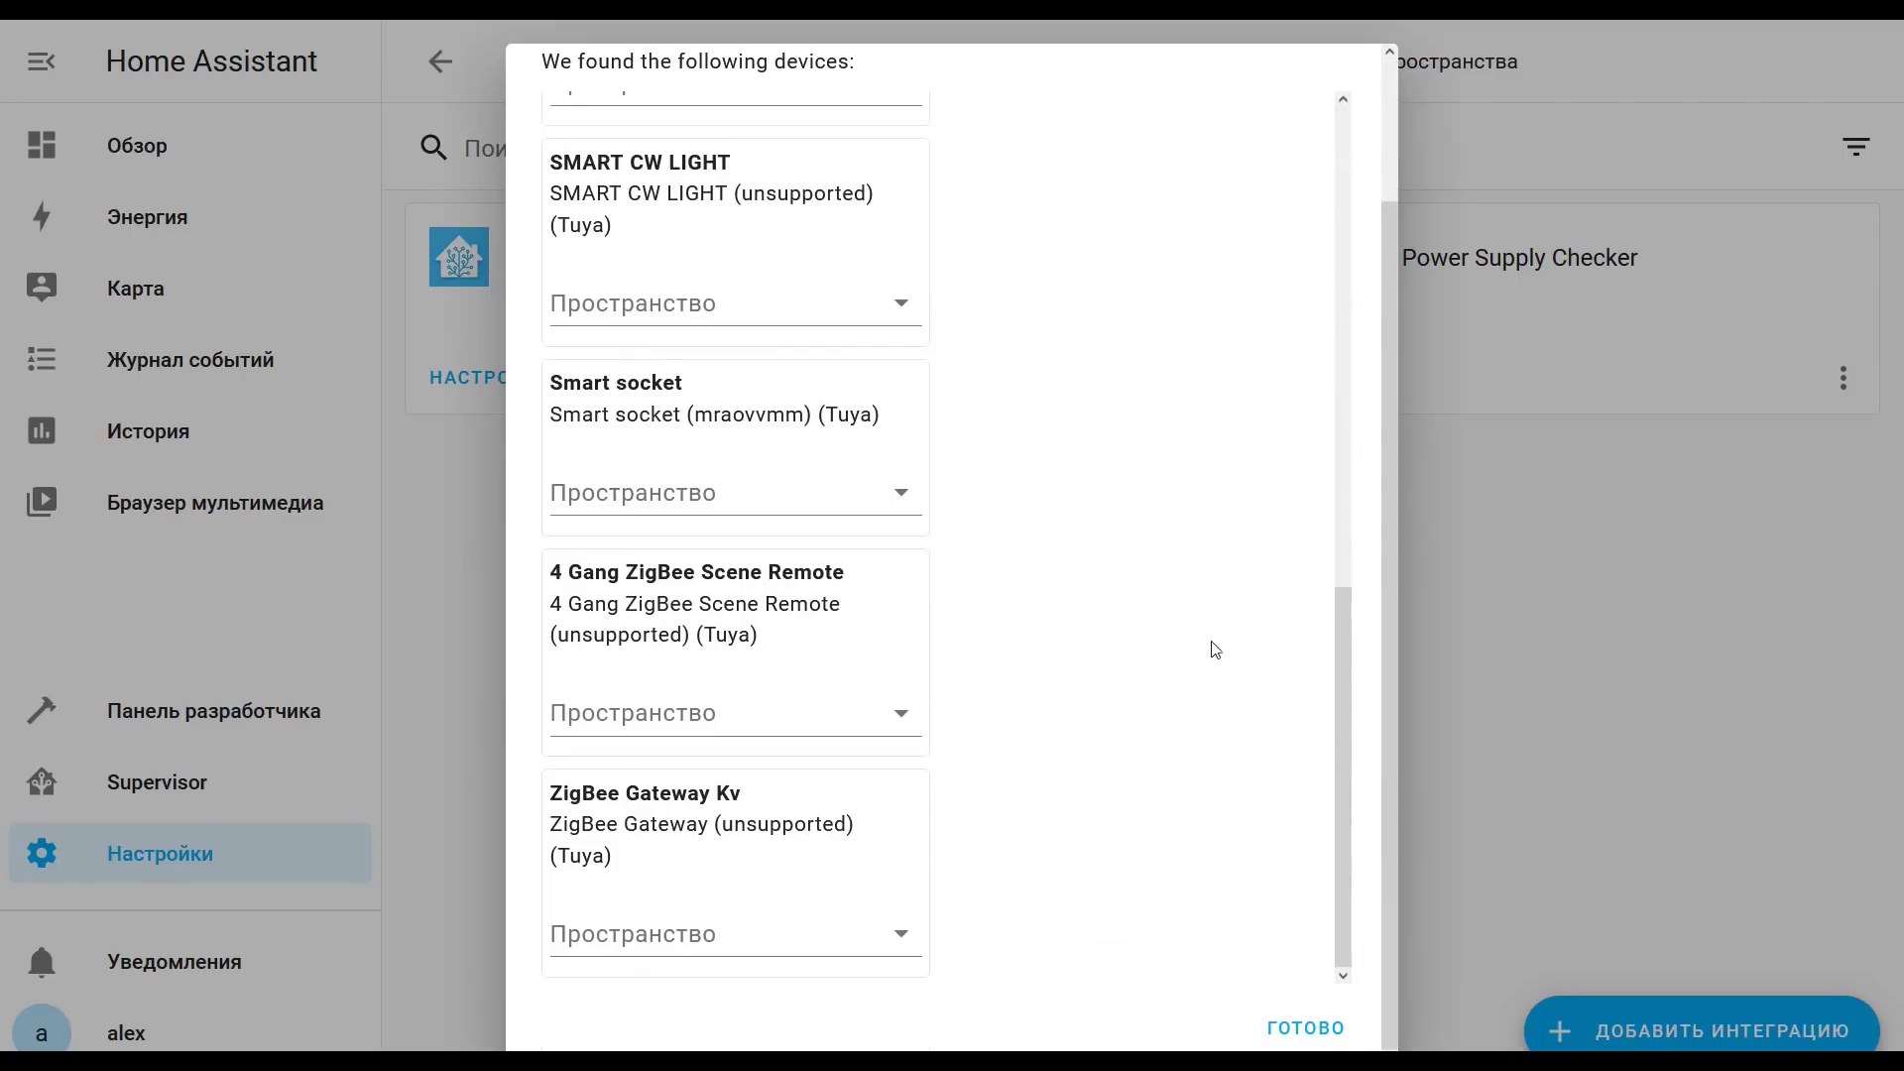
{"action": "left_click", "coordinate": [1296, 1028]}
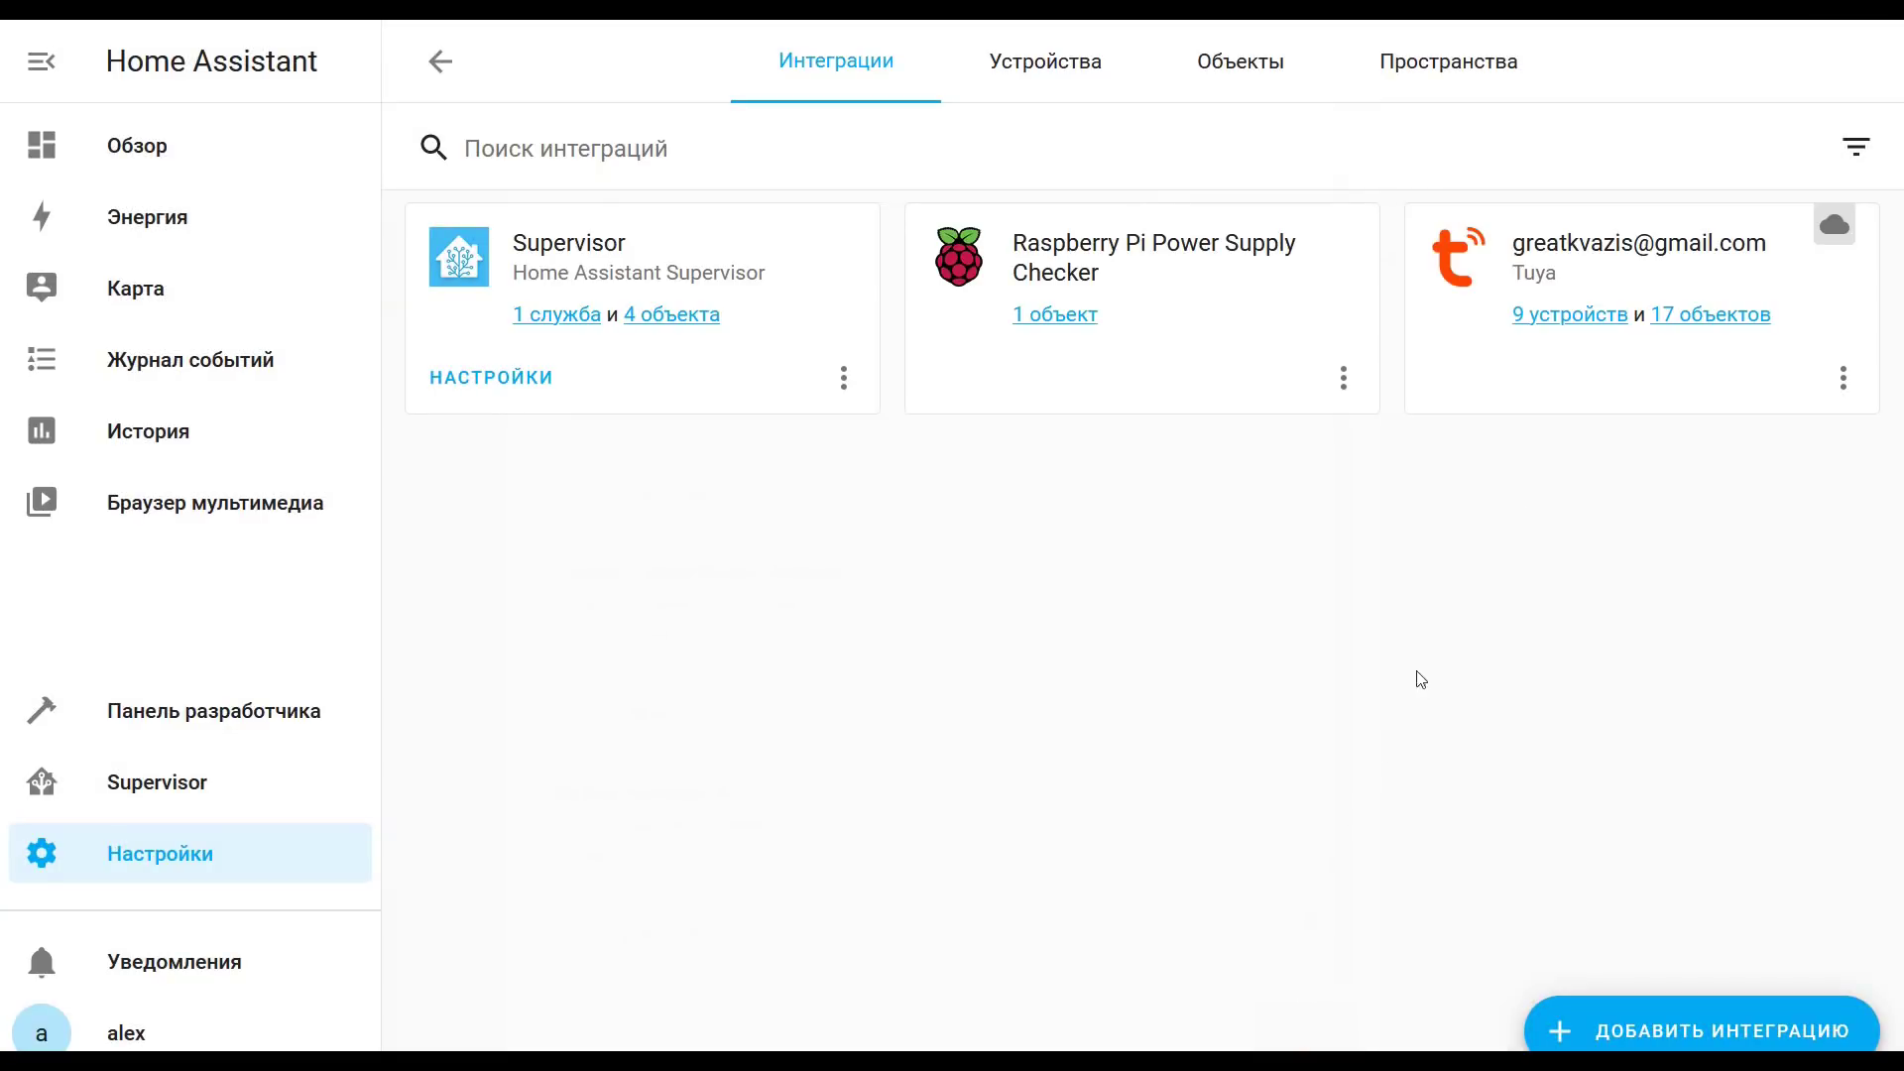
{"action": "left_click", "coordinate": [1590, 316]}
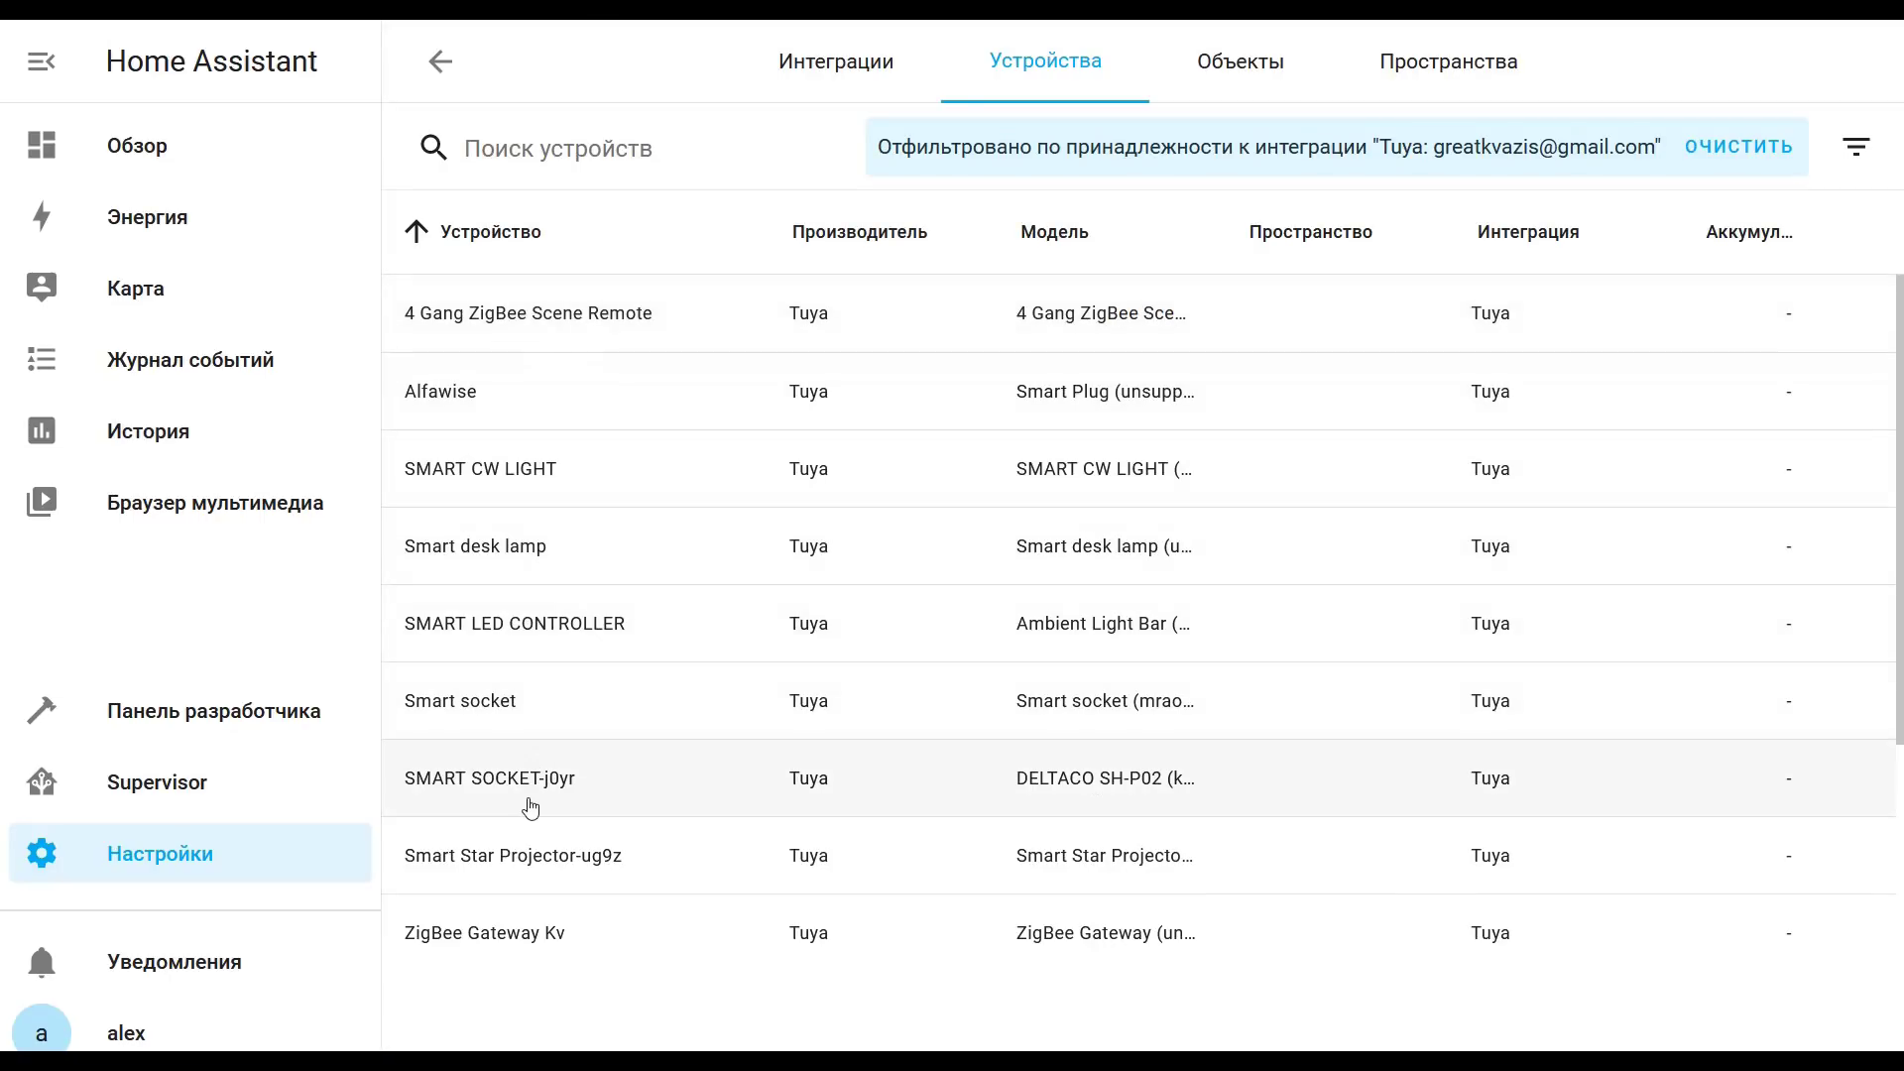
- Open the light properties of the SMART CW LIGHT device and switch the light on
{"action": "left_click", "coordinate": [514, 484]}
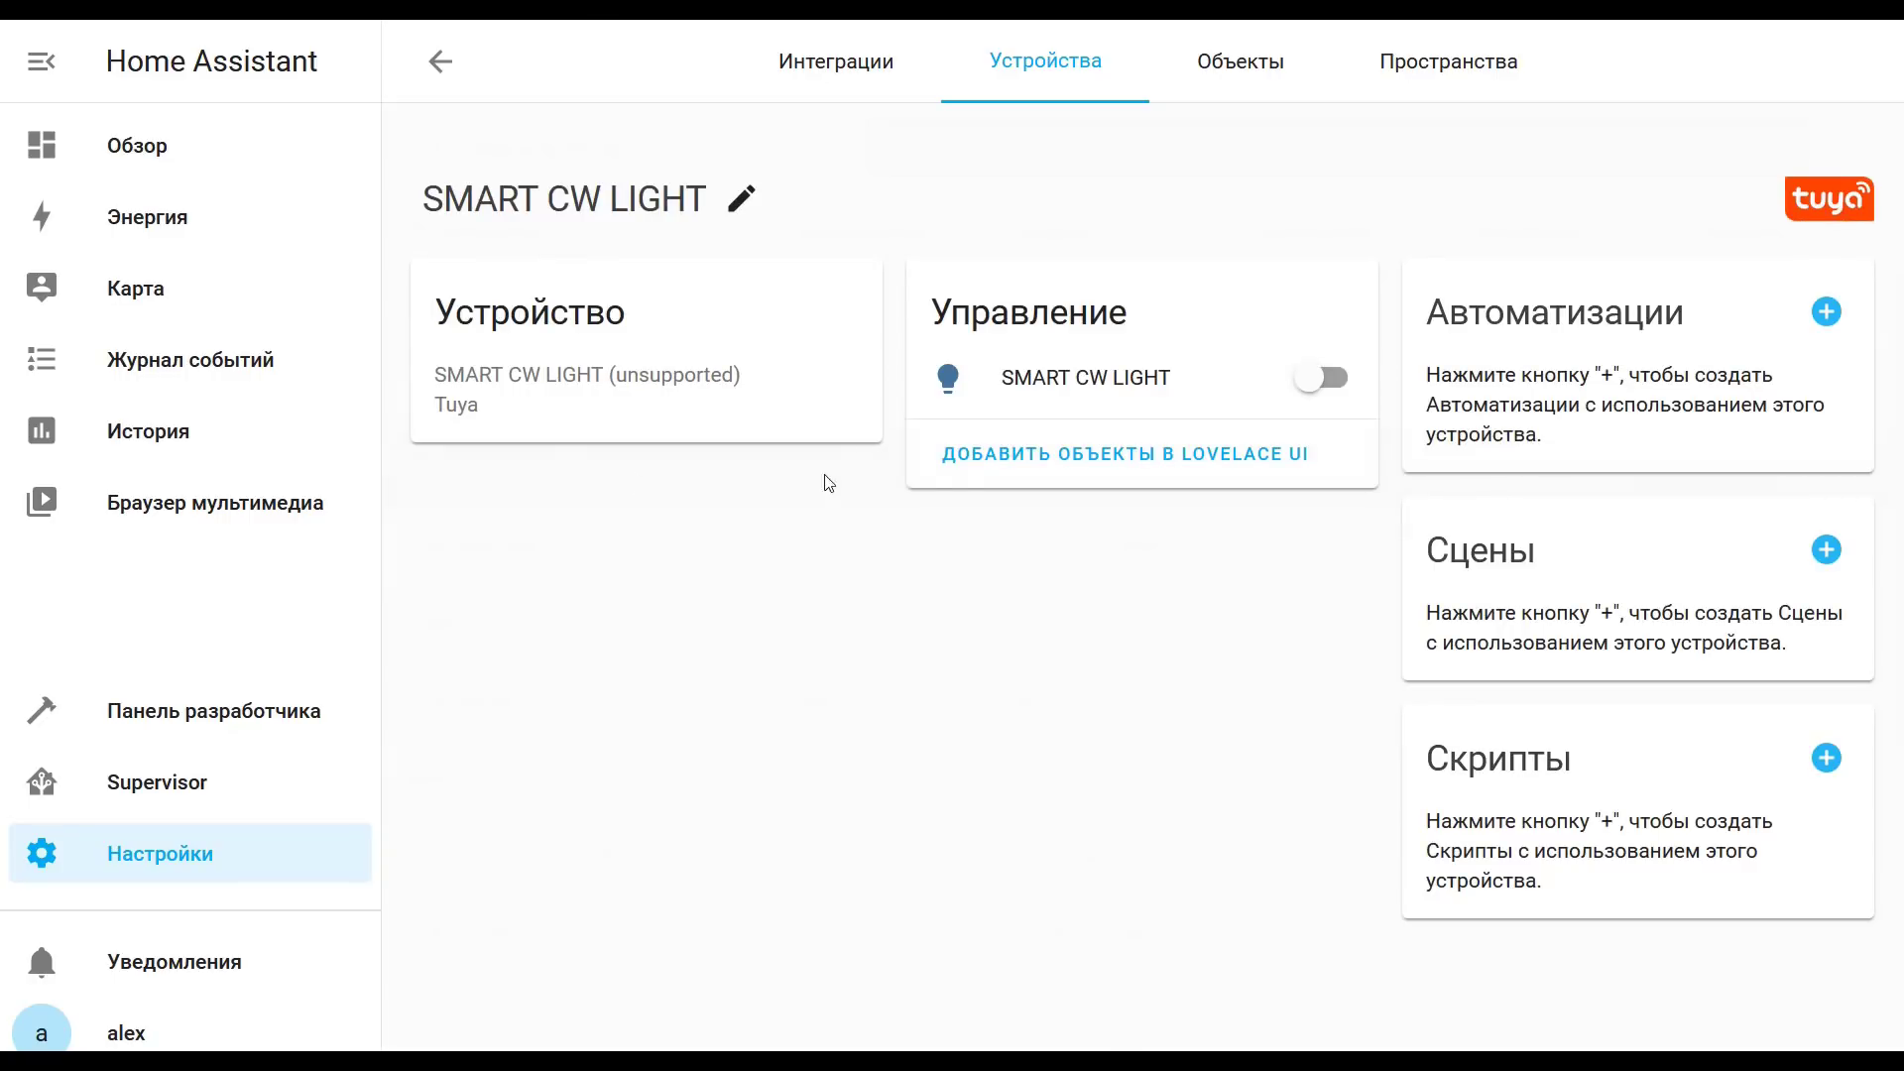
{"action": "left_click", "coordinate": [1080, 389]}
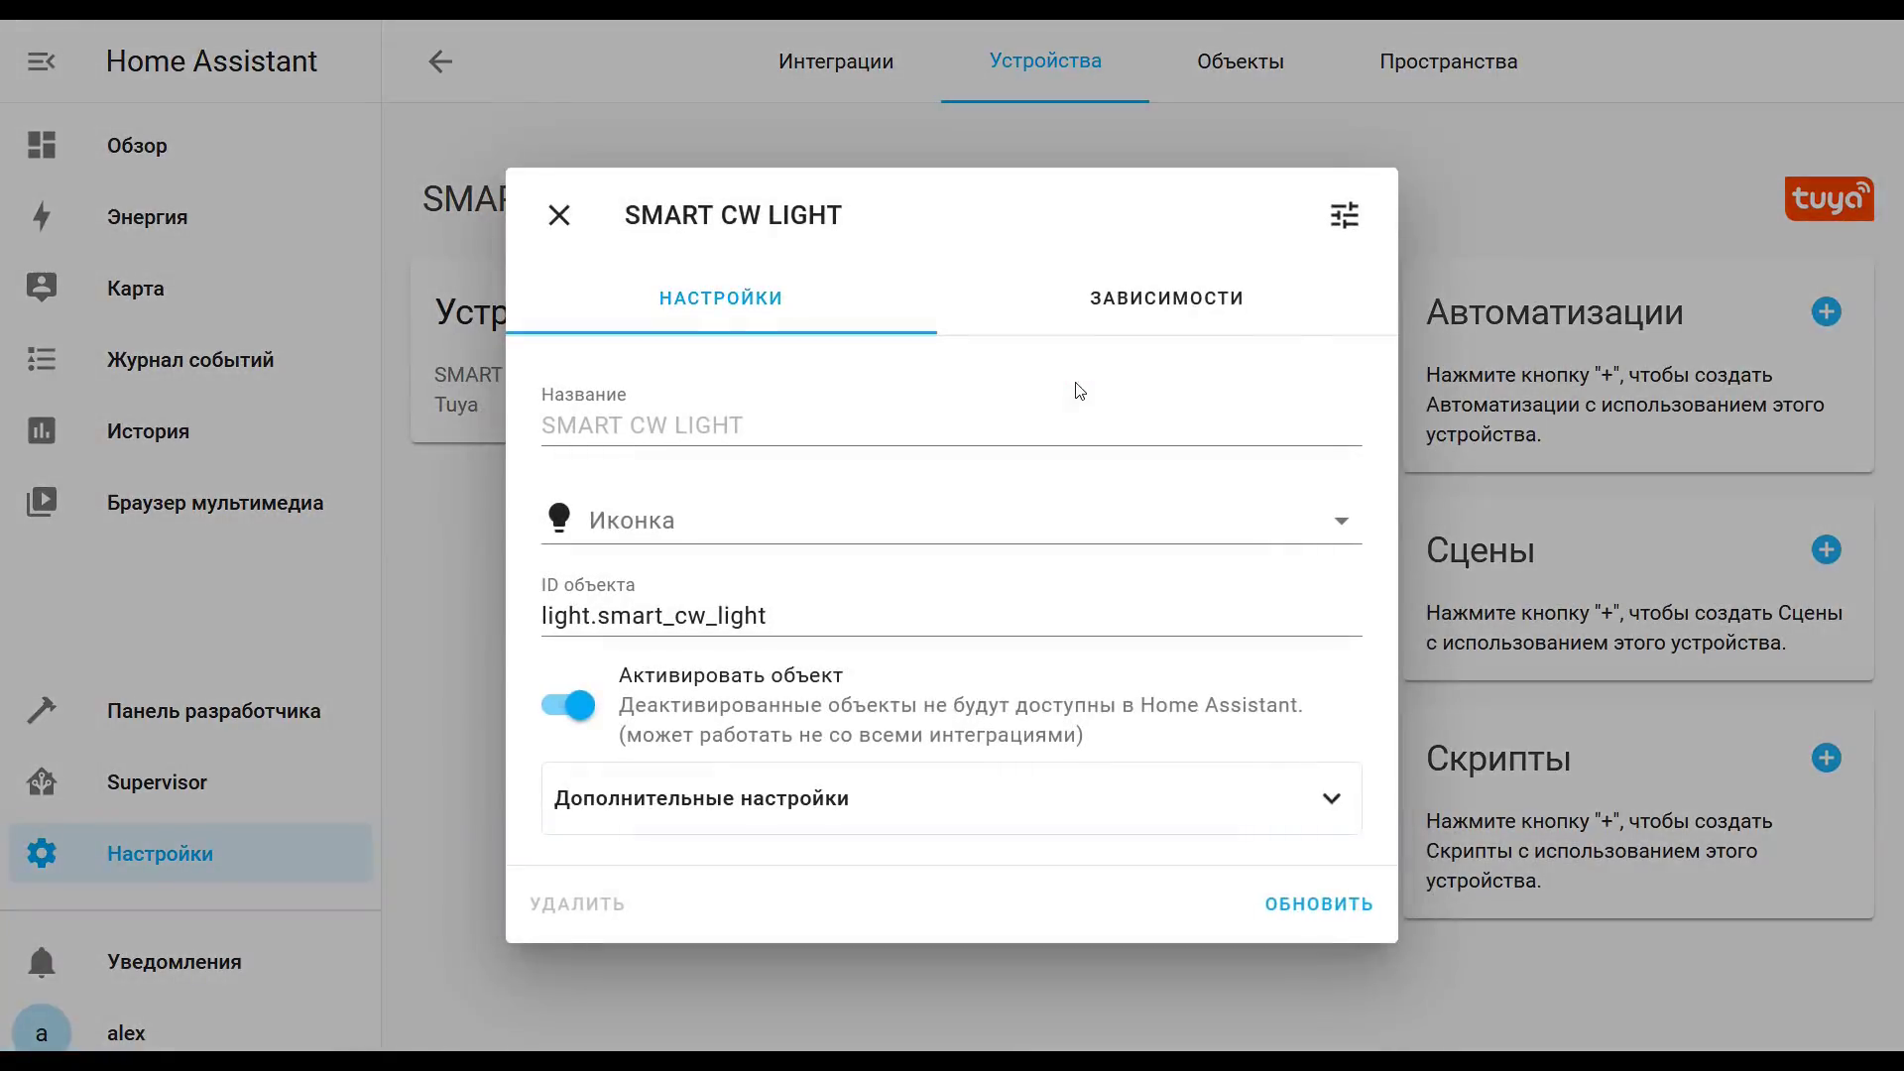
{"action": "left_click", "coordinate": [1351, 223]}
{"action": "left_click", "coordinate": [1186, 570]}
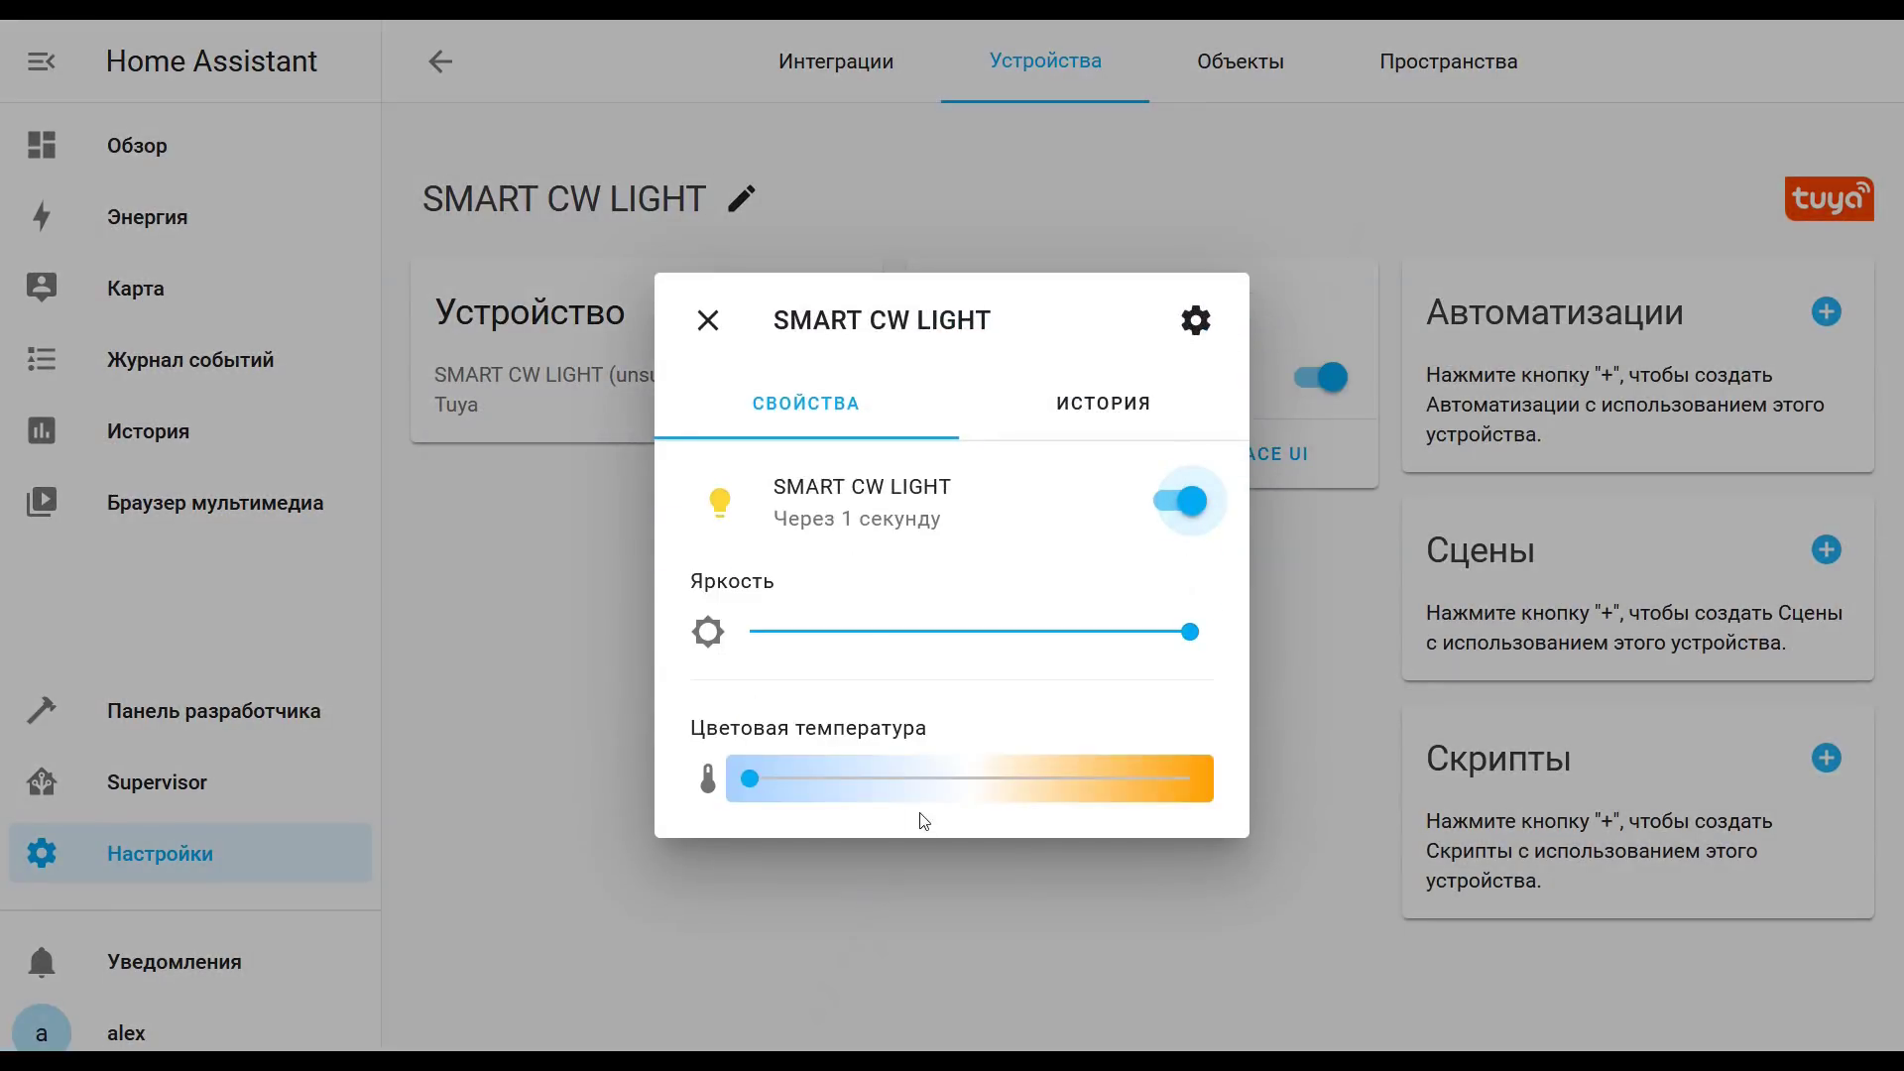
- Try several colour temperatures and brightness levels on SMART CW LIGHT, ending at full brightness, and switch the light off
{"action": "left_click", "coordinate": [945, 777]}
{"action": "left_click", "coordinate": [1147, 775]}
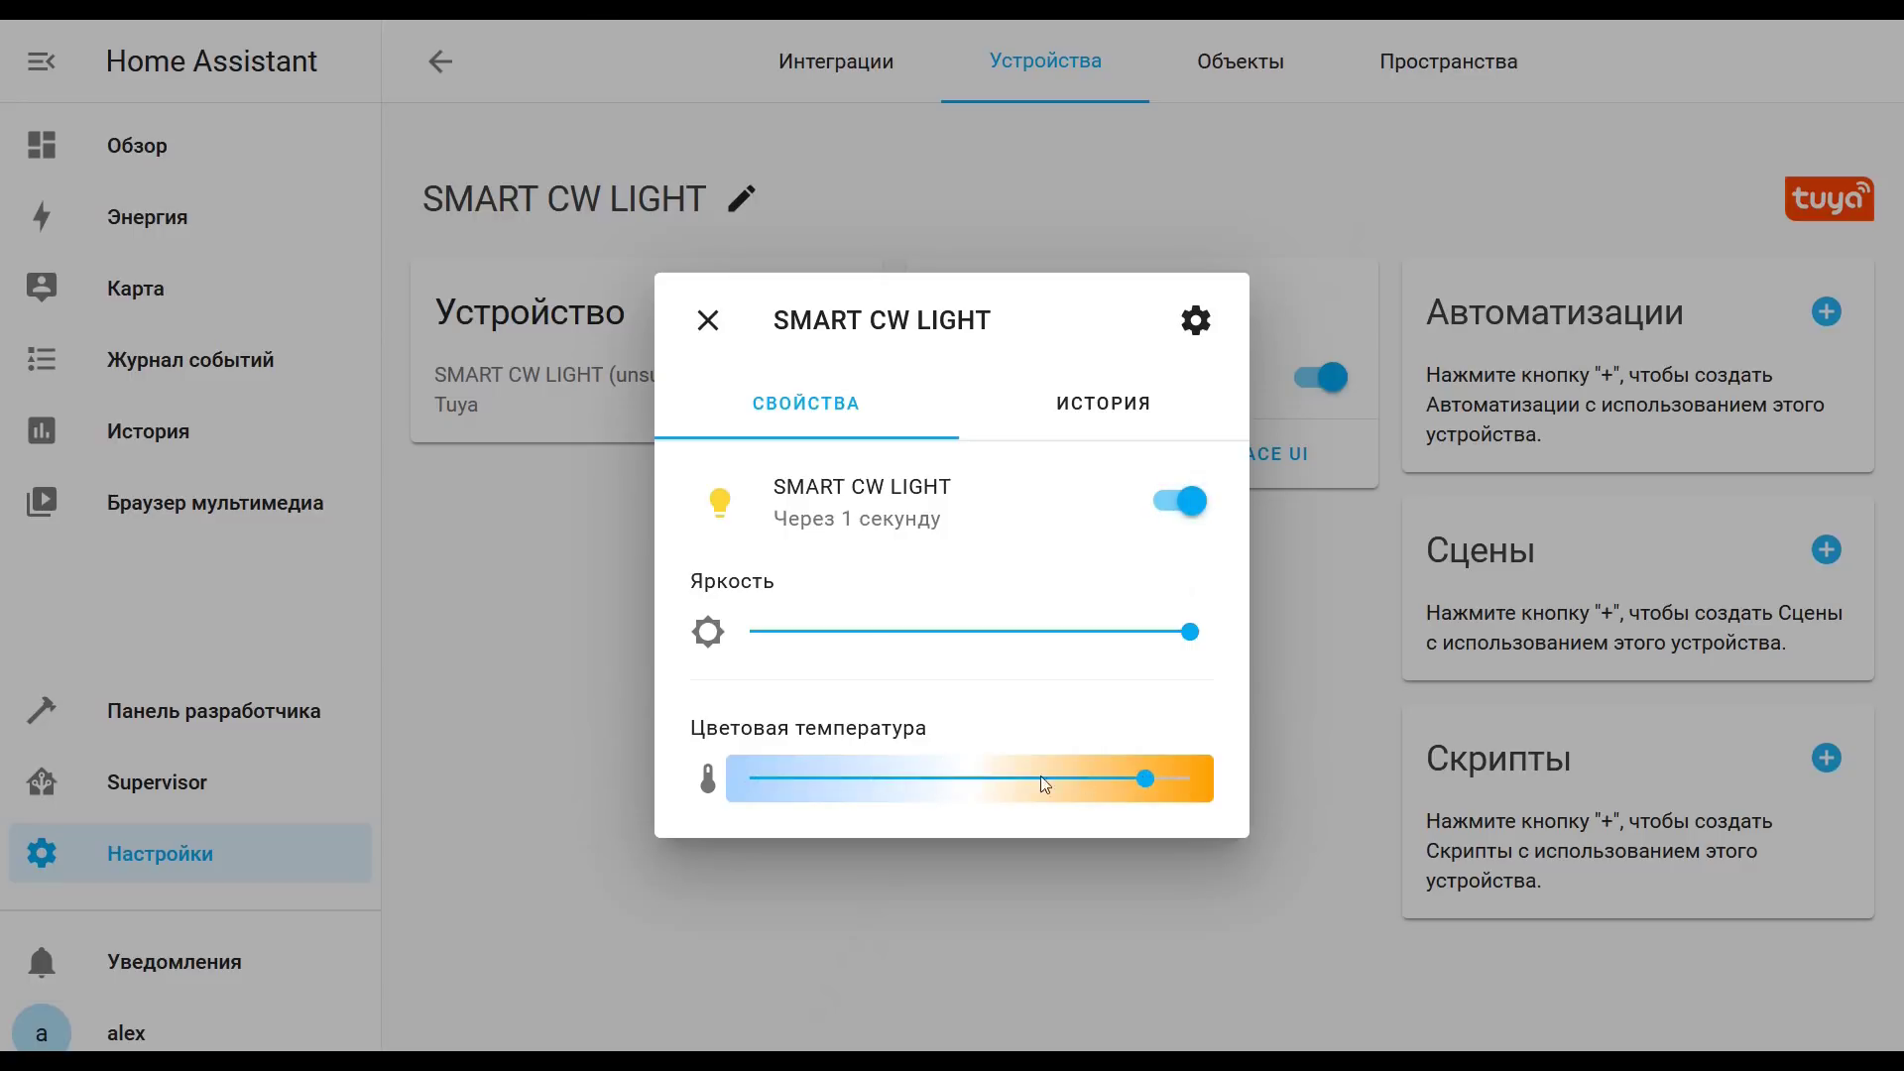
{"action": "left_click", "coordinate": [985, 780]}
{"action": "left_click", "coordinate": [947, 635]}
{"action": "left_click", "coordinate": [1188, 635]}
{"action": "left_click", "coordinate": [1189, 516]}
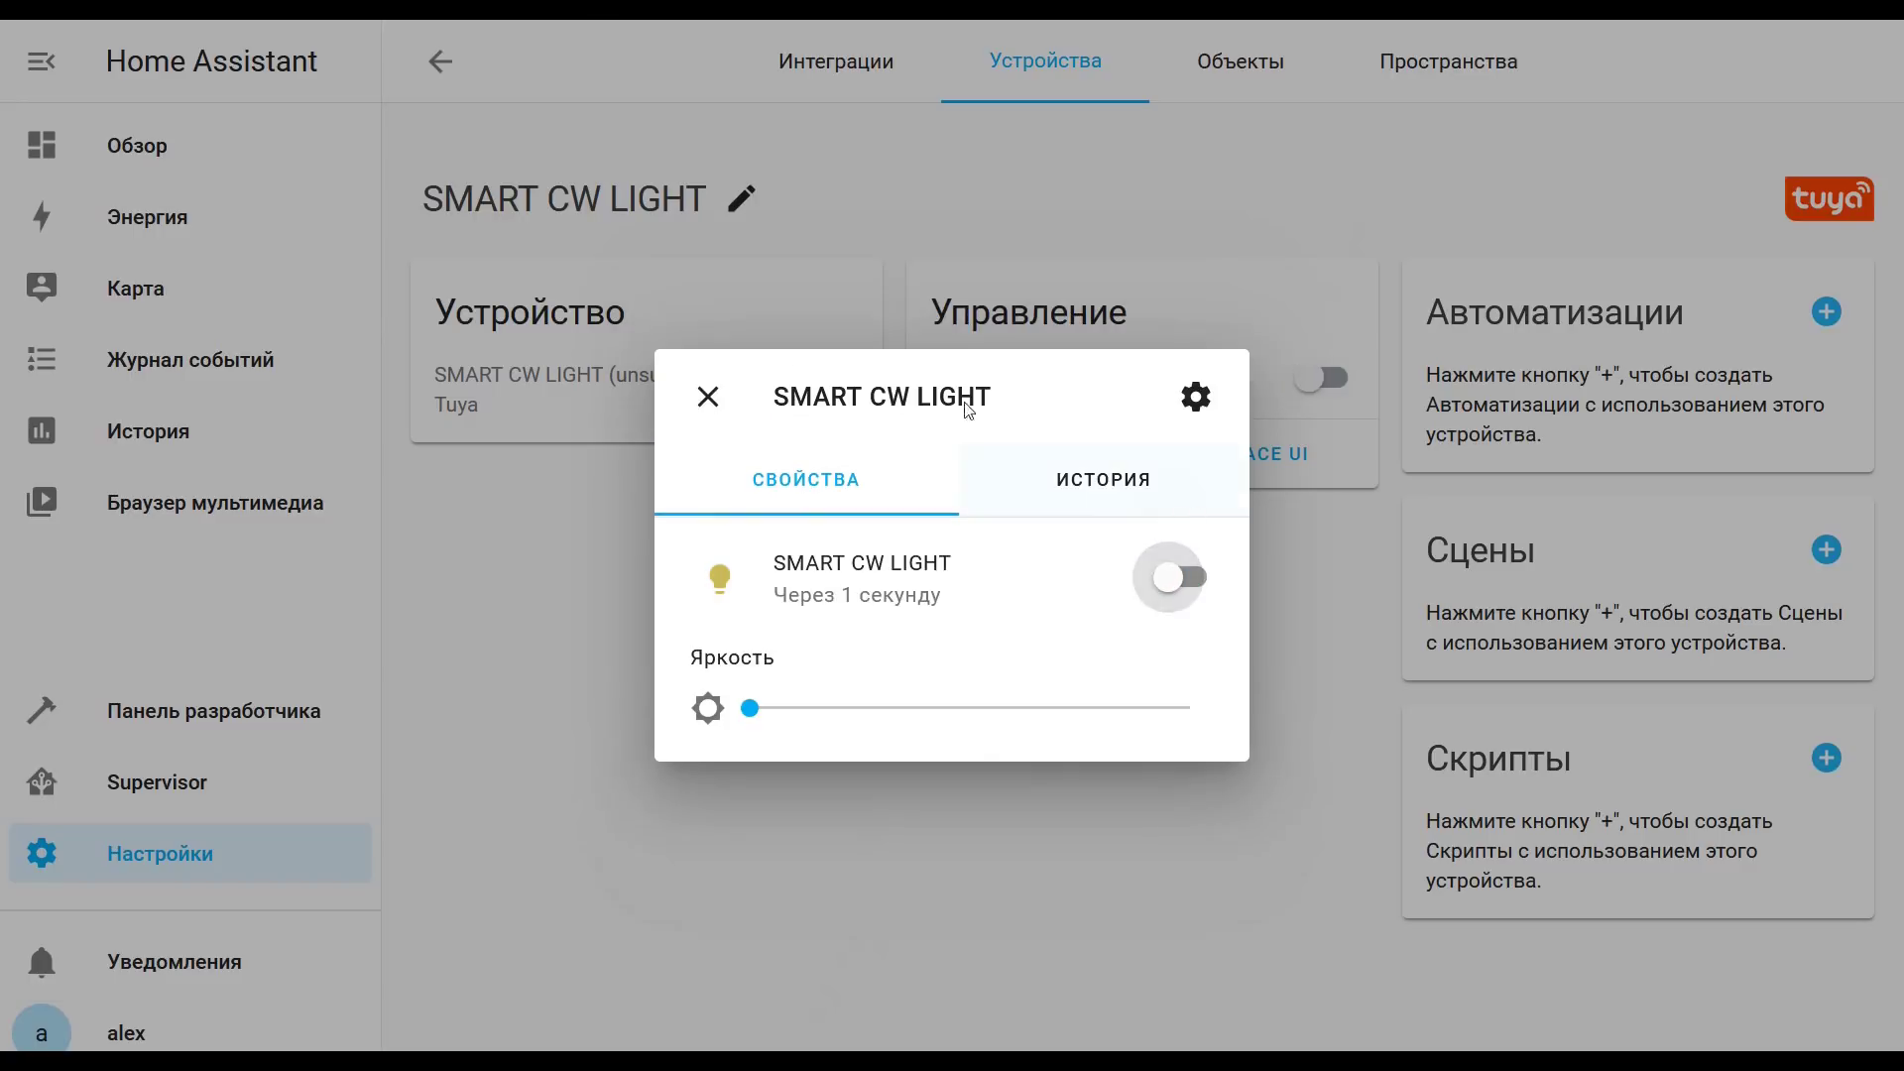
{"action": "left_click", "coordinate": [707, 391]}
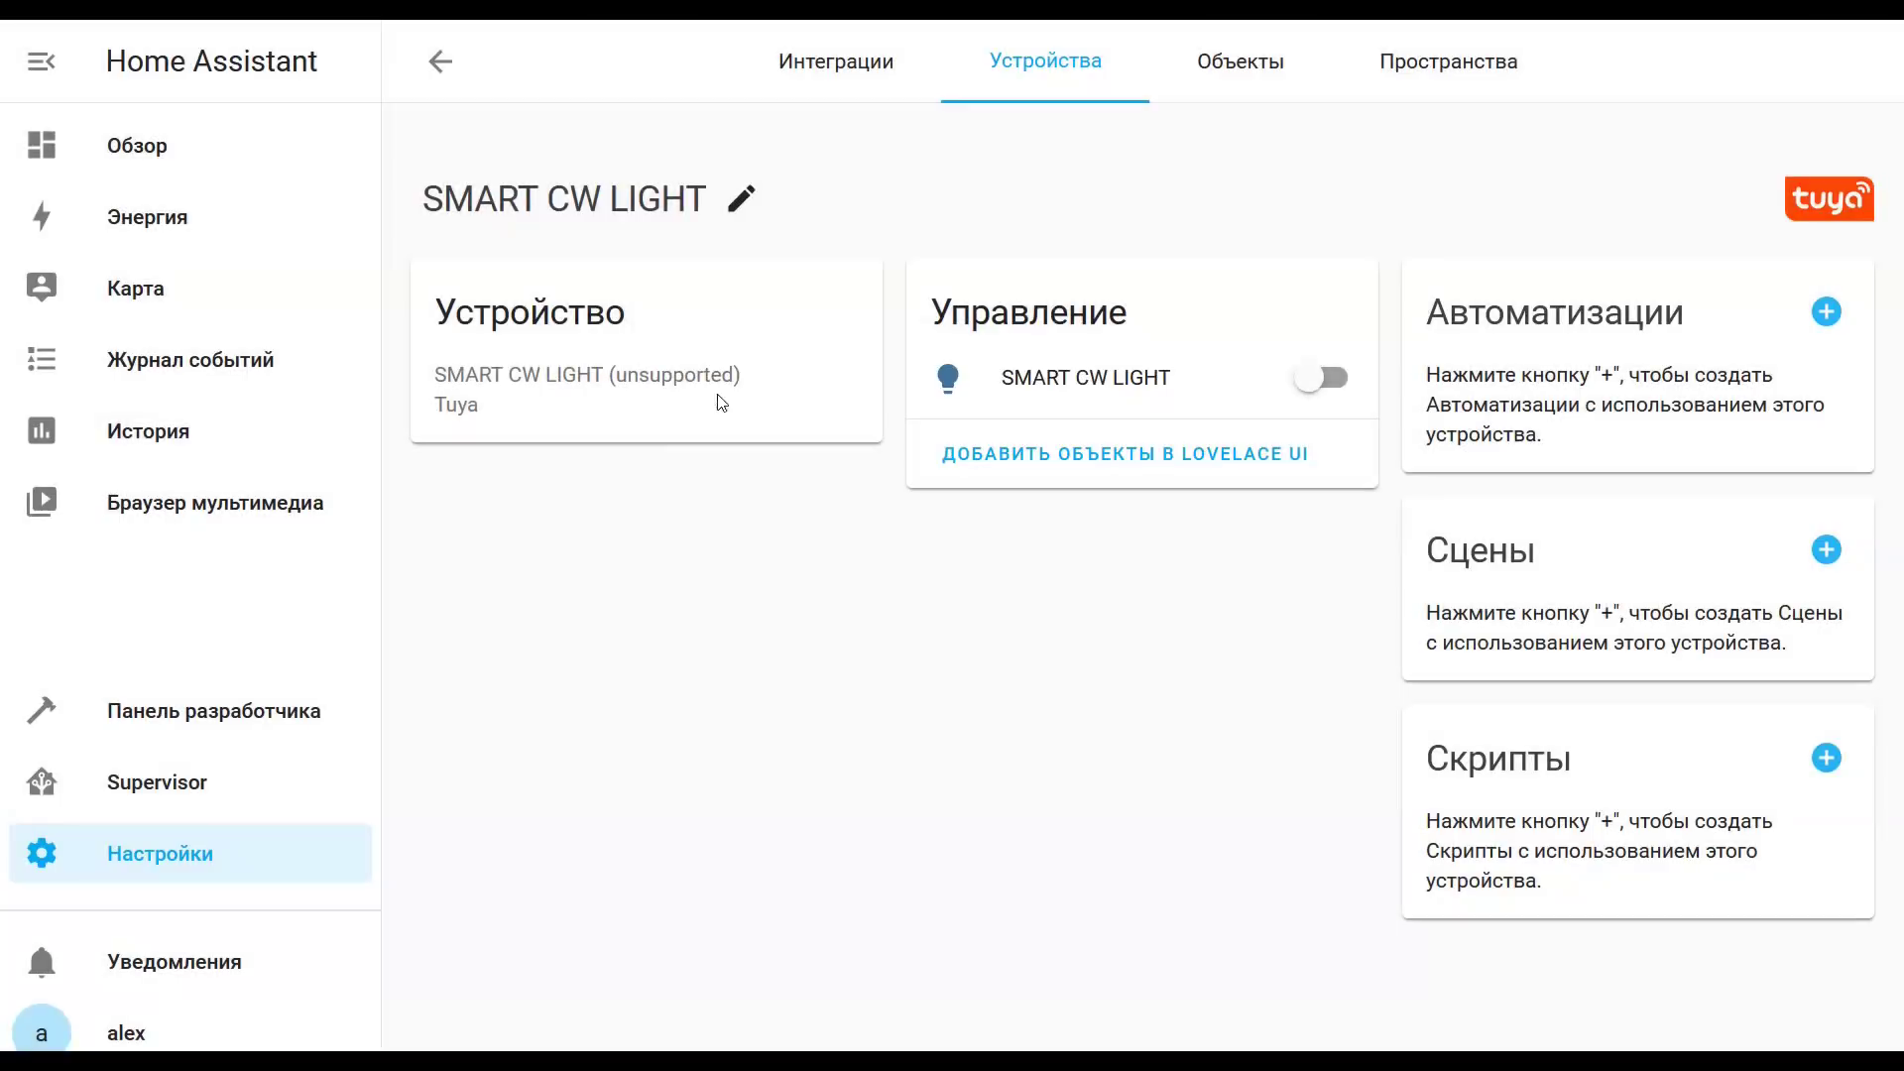
- Open the Smart socket device from the Tuya device list and toggle its Socket 1 switch twice
{"action": "left_click", "coordinate": [440, 60]}
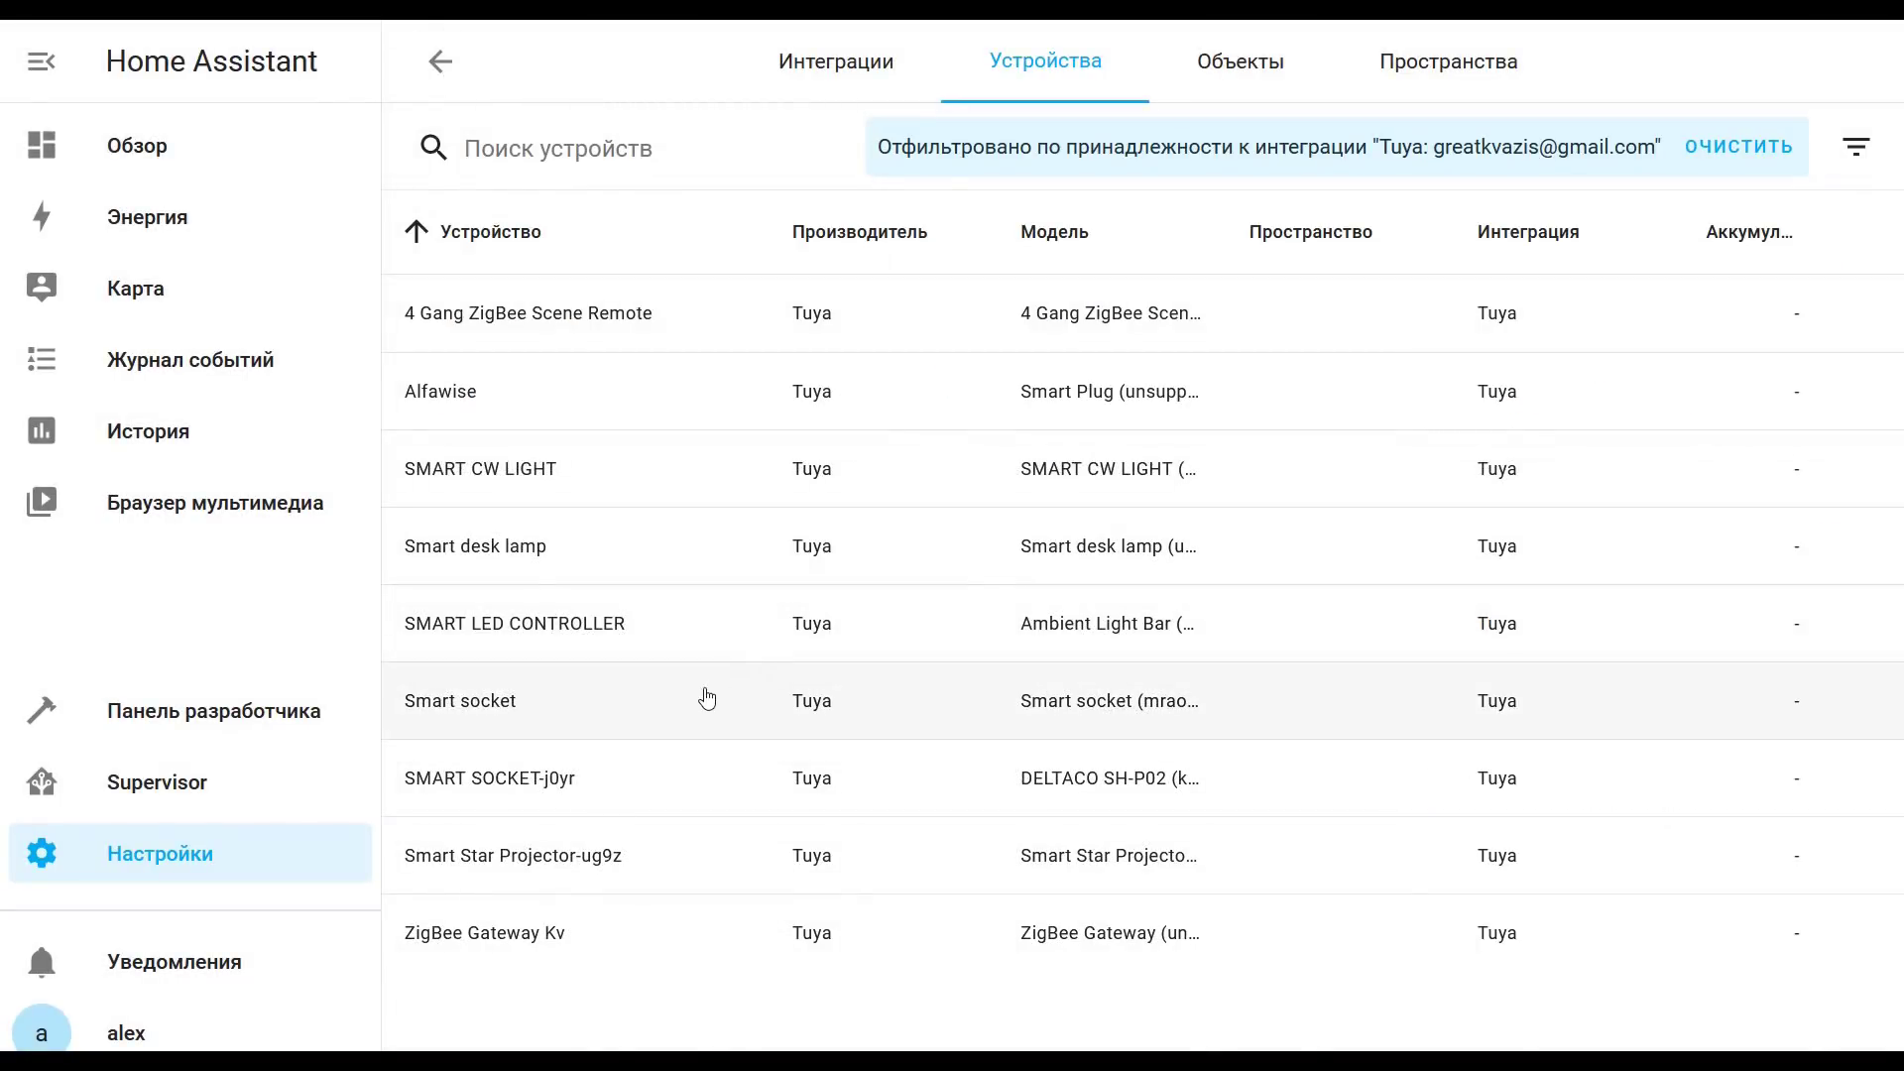
{"action": "left_click", "coordinate": [544, 717]}
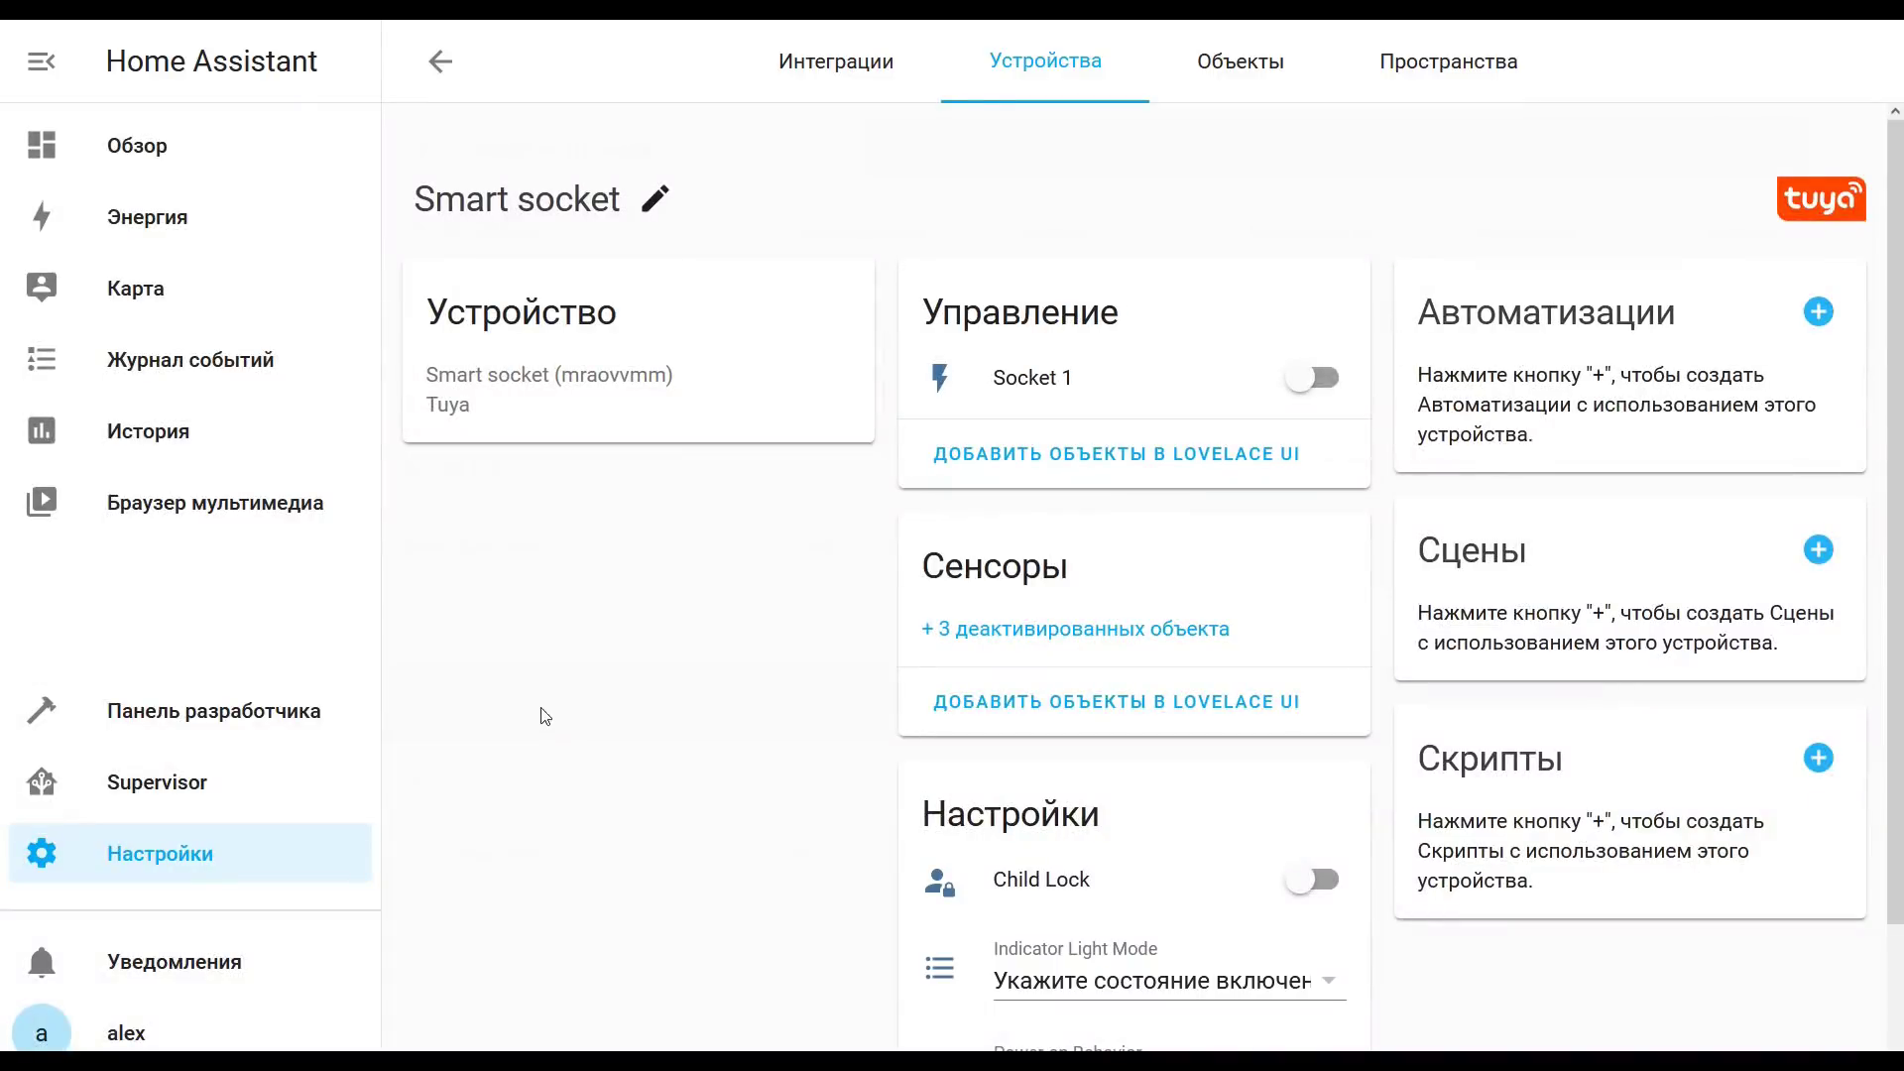
{"action": "left_click", "coordinate": [1317, 385]}
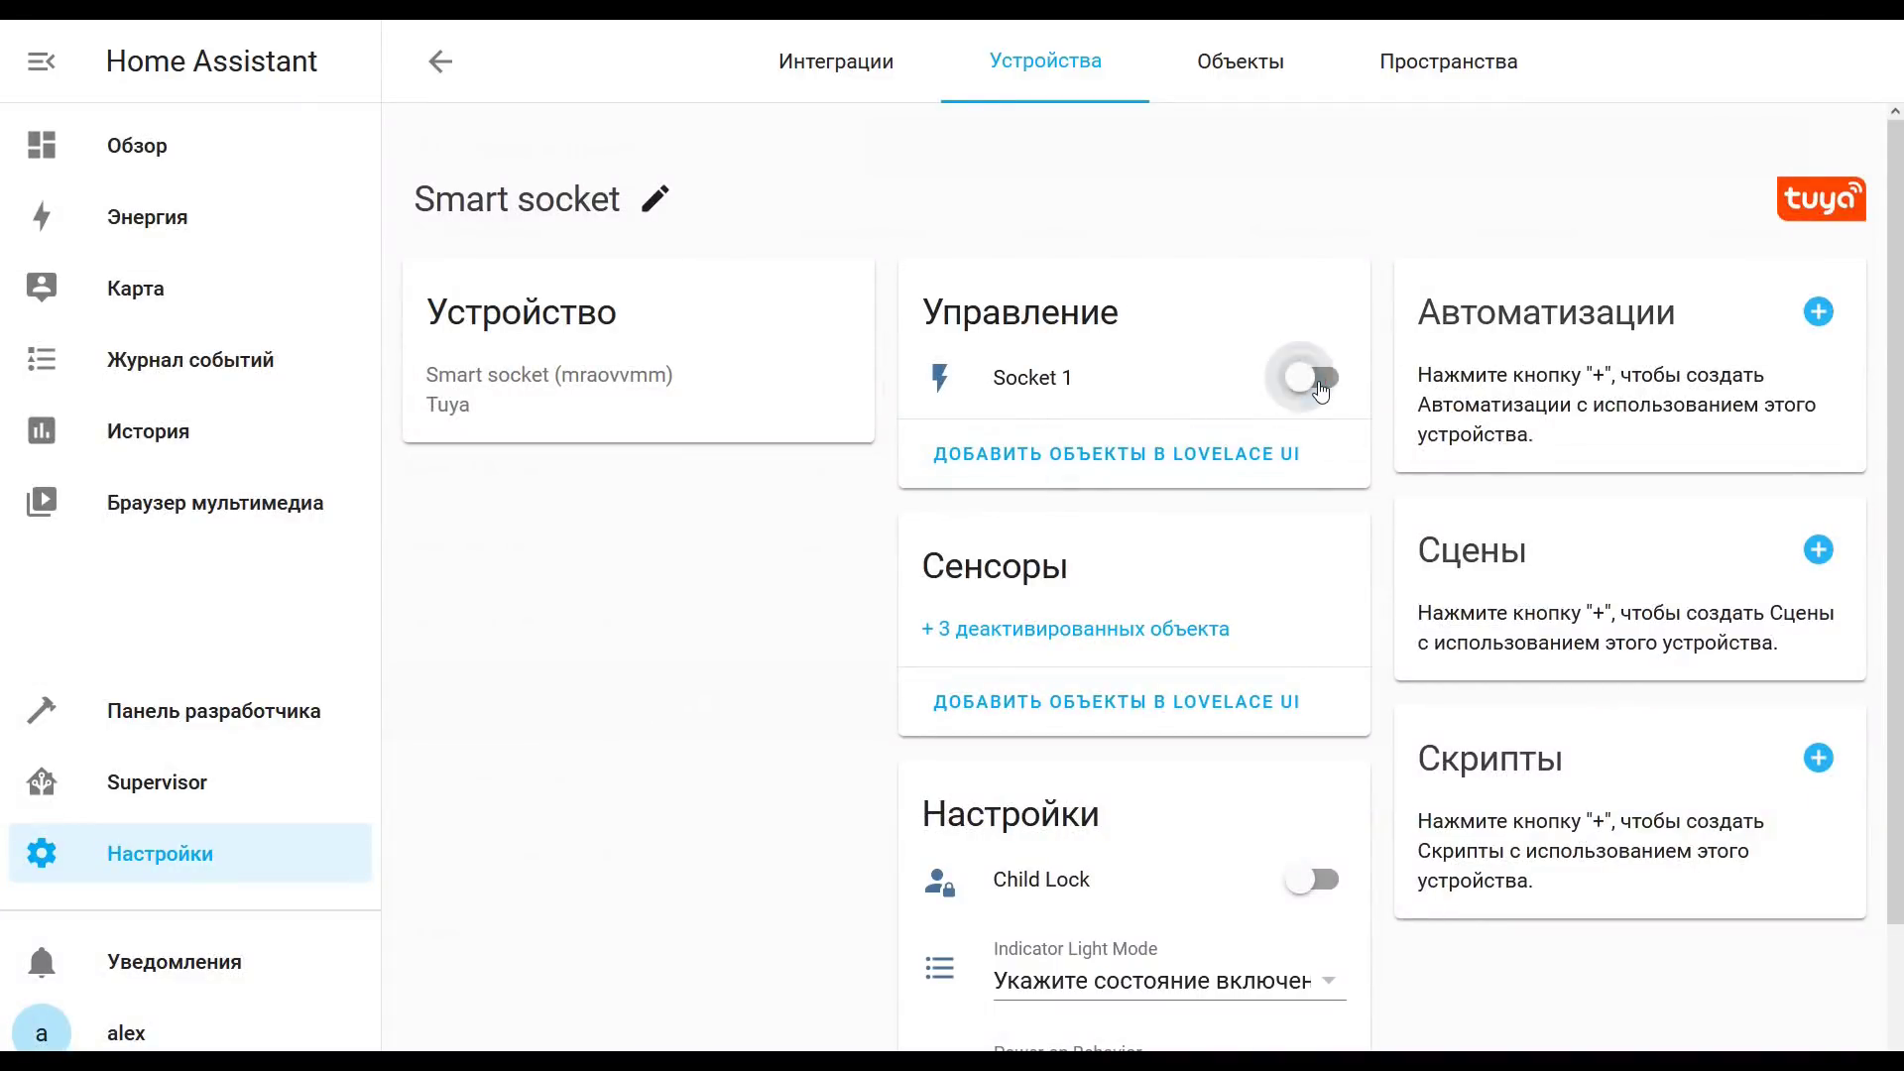
{"action": "left_click", "coordinate": [1319, 384]}
- Enable the Smart socket's three deactivated sensor entities, including sensor.smart_socket_current, and save each one
{"action": "left_click", "coordinate": [958, 639]}
{"action": "left_click", "coordinate": [956, 633]}
{"action": "left_click", "coordinate": [568, 750]}
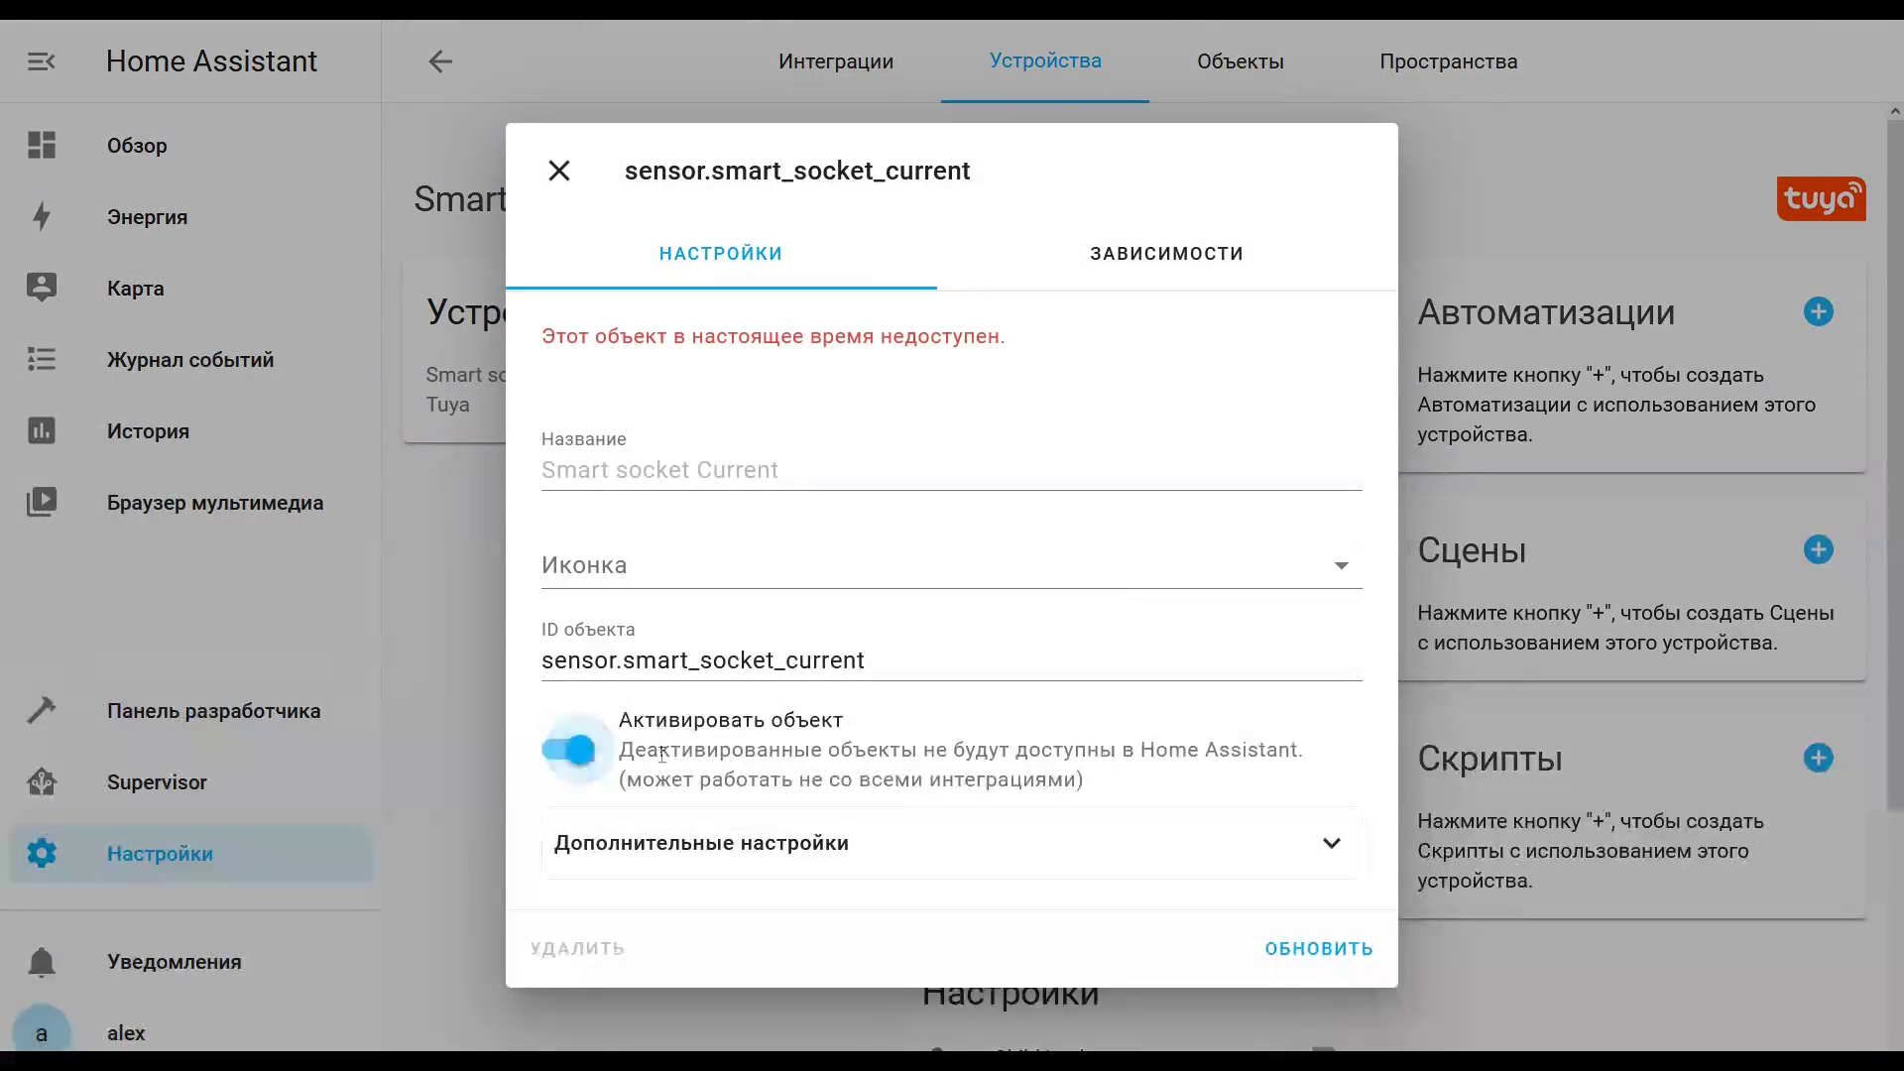
{"action": "left_click", "coordinate": [1287, 952]}
{"action": "left_click", "coordinate": [1242, 623]}
{"action": "left_click", "coordinate": [1121, 679]}
{"action": "left_click", "coordinate": [559, 750]}
{"action": "left_click", "coordinate": [1305, 948]}
{"action": "left_click", "coordinate": [1223, 619]}
{"action": "left_click", "coordinate": [1121, 739]}
{"action": "left_click", "coordinate": [558, 750]}
{"action": "left_click", "coordinate": [1305, 947]}
- Open the SMART LED CONTROLLER device from the Tuya device list and switch it on and back off
{"action": "left_click", "coordinate": [440, 62]}
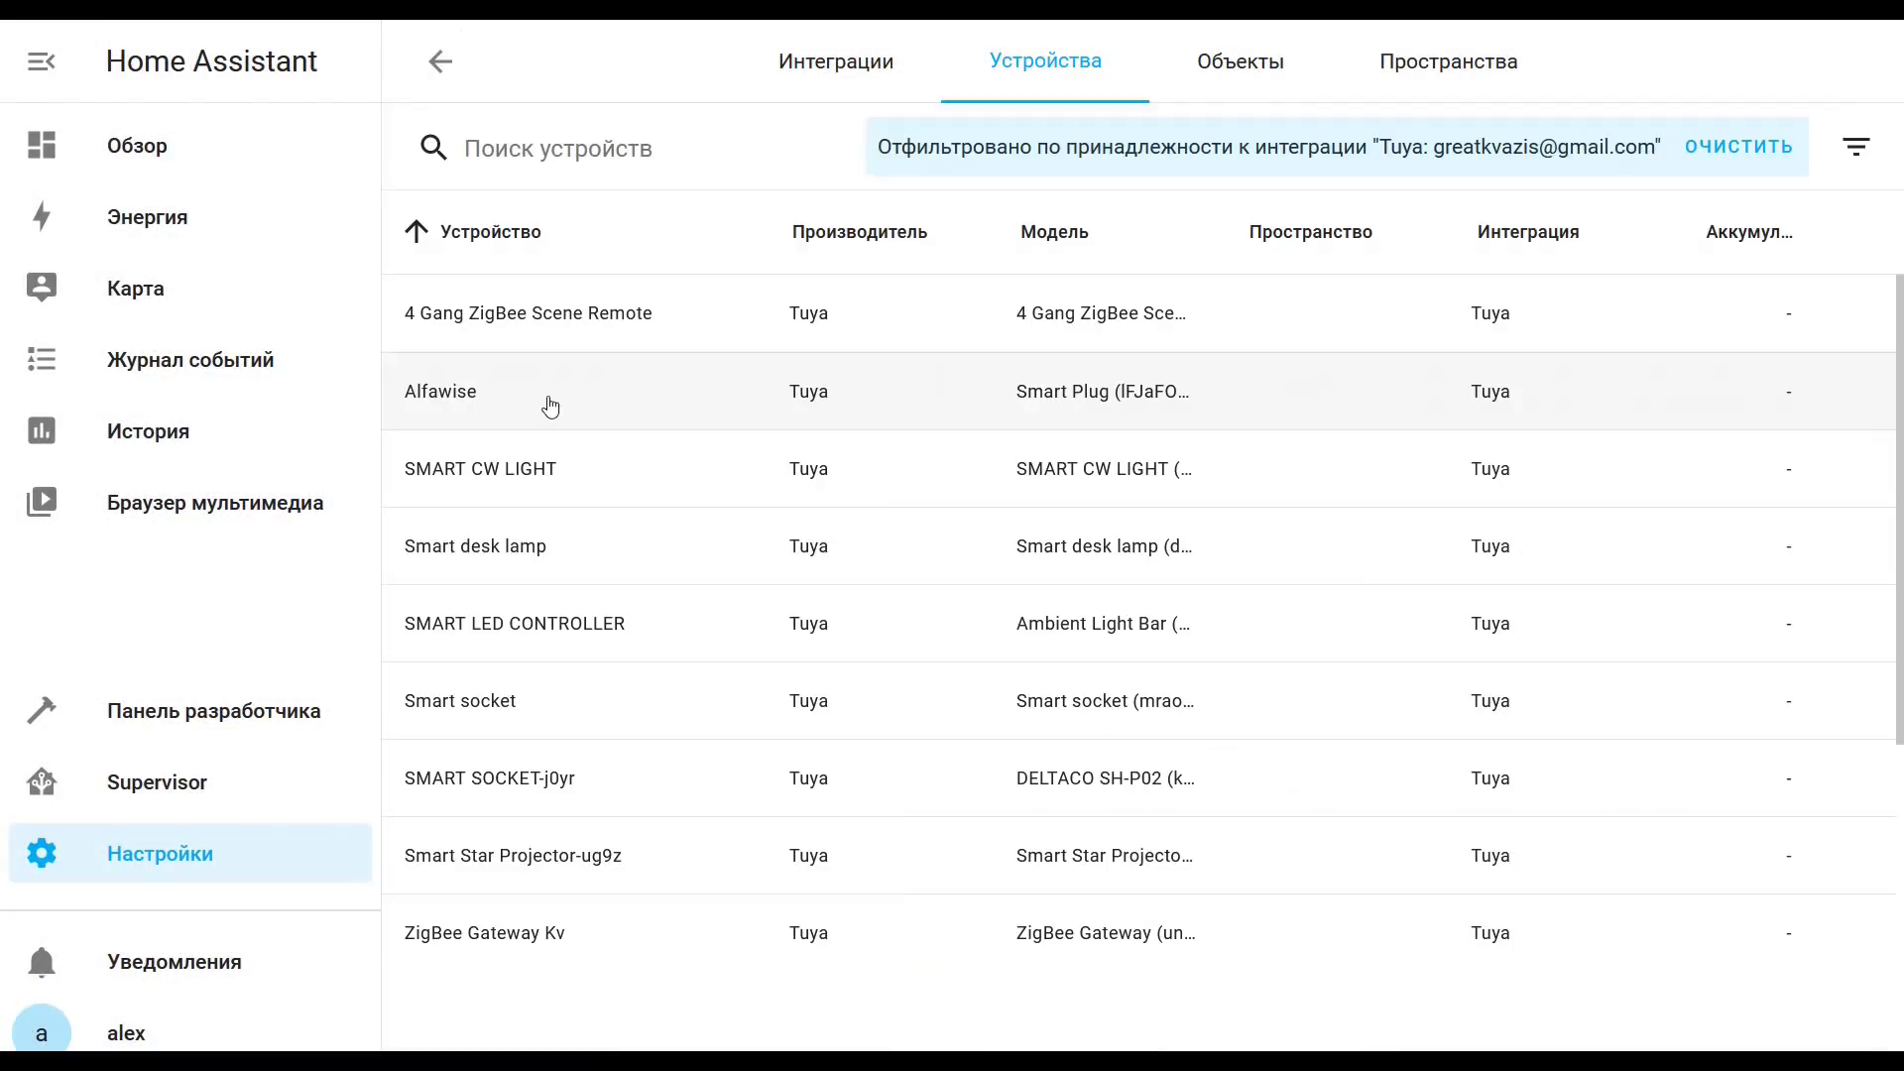
{"action": "left_click", "coordinate": [582, 632]}
{"action": "left_click", "coordinate": [1321, 381]}
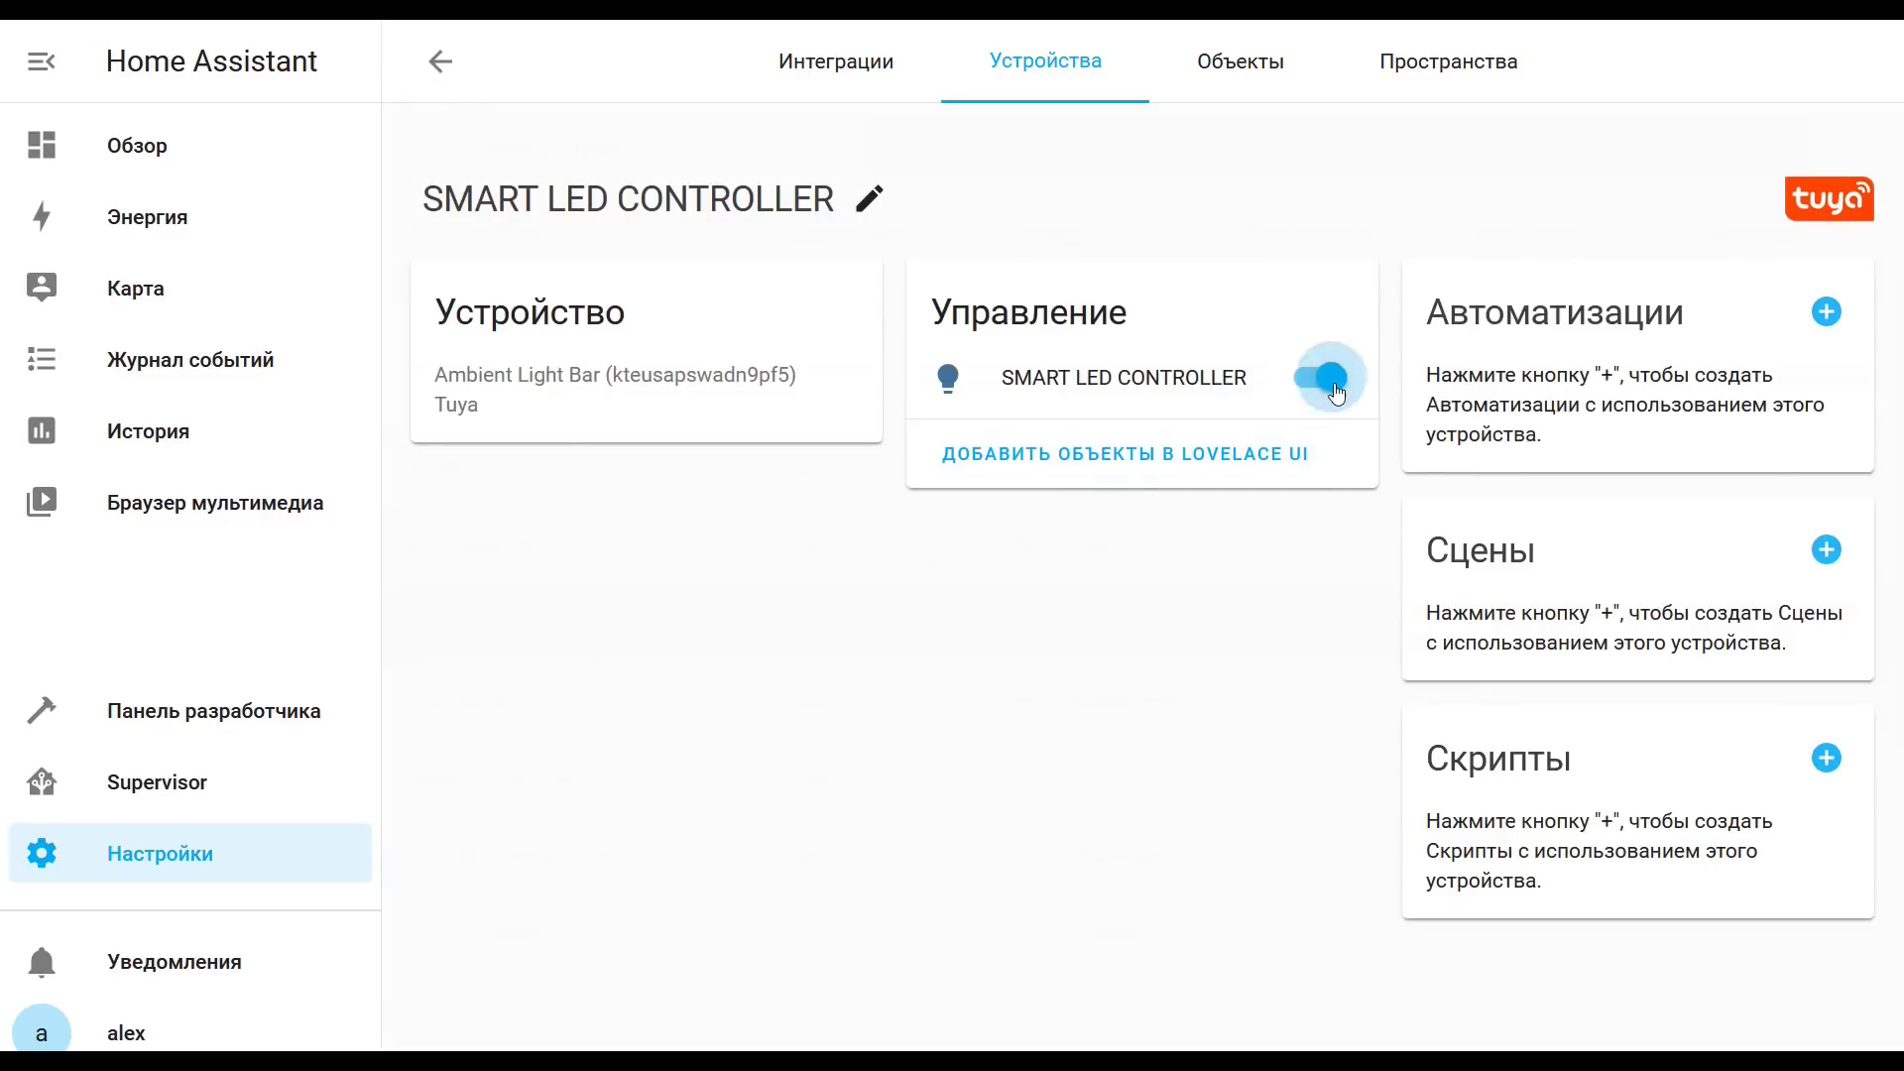
{"action": "left_click", "coordinate": [1323, 385]}
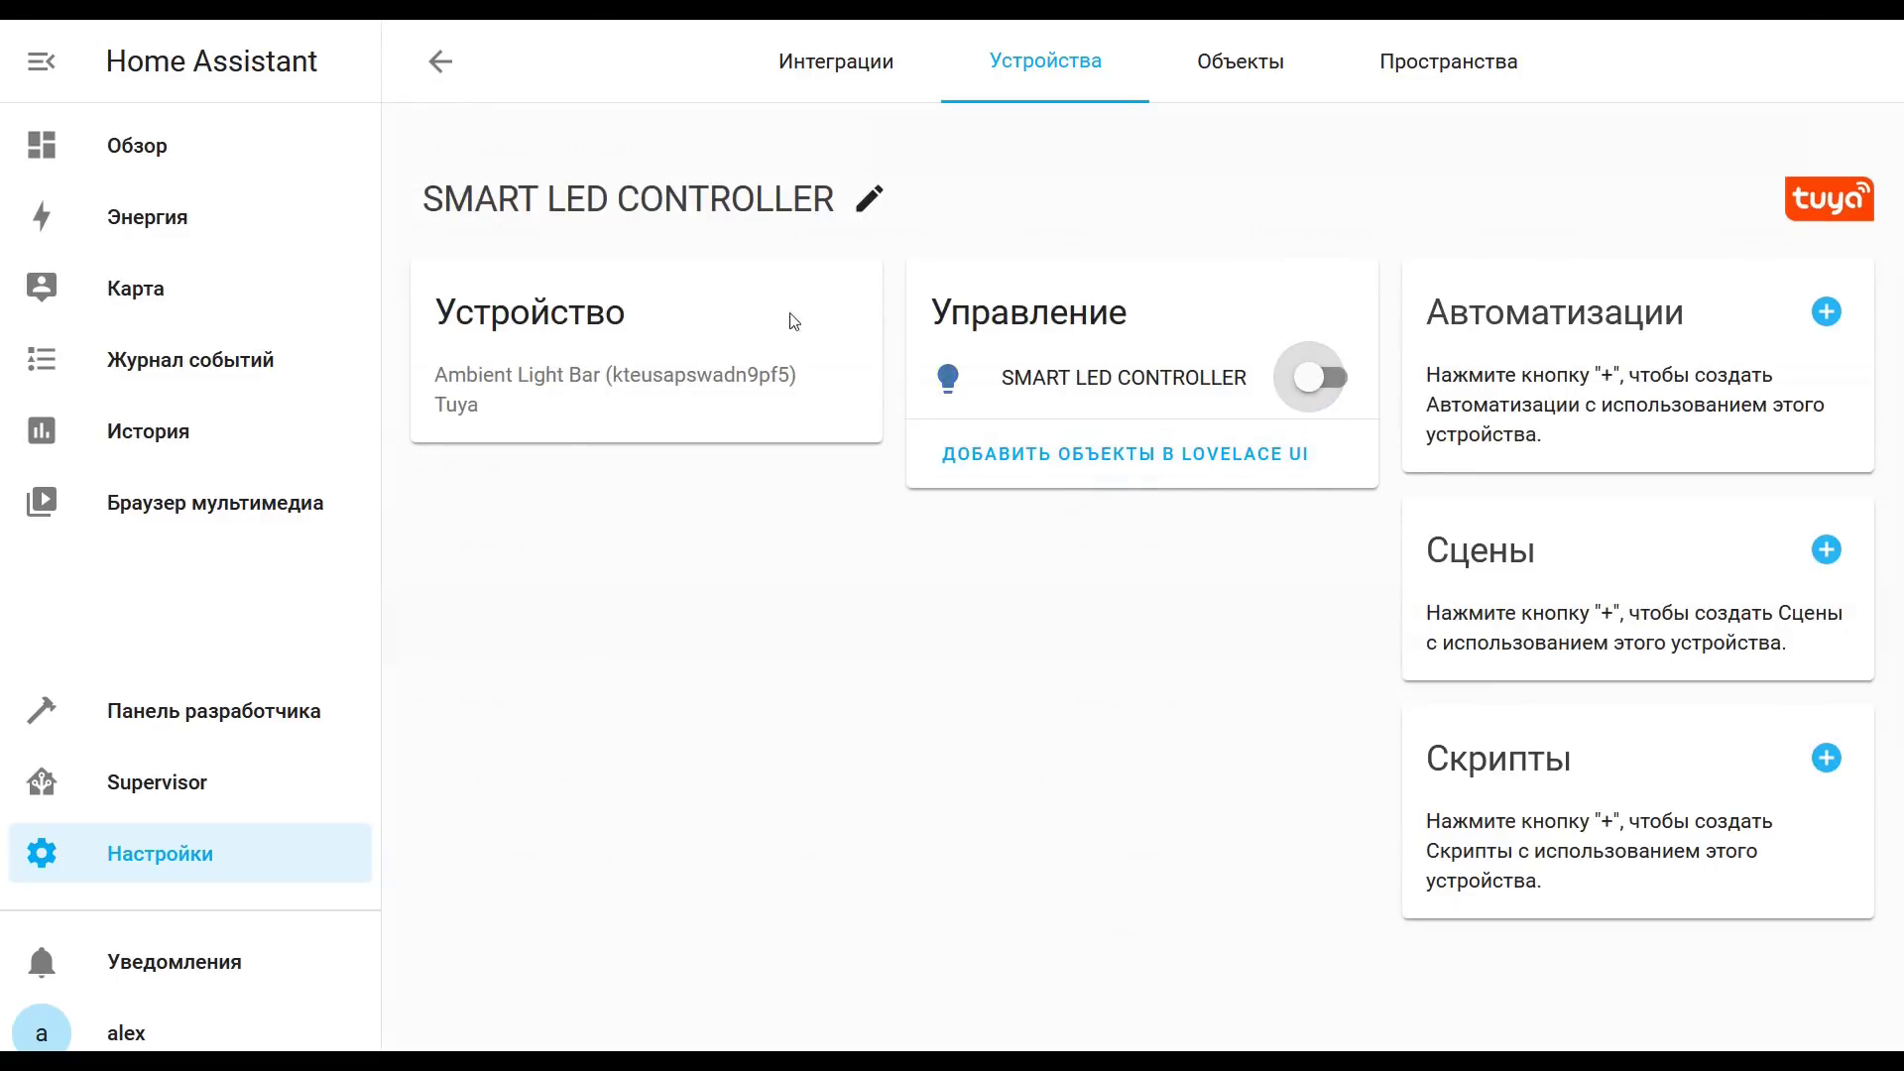
- Open the light properties of SMART LED CONTROLLER and switch the light on
{"action": "left_click", "coordinate": [1052, 378]}
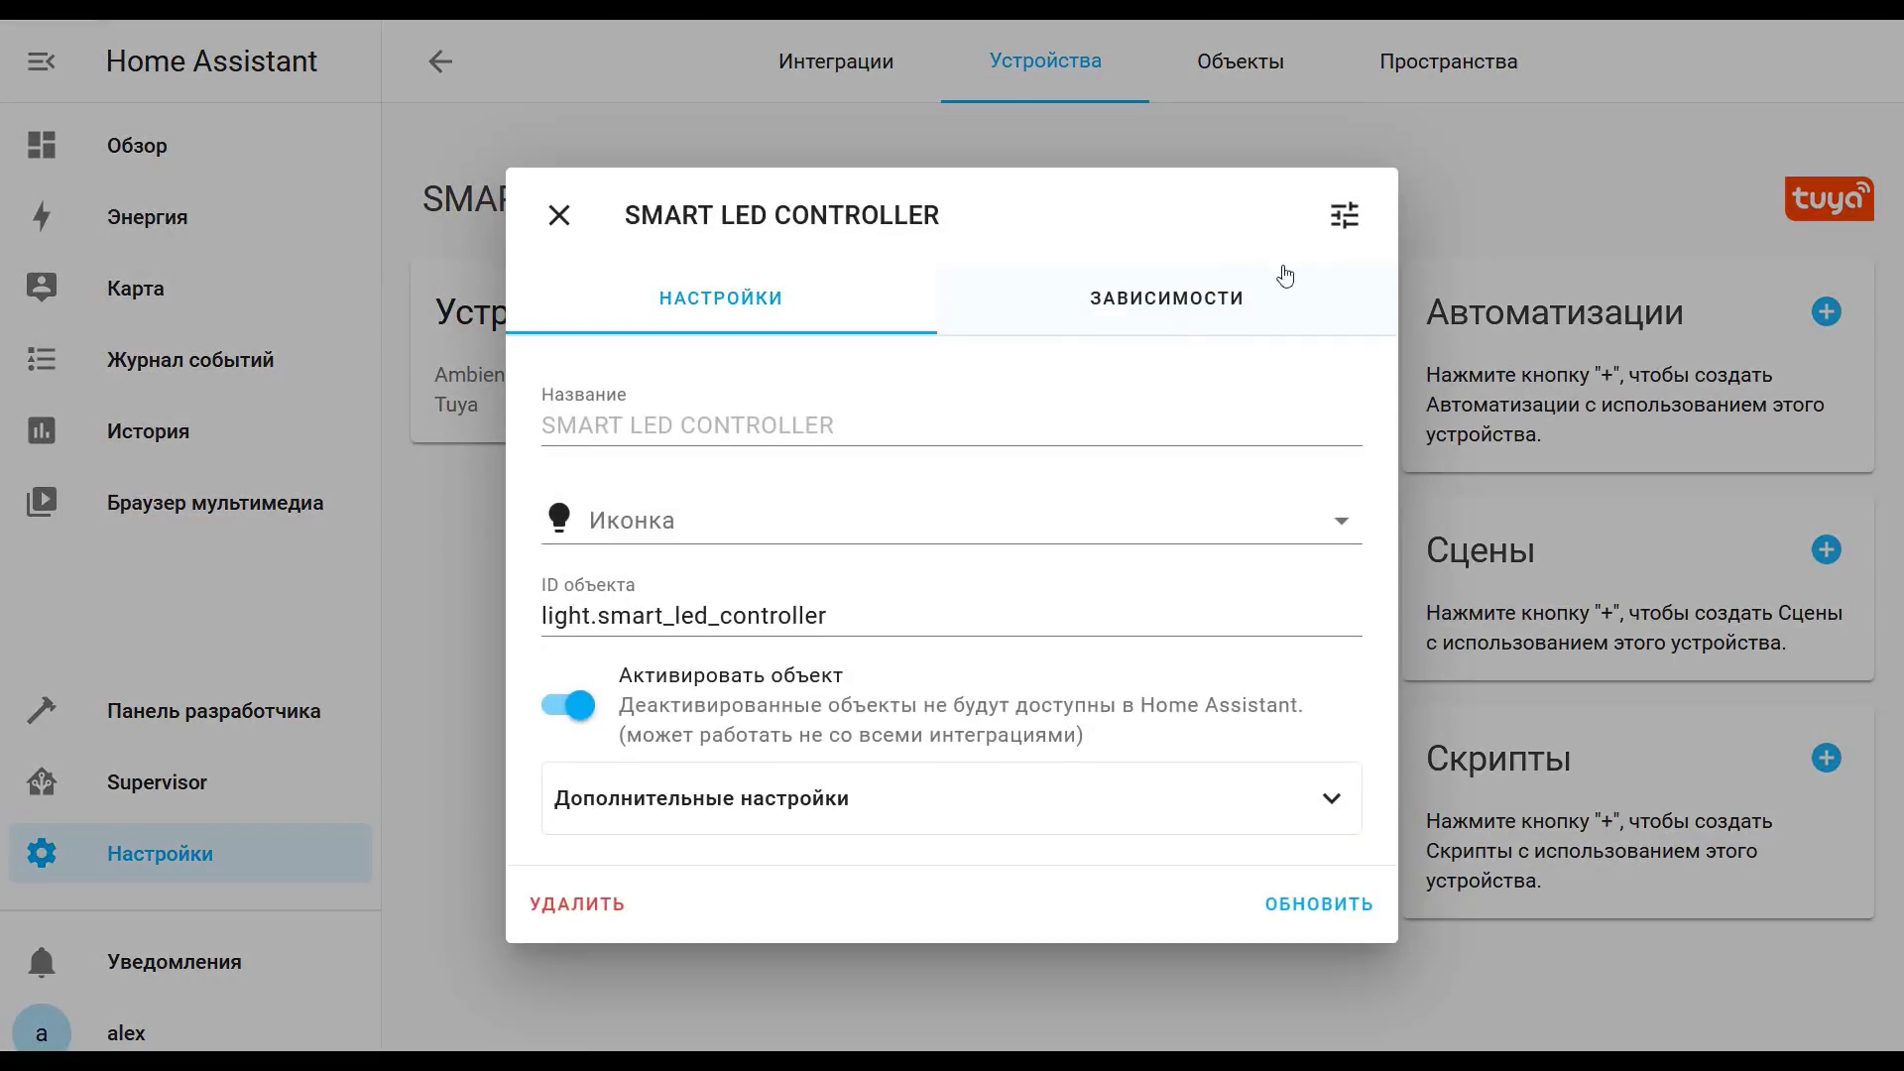
{"action": "left_click", "coordinate": [1345, 215]}
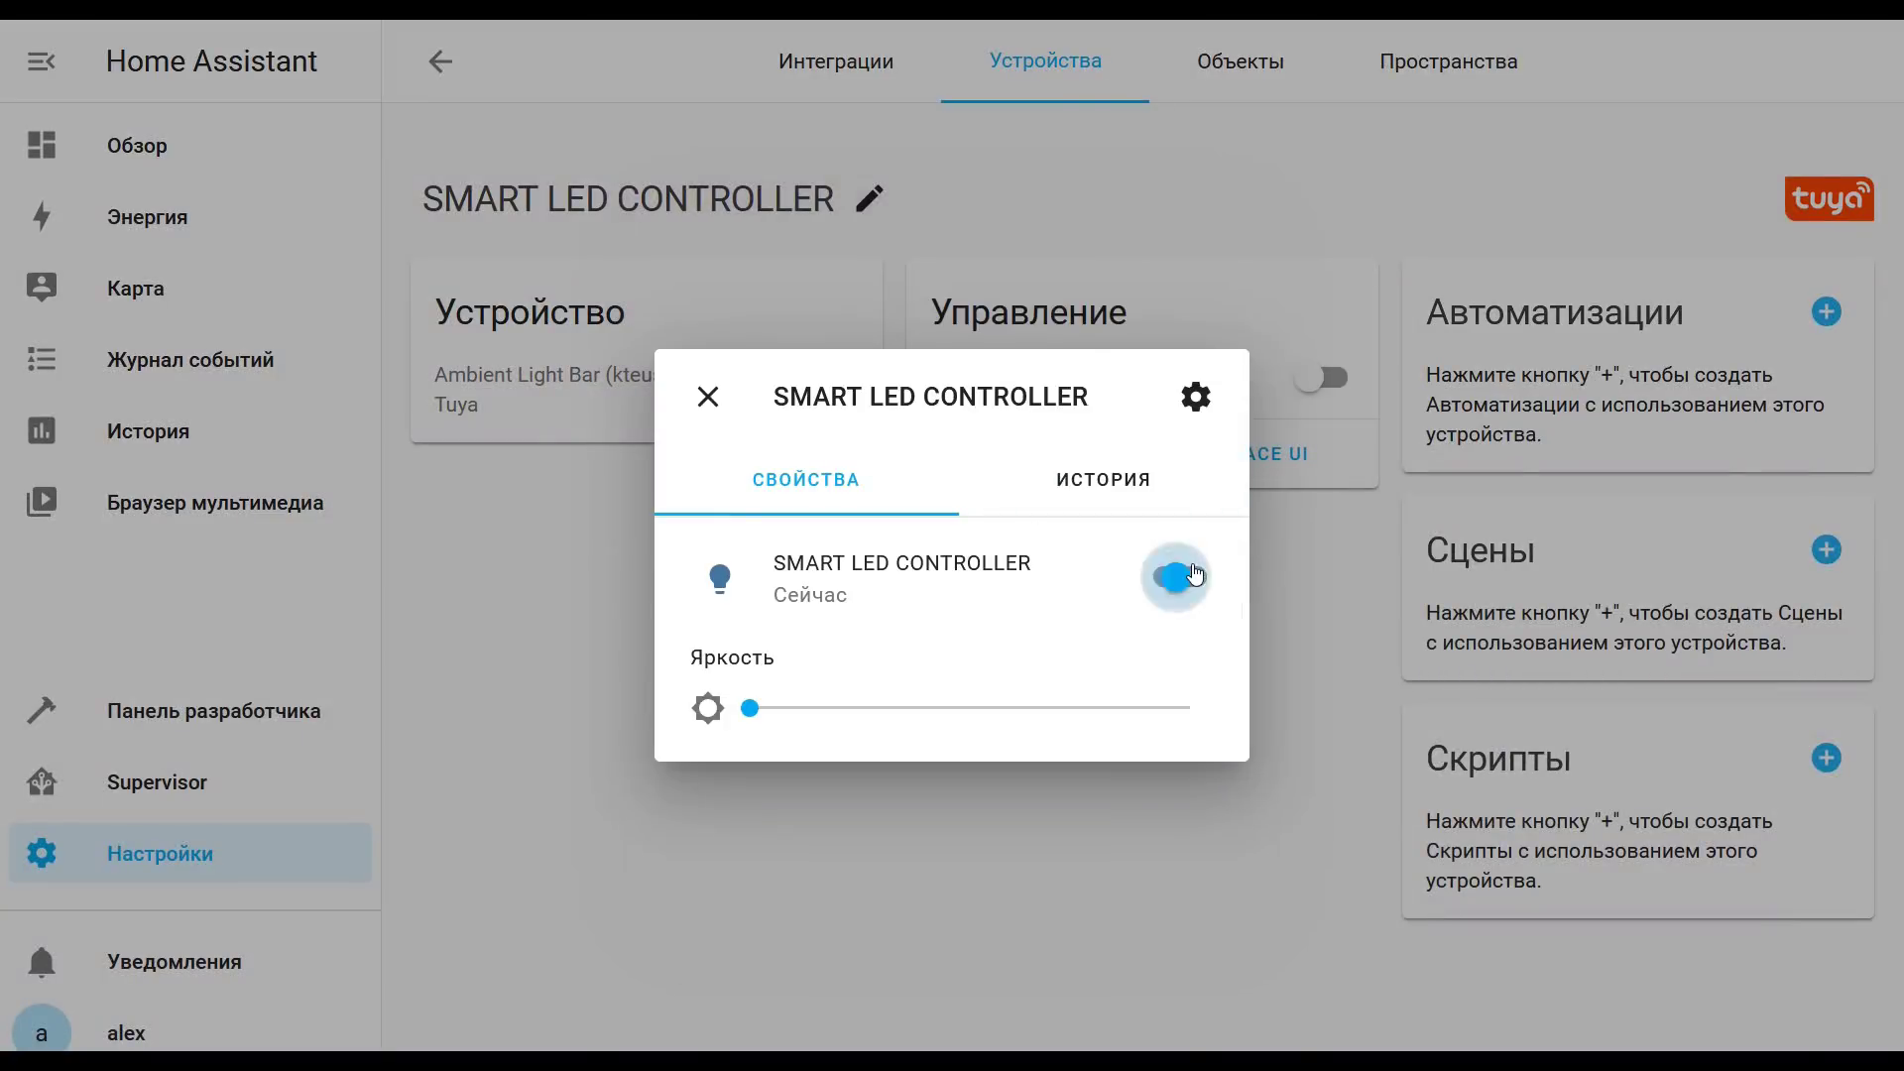
{"action": "left_click", "coordinate": [1180, 576]}
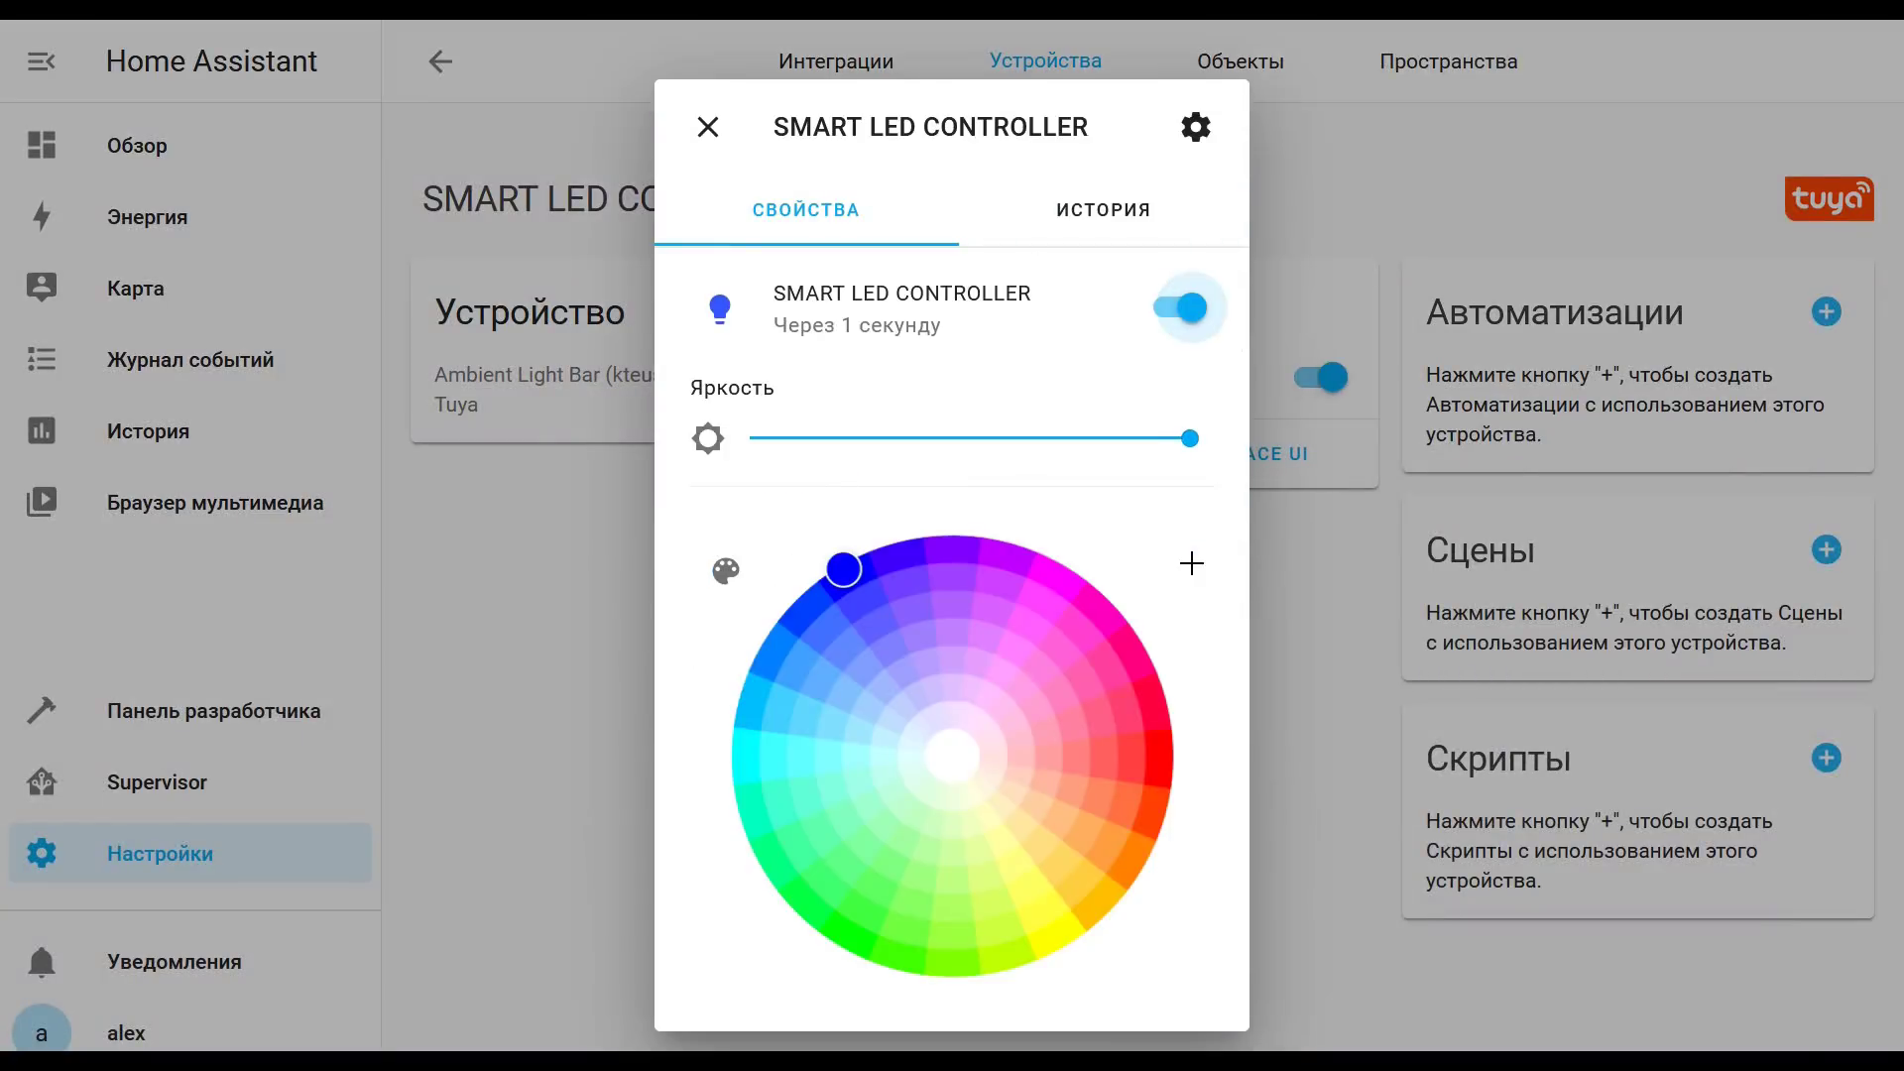
- Try pink-red, green and blue-violet colours on SMART LED CONTROLLER, and switch the light off
{"action": "left_click", "coordinate": [1136, 651]}
{"action": "left_click", "coordinate": [796, 911]}
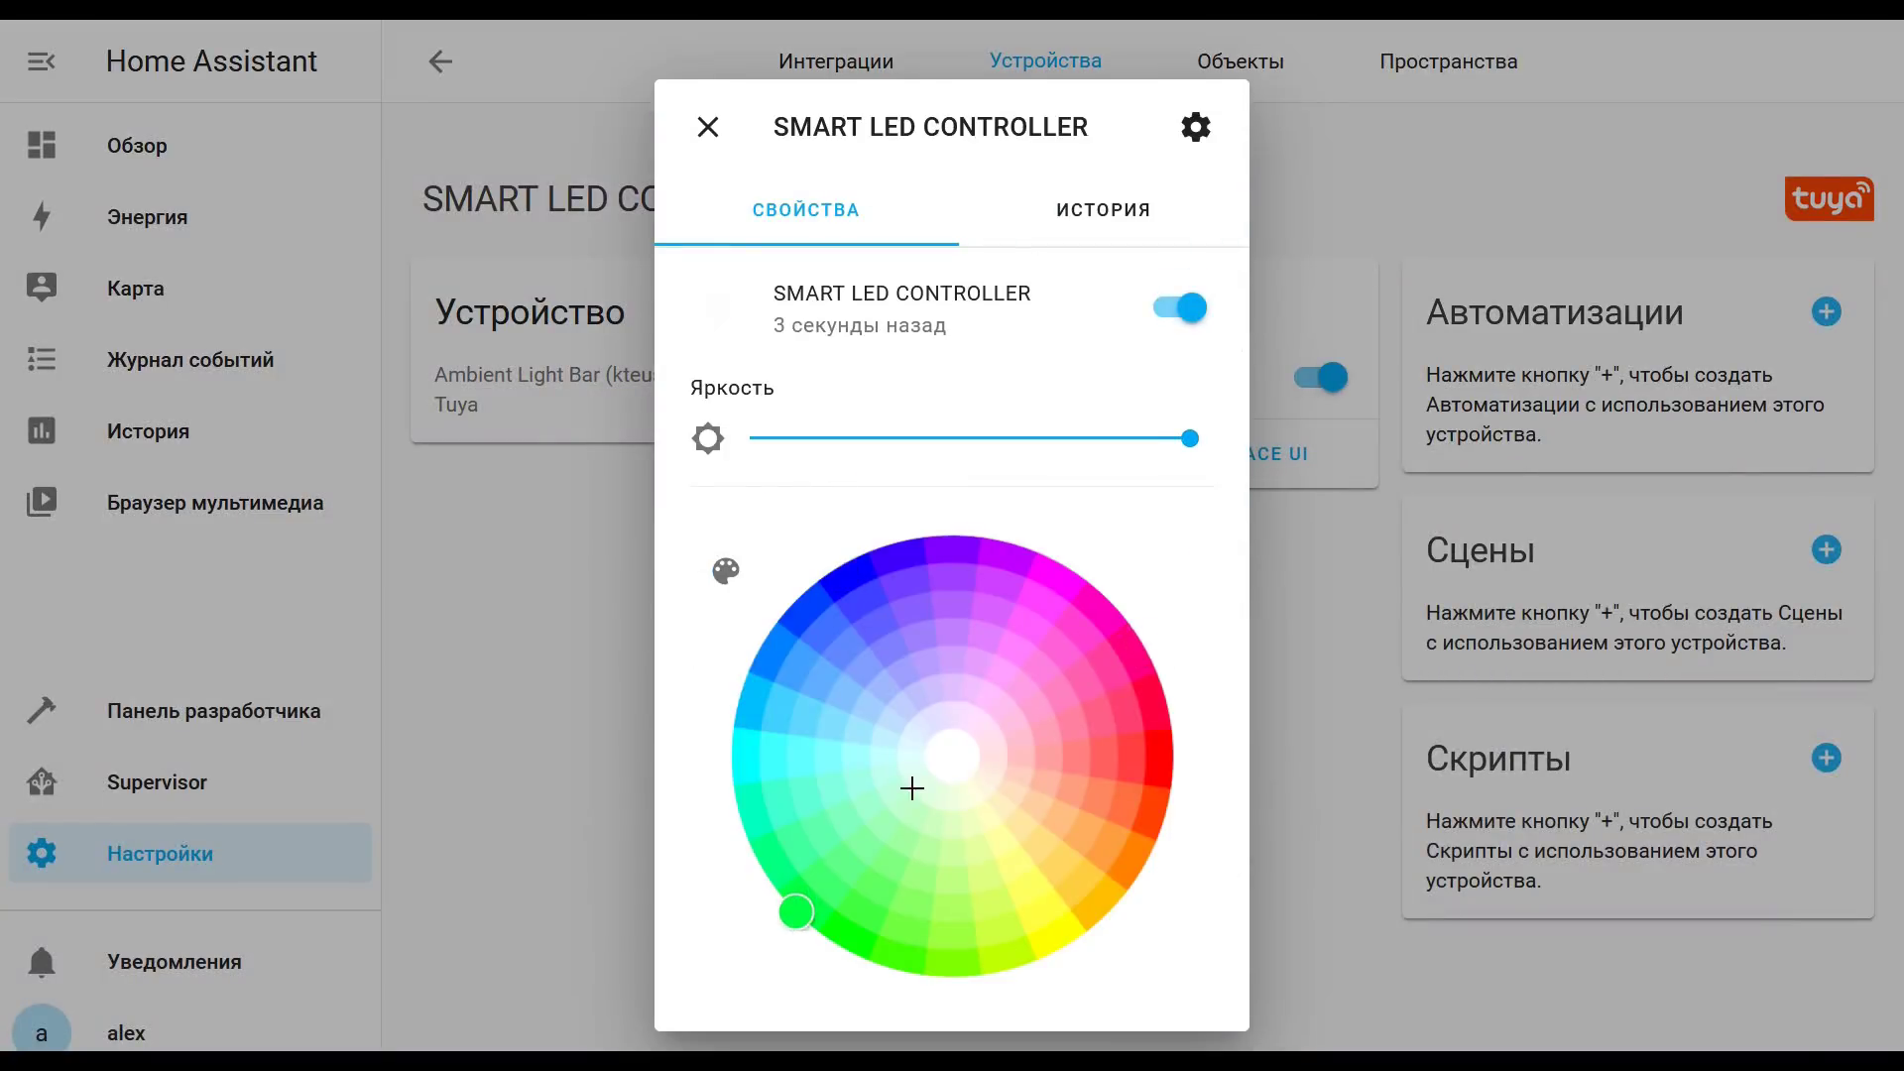
{"action": "left_click", "coordinate": [893, 565]}
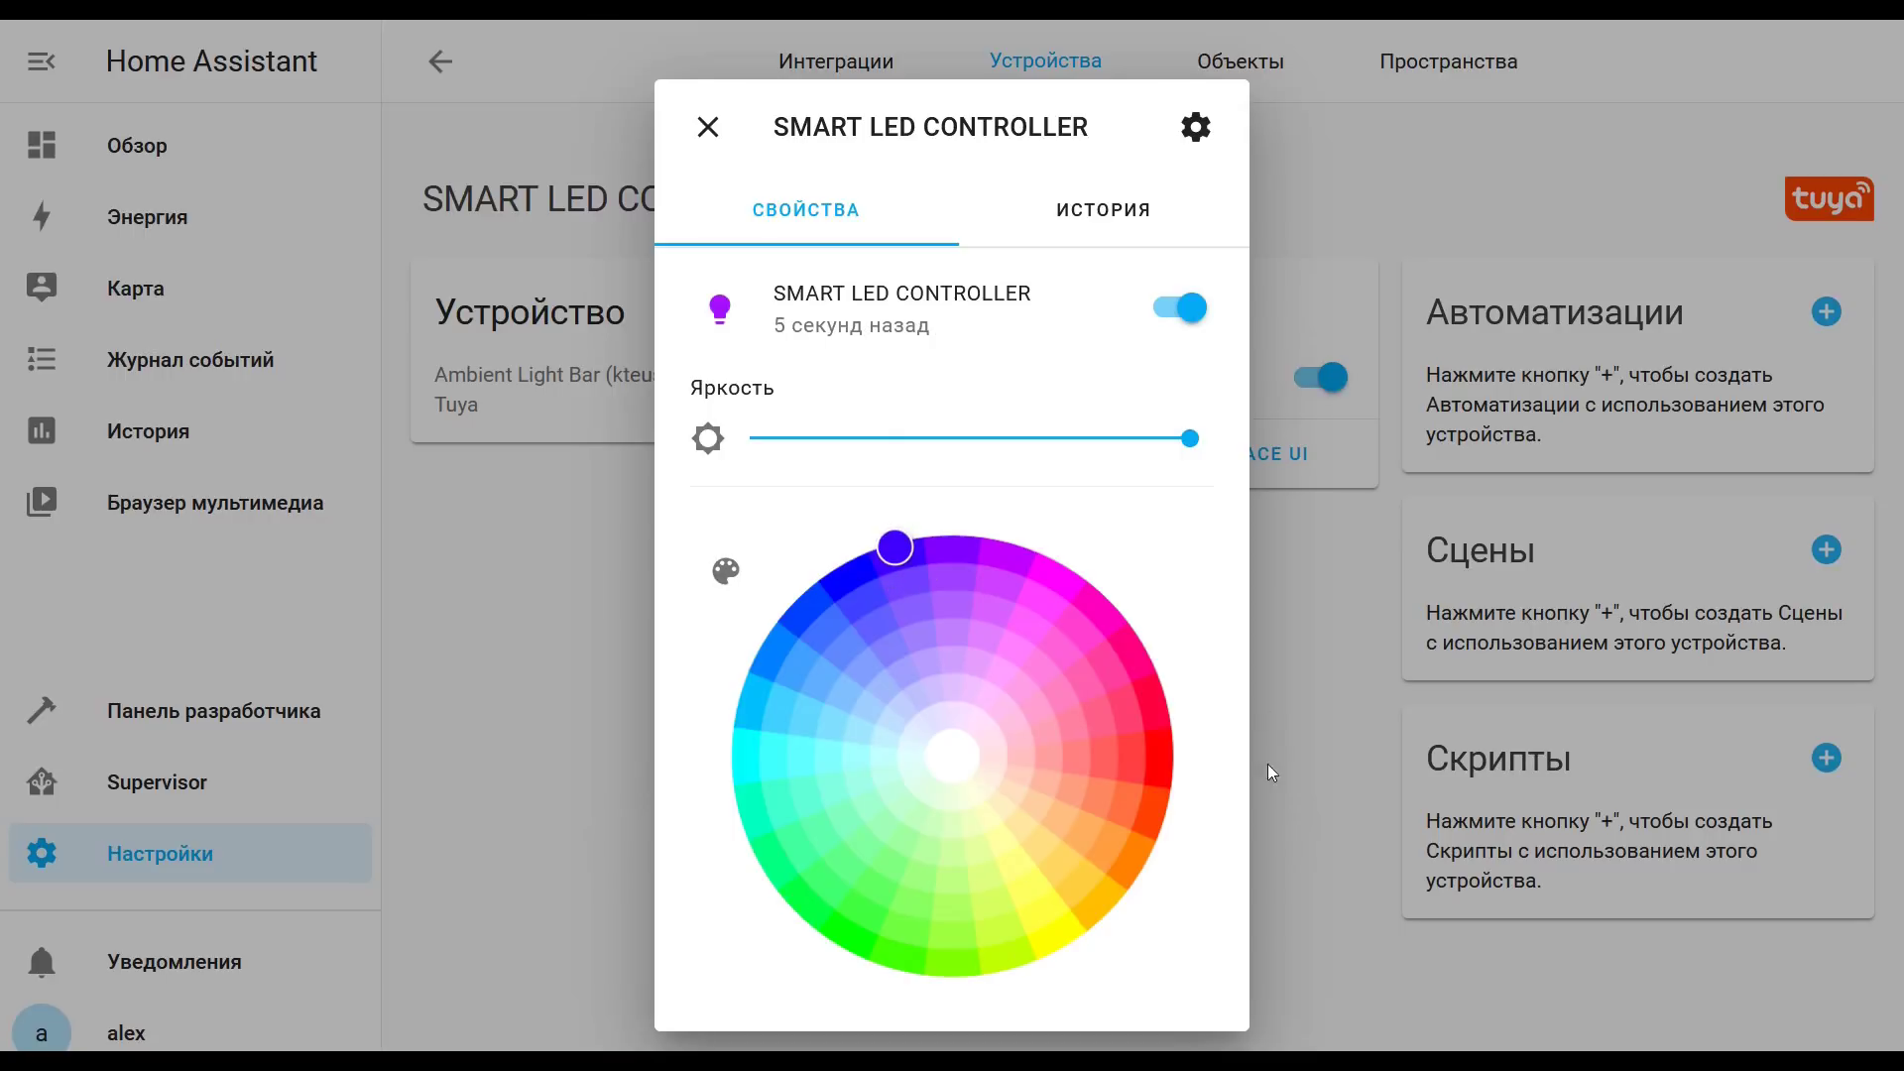
{"action": "left_click", "coordinate": [1207, 323]}
{"action": "left_click", "coordinate": [708, 396]}
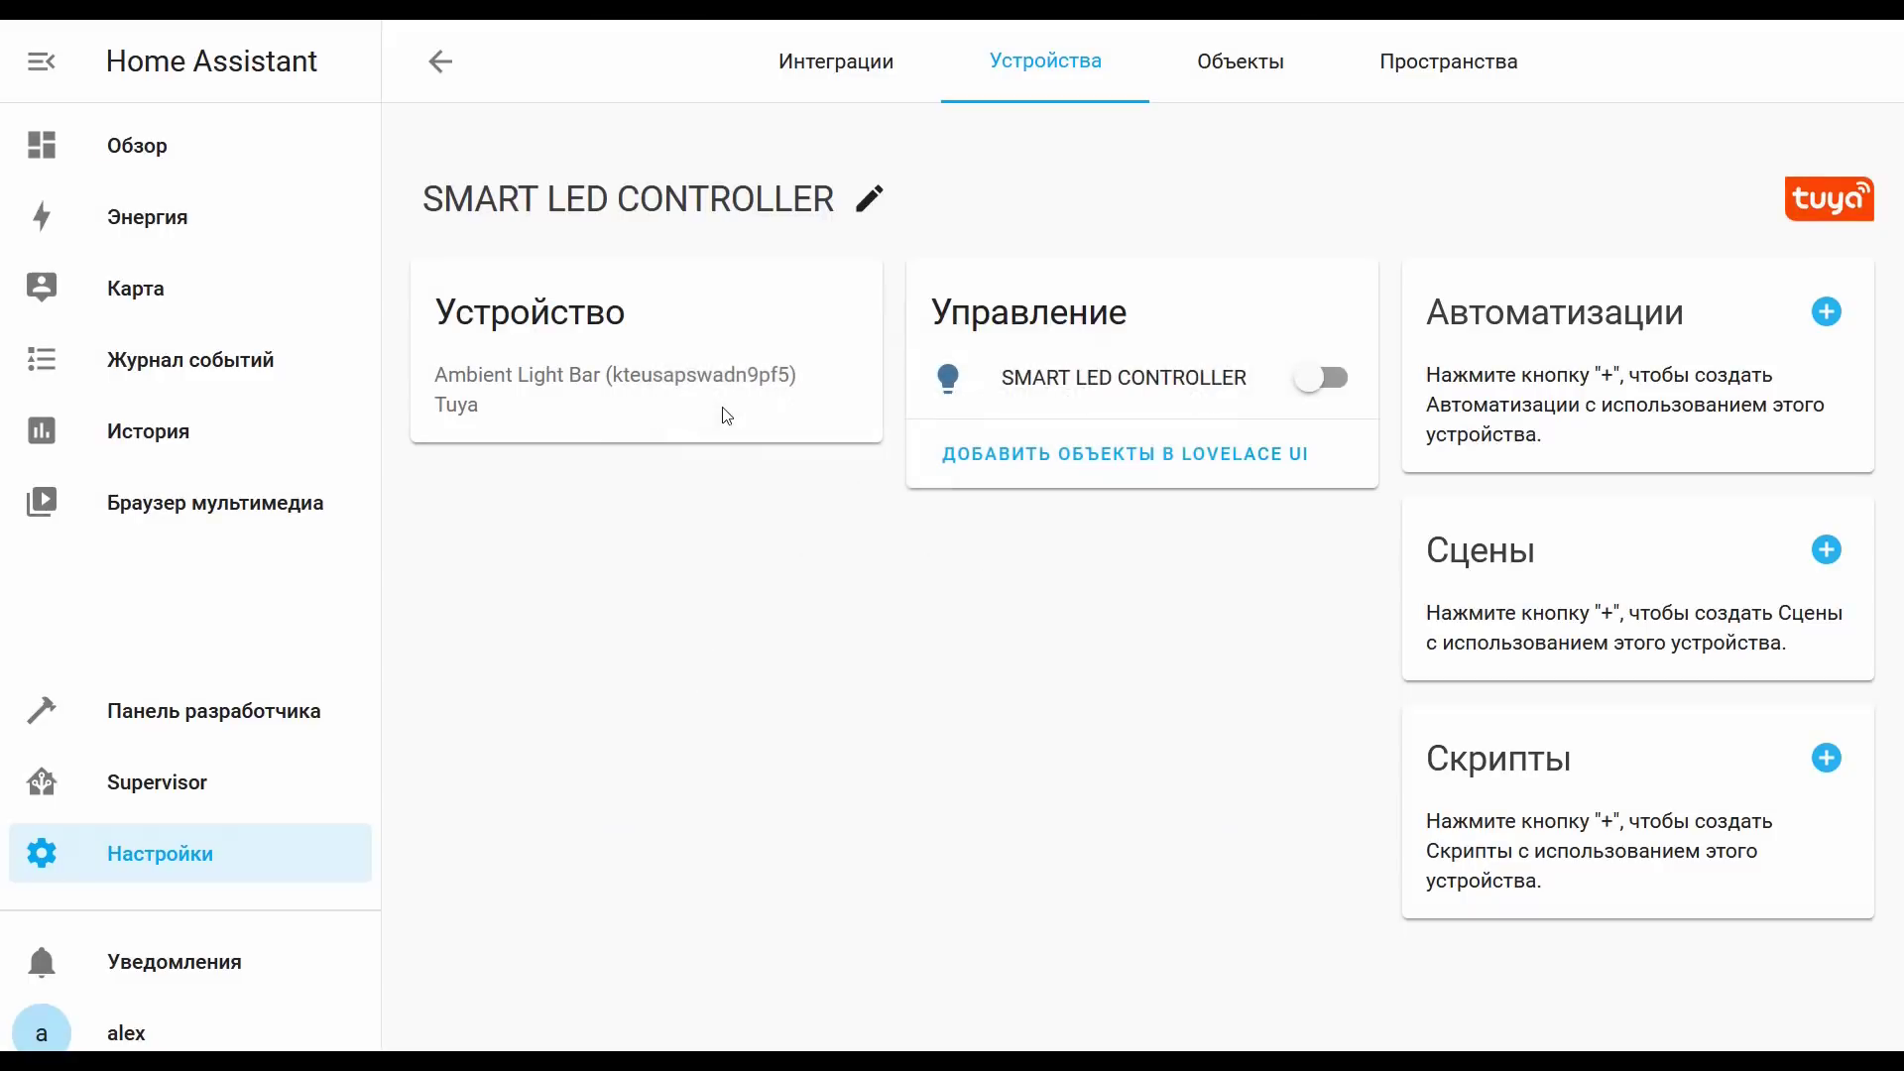
- Open the 4 Gang ZigBee Scene Remote device from the Tuya device list to check its available entities
{"action": "left_click", "coordinate": [440, 62]}
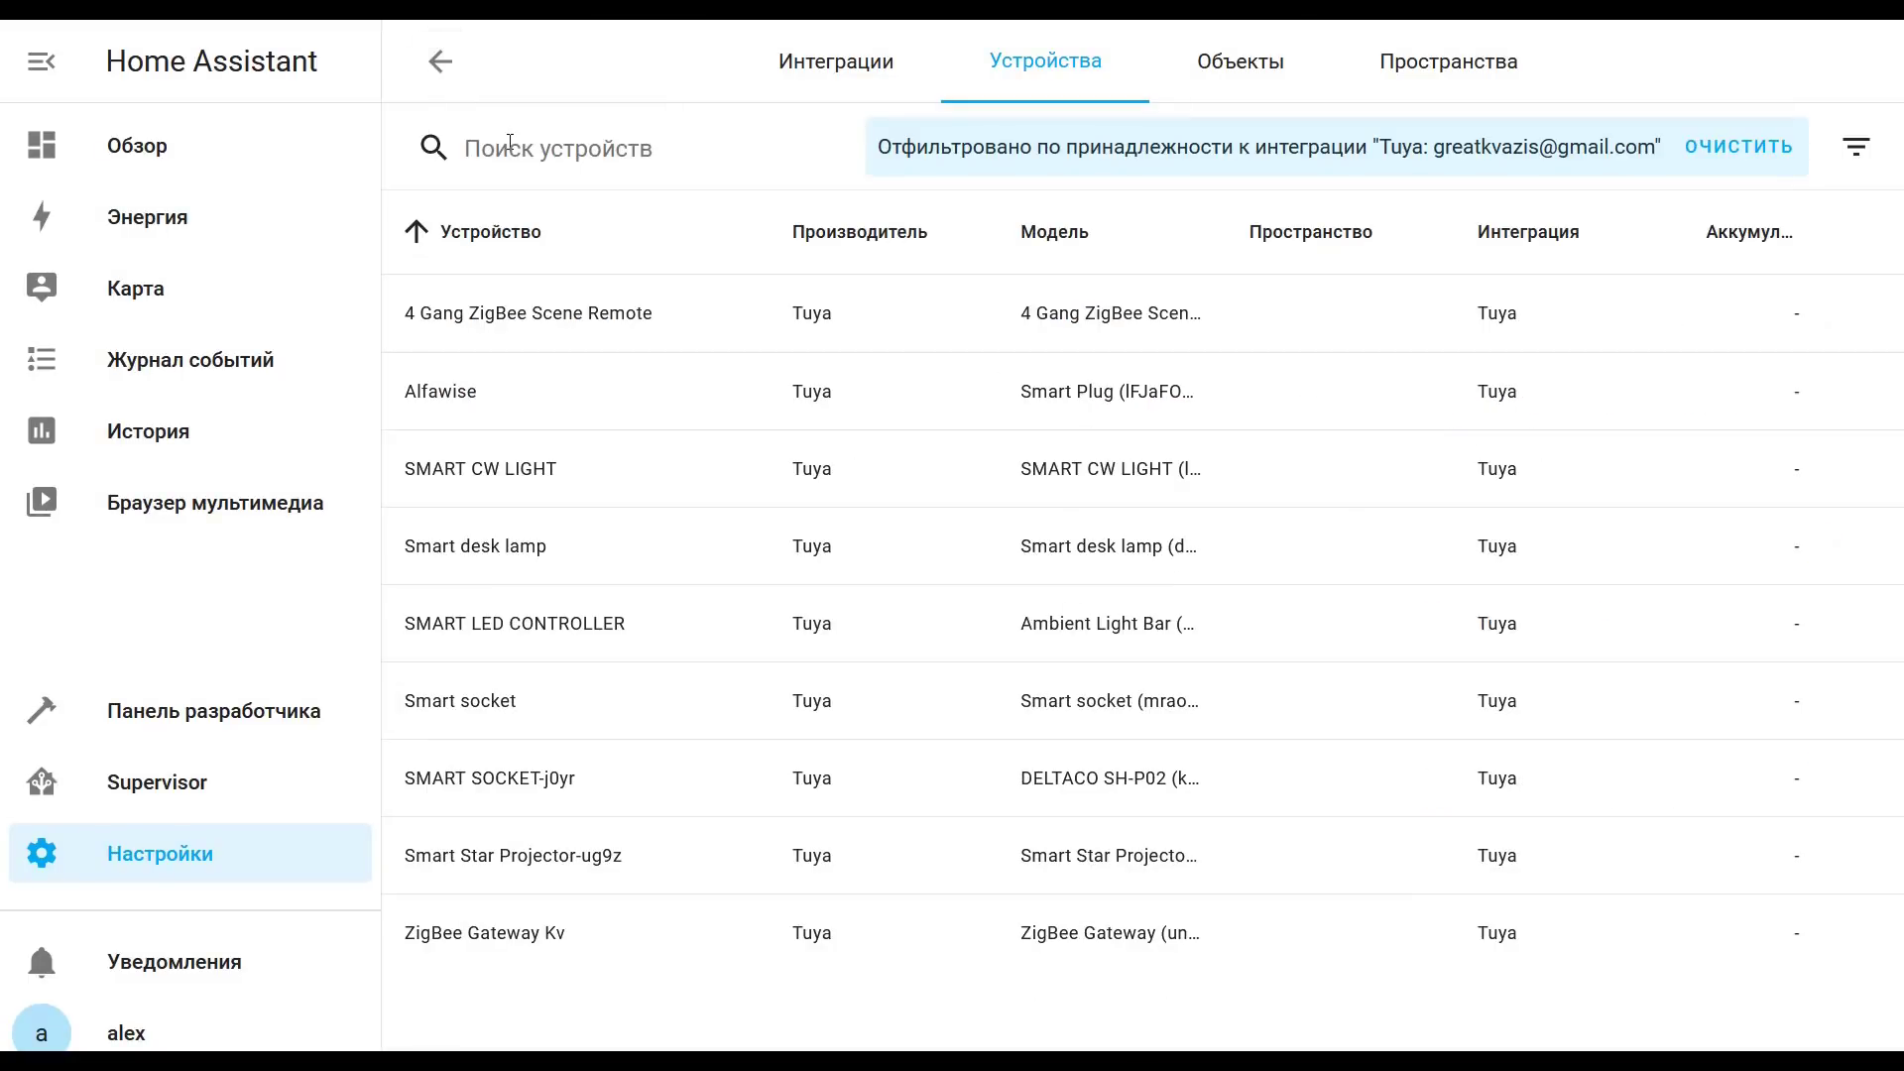
{"action": "left_click", "coordinate": [556, 317]}
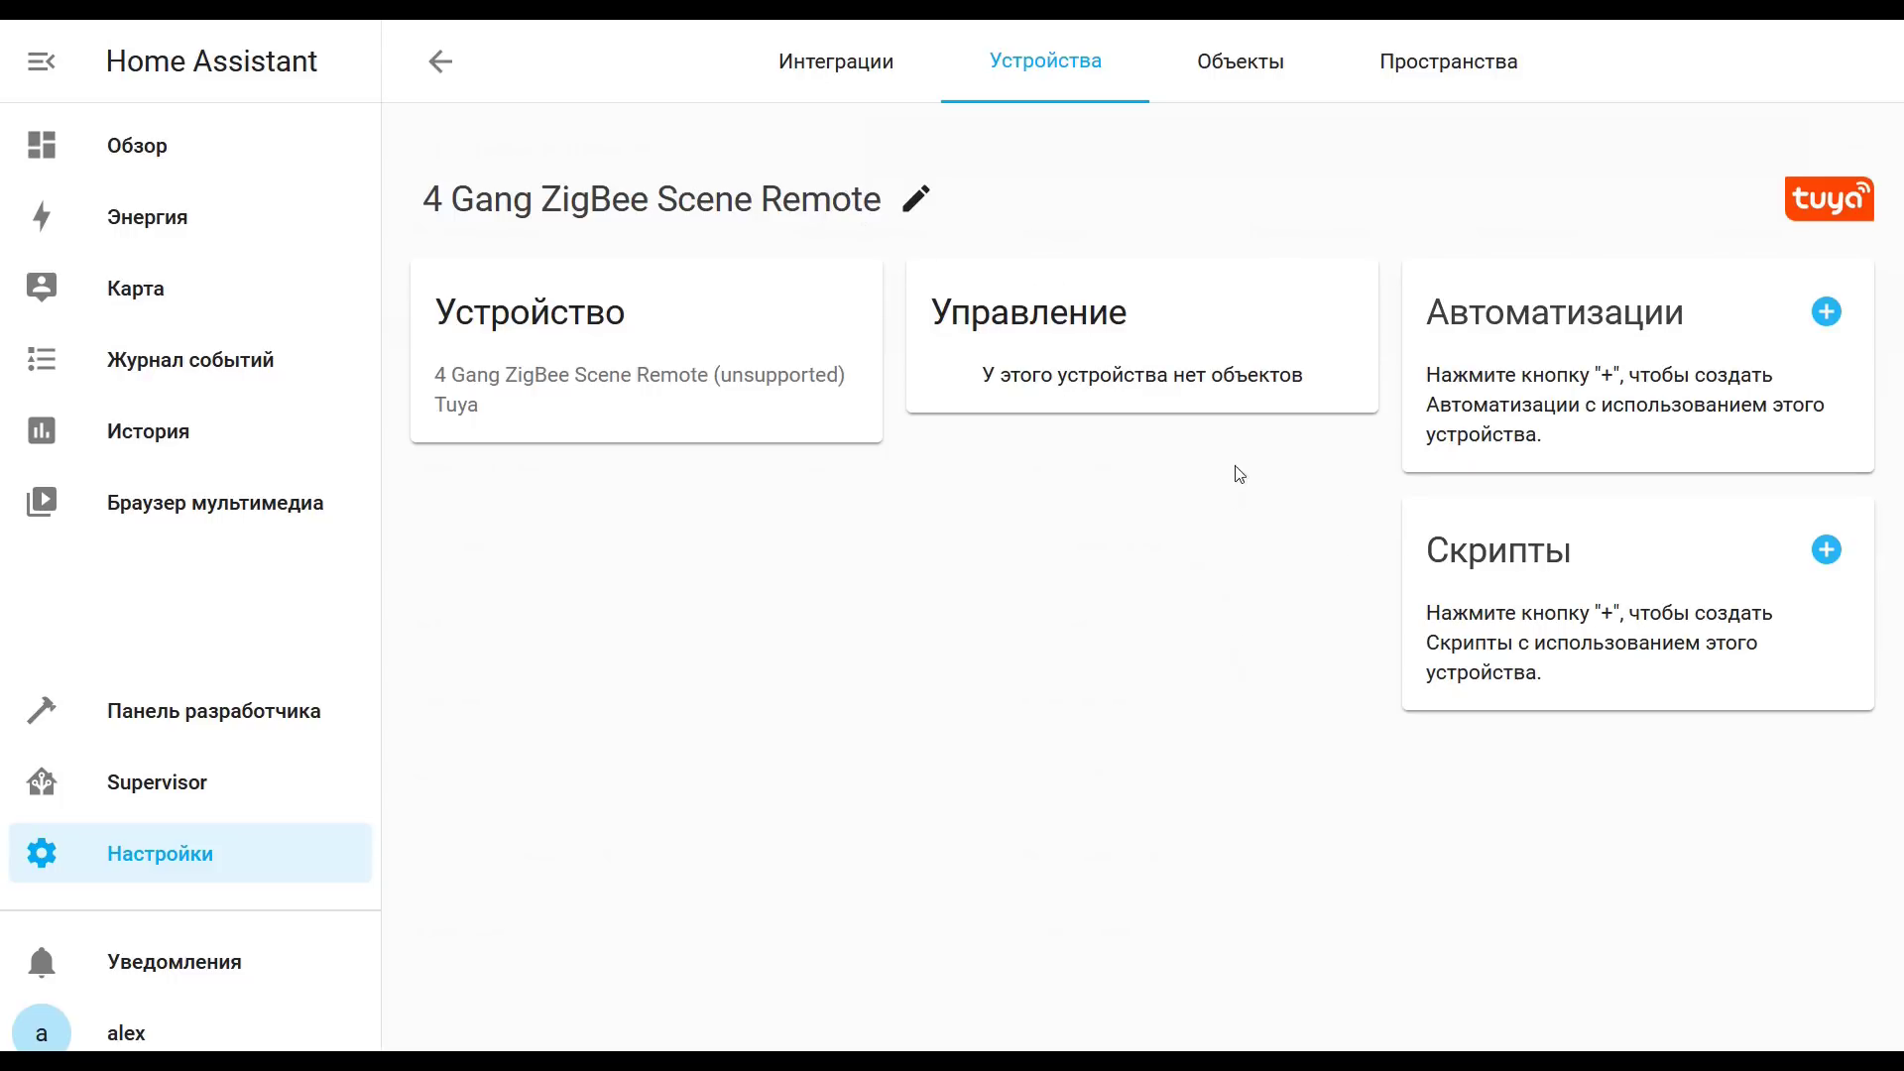
- Open the ZigBee Gateway Kv device from the Tuya device list to check its available entities
{"action": "left_click", "coordinate": [439, 61]}
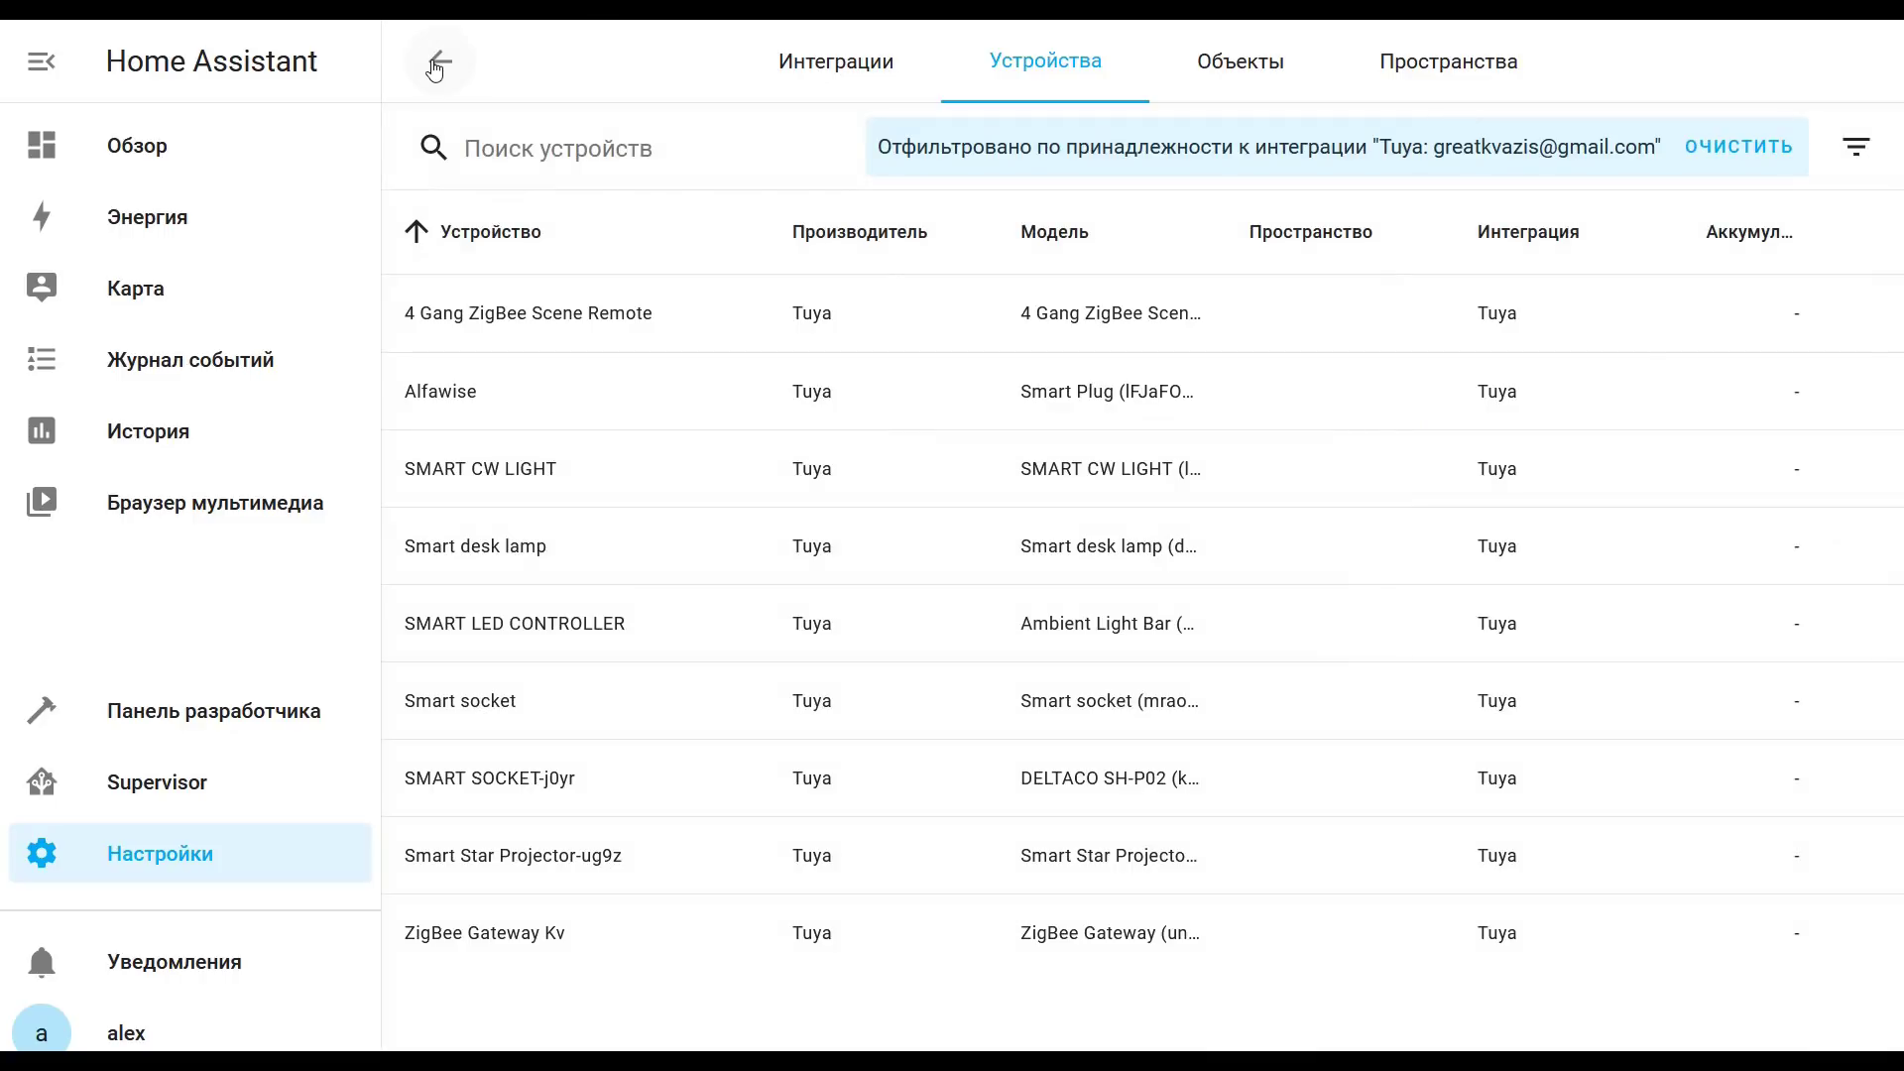
{"action": "left_click", "coordinate": [506, 931]}
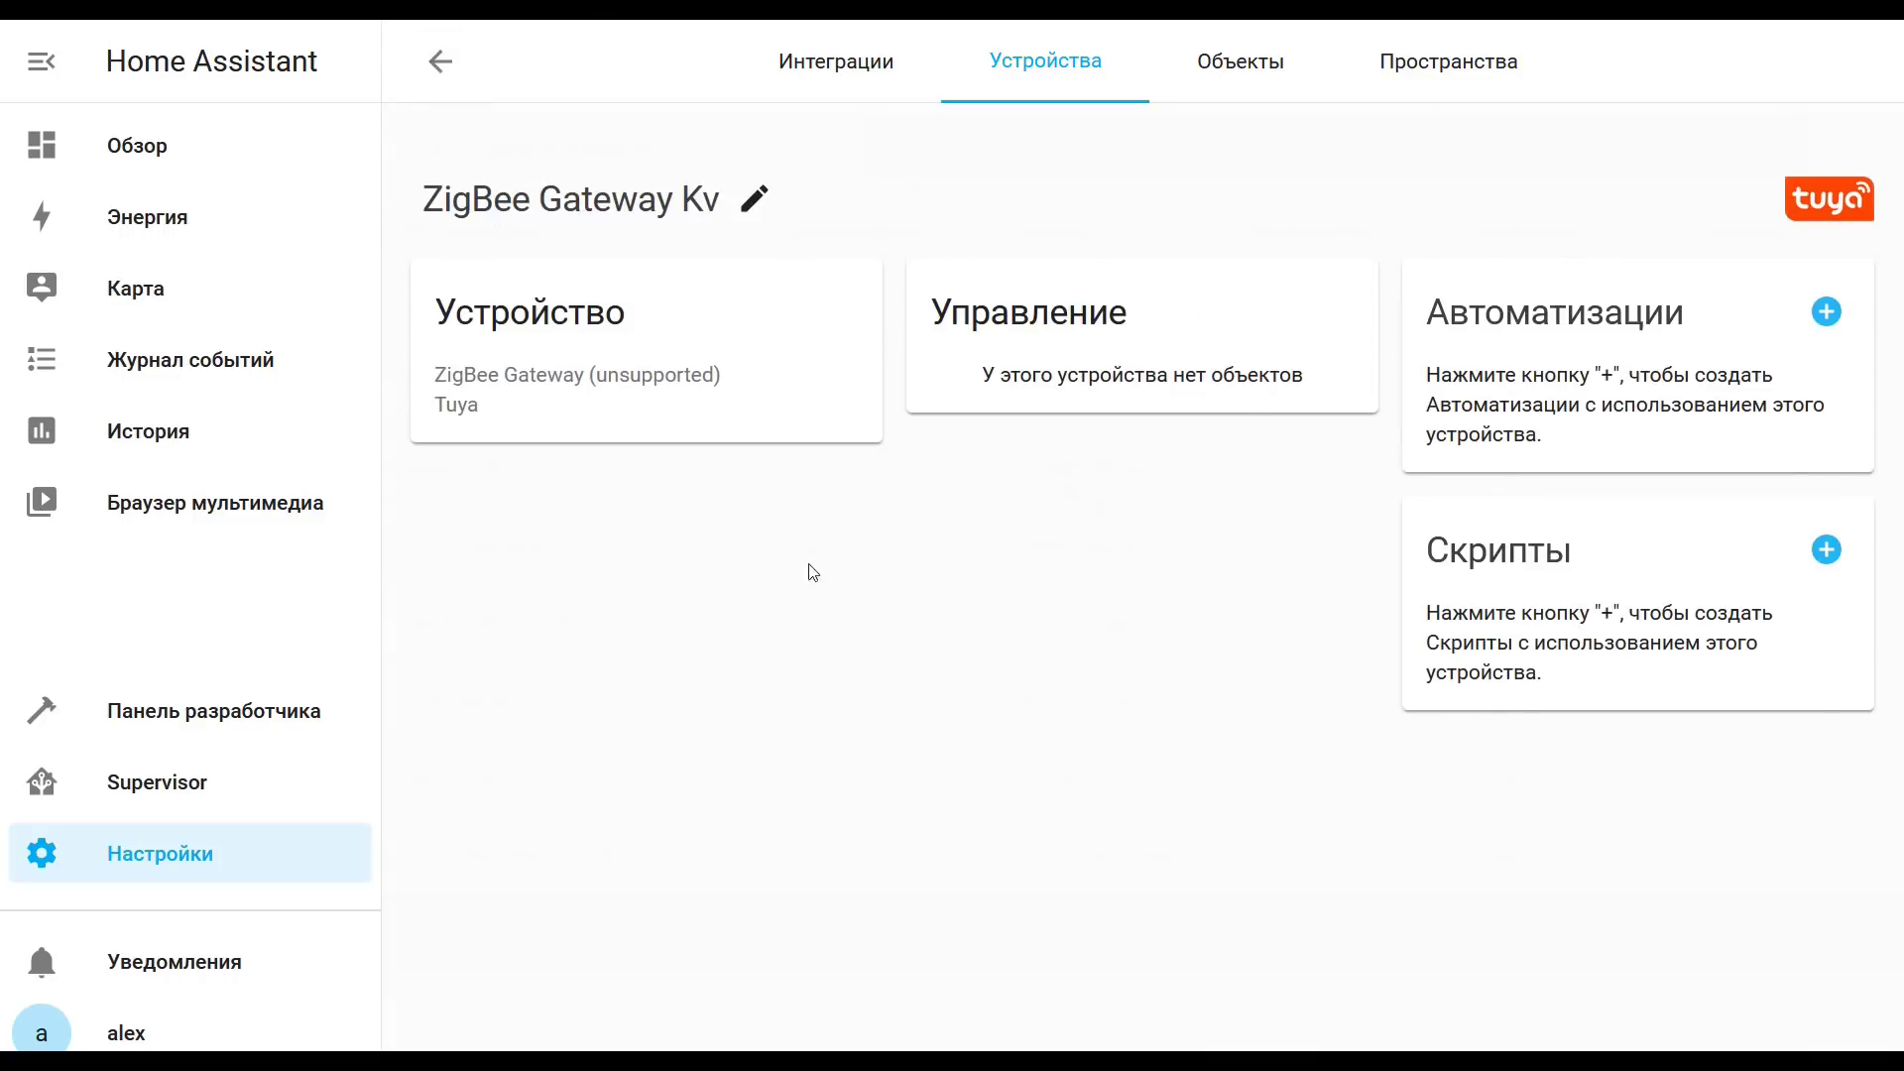
{"action": "left_click", "coordinate": [440, 61]}
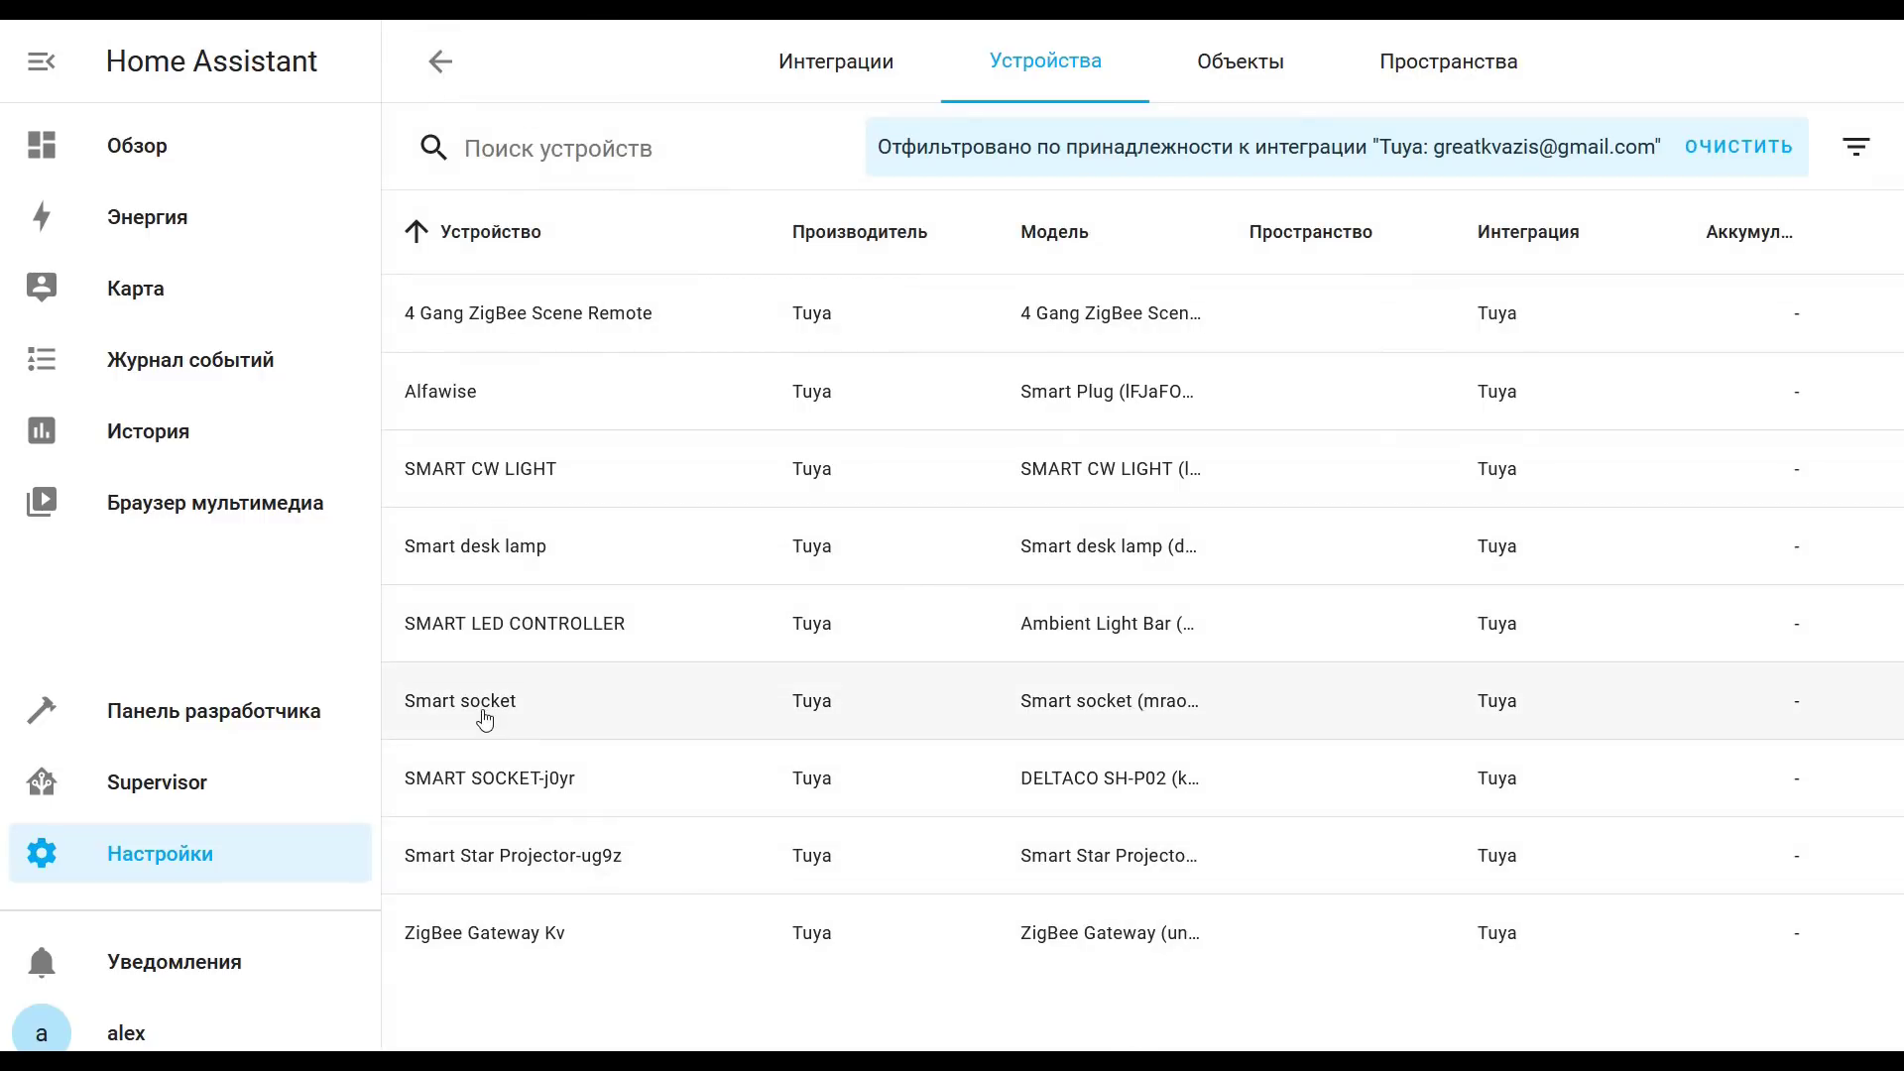
- Open the SMART SOCKET-j0yr device, reveal its deactivated sensors and activate sensor.smart_socket_j0yr_current
{"action": "left_click", "coordinate": [490, 778]}
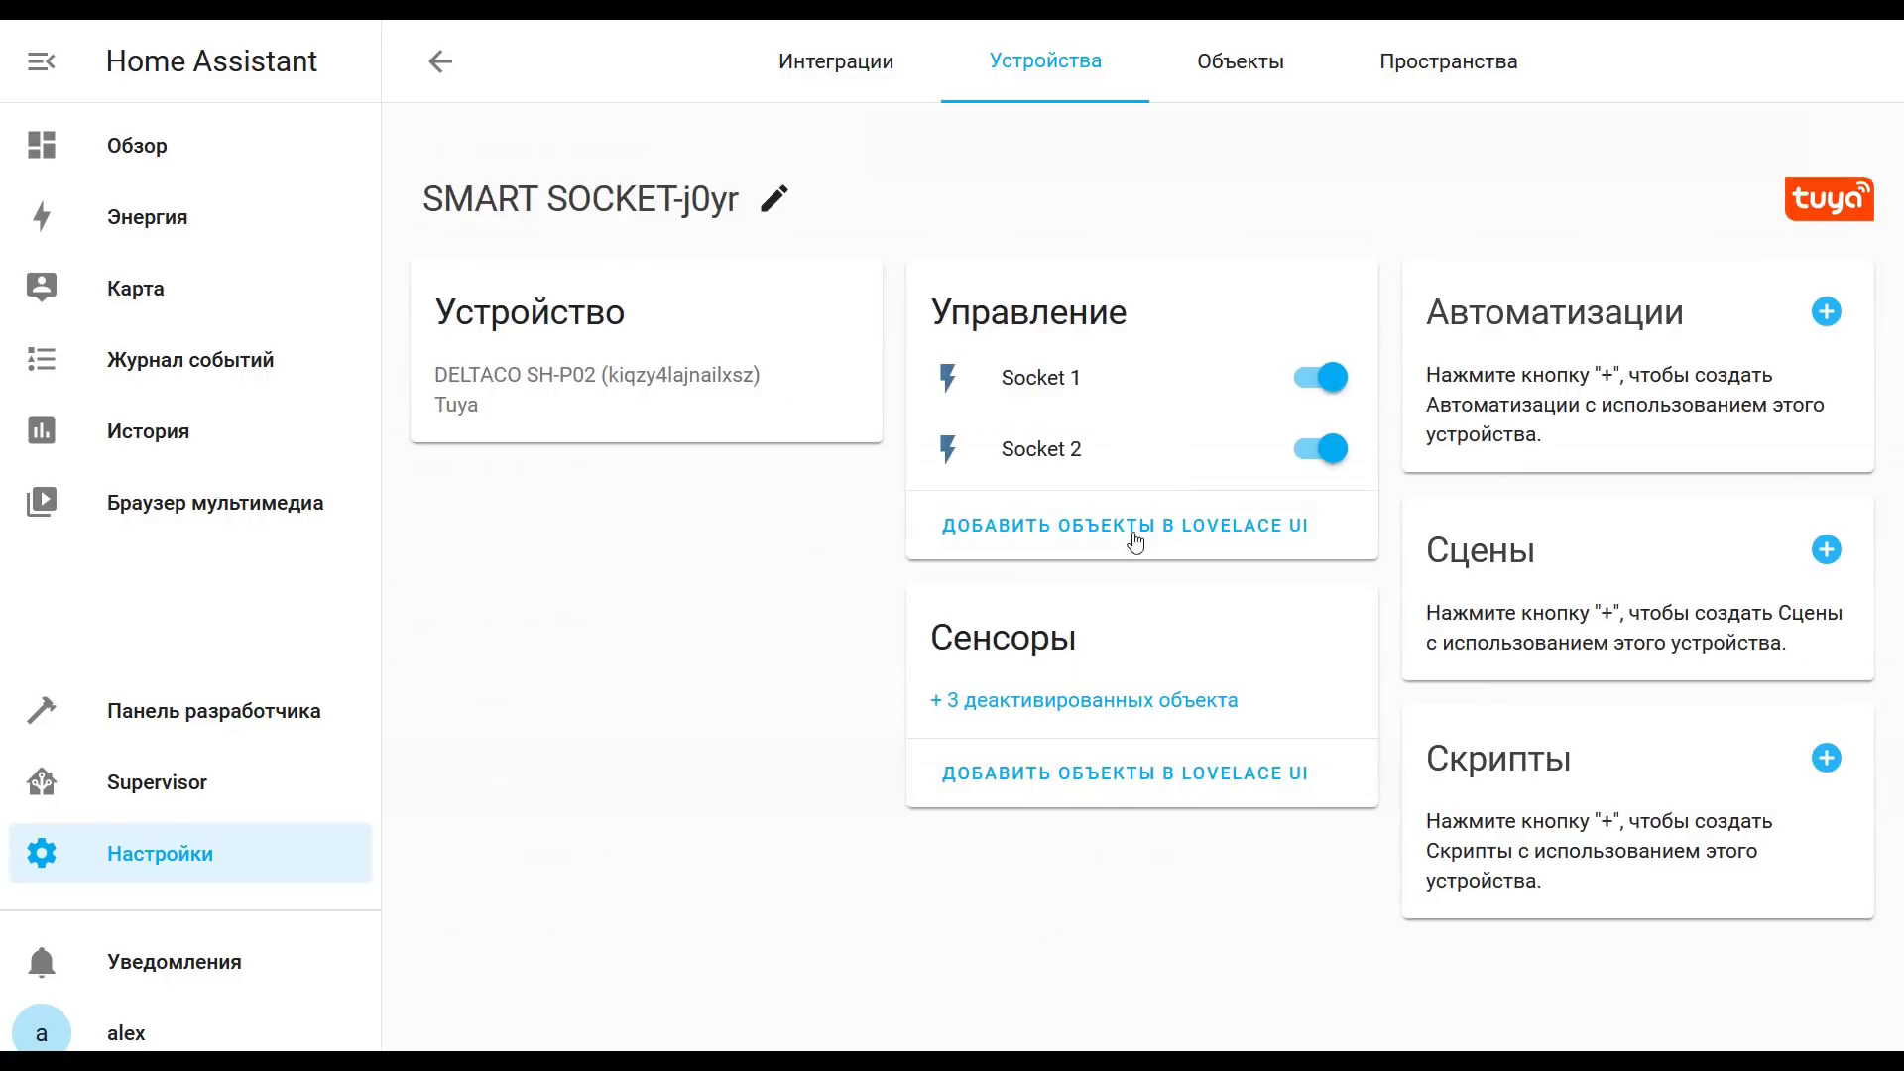
{"action": "left_click", "coordinate": [1128, 700]}
{"action": "left_click", "coordinate": [1128, 699]}
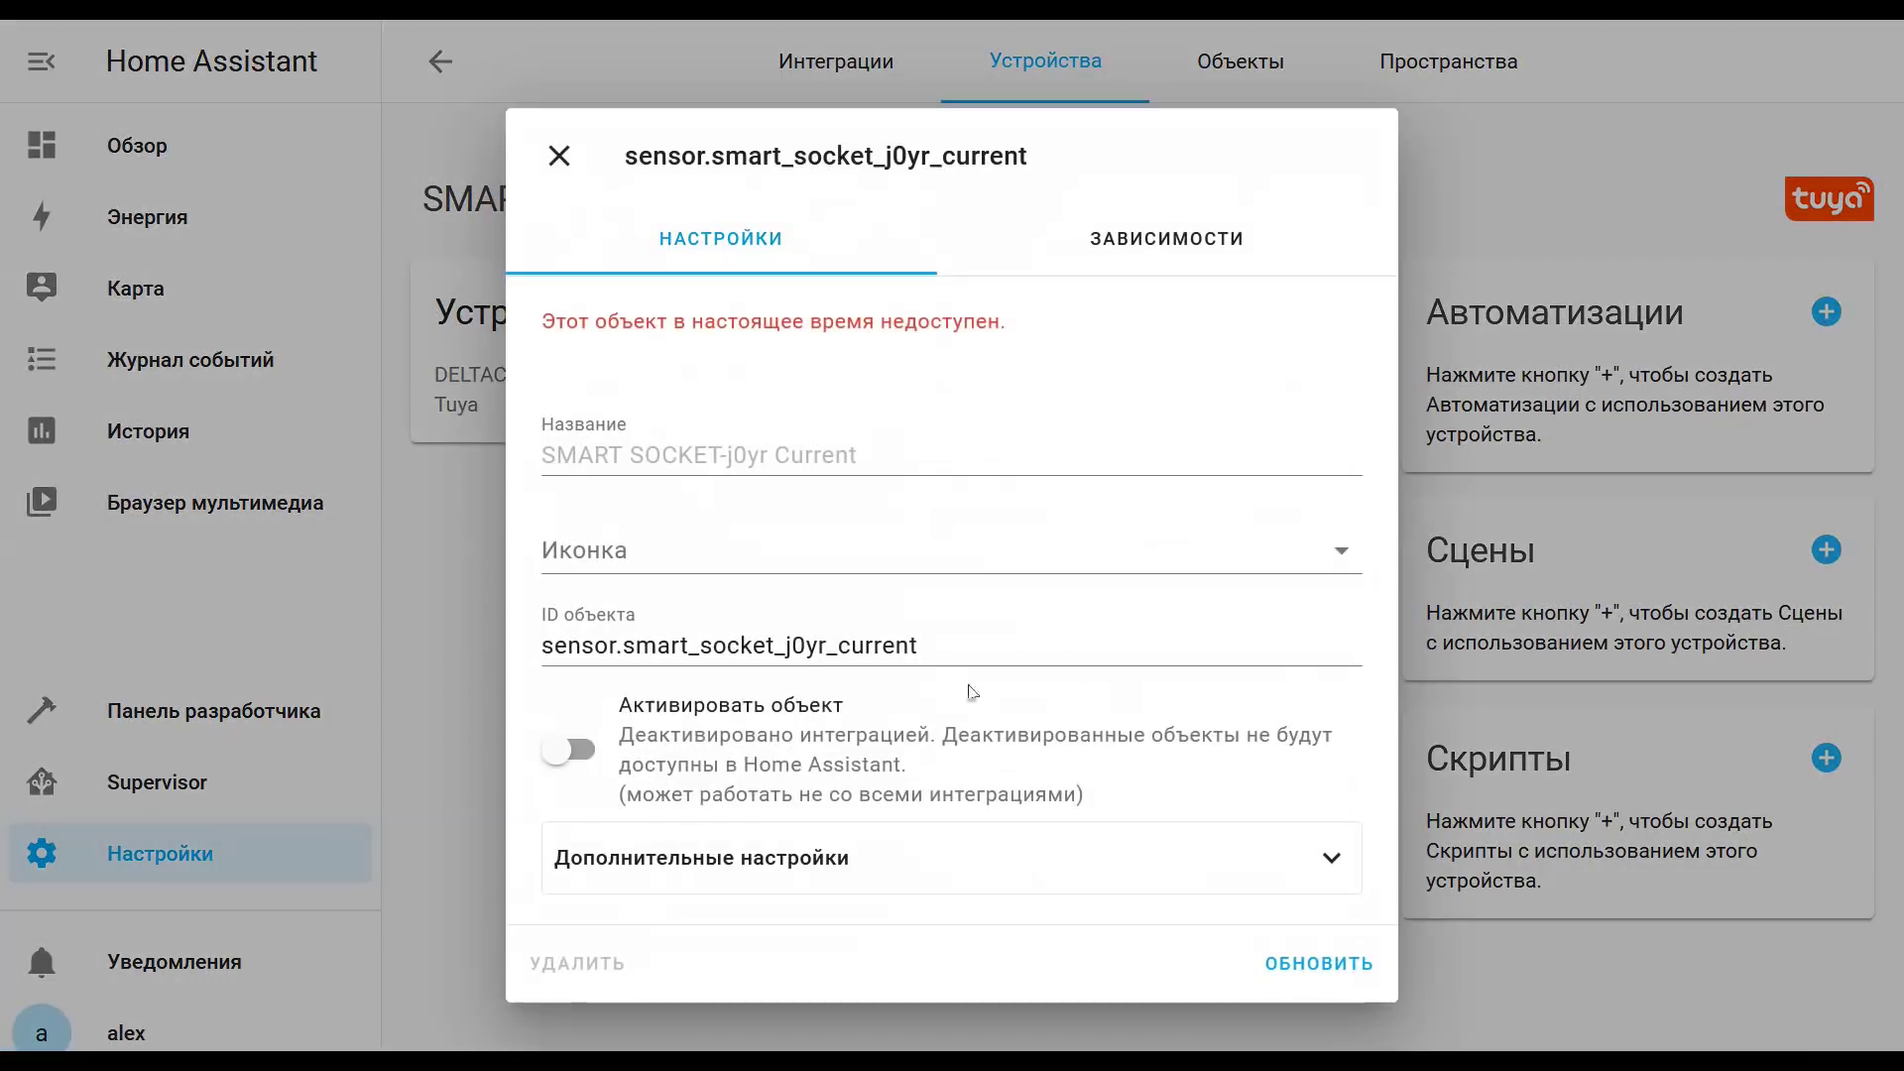
{"action": "left_click", "coordinate": [558, 751]}
{"action": "left_click", "coordinate": [1319, 952]}
{"action": "left_click", "coordinate": [1243, 625]}
- Activate the sensor.smart_socket_j0yr_power and sensor.smart_socket_j0yr_voltage entities of SMART SOCKET-j0yr
{"action": "left_click", "coordinate": [1181, 751]}
{"action": "left_click", "coordinate": [557, 751]}
{"action": "left_click", "coordinate": [1319, 950]}
{"action": "left_click", "coordinate": [1243, 625]}
{"action": "left_click", "coordinate": [1151, 811]}
{"action": "left_click", "coordinate": [558, 751]}
{"action": "left_click", "coordinate": [1319, 952]}
{"action": "left_click", "coordinate": [1252, 624]}
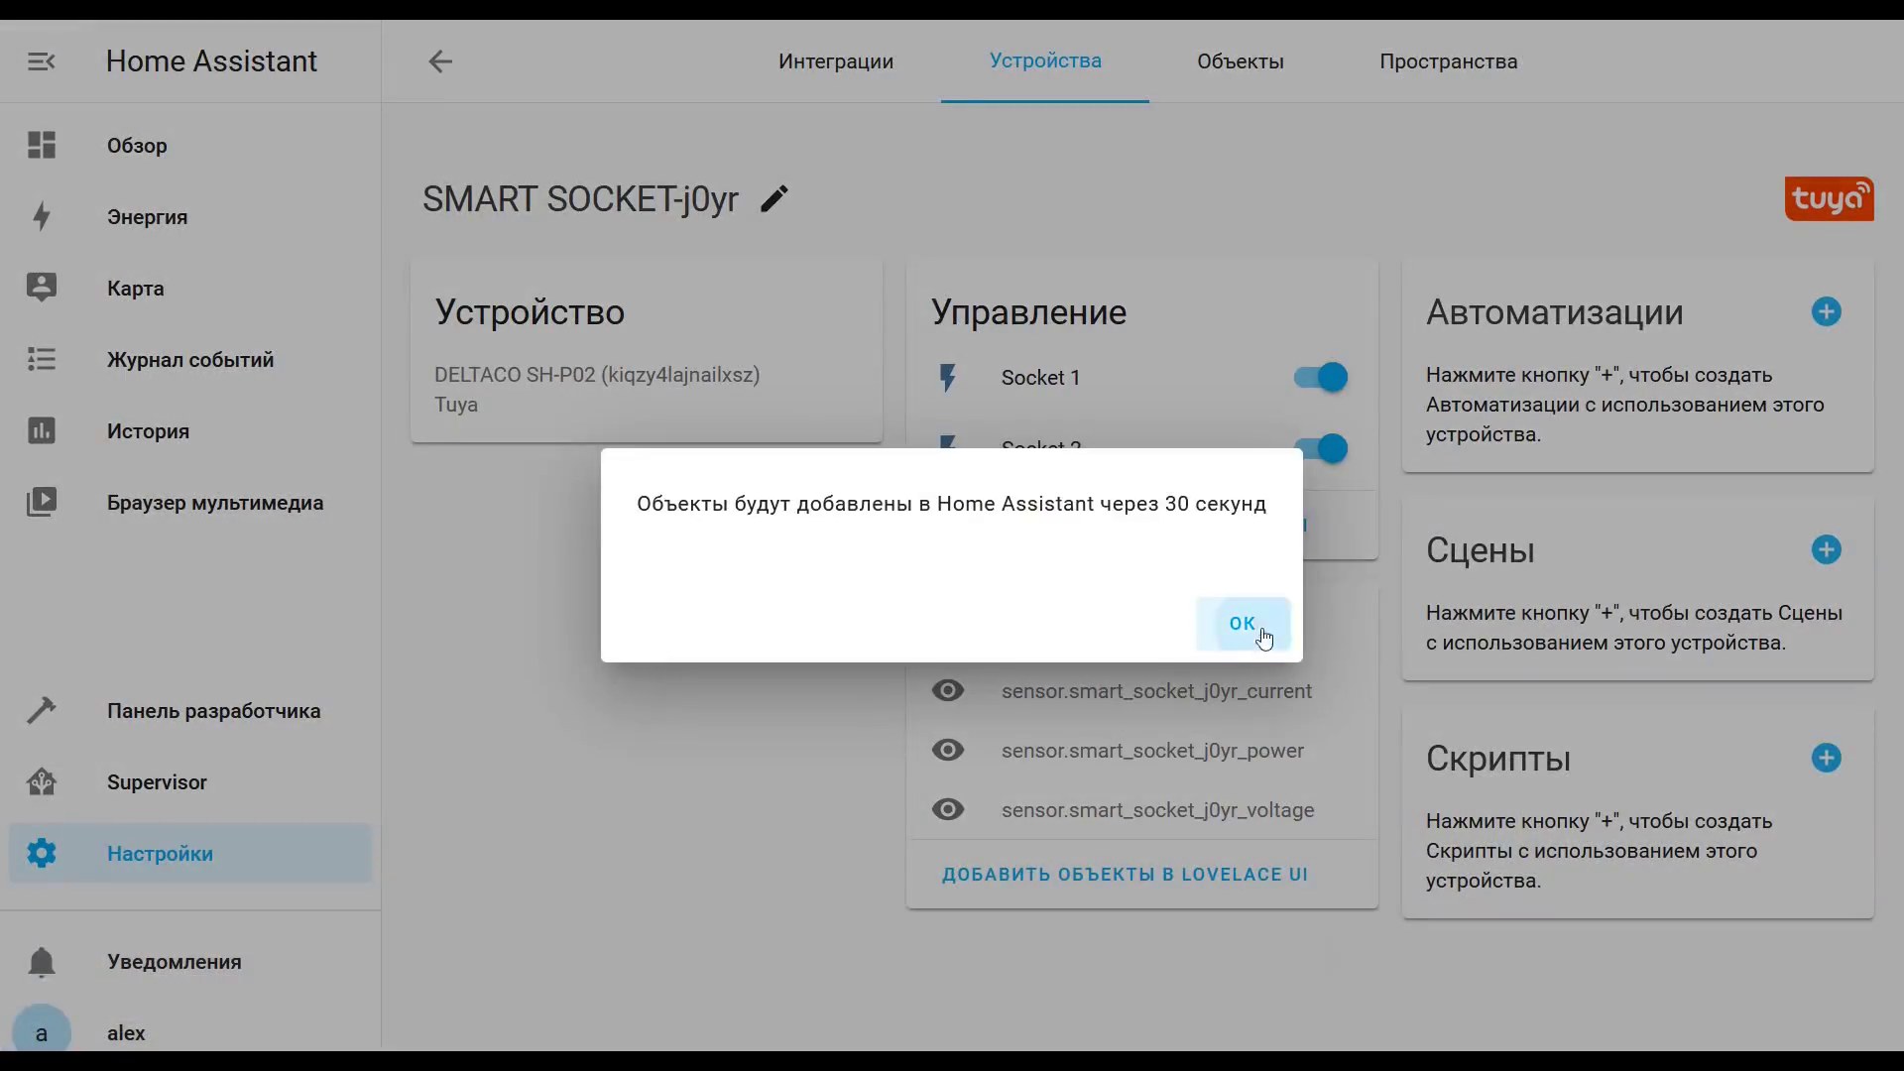
- Open the Smart socket device from the Tuya device list and switch Socket 1 on and back off
{"action": "left_click", "coordinate": [440, 62]}
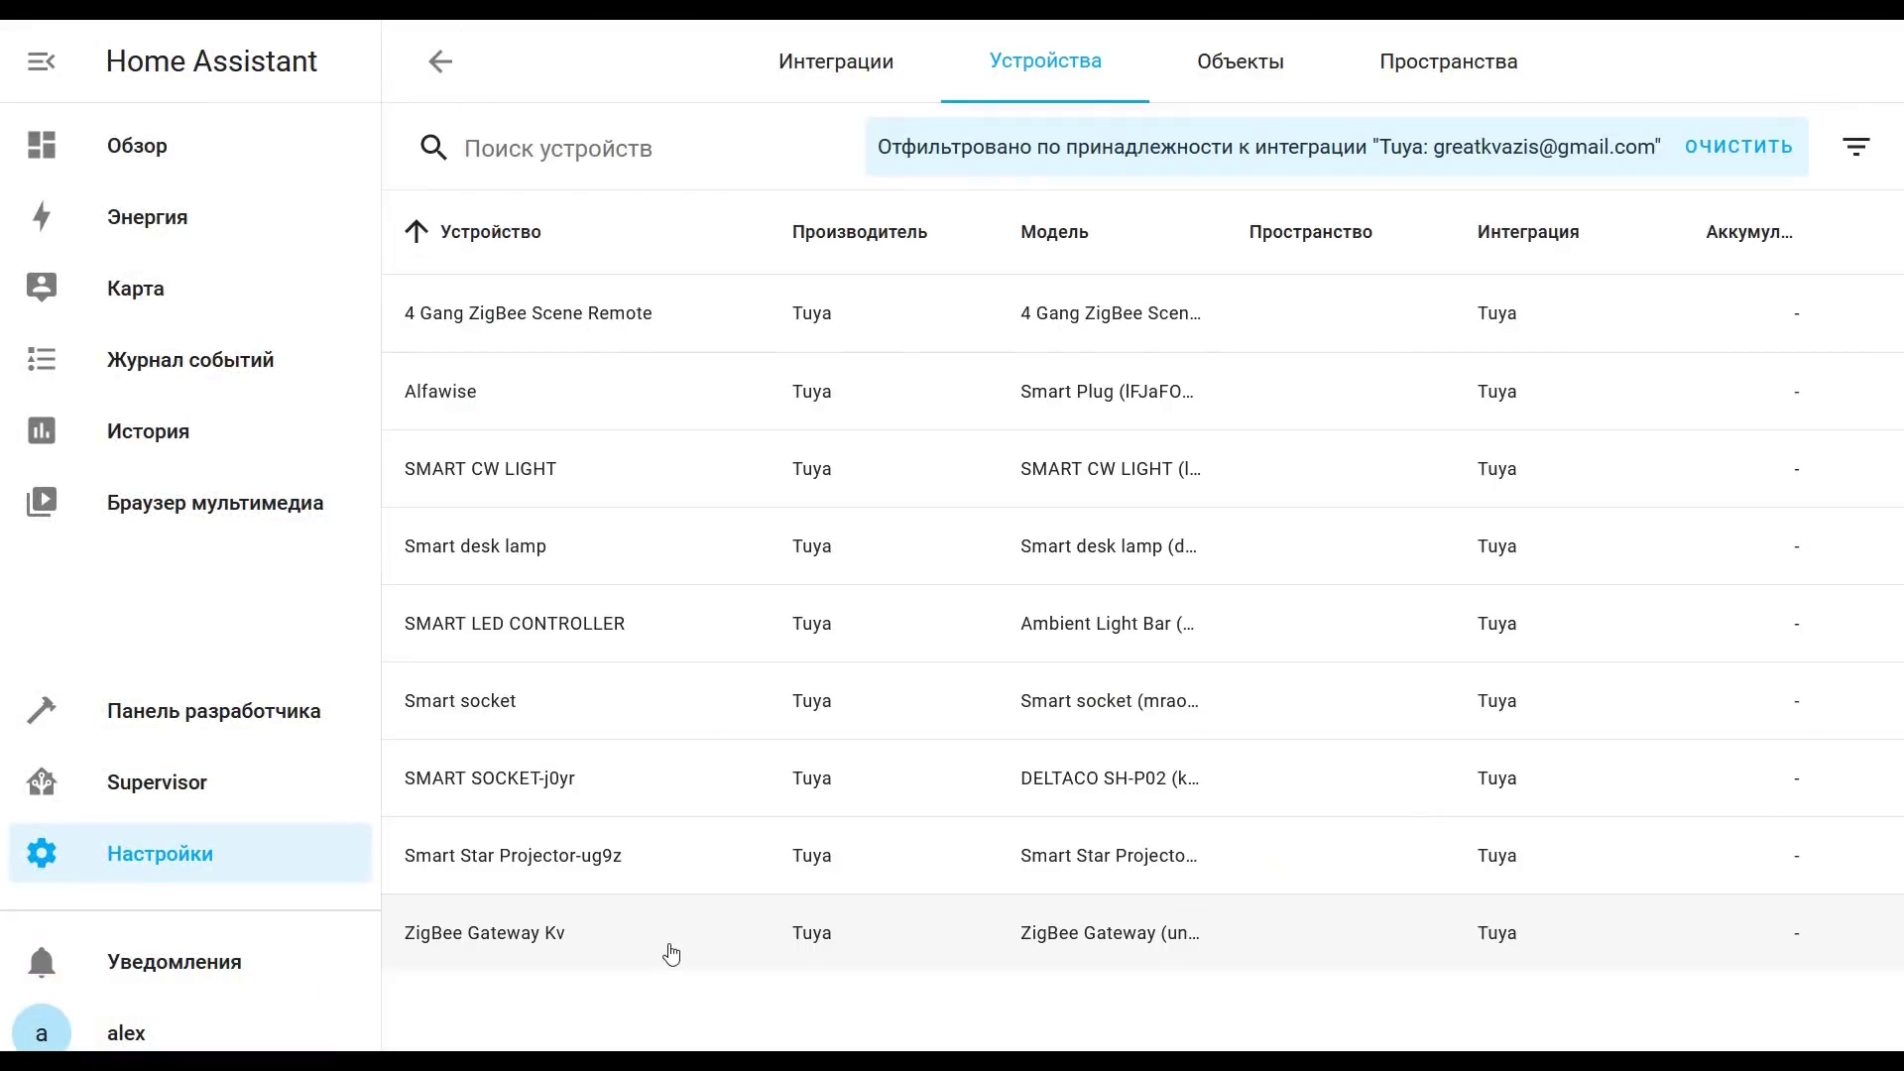
{"action": "left_click", "coordinate": [467, 702]}
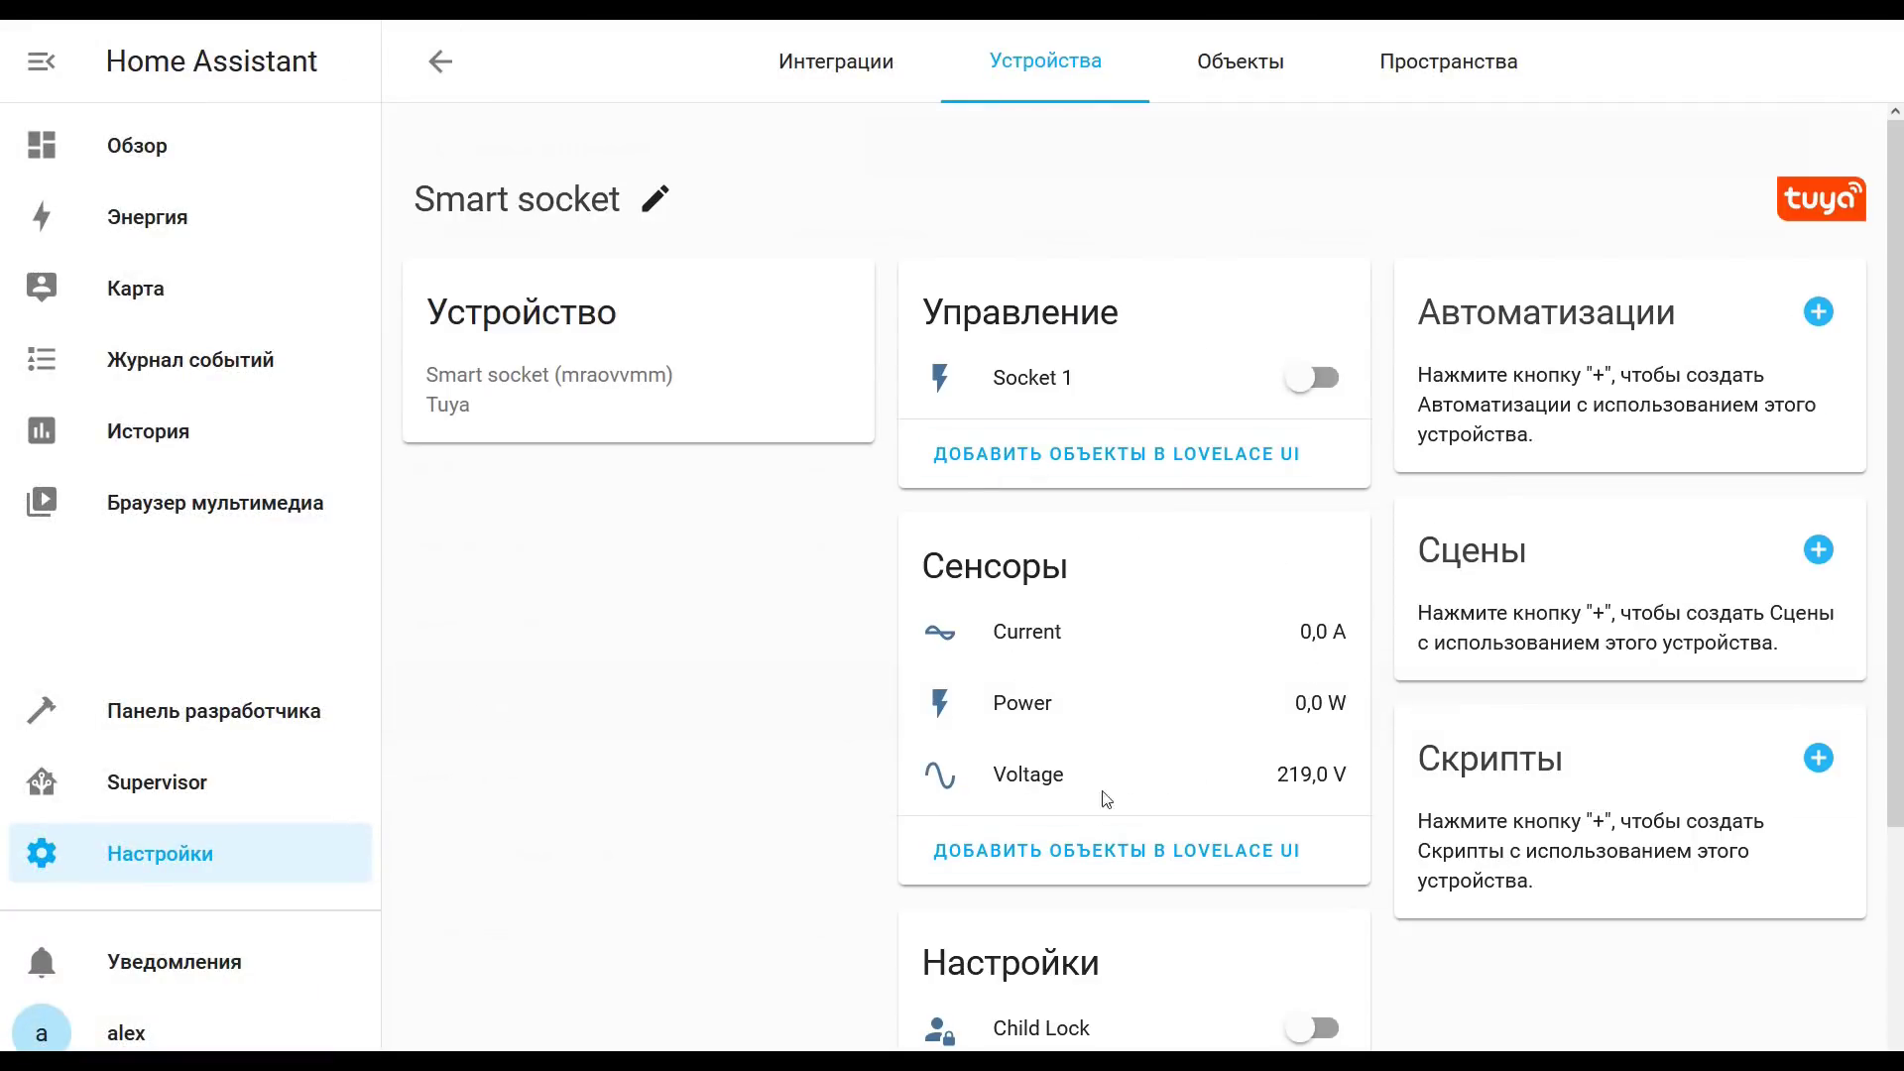
{"action": "left_click", "coordinate": [1329, 380]}
{"action": "left_click", "coordinate": [1329, 380]}
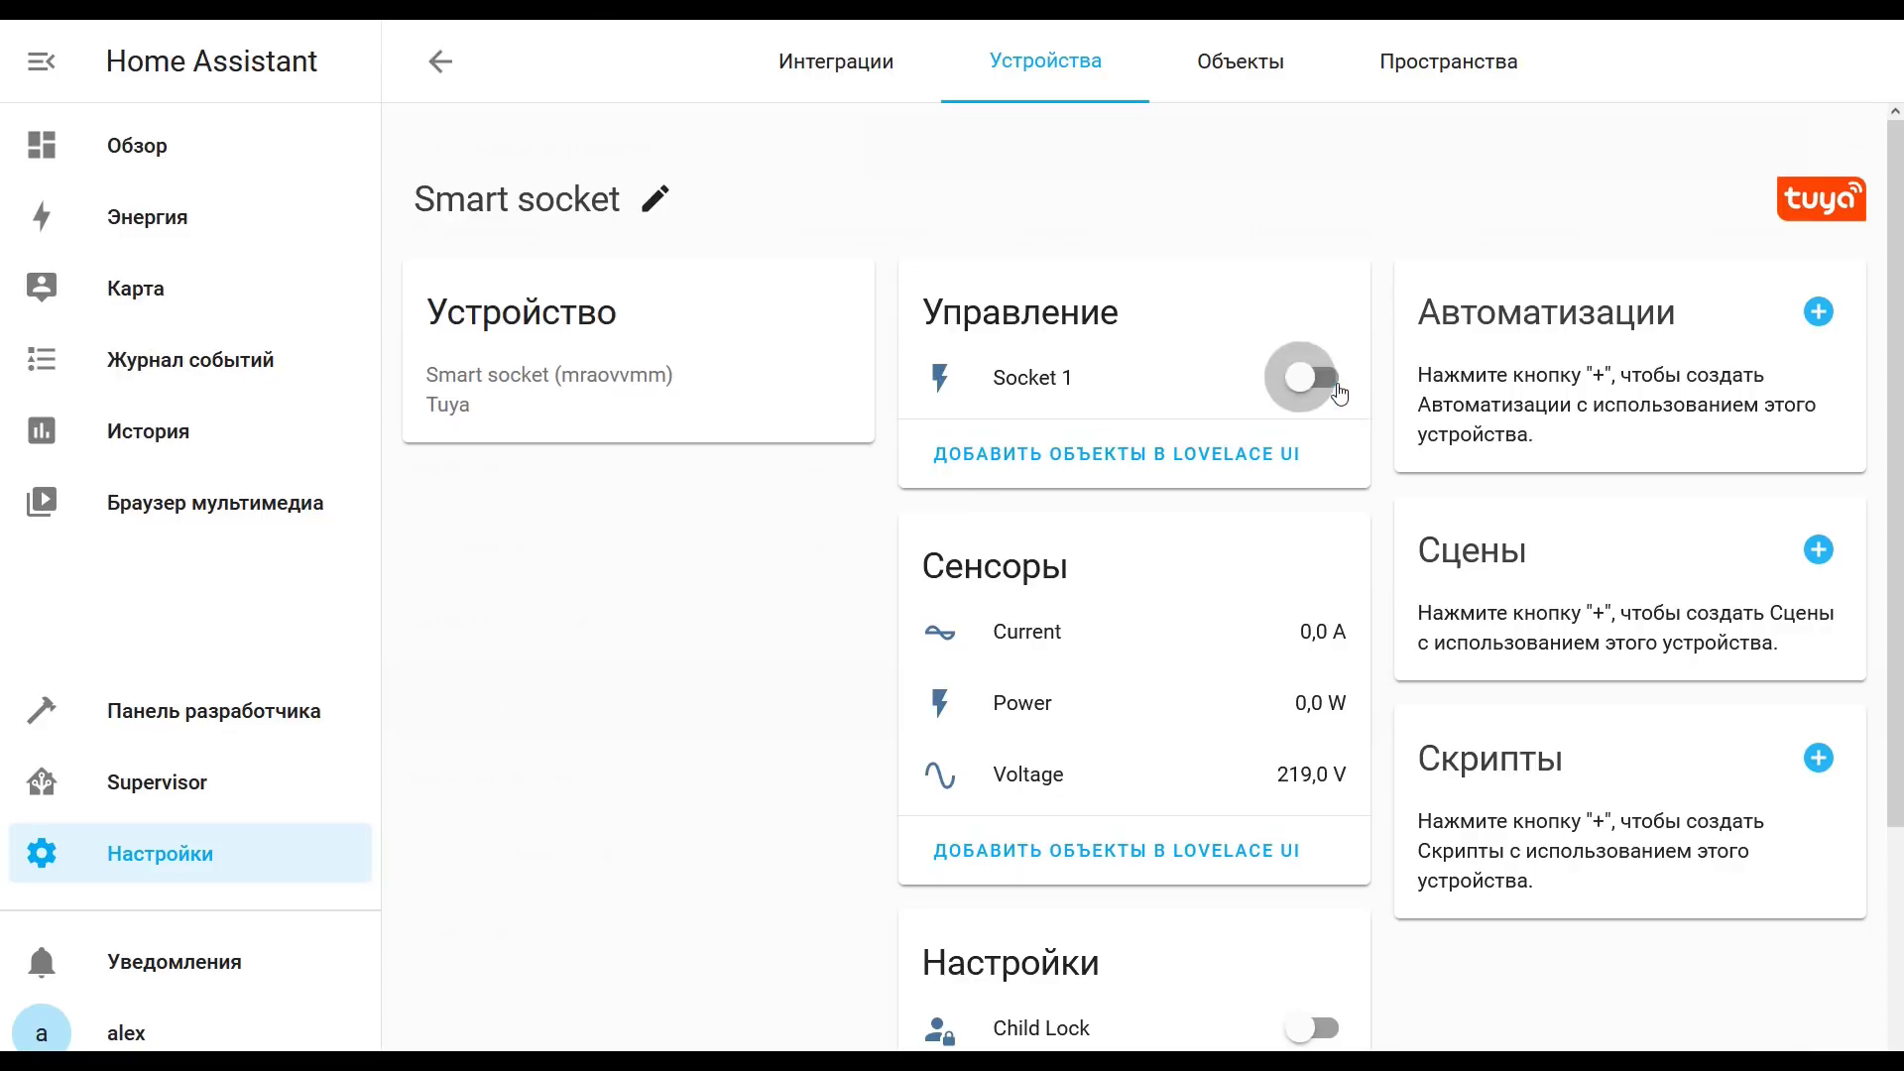
- Reopen the SMART SOCKET-j0yr device and check the readings of its current, power and voltage sensors
{"action": "left_click", "coordinate": [448, 67]}
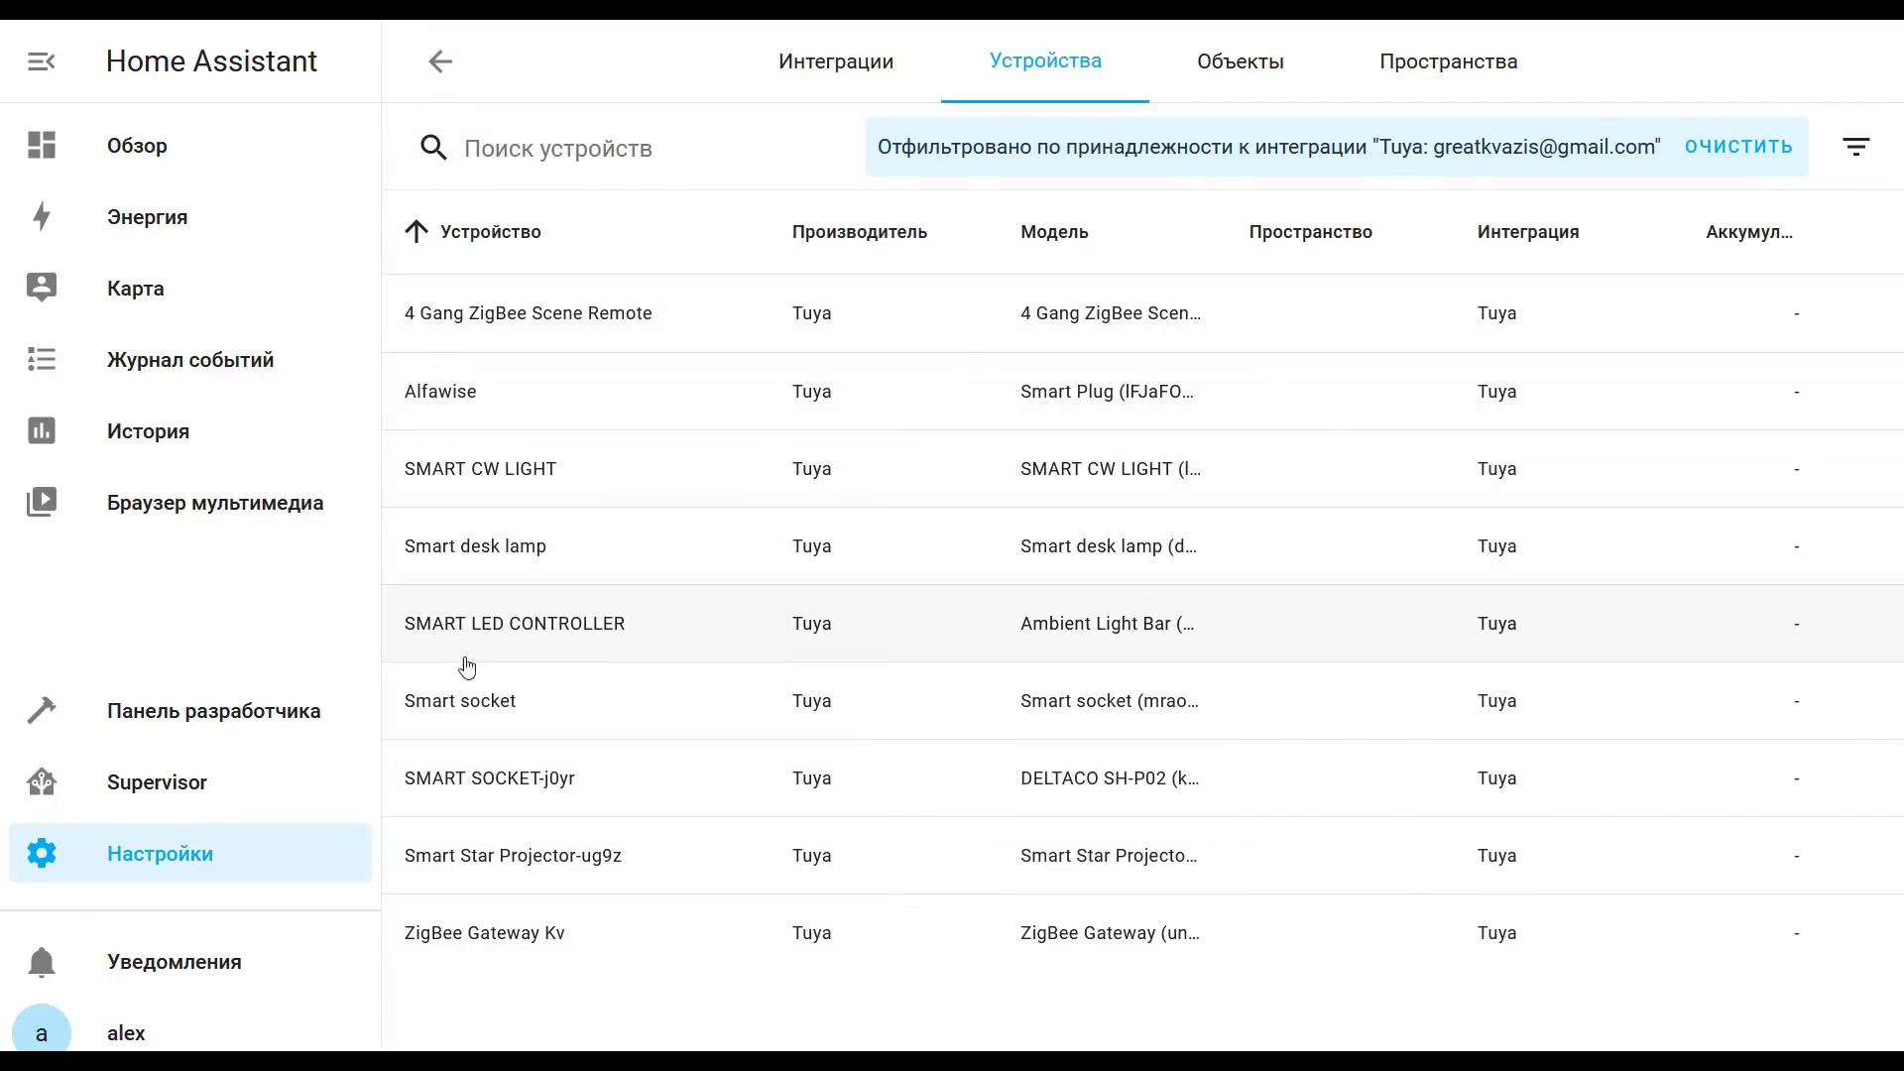
{"action": "left_click", "coordinate": [549, 780]}
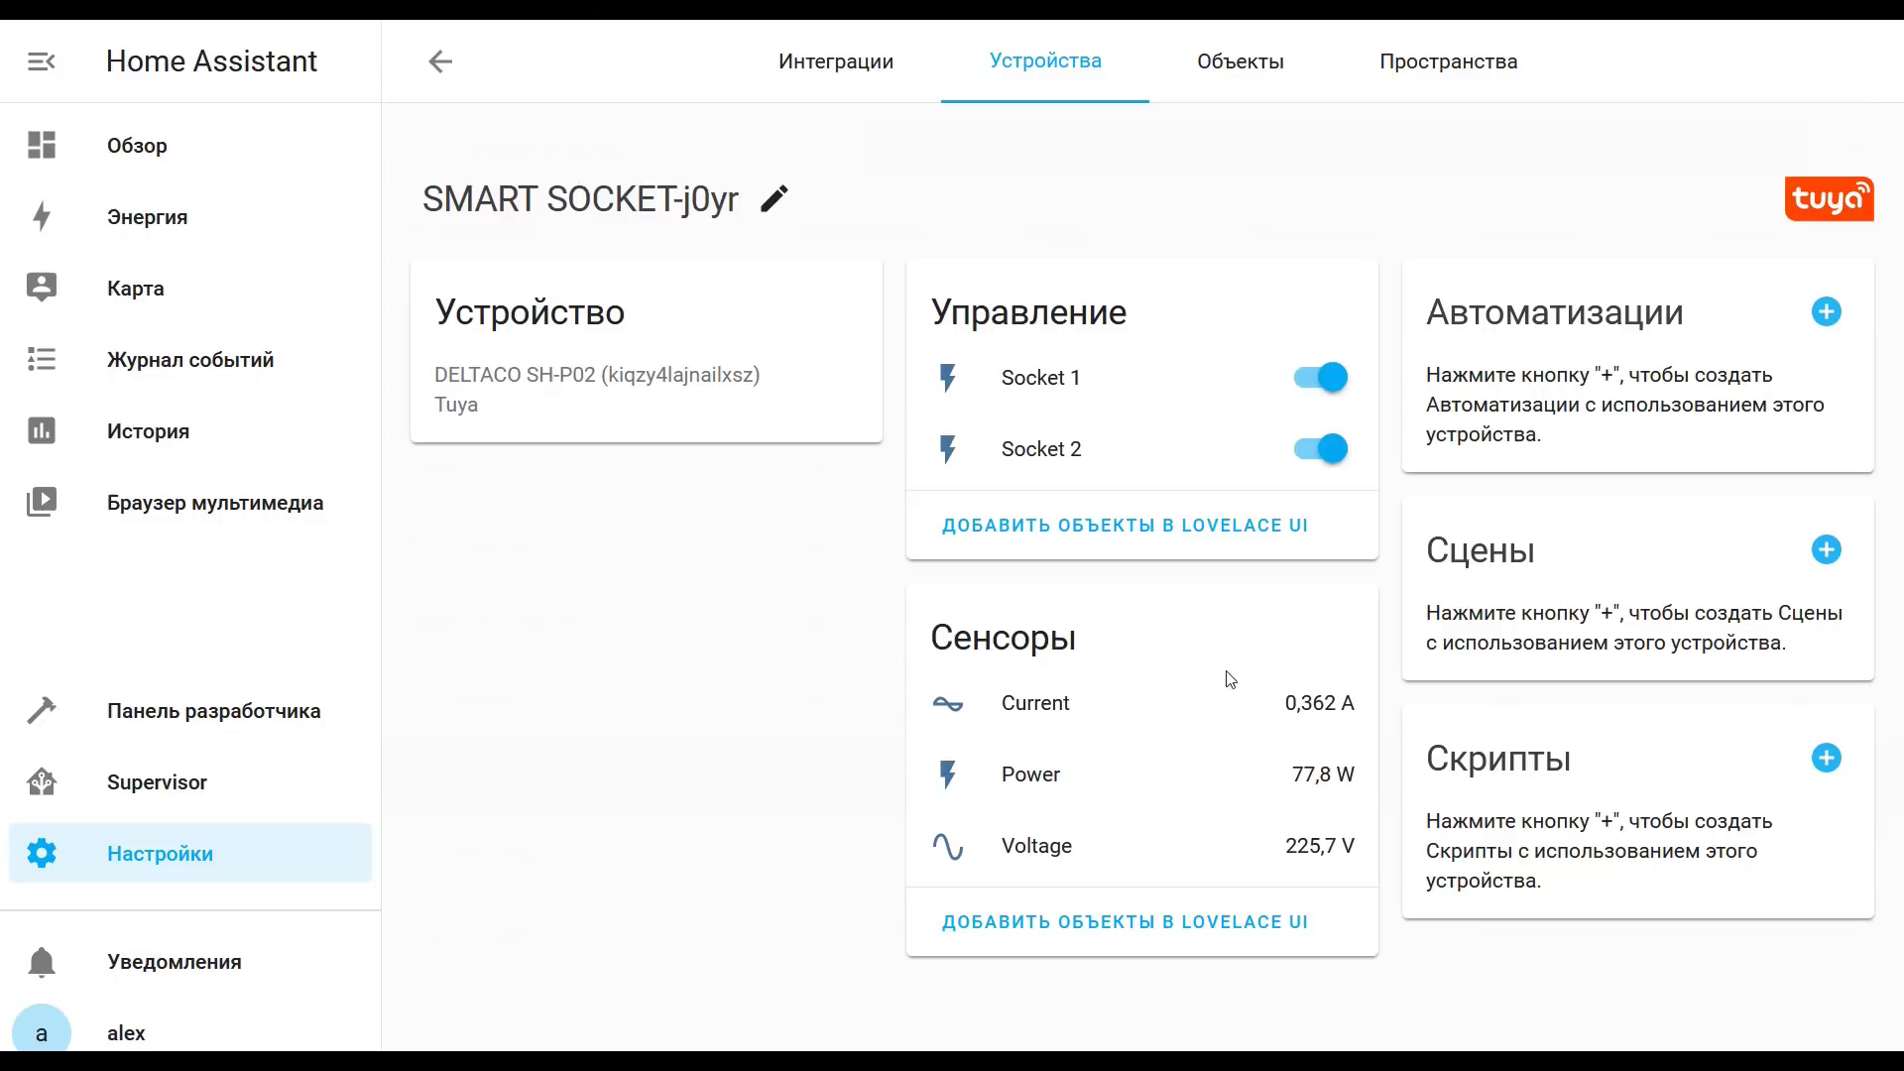
{"action": "left_click_drag", "start_coordinate": [1293, 775], "coordinate": [1355, 771]}
{"action": "left_click", "coordinate": [444, 67]}
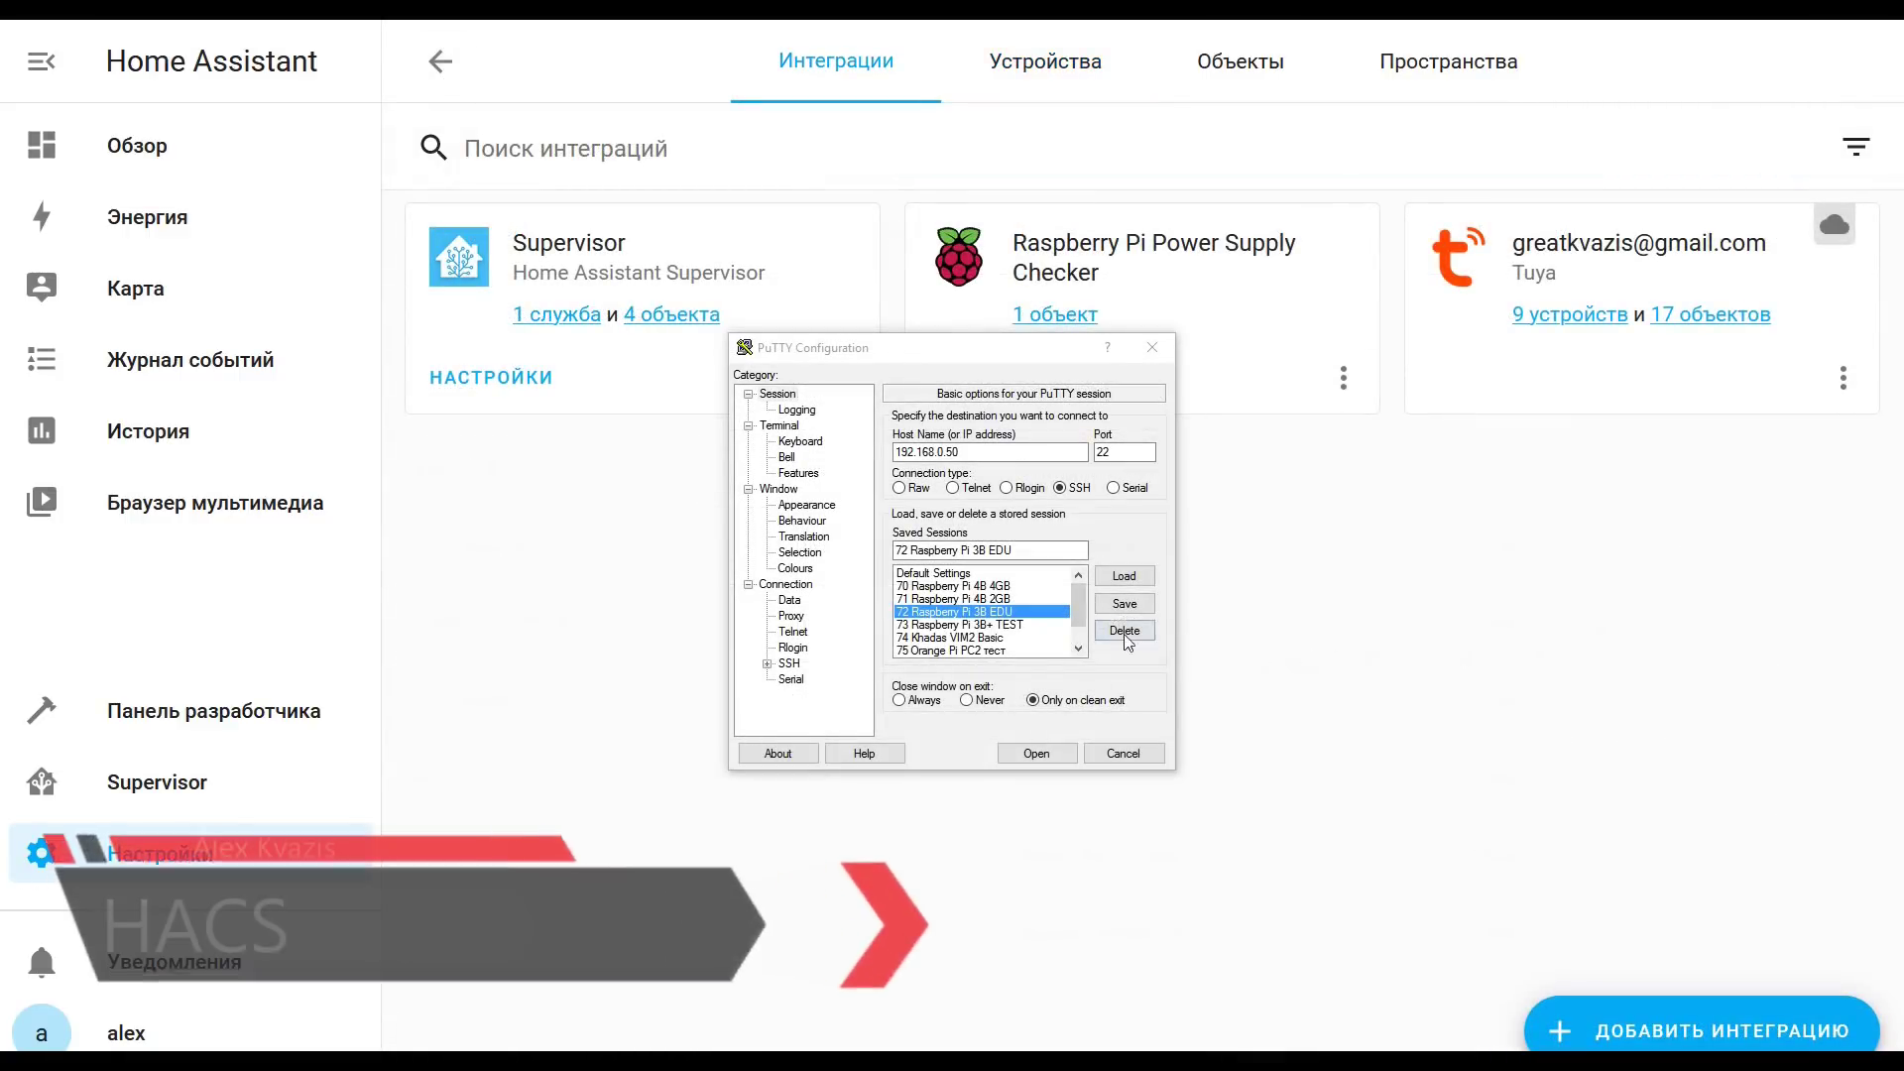
- In PuTTY, open the SSH session to 192.168.0.50 and log in with the account's username and password
{"action": "left_click", "coordinate": [1037, 753]}
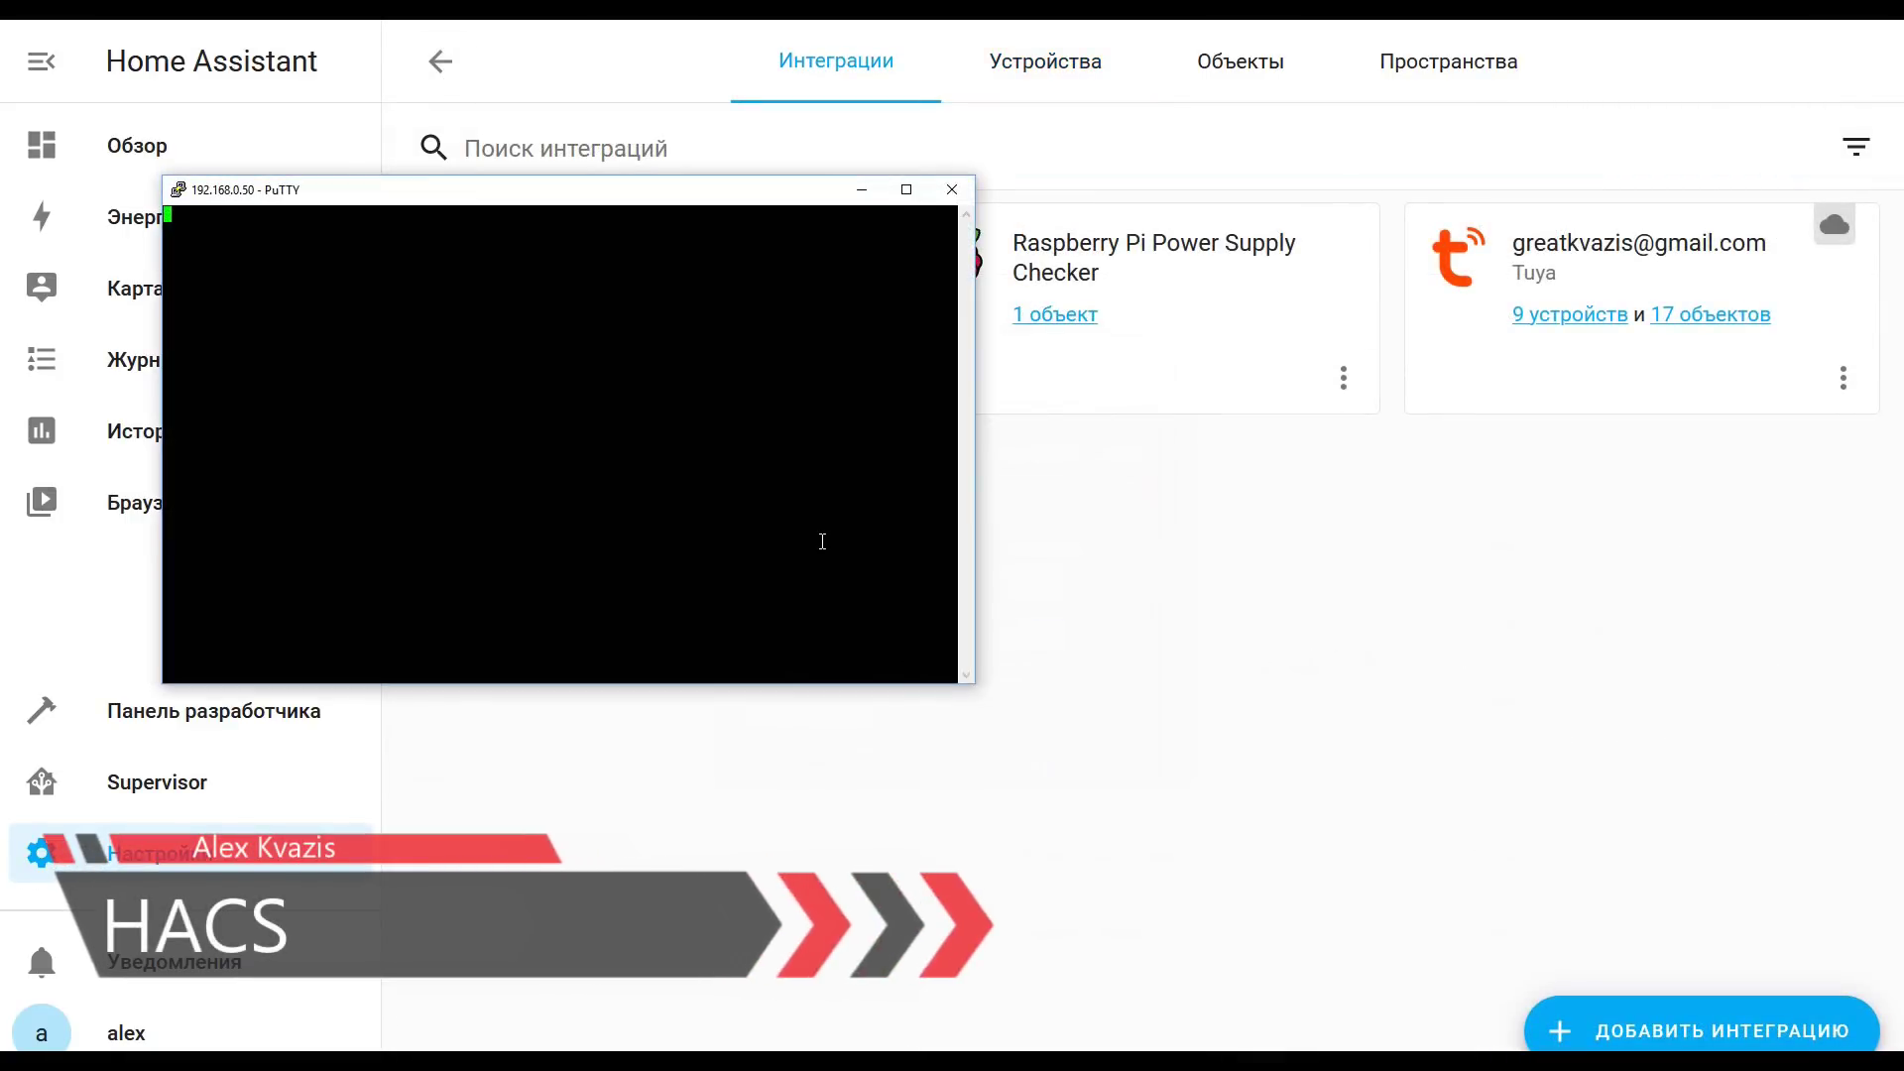
{"action": "type", "text": "alex"}
{"action": "key", "text": "Return"}
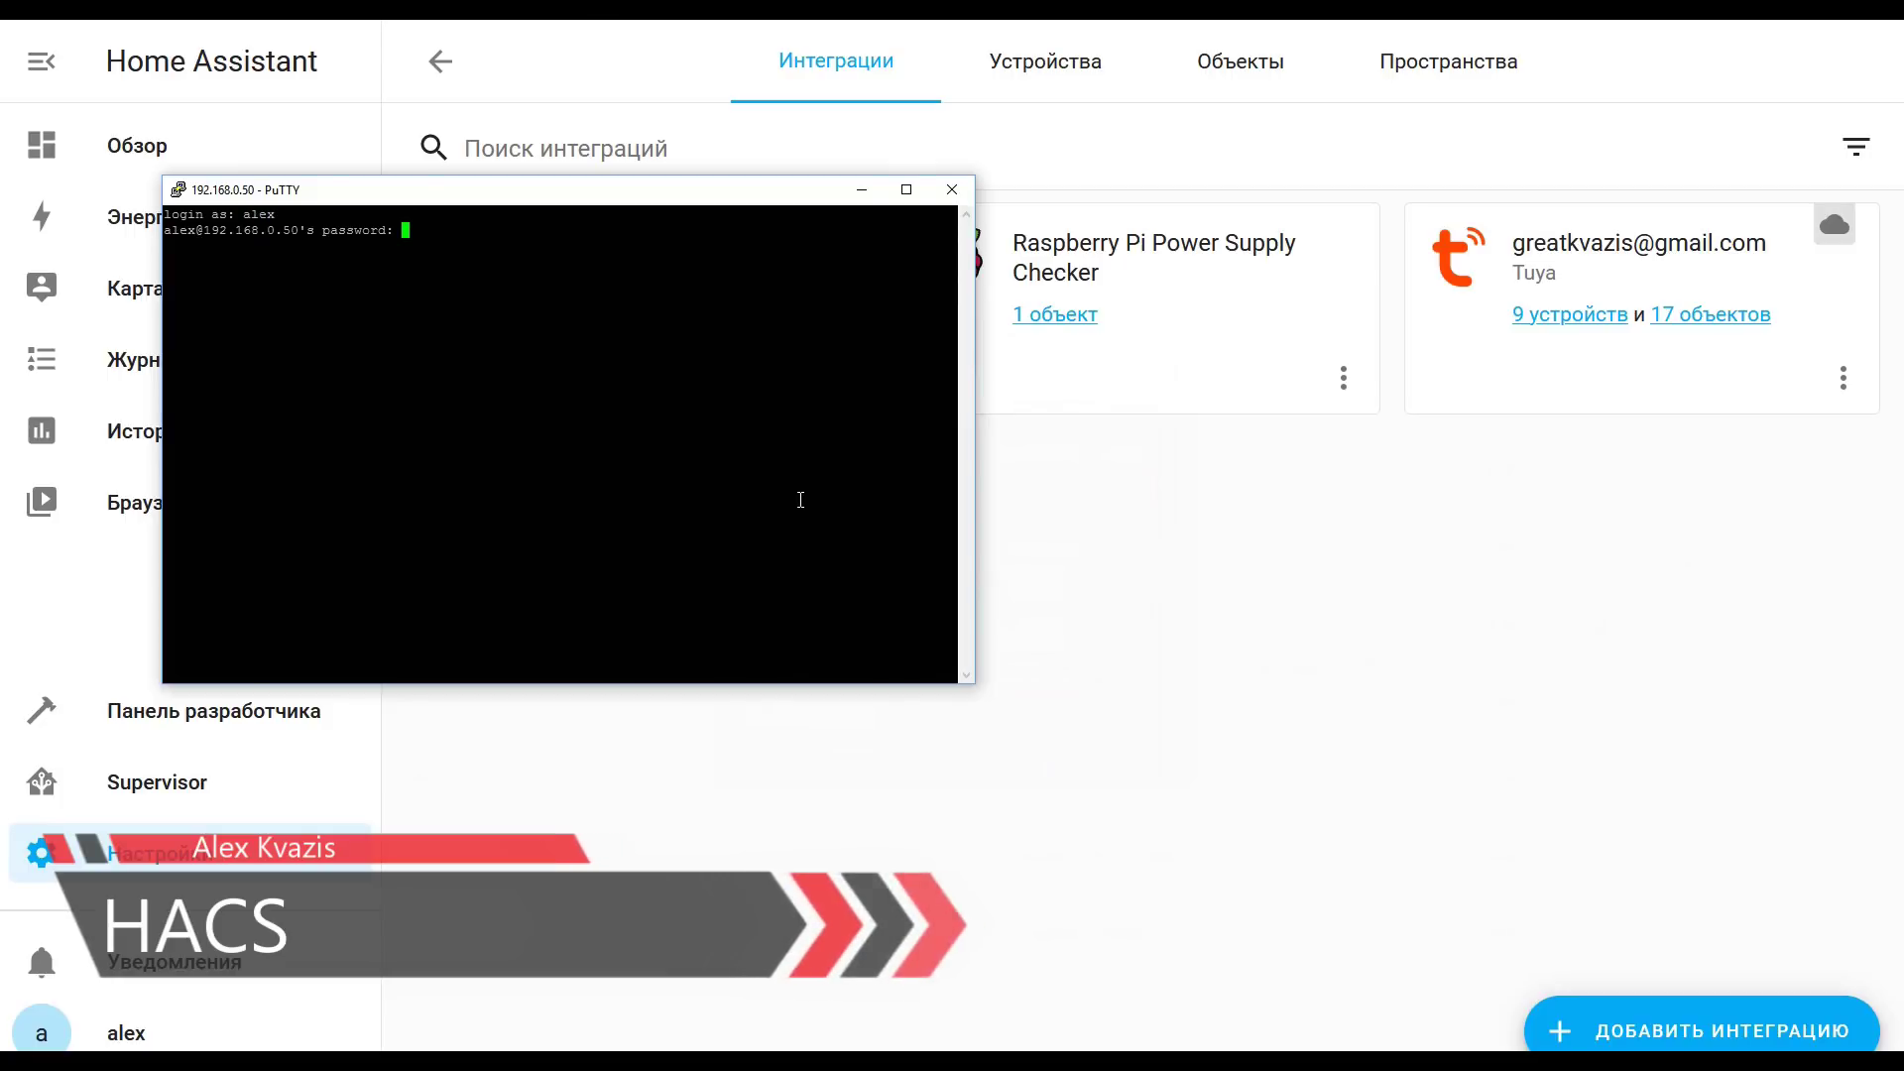
{"action": "key", "text": "Return"}
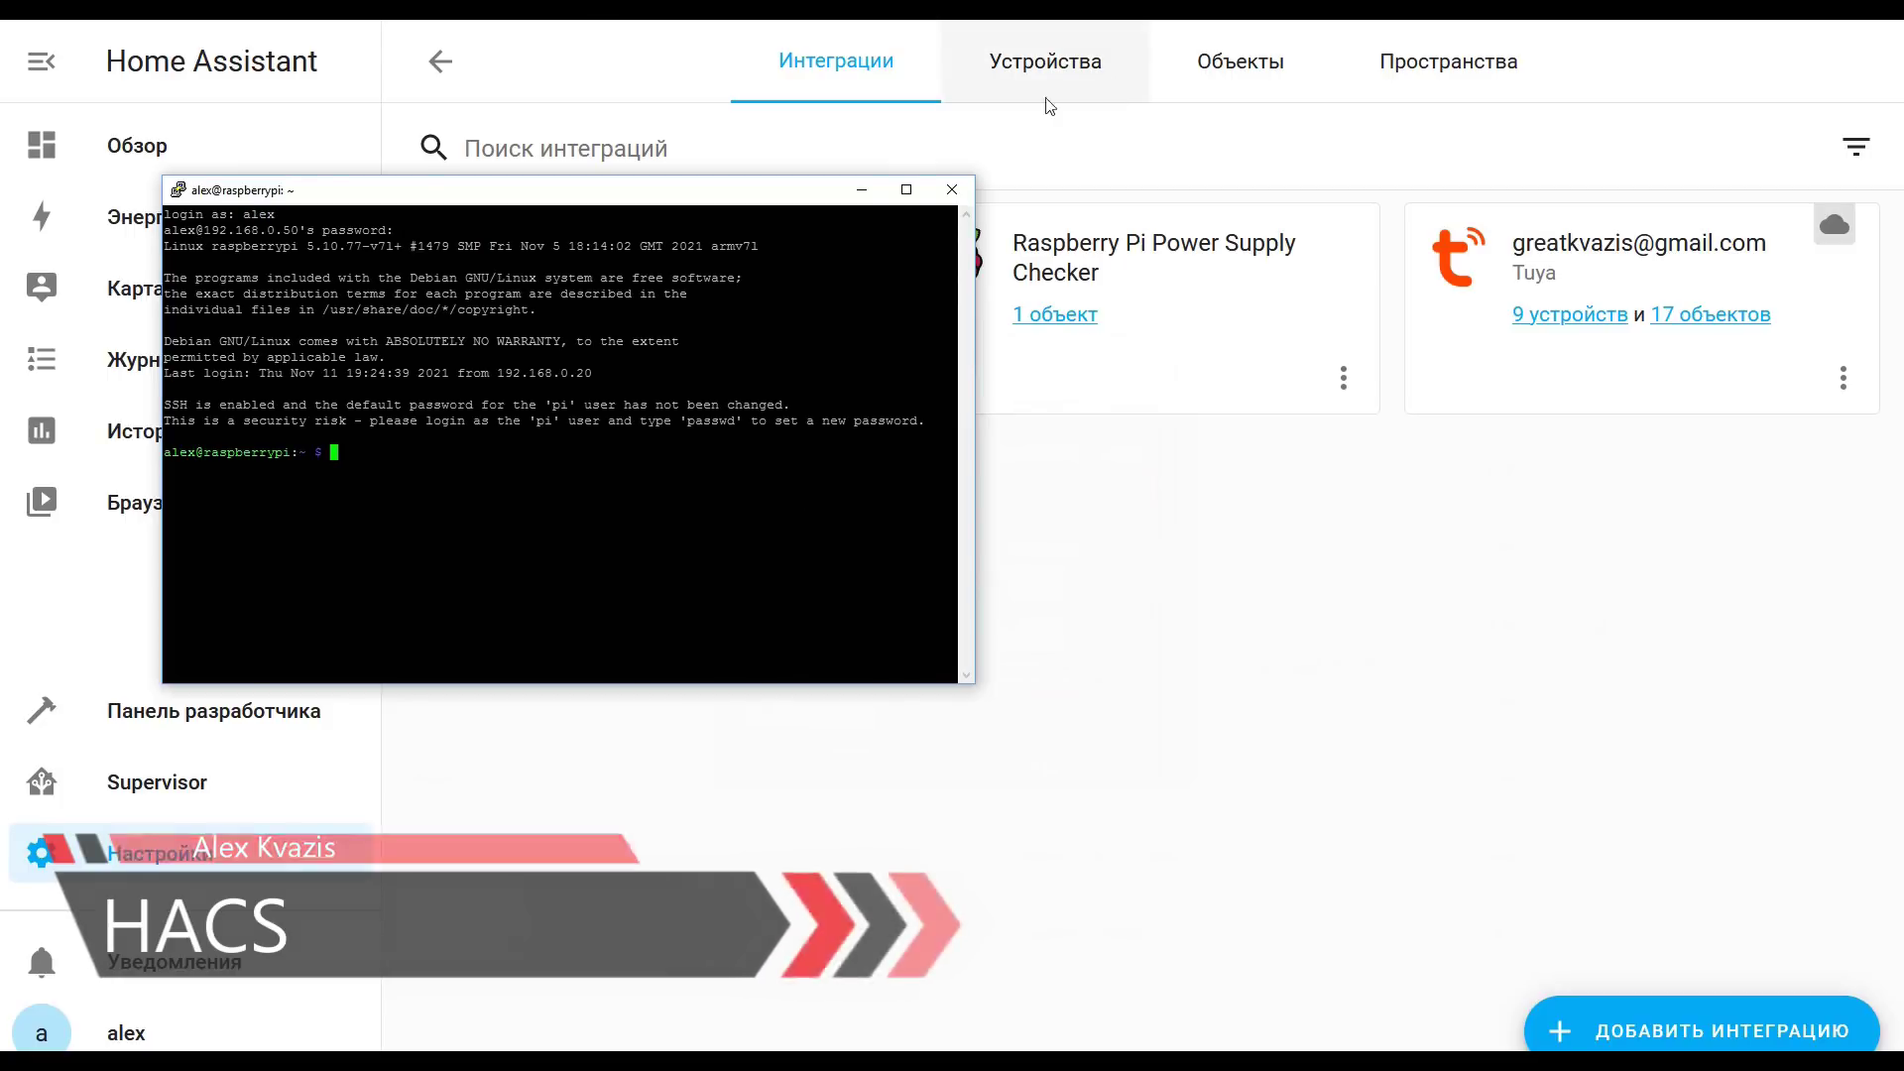
- Maximize the terminal window and start a root shell with sudo bash, entering the account password
{"action": "left_click", "coordinate": [907, 190]}
{"action": "type", "text": "sudo "}
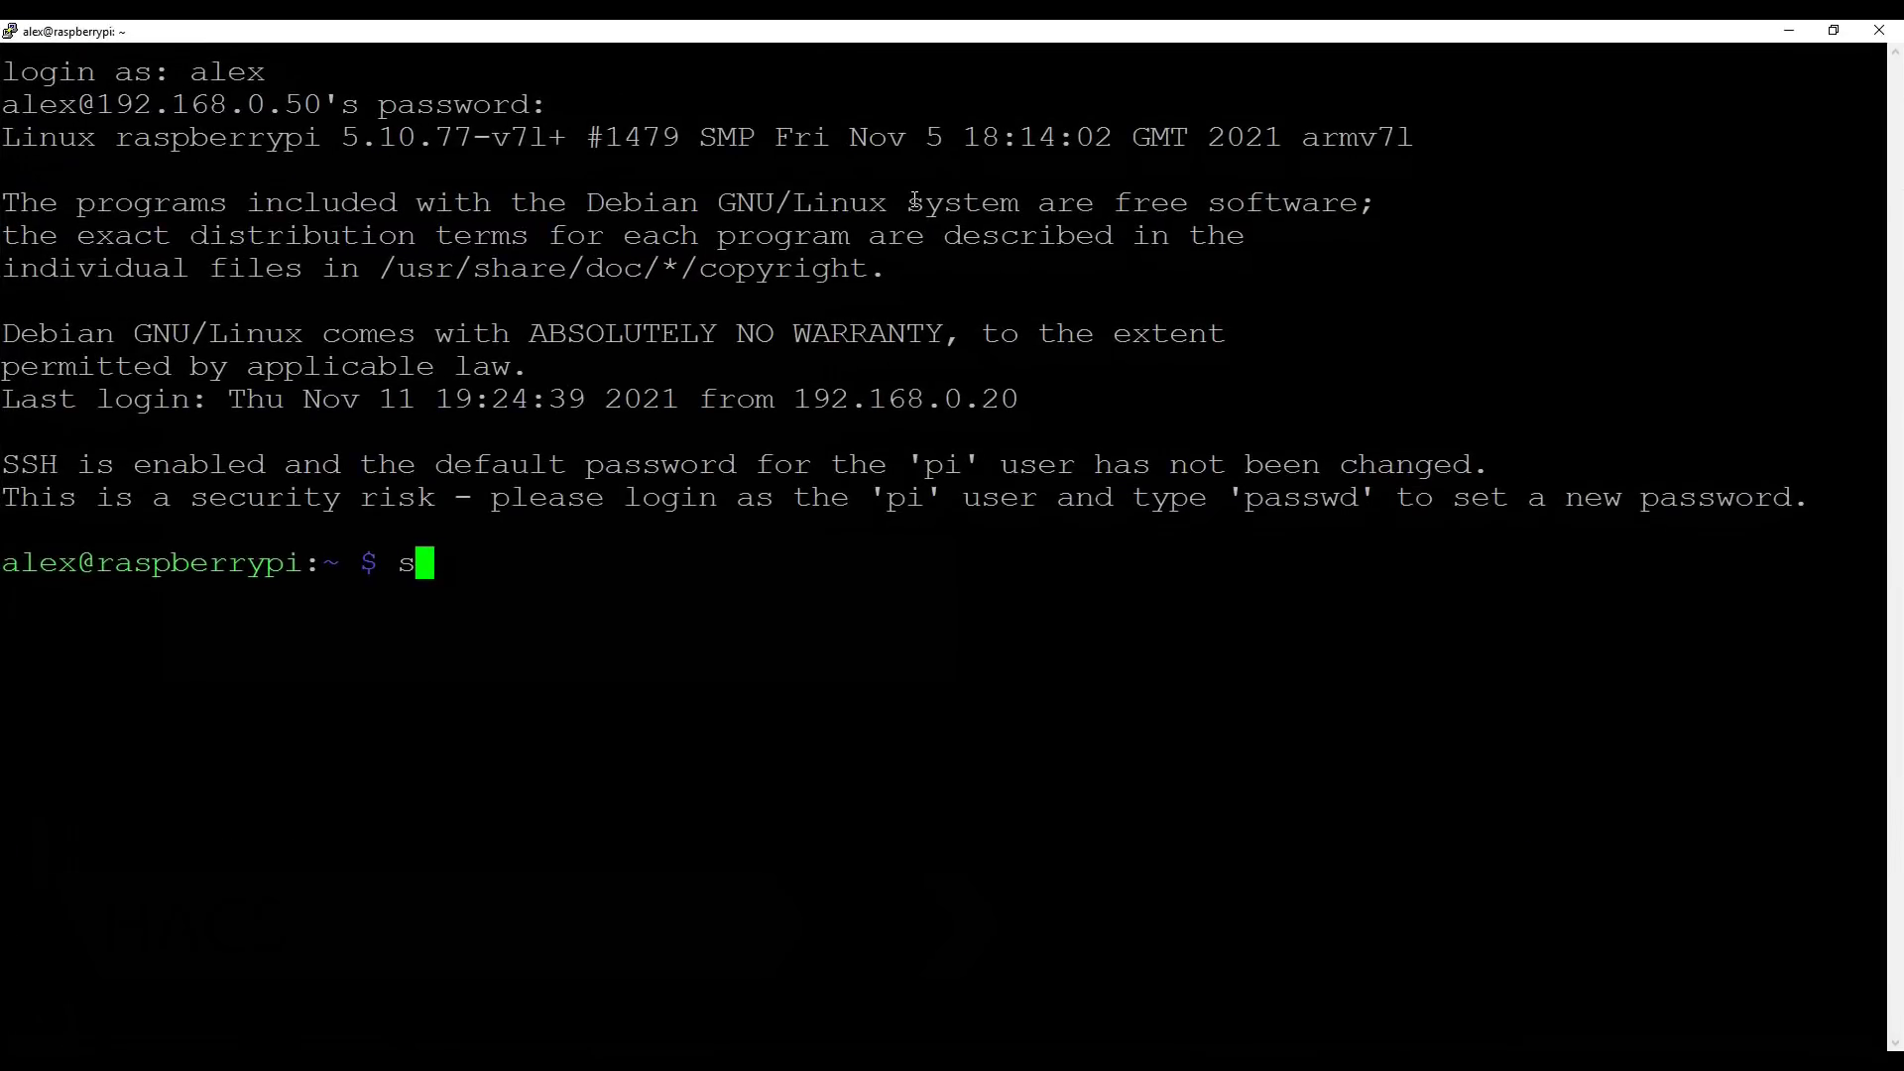
{"action": "type", "text": "bash"}
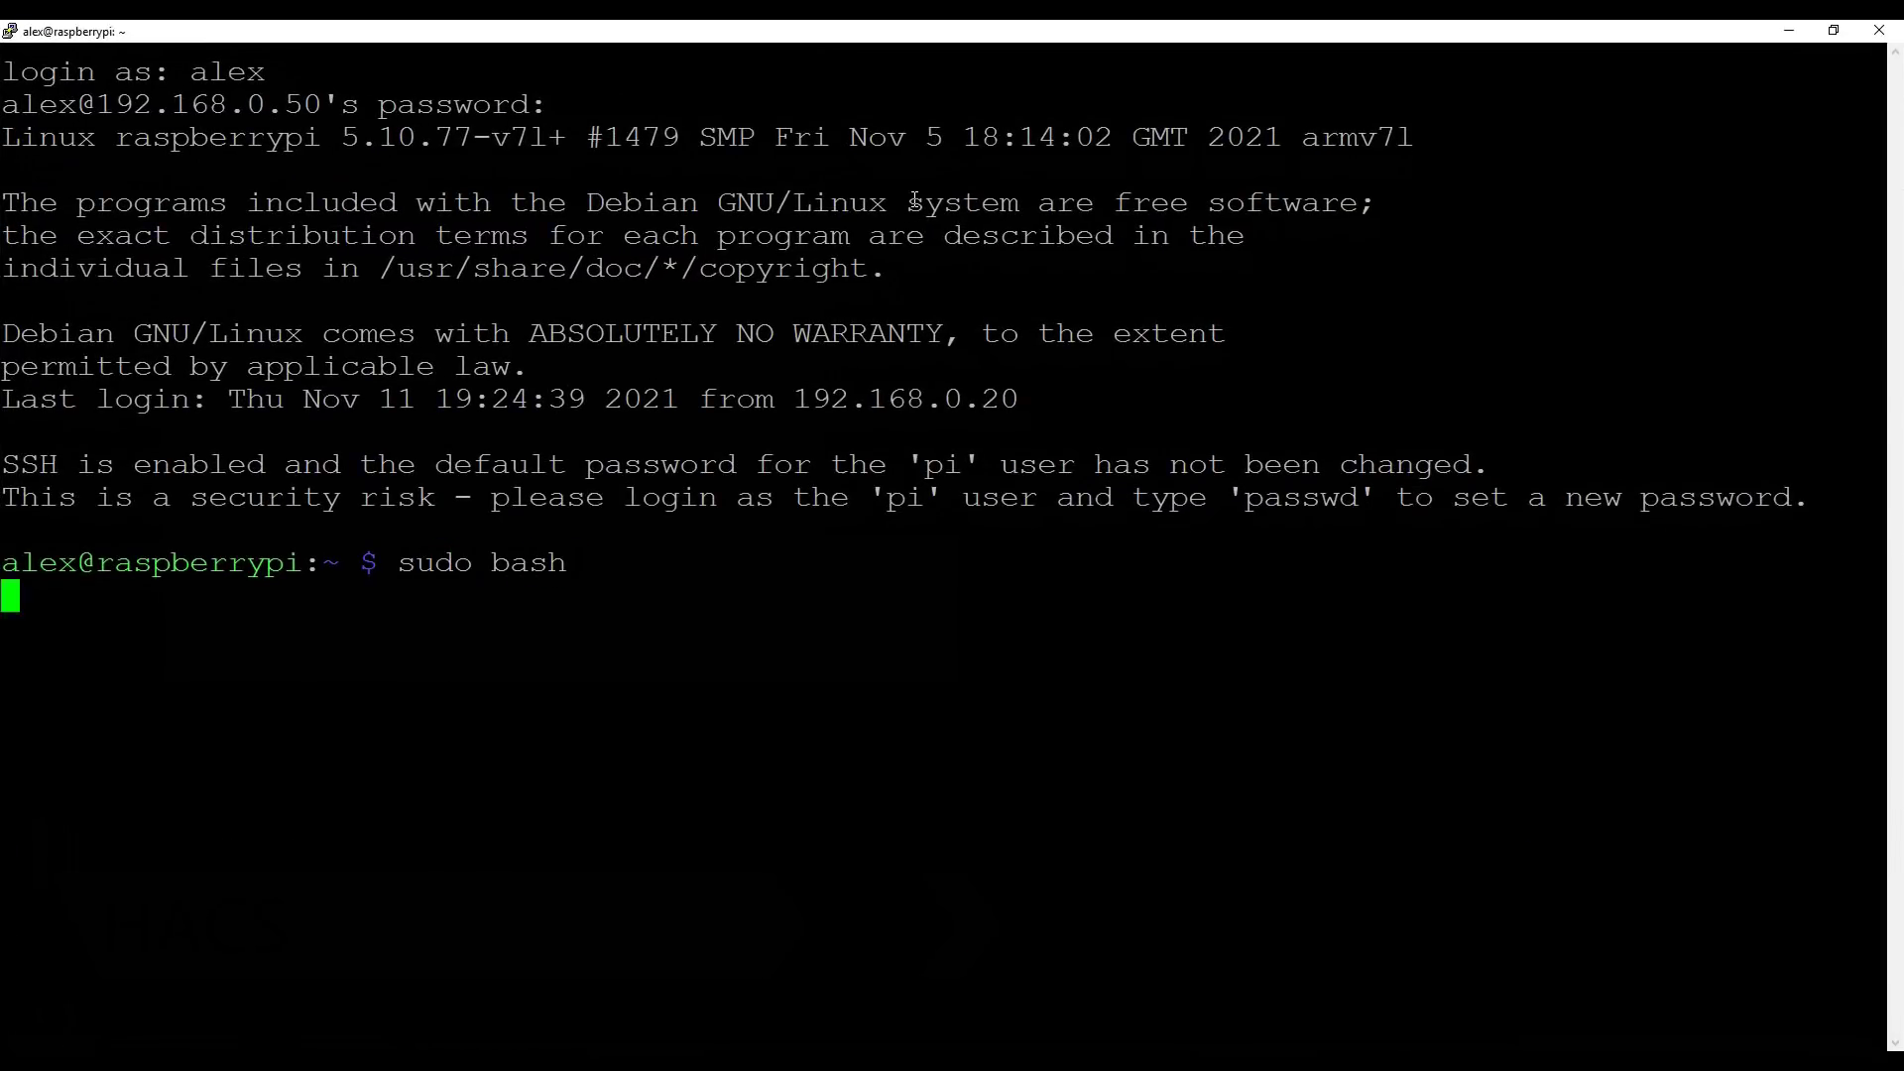
{"action": "key", "text": "Return"}
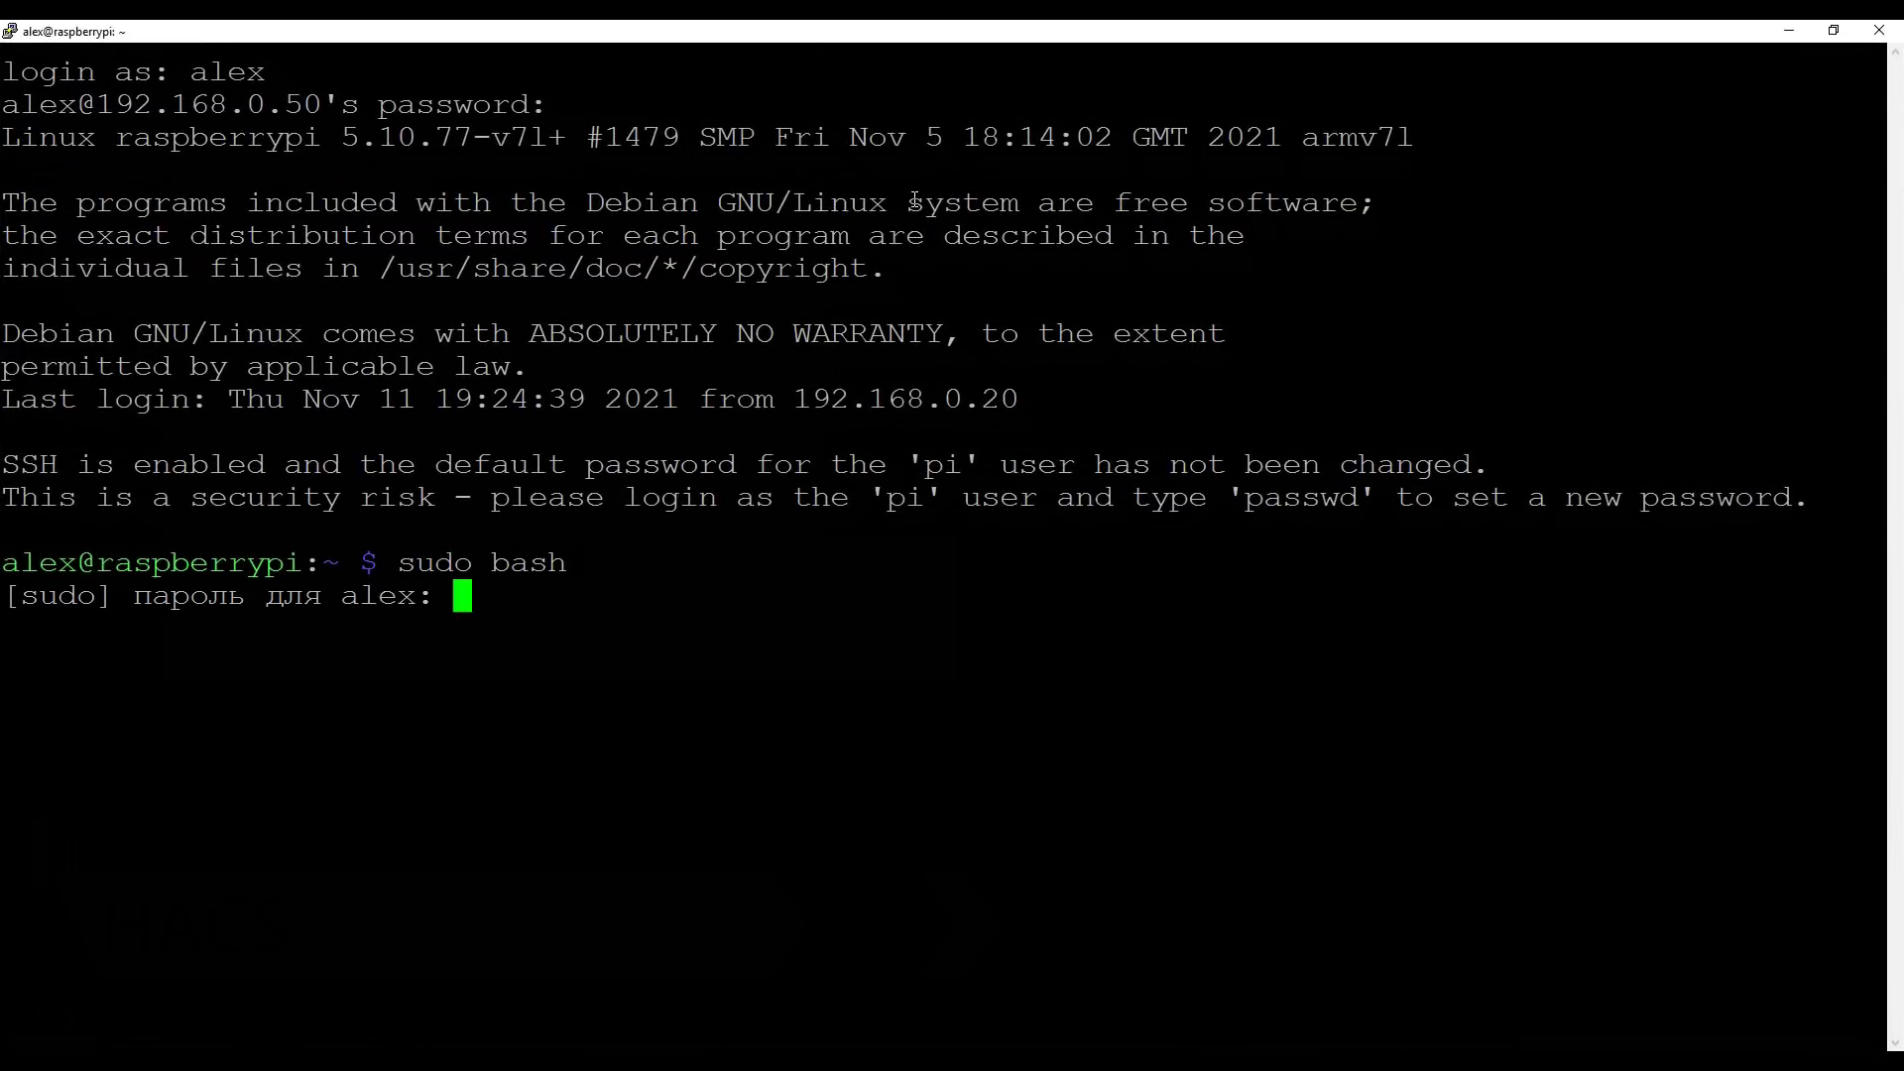
{"action": "key", "text": "Return"}
{"action": "right_click", "coordinate": [883, 514]}
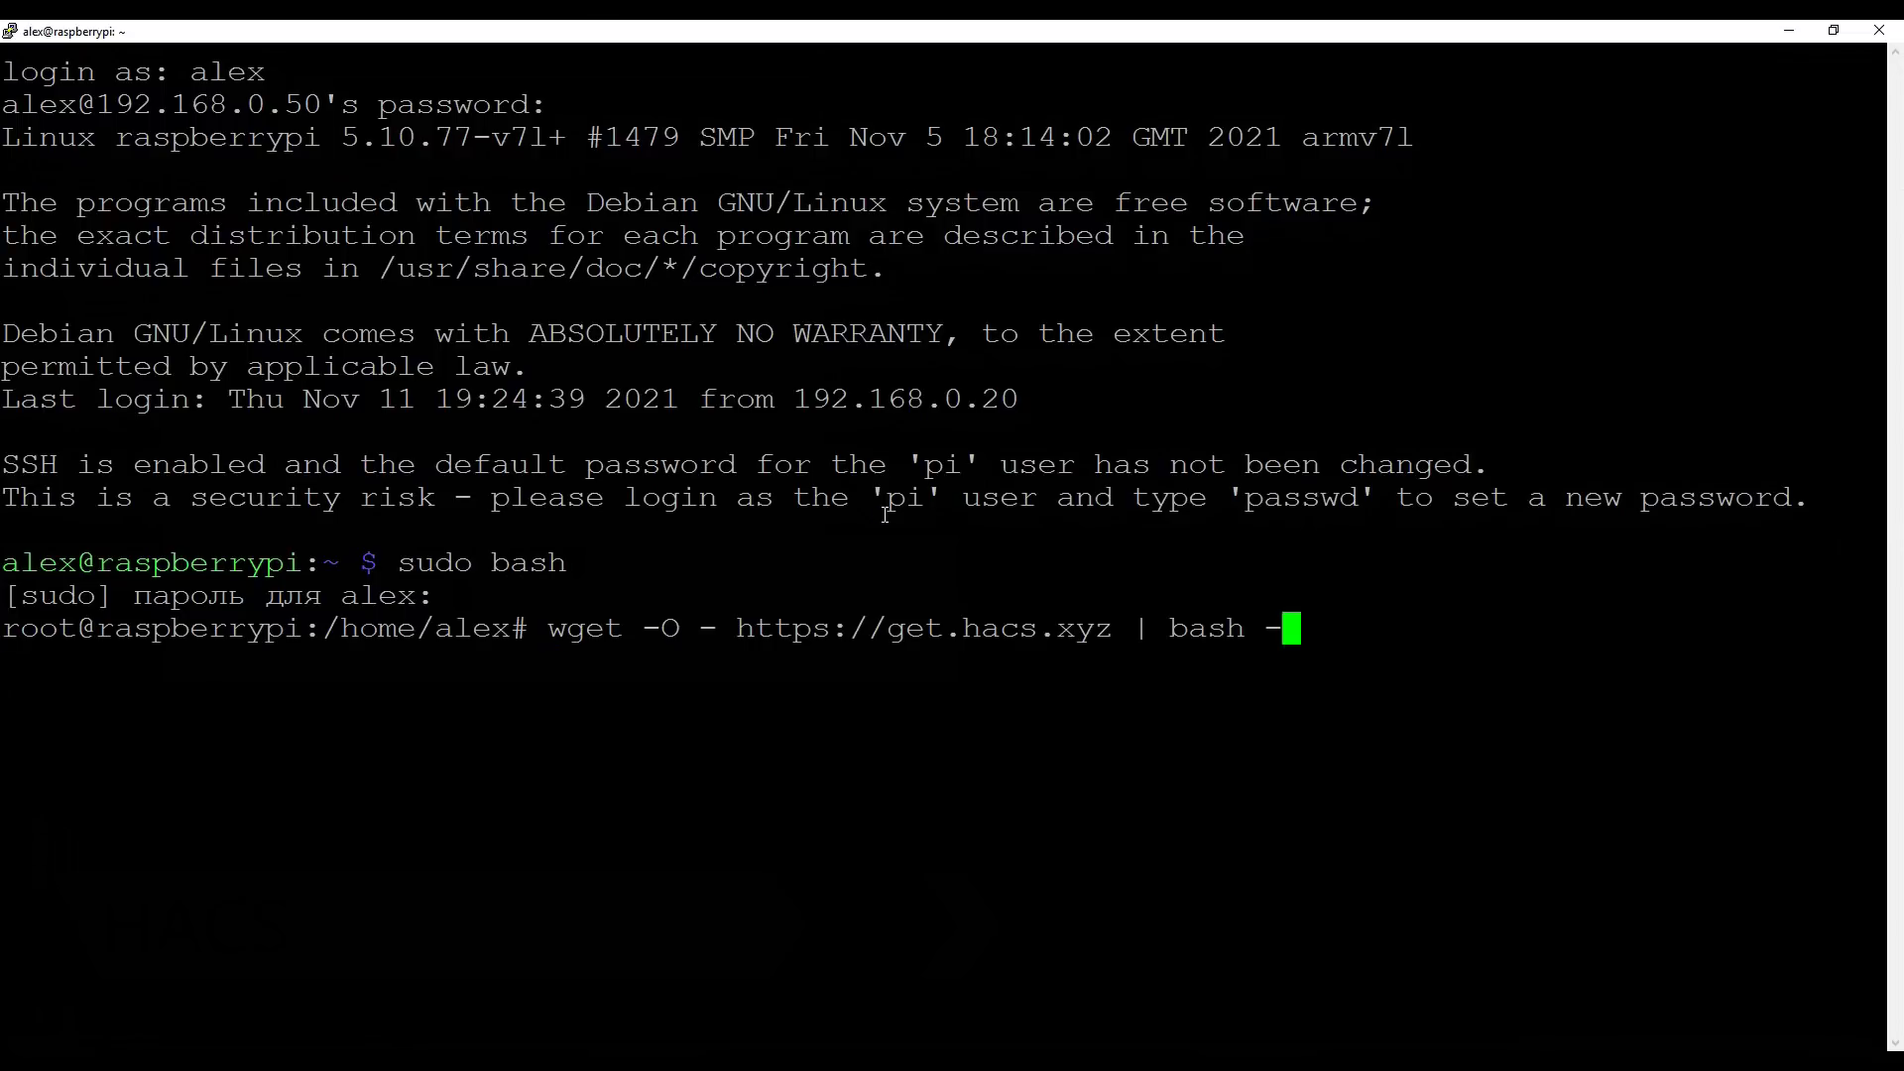
{"action": "key", "text": "Return"}
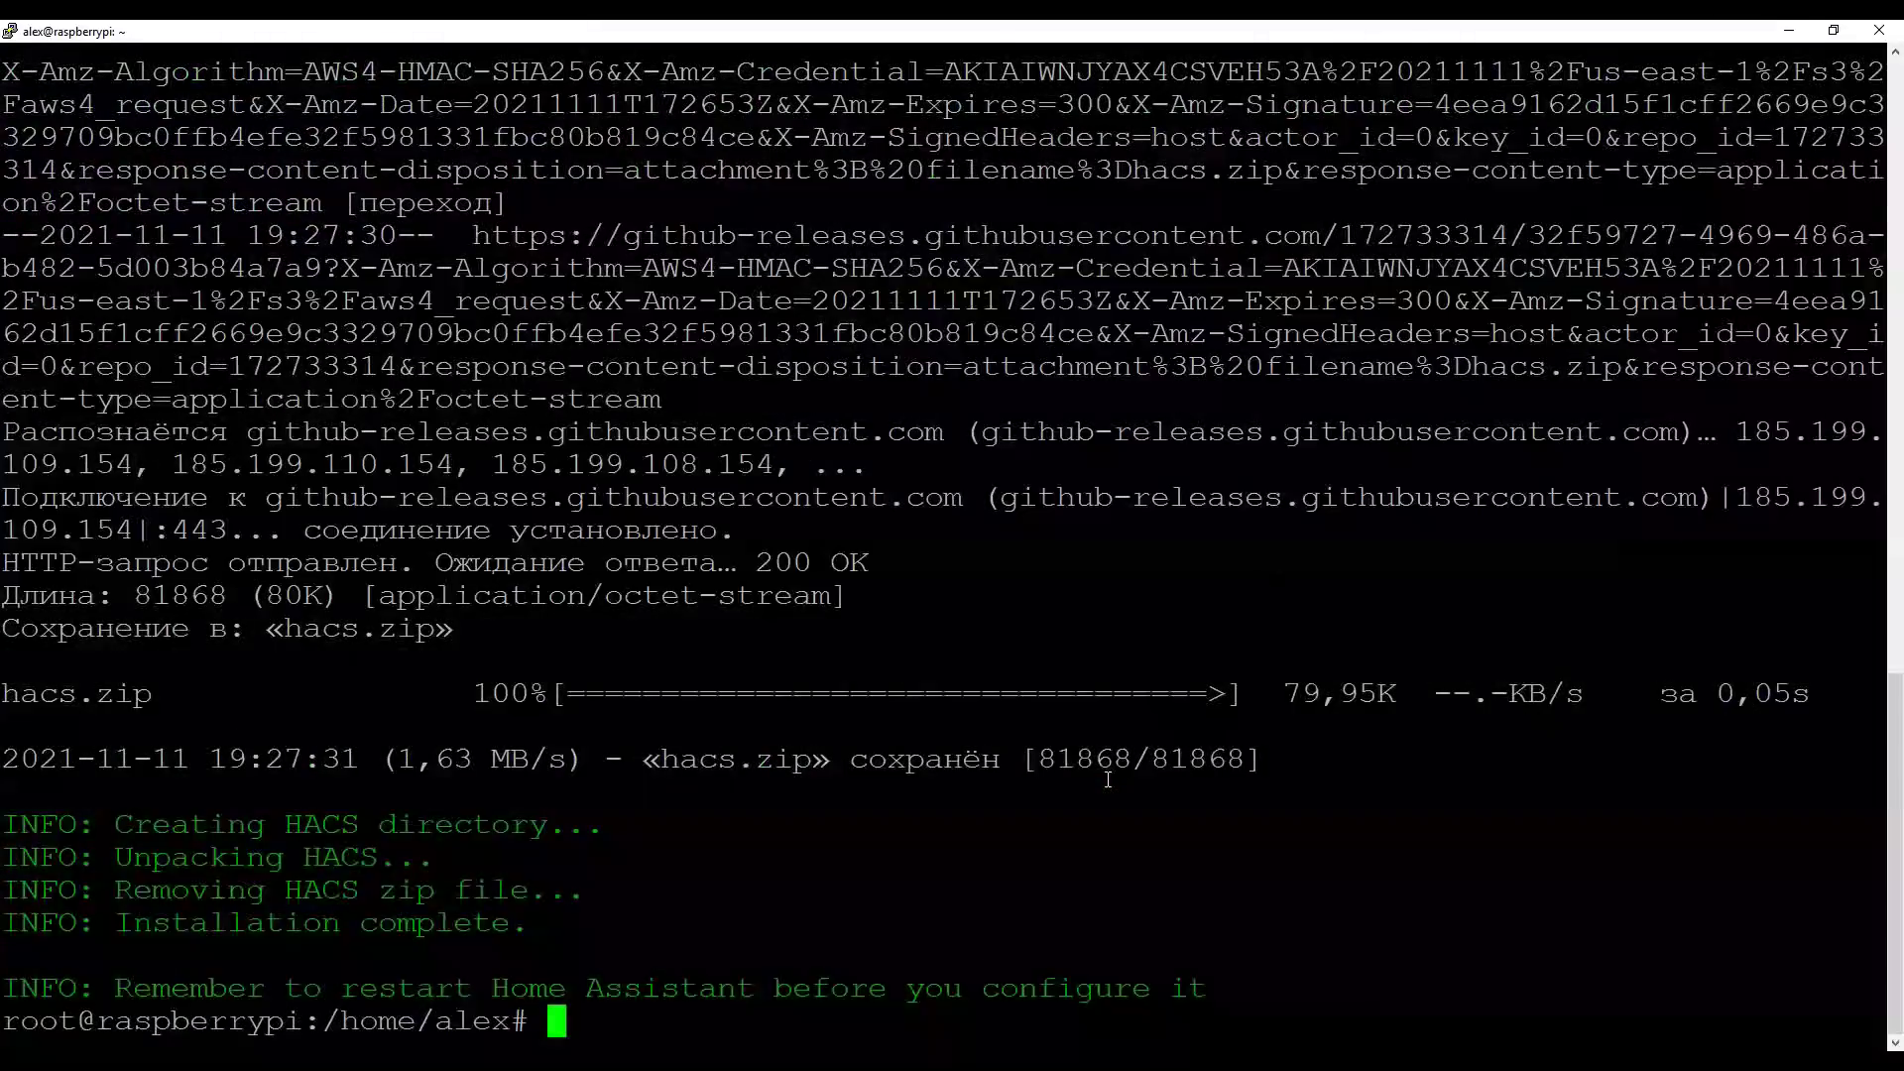
{"action": "left_click_drag", "start_coordinate": [123, 985], "coordinate": [1883, 989]}
{"action": "type", "text": "exit"}
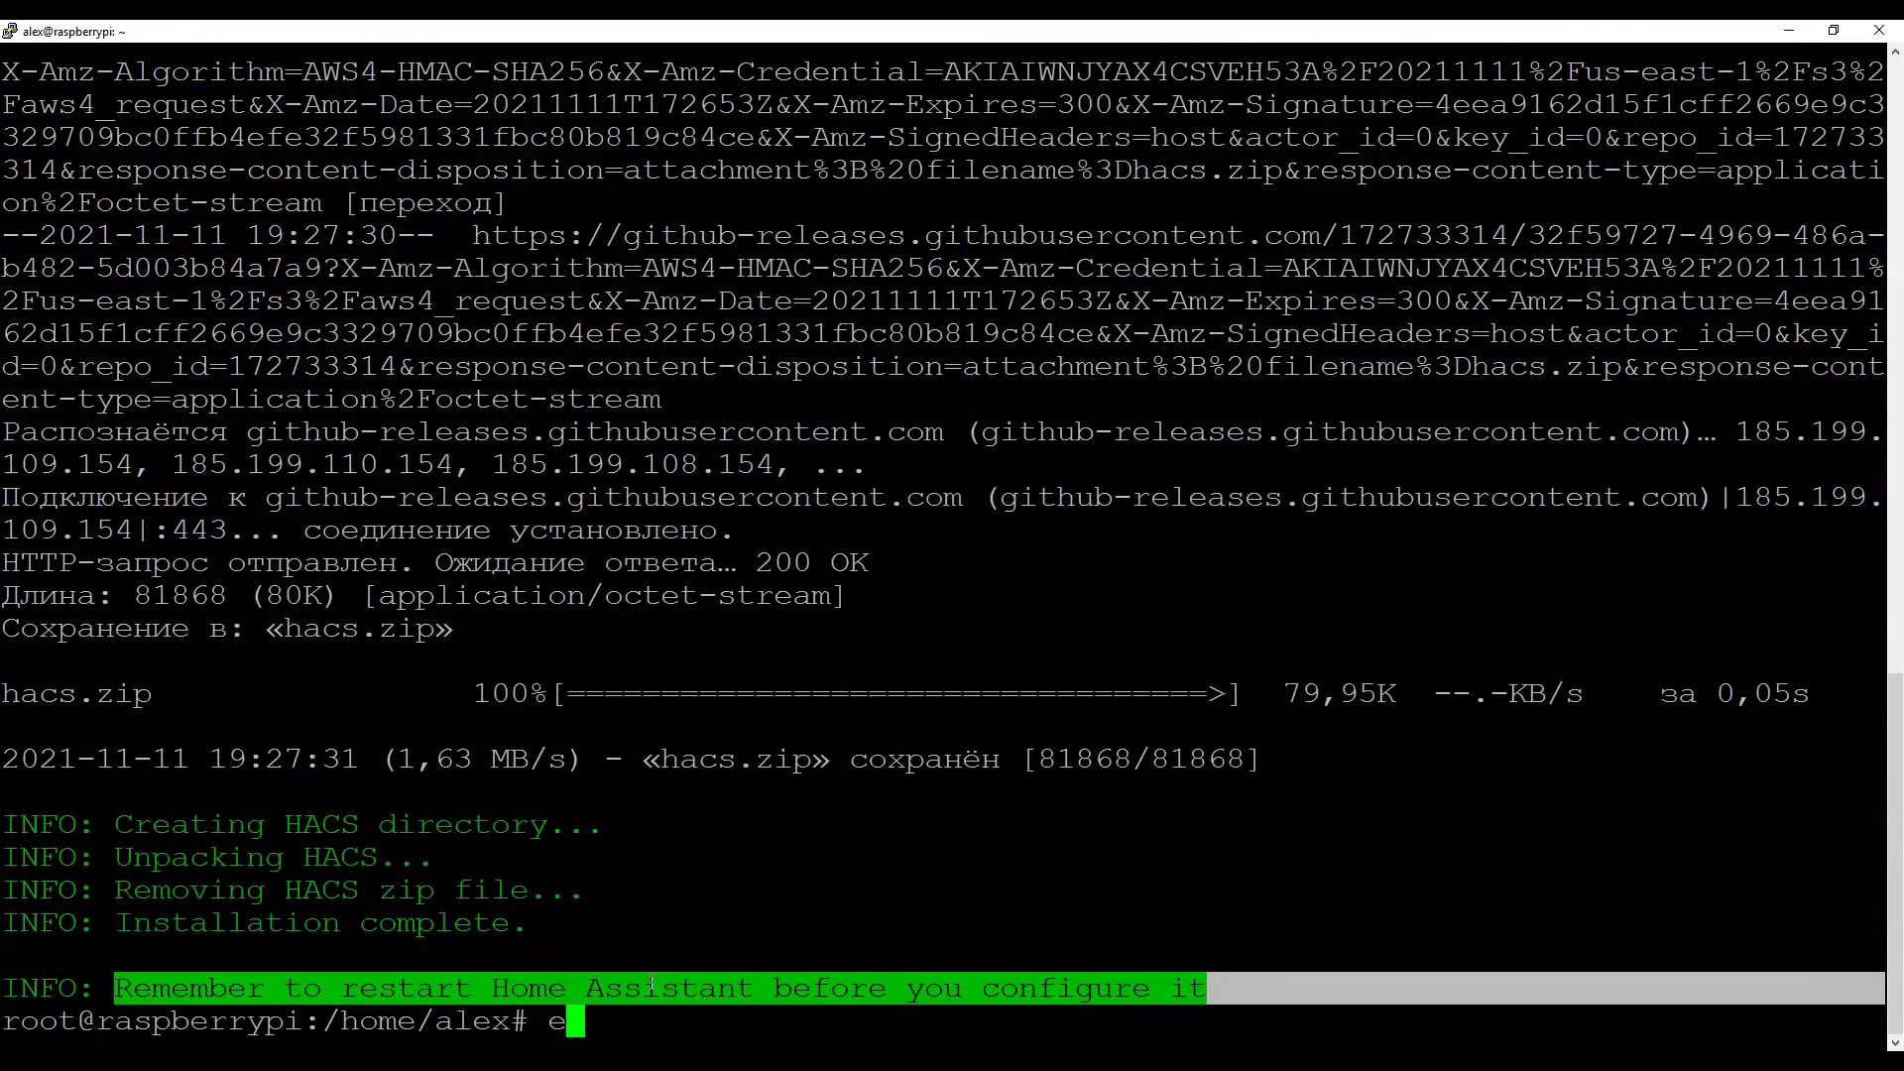
{"action": "key", "text": "Return"}
{"action": "type", "text": "exit"}
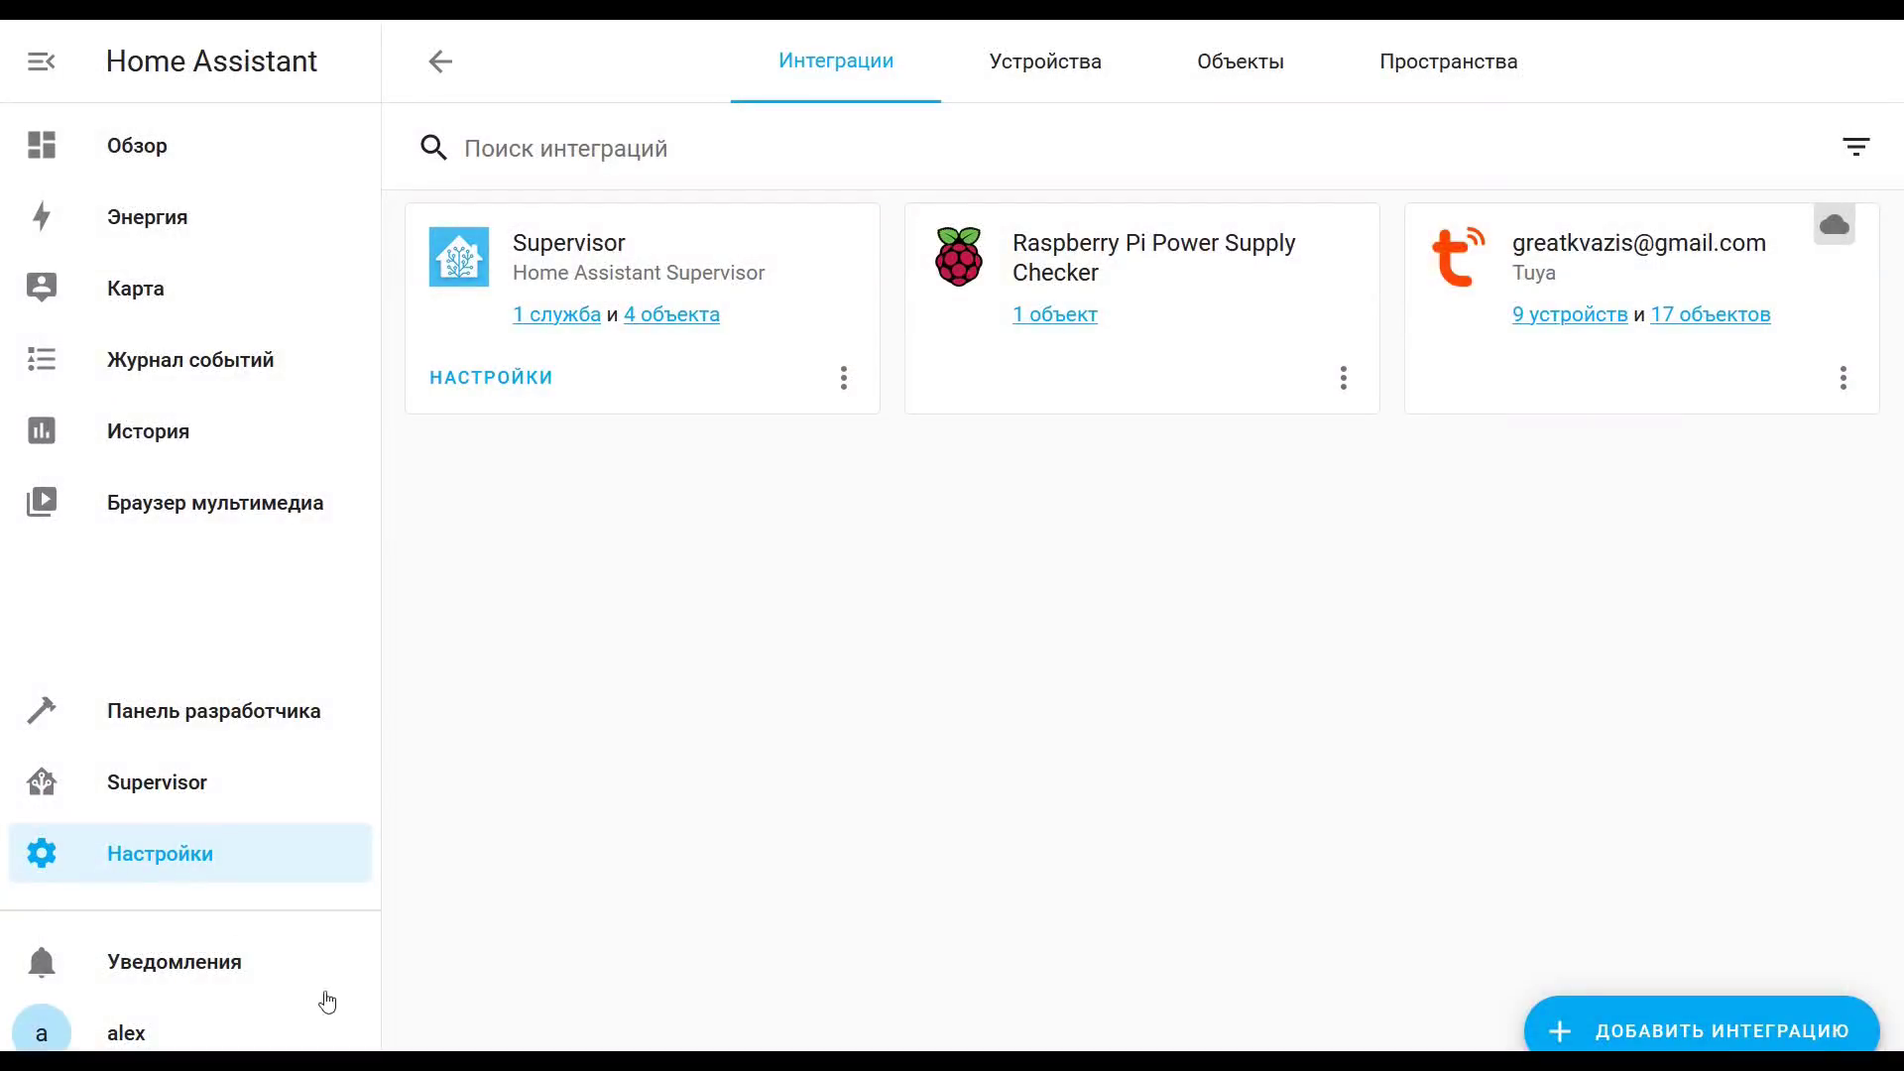
- Restart the Home Assistant server from its server management settings
{"action": "left_click", "coordinate": [212, 865]}
{"action": "scroll", "coordinate": [893, 739], "scroll_direction": "down", "scroll_amount": 10}
{"action": "scroll", "coordinate": [940, 742], "scroll_direction": "down", "scroll_amount": 3}
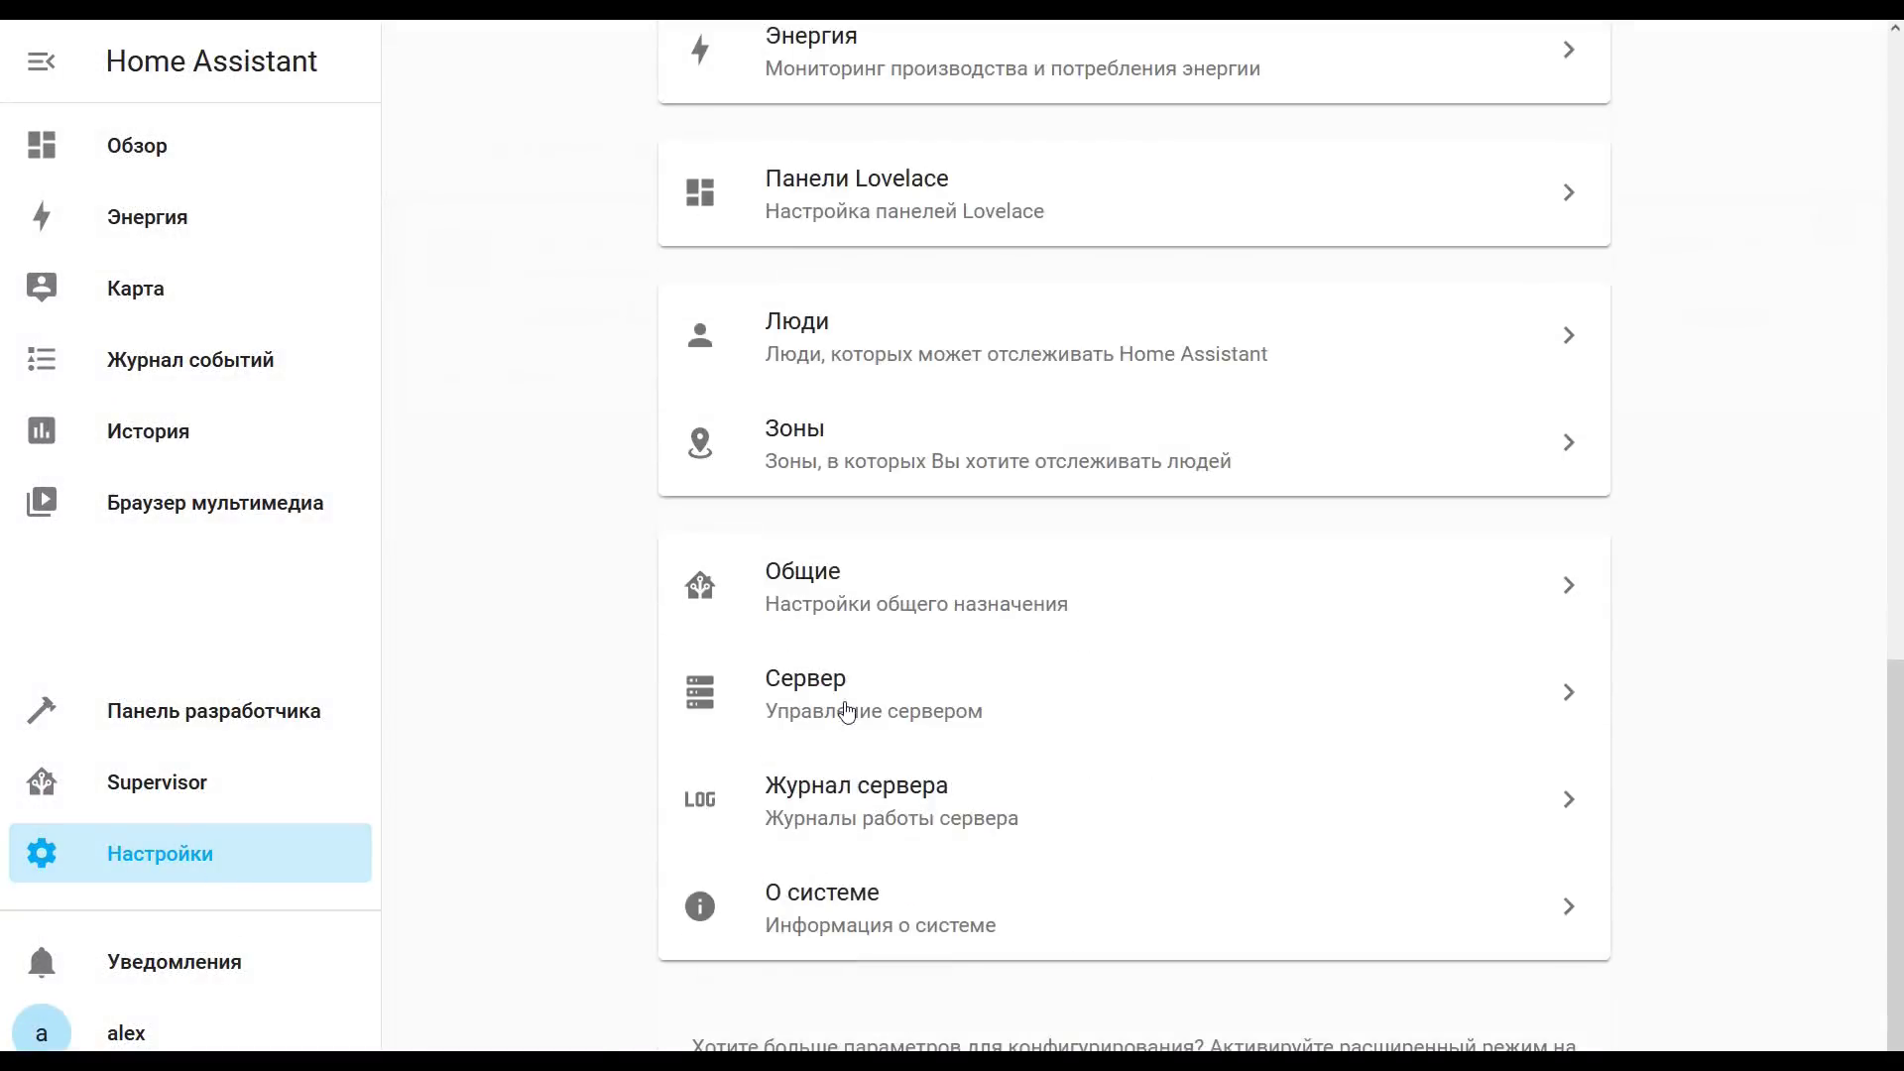
{"action": "left_click", "coordinate": [848, 706]}
{"action": "left_click", "coordinate": [793, 478]}
{"action": "left_click", "coordinate": [1233, 688]}
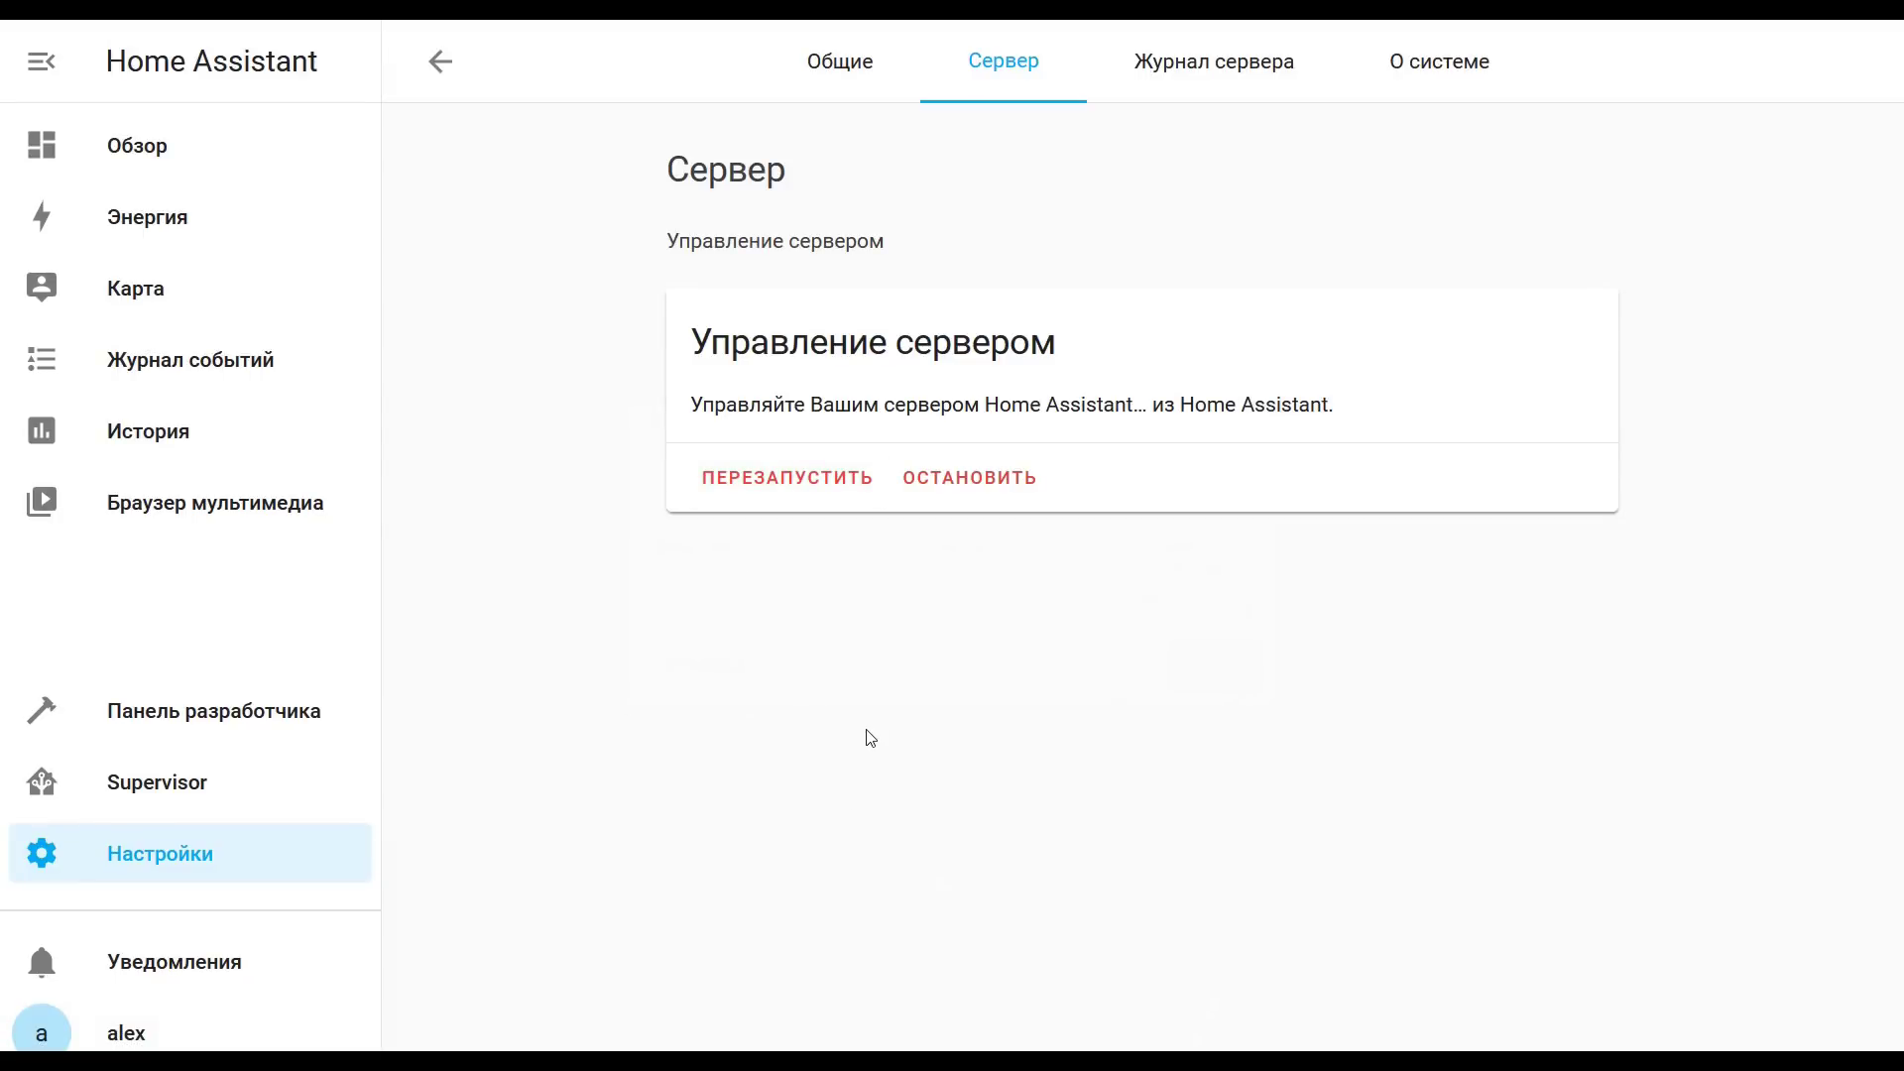
- Start adding a new integration in Home Assistant, search for "ha" and choose HACS
{"action": "left_click", "coordinate": [235, 857]}
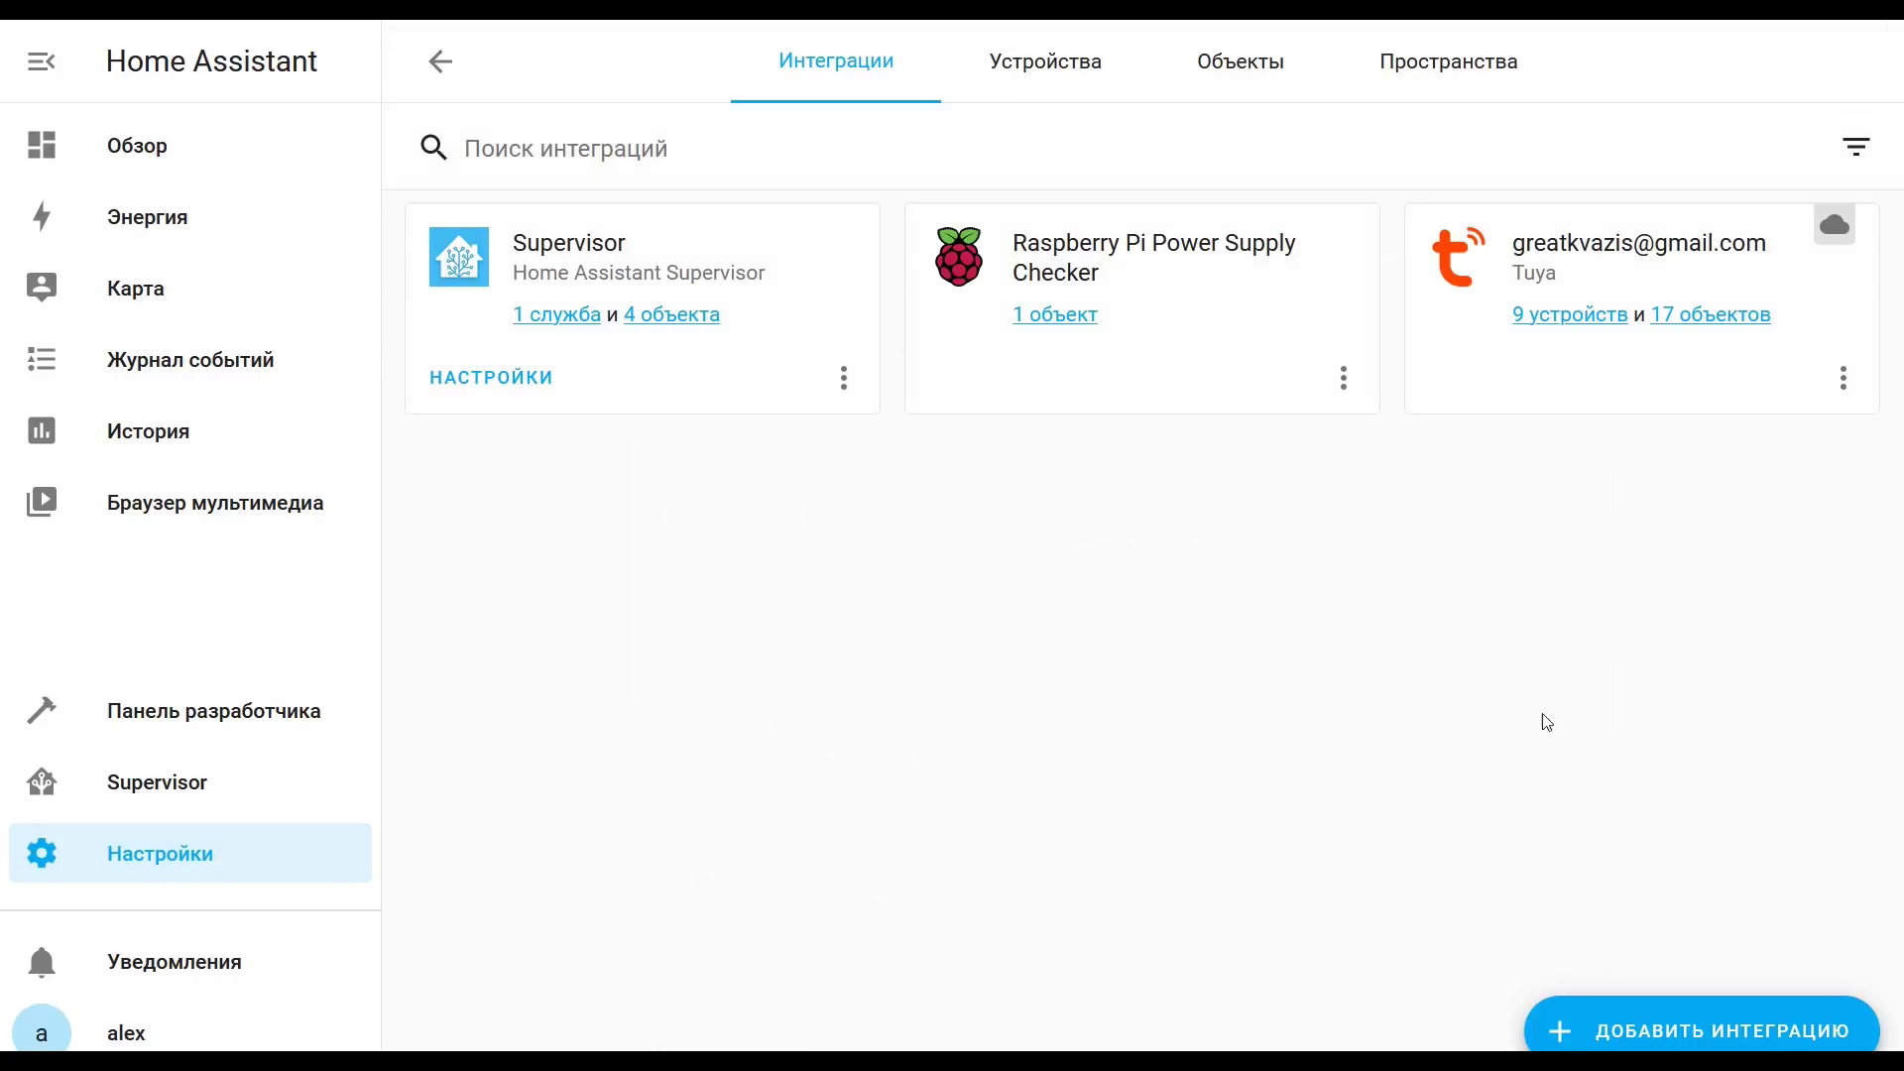
{"action": "left_click", "coordinate": [1729, 1032]}
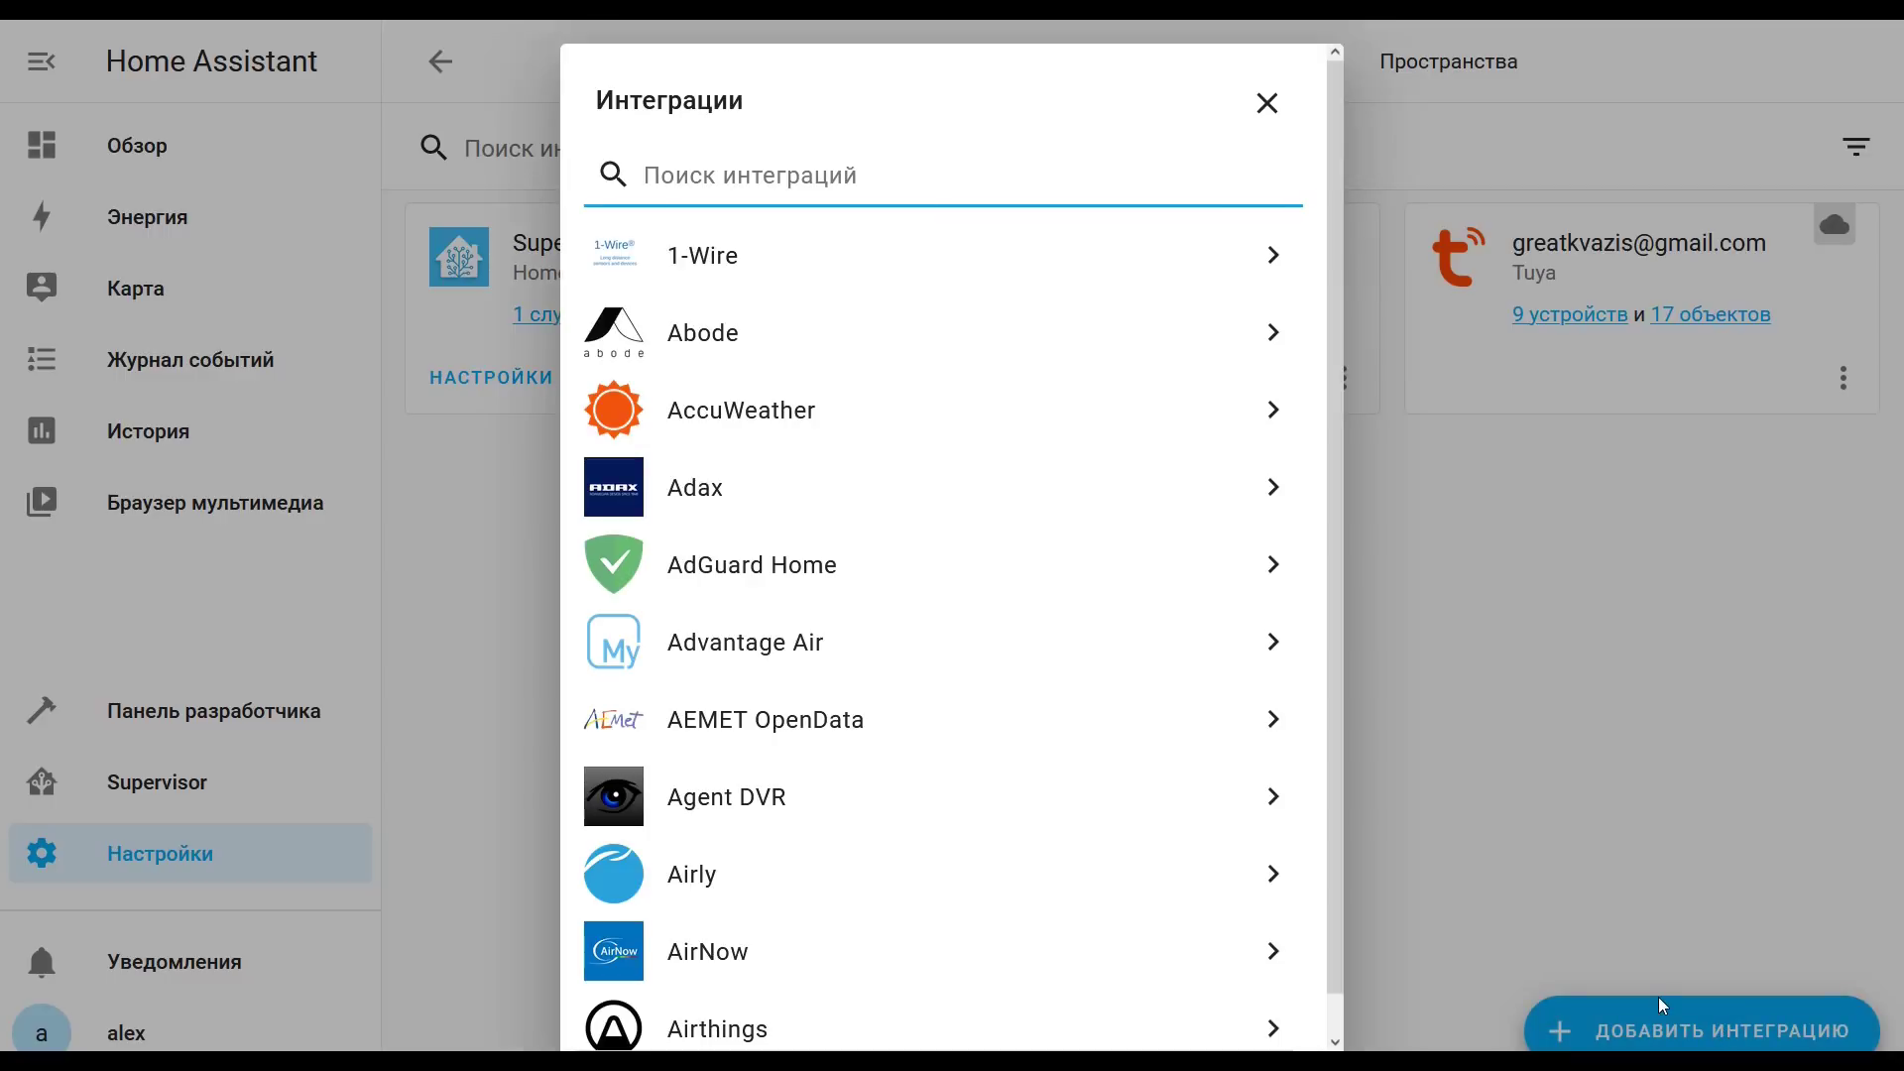
{"action": "type", "text": "ha"}
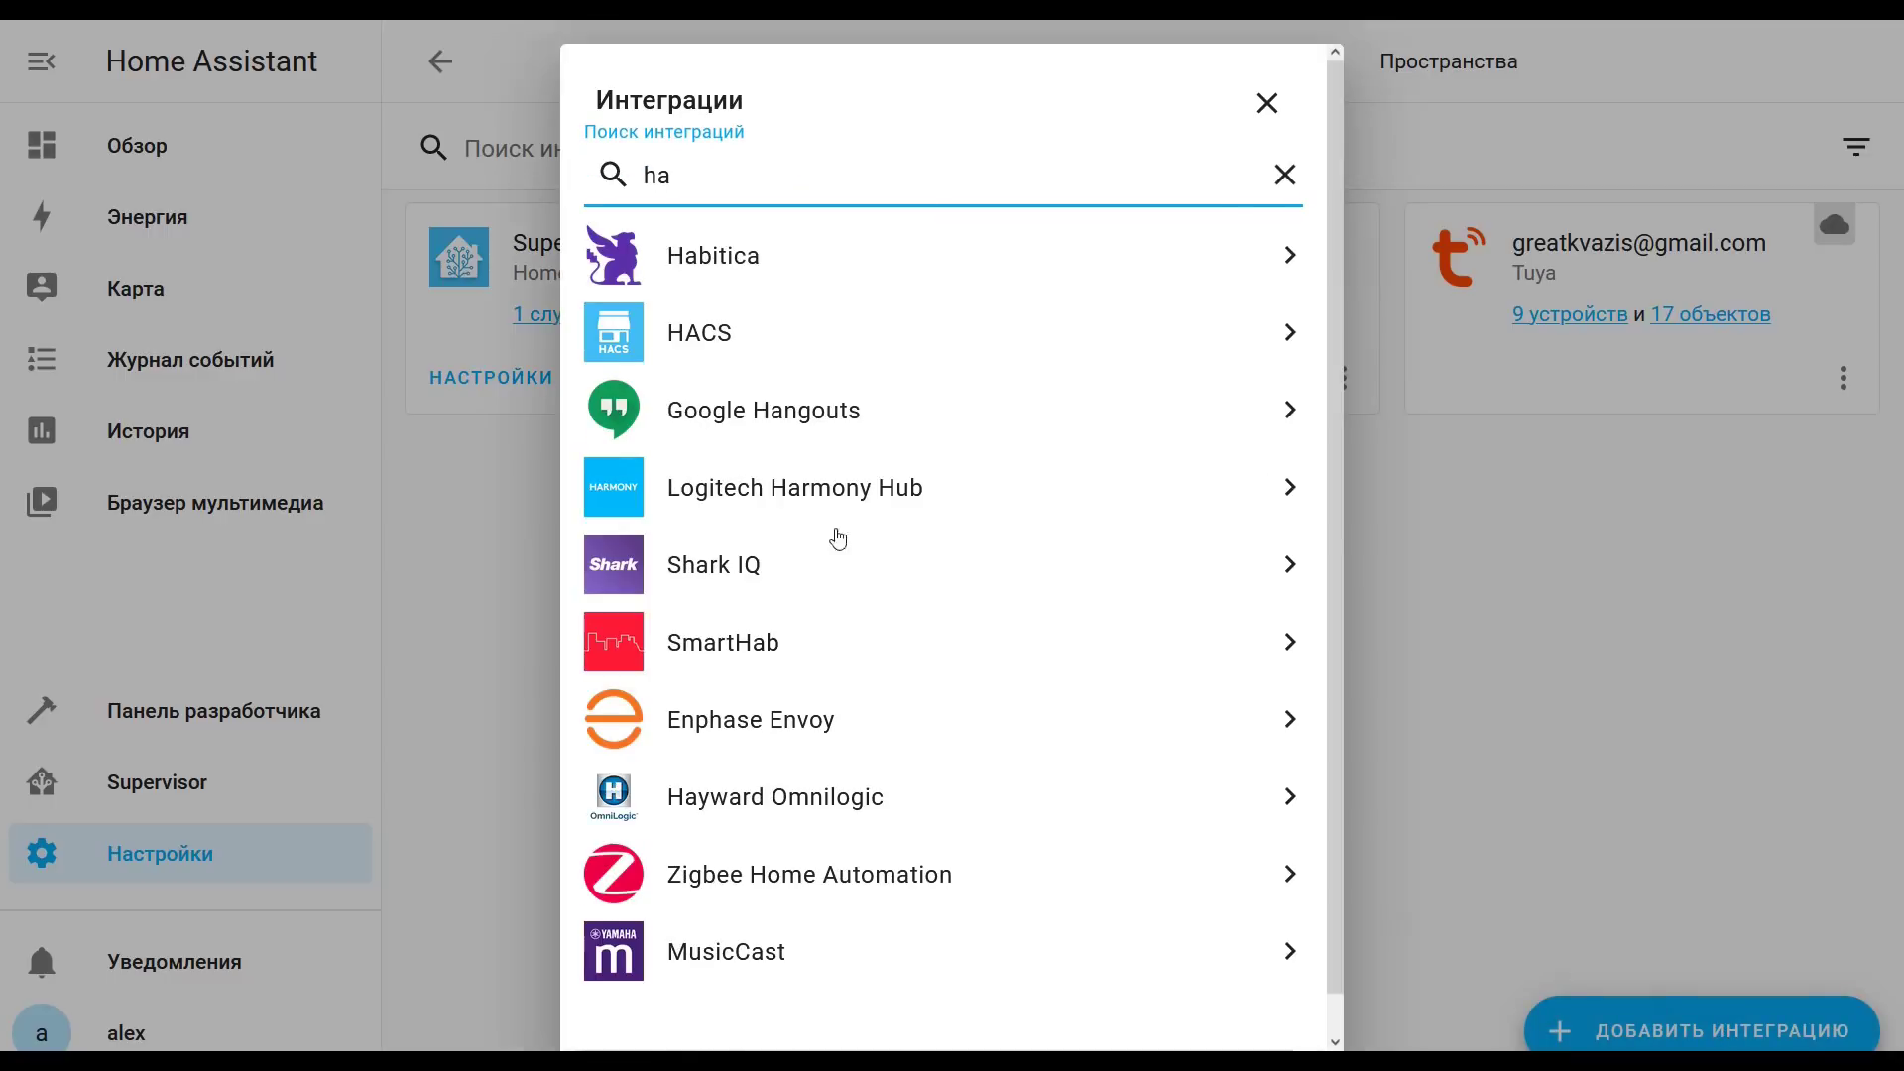
{"action": "left_click", "coordinate": [833, 335]}
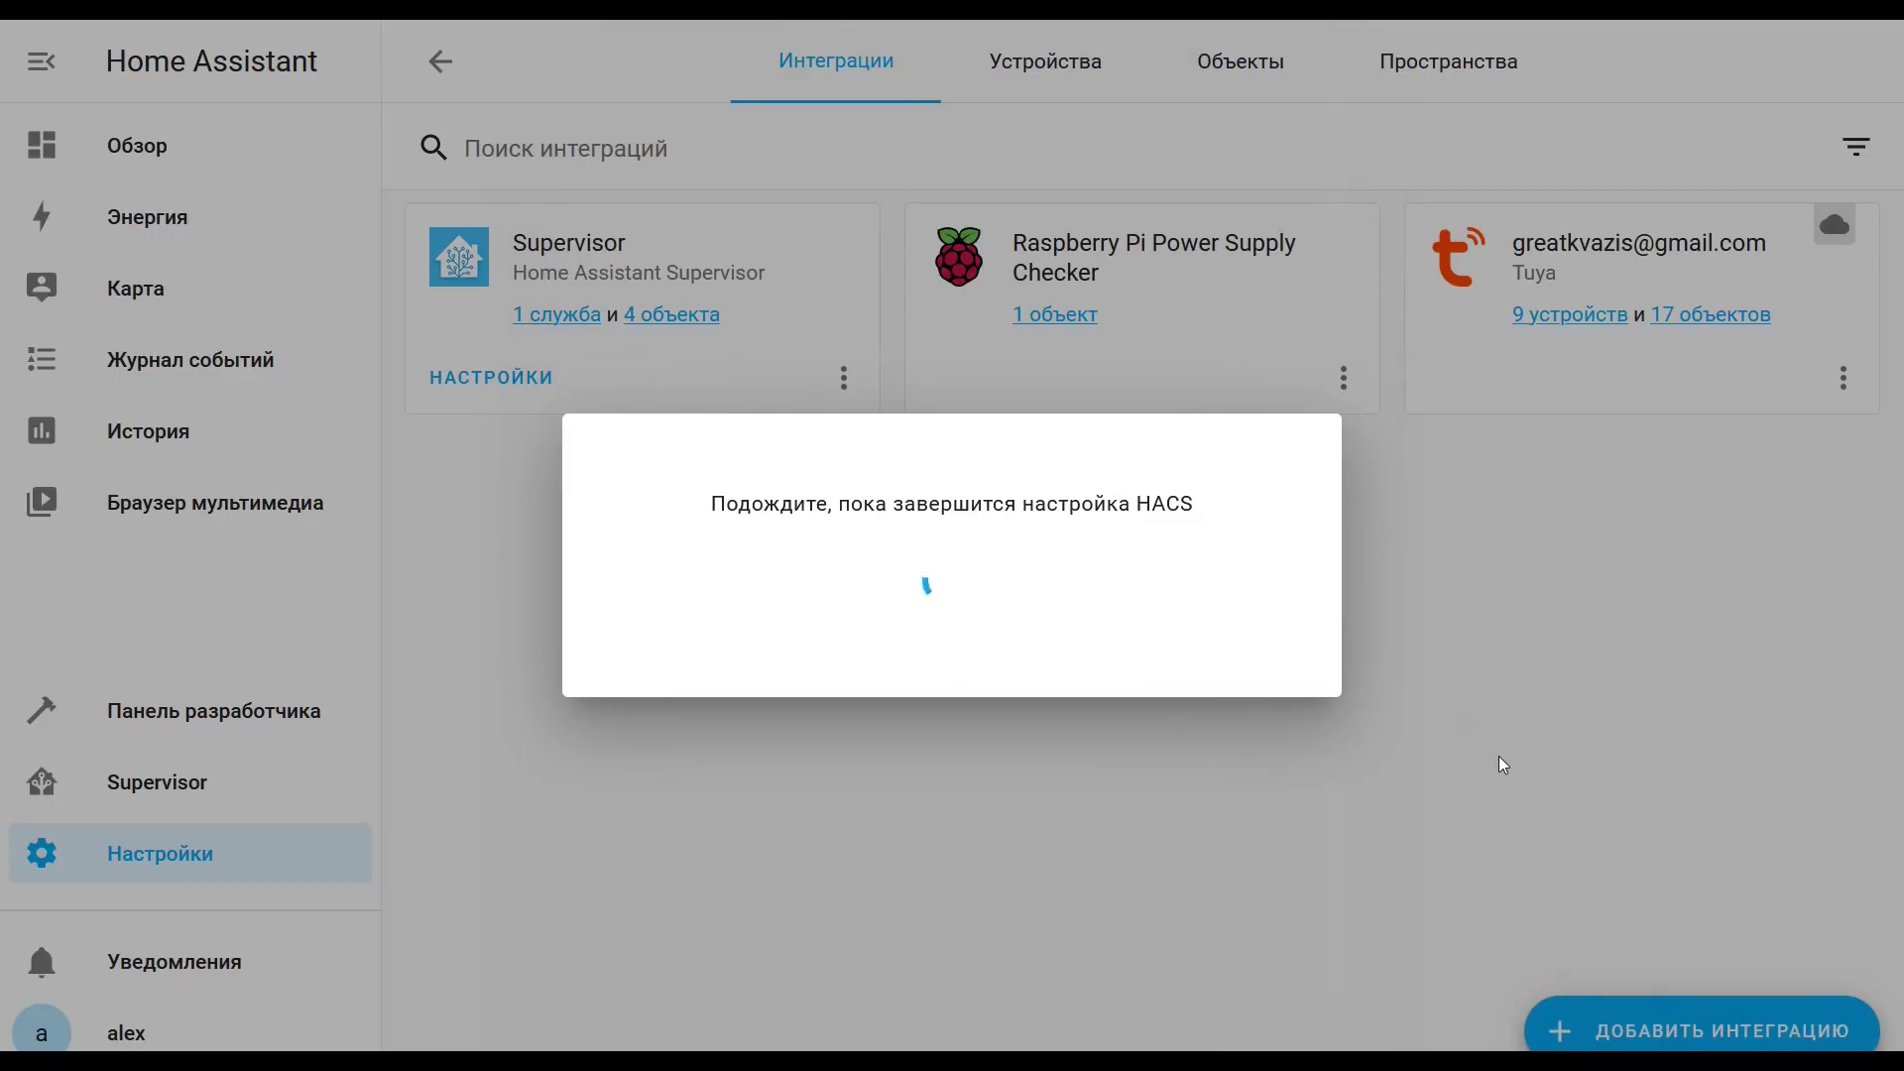
- Acknowledge all four HACS setup statements and submit them
{"action": "key", "text": "space"}
{"action": "key", "text": "Tab"}
{"action": "key", "text": "space"}
{"action": "key", "text": "Tab"}
{"action": "key", "text": "space"}
{"action": "key", "text": "Tab"}
{"action": "key", "text": "space"}
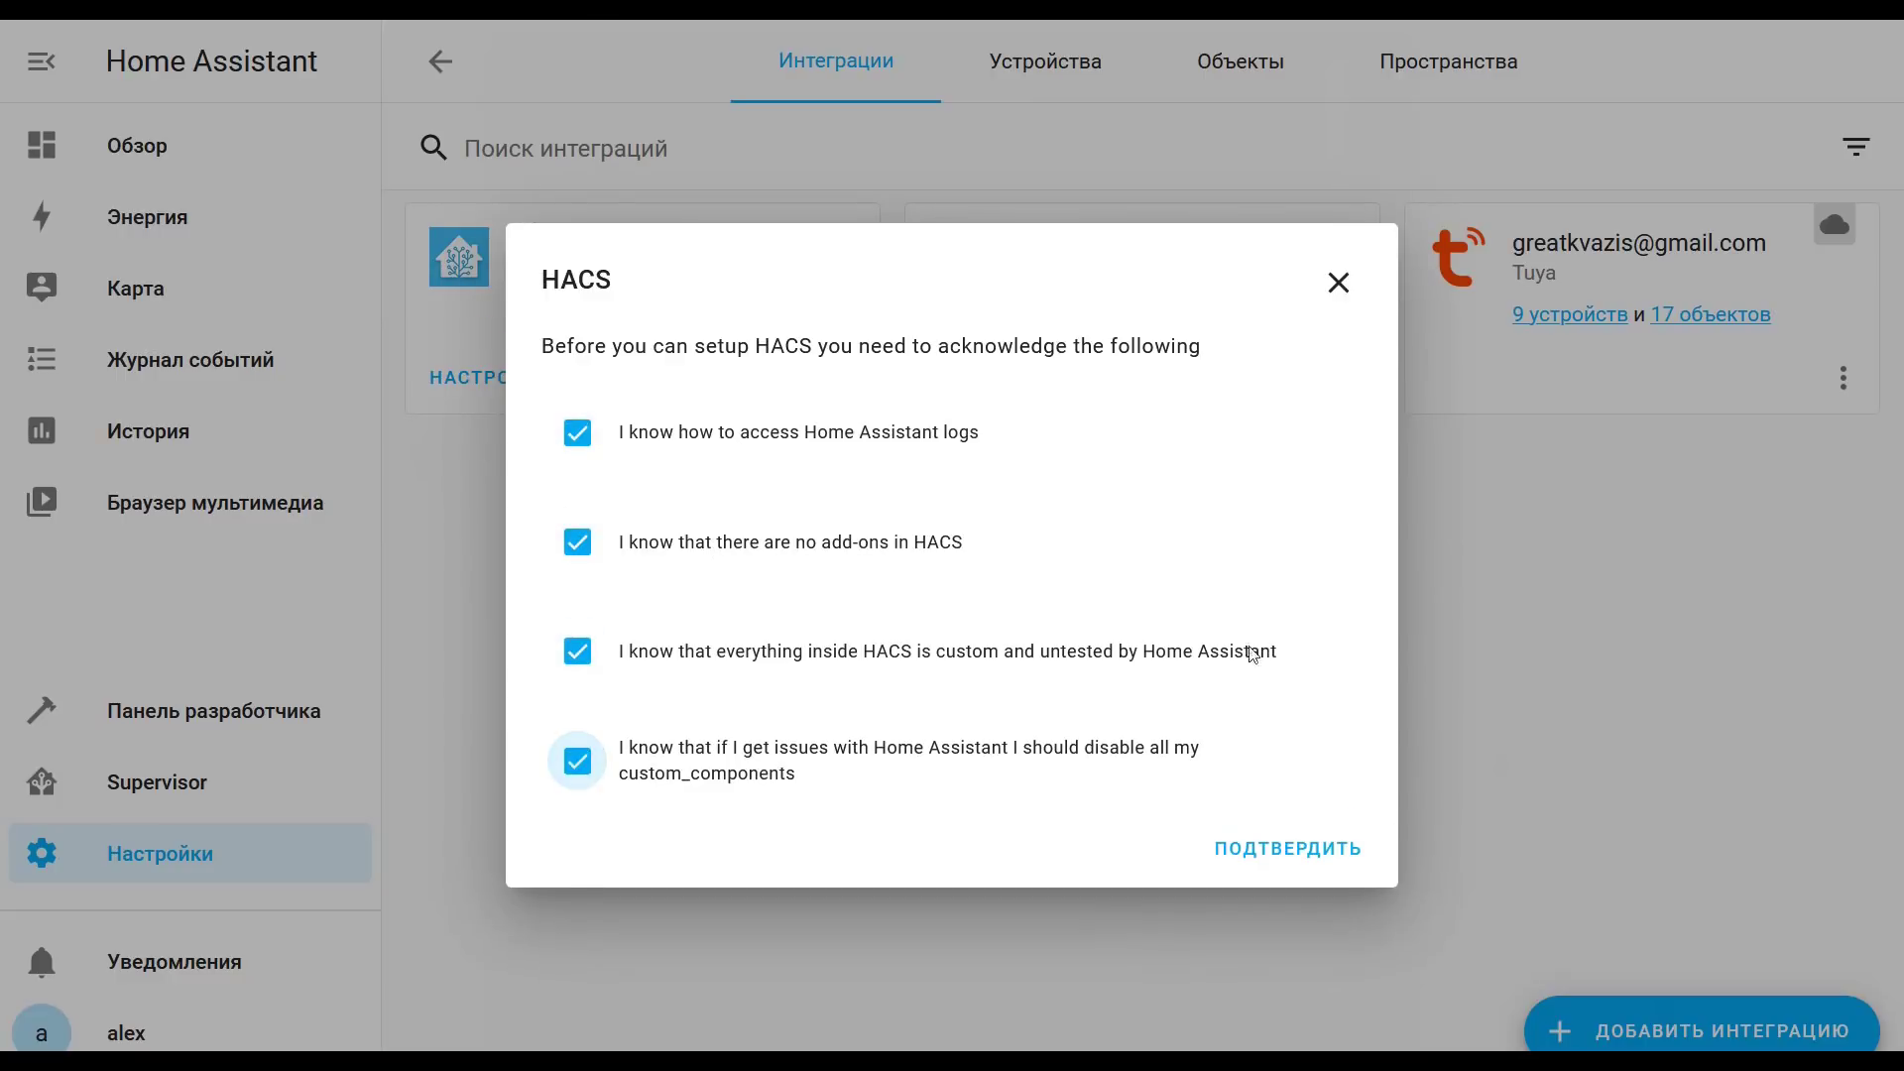
{"action": "left_click", "coordinate": [1305, 859]}
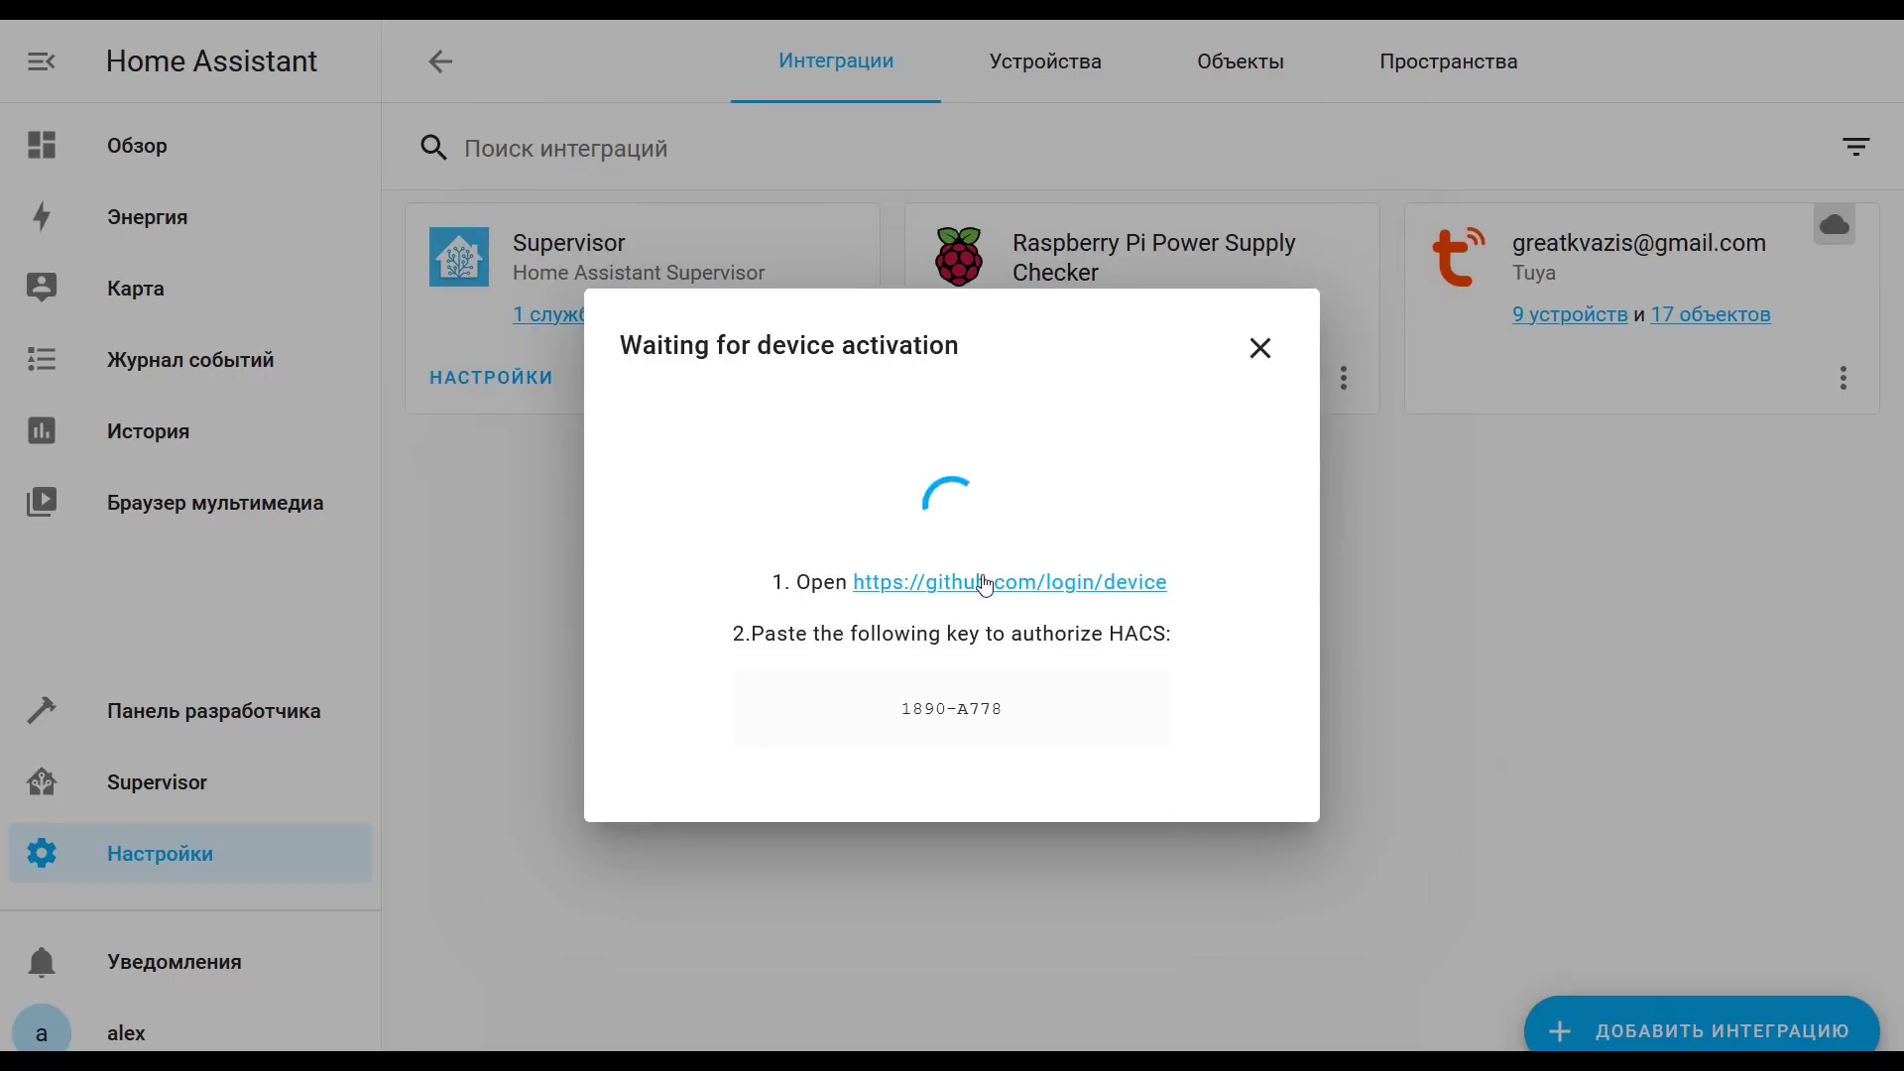
- Copy the HACS activation key, paste it into GitHub's device activation page and submit it
{"action": "left_click_drag", "start_coordinate": [900, 708], "coordinate": [1018, 708]}
{"action": "right_click", "coordinate": [977, 701]}
{"action": "left_click", "coordinate": [1017, 722]}
{"action": "left_click", "coordinate": [366, 26]}
{"action": "left_click", "coordinate": [658, 562]}
{"action": "key", "text": "ctrl+v"}
{"action": "left_click", "coordinate": [1003, 669]}
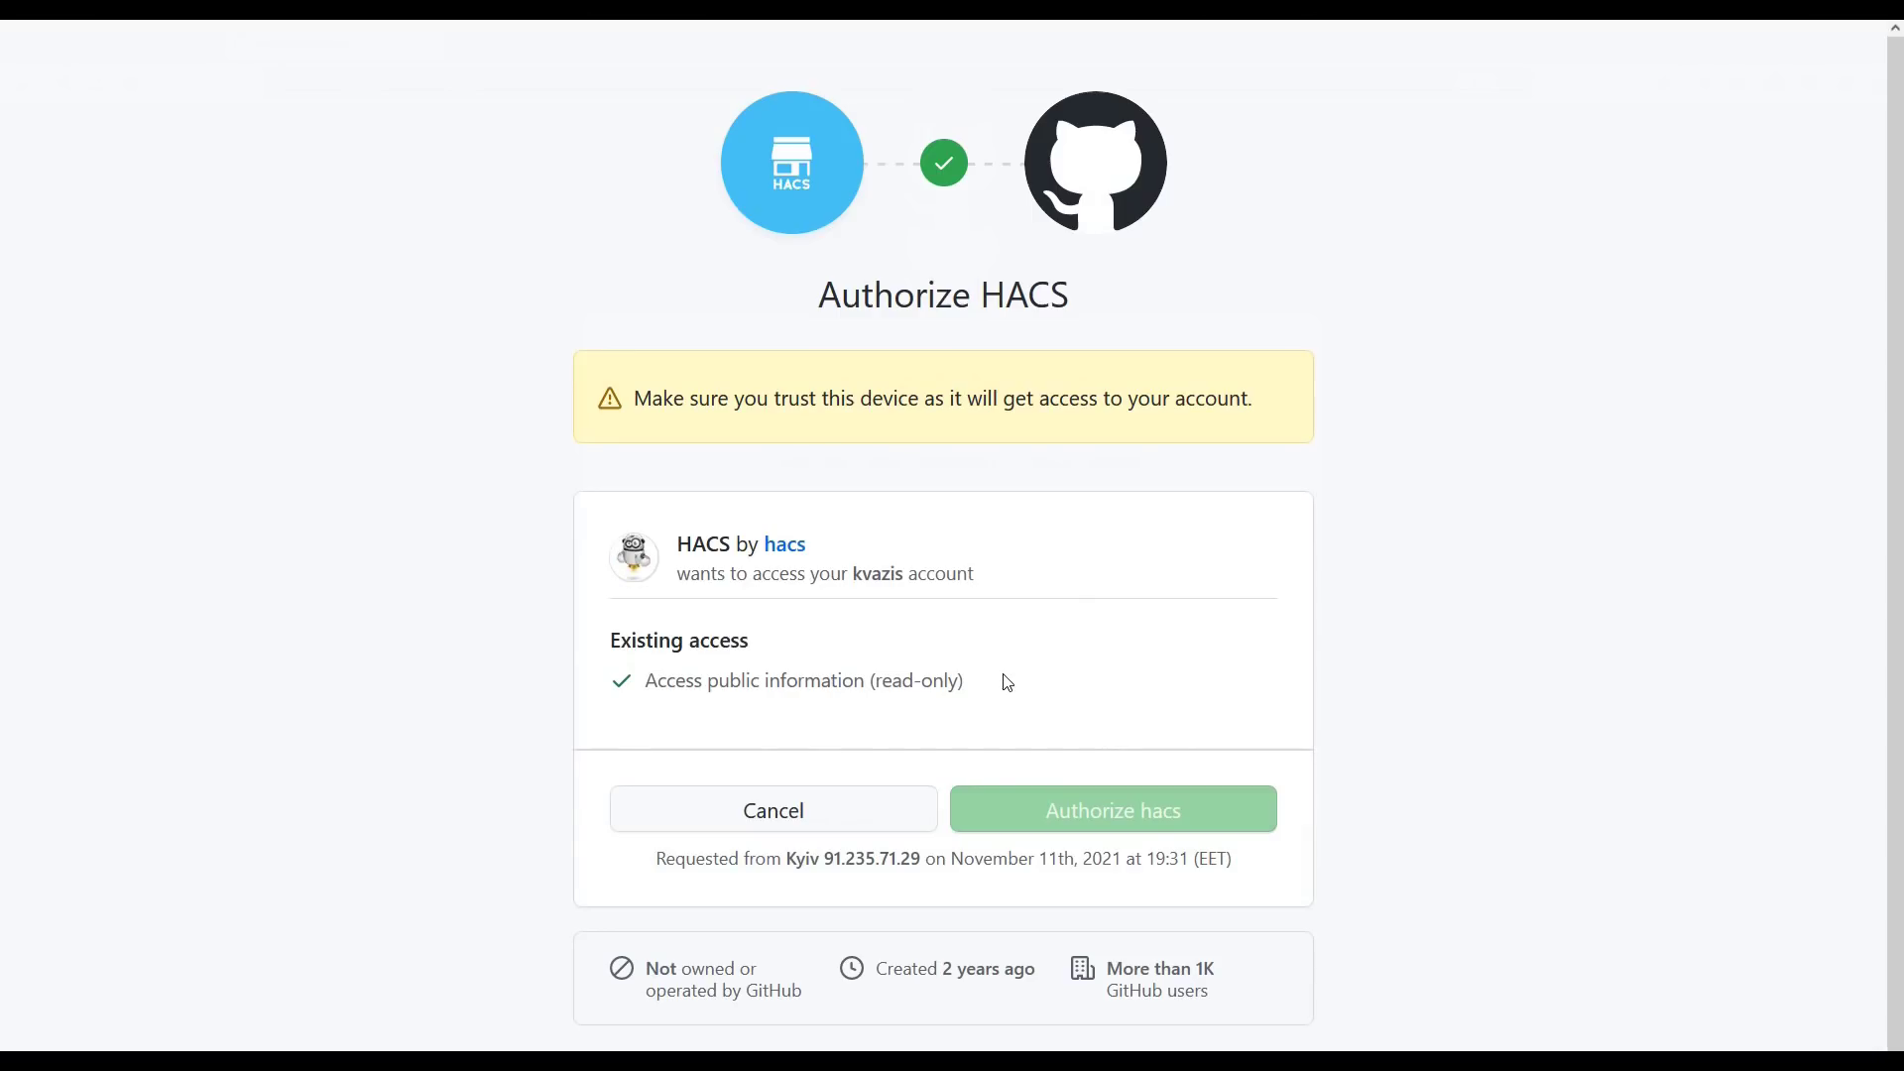
- Authorize HACS on GitHub, finish the integration setup in Home Assistant without assigning an area, and open HACS
{"action": "left_click", "coordinate": [1132, 809]}
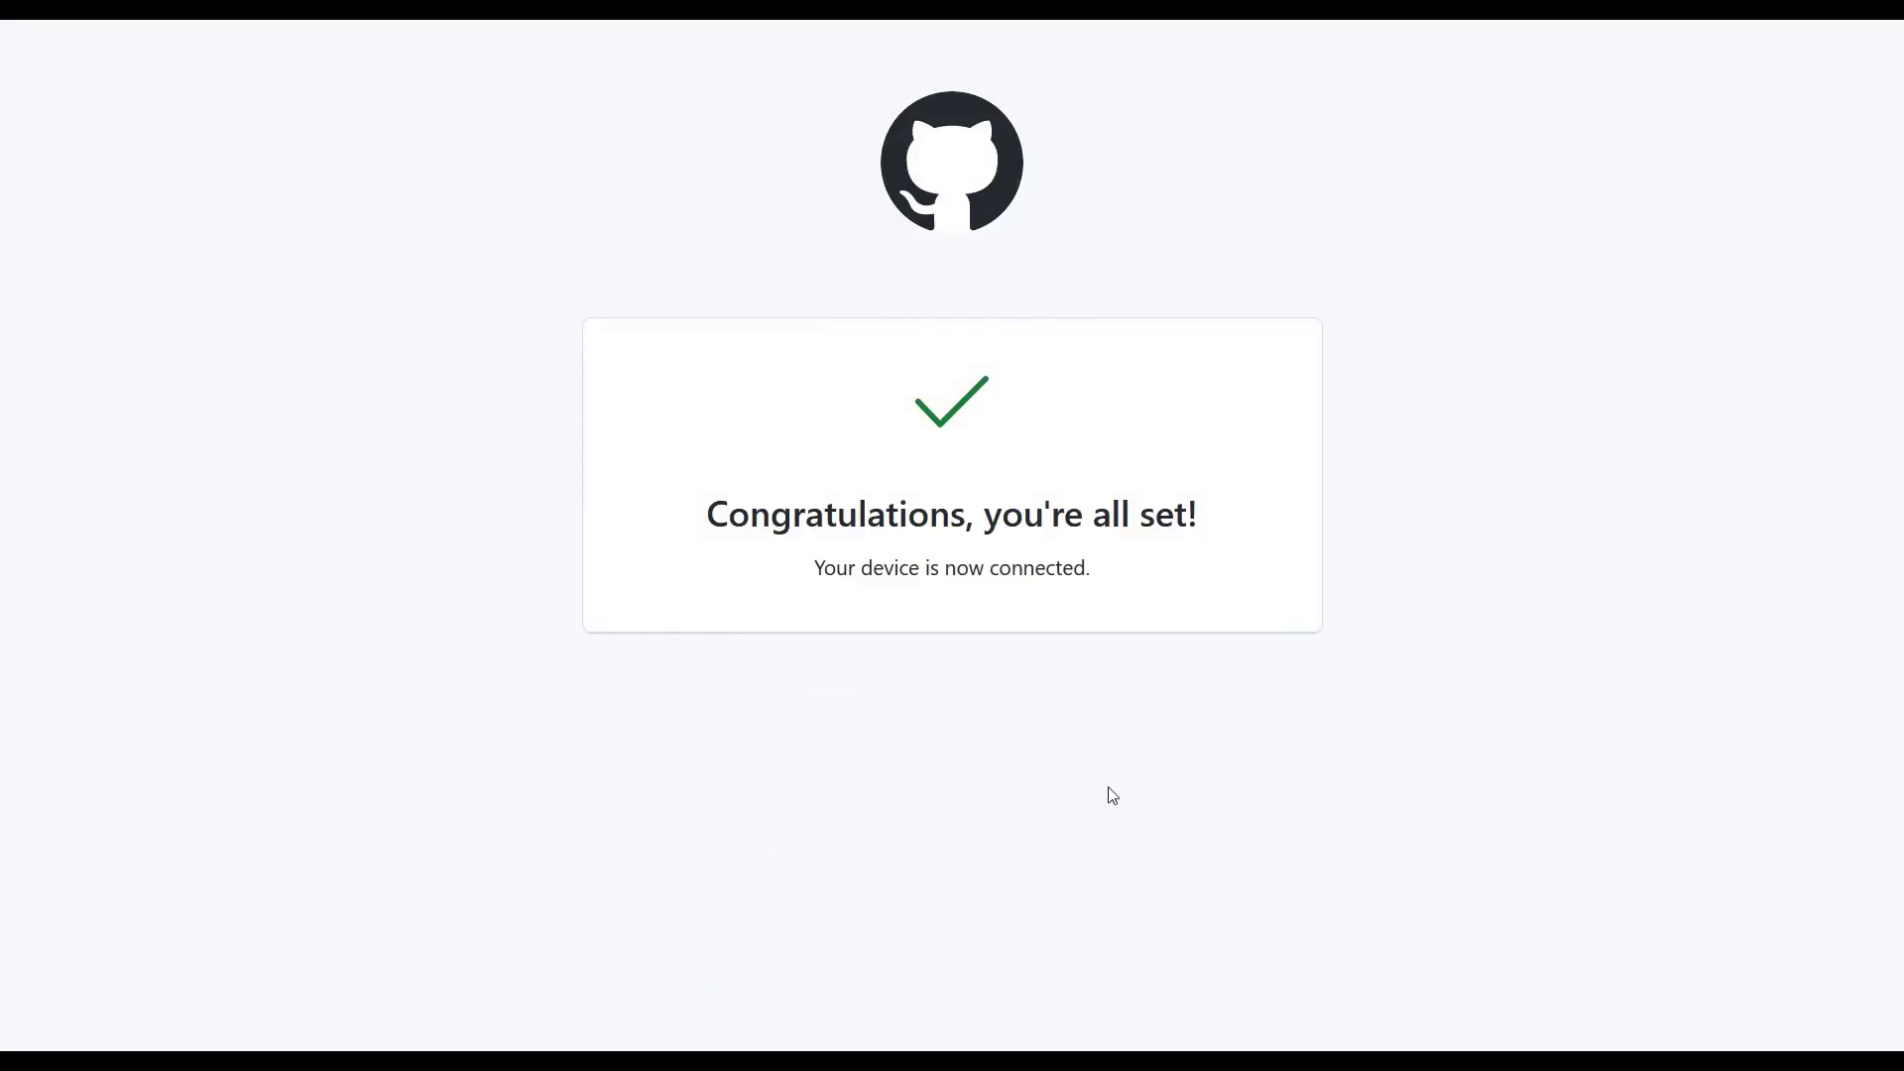
{"action": "left_click", "coordinate": [174, 24]}
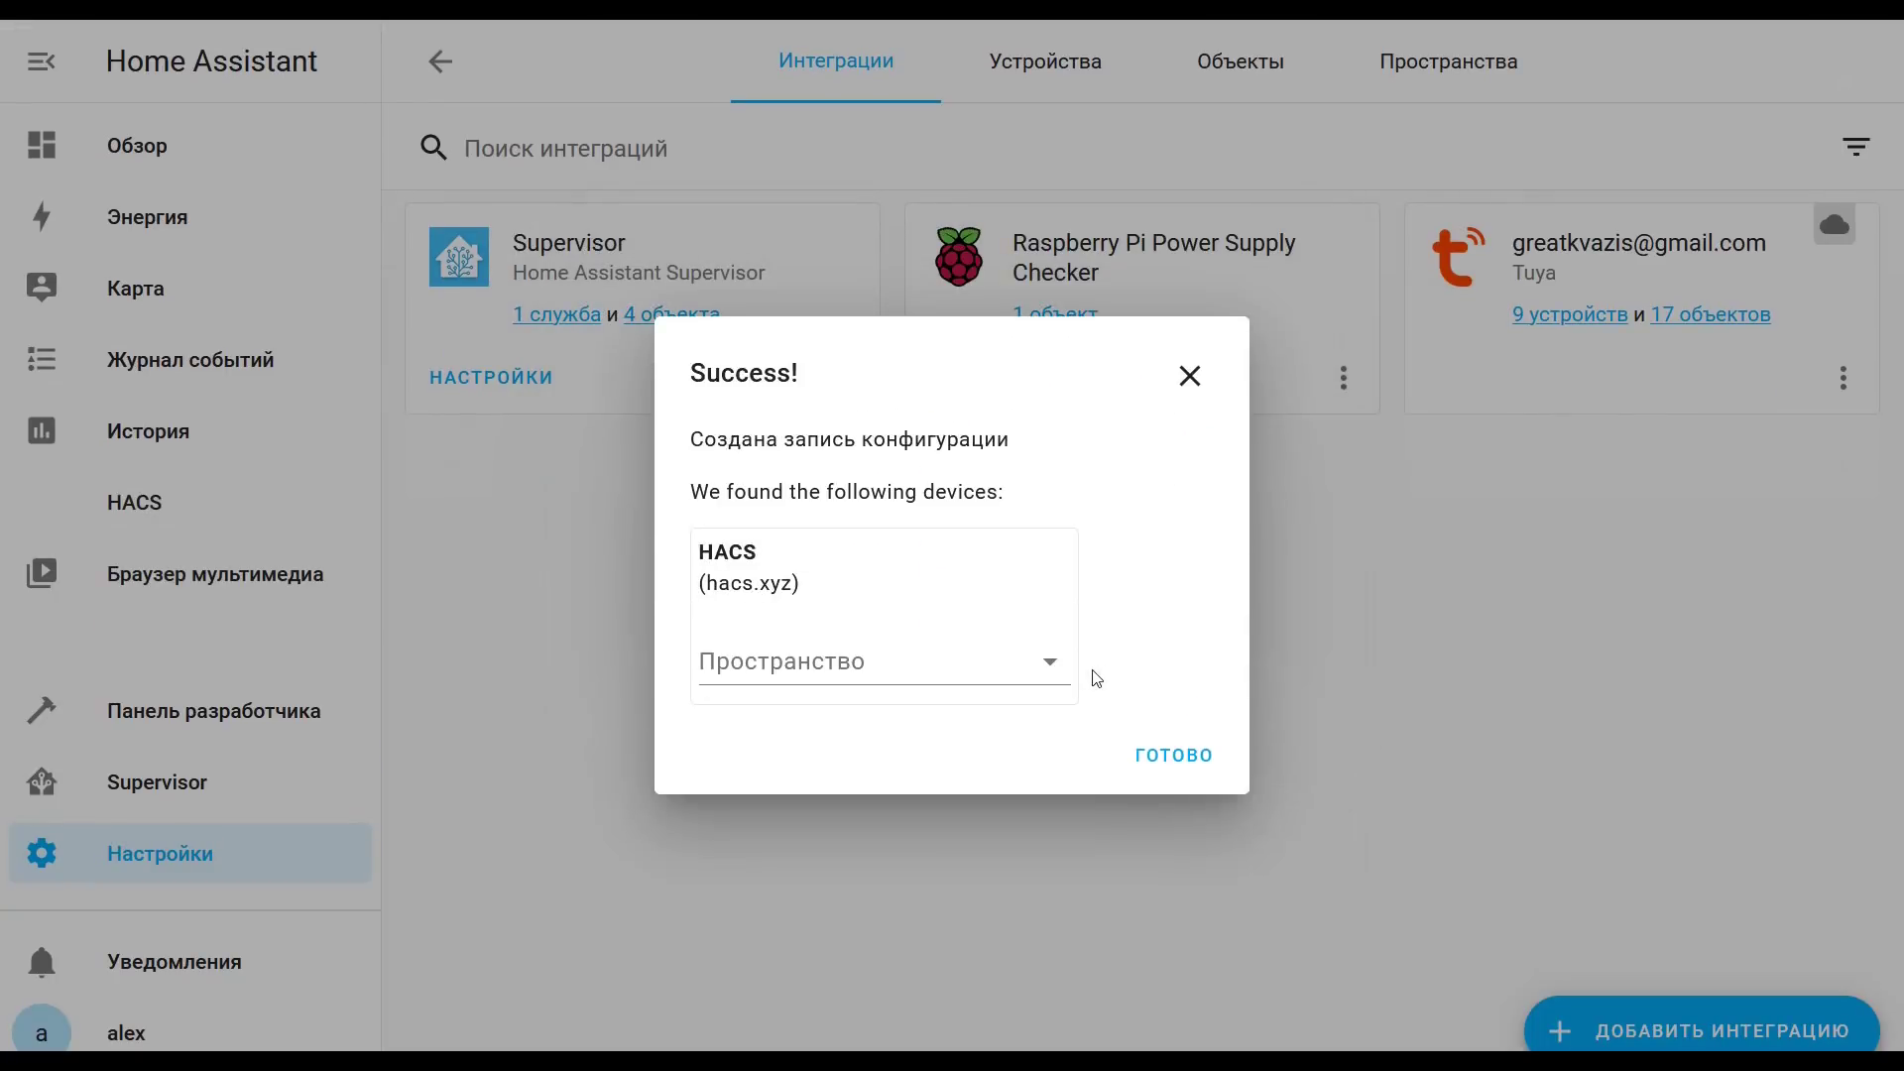
{"action": "left_click", "coordinate": [1190, 759]}
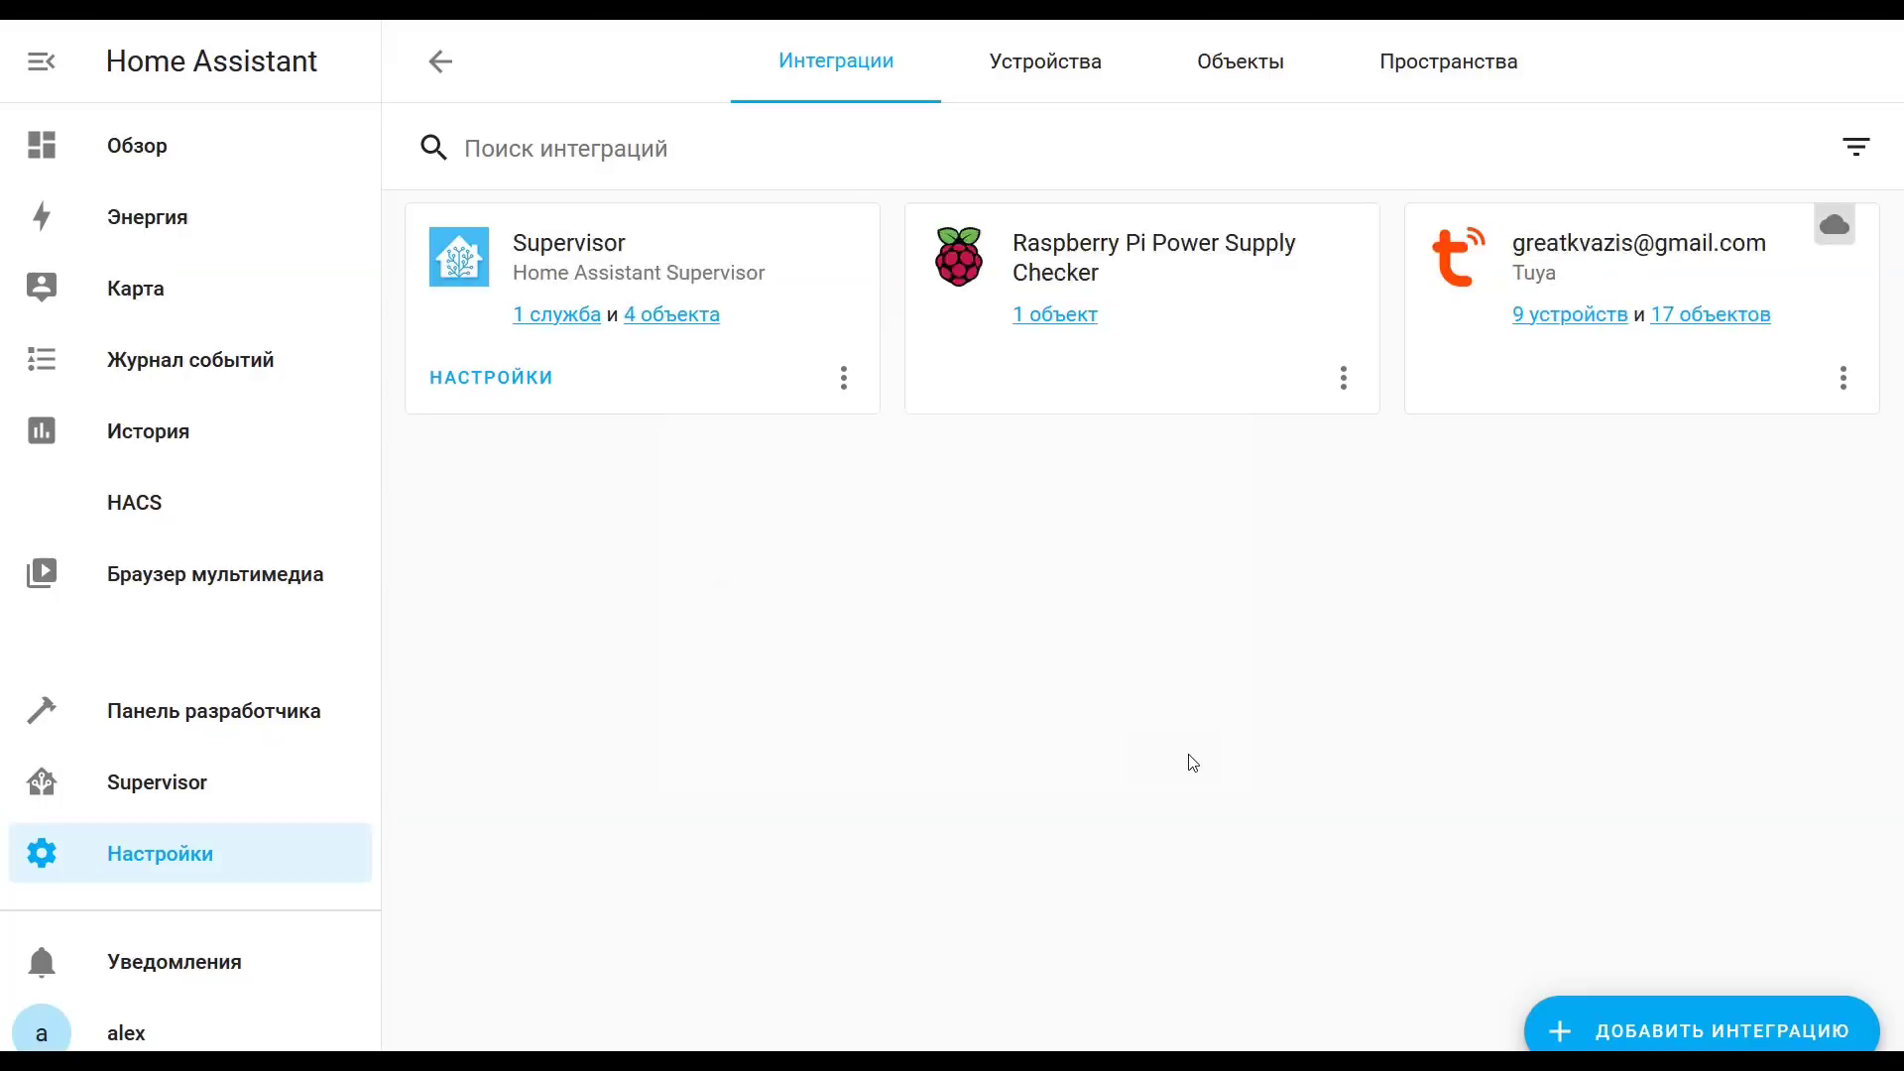
{"action": "left_click", "coordinate": [121, 508]}
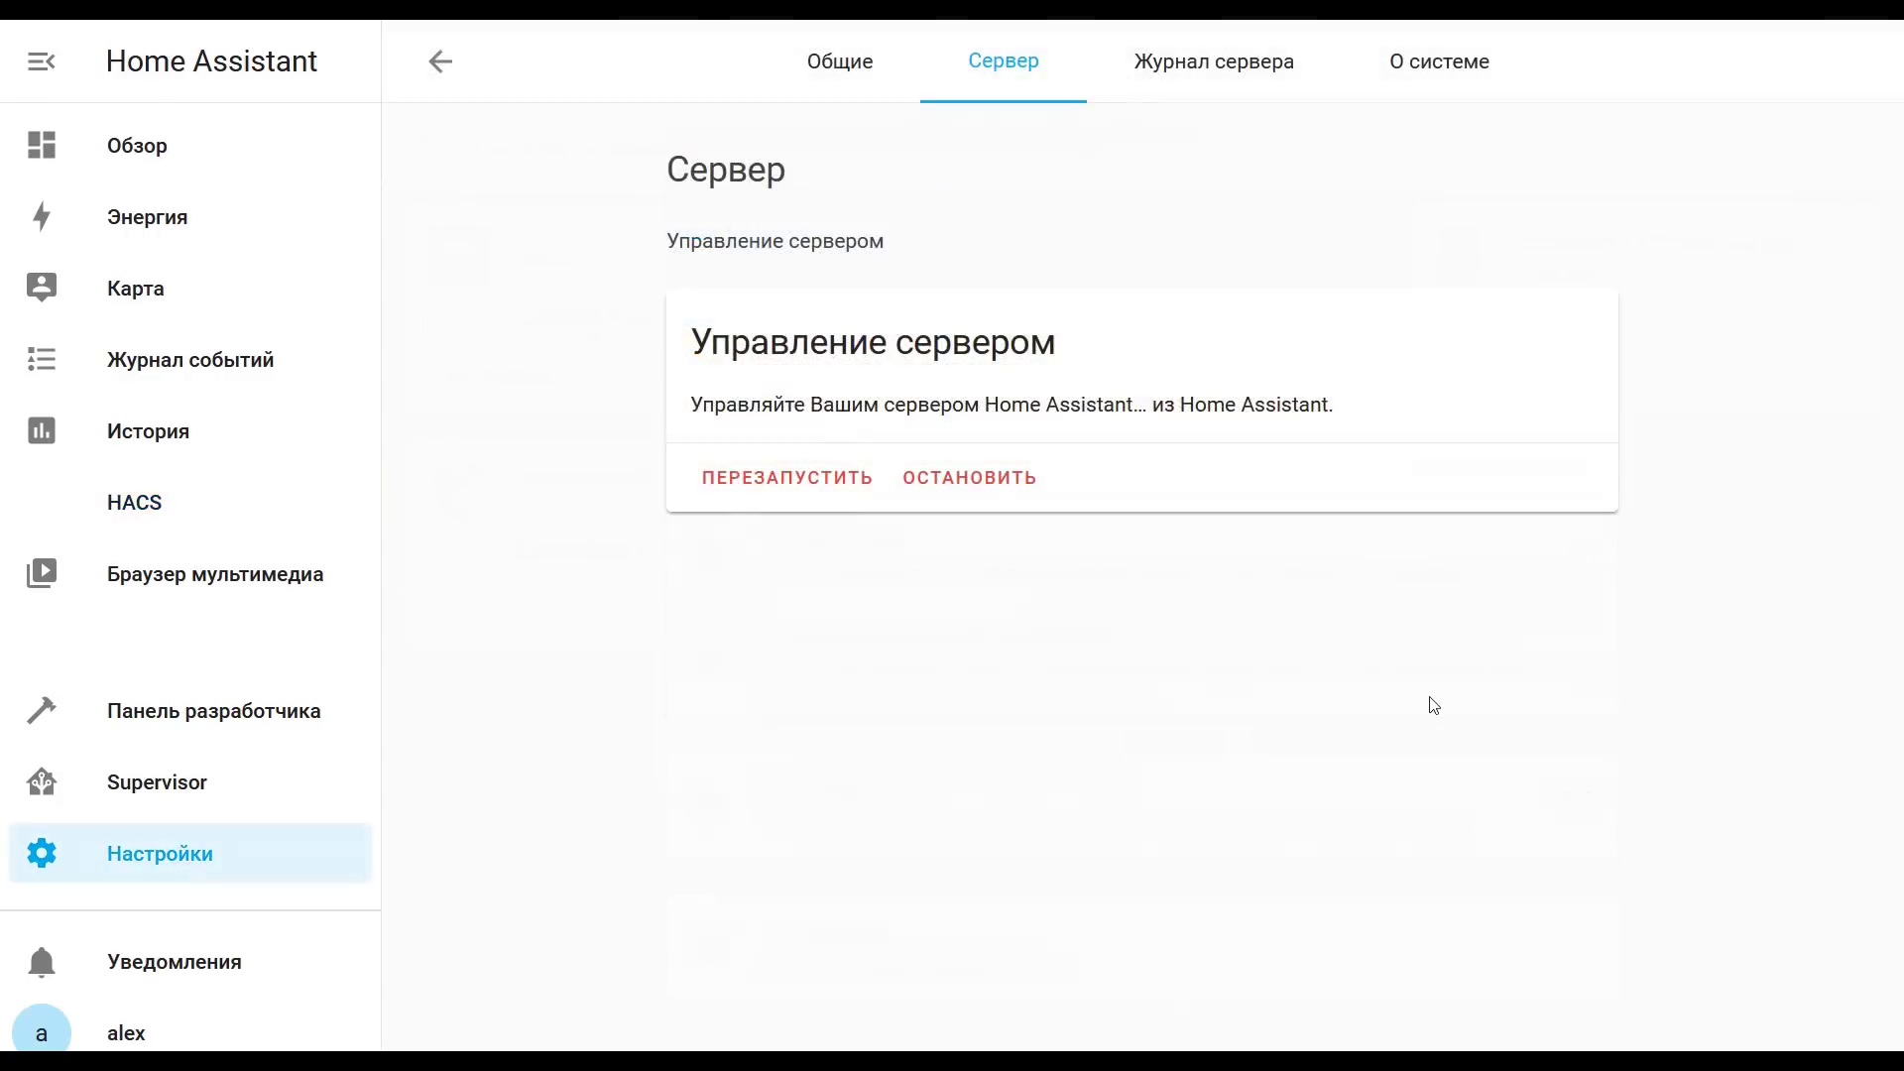
- Find Local Tuya among the new HACS integration repositories and install version v3.2.3
{"action": "left_click", "coordinate": [121, 507]}
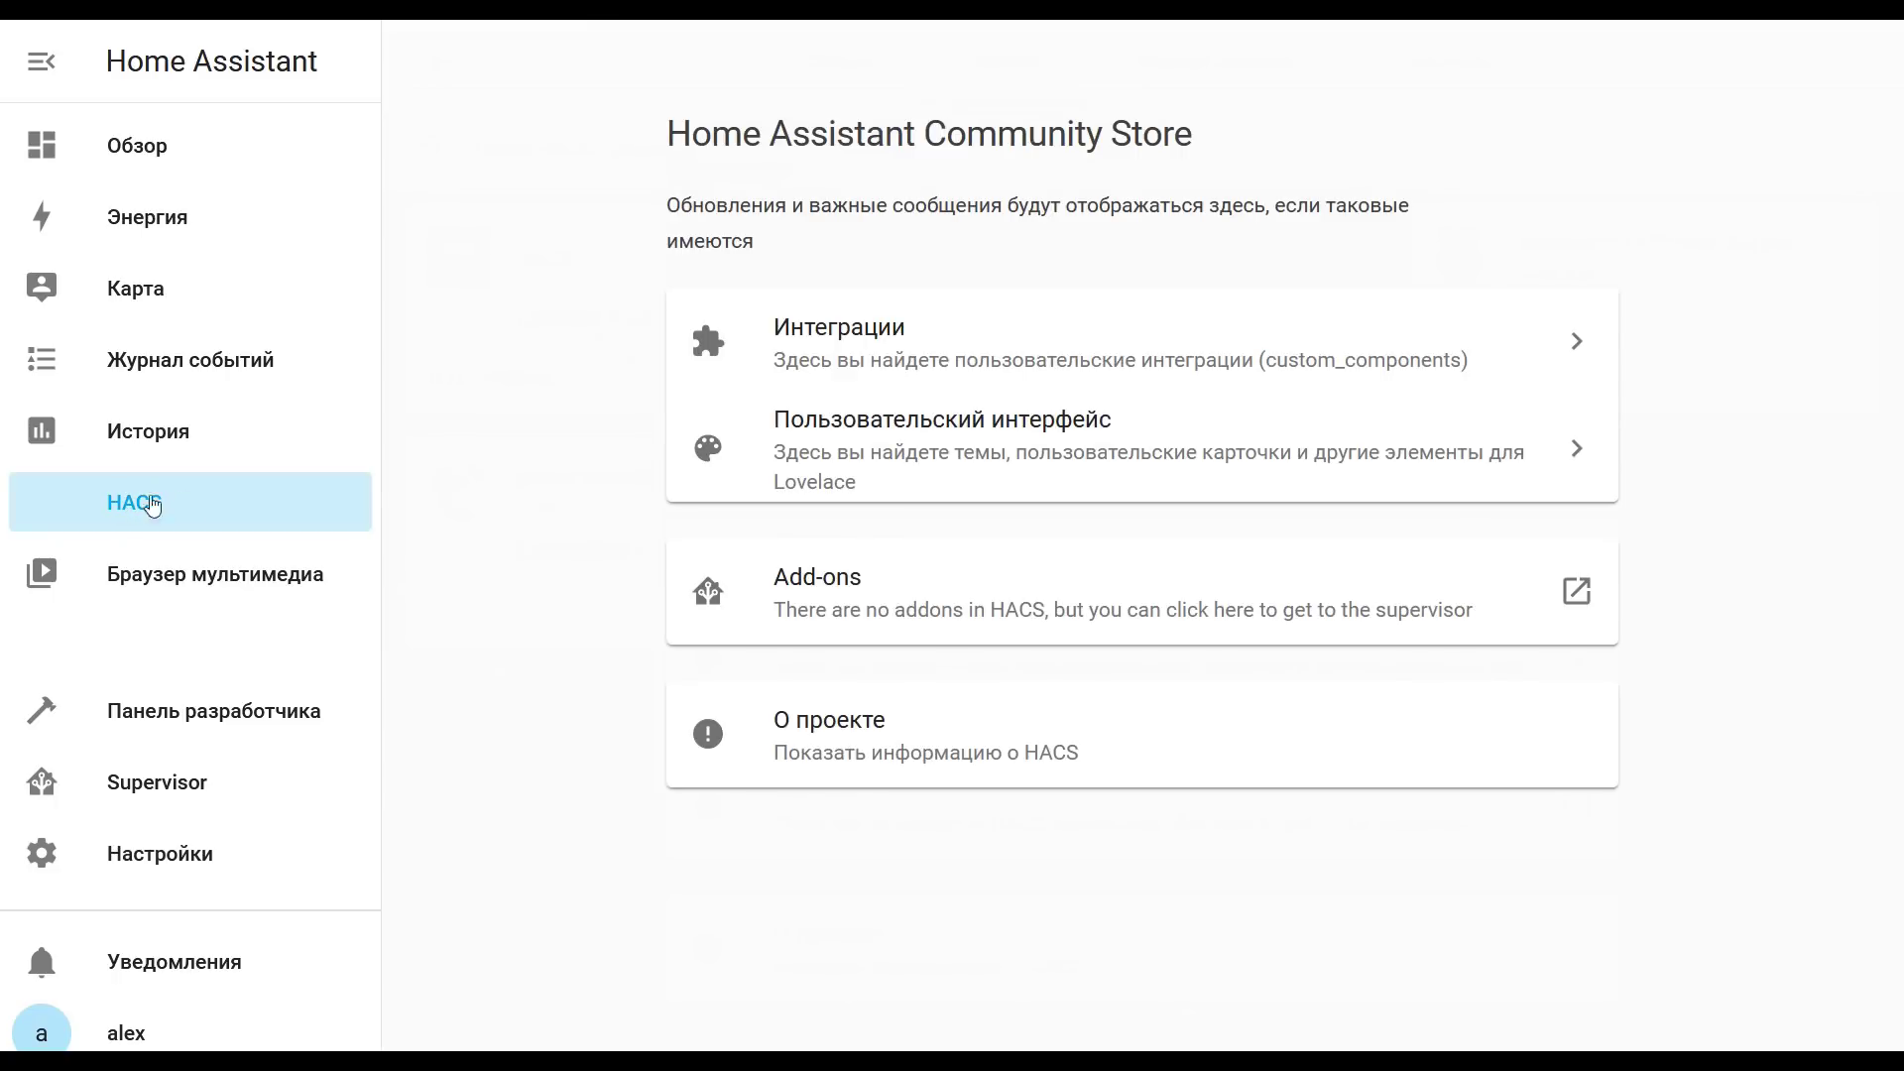
{"action": "left_click", "coordinate": [924, 365]}
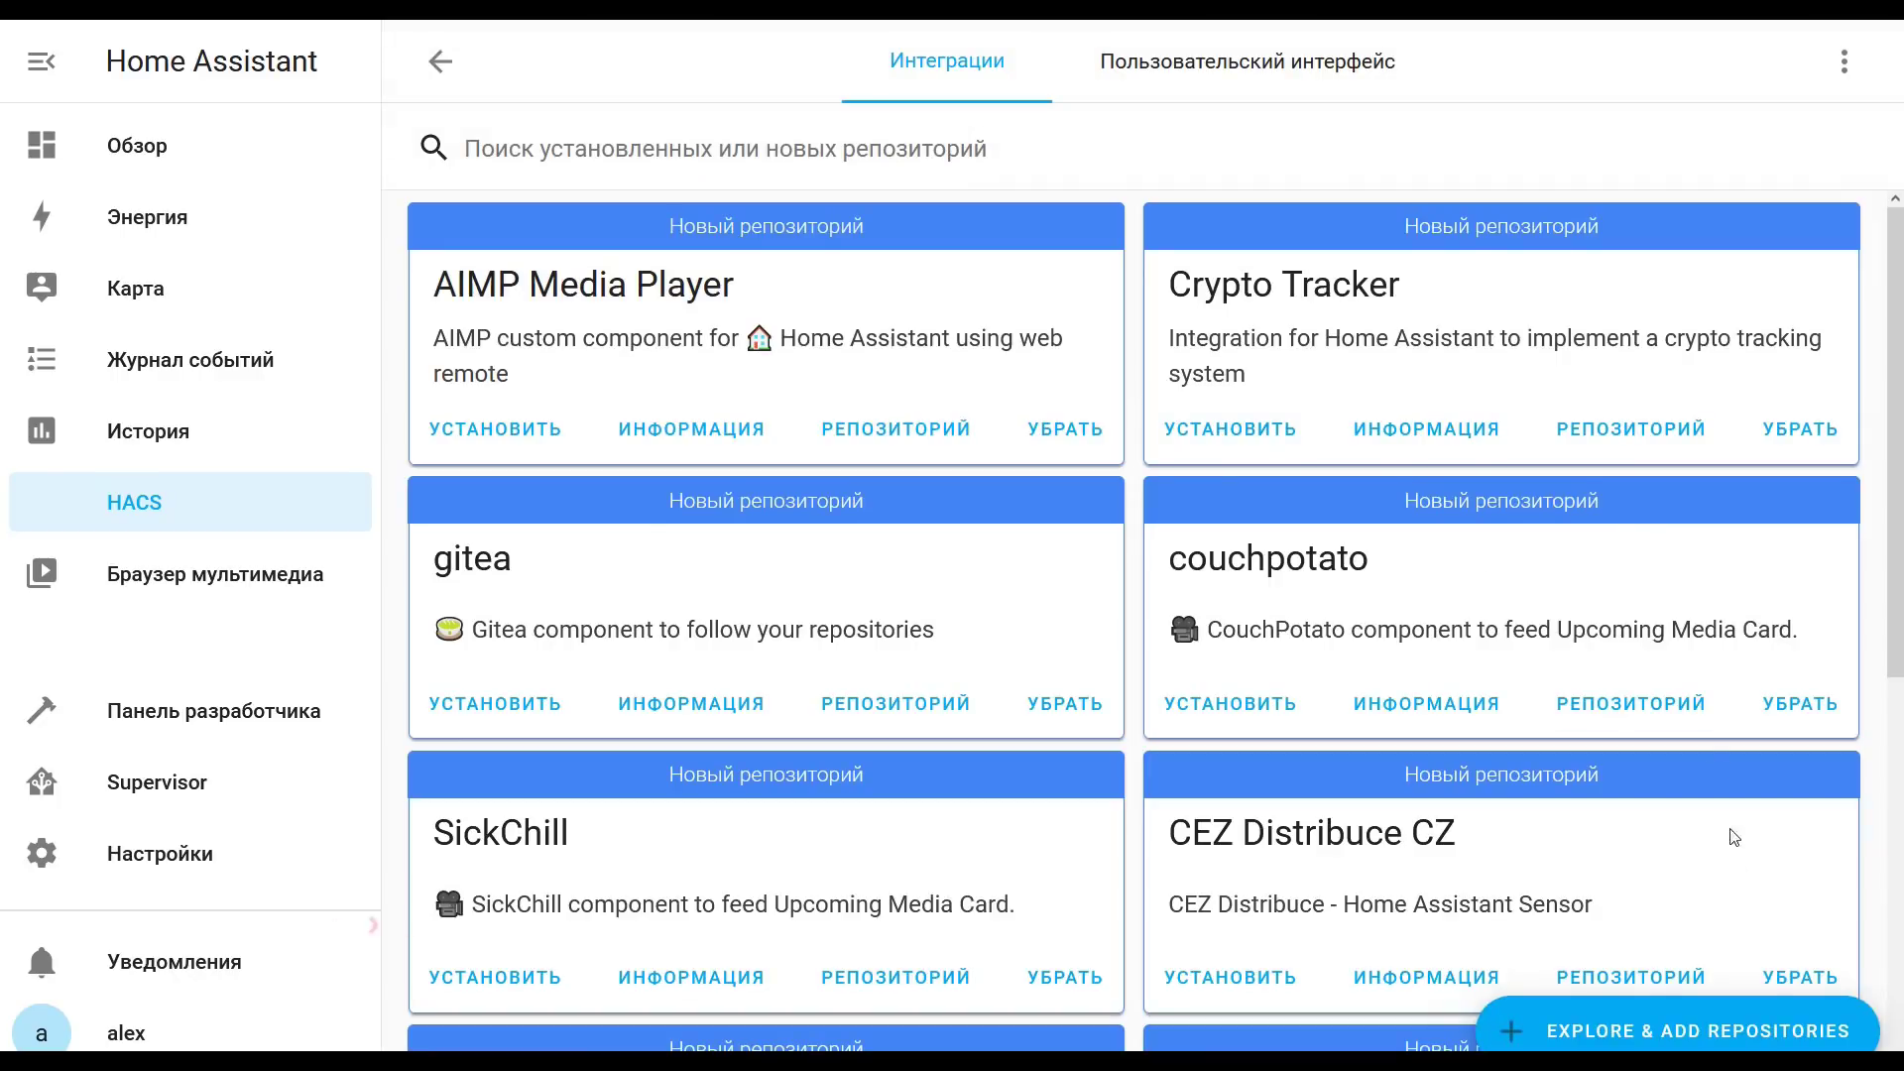
{"action": "left_click", "coordinate": [1625, 1042]}
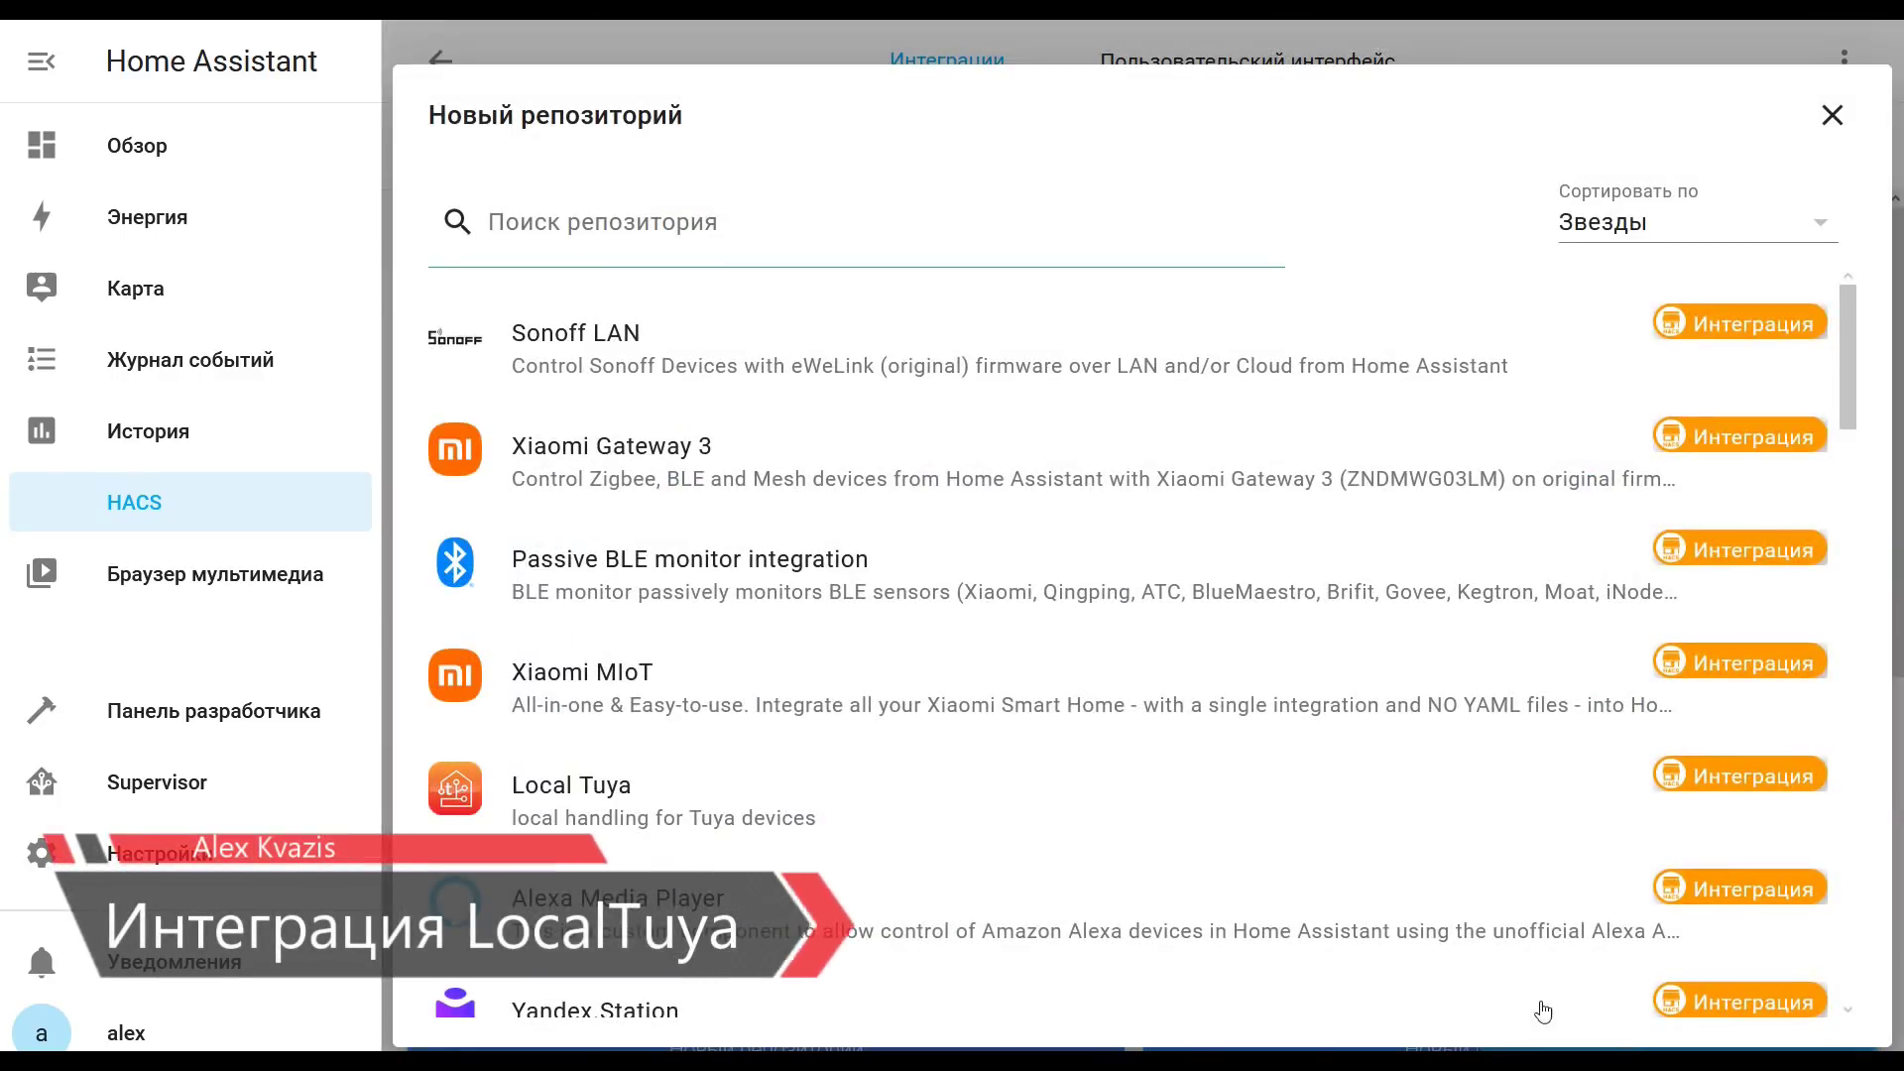
{"action": "left_click", "coordinate": [650, 805]}
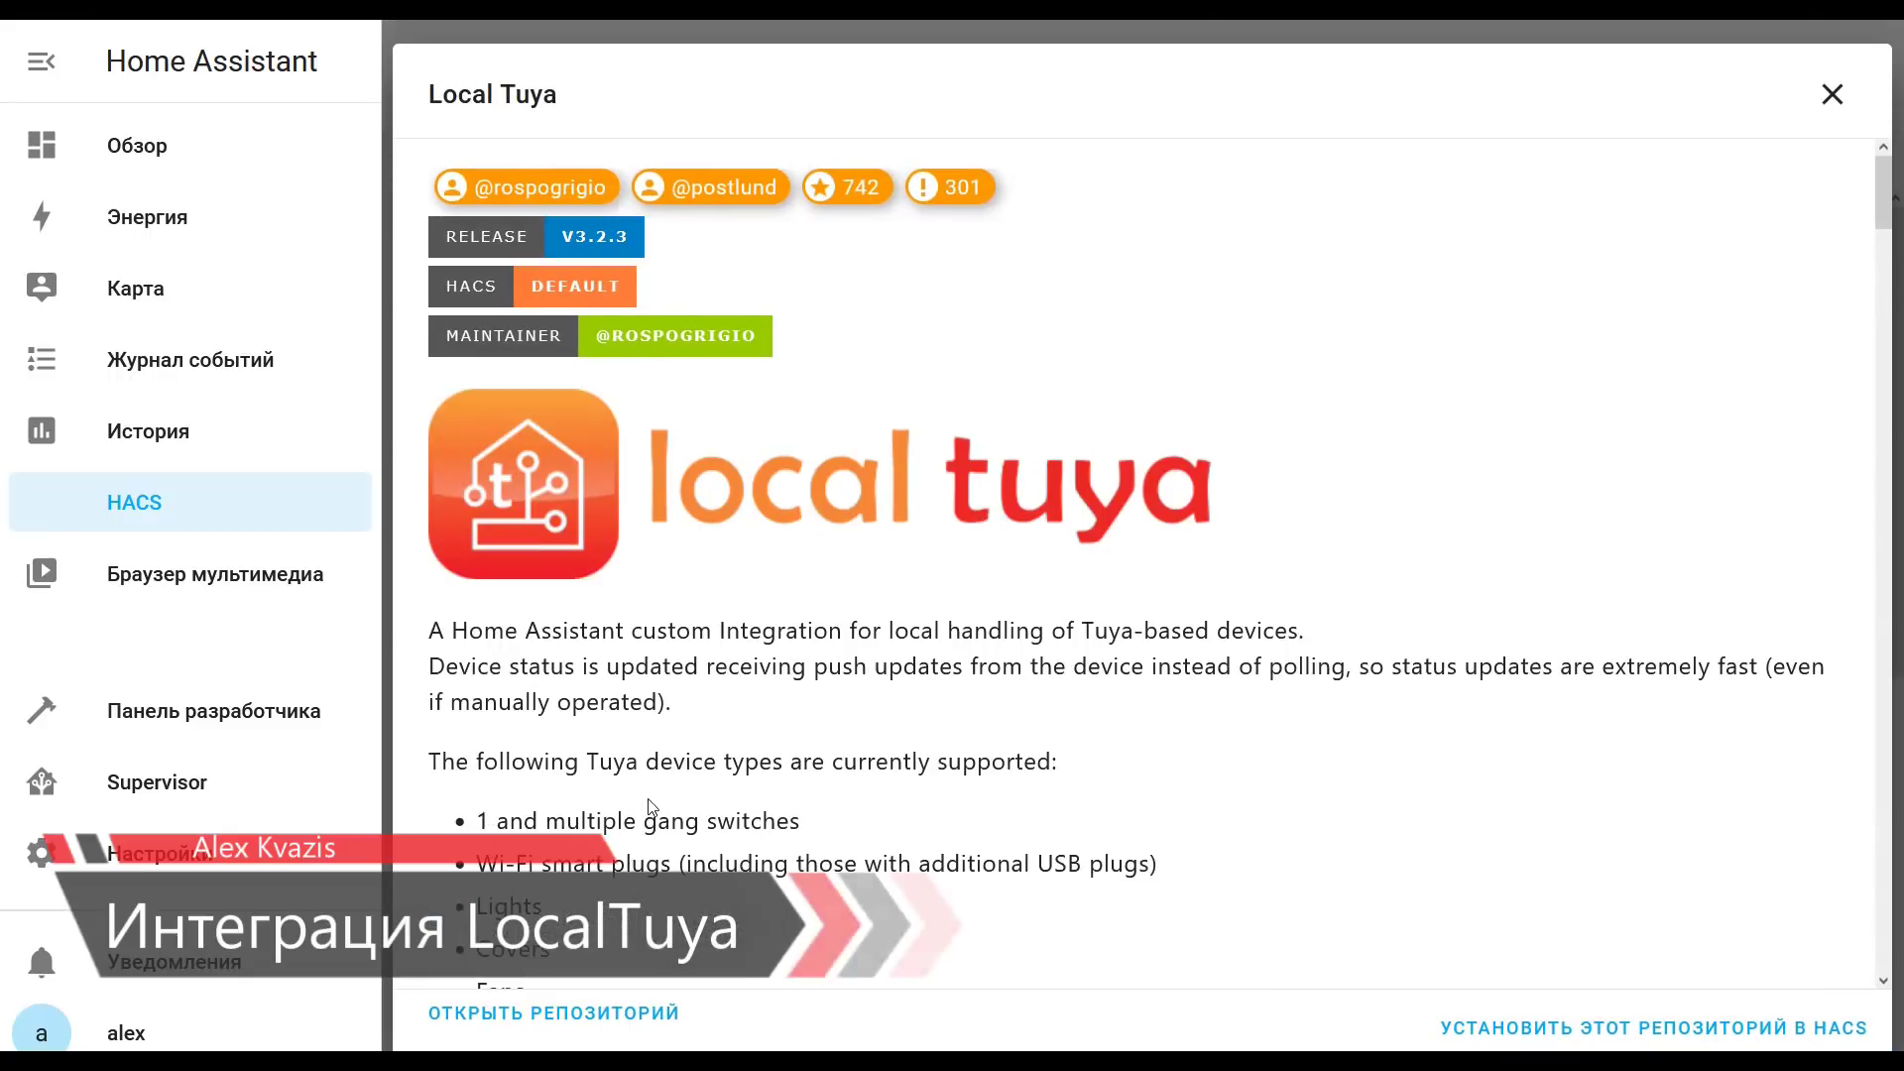
{"action": "left_click", "coordinate": [1514, 1027]}
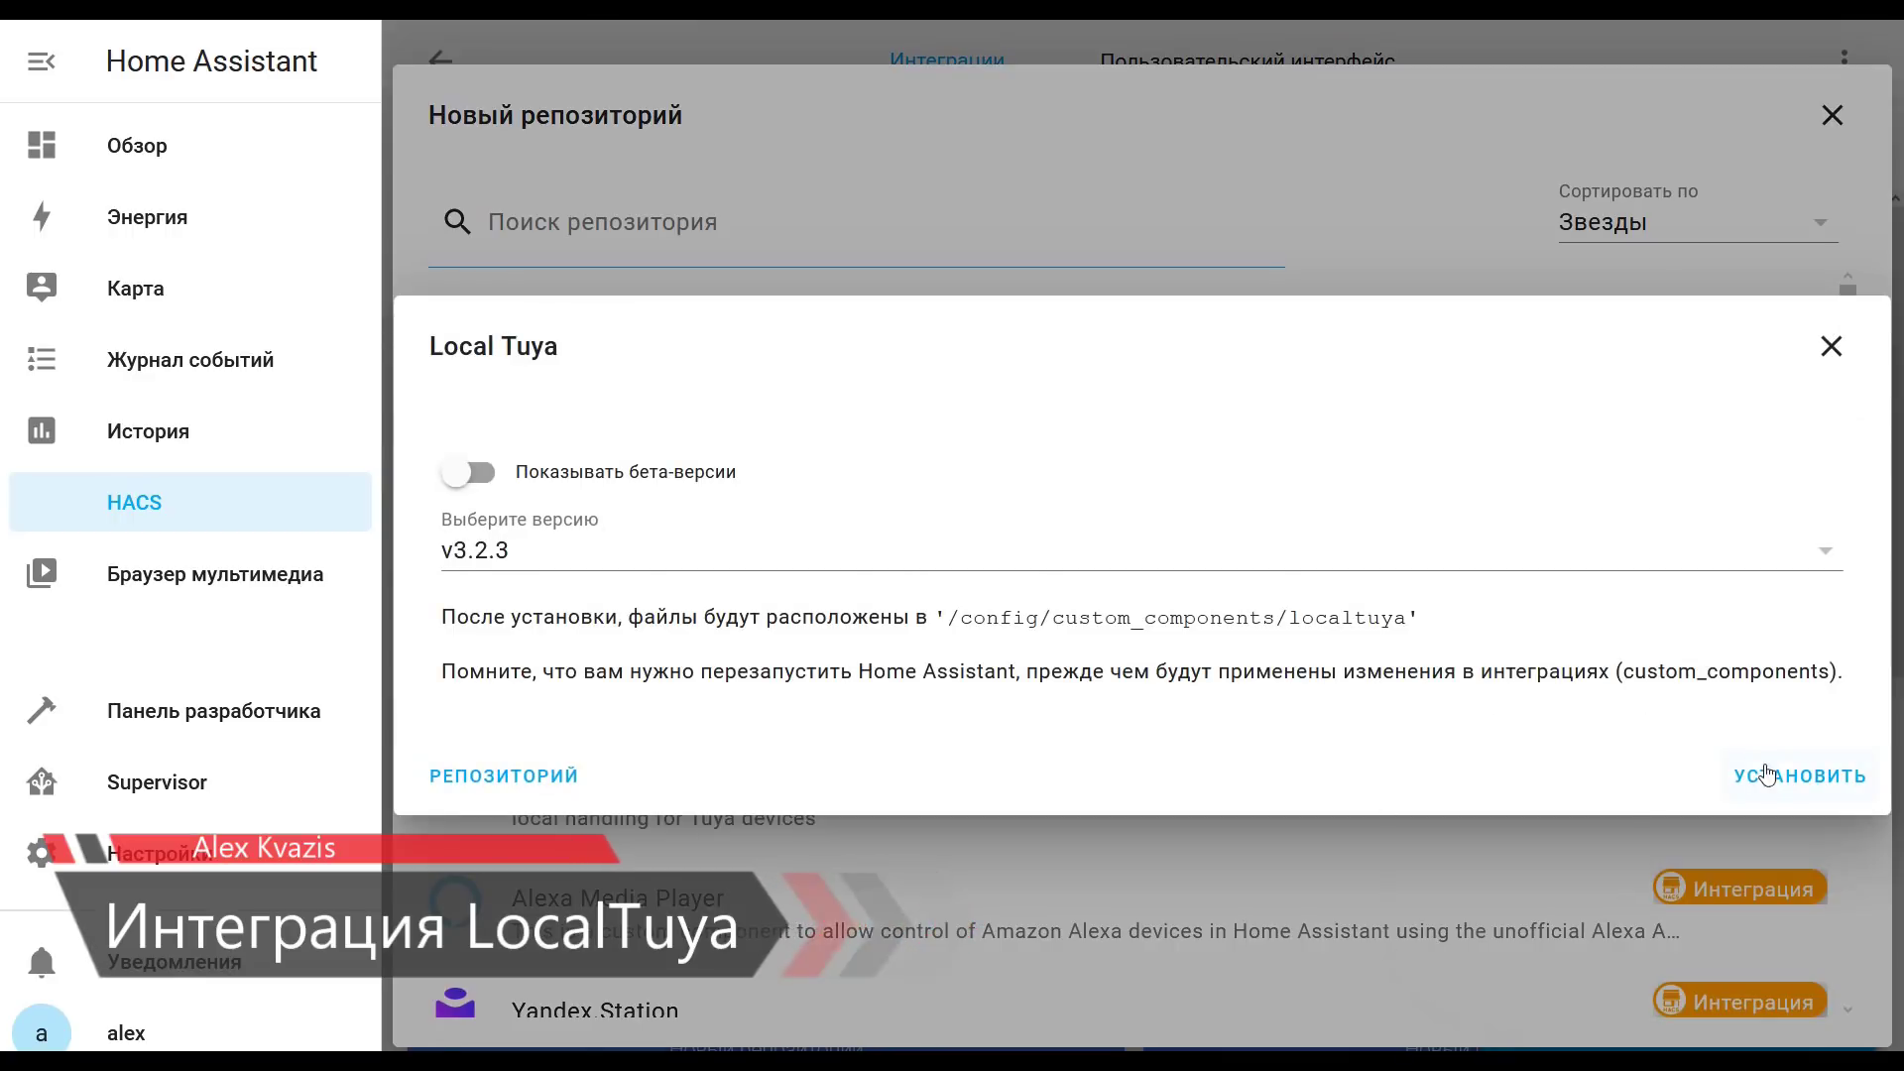
{"action": "left_click", "coordinate": [1815, 777]}
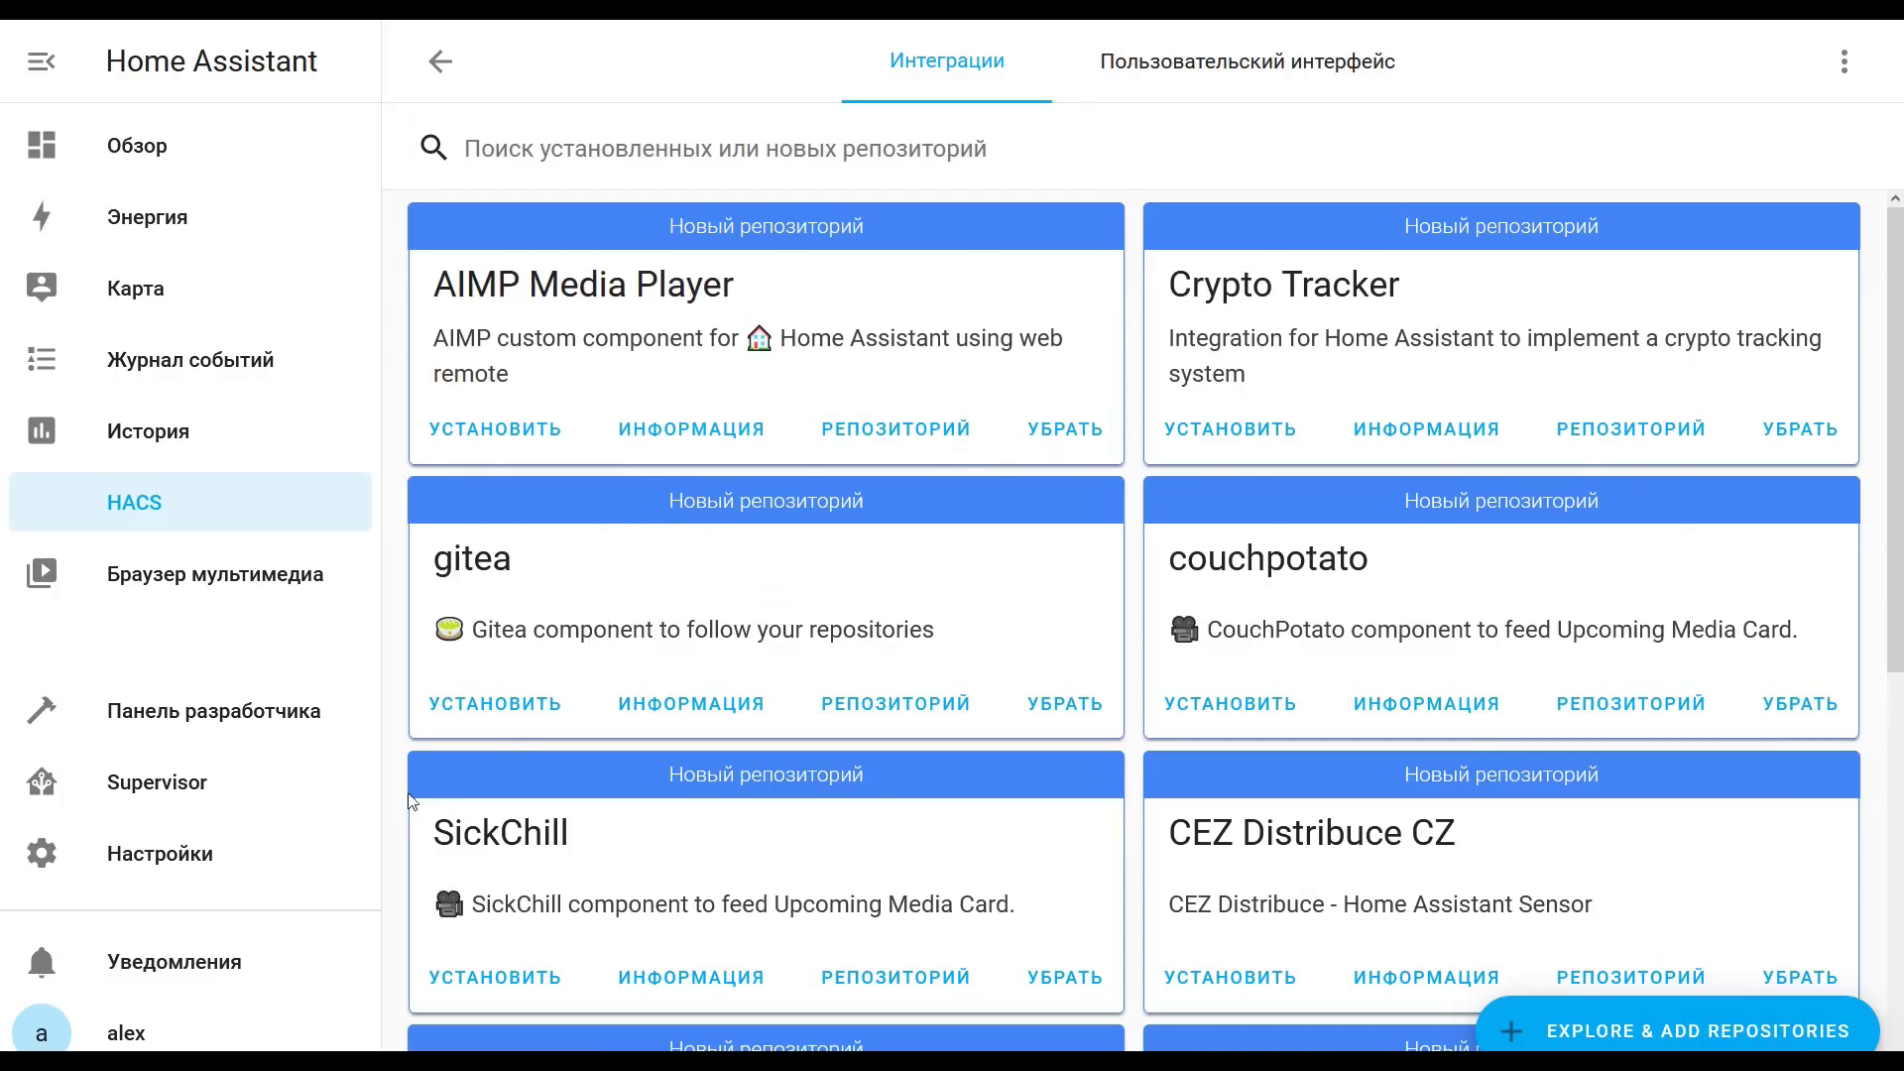
- Start adding a new integration, search for "lo", choose LocalTuya integration and look through its discovered devices
{"action": "left_click", "coordinate": [188, 876]}
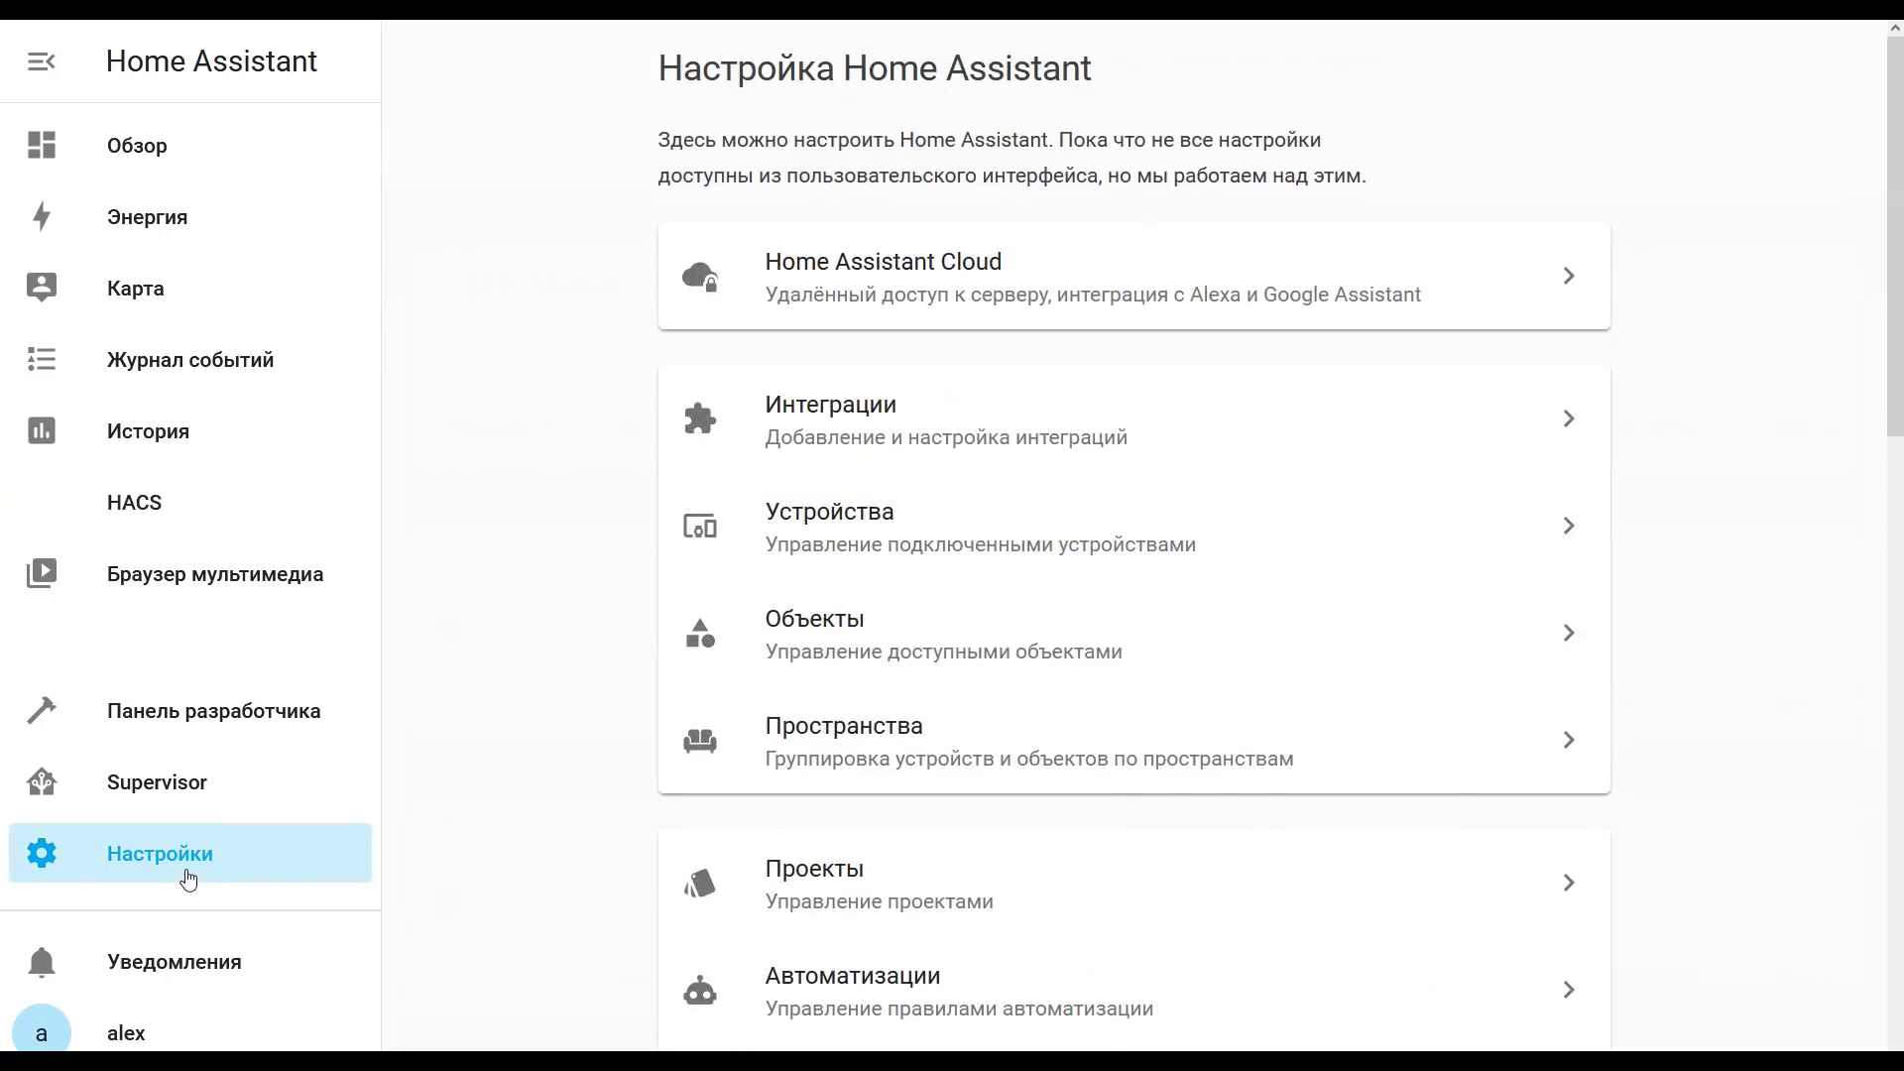
{"action": "left_click", "coordinate": [1131, 438]}
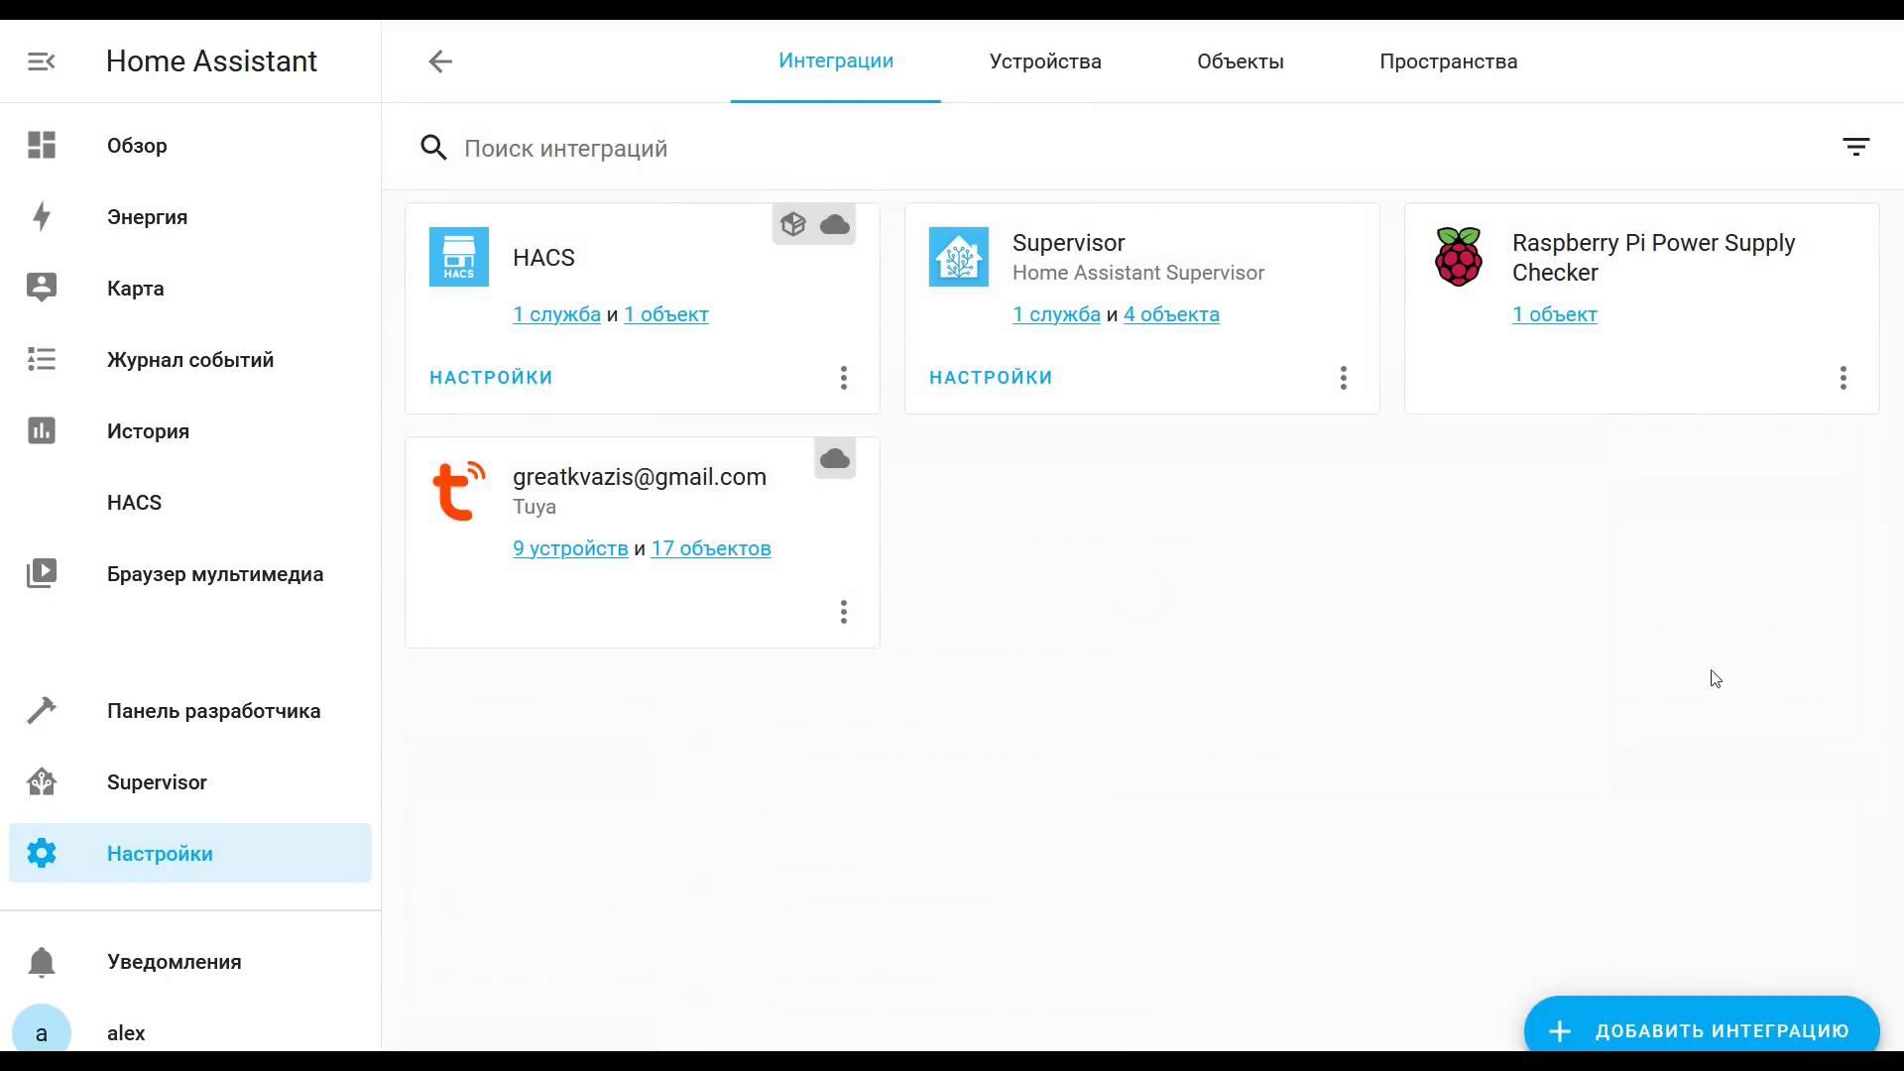
{"action": "left_click", "coordinate": [1710, 998]}
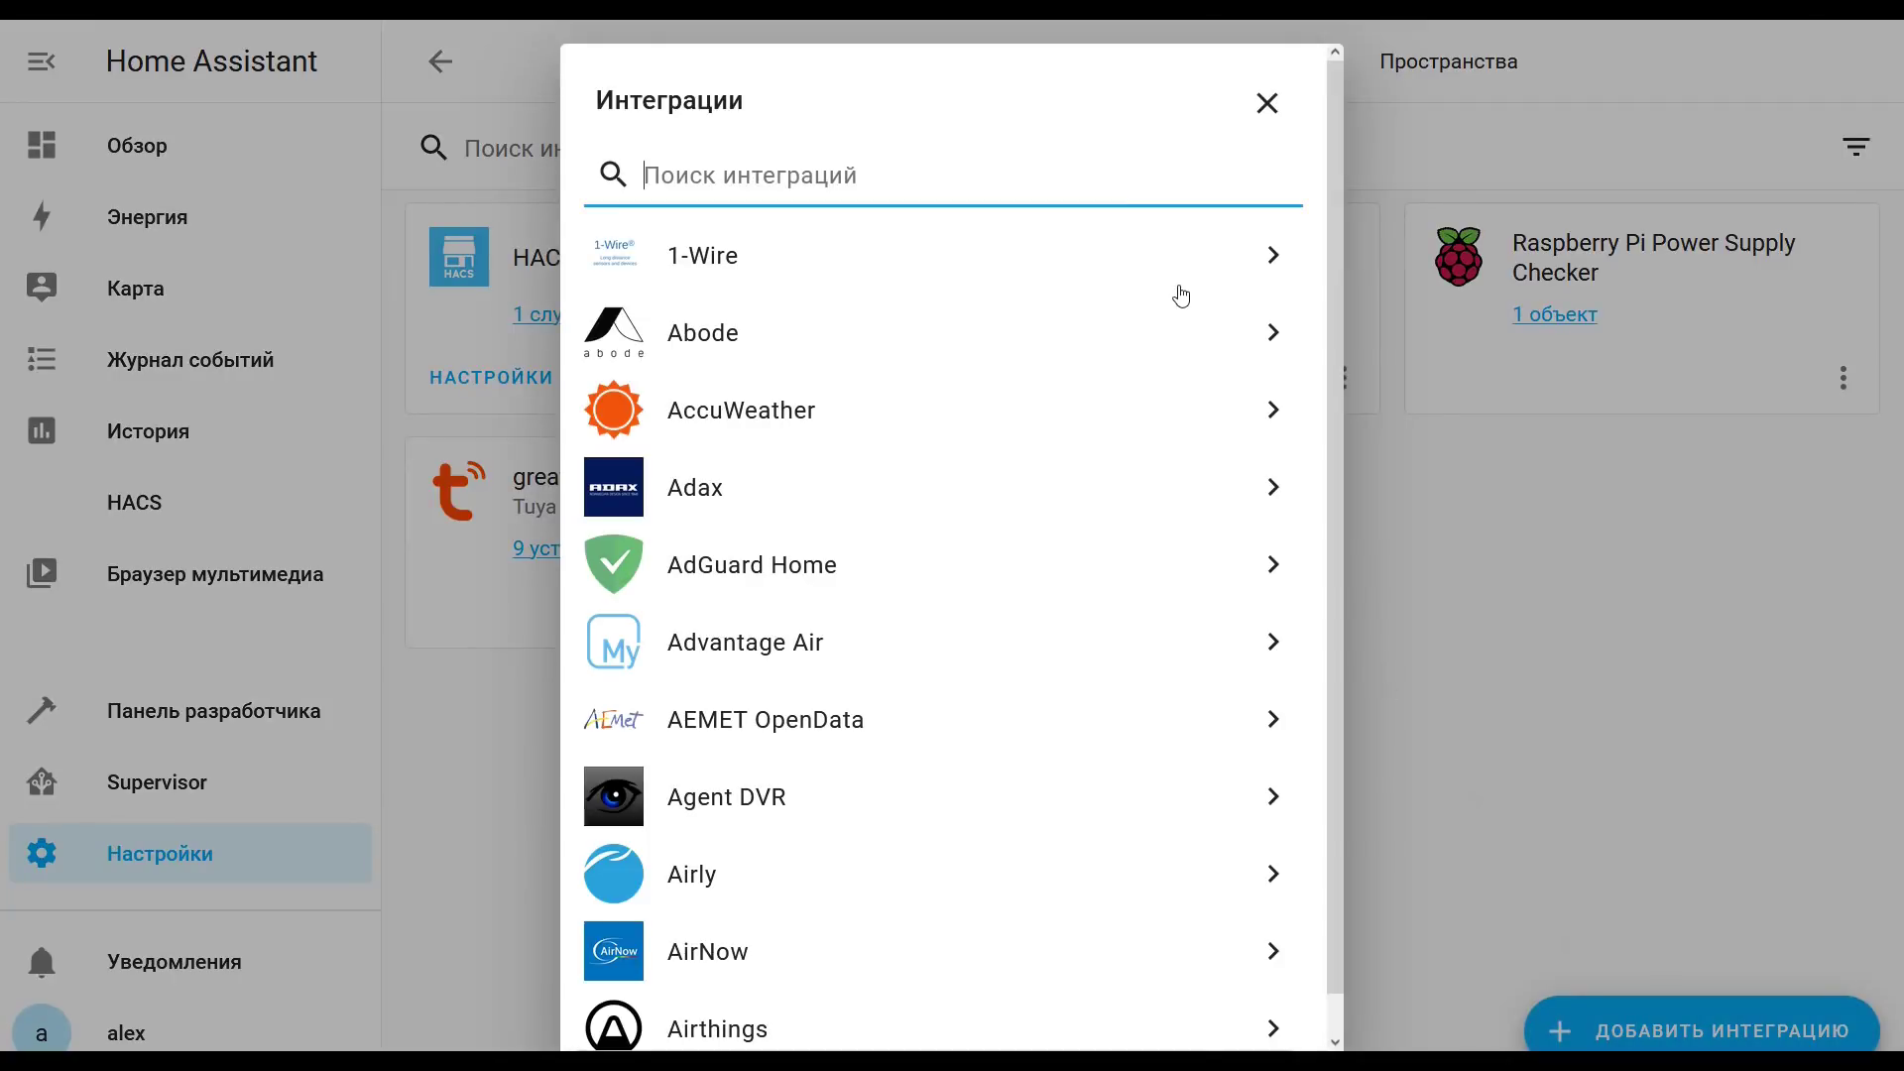
{"action": "type", "text": "lo"}
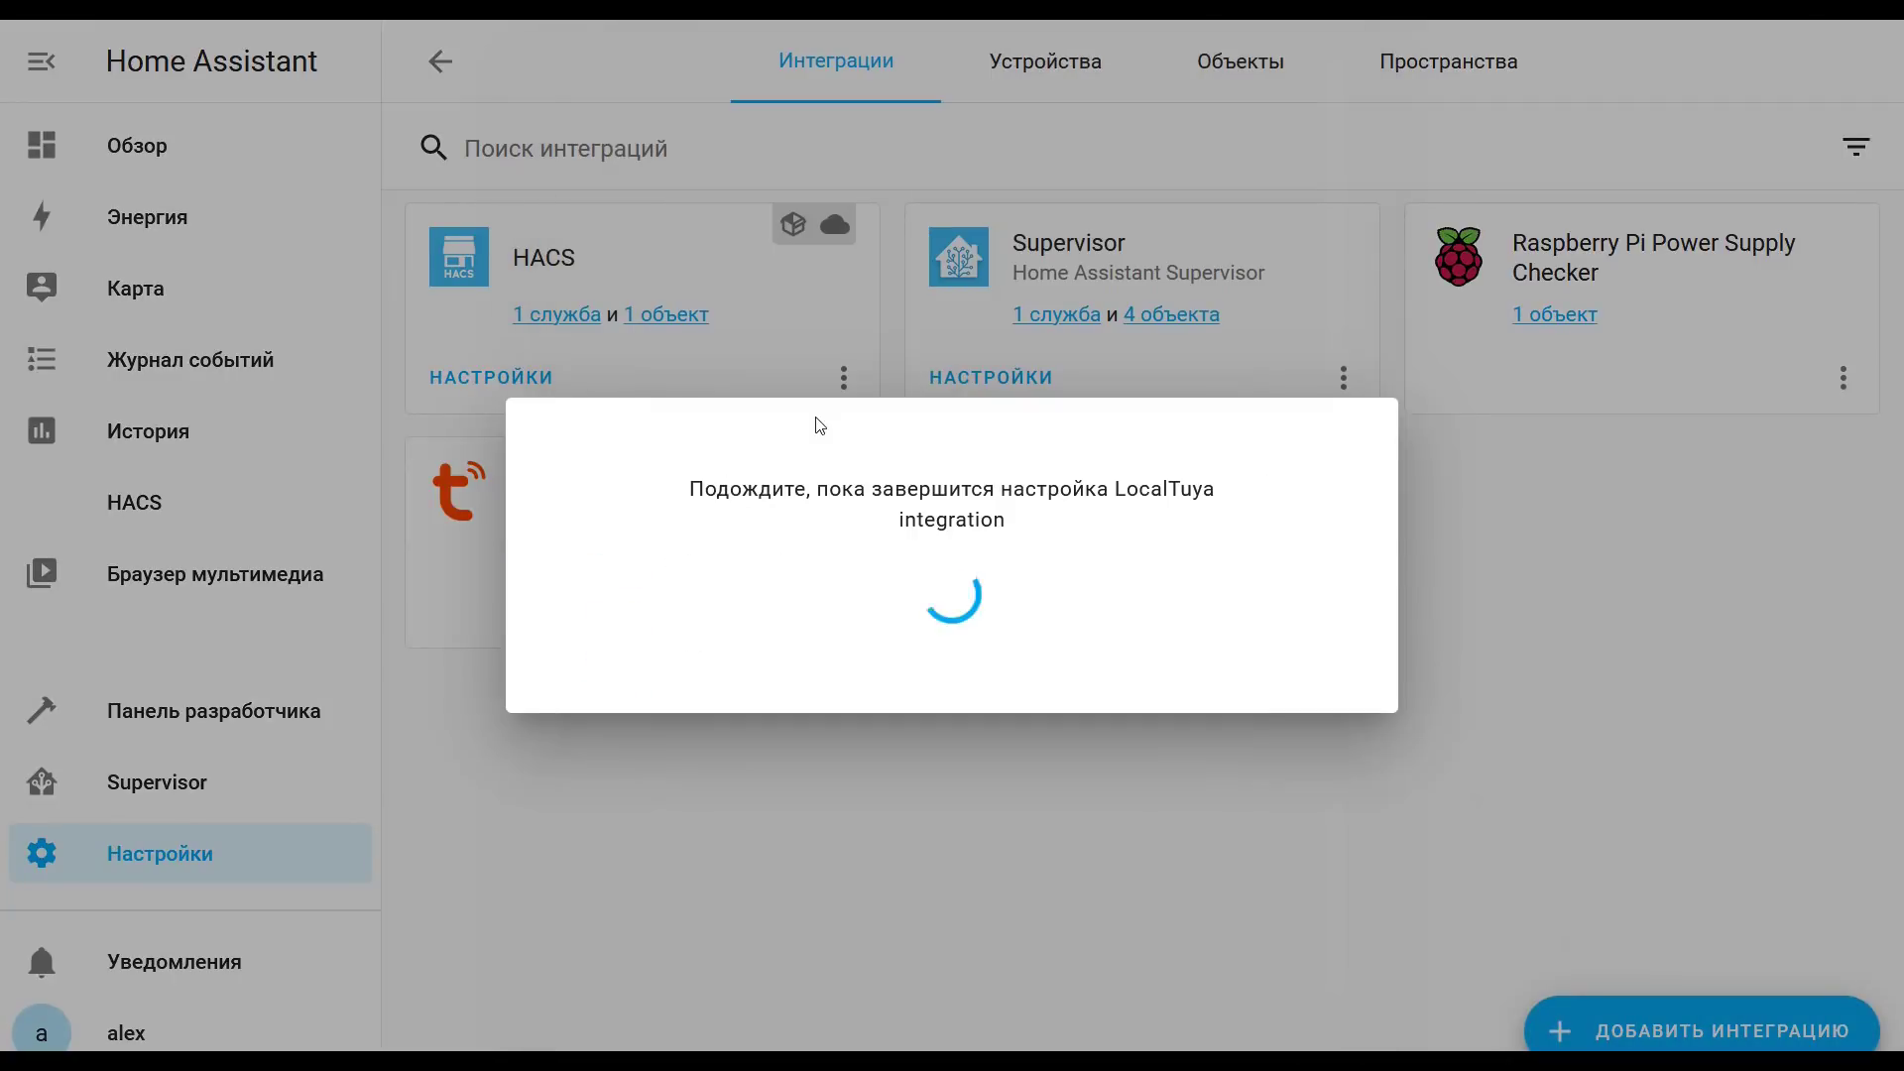
{"action": "left_click", "coordinate": [809, 420]}
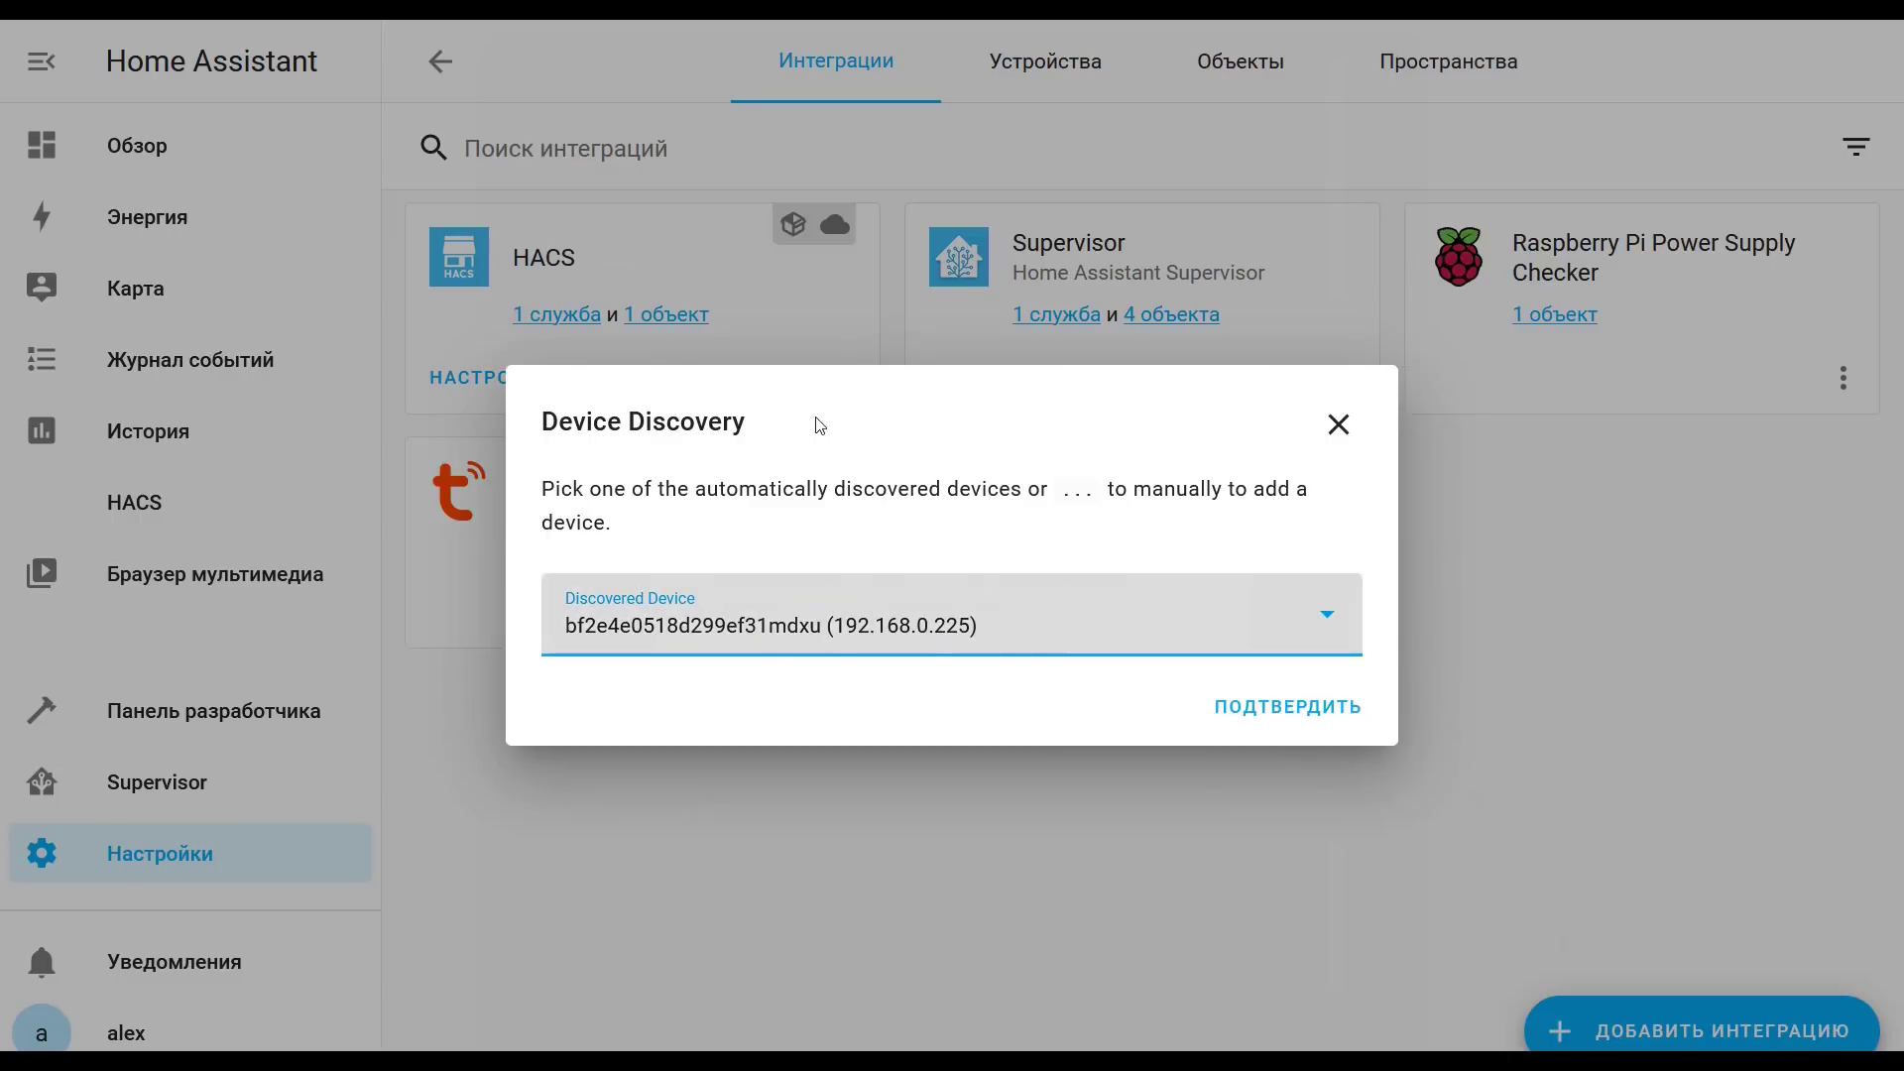
{"action": "left_click", "coordinate": [1116, 651]}
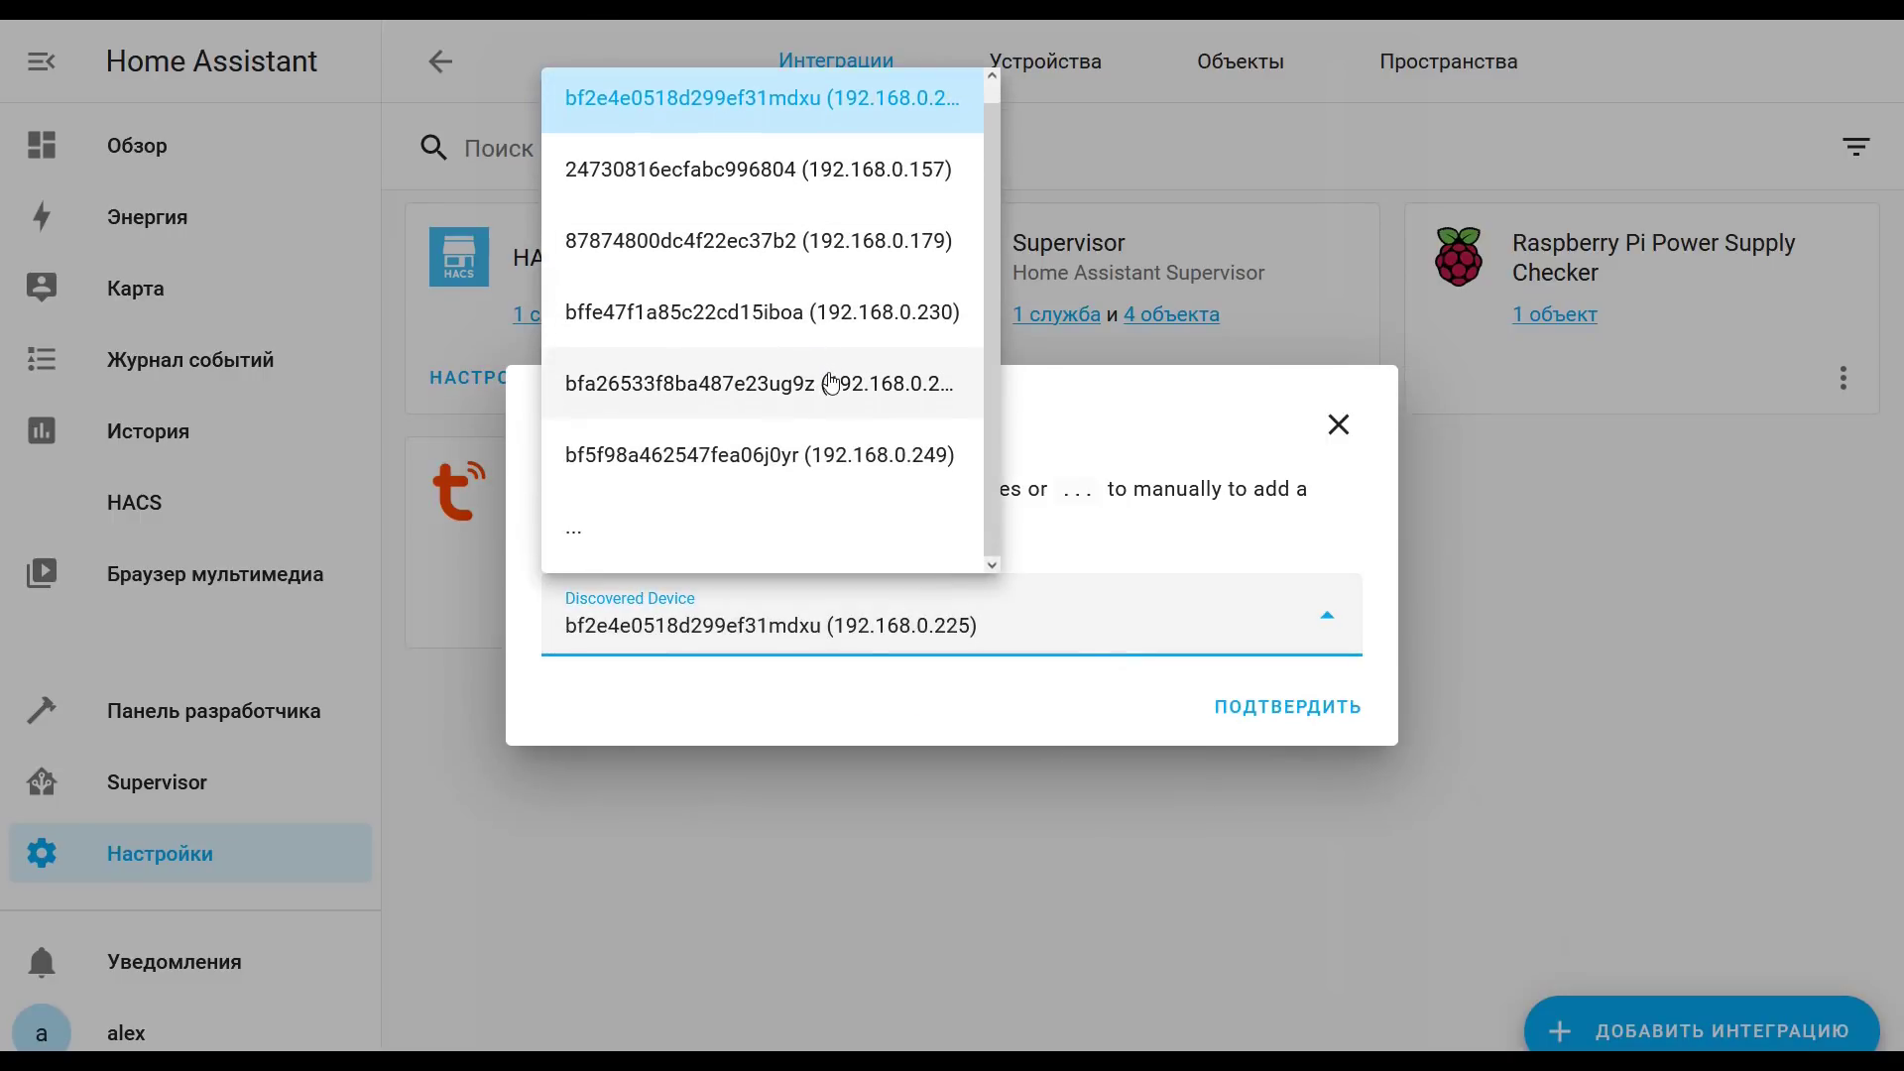
{"action": "left_click", "coordinate": [1103, 432]}
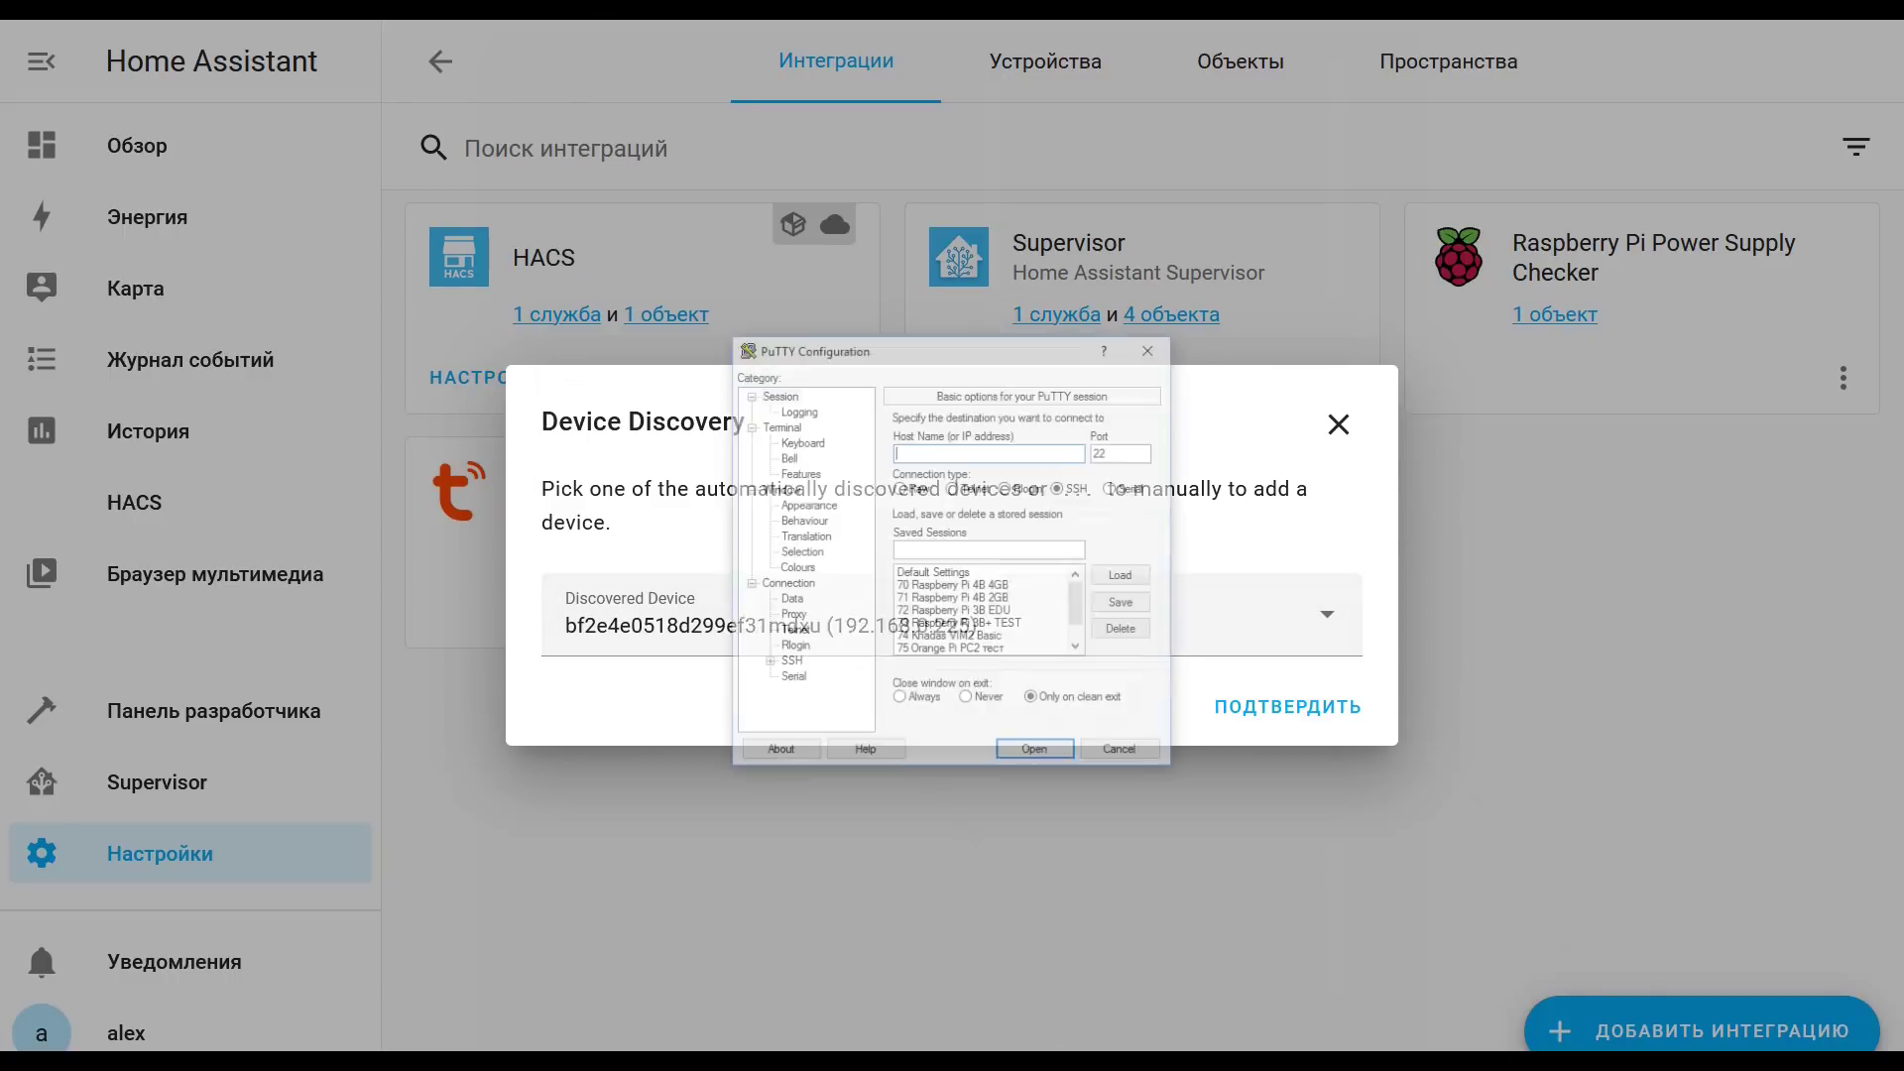
- In PuTTY, load the saved session "72 Raspberry Pi 3B EDU", connect to 192.168.0.50 and log in with the username and account password
{"action": "left_click", "coordinate": [1053, 612]}
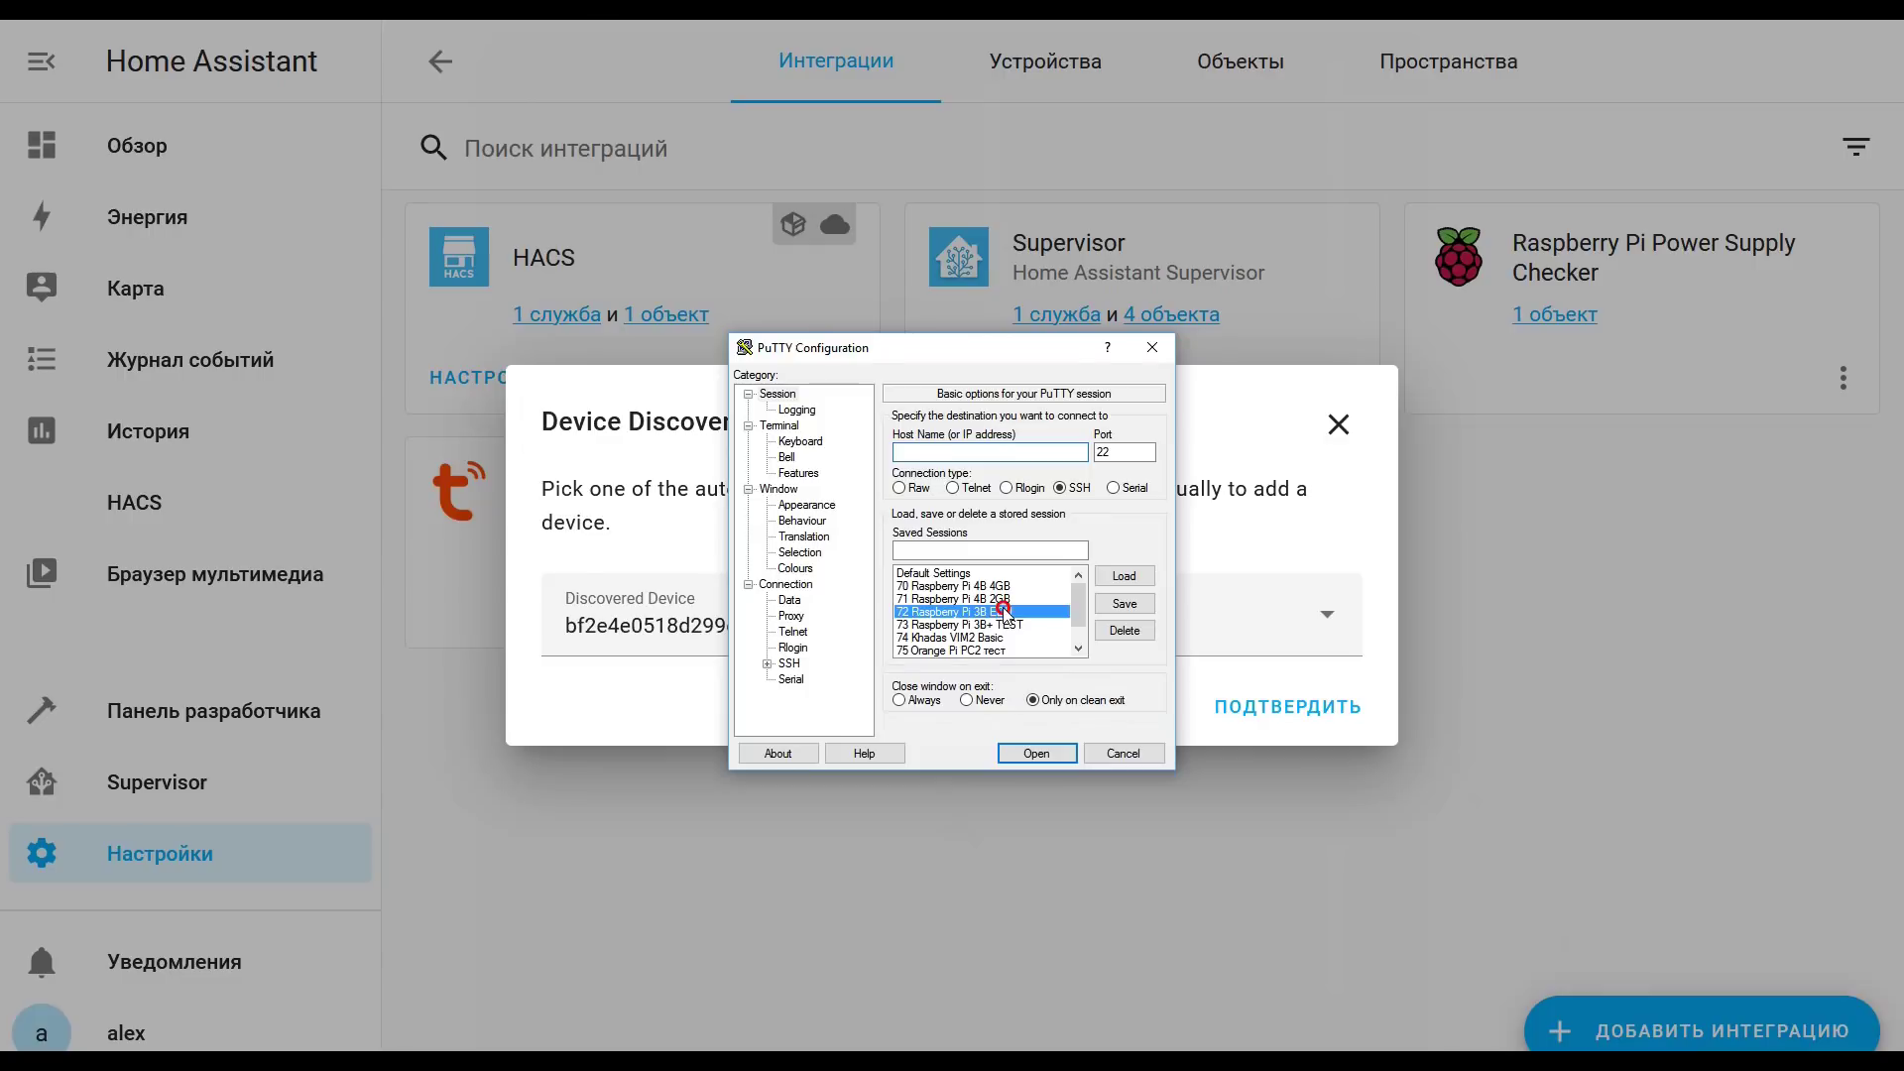
{"action": "left_click", "coordinate": [1124, 575]}
{"action": "left_click_drag", "start_coordinate": [947, 452], "coordinate": [959, 450]}
{"action": "left_click", "coordinate": [1037, 754]}
{"action": "left_click", "coordinate": [876, 161]}
{"action": "type", "text": "alex"}
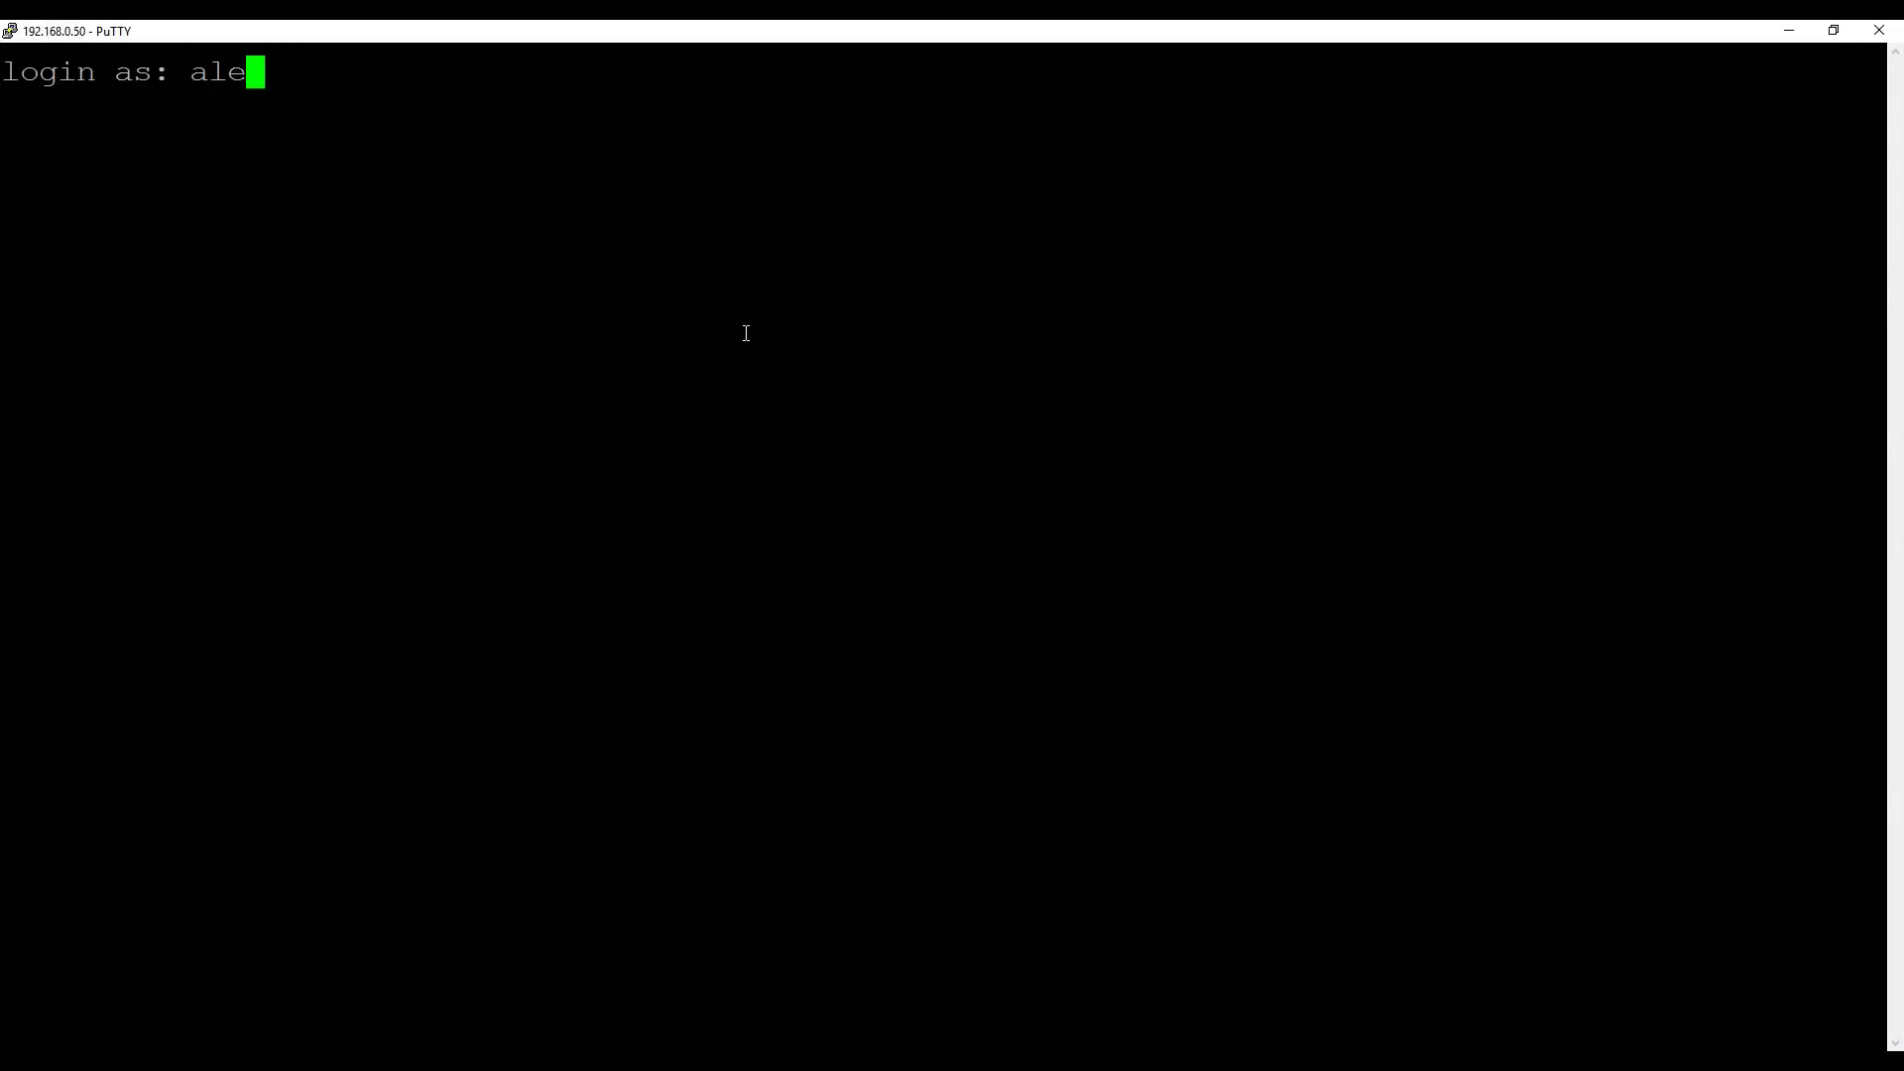
{"action": "key", "text": "Return"}
{"action": "key", "text": "Return"}
{"action": "key", "text": "ctrl+l"}
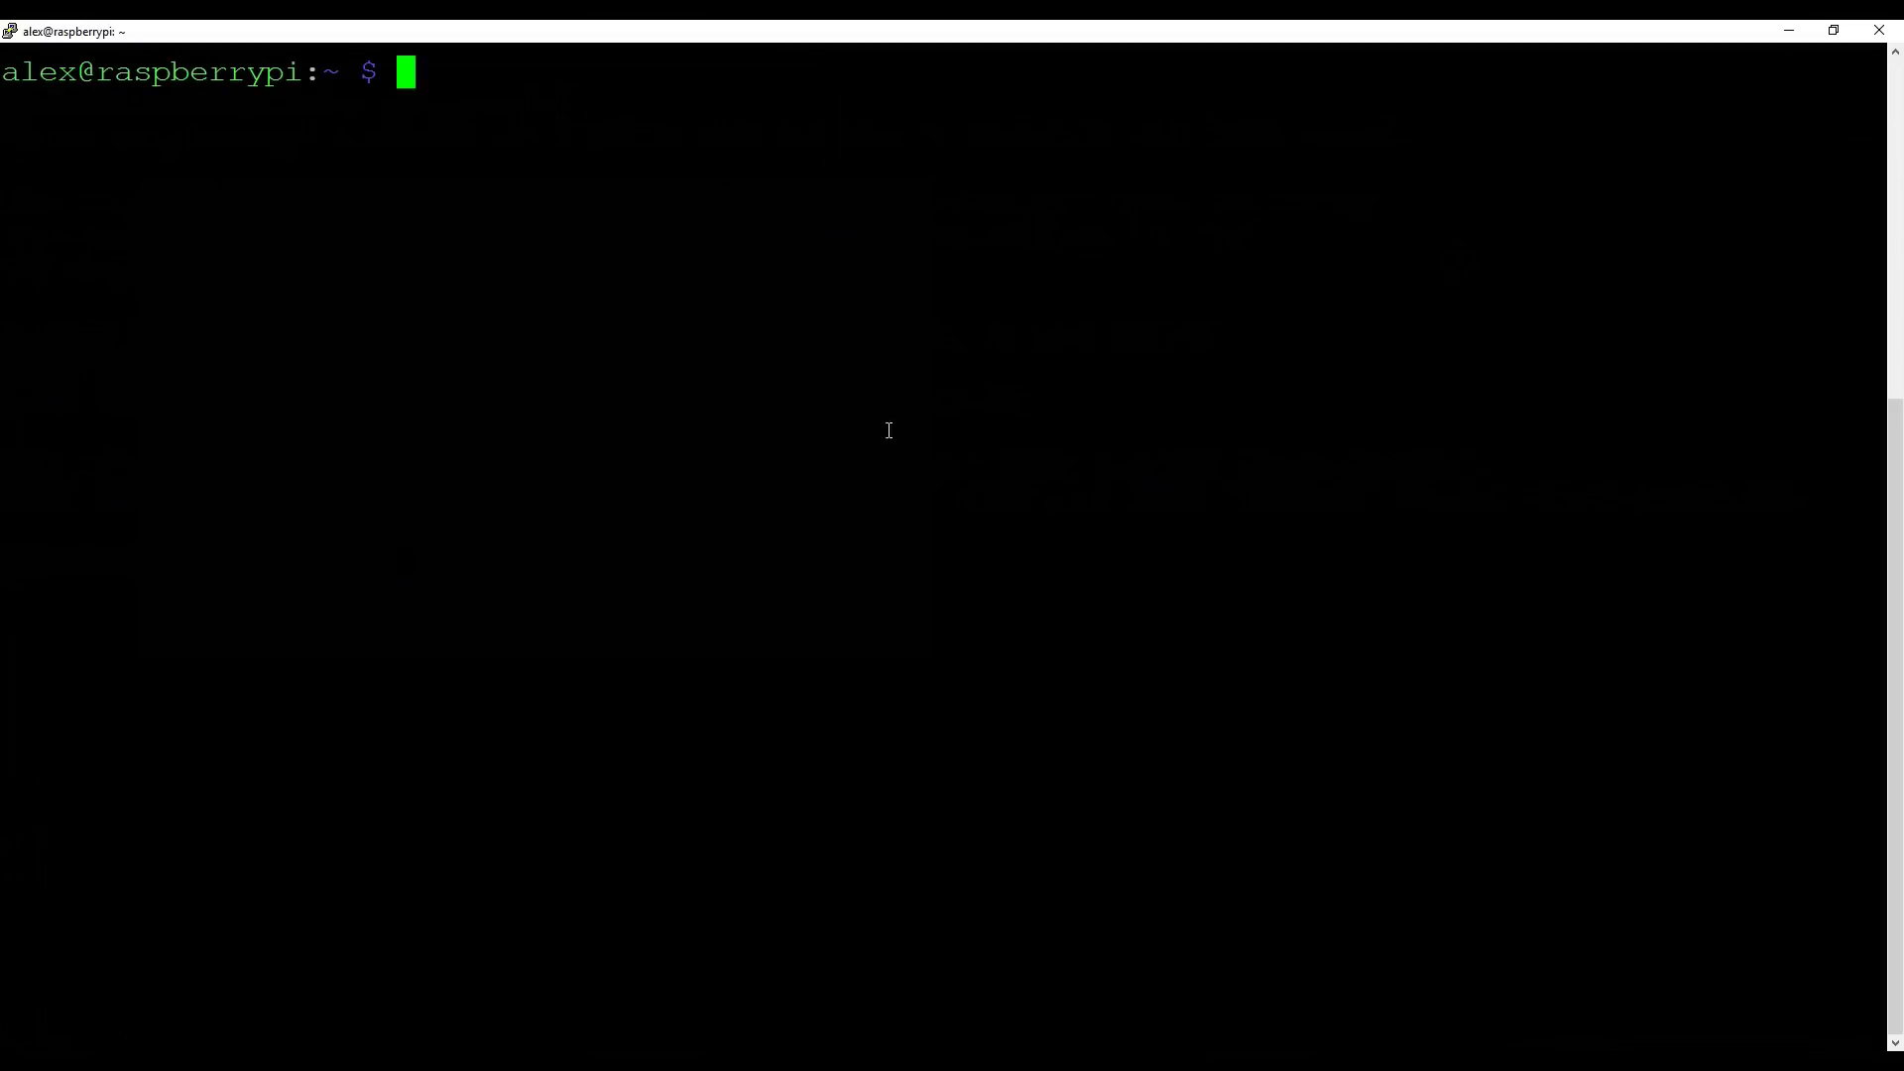
- Install npm with "sudo apt-get install npm", entering the sudo password and accepting the installation
{"action": "right_click", "coordinate": [570, 261]}
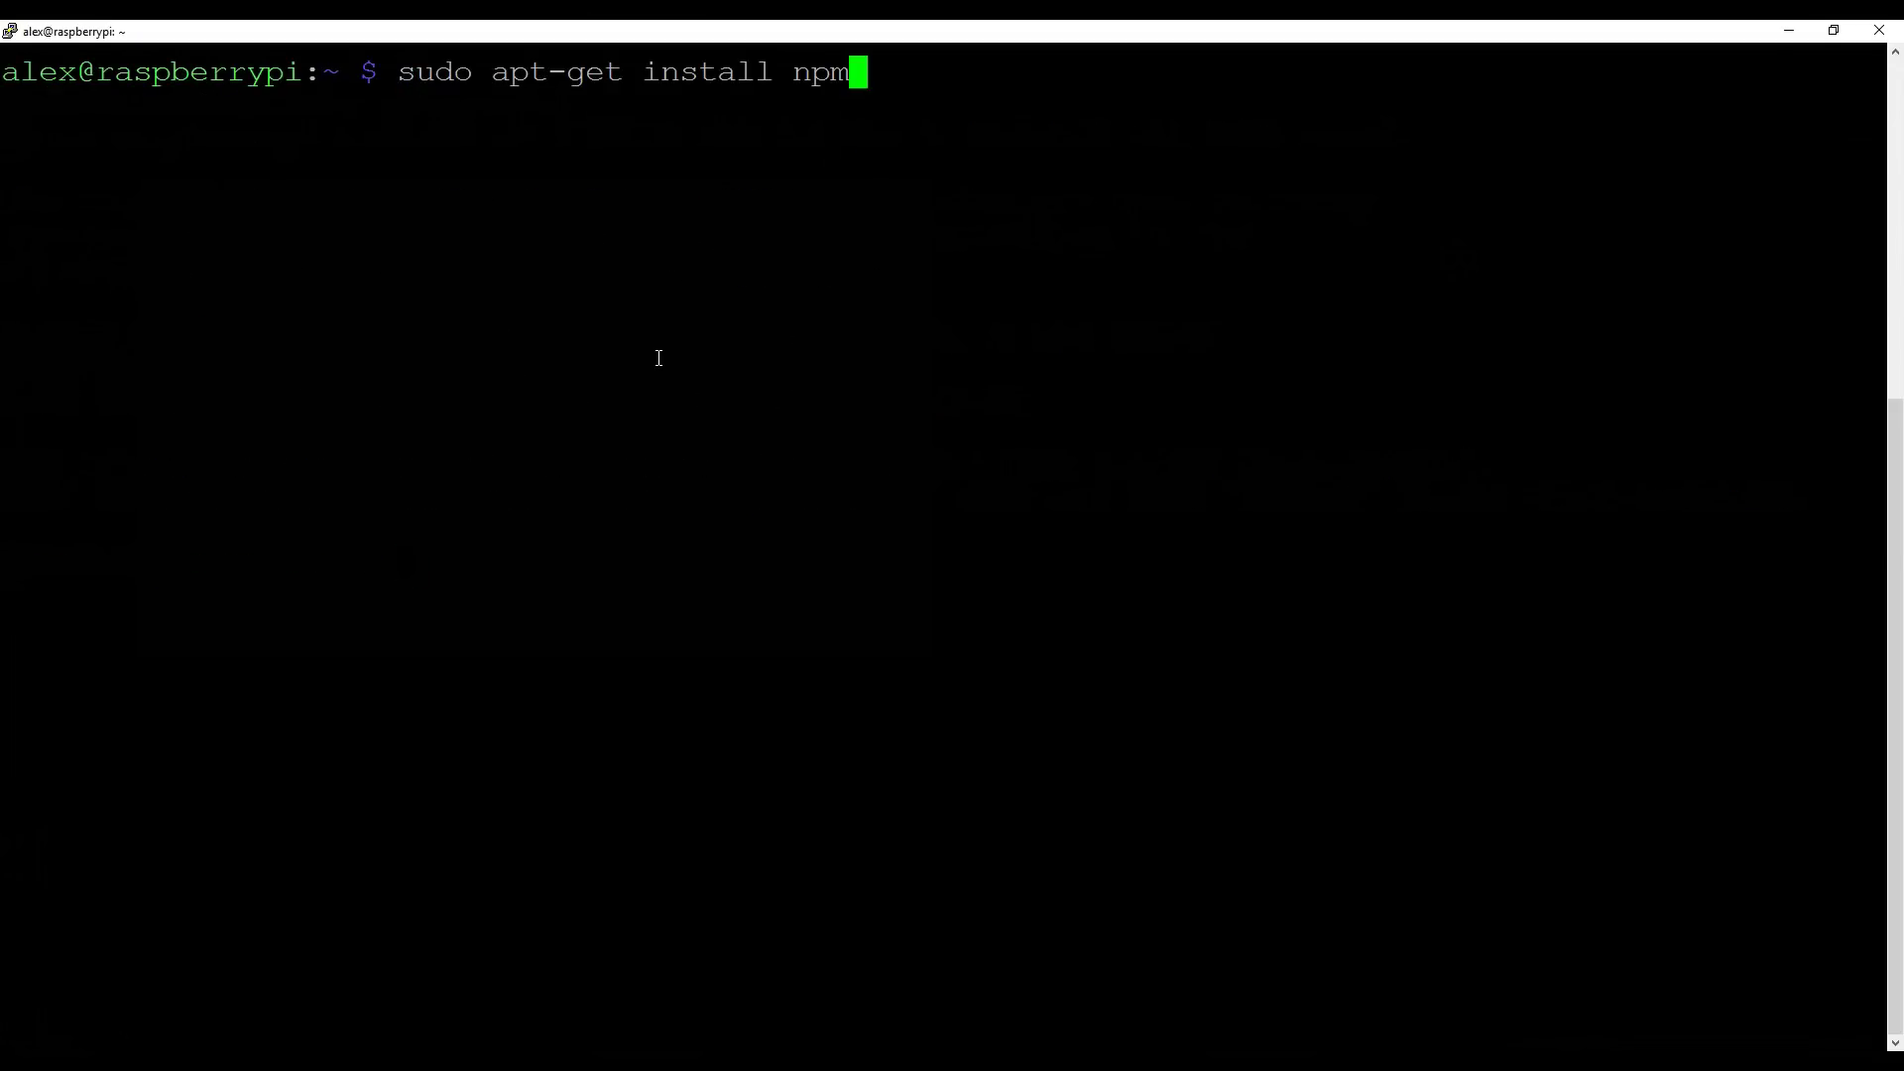
{"action": "key", "text": "Return"}
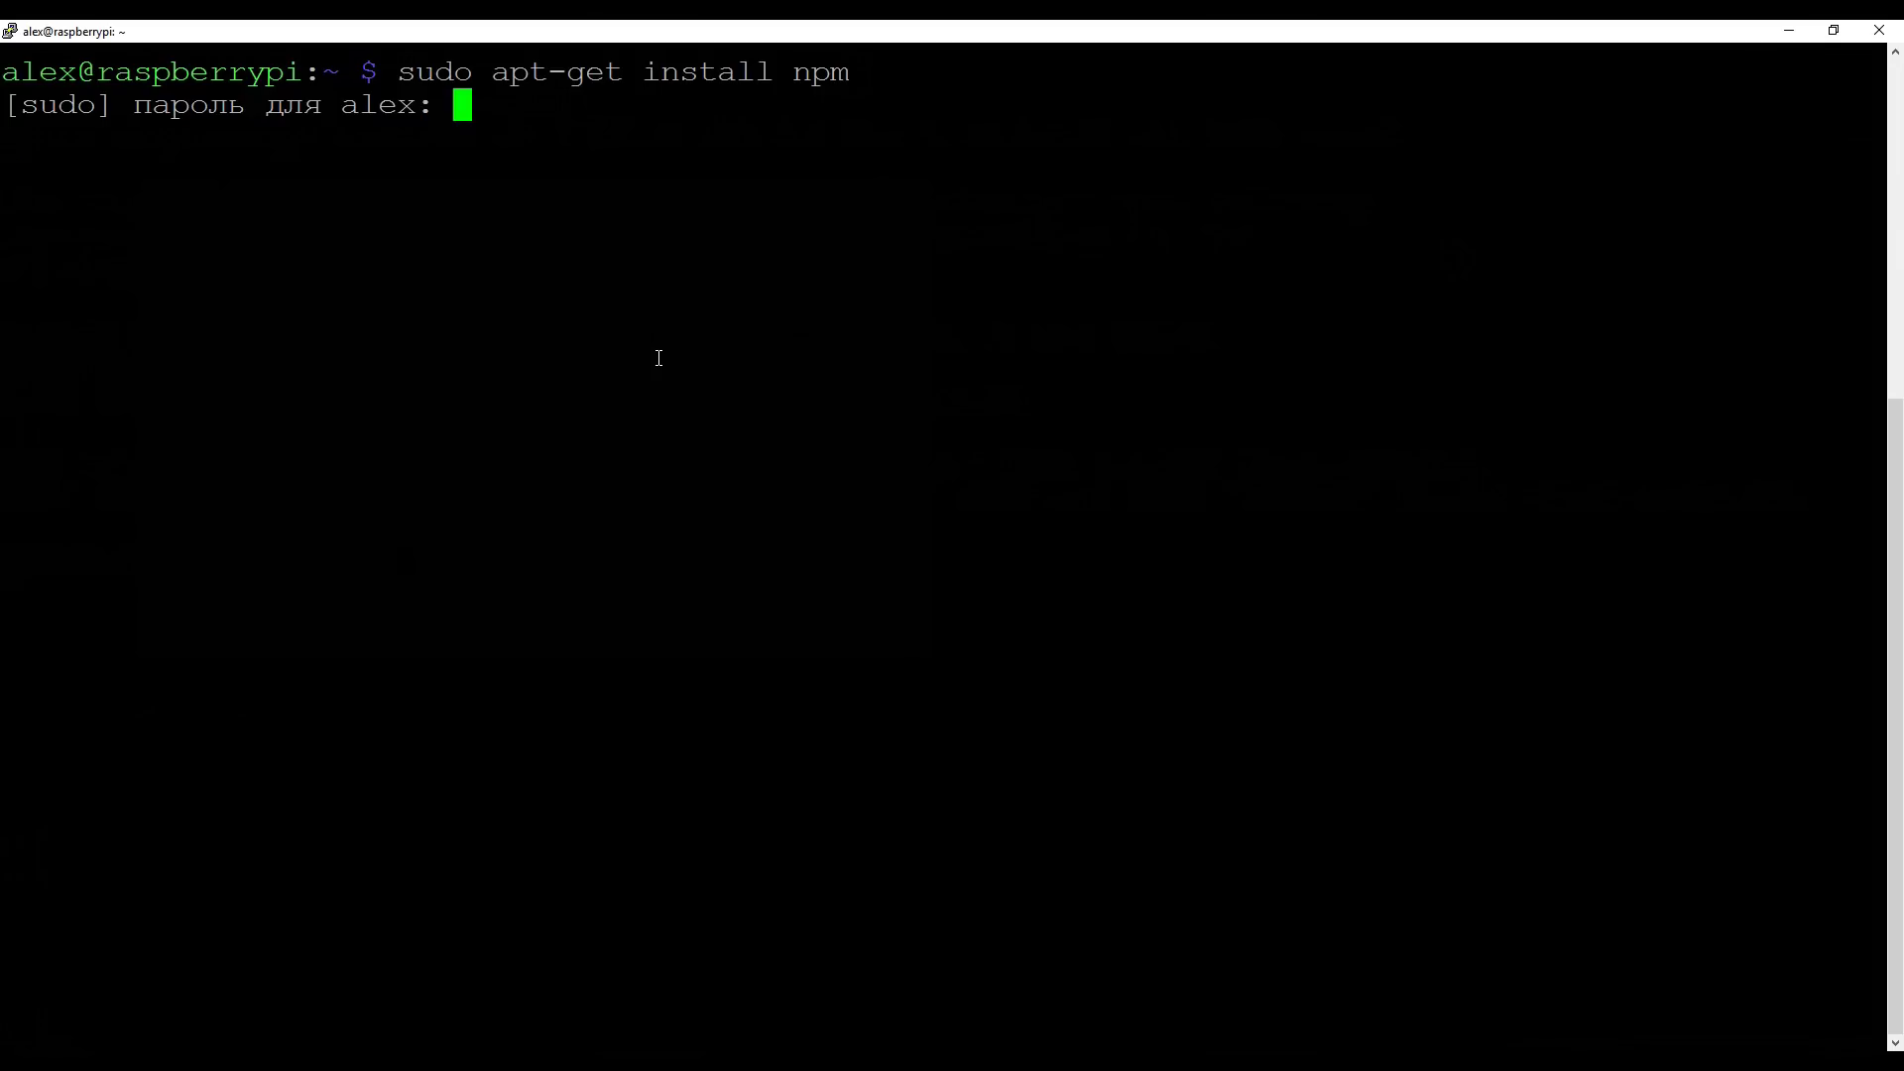
{"action": "key", "text": "Return"}
{"action": "key", "text": "Return"}
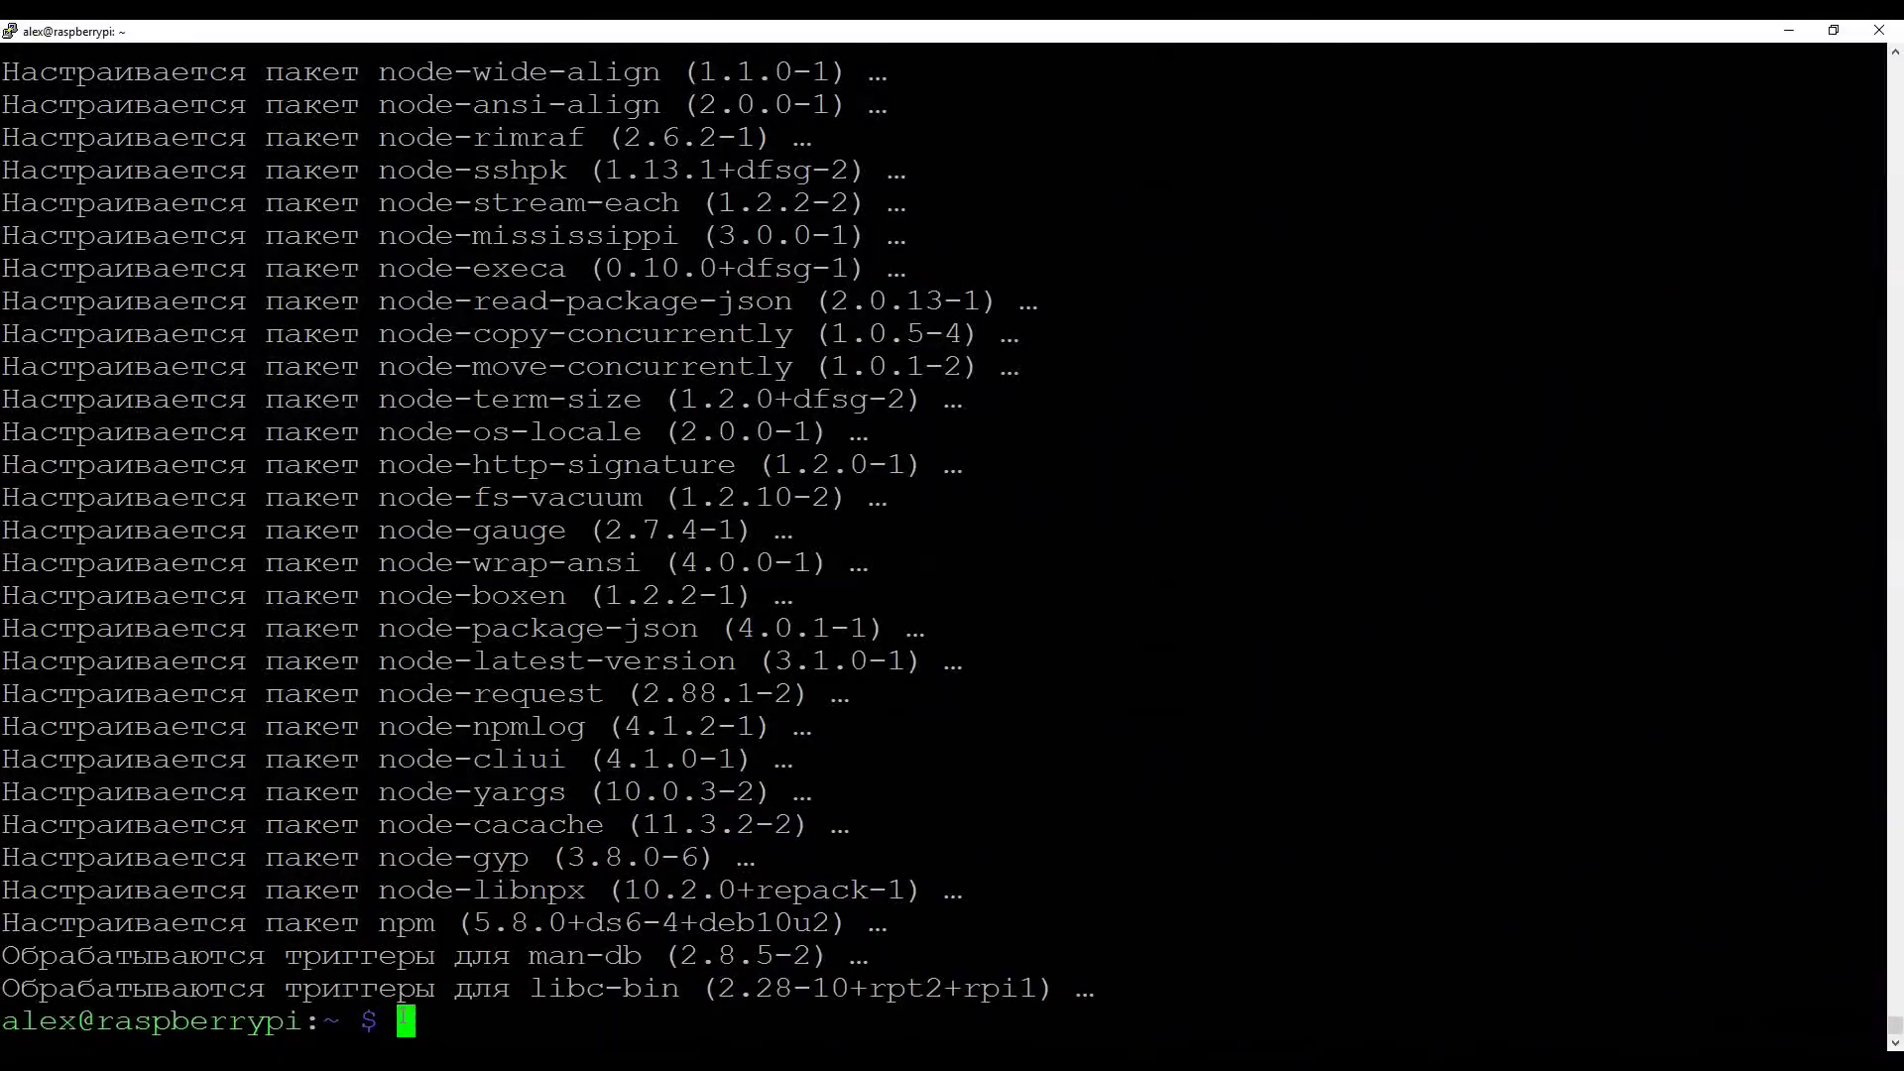
{"action": "key", "text": "ctrl+l"}
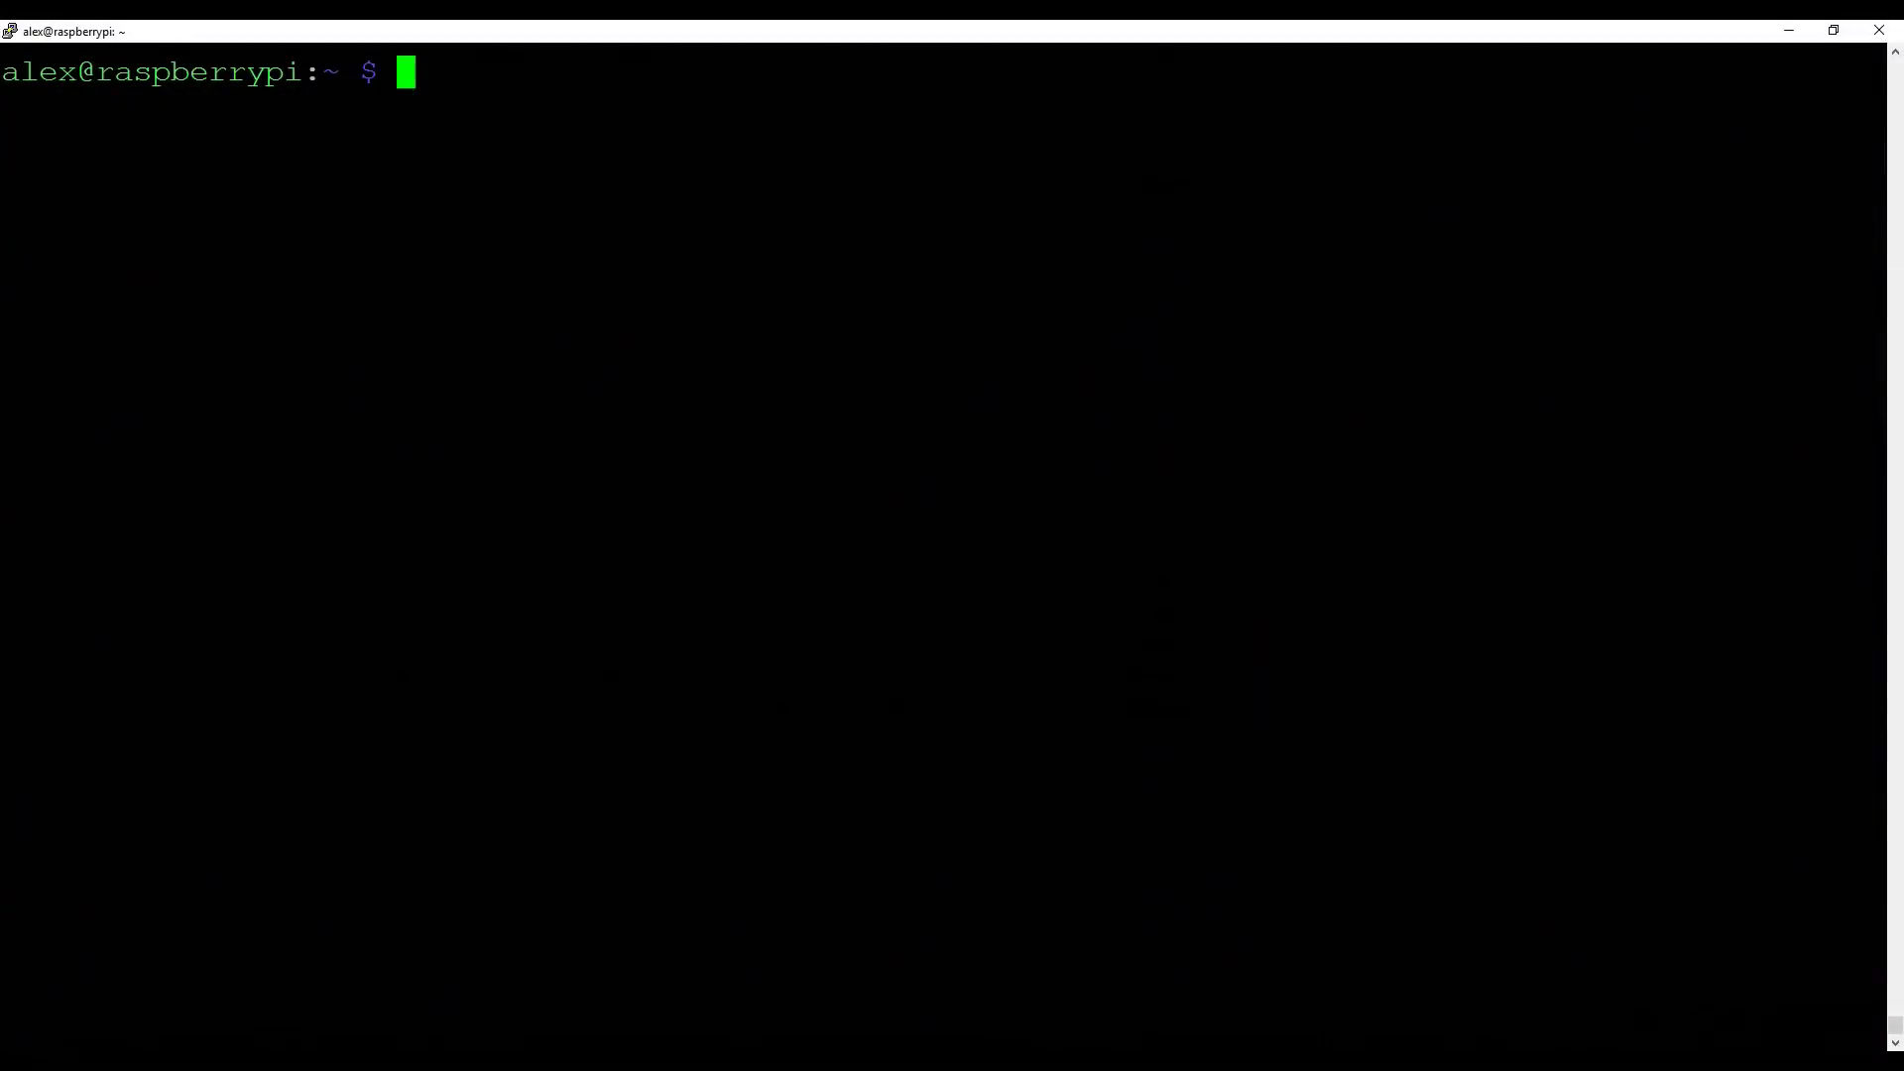
{"action": "right_click", "coordinate": [415, 70]}
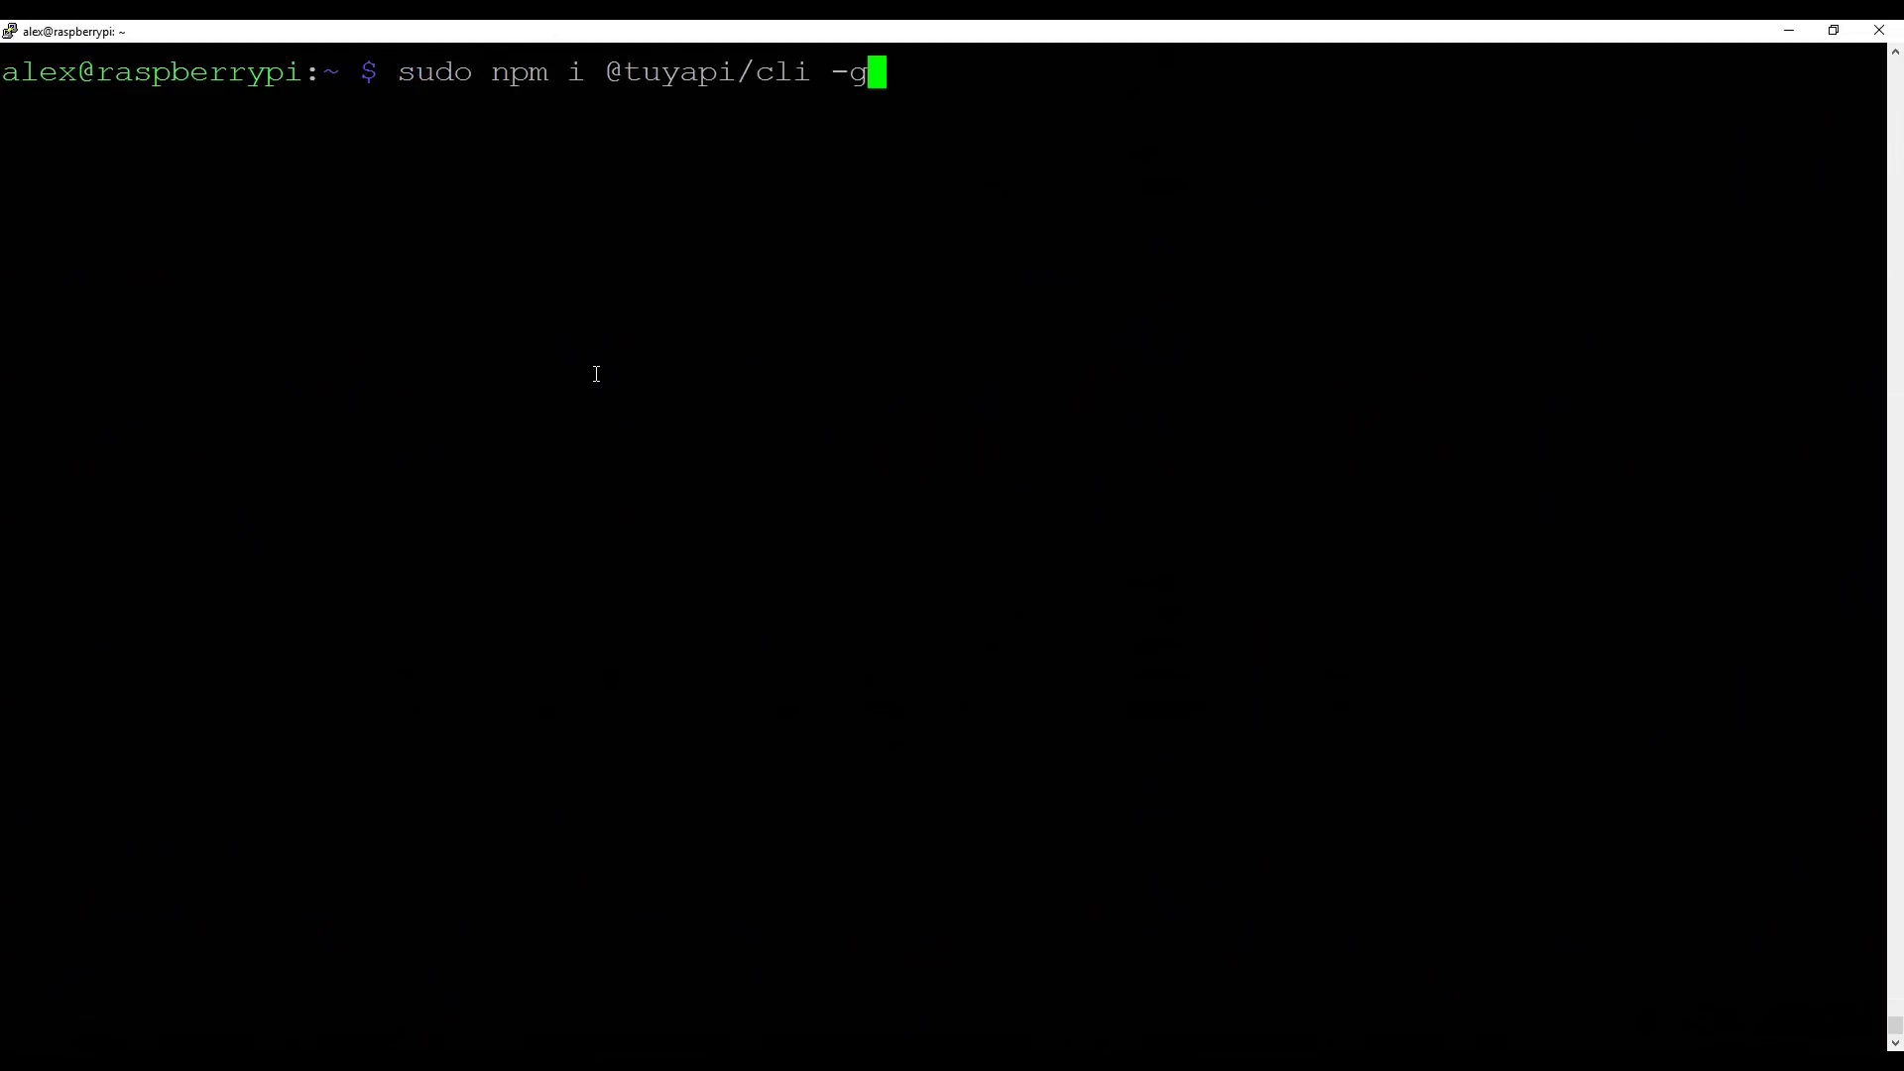
{"action": "key", "text": "Return"}
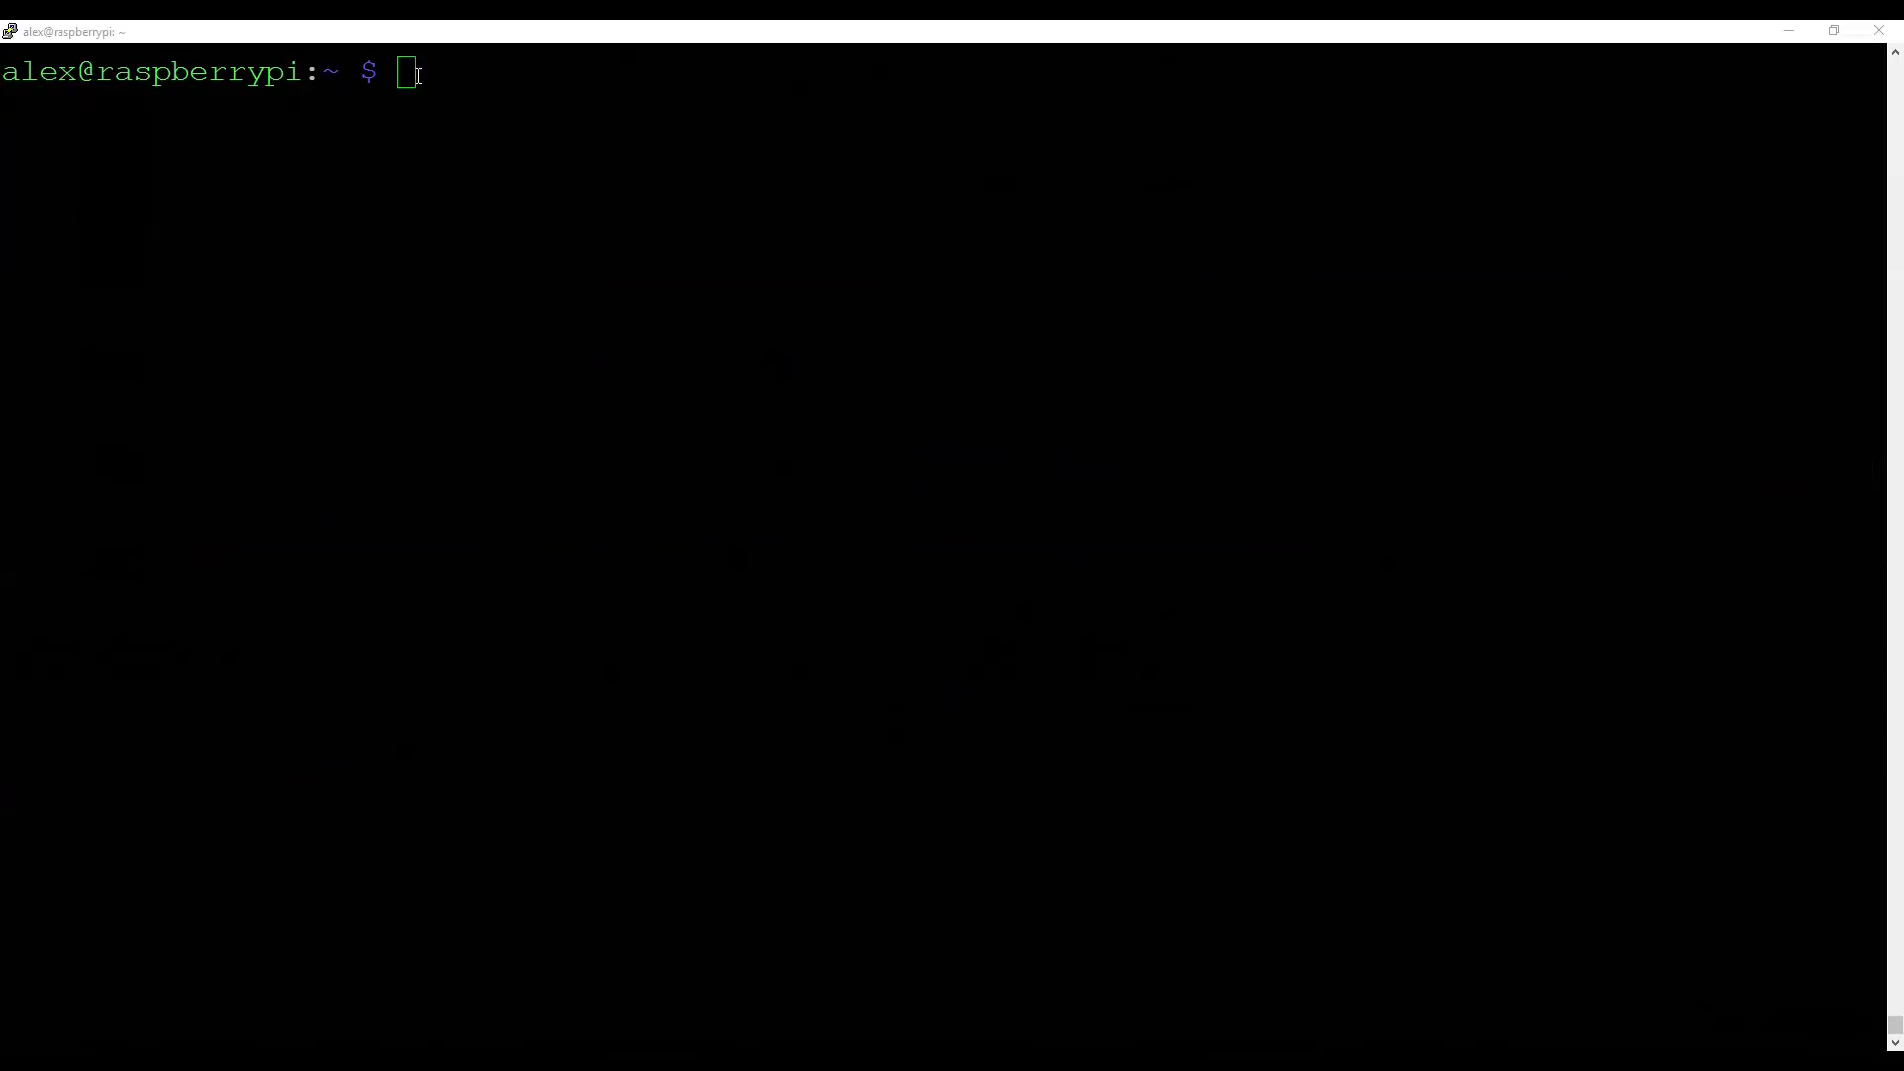
- Run "tuya-cli wizard" and submit the Access ID copied from the Tuya IoT Platform as the API key
{"action": "type", "text": "tuya-cli wizard"}
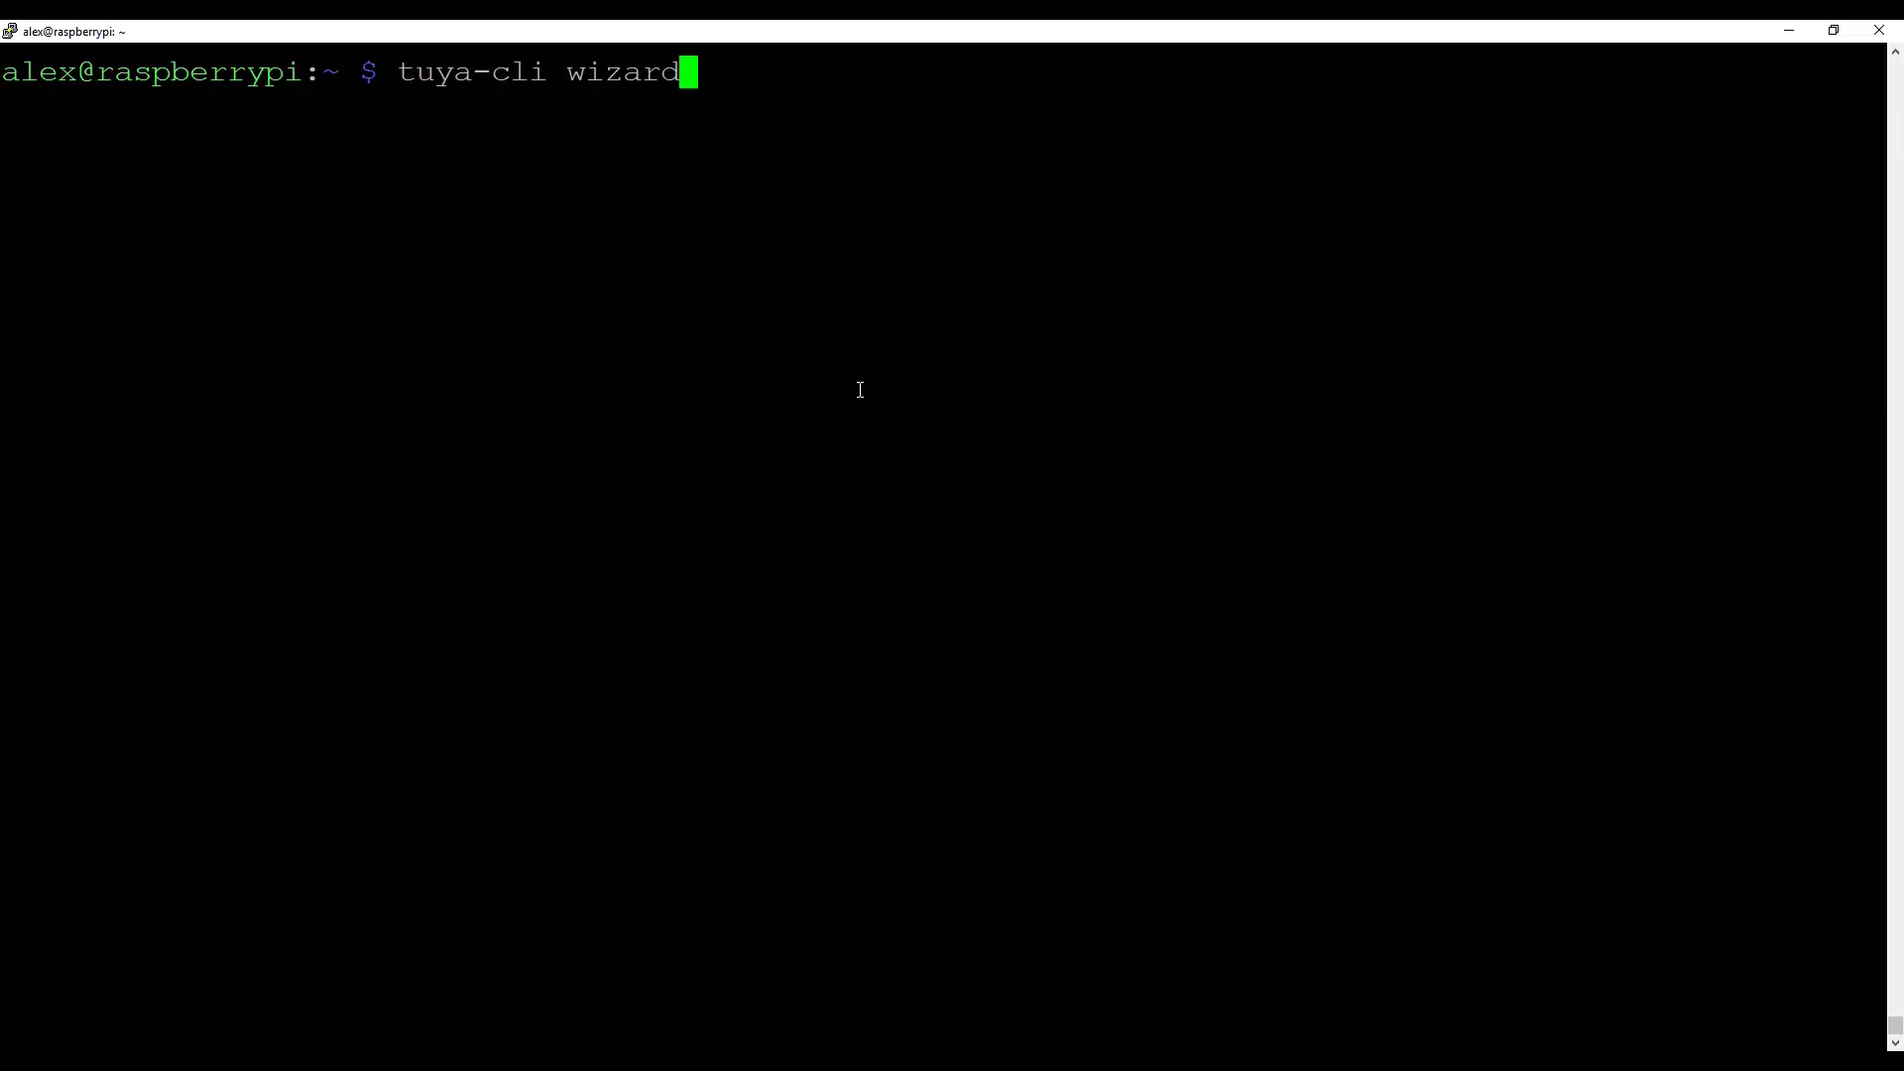
{"action": "key", "text": "Return"}
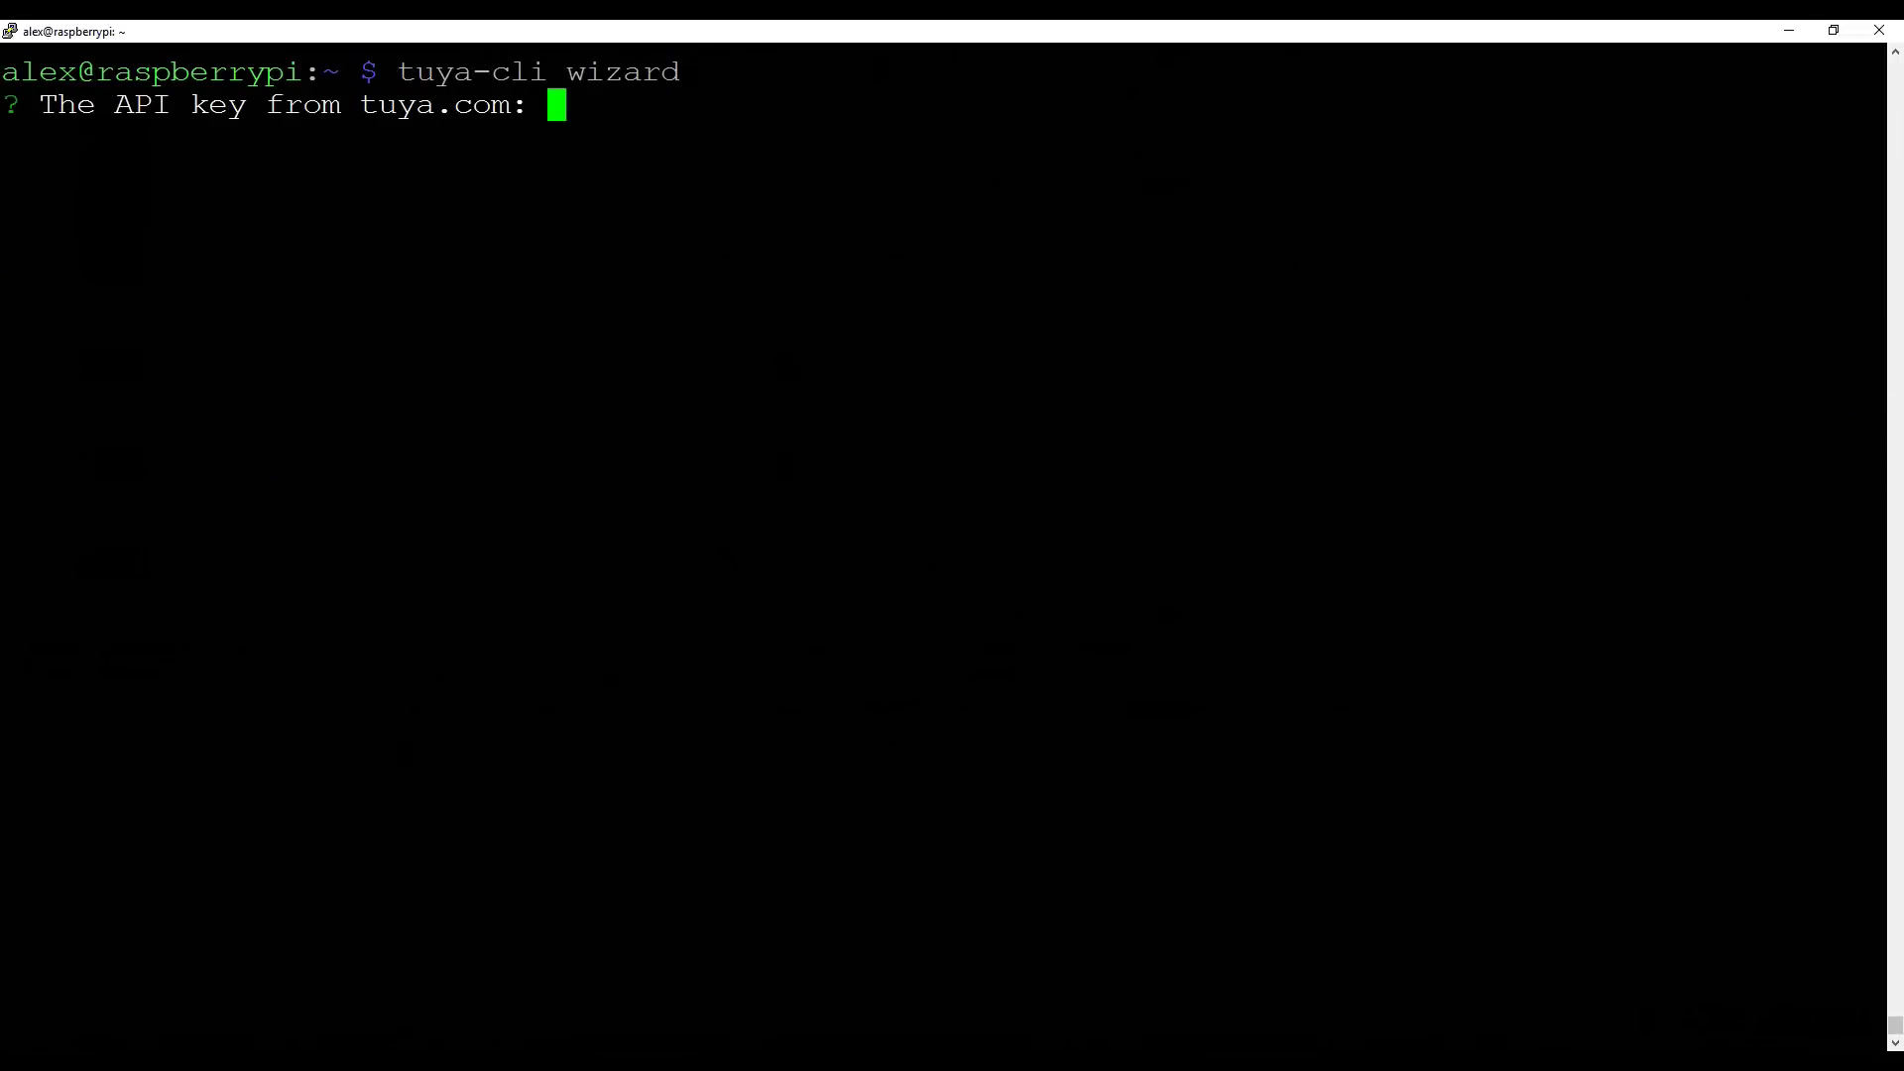
{"action": "key", "text": "alt+Tab"}
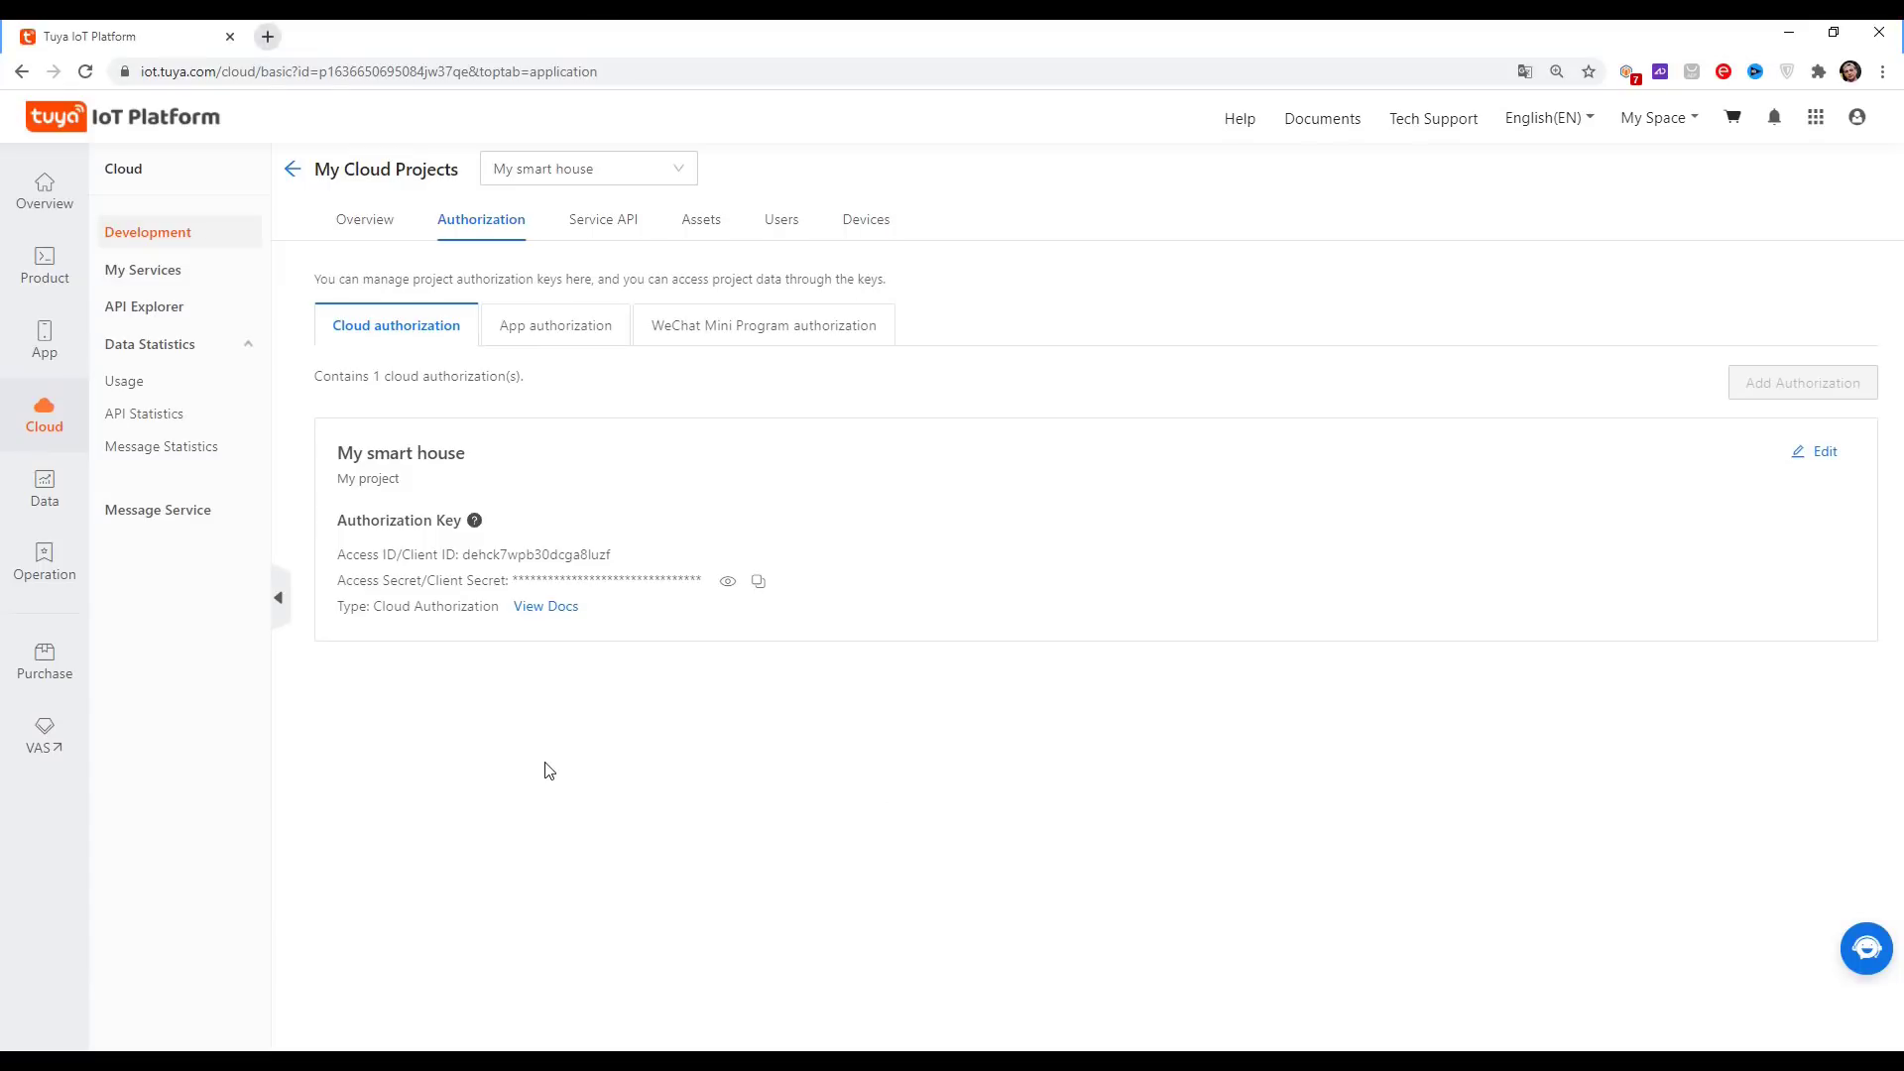
{"action": "left_click_drag", "start_coordinate": [464, 554], "coordinate": [613, 561]}
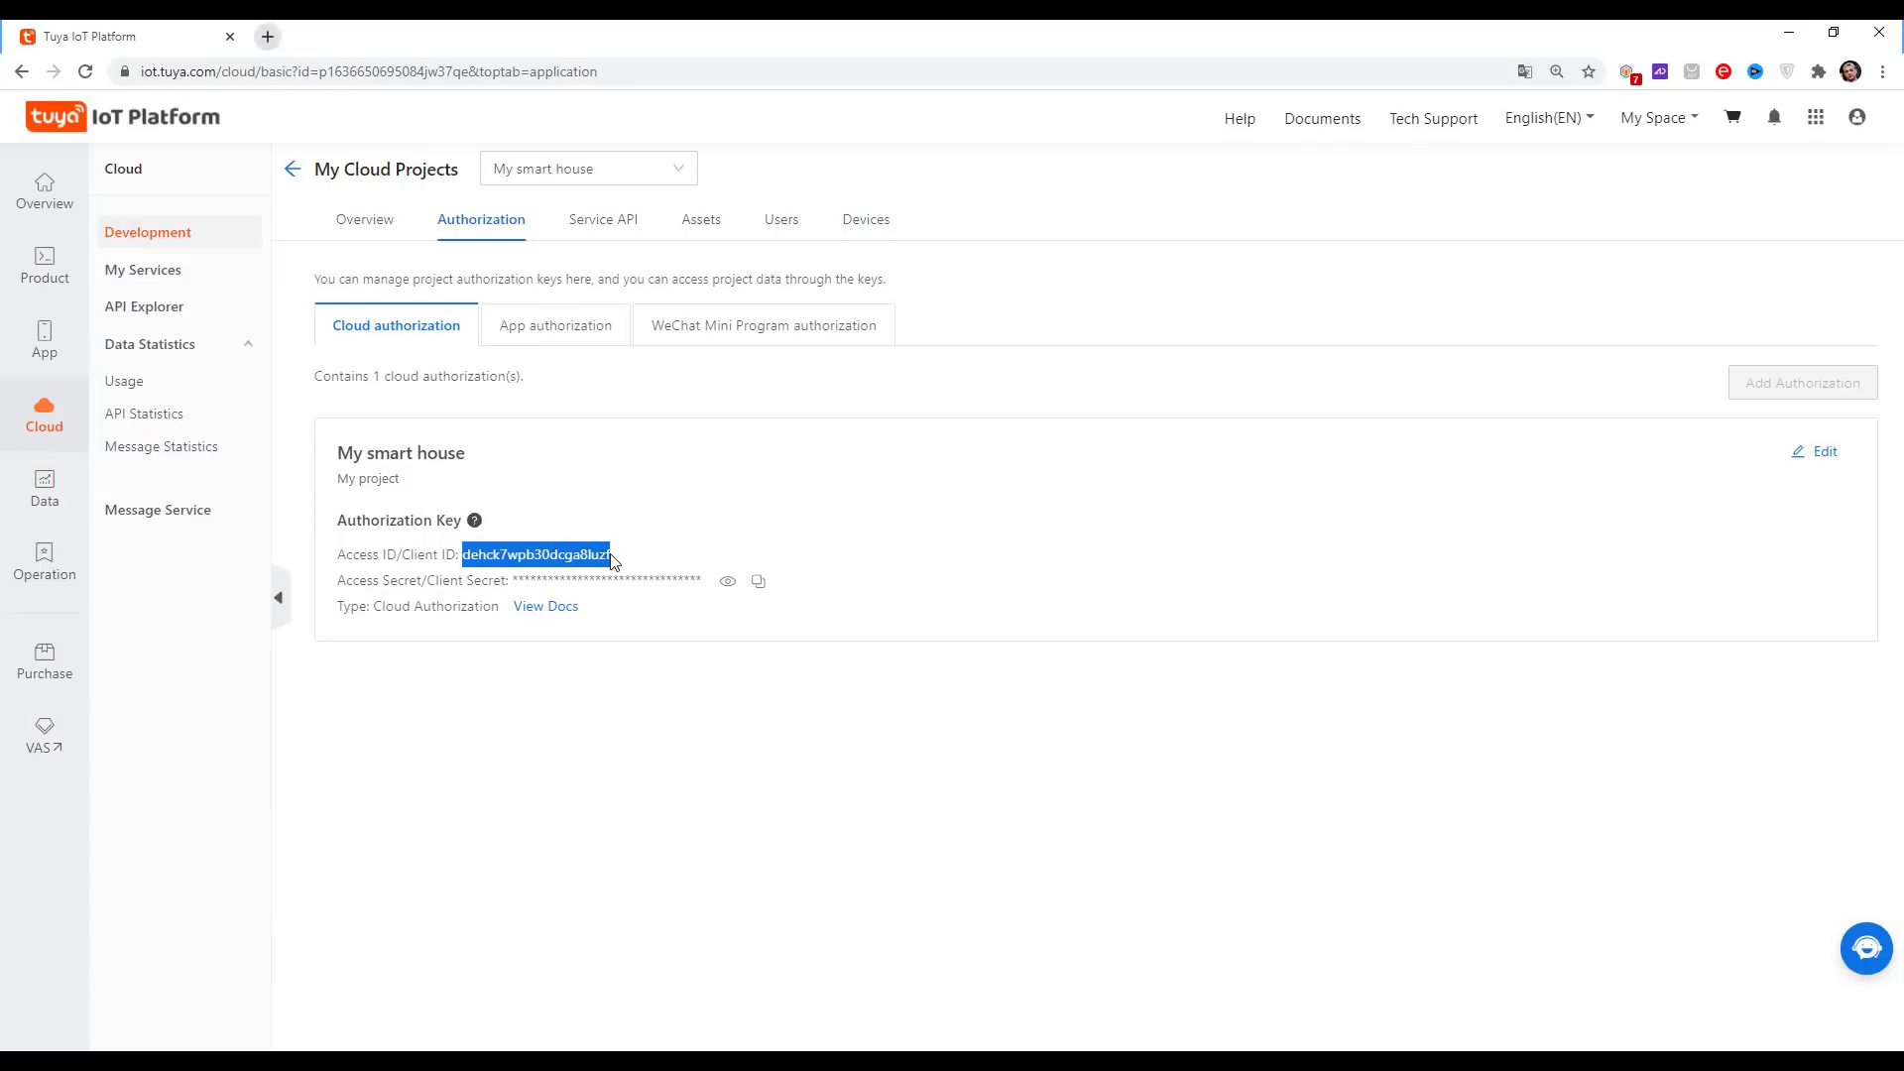
{"action": "key", "text": "ctrl+c"}
{"action": "key", "text": "alt+Tab"}
{"action": "right_click", "coordinate": [571, 399]}
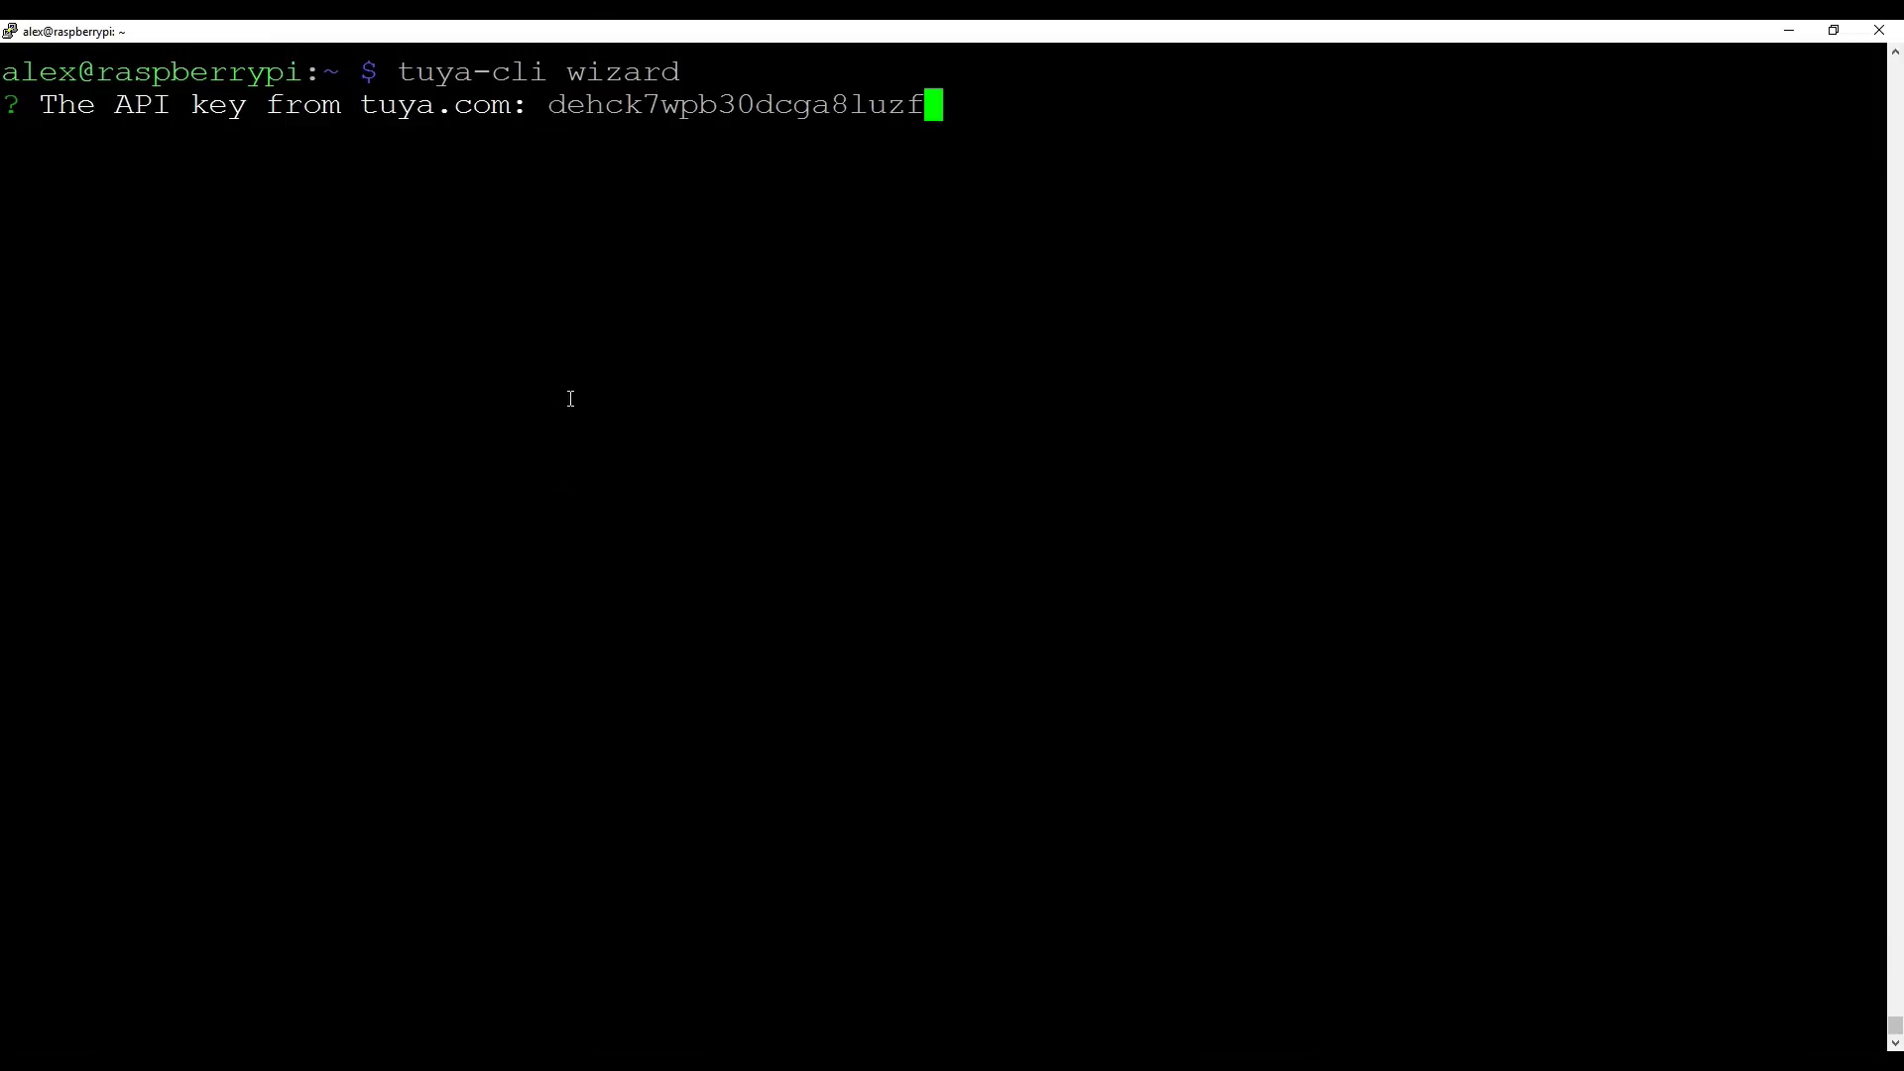
{"action": "key", "text": "Return"}
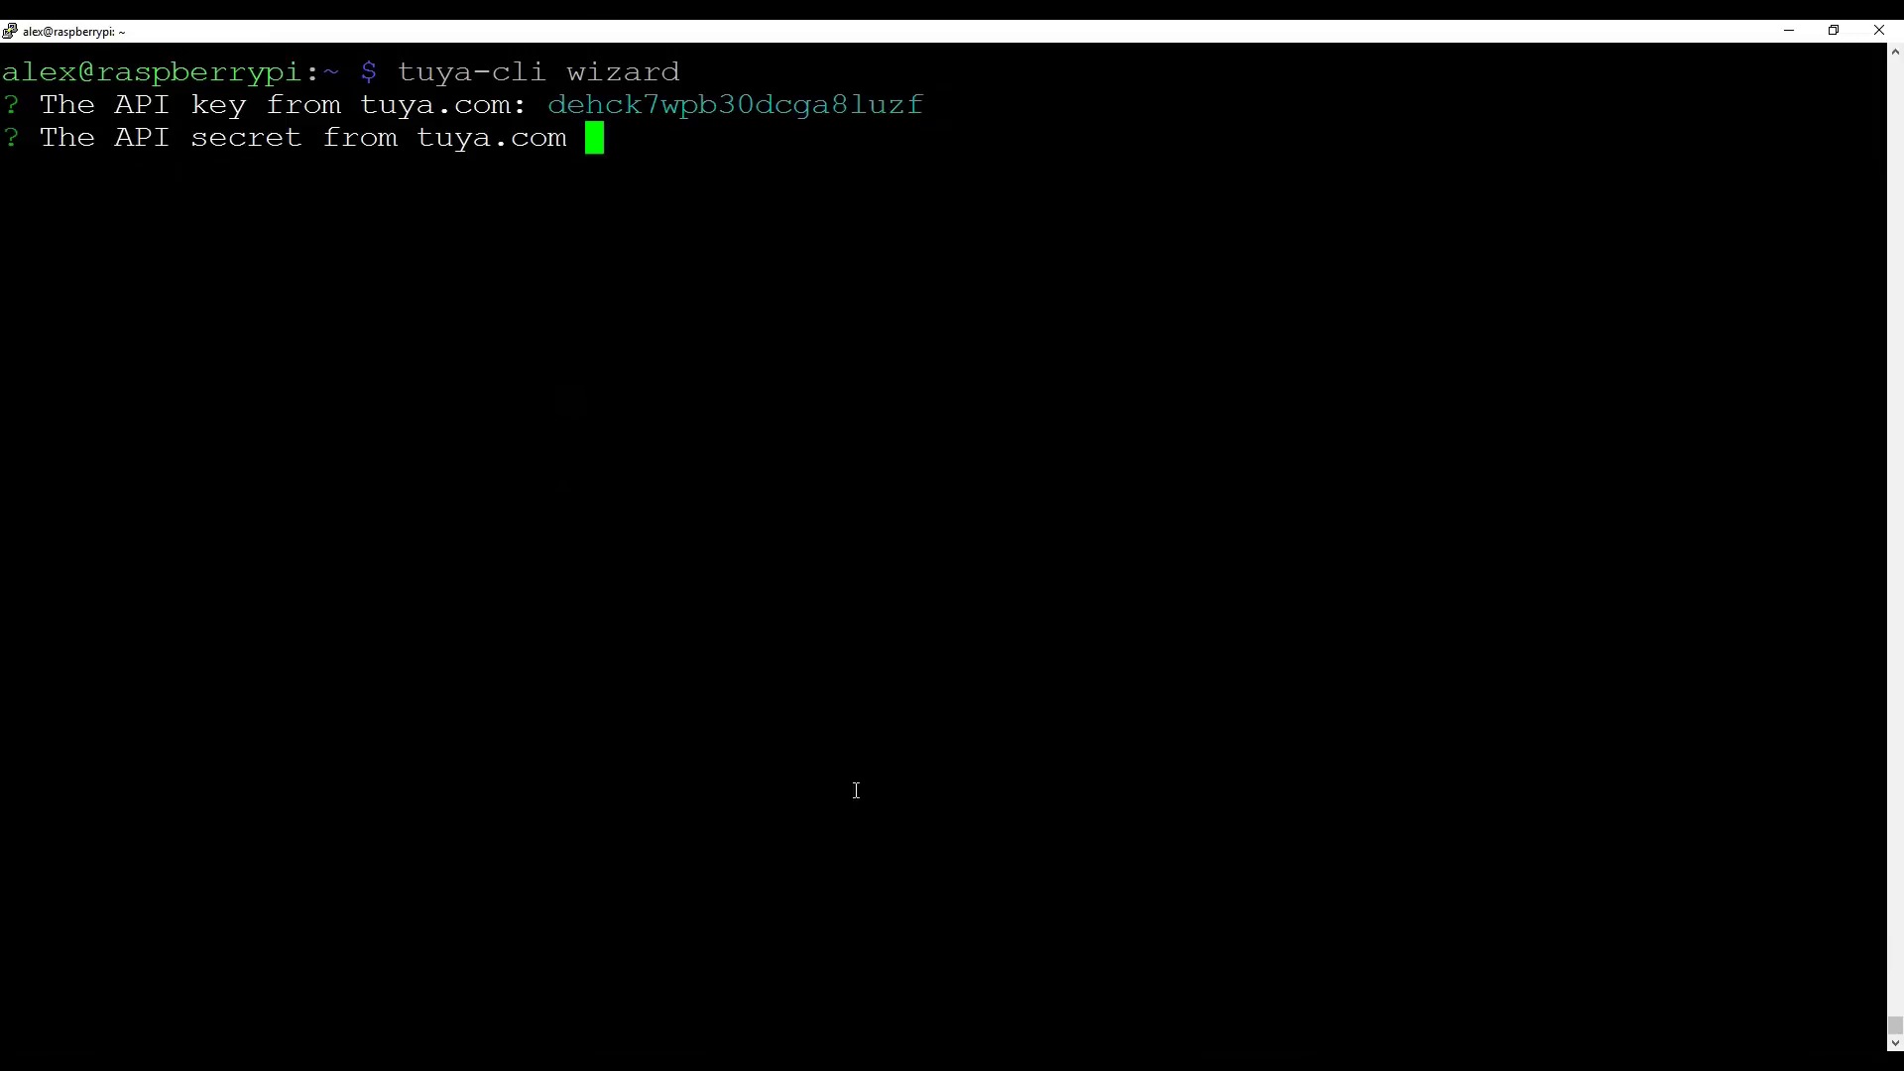
- Copy the project's Access Secret from the Tuya IoT Platform and submit it as the wizard's API secret
{"action": "key", "text": "alt+Tab"}
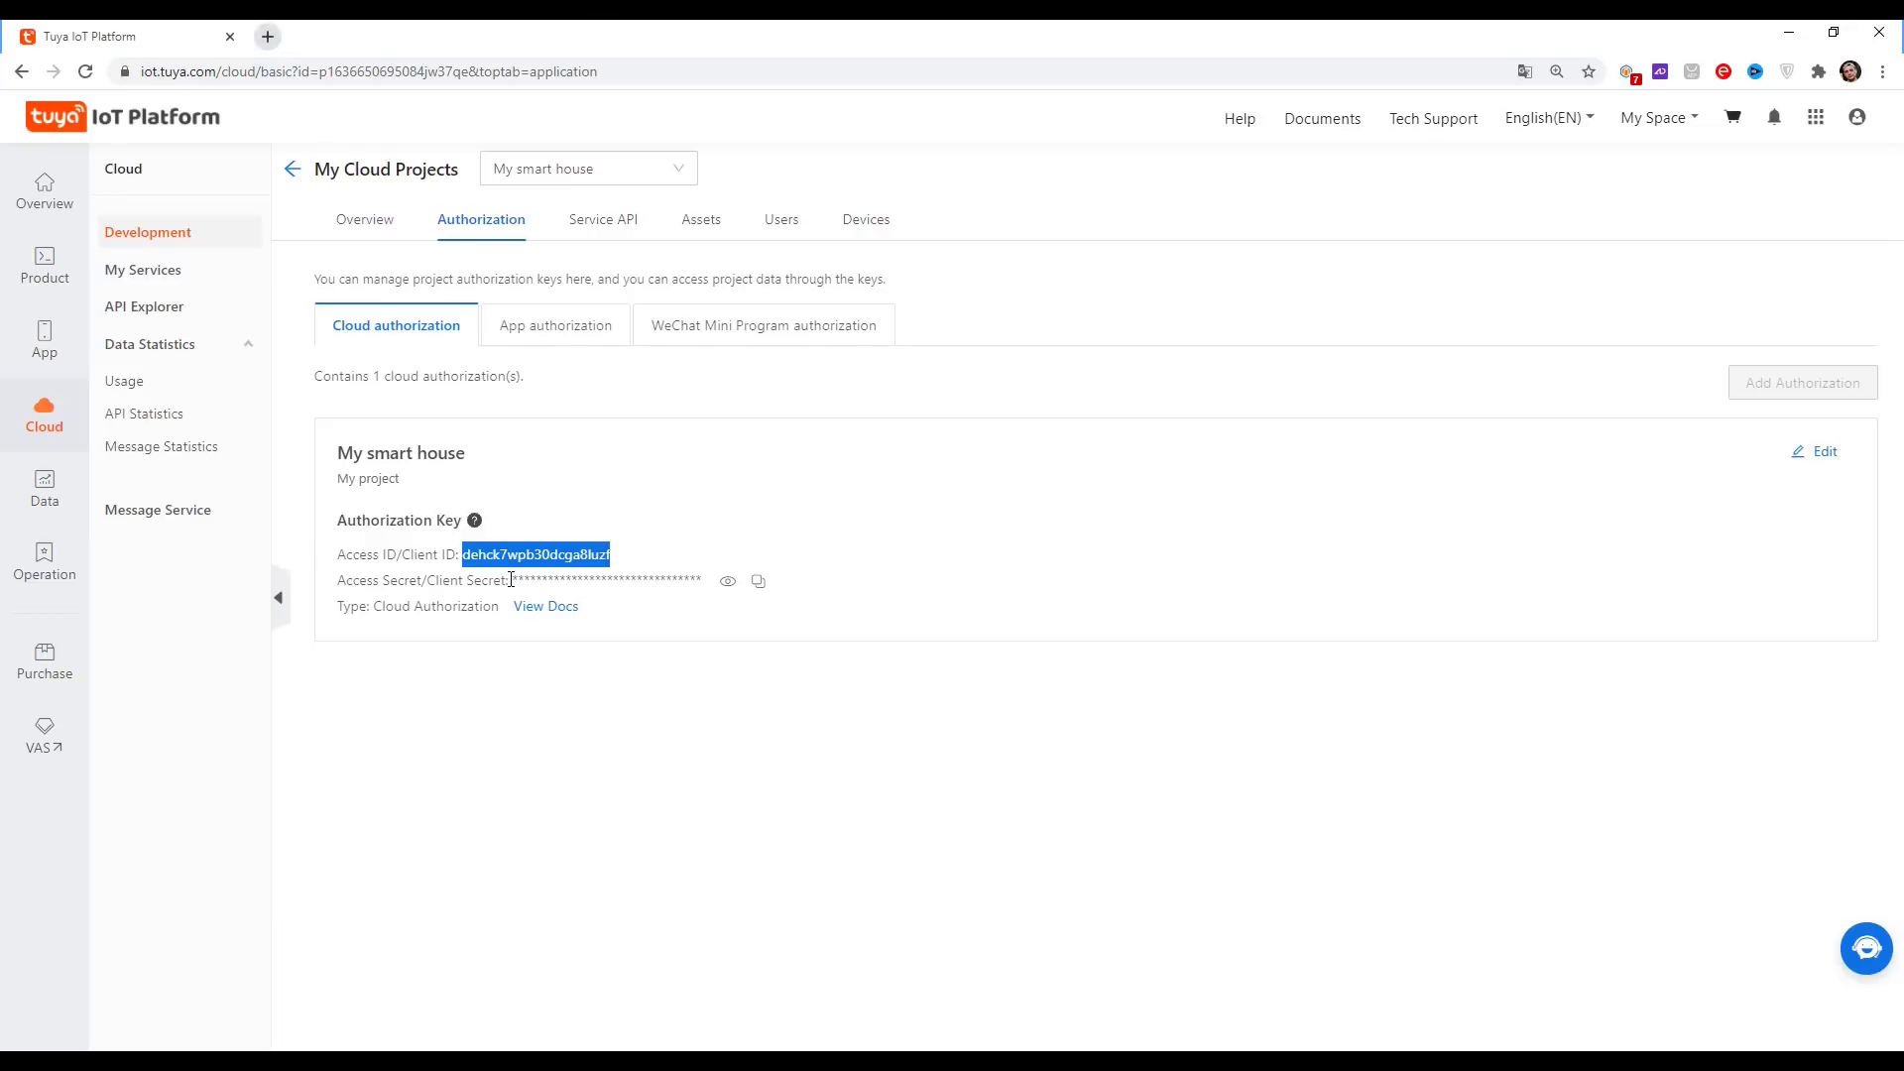
{"action": "left_click", "coordinate": [755, 583]}
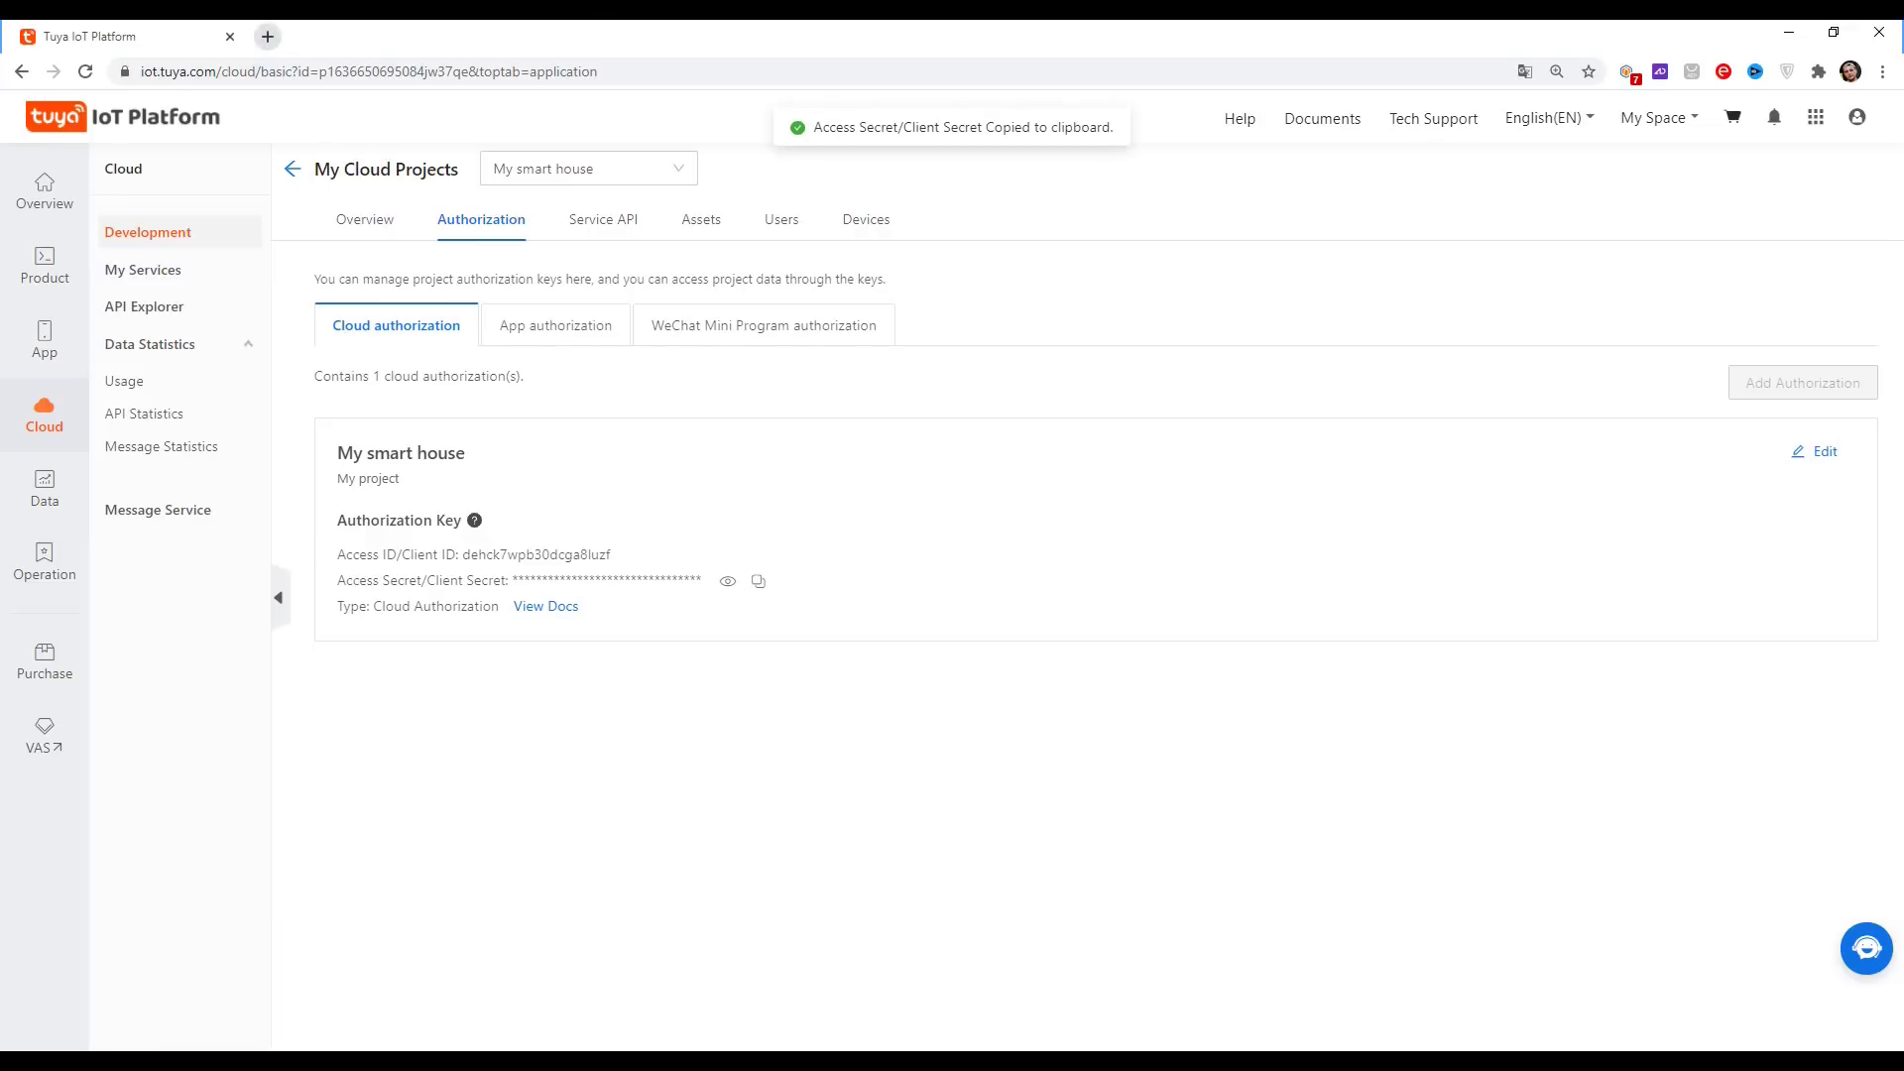
{"action": "key", "text": "alt+Tab"}
{"action": "right_click", "coordinate": [597, 374]}
{"action": "key", "text": "Return"}
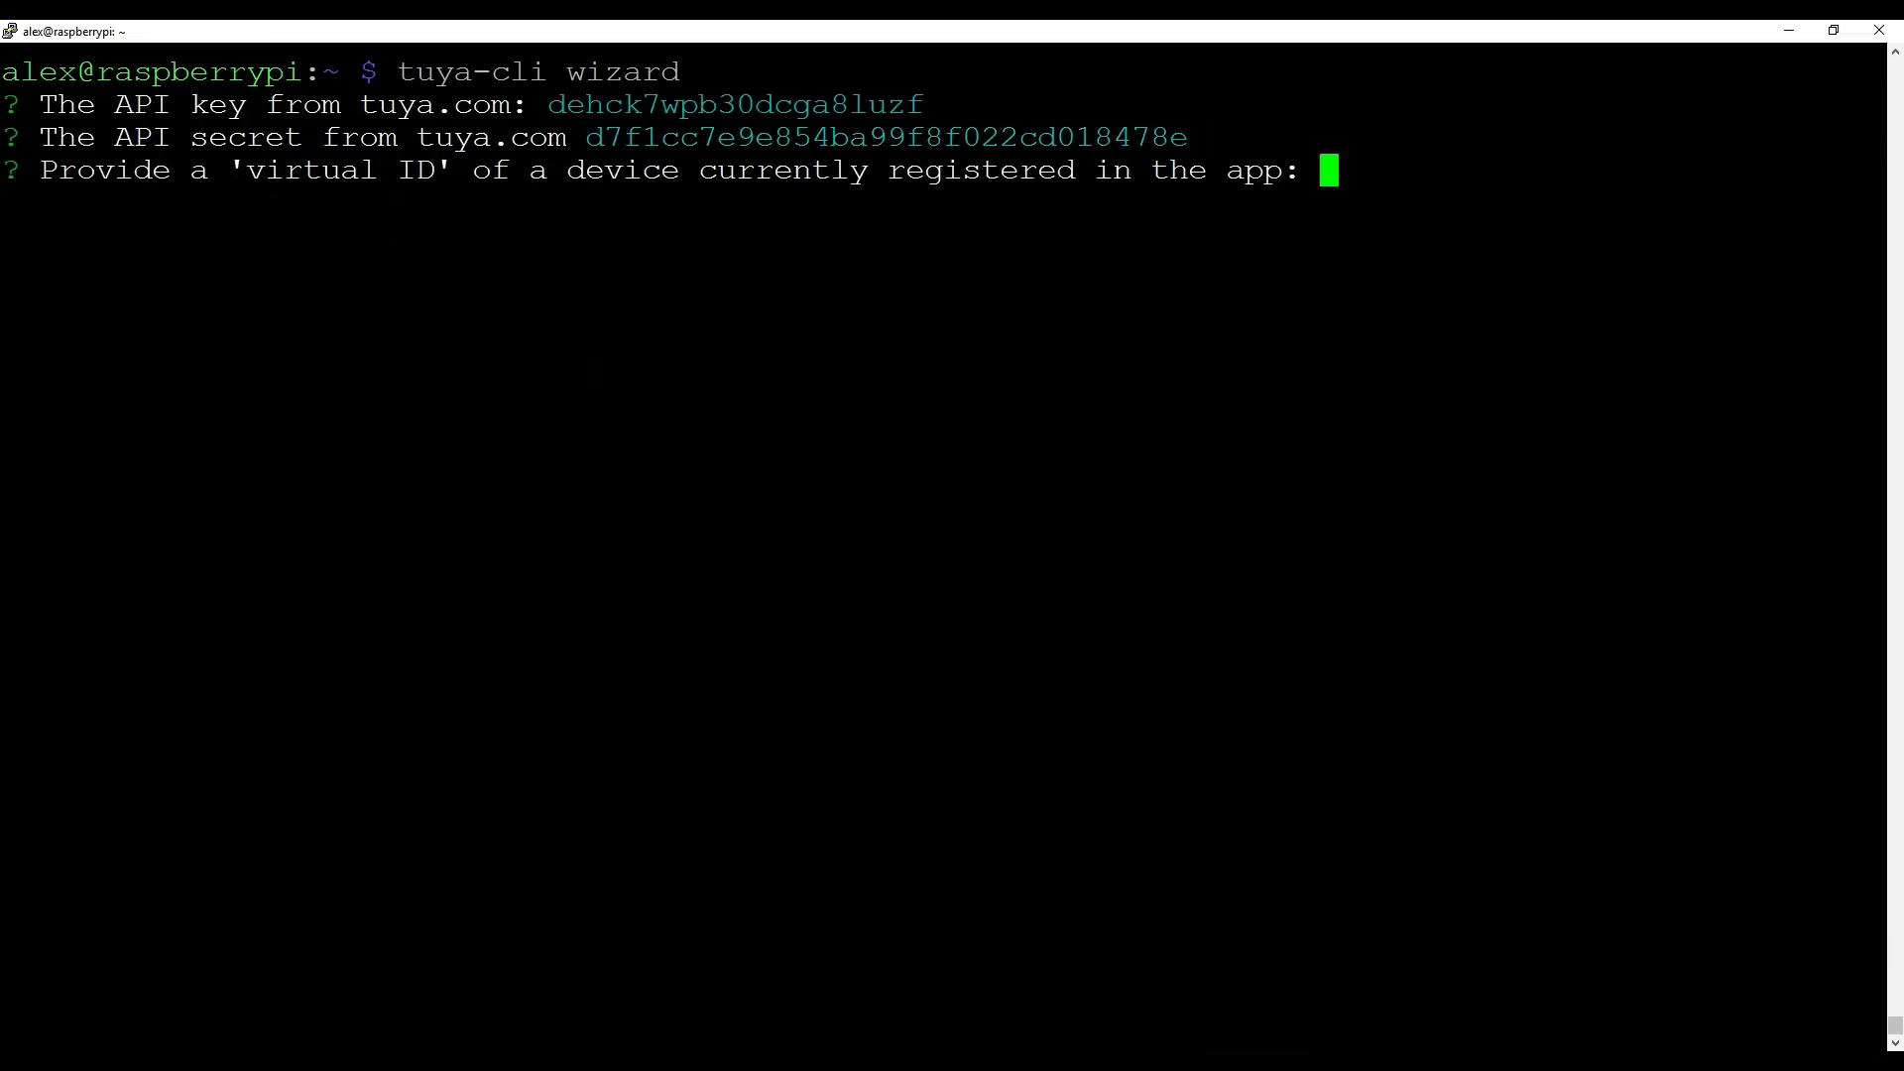
- Copy the SMART LED CONTROLLER's device ID from the Tuya IoT Platform device list and submit it as the wizard's virtual ID
{"action": "key", "text": "alt+Tab"}
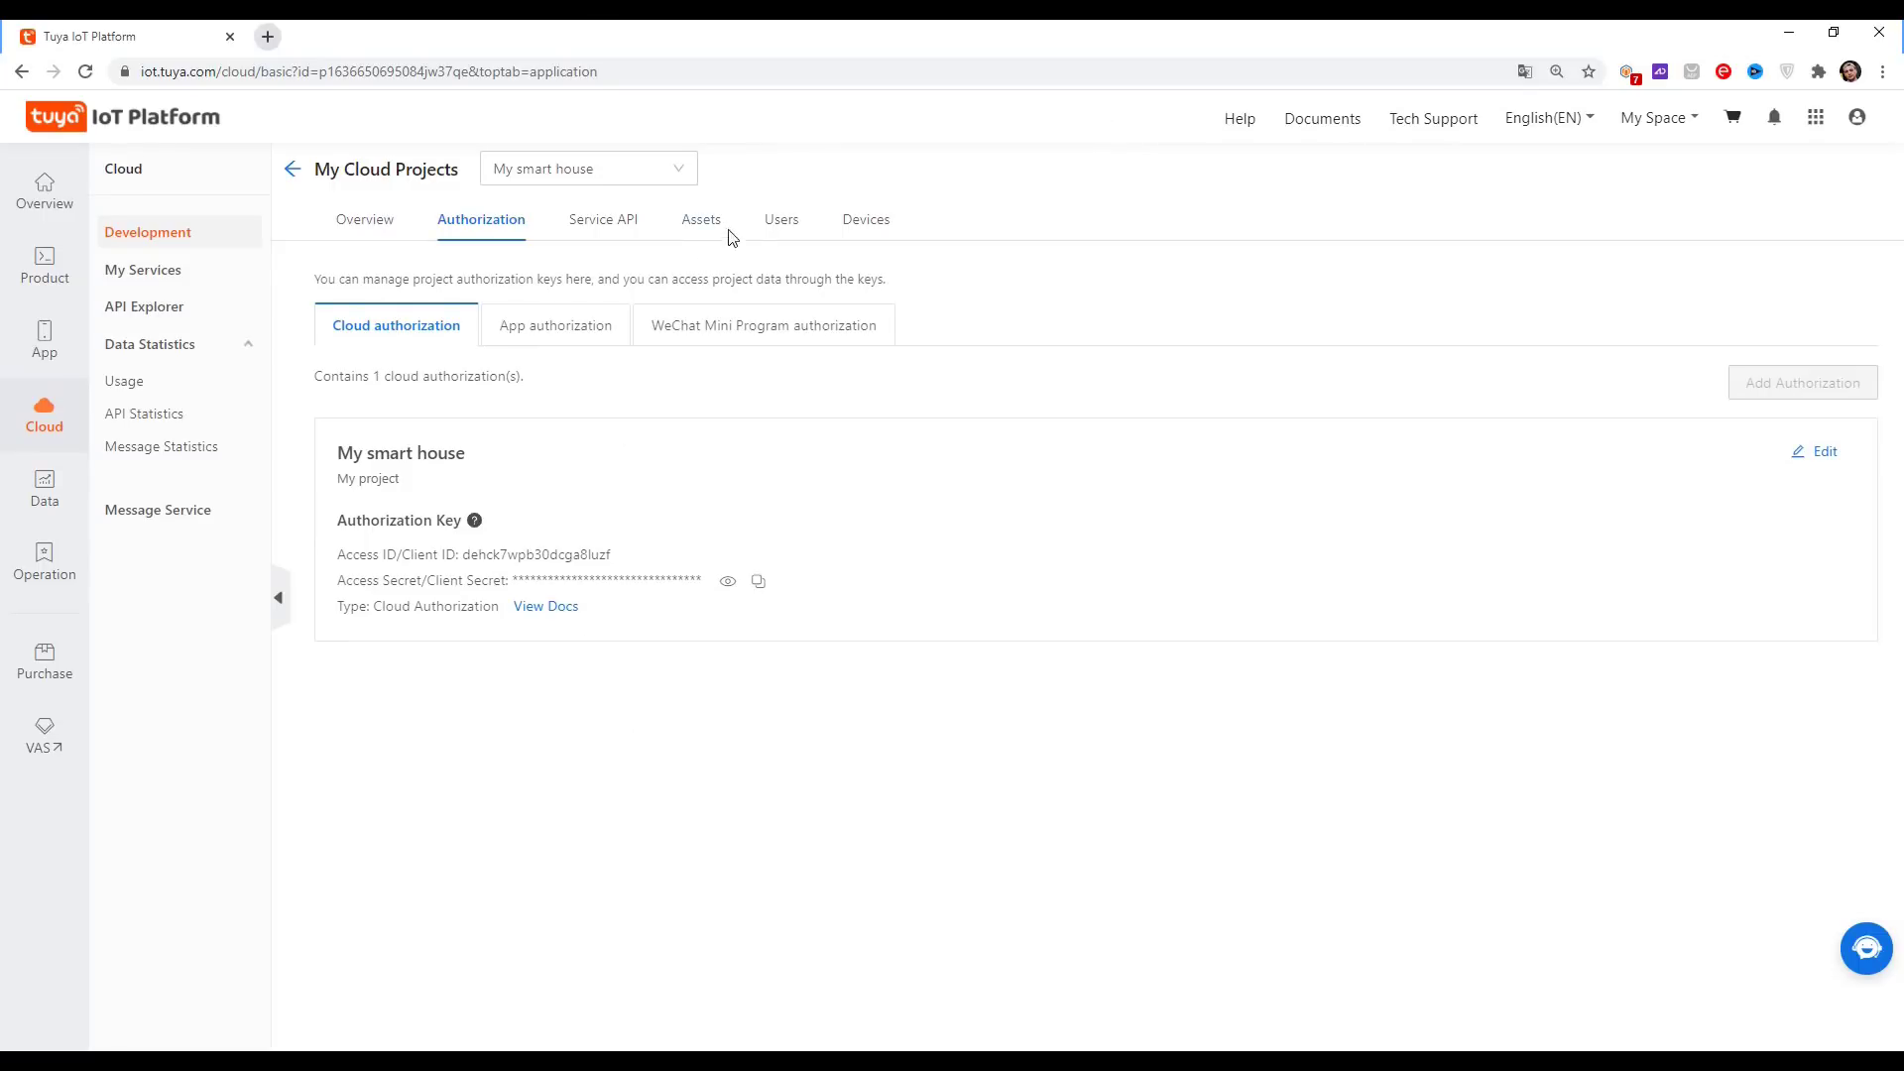
{"action": "left_click", "coordinate": [859, 222]}
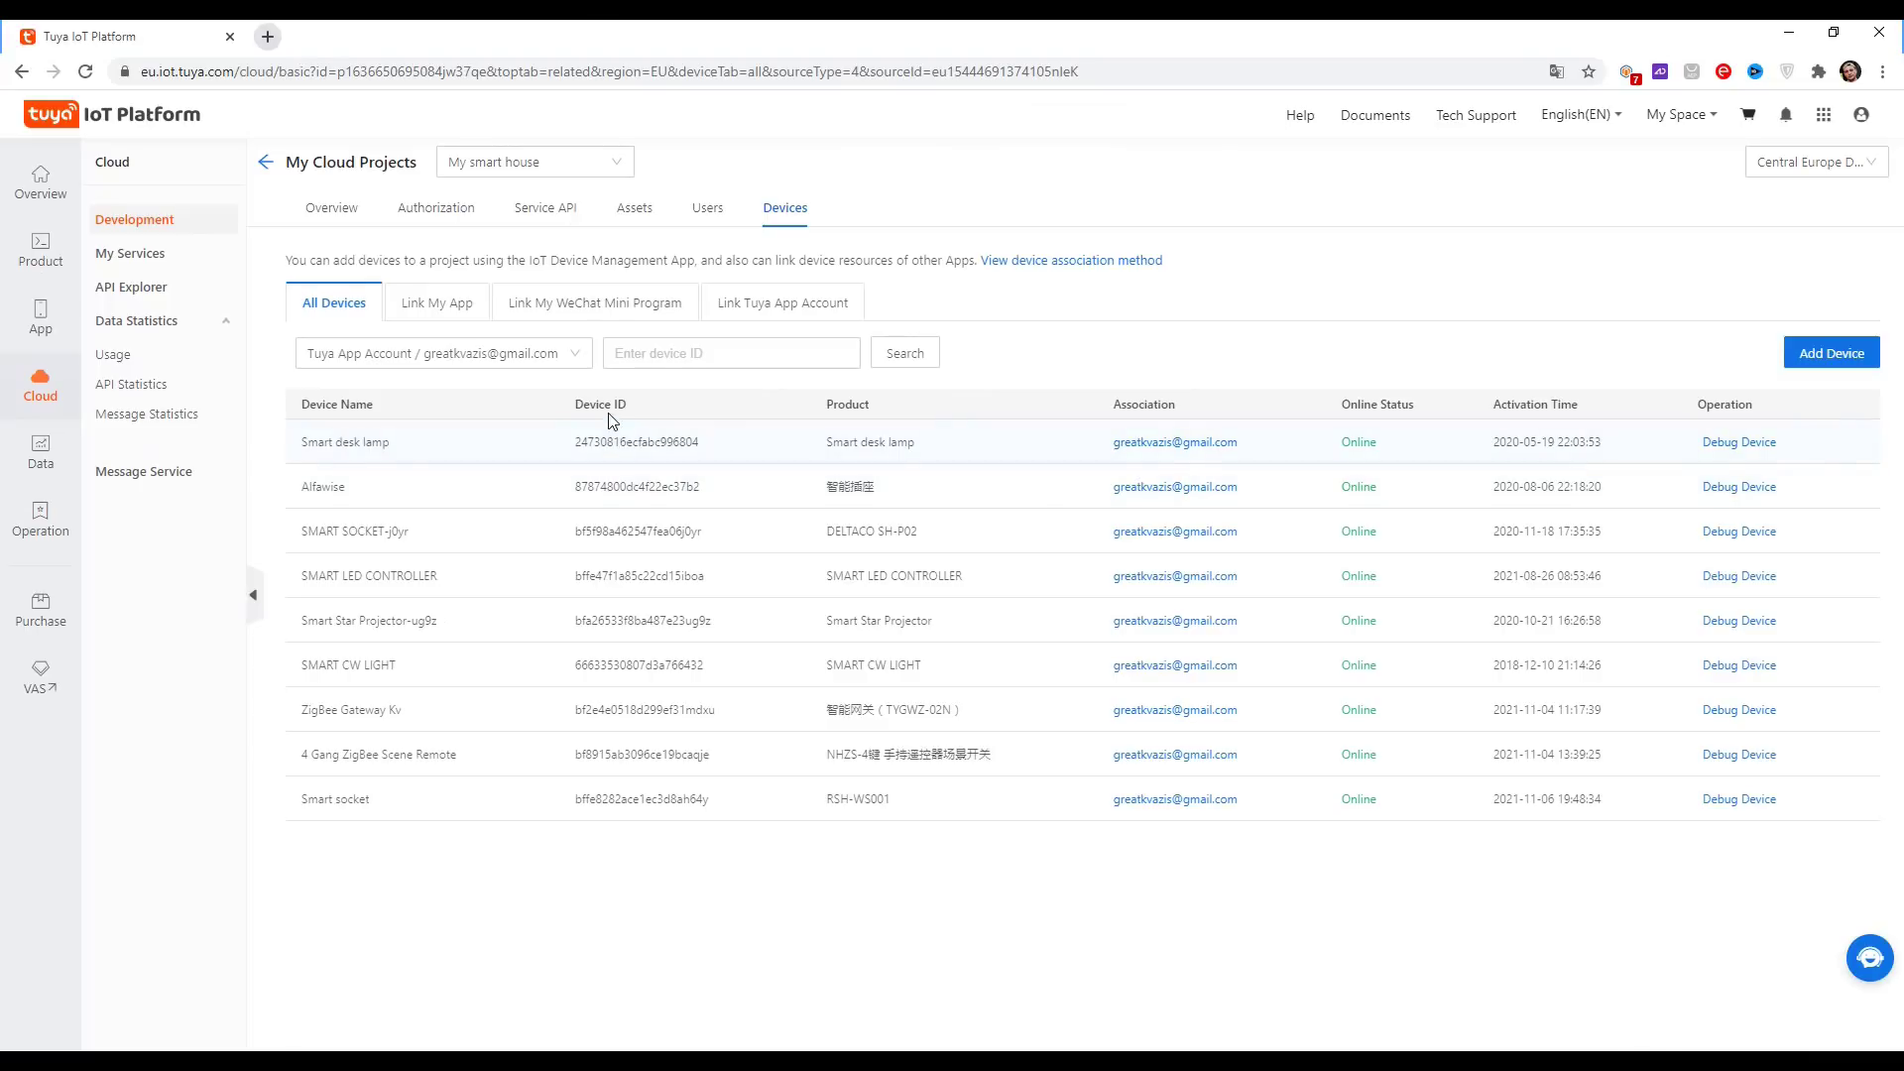
{"action": "left_click_drag", "start_coordinate": [712, 586], "coordinate": [575, 585]}
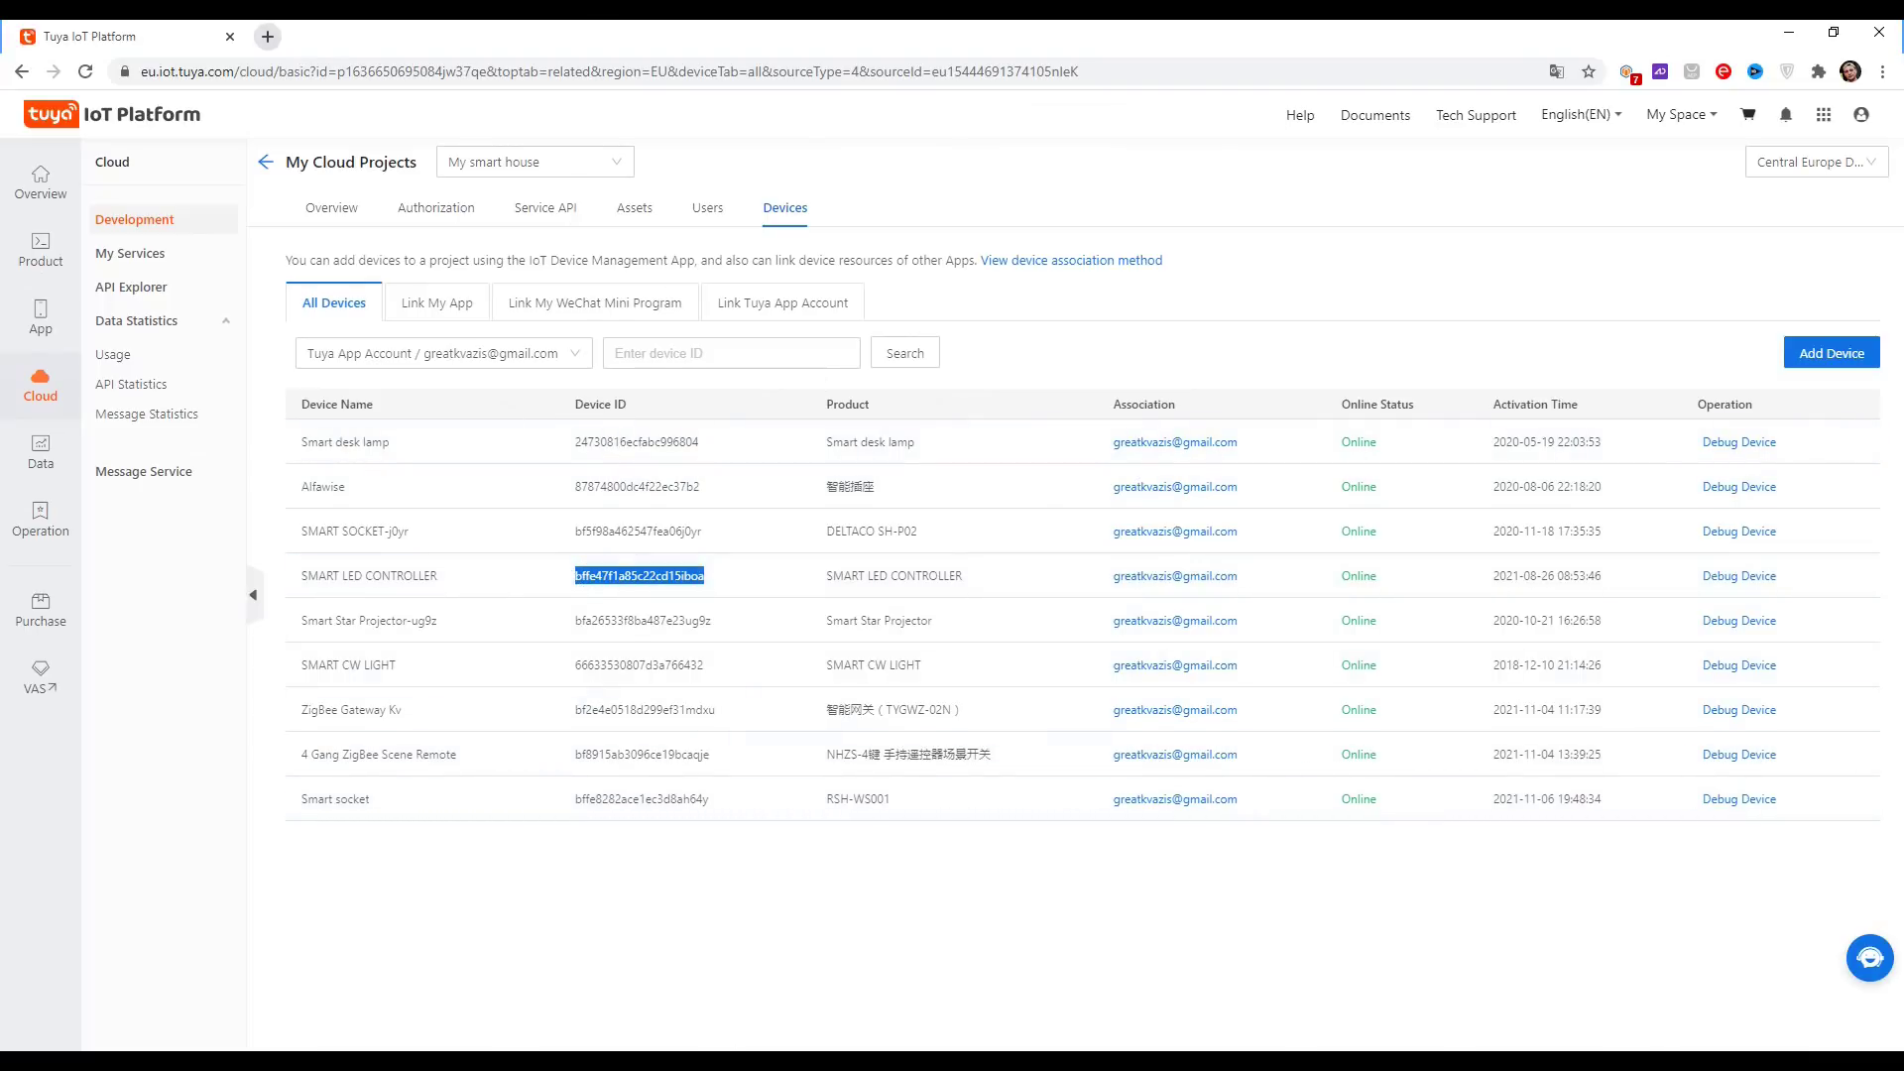
{"action": "key", "text": "alt+Tab"}
{"action": "right_click", "coordinate": [786, 435]}
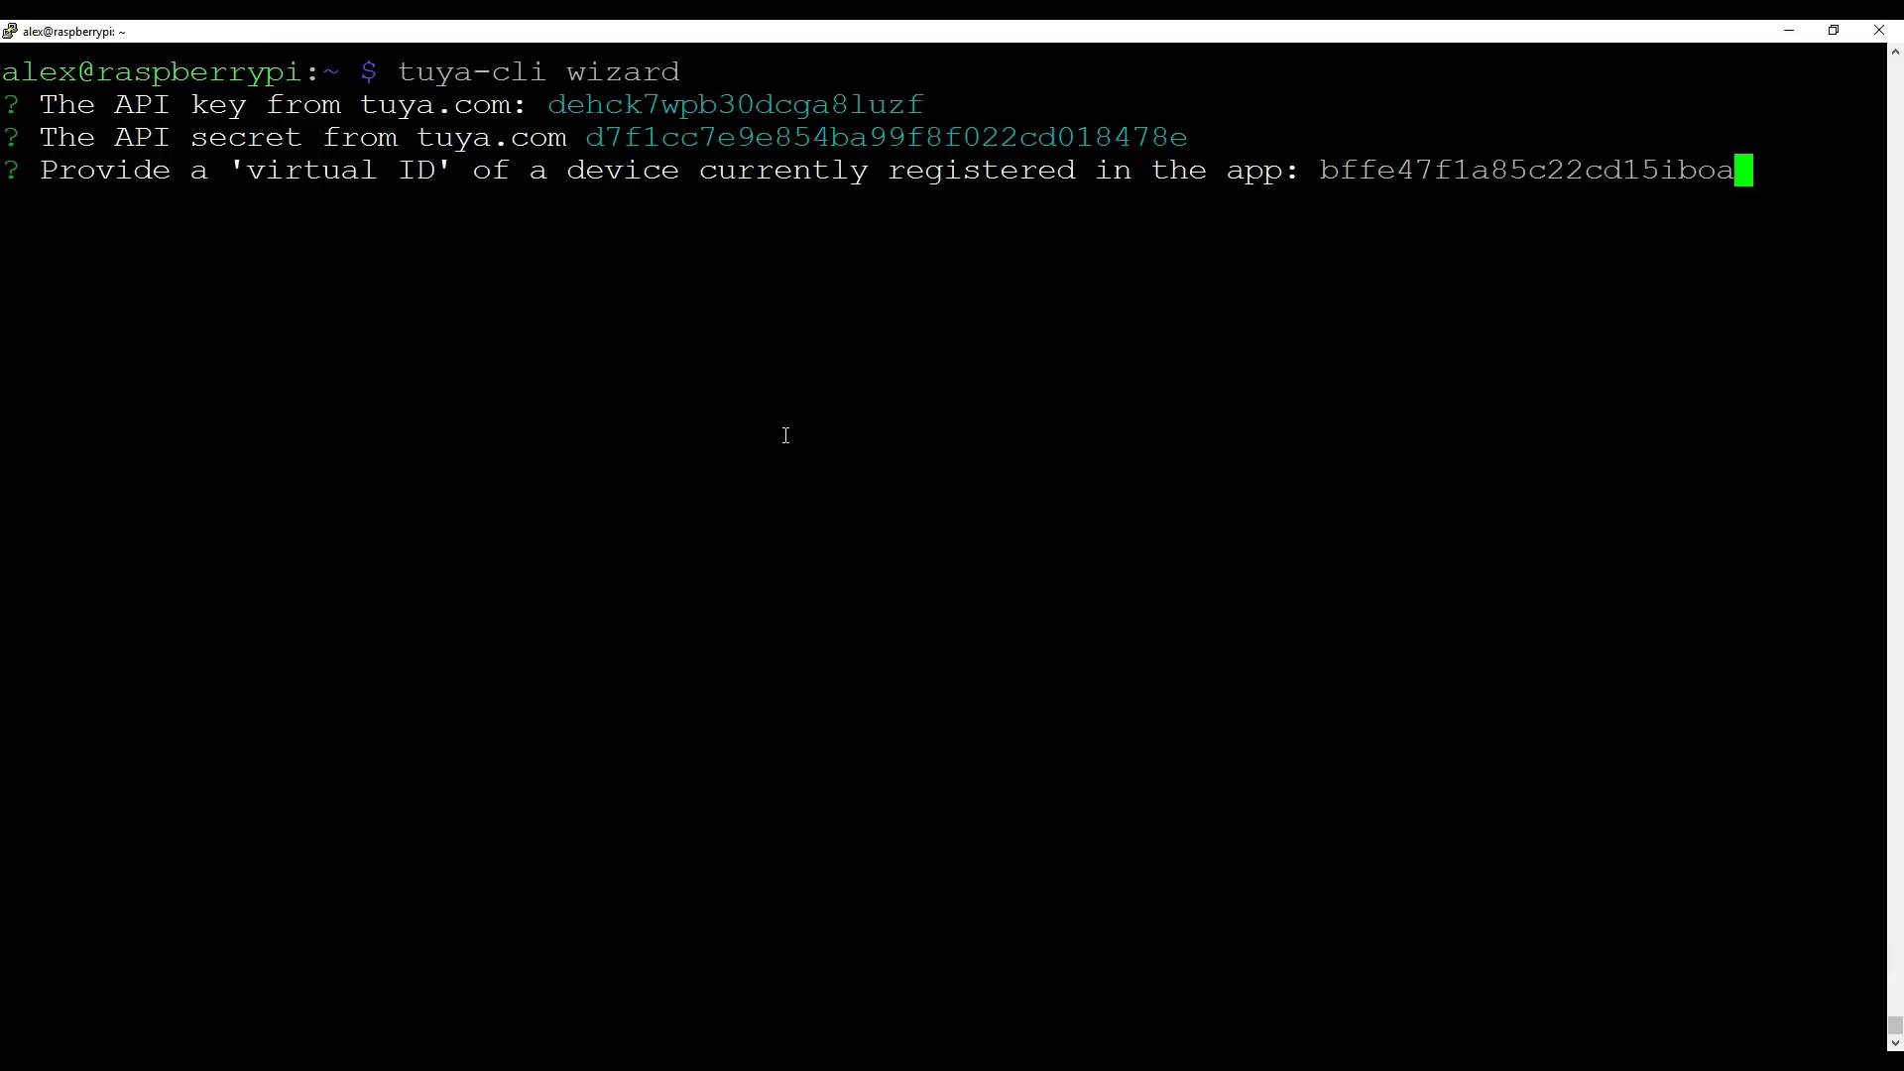
{"action": "key", "text": "Return"}
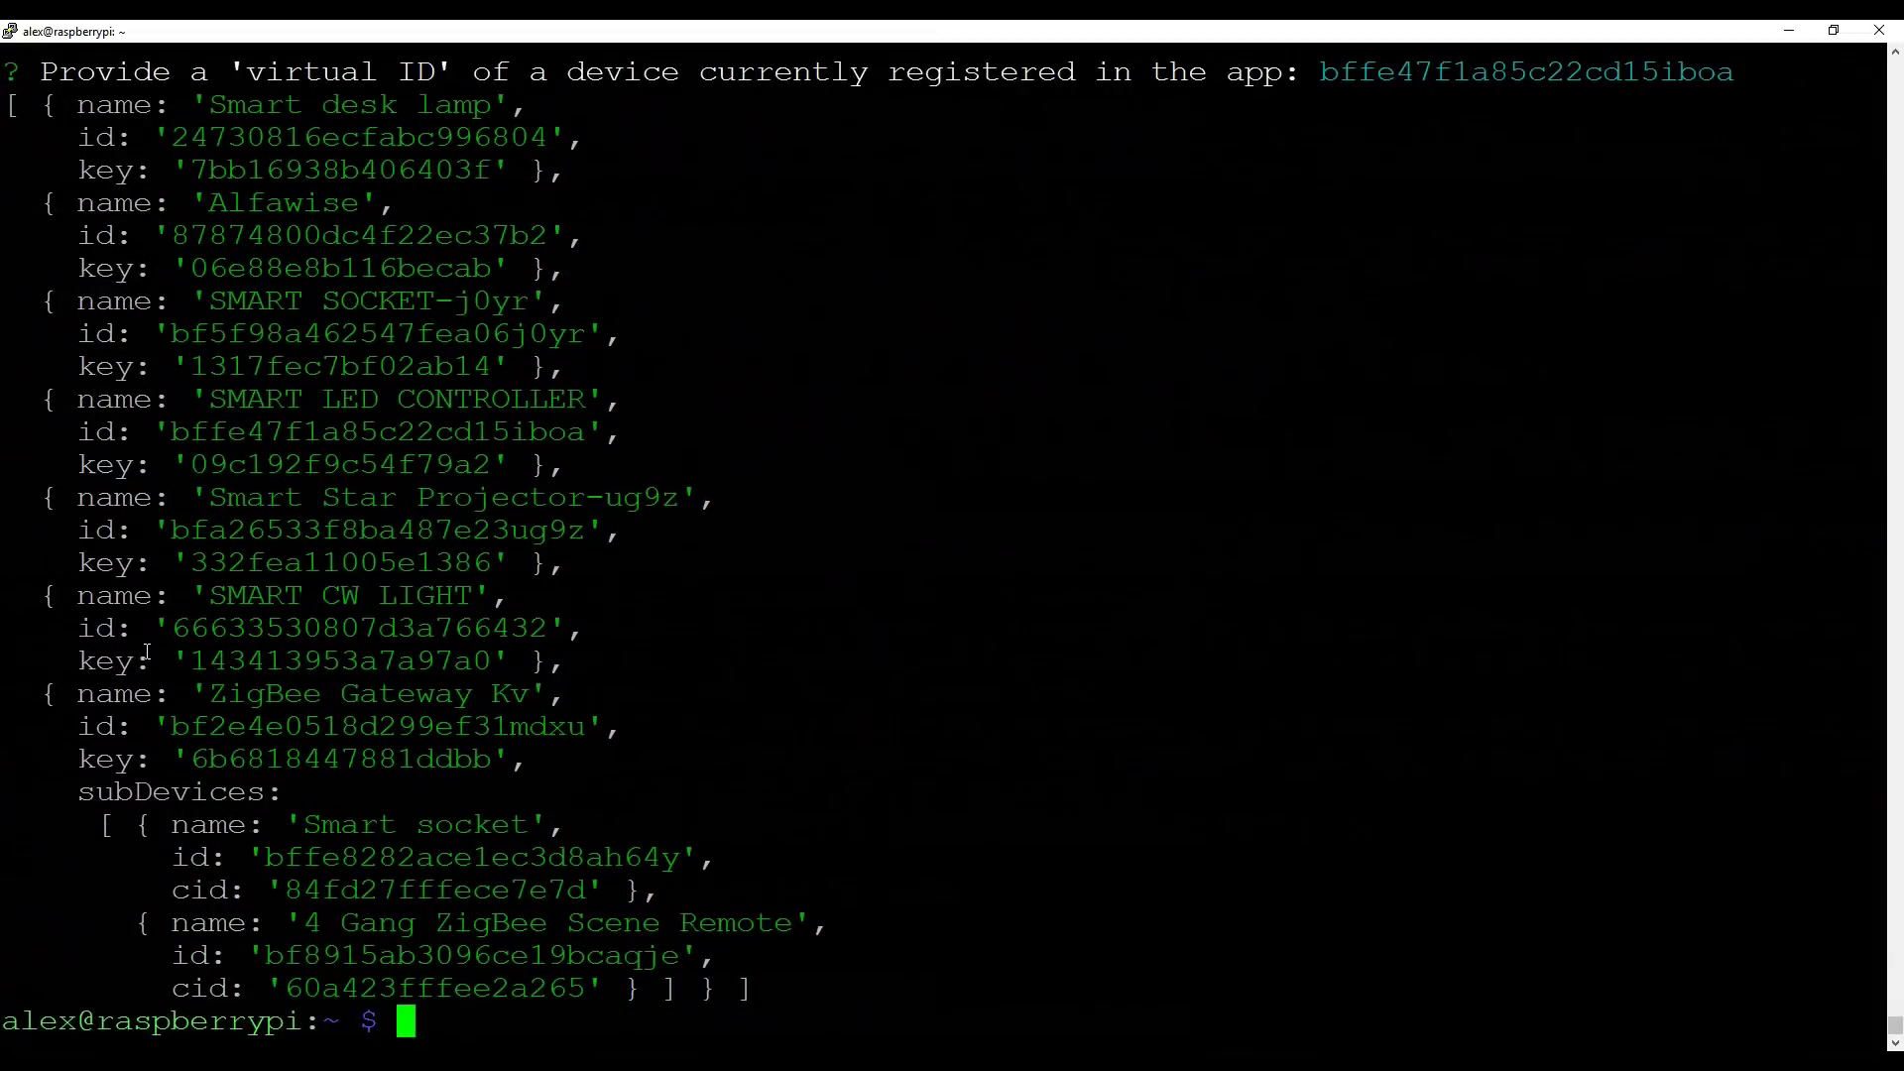
- Examine the names, IDs and local keys of SMART CW LIGHT and SMART SOCKET-j0yr in the wizard output
{"action": "left_click_drag", "start_coordinate": [218, 595], "coordinate": [481, 595]}
{"action": "left_click_drag", "start_coordinate": [179, 627], "coordinate": [521, 627]}
{"action": "left_click_drag", "start_coordinate": [191, 661], "coordinate": [481, 662]}
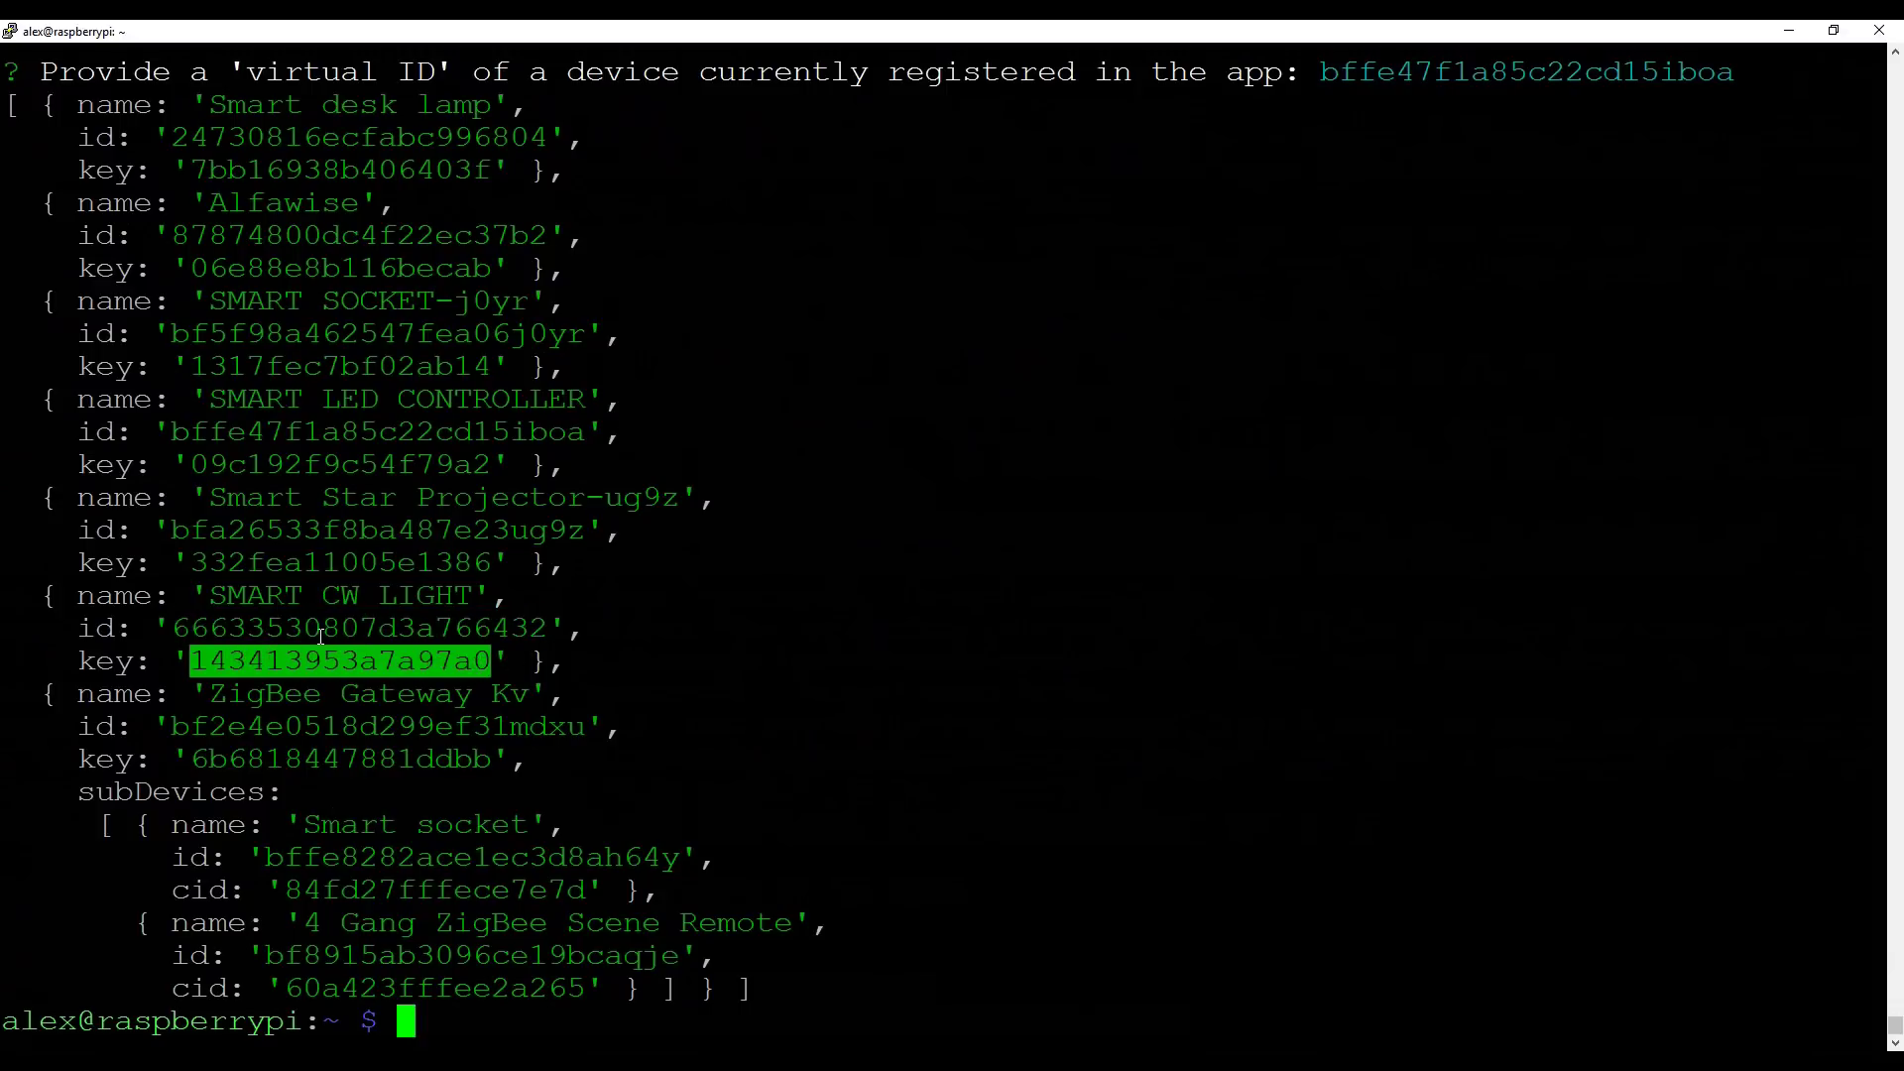
{"action": "left_click_drag", "start_coordinate": [208, 300], "coordinate": [537, 300]}
{"action": "left_click_drag", "start_coordinate": [168, 334], "coordinate": [594, 331]}
{"action": "left_click_drag", "start_coordinate": [193, 367], "coordinate": [492, 371]}
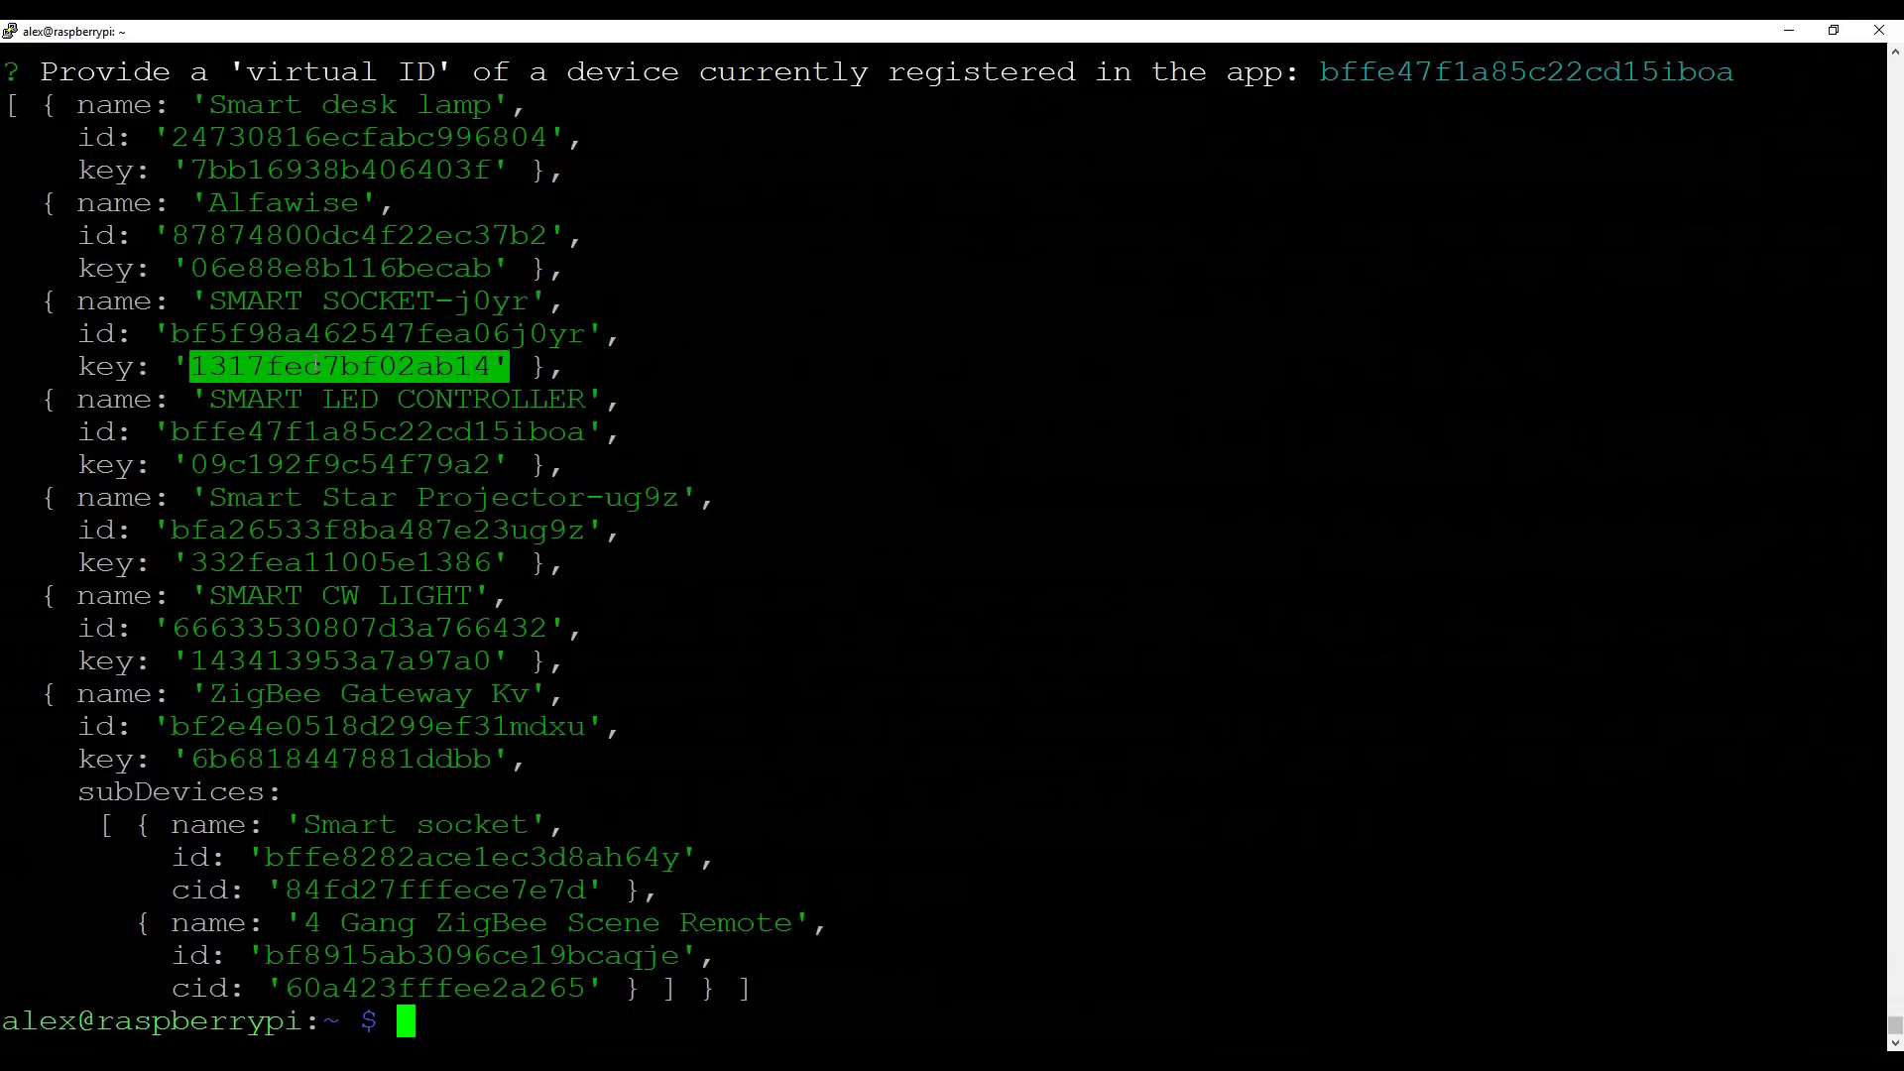
{"action": "left_click", "coordinate": [407, 1016]}
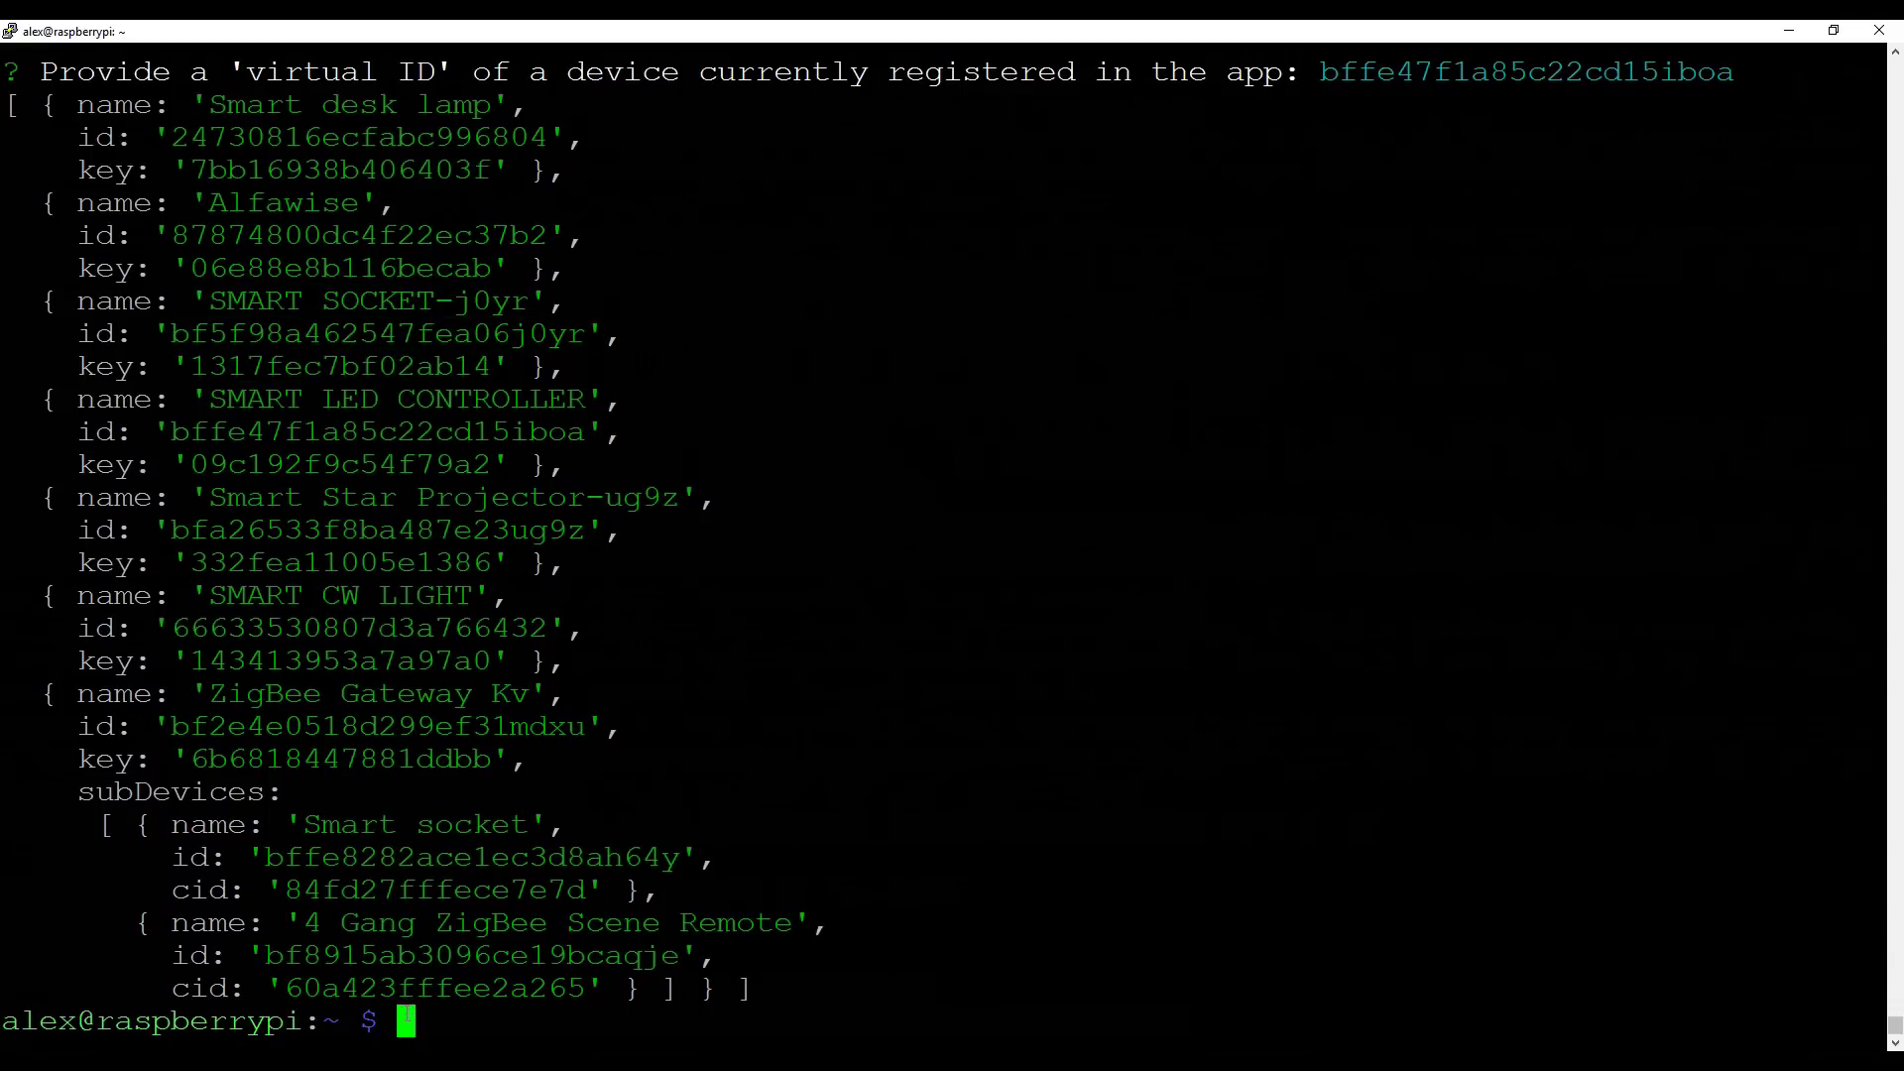
- Clear the terminal, run "tuya-cli wizard" again and accept the saved API credentials
{"action": "key", "text": "ctrl+l"}
{"action": "key", "text": "Up"}
{"action": "key", "text": "Return"}
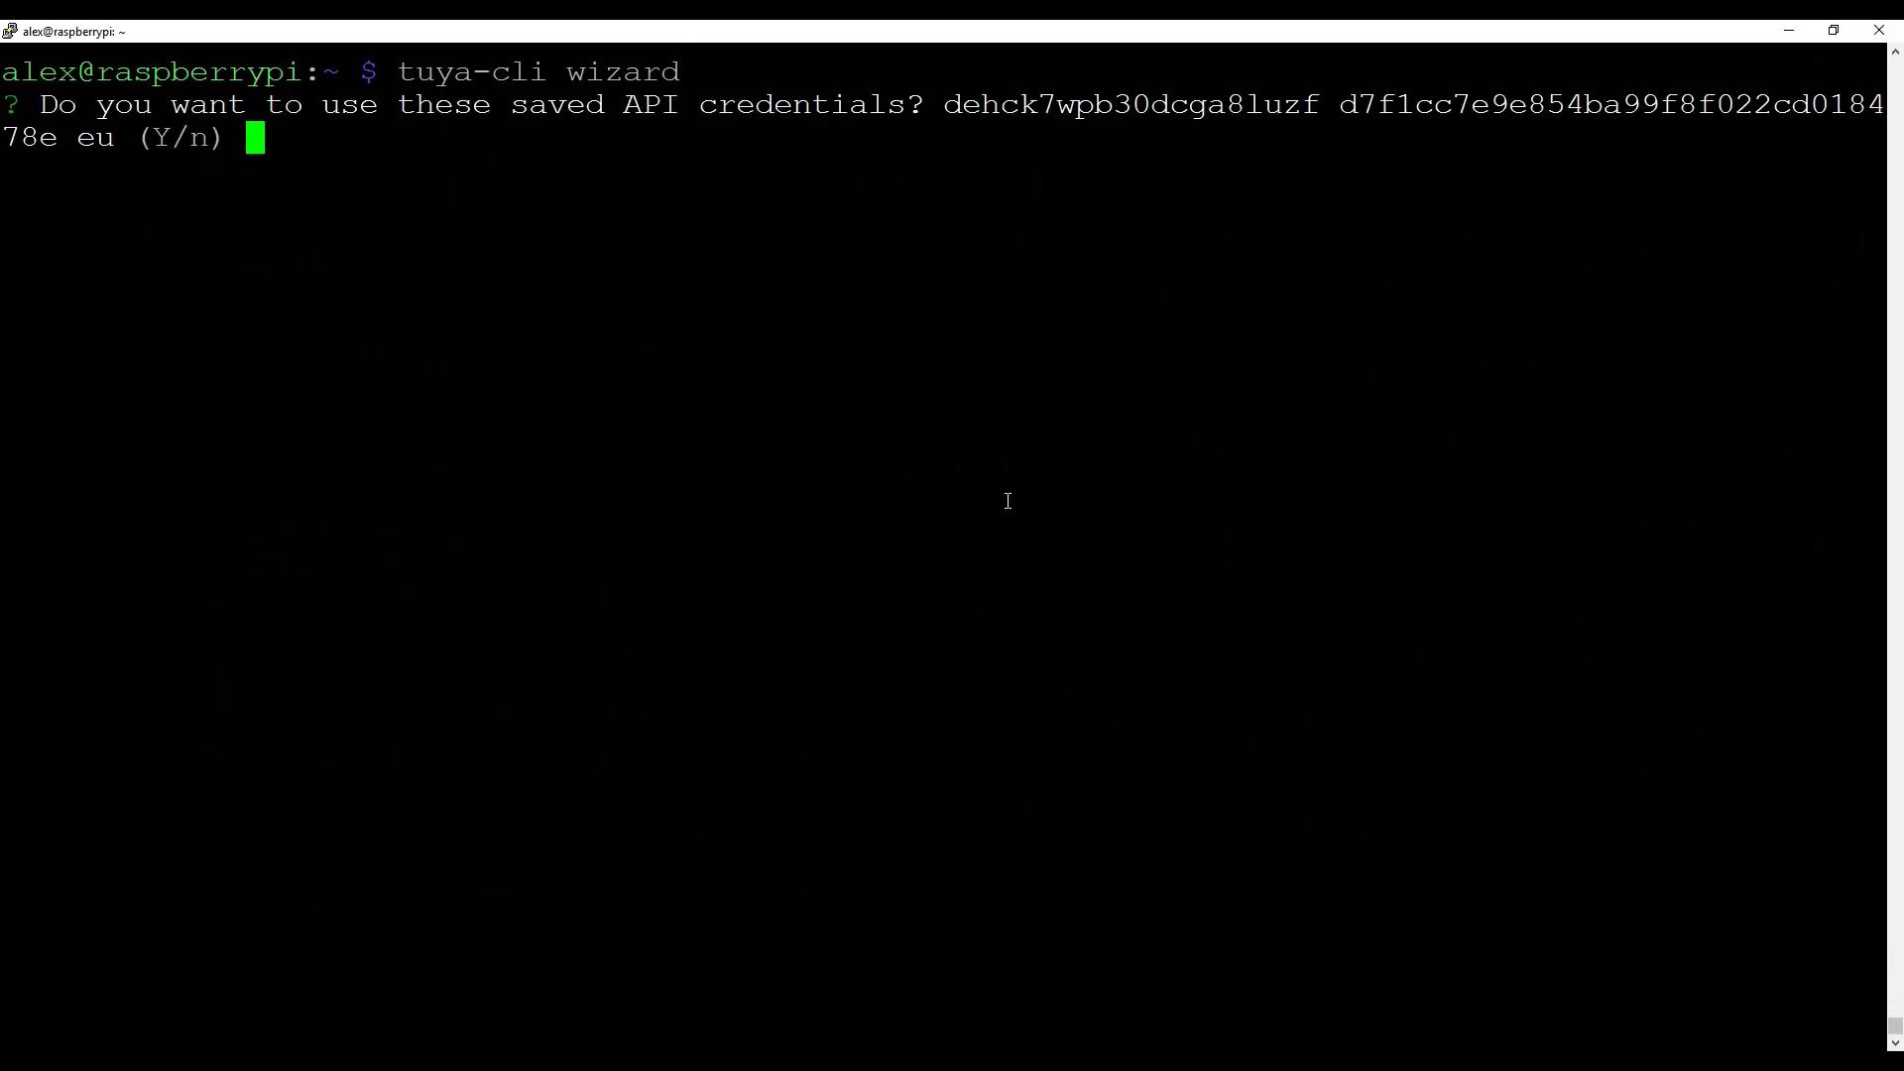
{"action": "left_click_drag", "start_coordinate": [35, 103], "coordinate": [913, 103]}
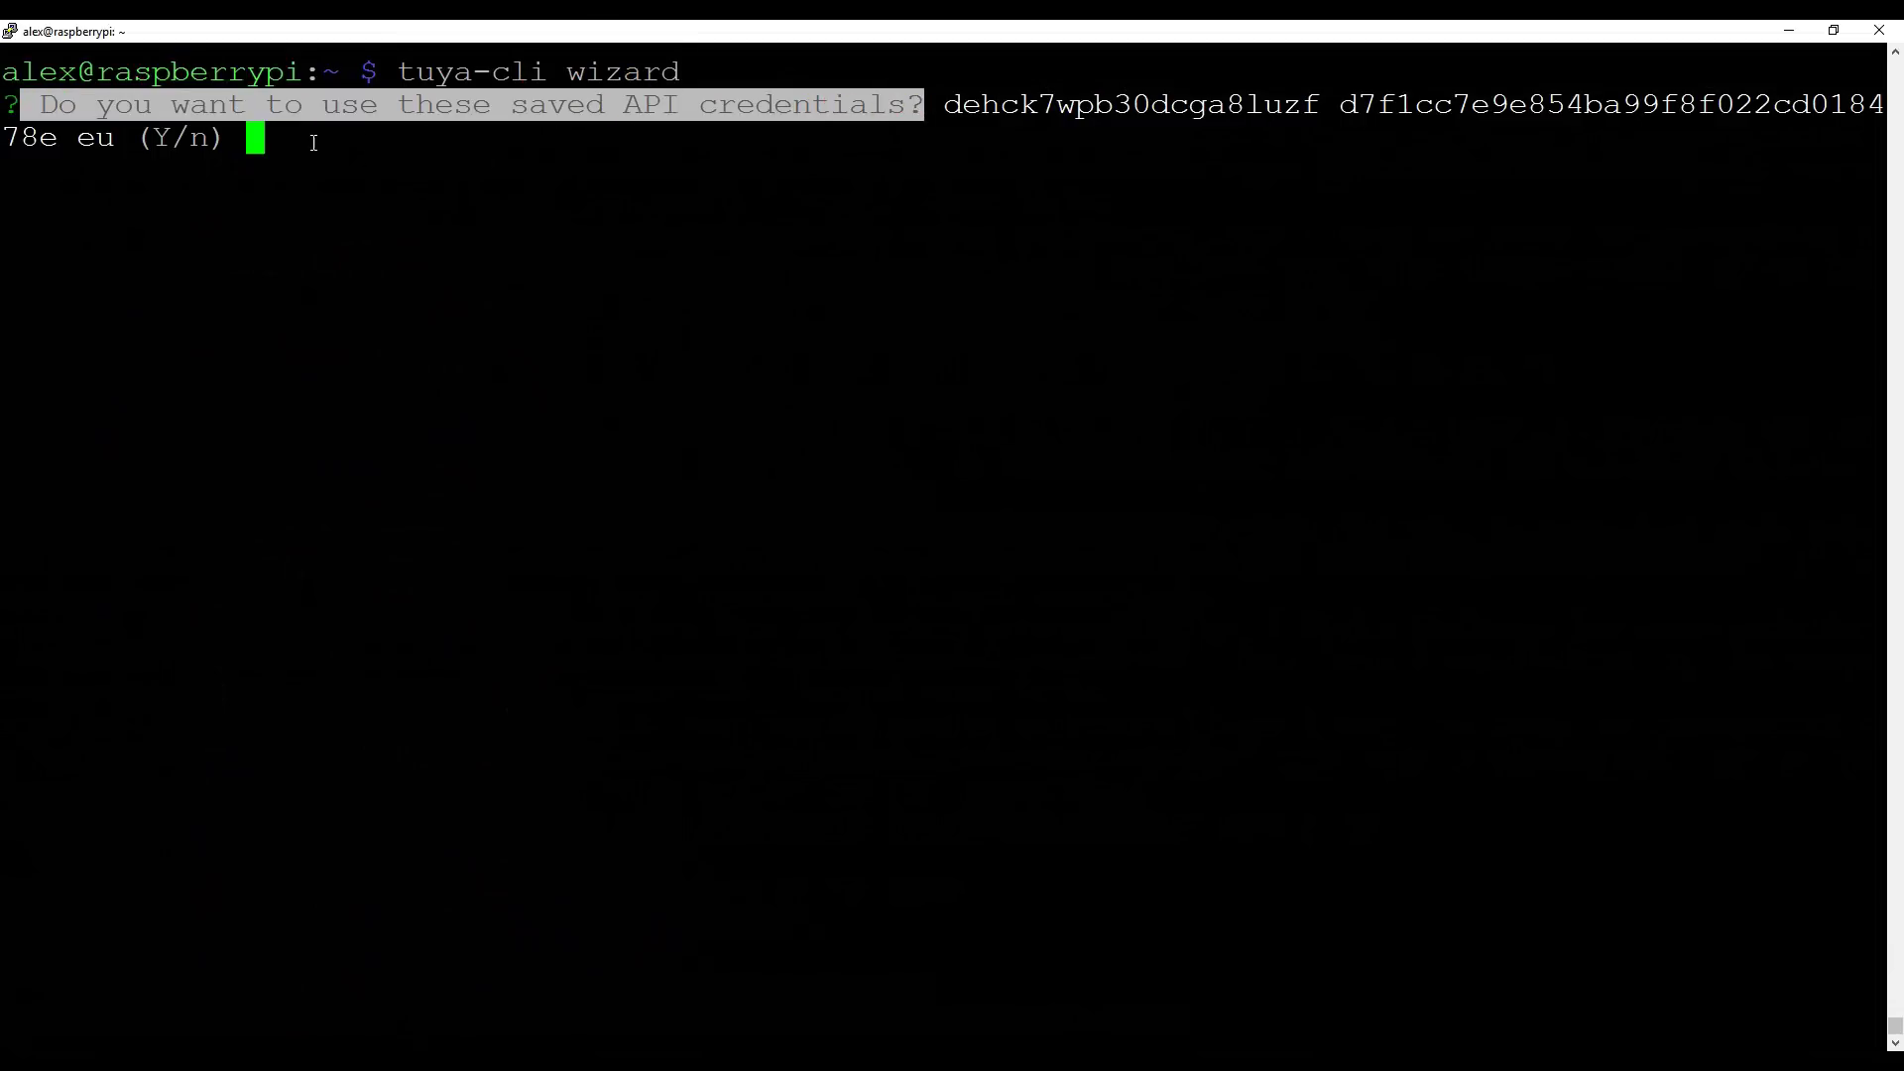
{"action": "left_click", "coordinate": [266, 147]}
{"action": "key", "text": "Return"}
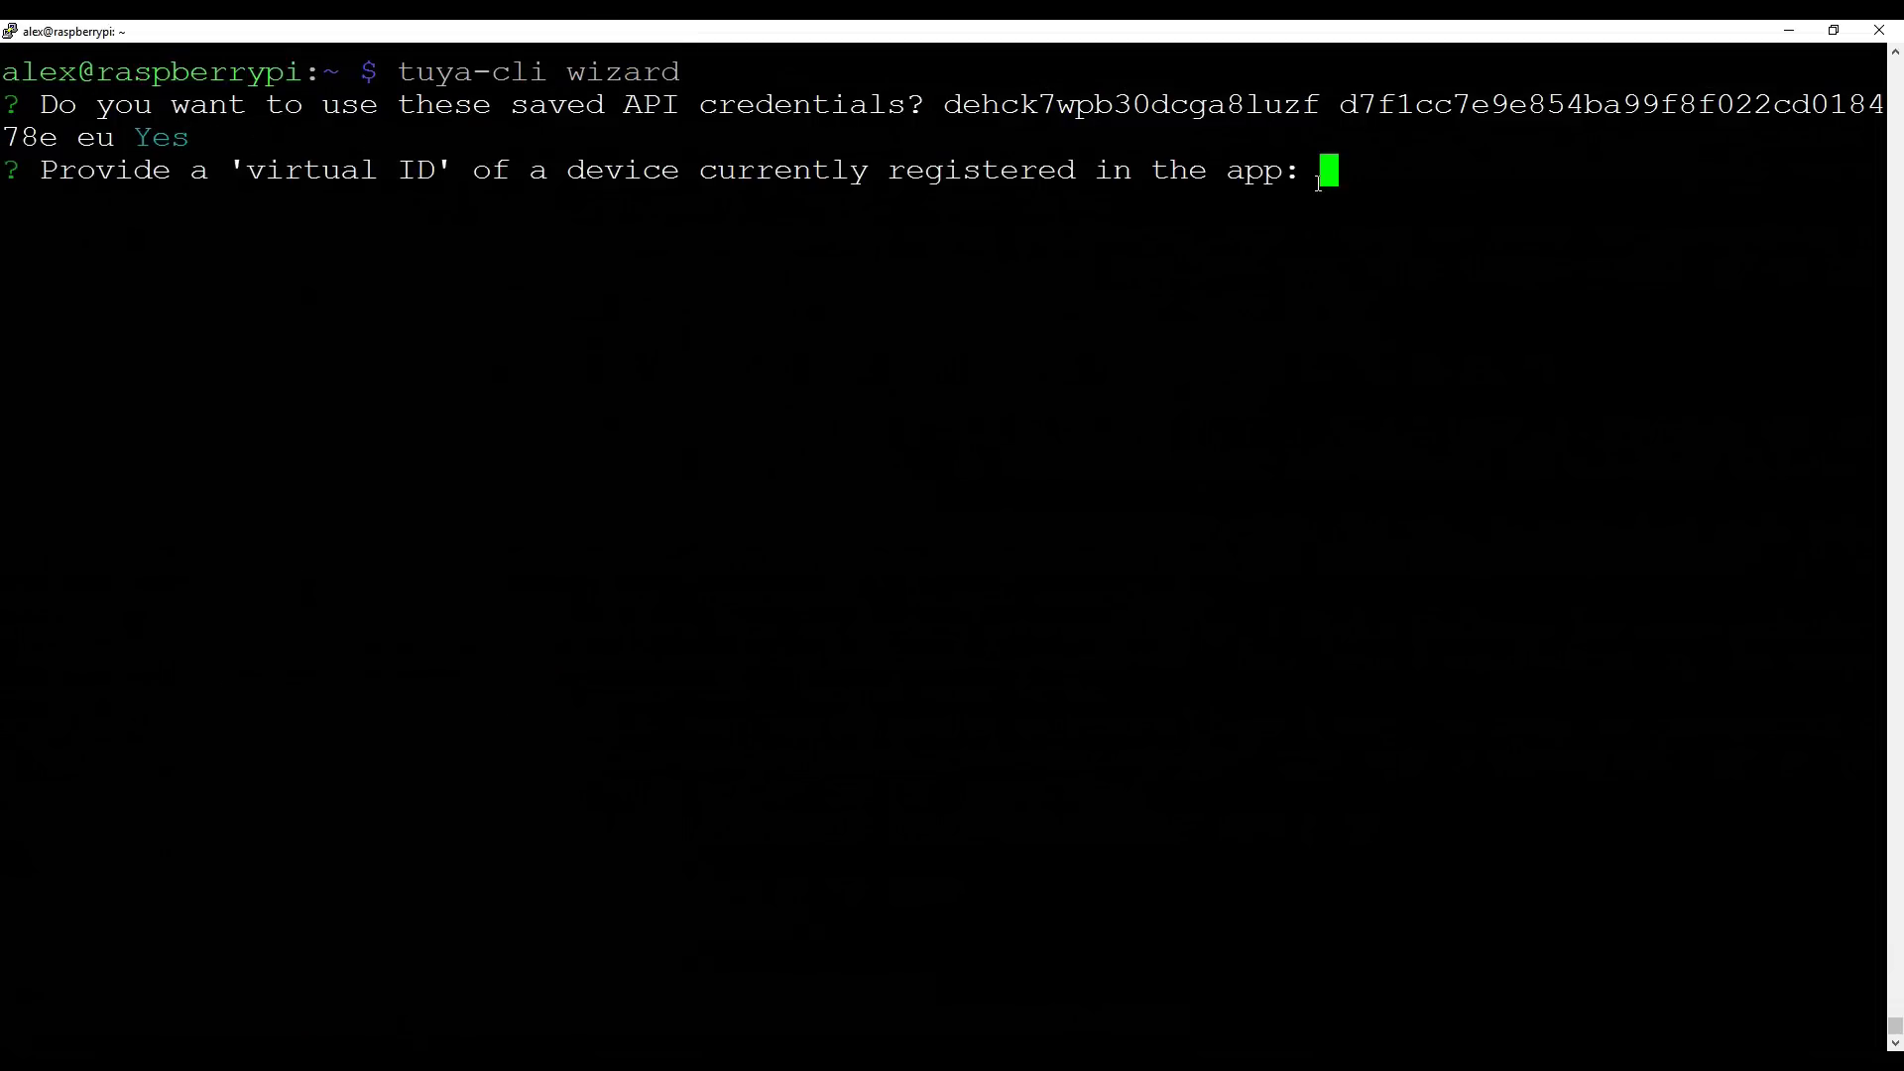
- Copy the SMART CW LIGHT's device ID from the Tuya IoT Platform and submit it as the wizard's virtual ID
{"action": "key", "text": "alt+Tab"}
{"action": "left_click_drag", "start_coordinate": [575, 666], "coordinate": [705, 667]}
{"action": "key", "text": "alt+Tab"}
{"action": "right_click", "coordinate": [1479, 212]}
{"action": "key", "text": "Return"}
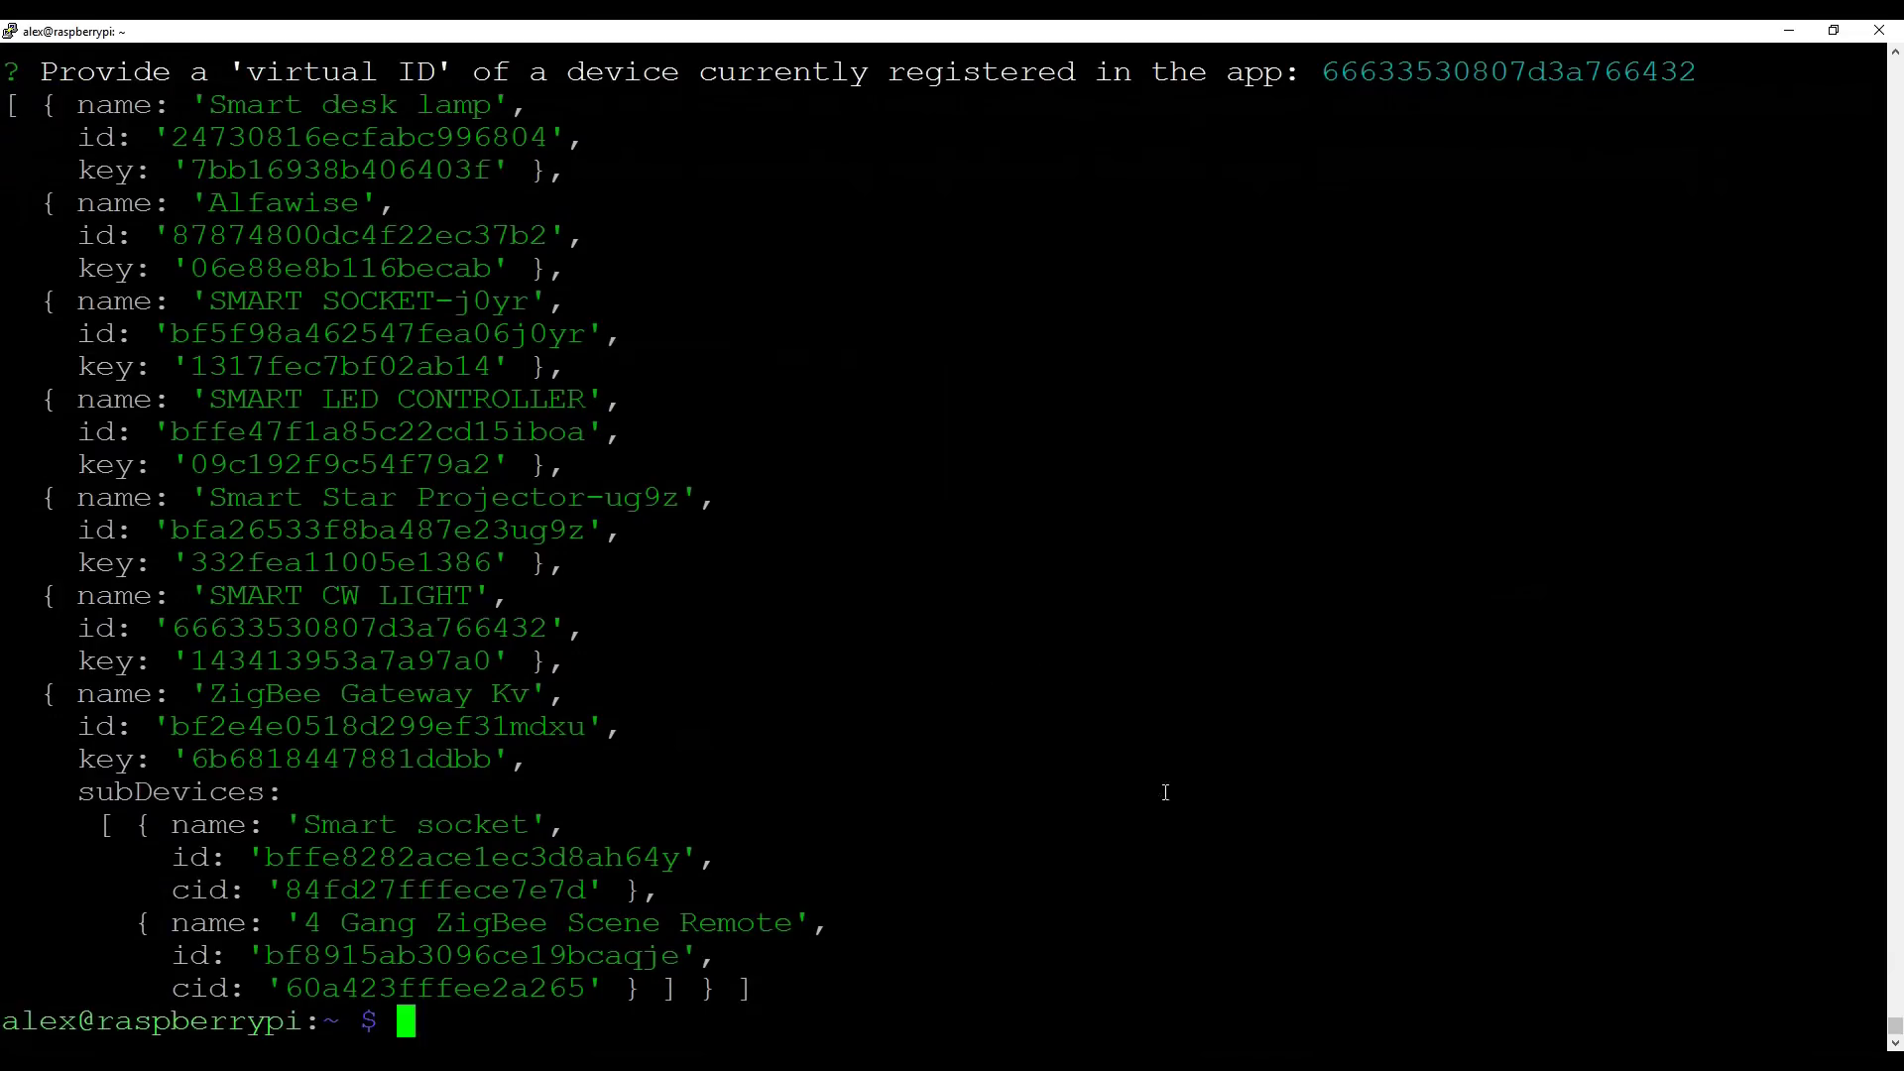
- Open the Tuya IoT Platform's API Explorer and select "Get device details" in Device Management of the Smart Home Management System
{"action": "key", "text": "alt+Tab"}
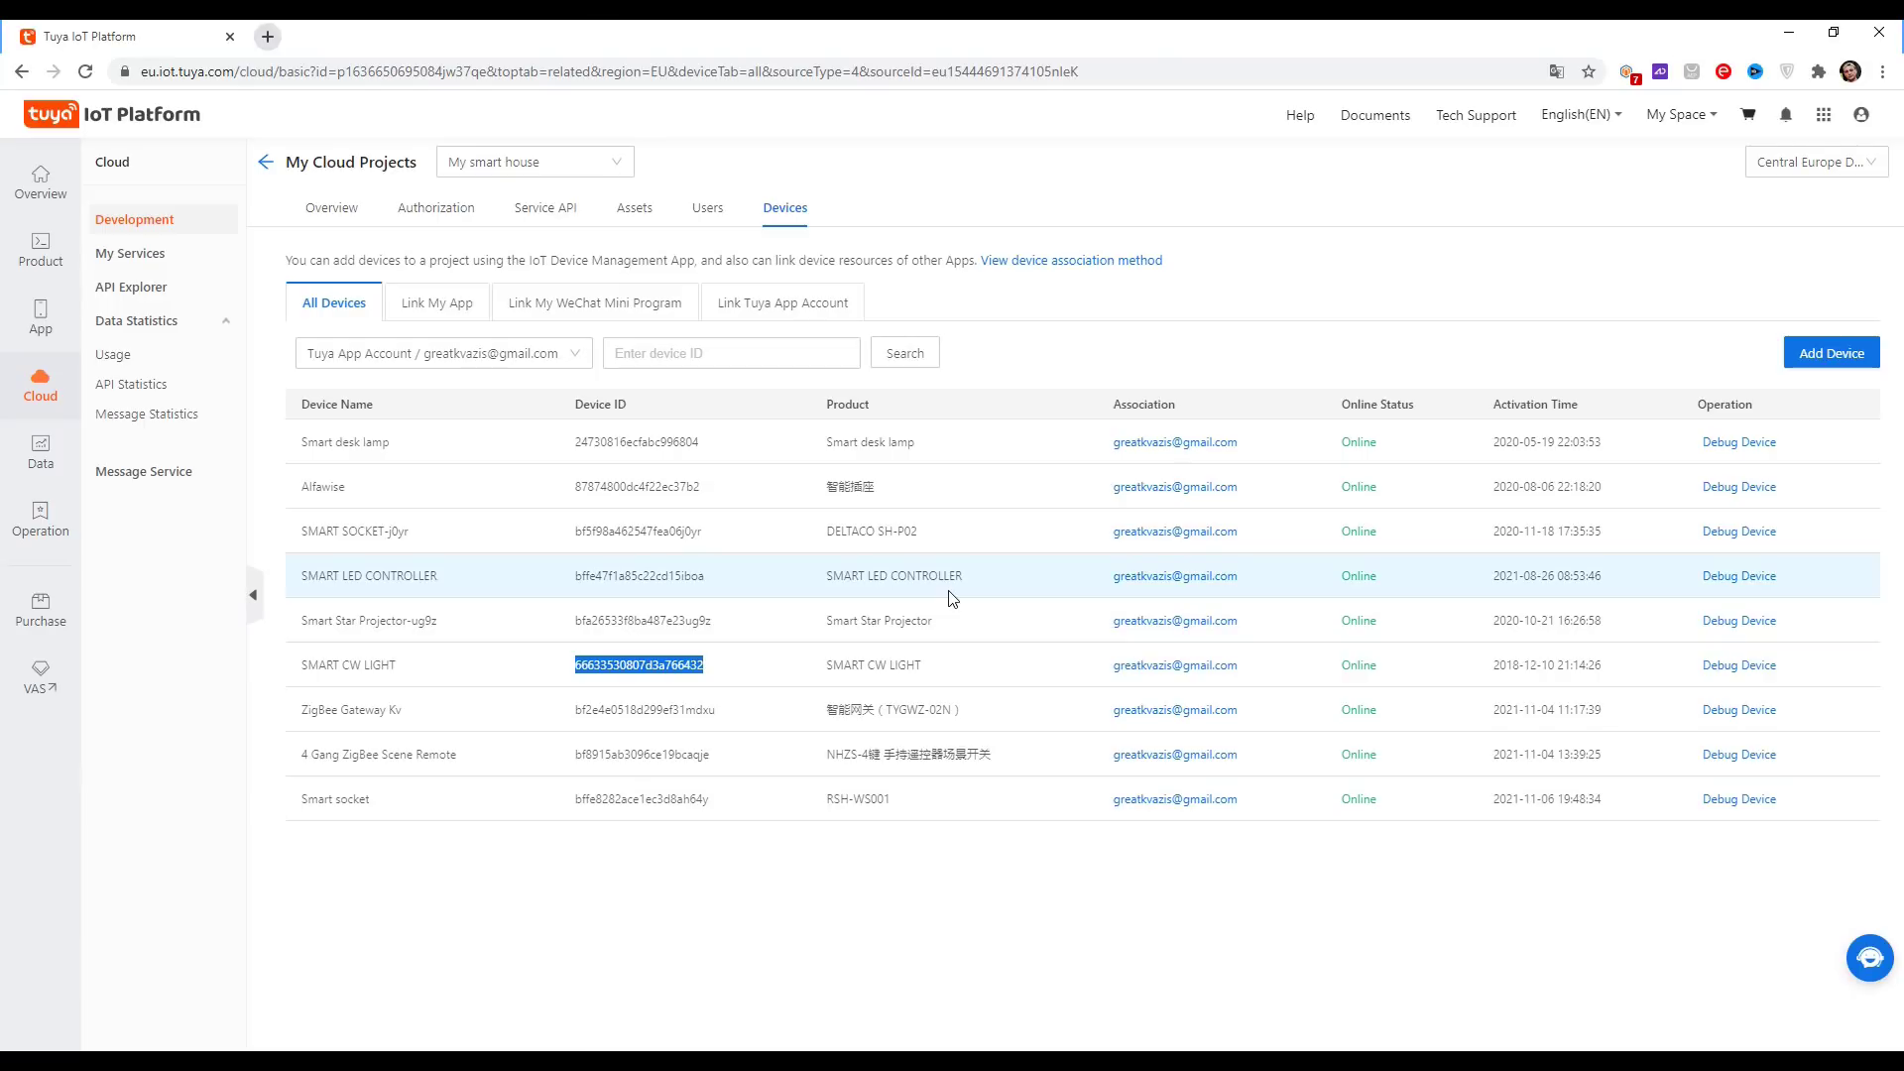
{"action": "left_click", "coordinate": [130, 289]}
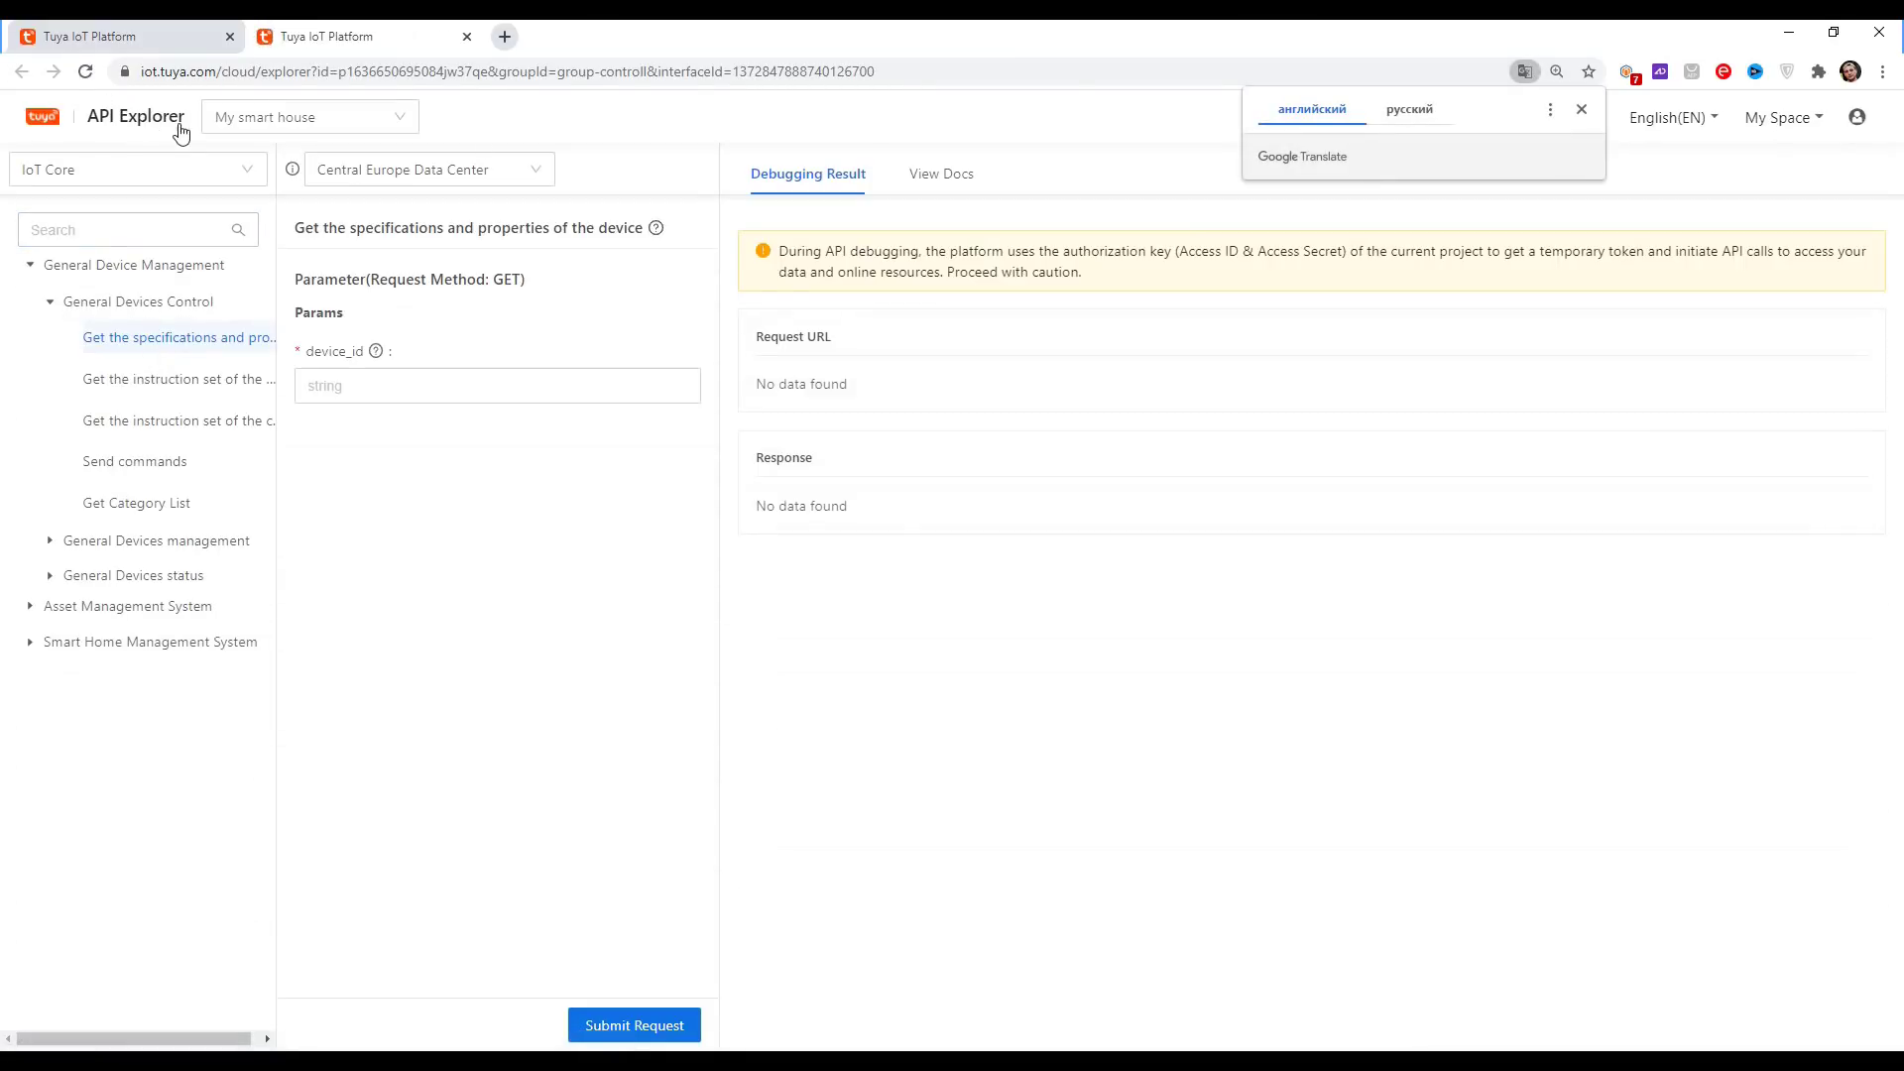
{"action": "left_click", "coordinate": [1582, 111]}
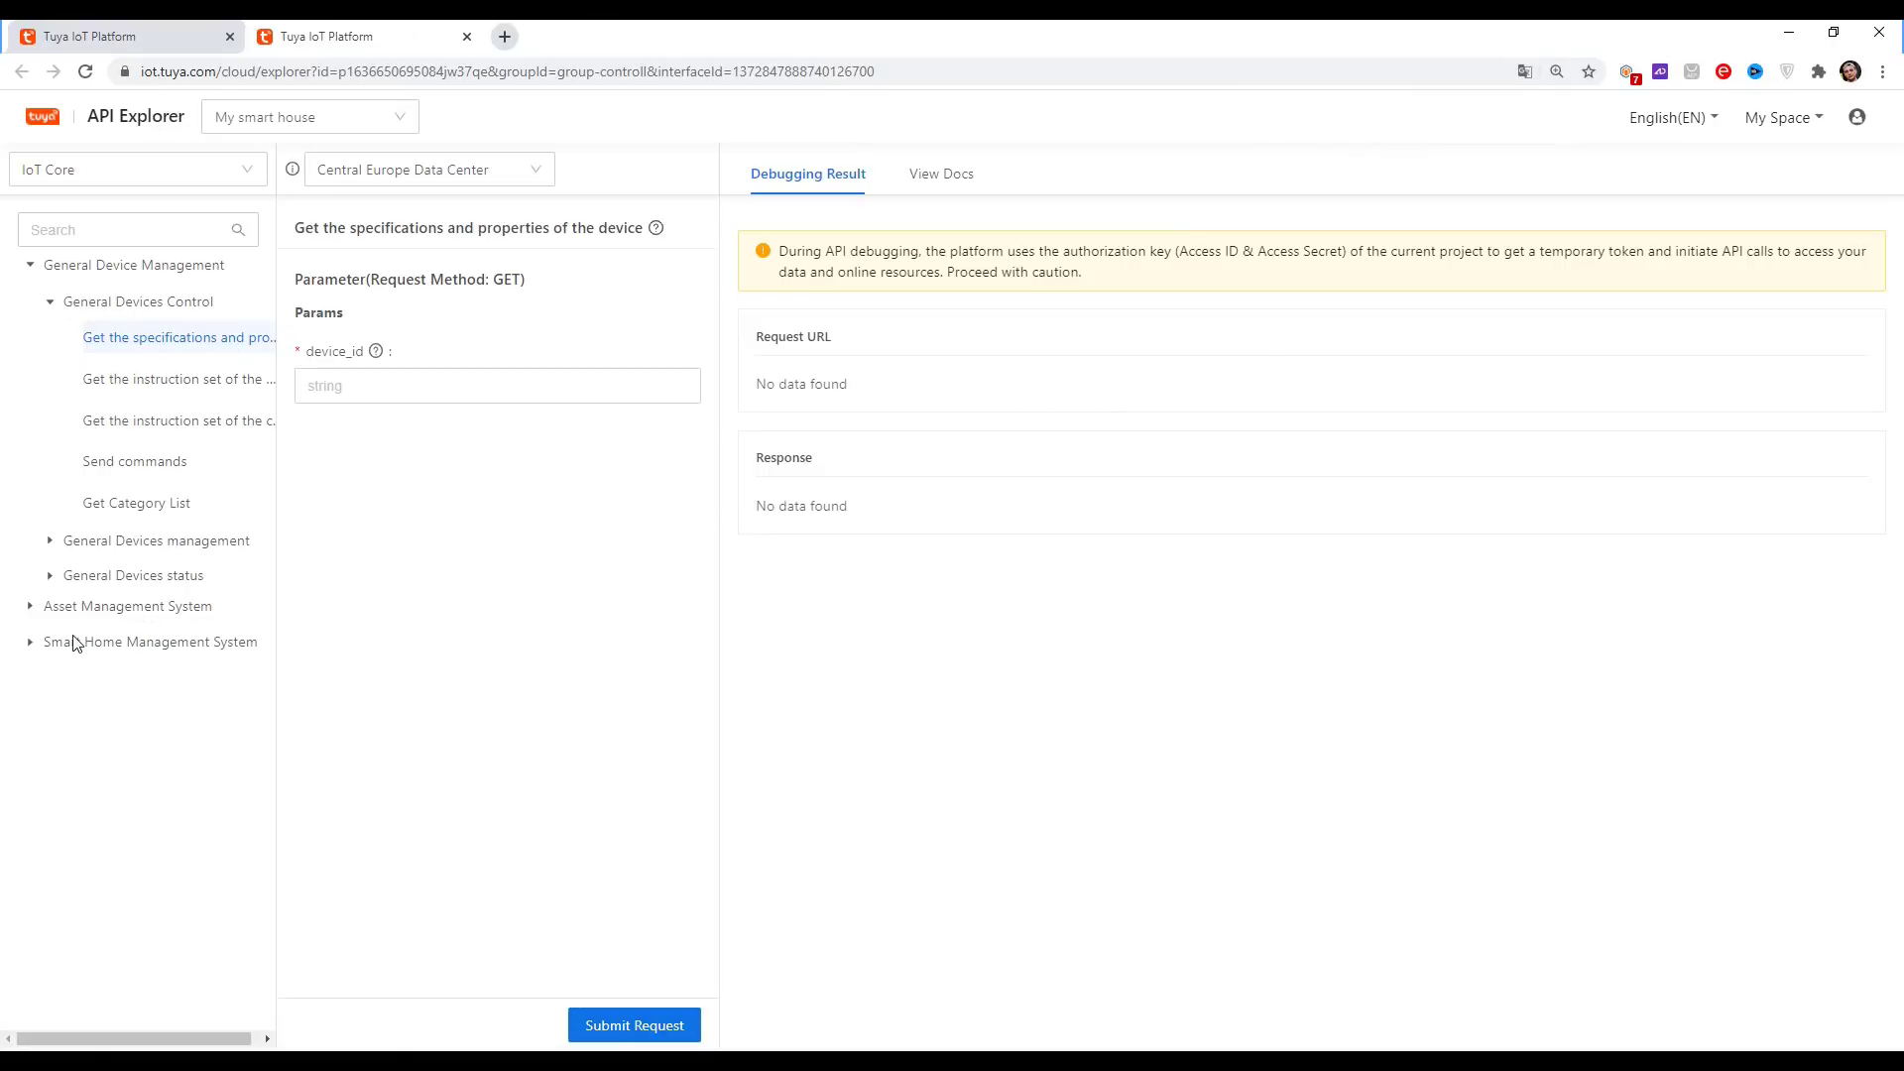
{"action": "left_click", "coordinate": [31, 645]}
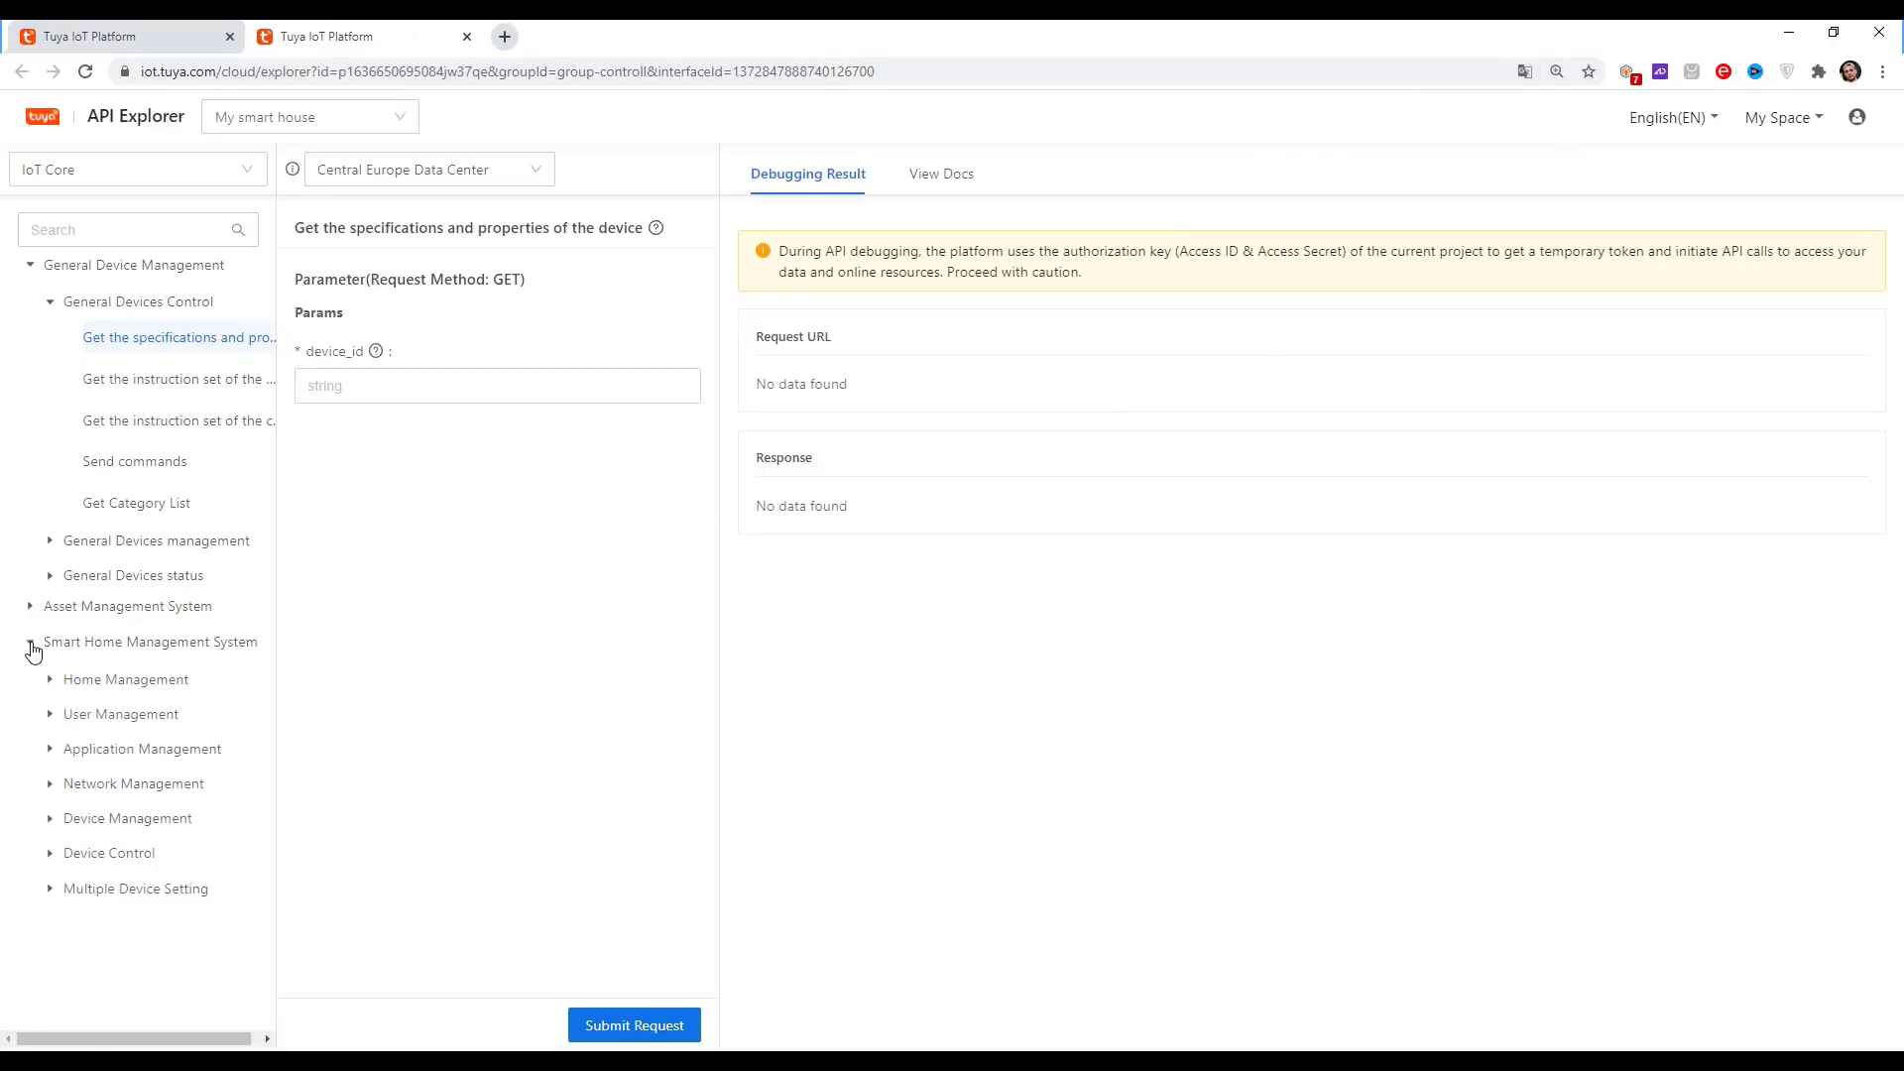
{"action": "left_click", "coordinate": [47, 828]}
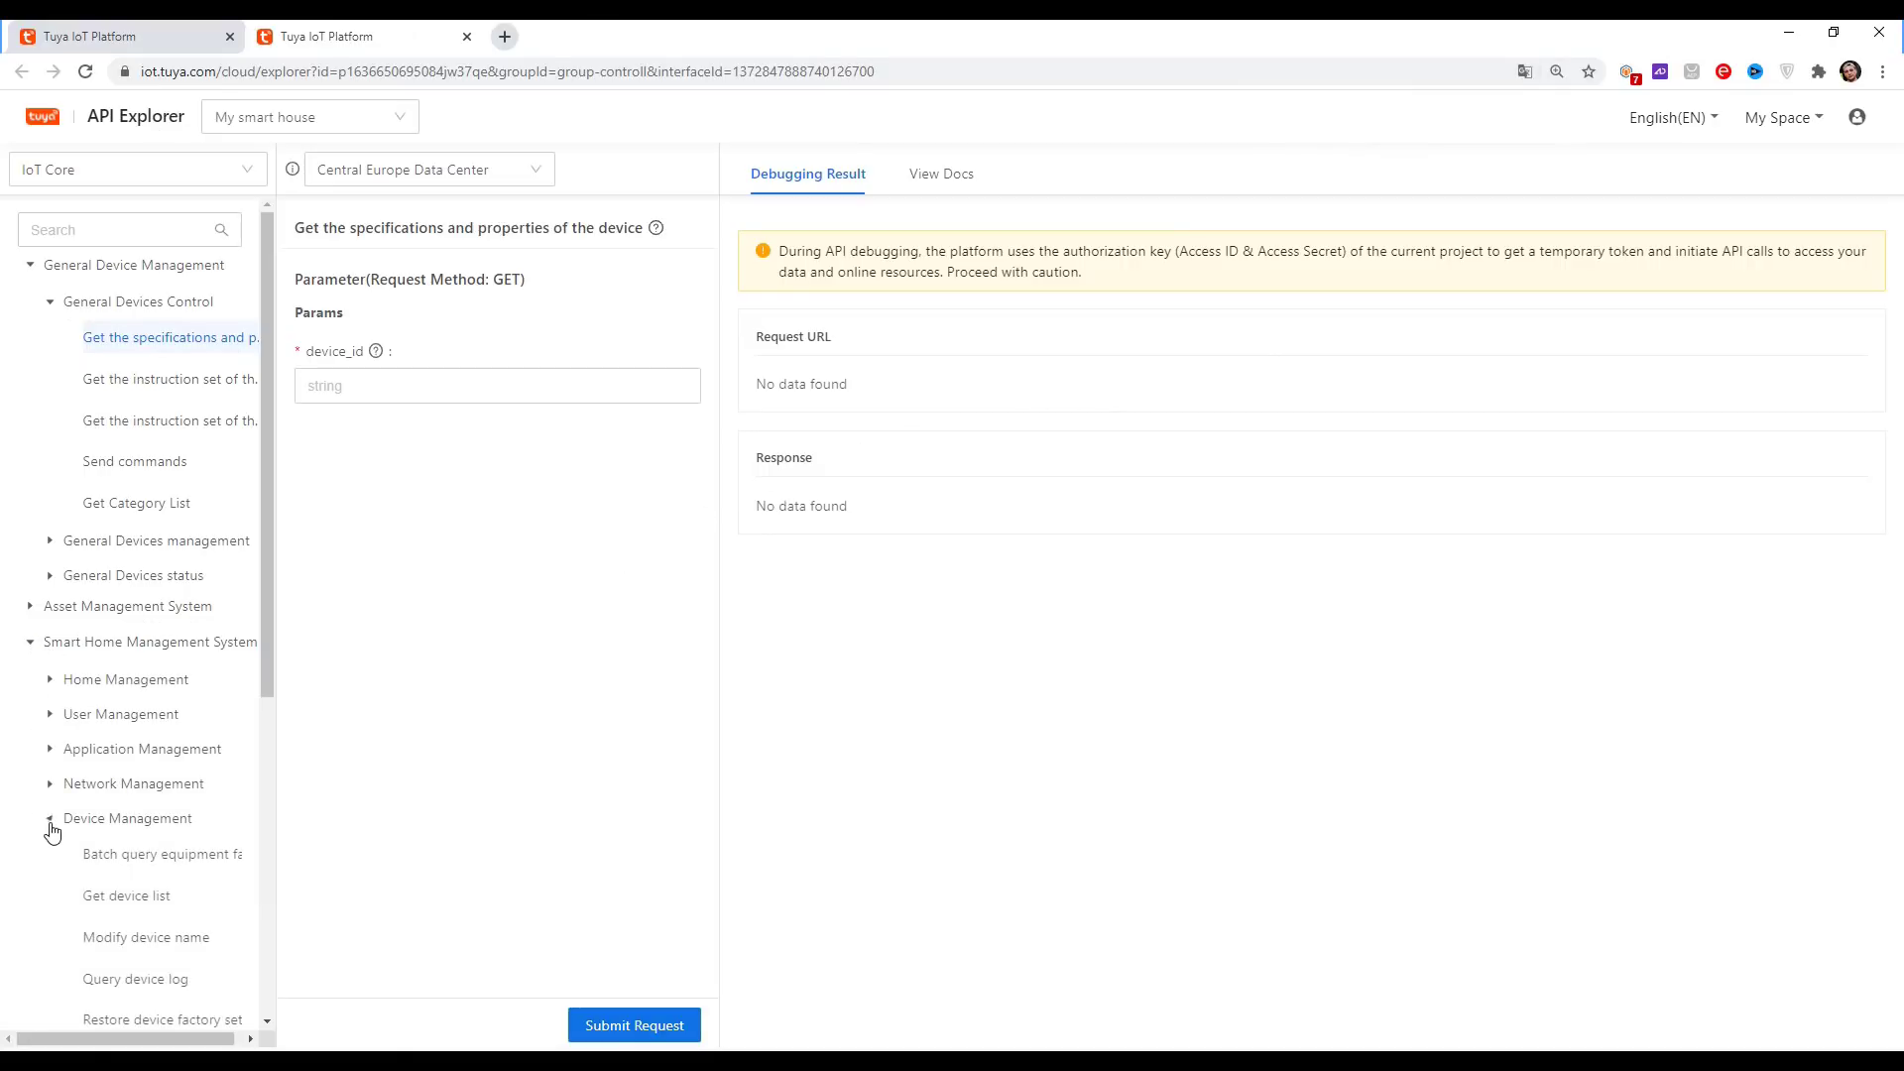
{"action": "scroll", "coordinate": [144, 719], "scroll_direction": "down", "scroll_amount": 2}
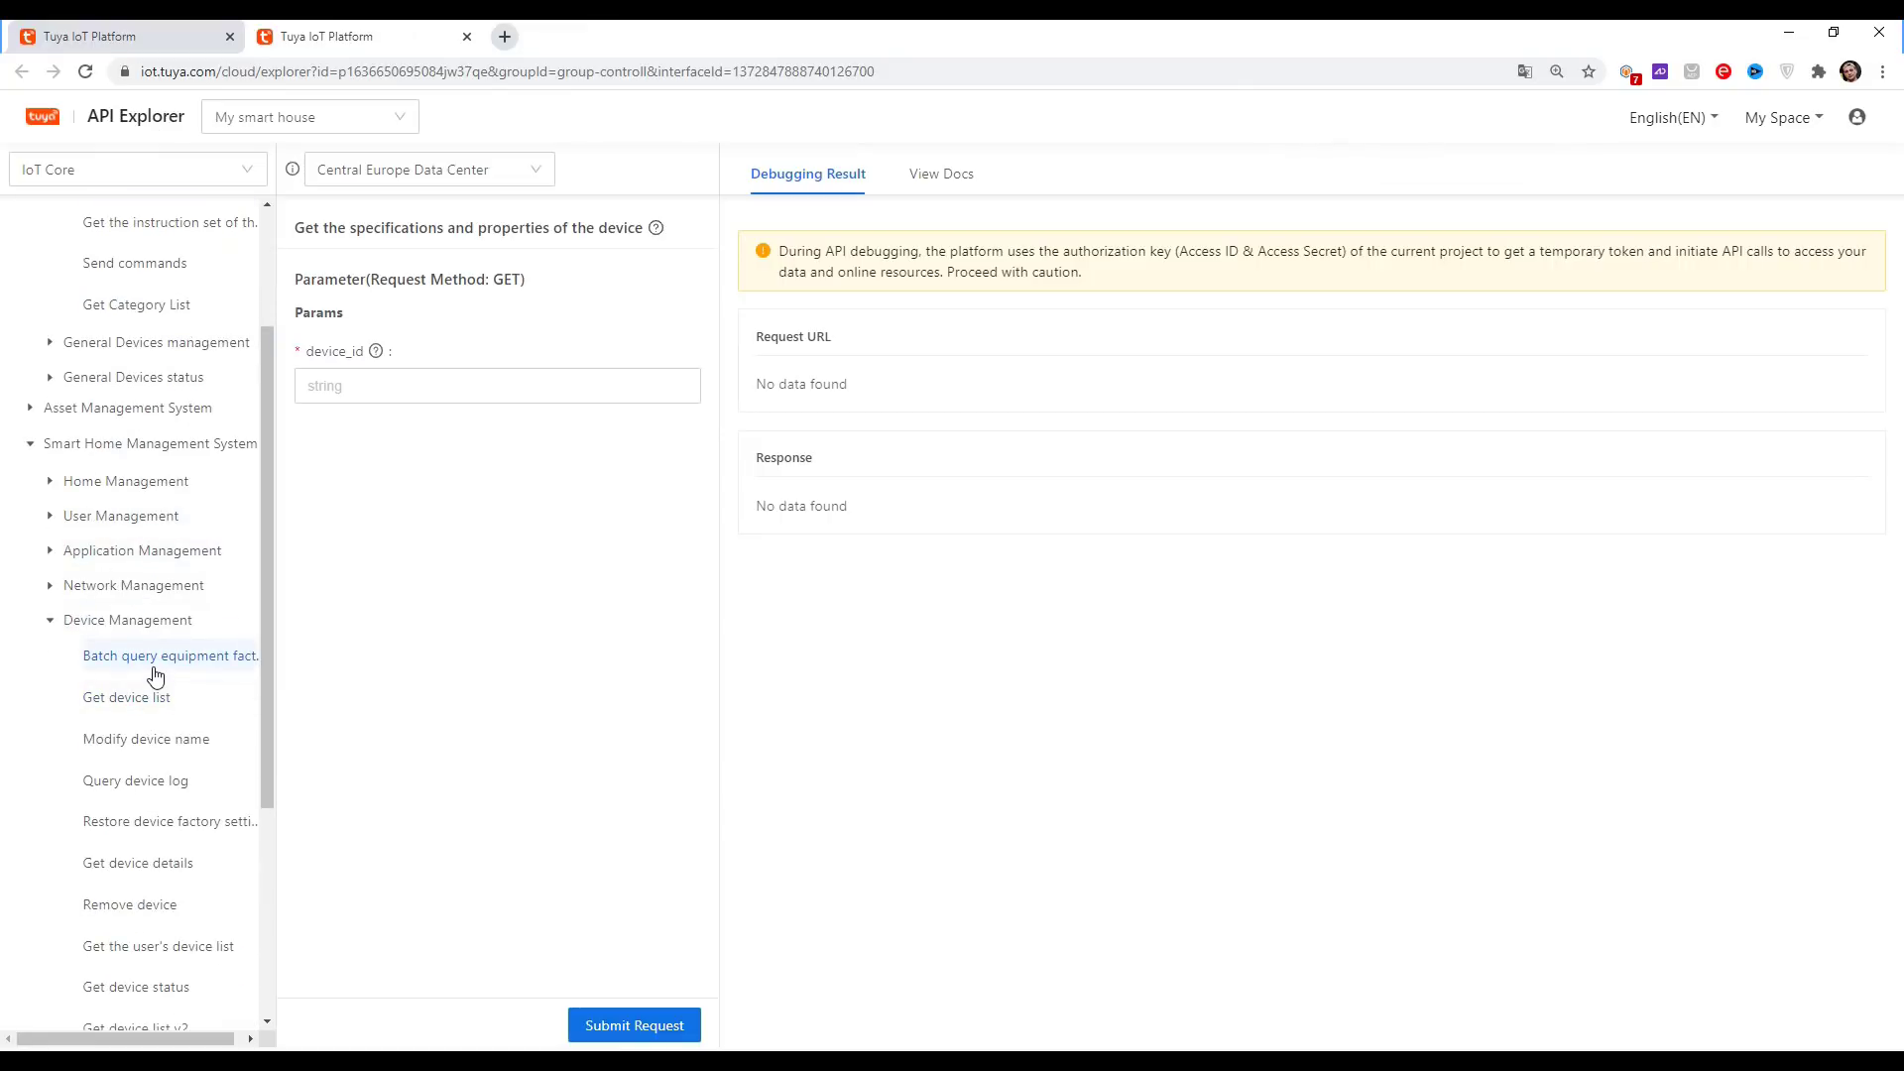
{"action": "scroll", "coordinate": [194, 925], "scroll_direction": "down", "scroll_amount": 2}
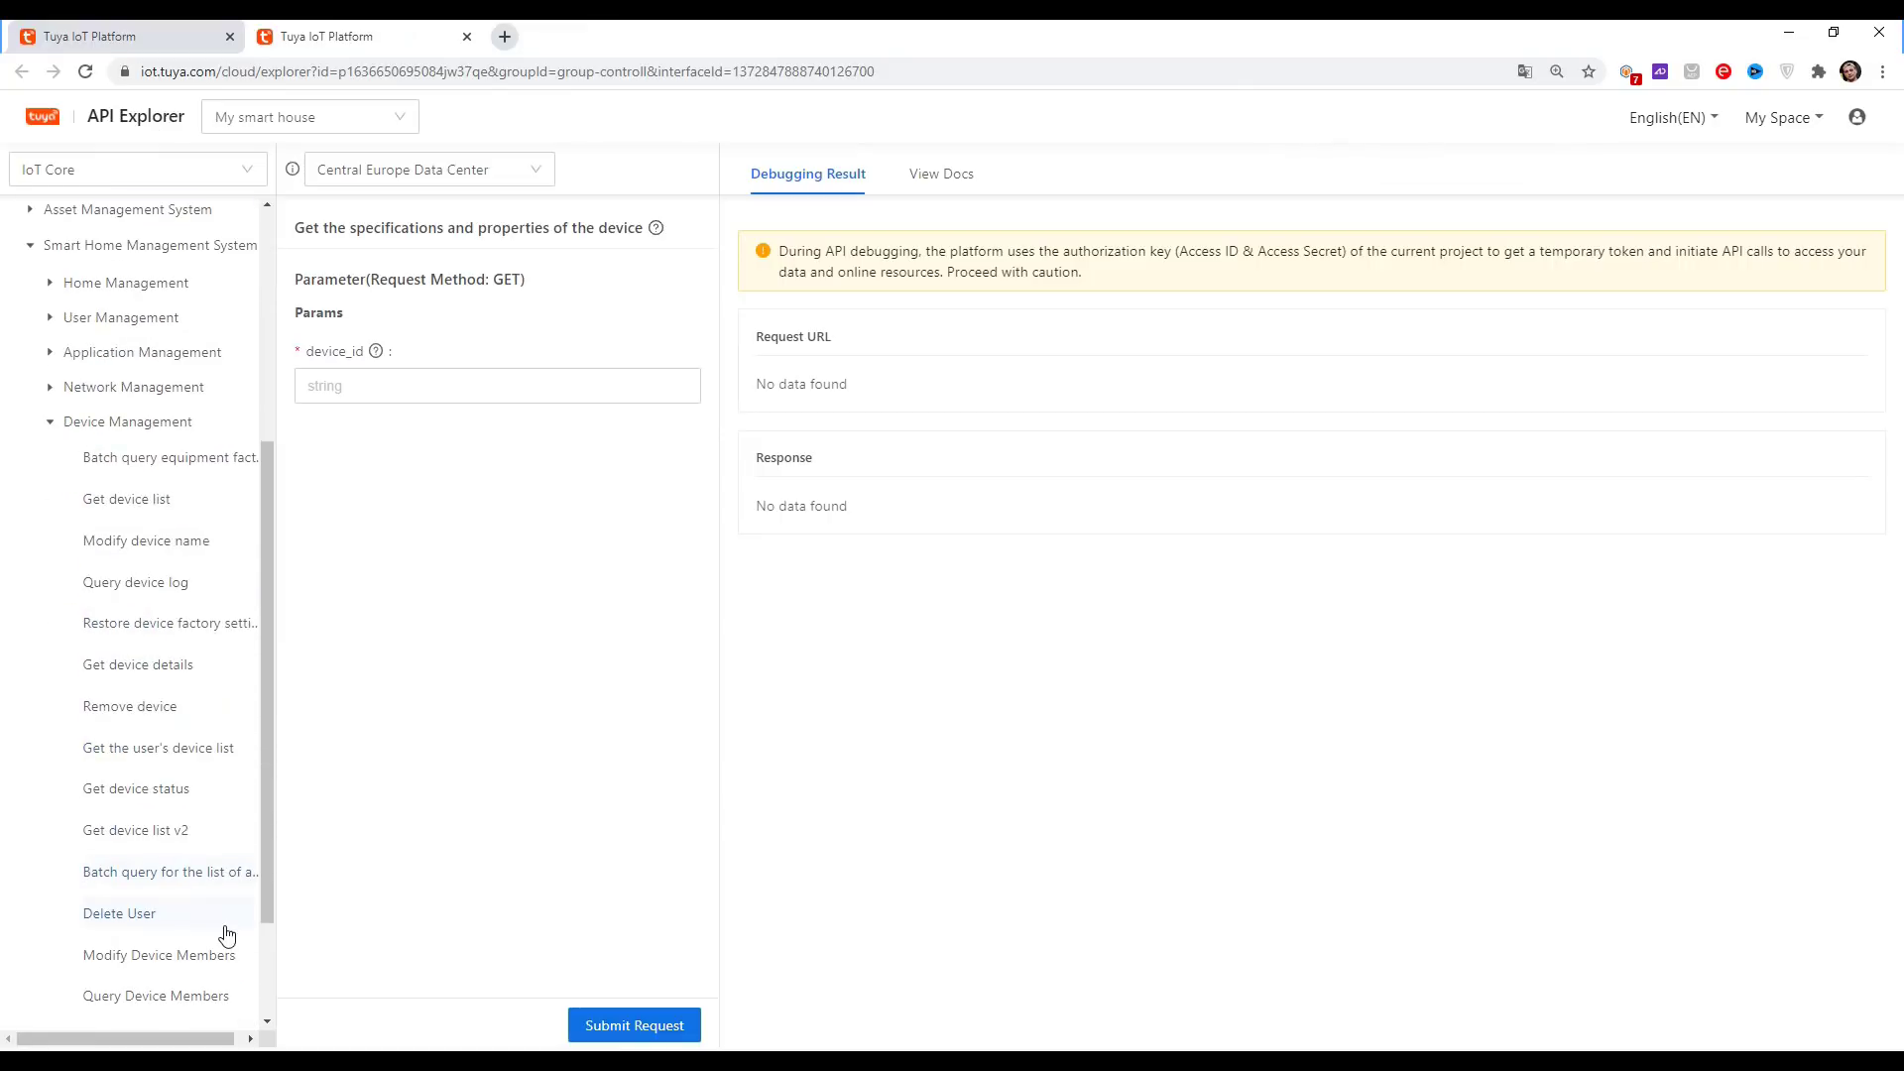
{"action": "left_click", "coordinate": [164, 671]}
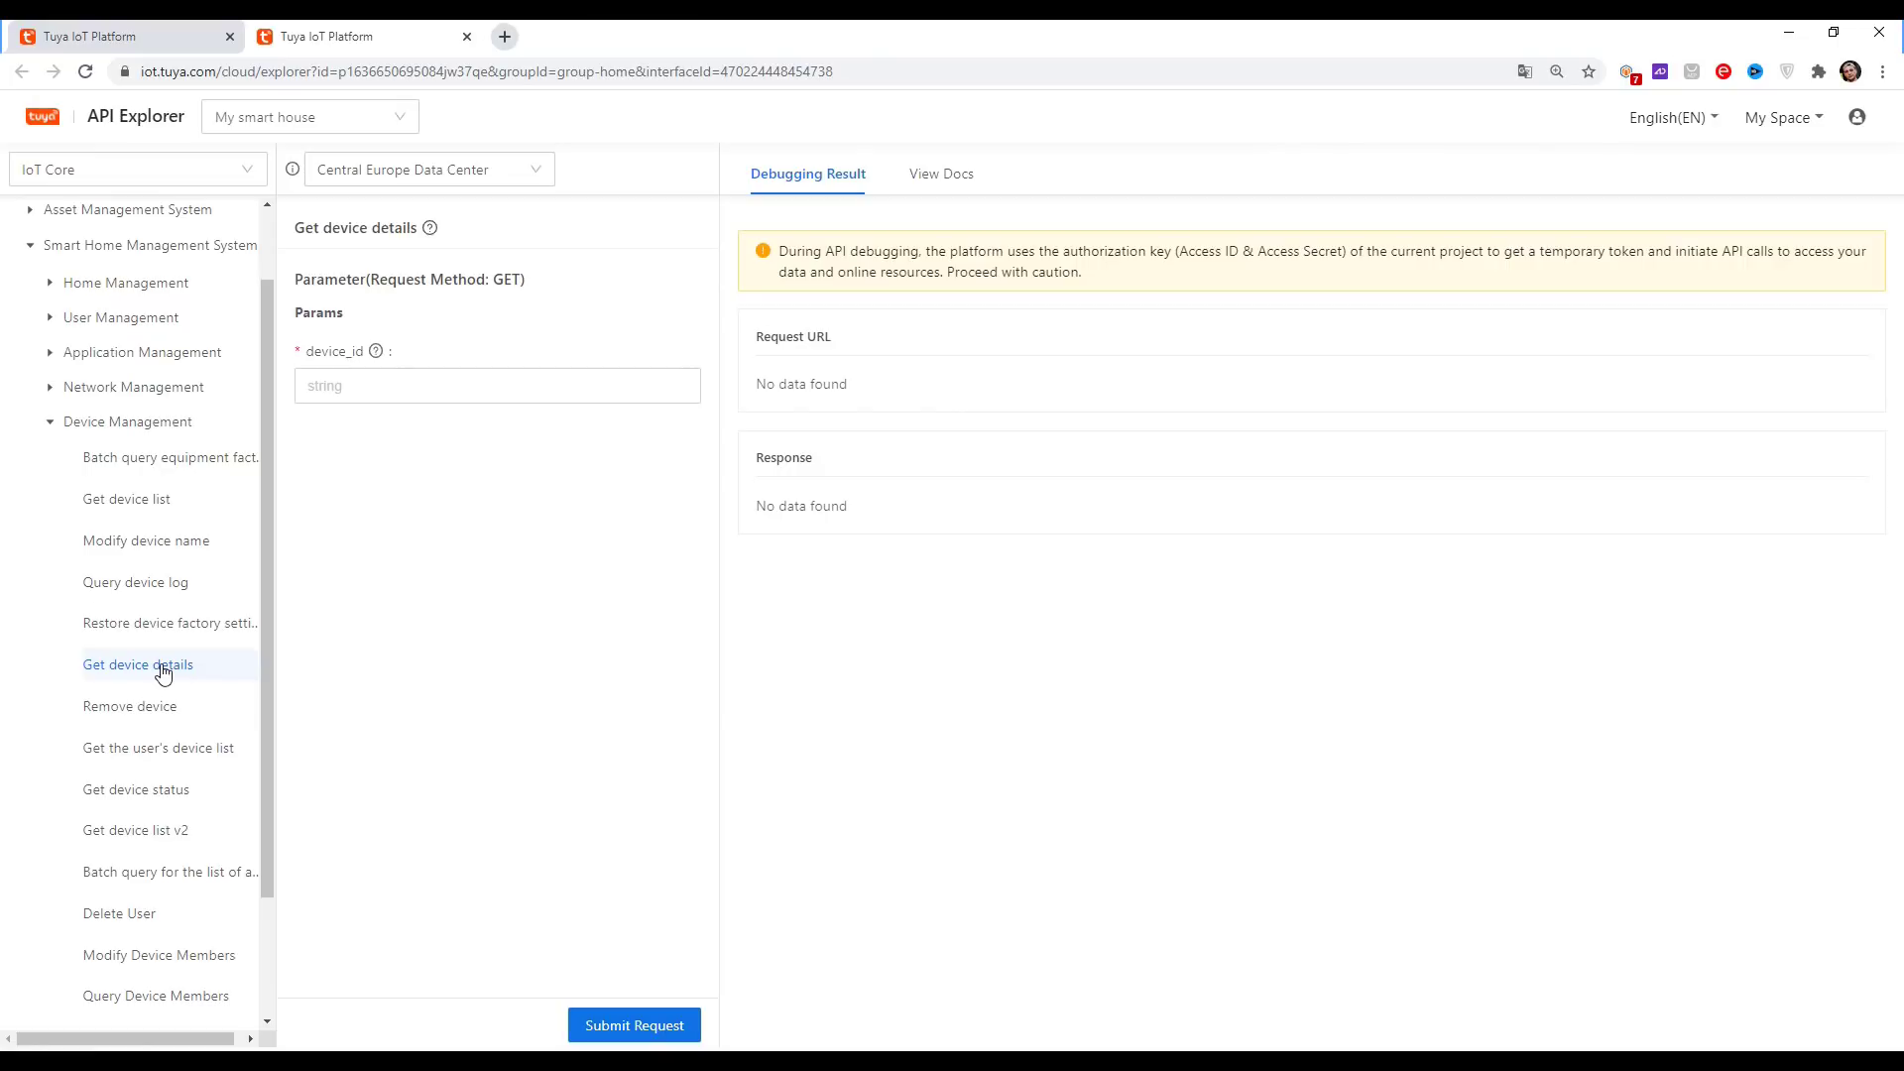
- Set device_id to the SMART CW LIGHT's device ID and submit the device details request
{"action": "left_click", "coordinate": [385, 388]}
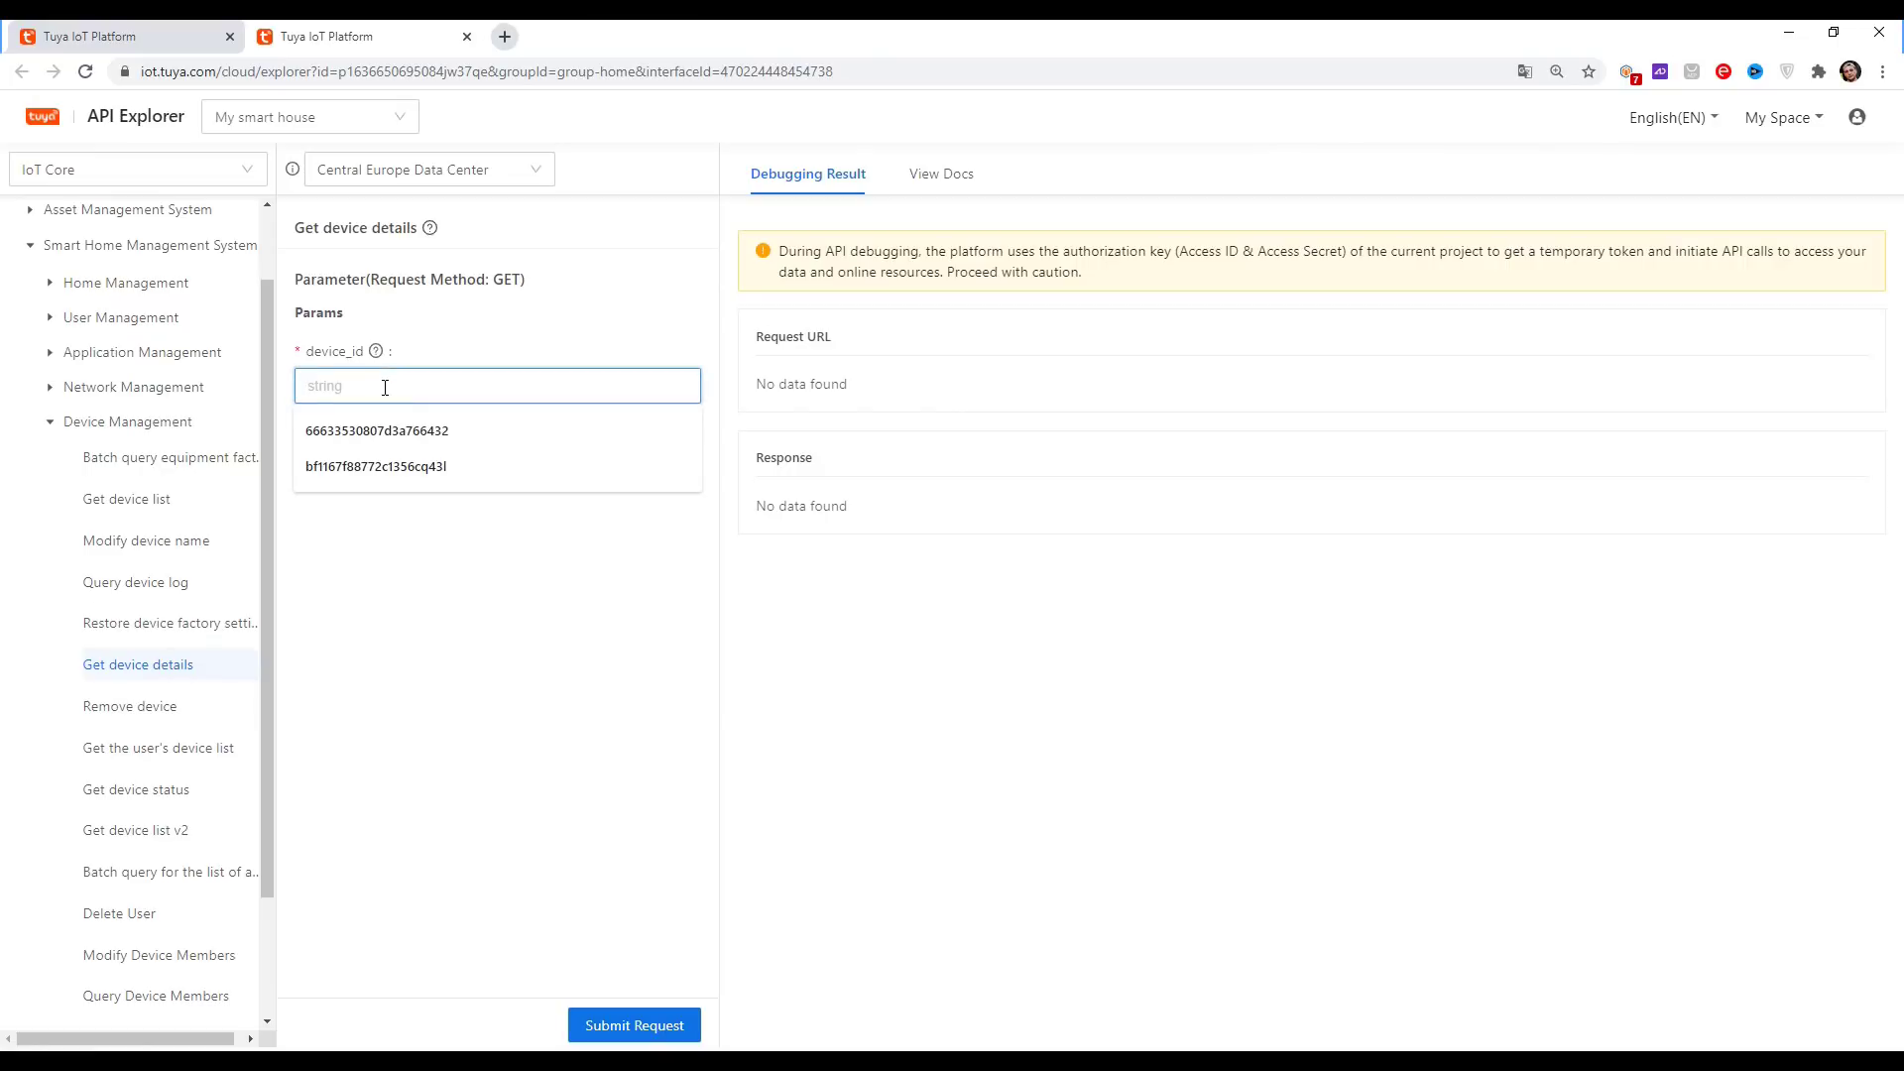
{"action": "left_click", "coordinate": [381, 429]}
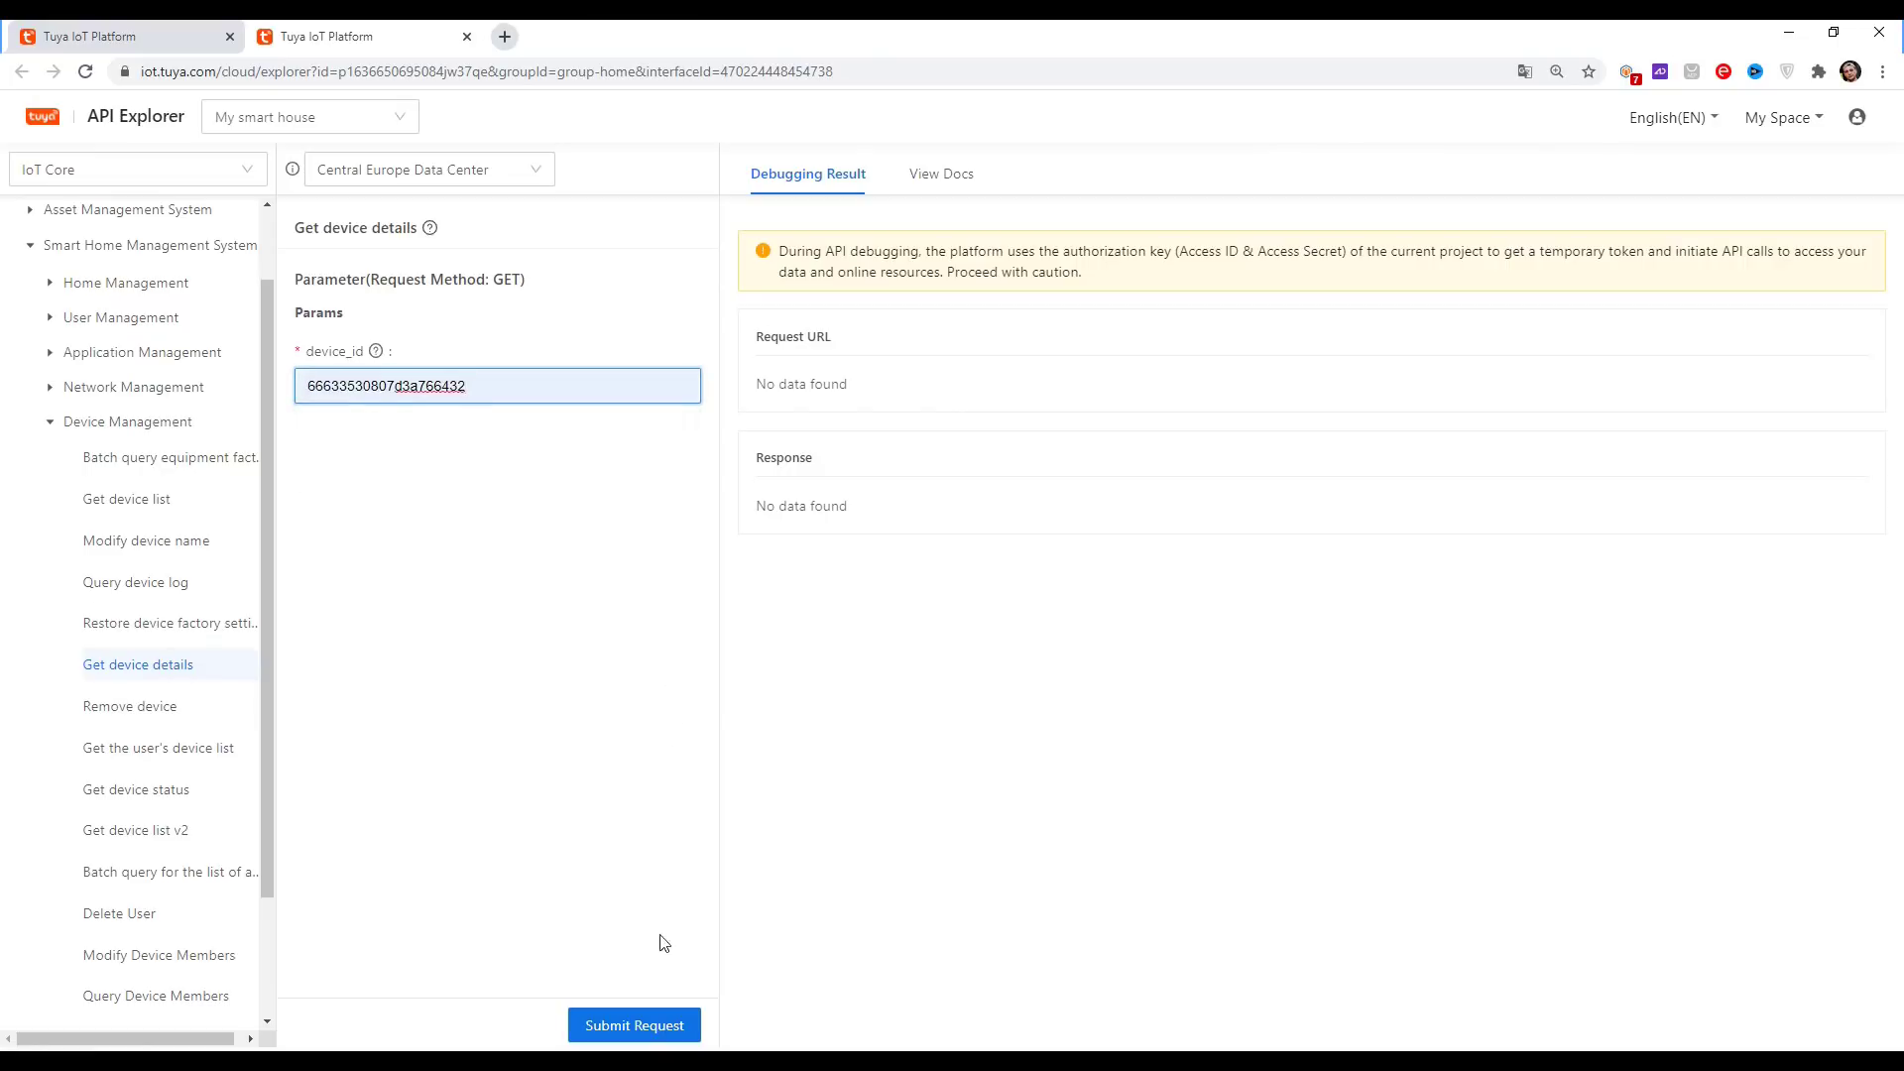
{"action": "left_click", "coordinate": [662, 1026]}
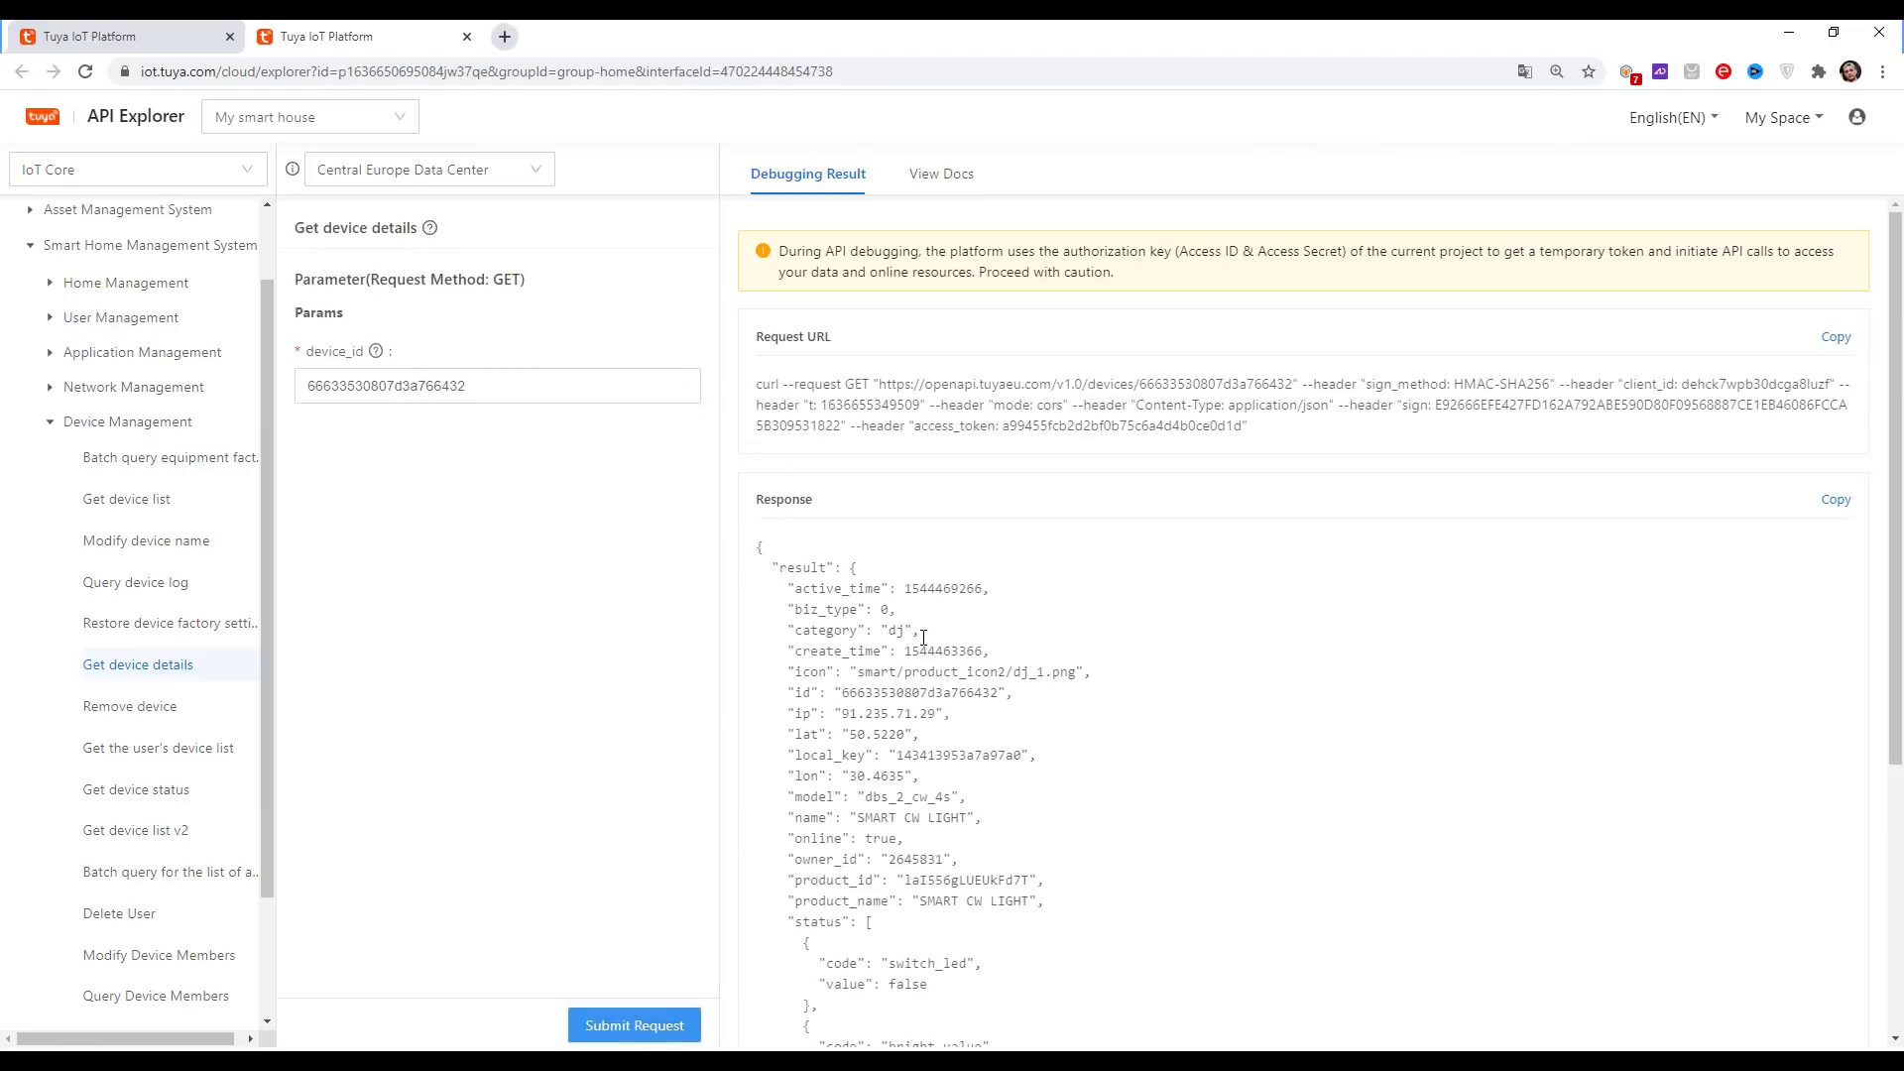
- Compare the SMART CW LIGHT's device ID and local key in the API Explorer with those in the terminal's wizard output
{"action": "left_click_drag", "start_coordinate": [901, 757], "coordinate": [1023, 754]}
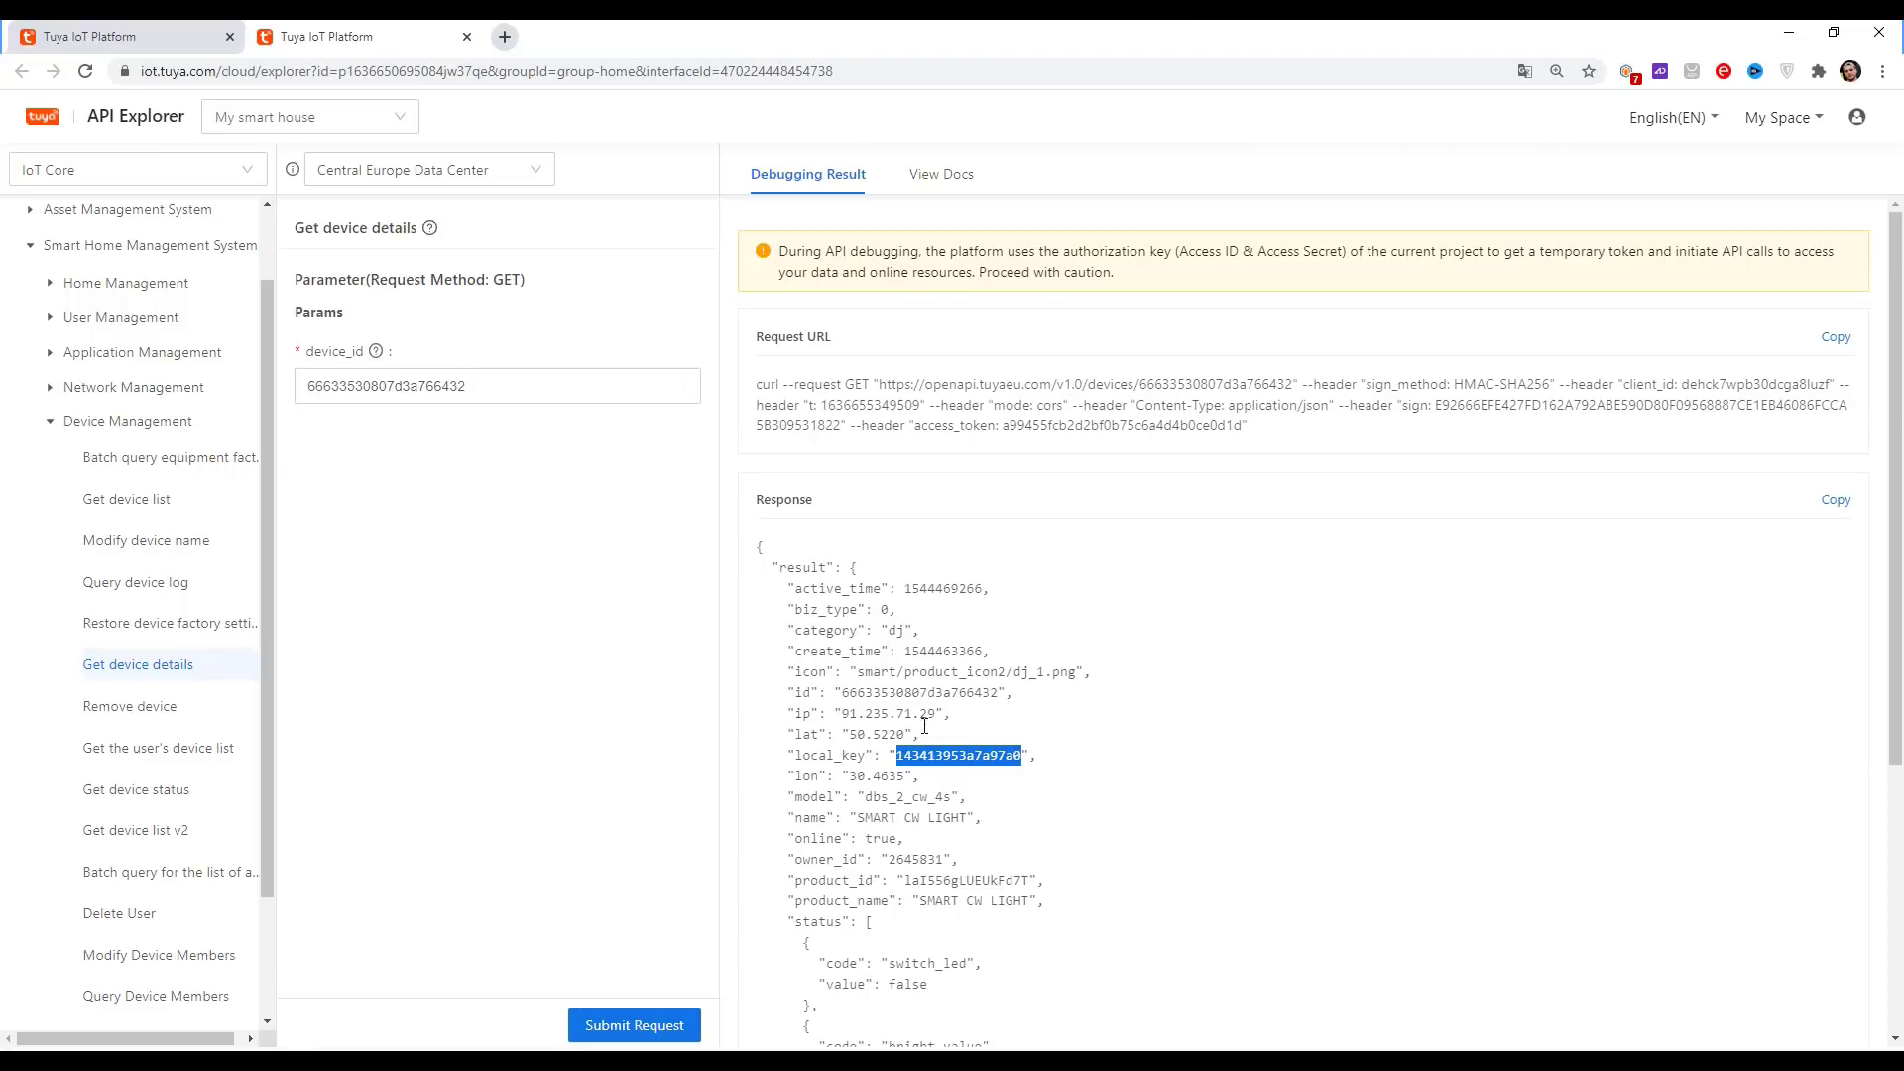
{"action": "left_click_drag", "start_coordinate": [313, 385], "coordinate": [482, 382]}
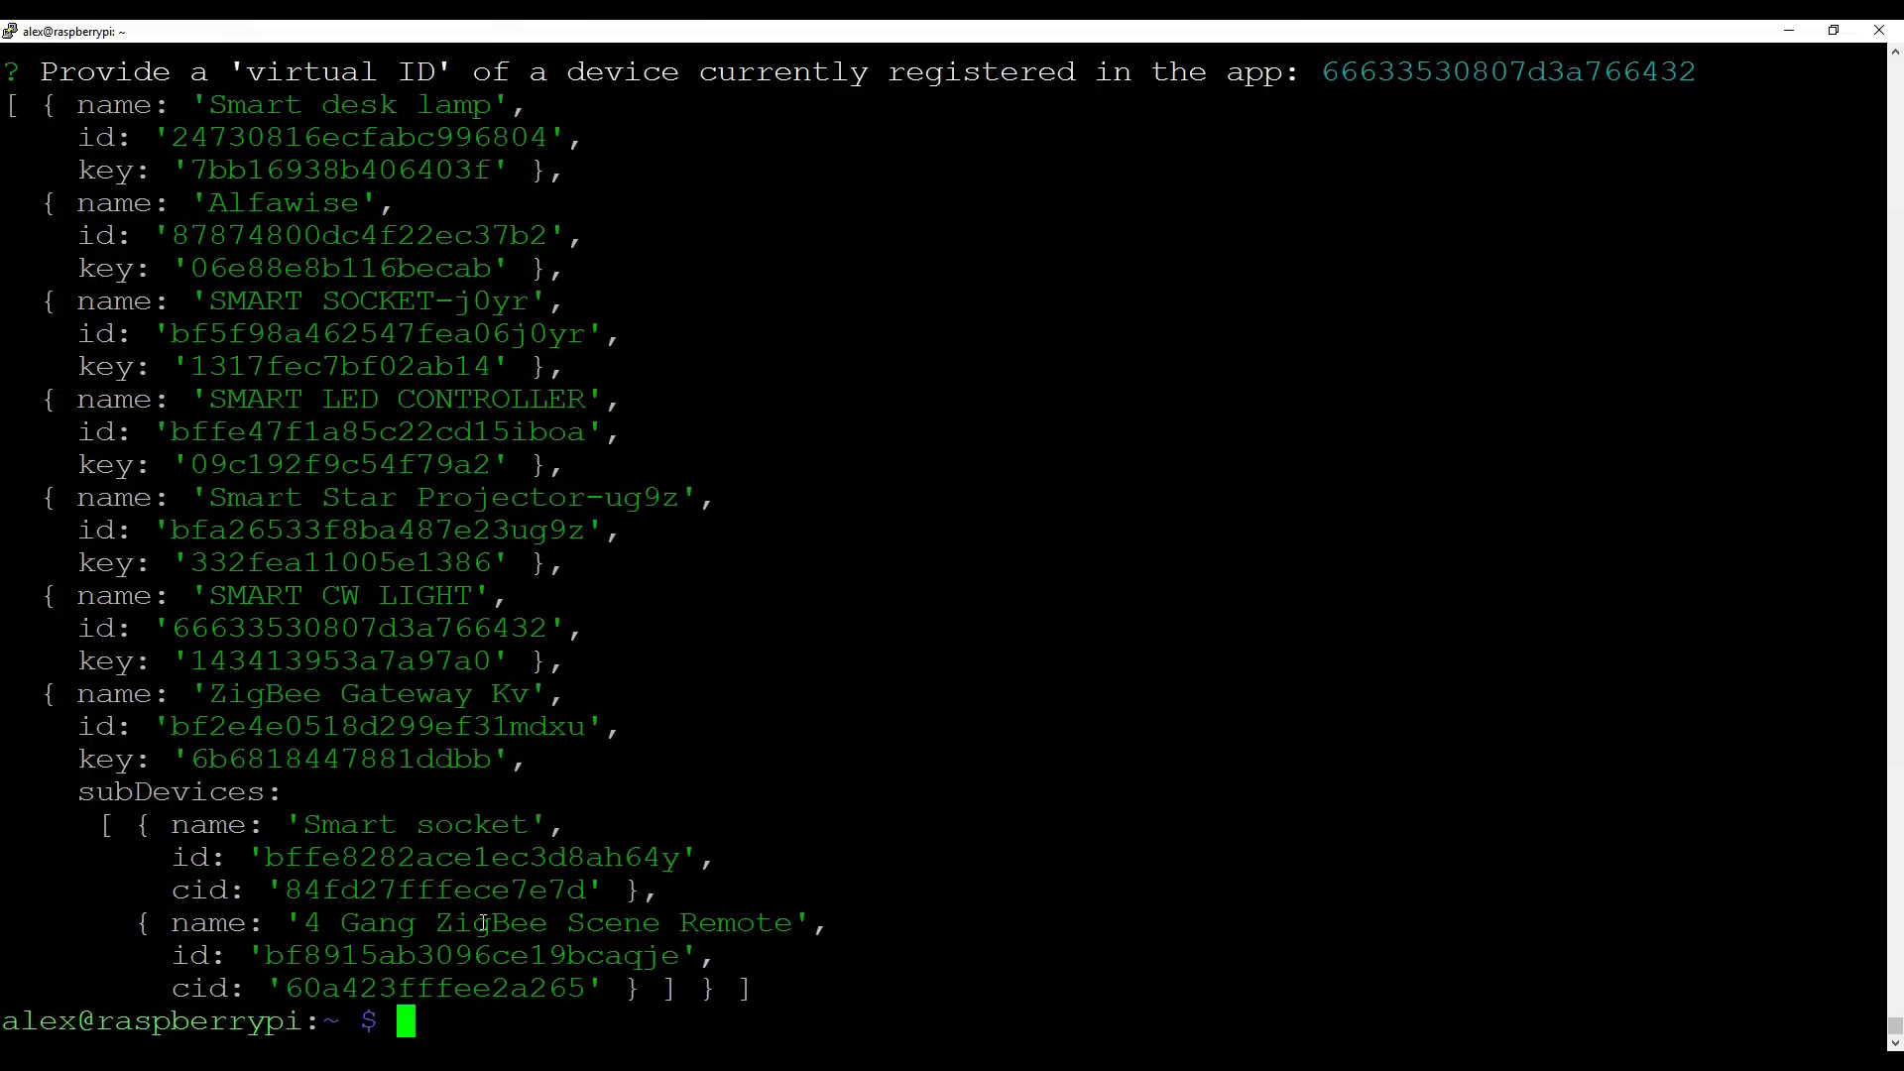
{"action": "left_click_drag", "start_coordinate": [177, 636], "coordinate": [535, 623]}
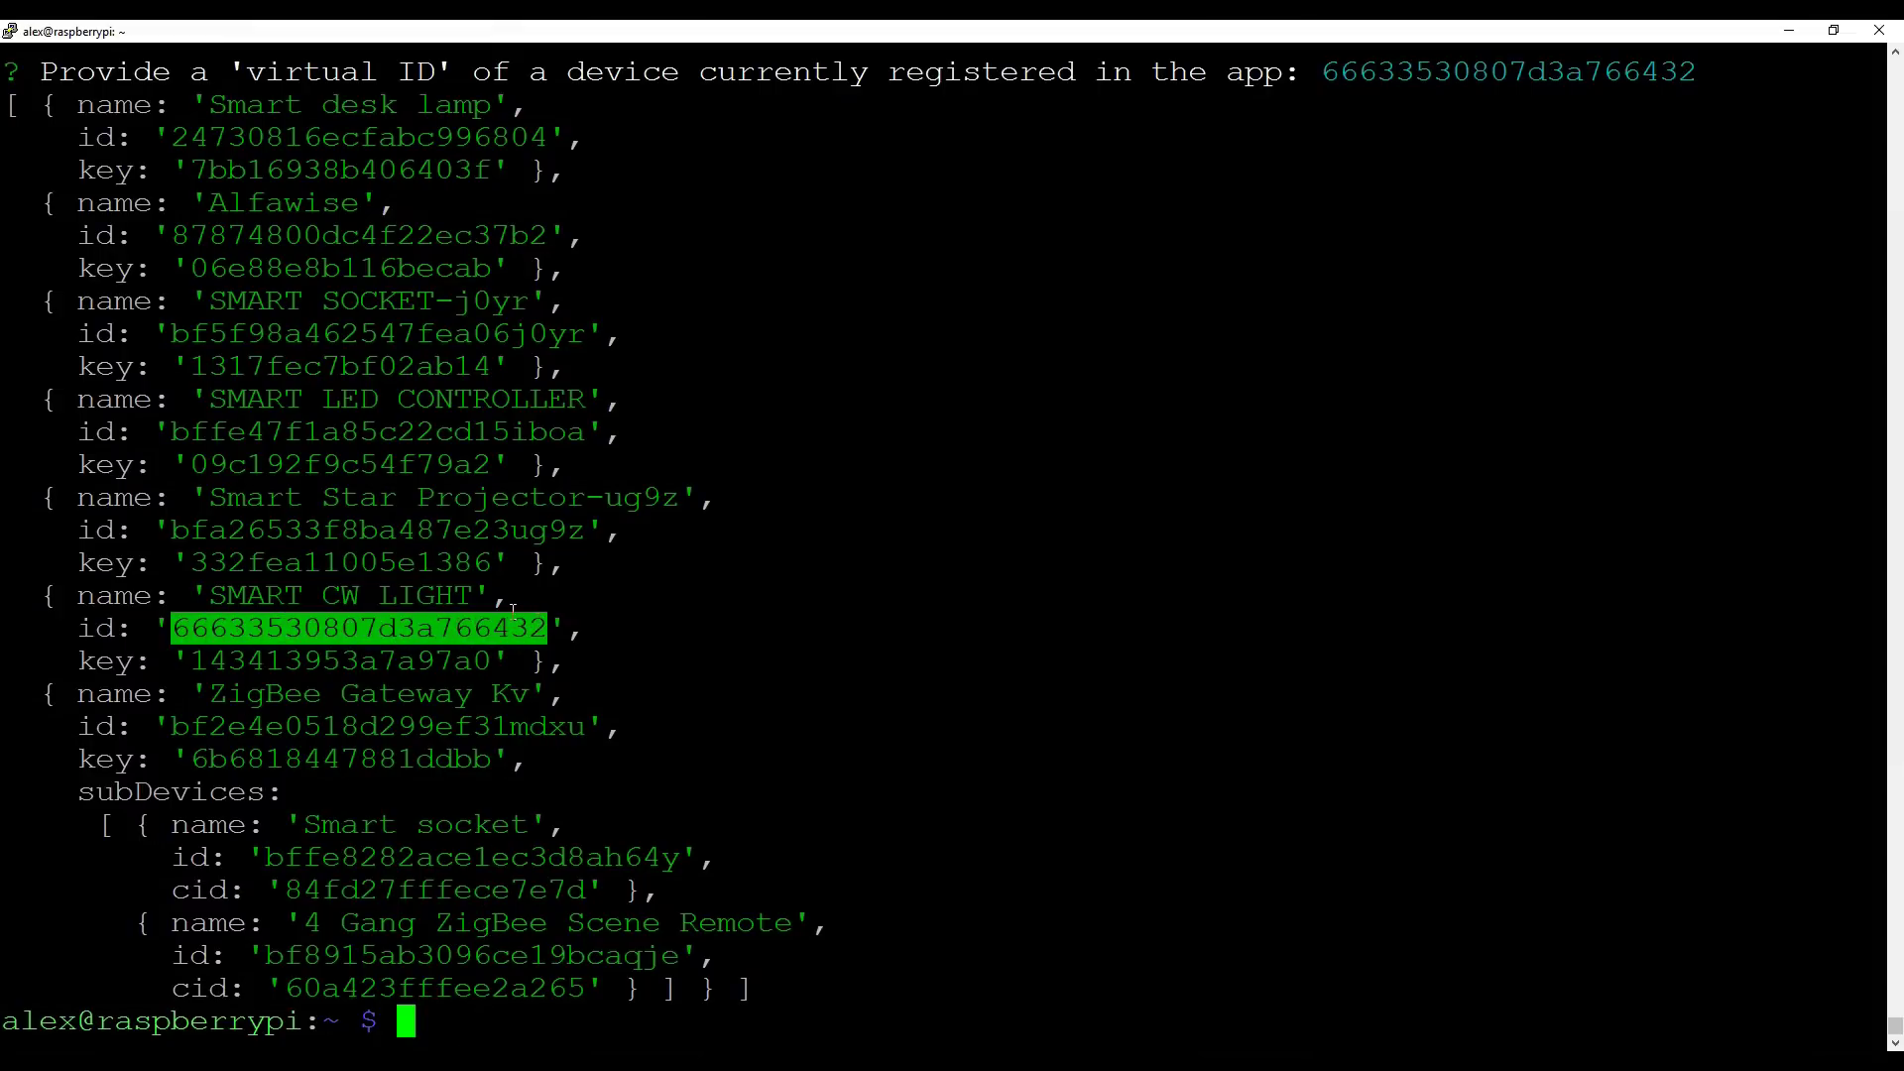
{"action": "left_click_drag", "start_coordinate": [190, 663], "coordinate": [462, 674]}
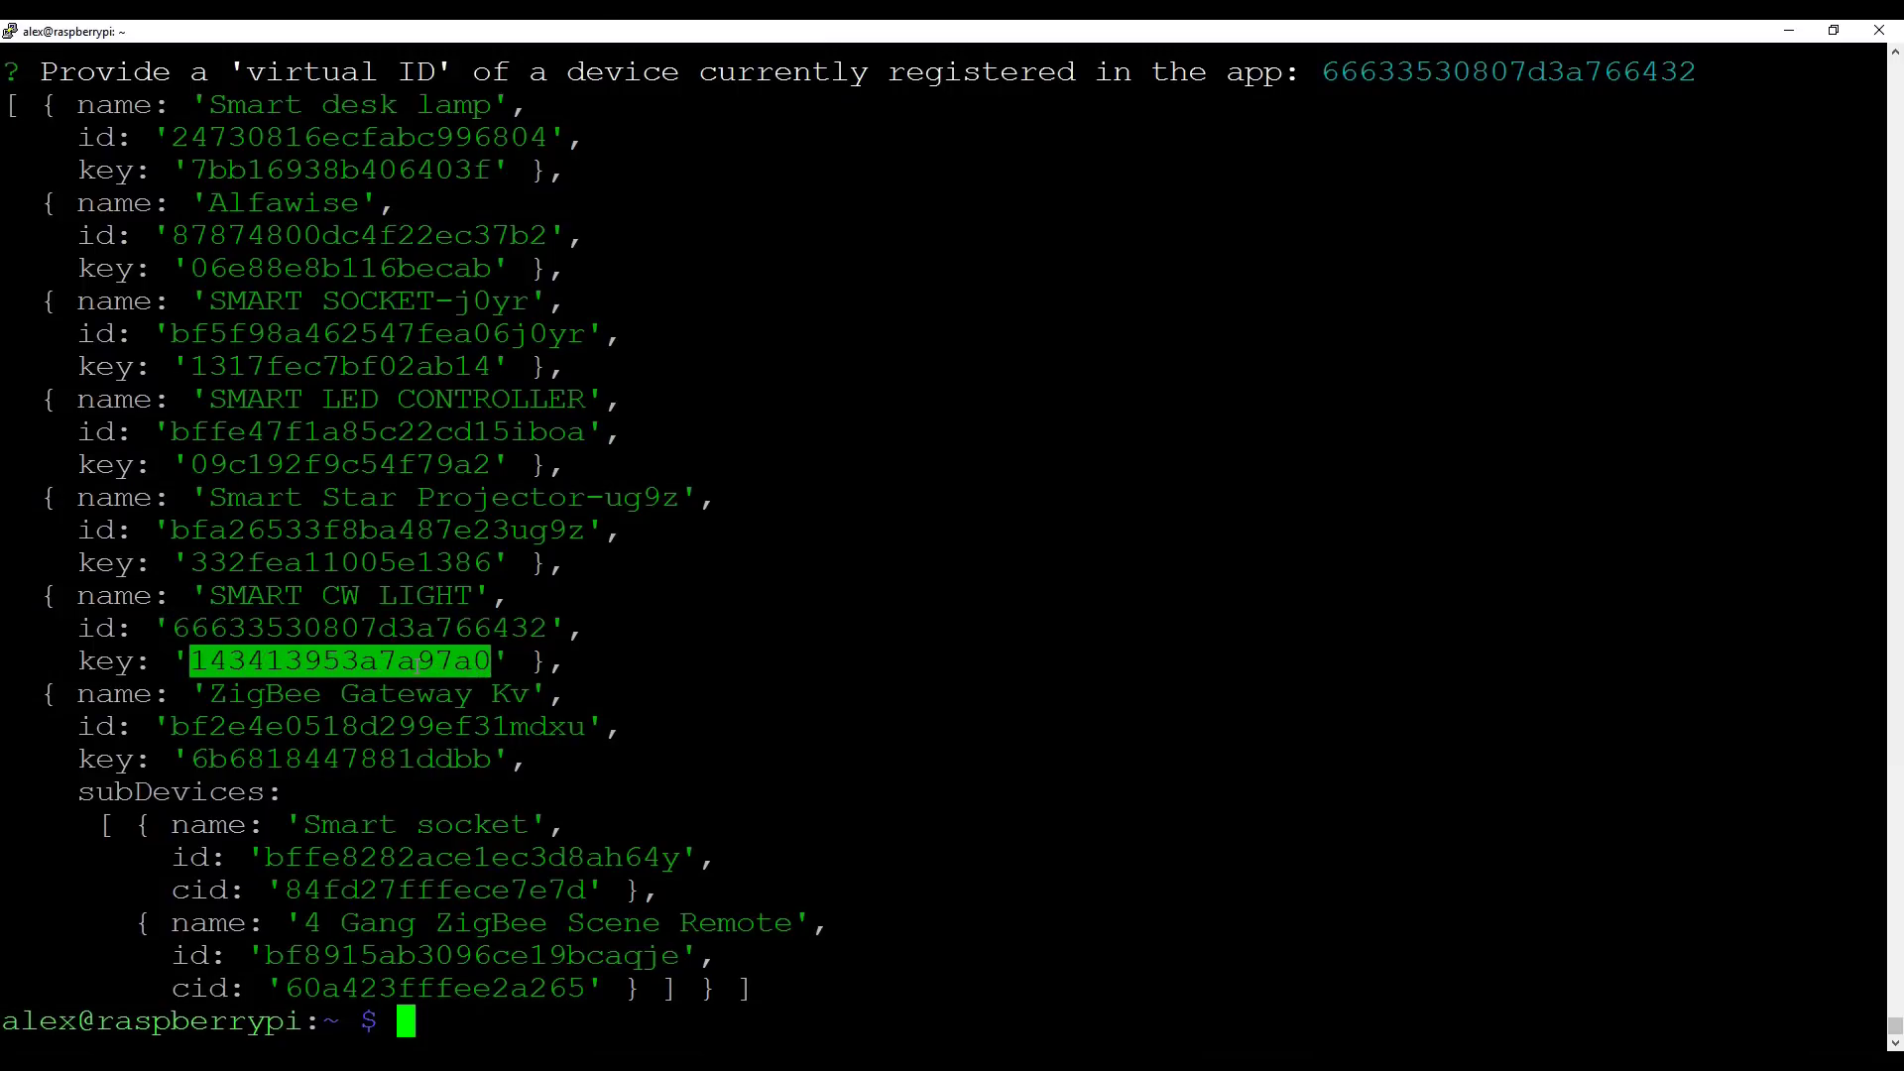
{"action": "key", "text": "alt+Tab"}
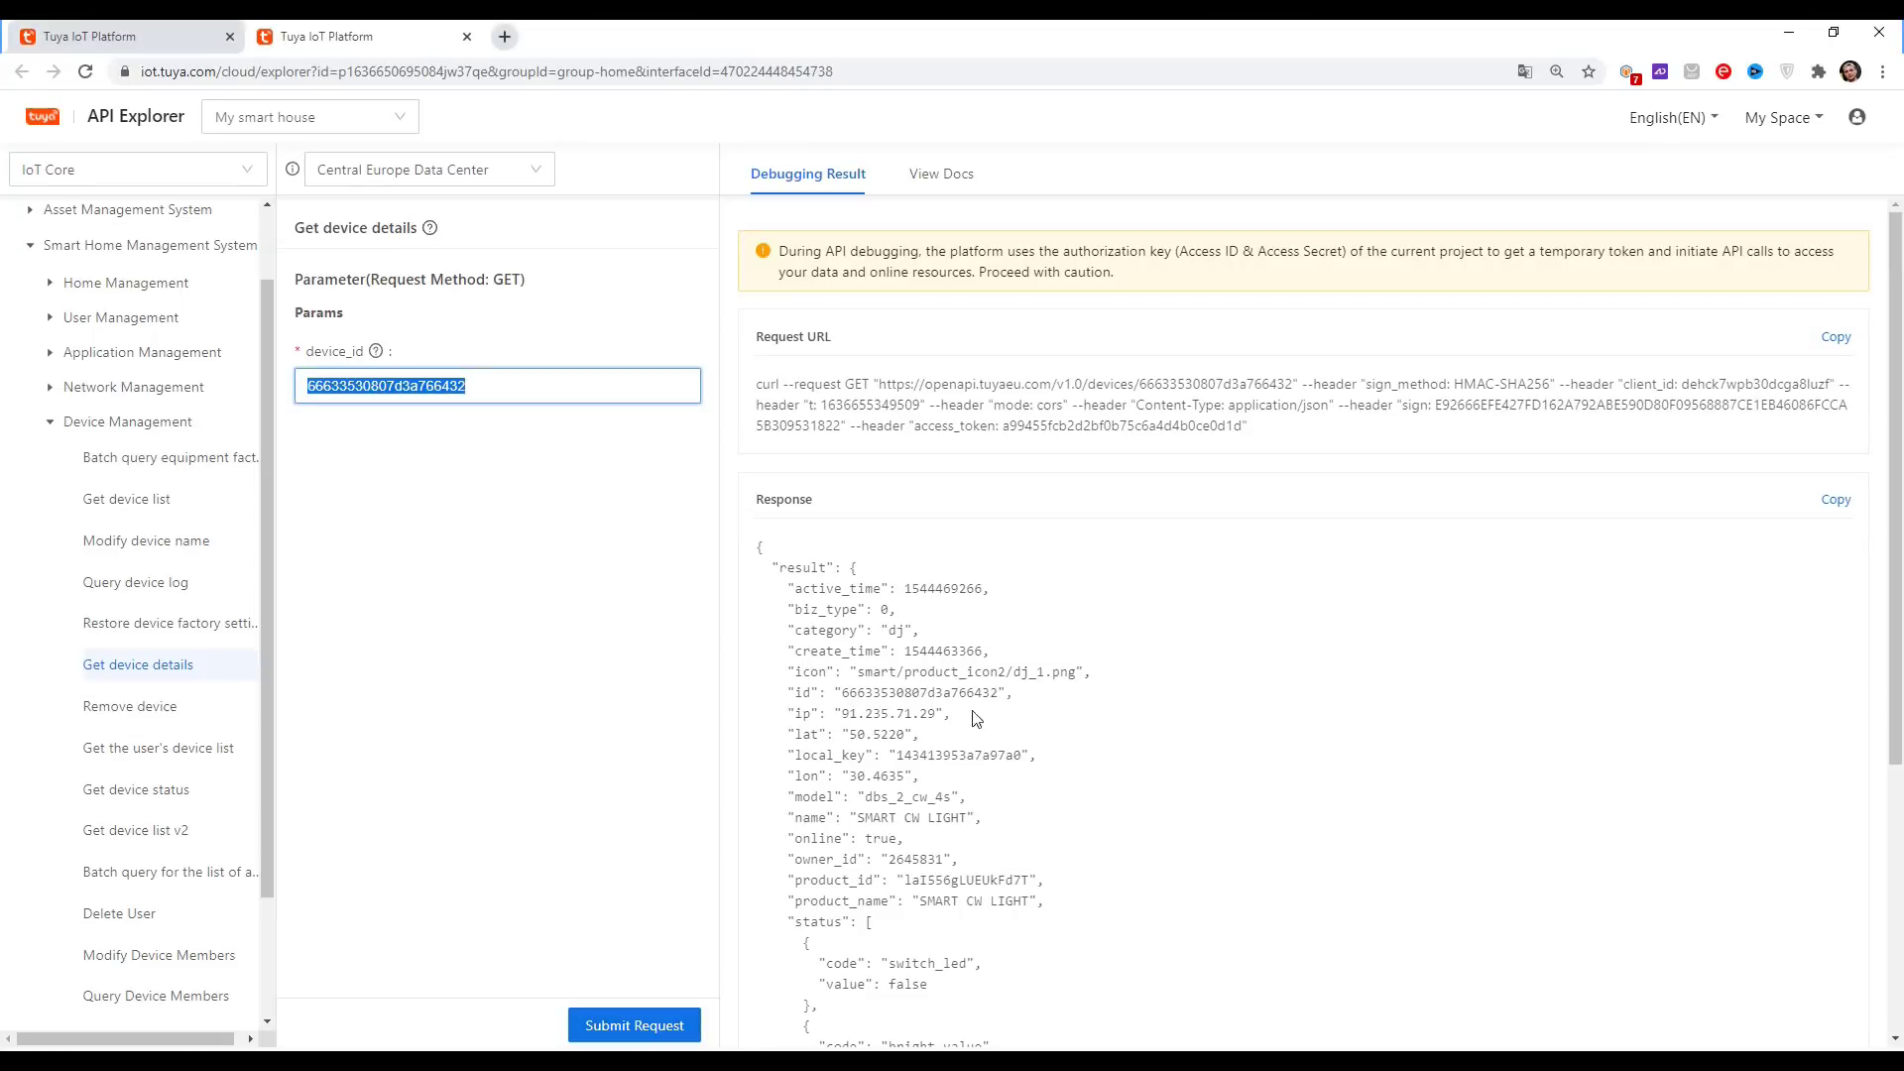
{"action": "left_click_drag", "start_coordinate": [900, 756], "coordinate": [1022, 757]}
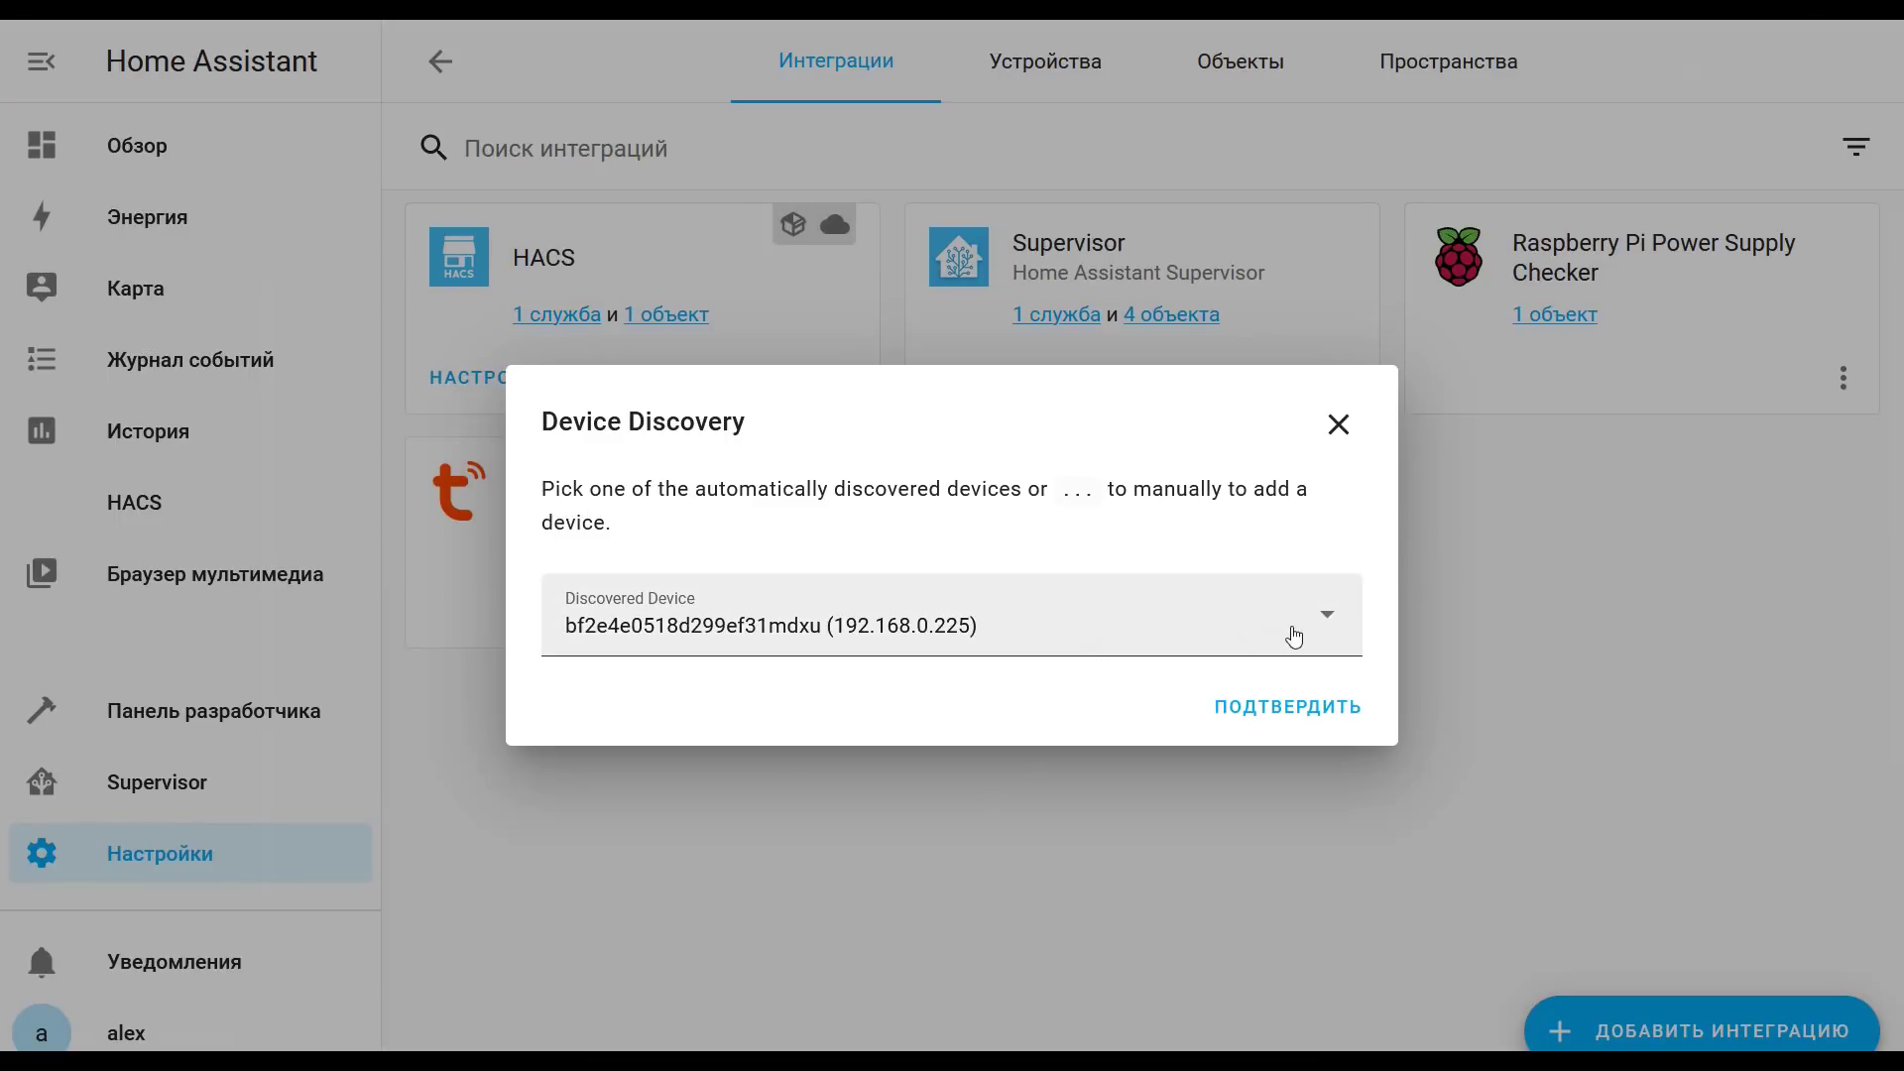
- In Home Assistant's Device Discovery dialog, choose and confirm the device at 192.168.0.230, and name it "LED"
{"action": "left_click", "coordinate": [1178, 627]}
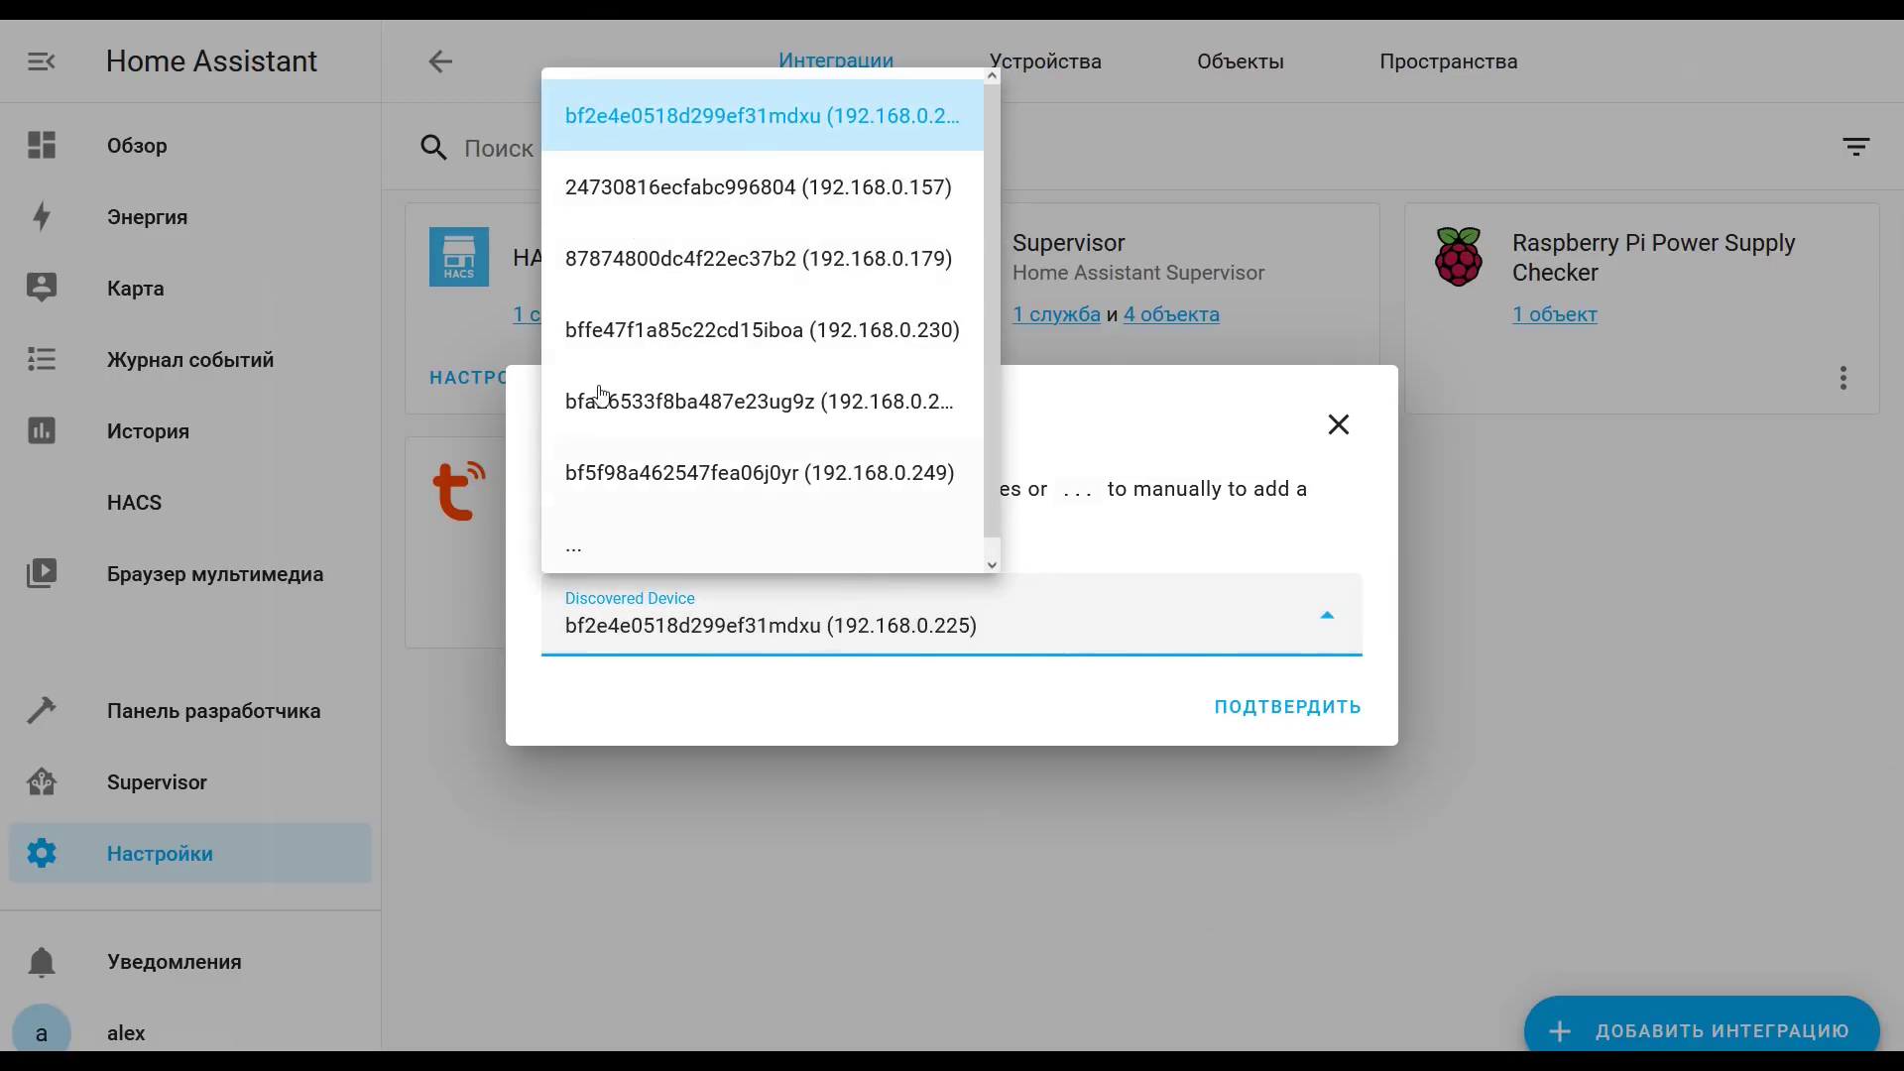
{"action": "left_click", "coordinate": [757, 330]}
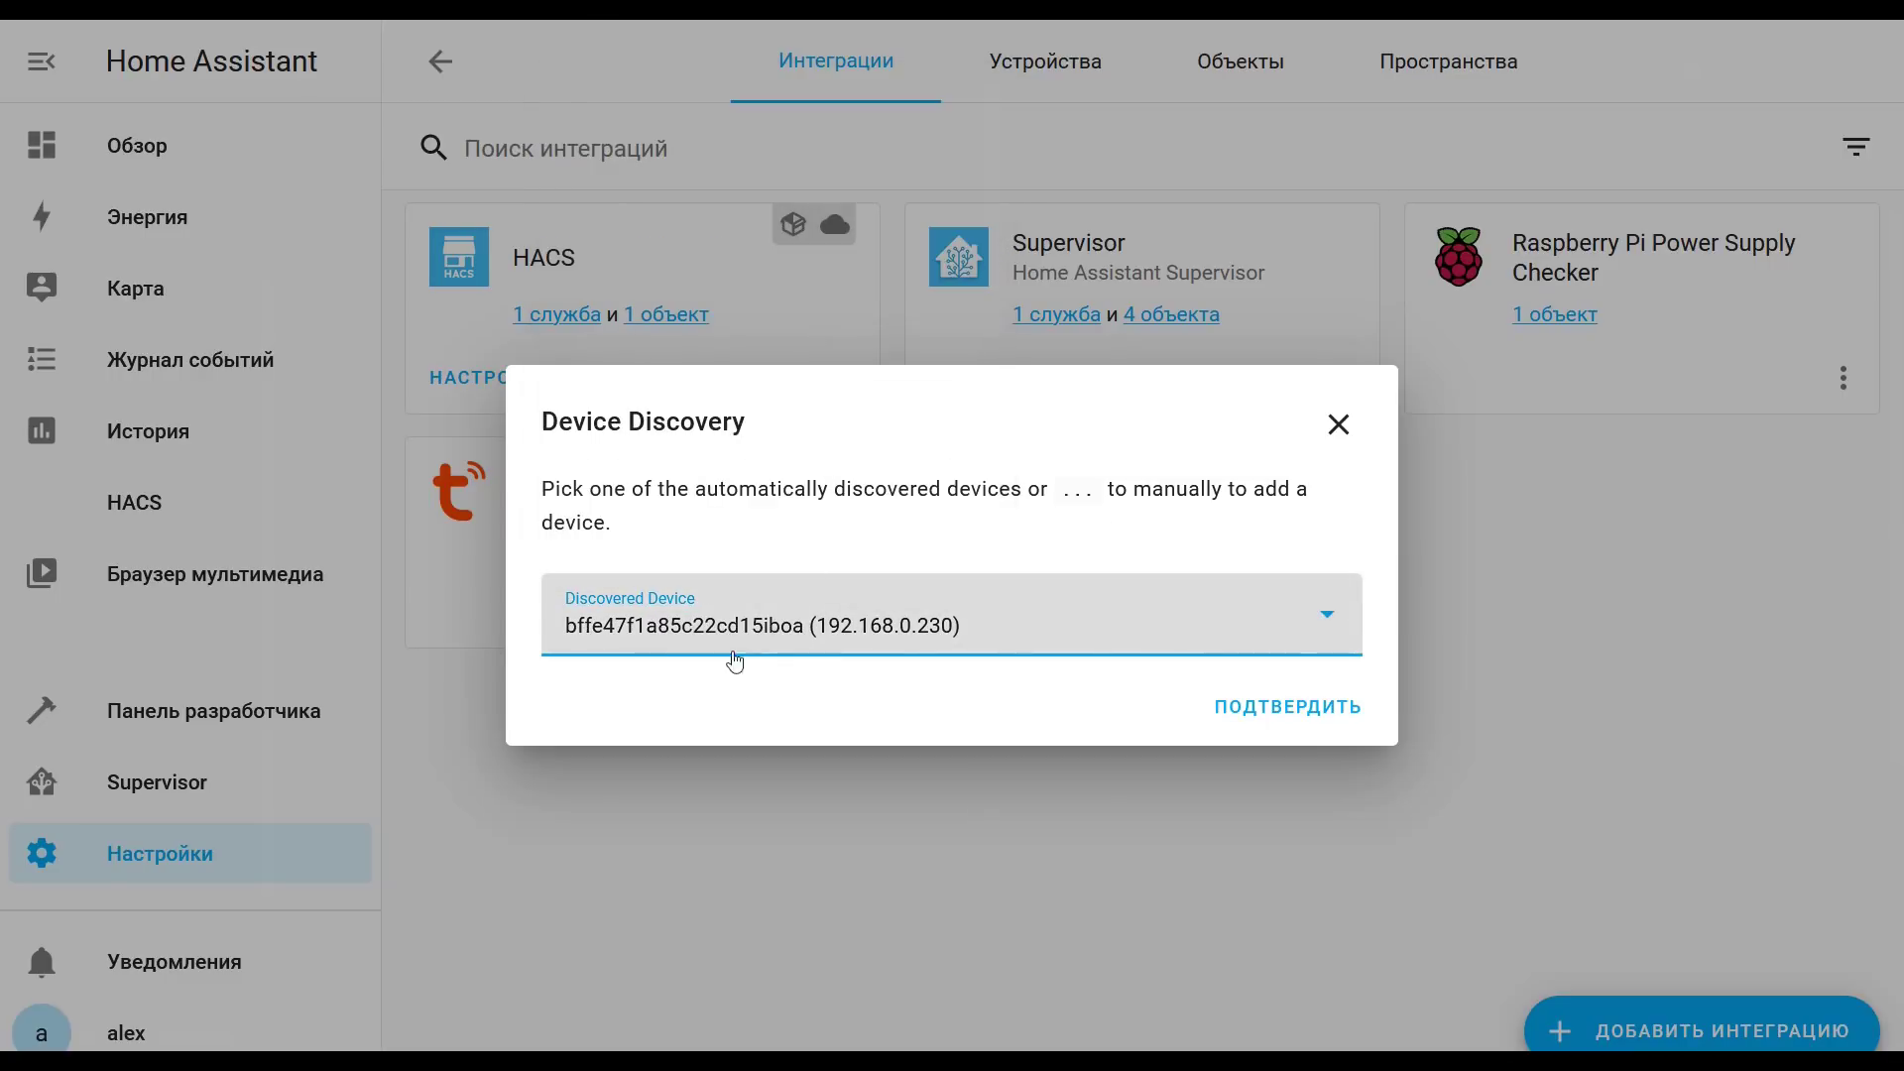
{"action": "left_click", "coordinate": [1266, 706]}
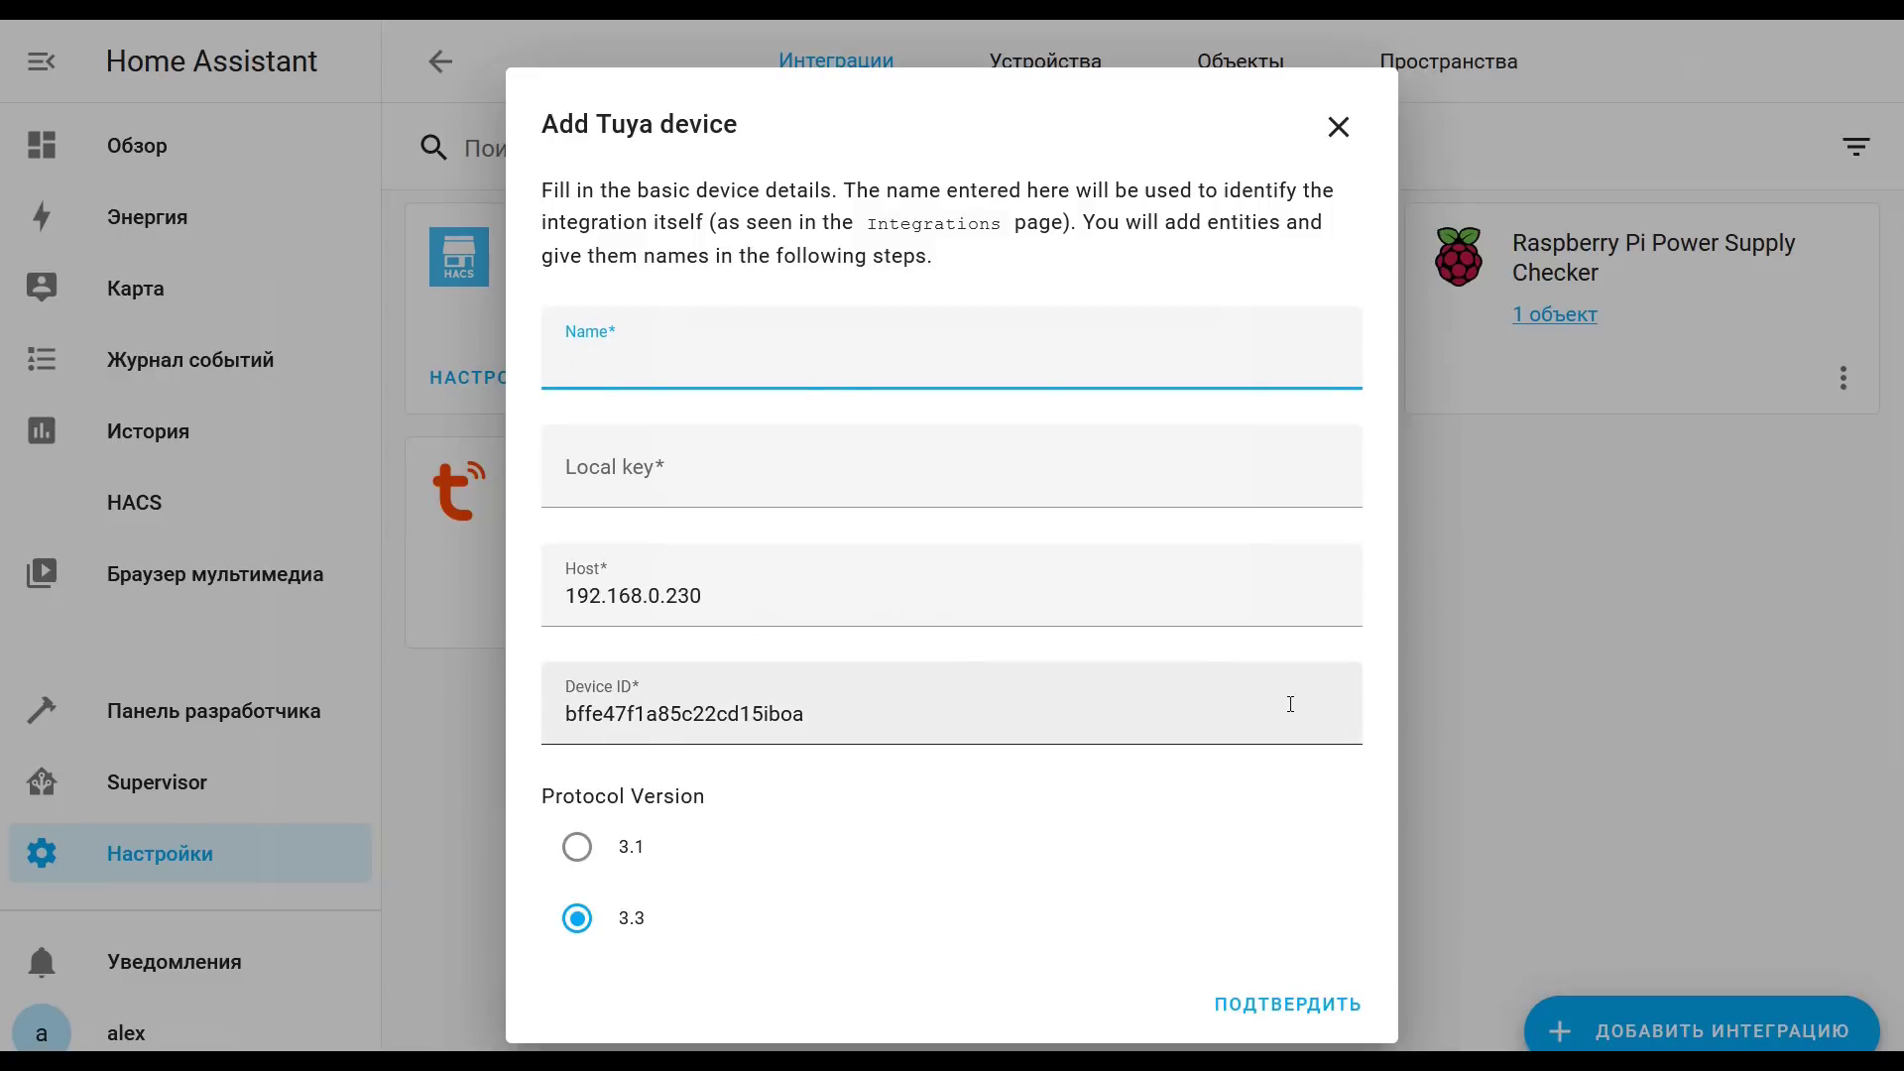
{"action": "type", "text": "LED"}
- Copy the LED device's ID from Home Assistant and submit a "Get device details" request for it in the Tuya API Explorer
{"action": "left_click_drag", "start_coordinate": [812, 716], "coordinate": [496, 708]}
{"action": "key", "text": "ctrl+c"}
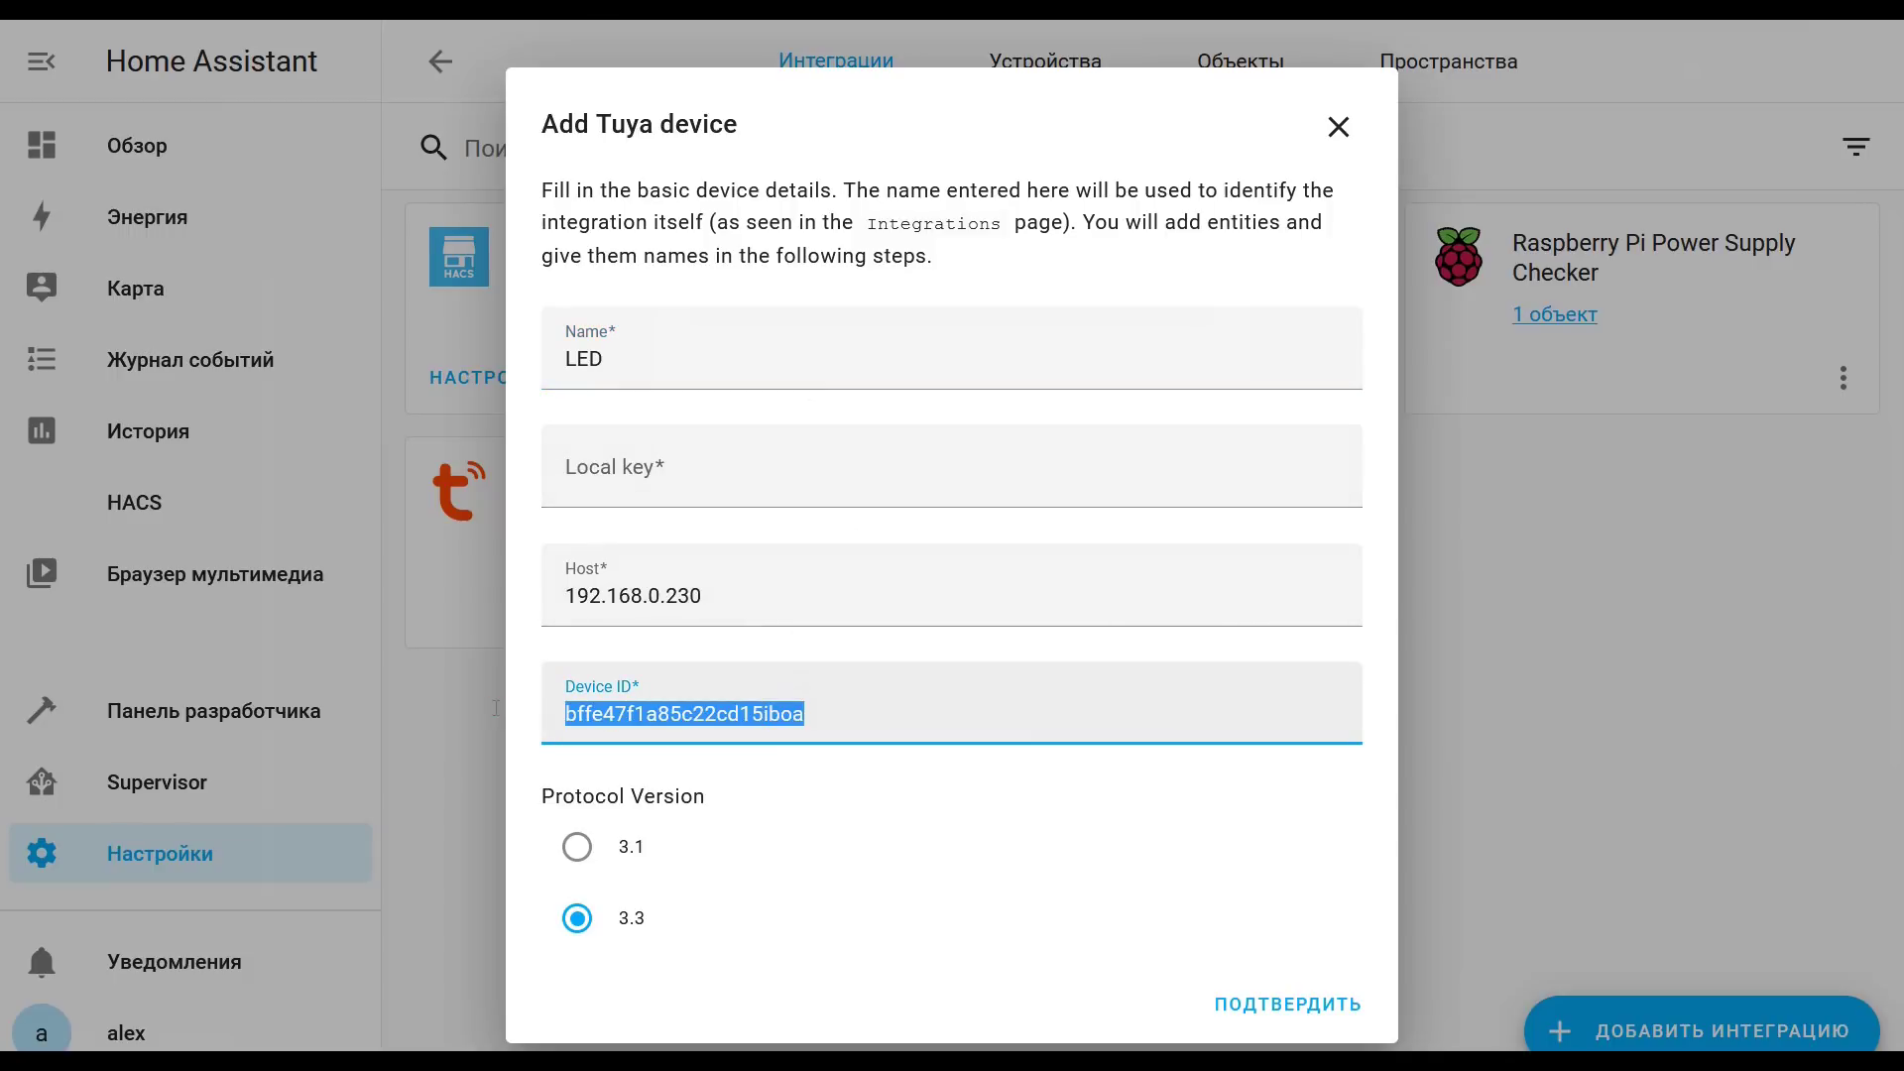
{"action": "key", "text": "alt+Tab"}
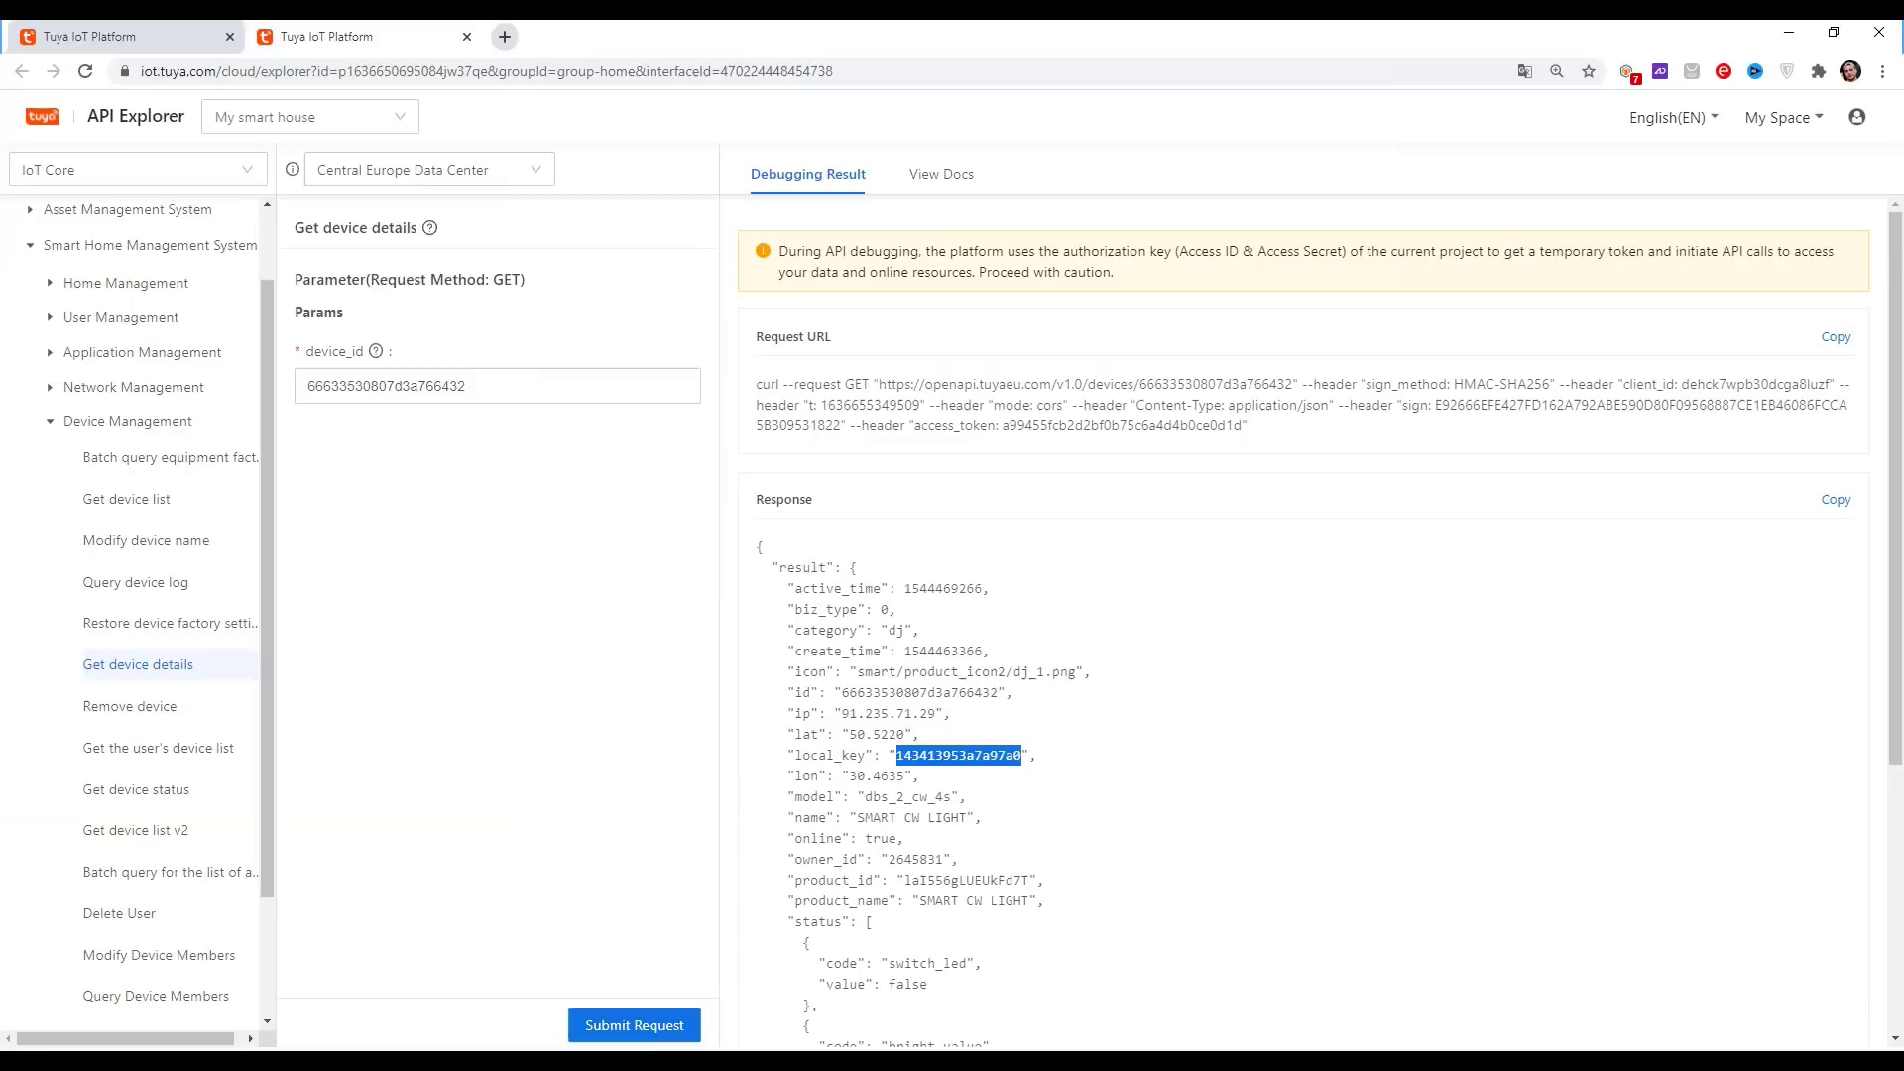
{"action": "left_click_drag", "start_coordinate": [516, 387], "coordinate": [264, 385]}
{"action": "key", "text": "ctrl+v"}
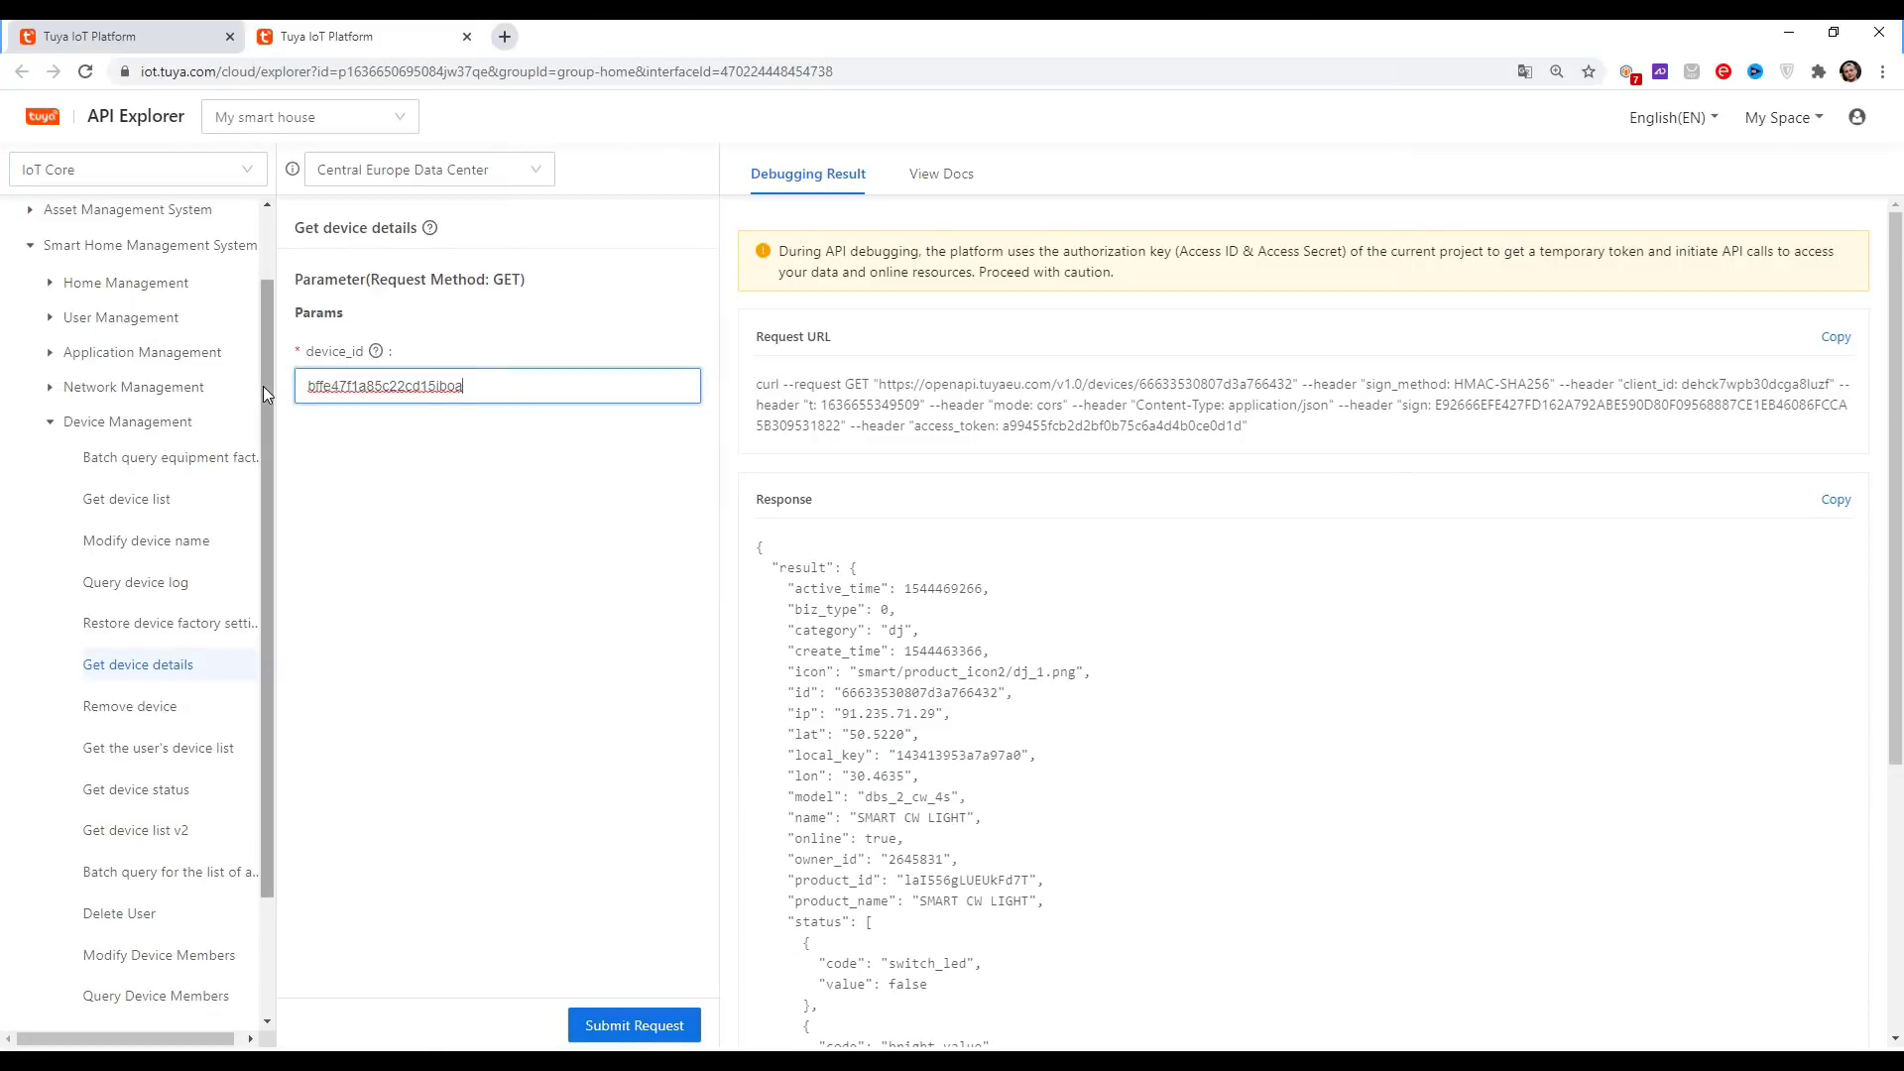
{"action": "left_click", "coordinate": [654, 1032]}
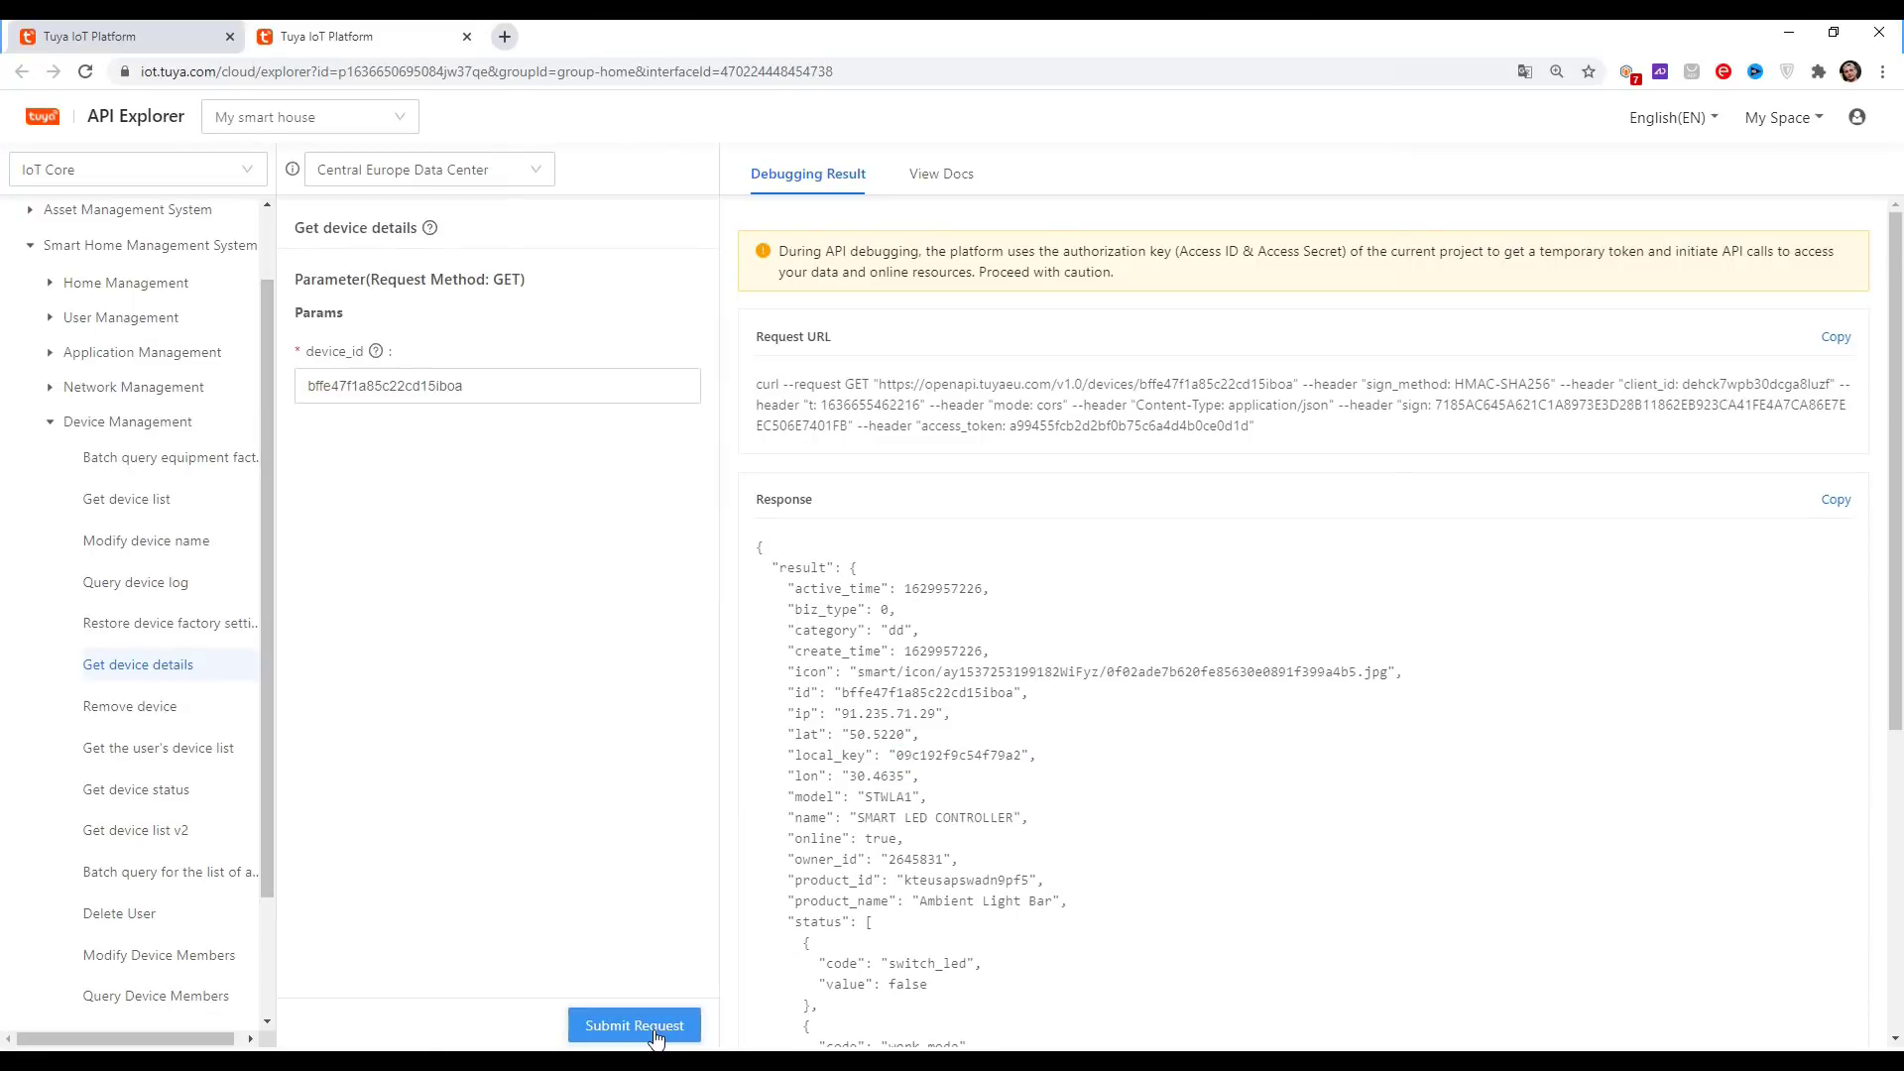
- Copy the local_key from the API Explorer response into the LED's Local key field in Home Assistant, and confirm the device with protocol 3.3
{"action": "left_click_drag", "start_coordinate": [897, 759], "coordinate": [1022, 756]}
{"action": "key", "text": "ctrl+c"}
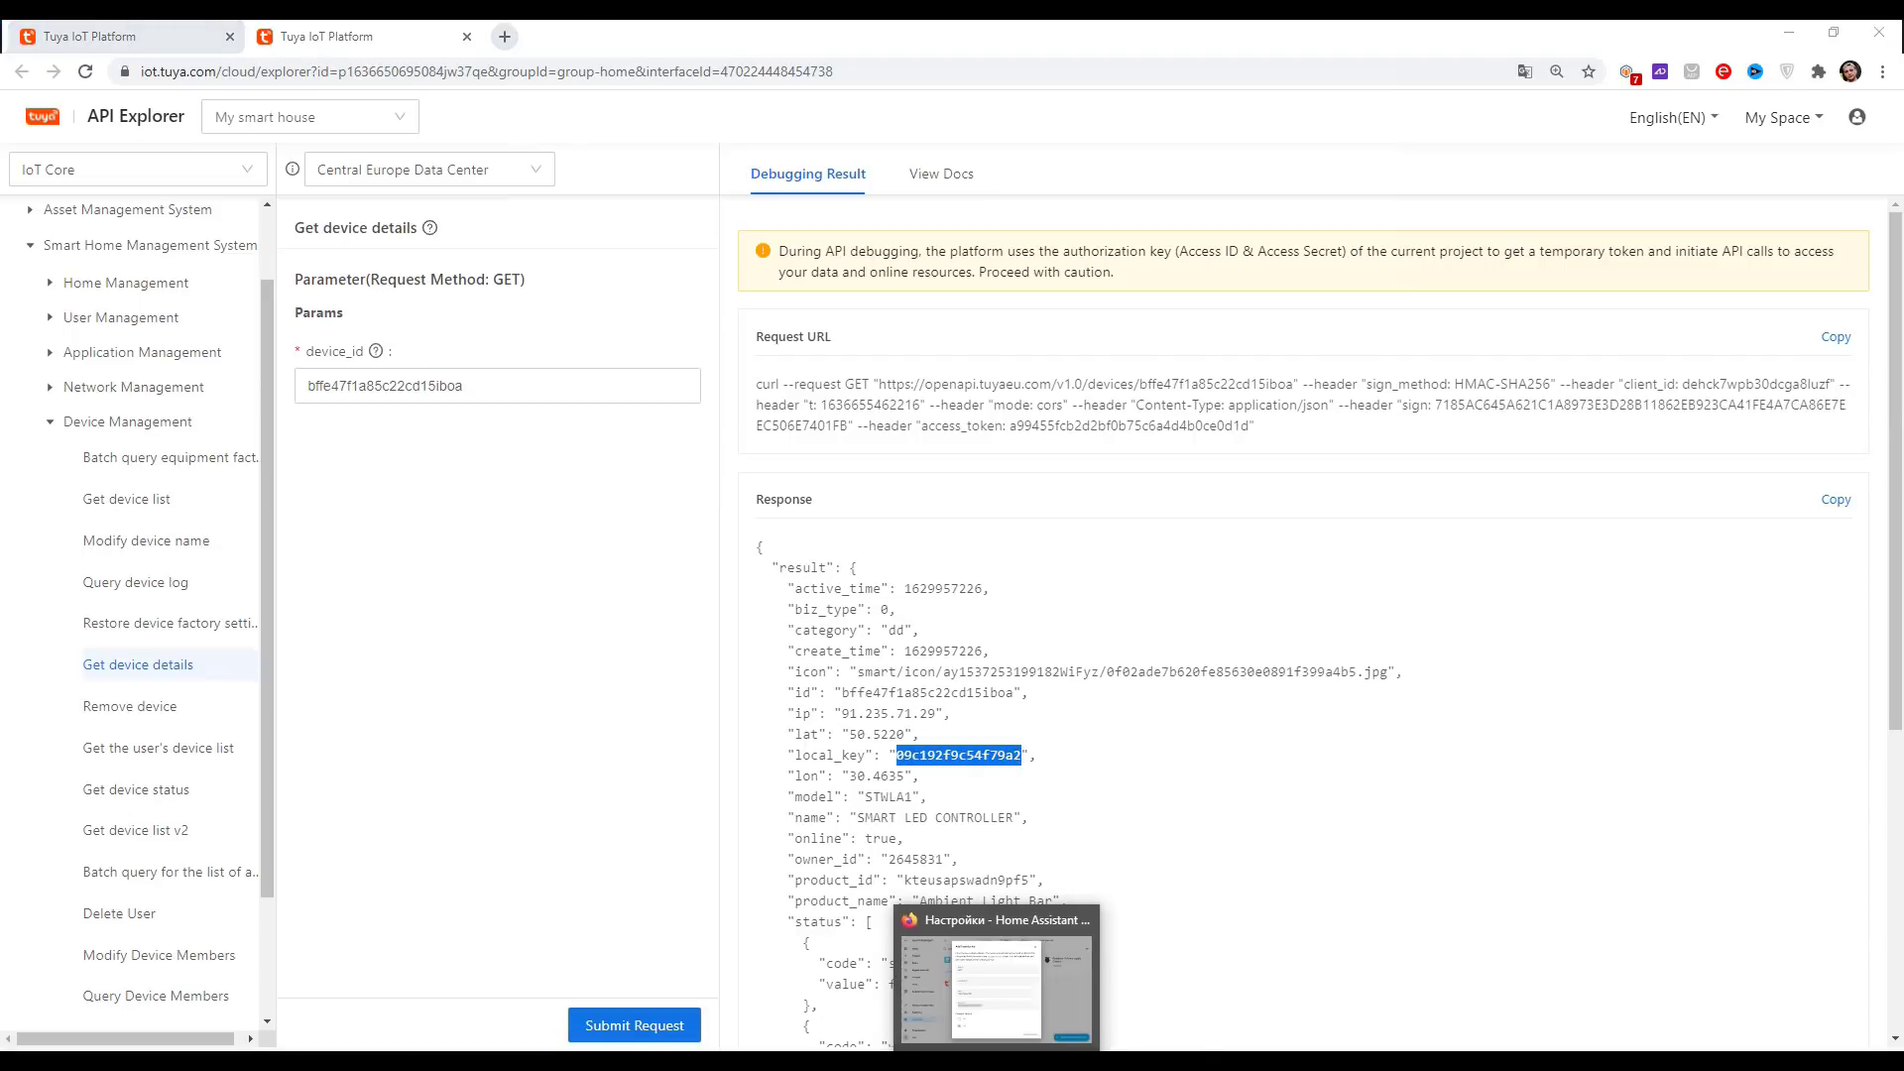
{"action": "left_click", "coordinate": [997, 1061]}
{"action": "left_click", "coordinate": [779, 487]}
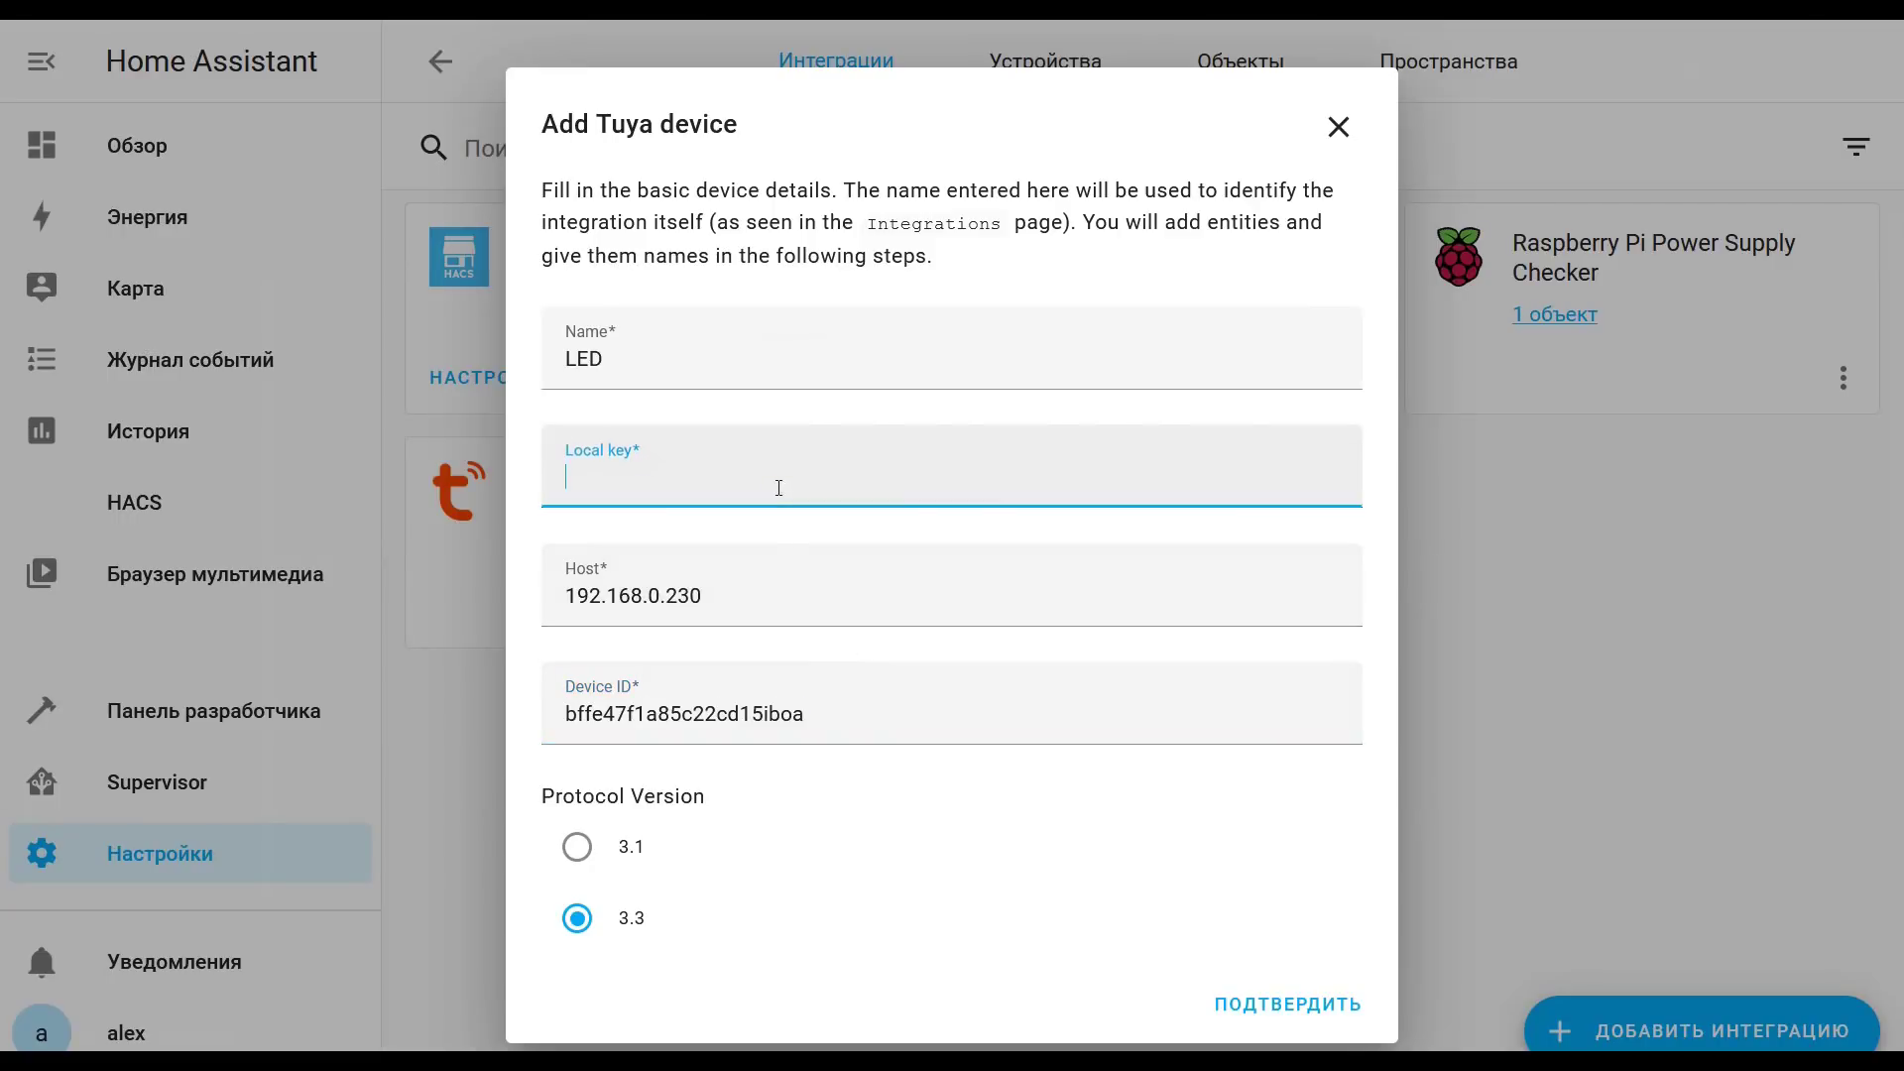
{"action": "key", "text": "ctrl+v"}
{"action": "left_click", "coordinate": [1267, 883]}
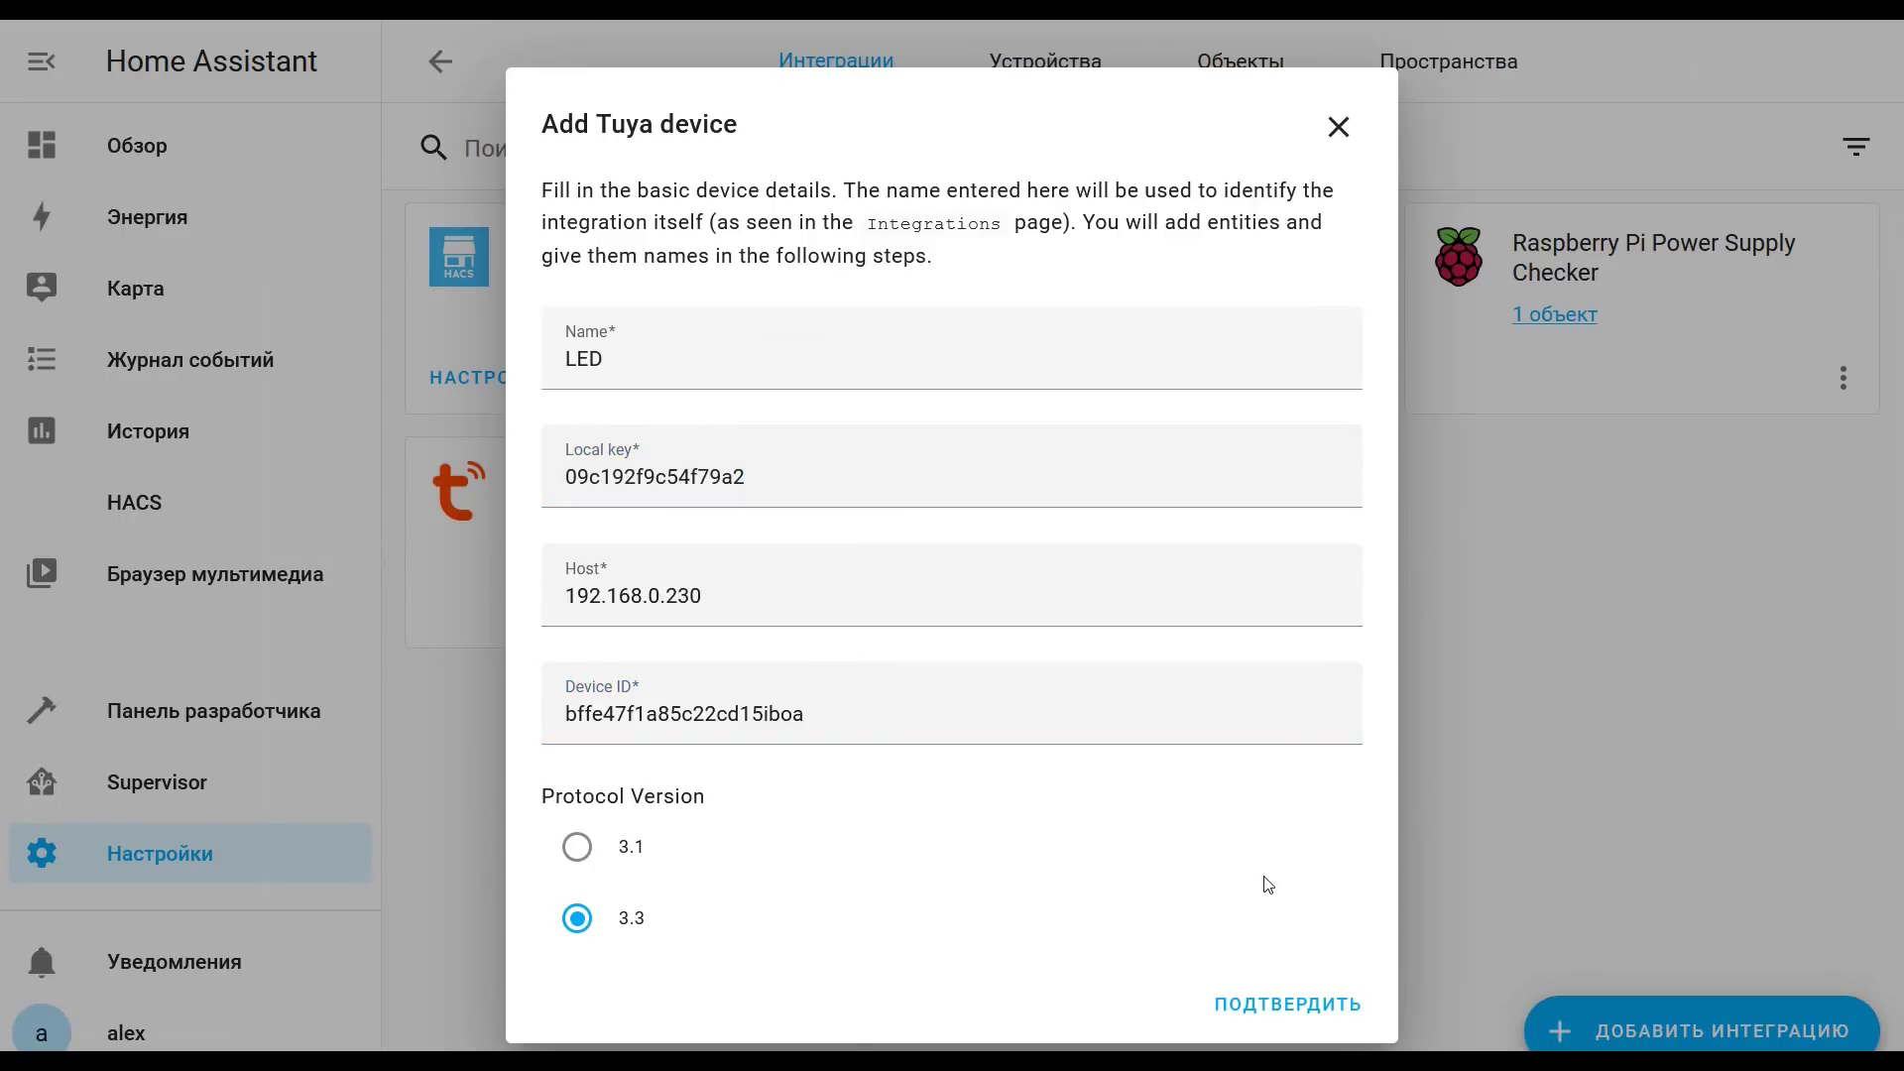
{"action": "left_click", "coordinate": [1303, 1007]}
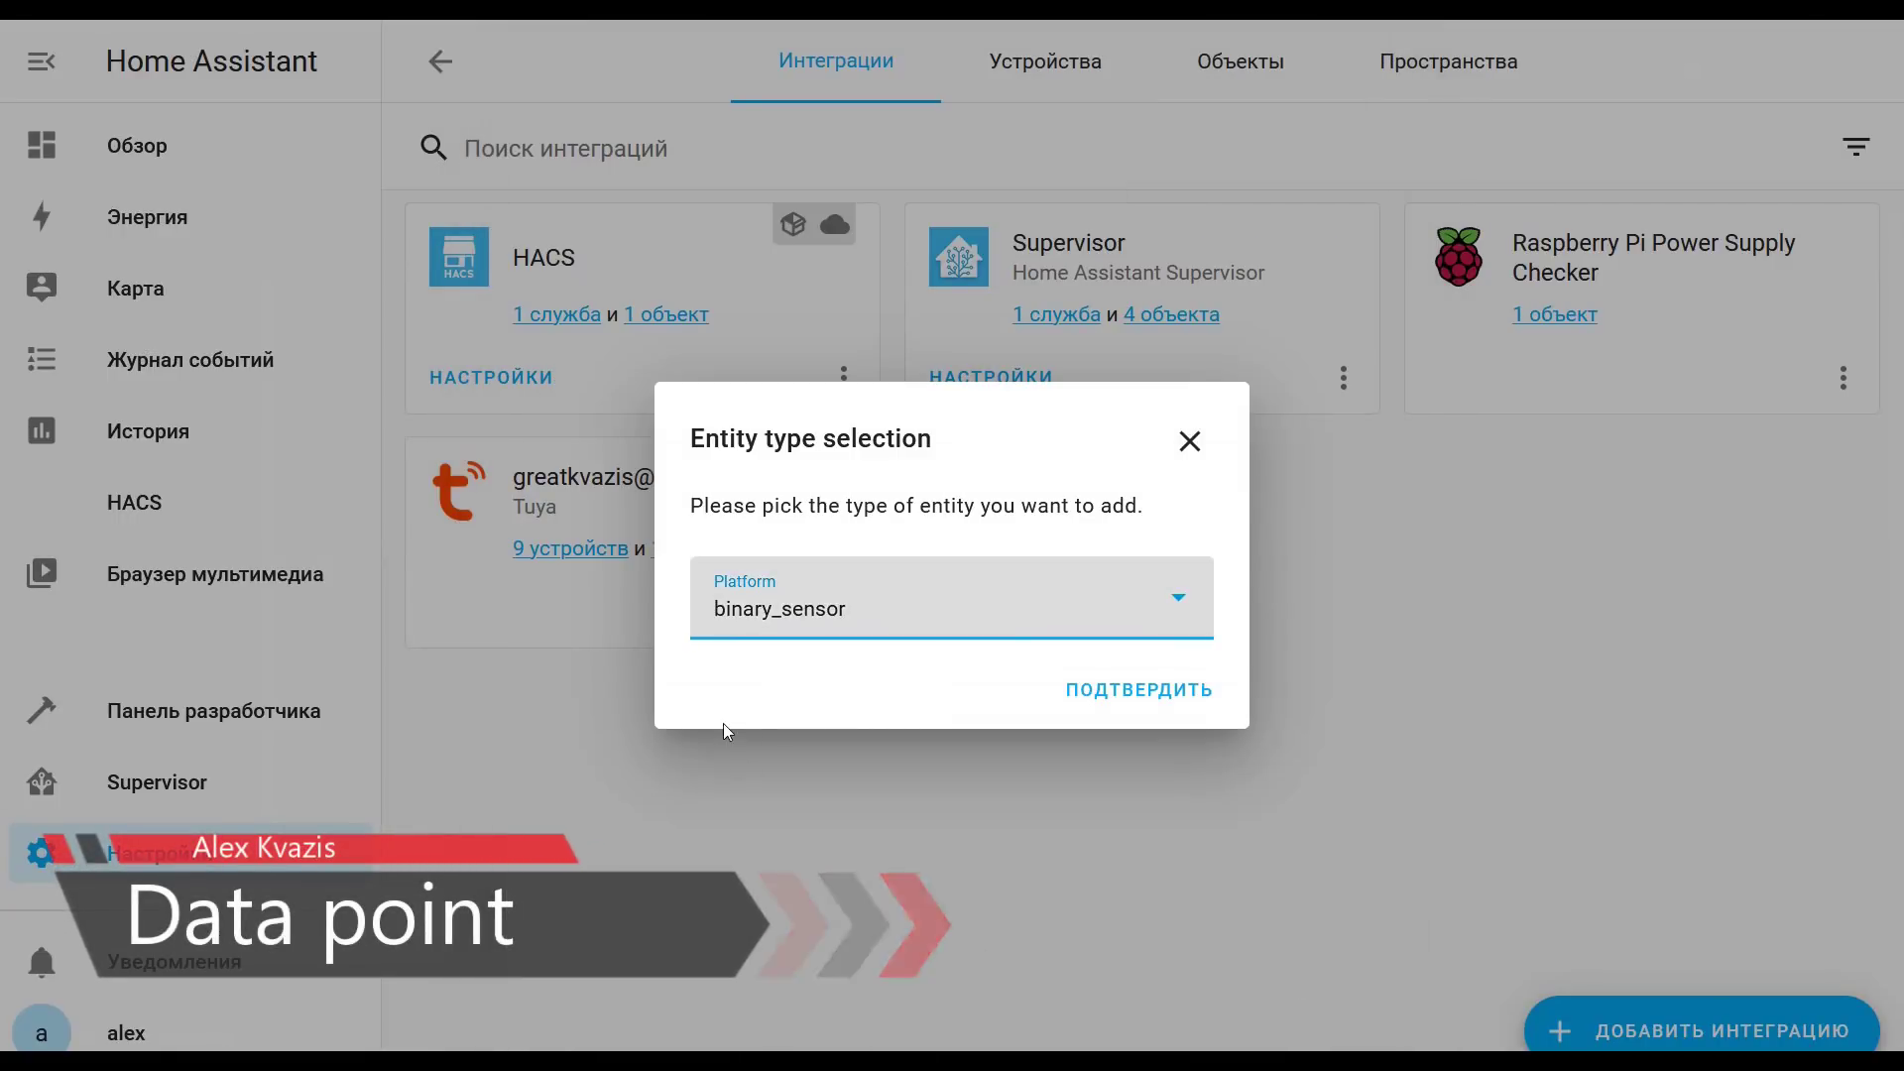
- Add a sensor entity to the LED device for ID 21 with the friendly name "dp21"
{"action": "left_click", "coordinate": [837, 612]}
{"action": "left_click", "coordinate": [774, 453]}
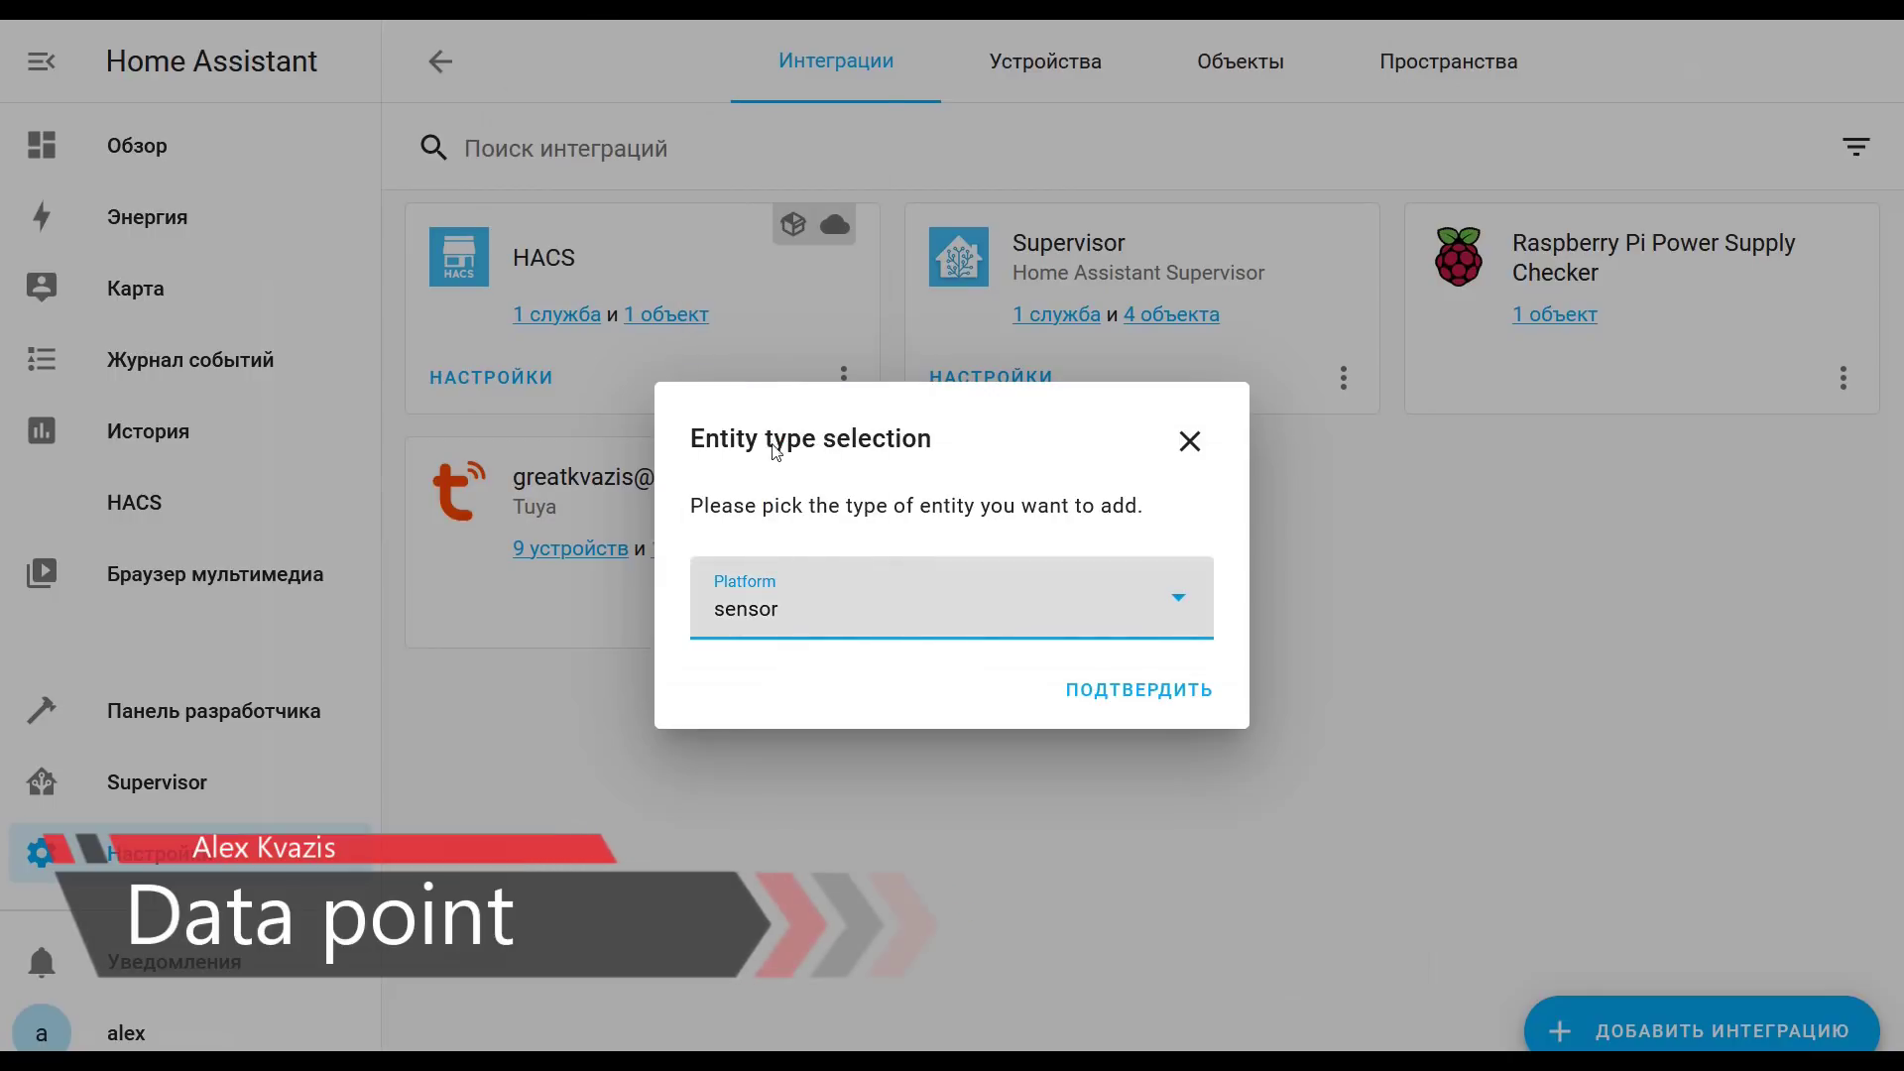
{"action": "left_click", "coordinate": [1127, 689]}
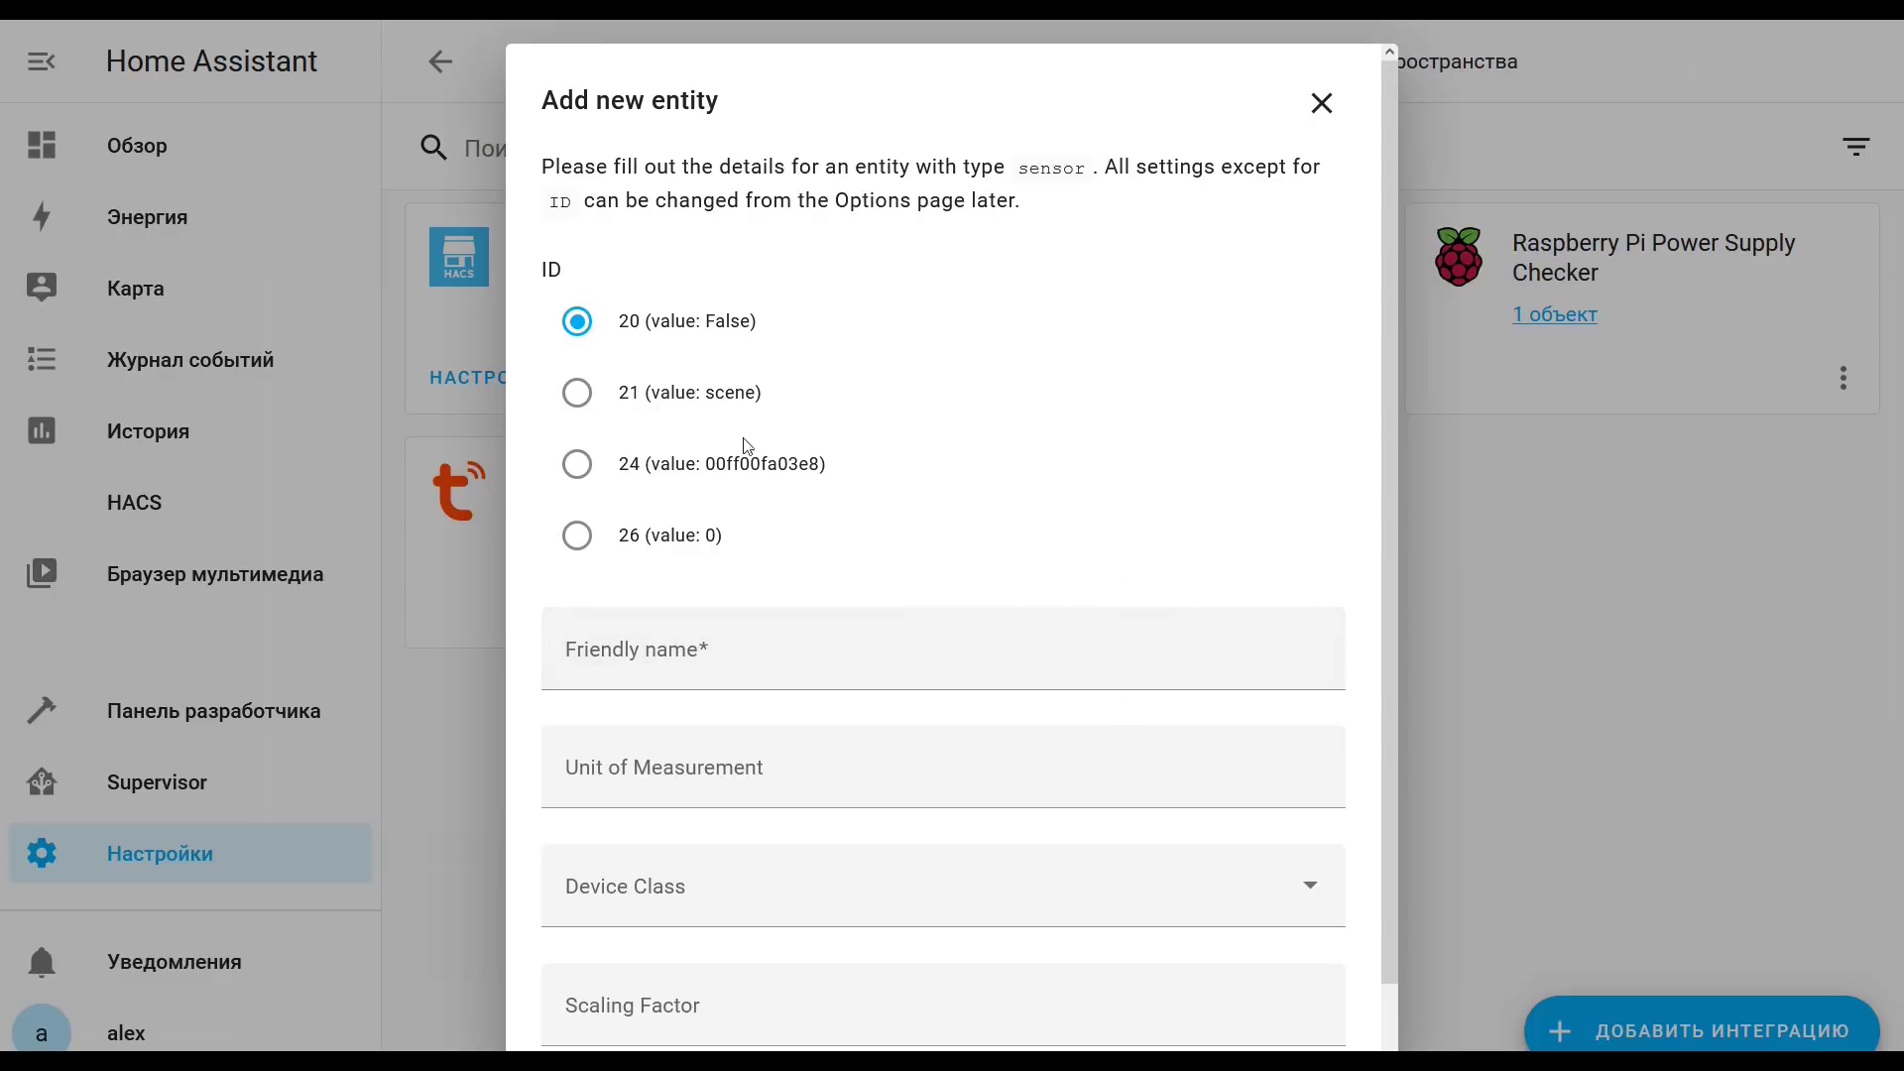
{"action": "left_click", "coordinate": [730, 660]}
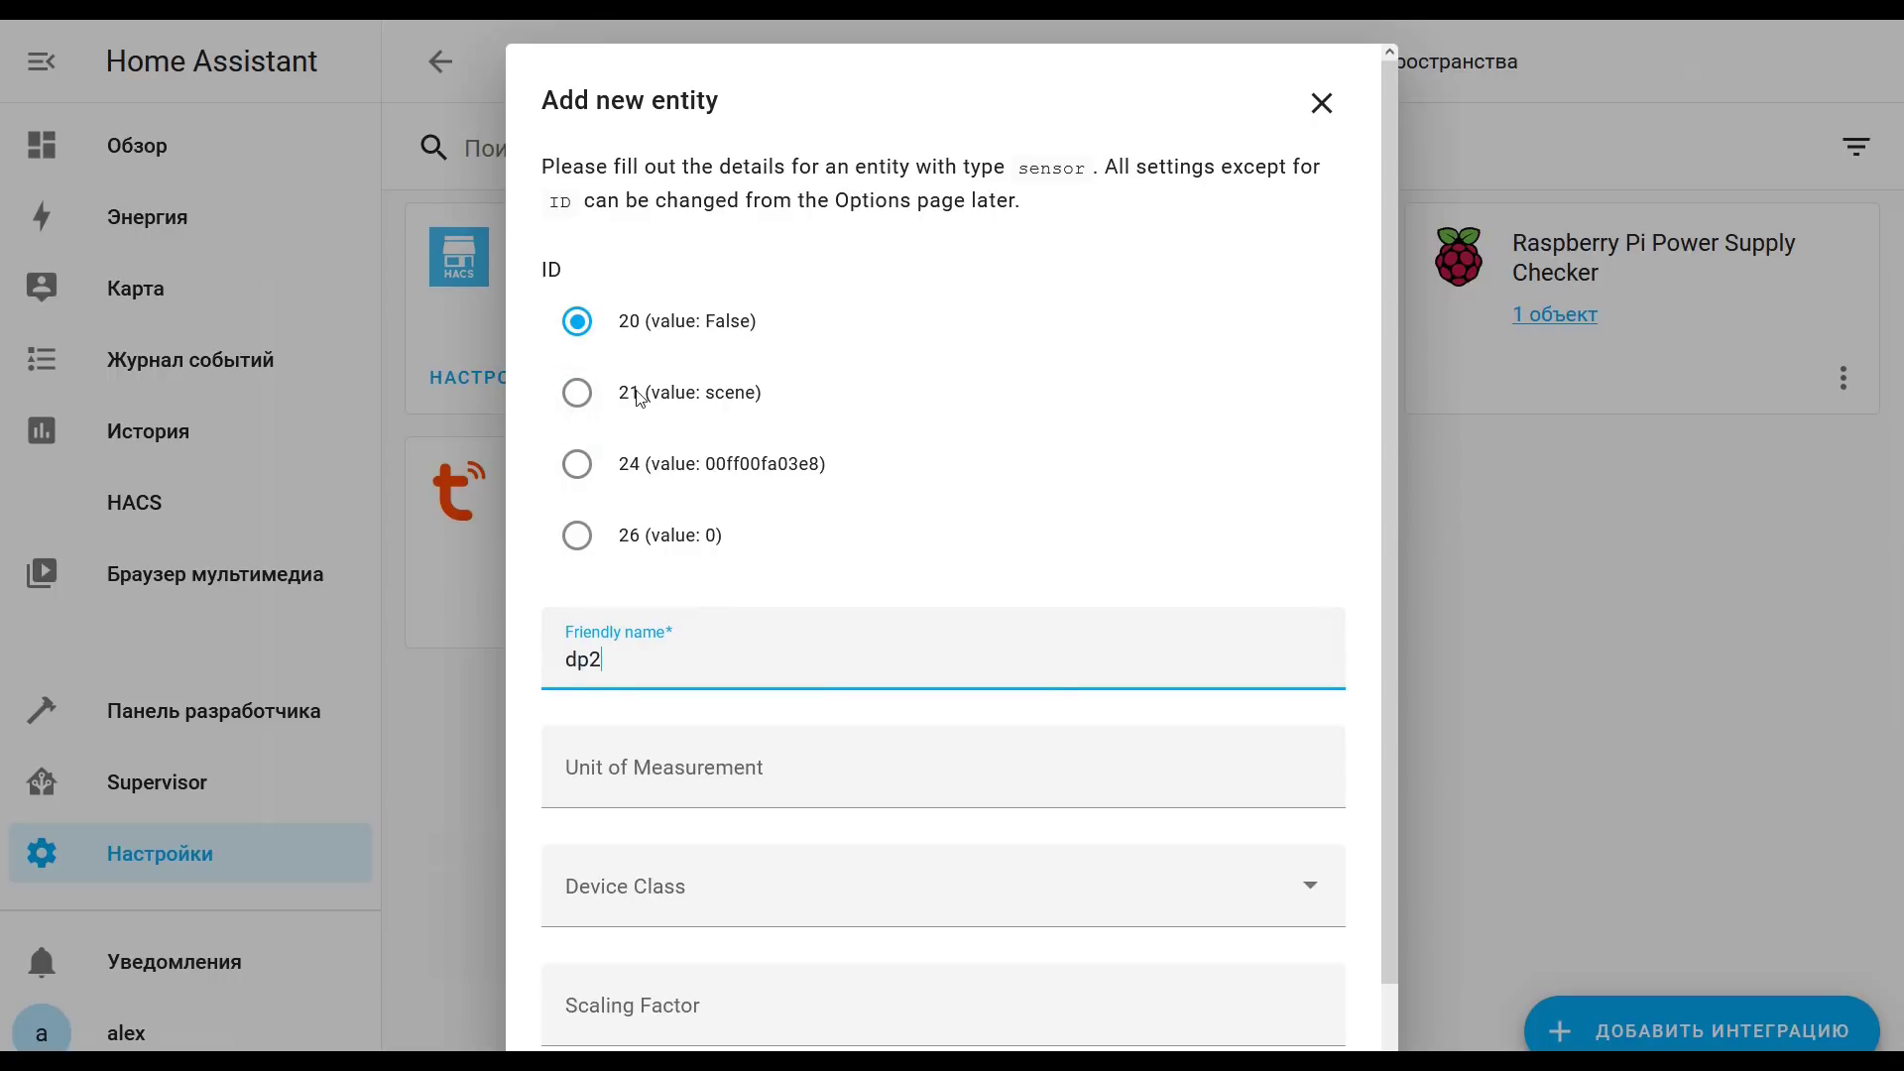
{"action": "left_click", "coordinate": [580, 397]}
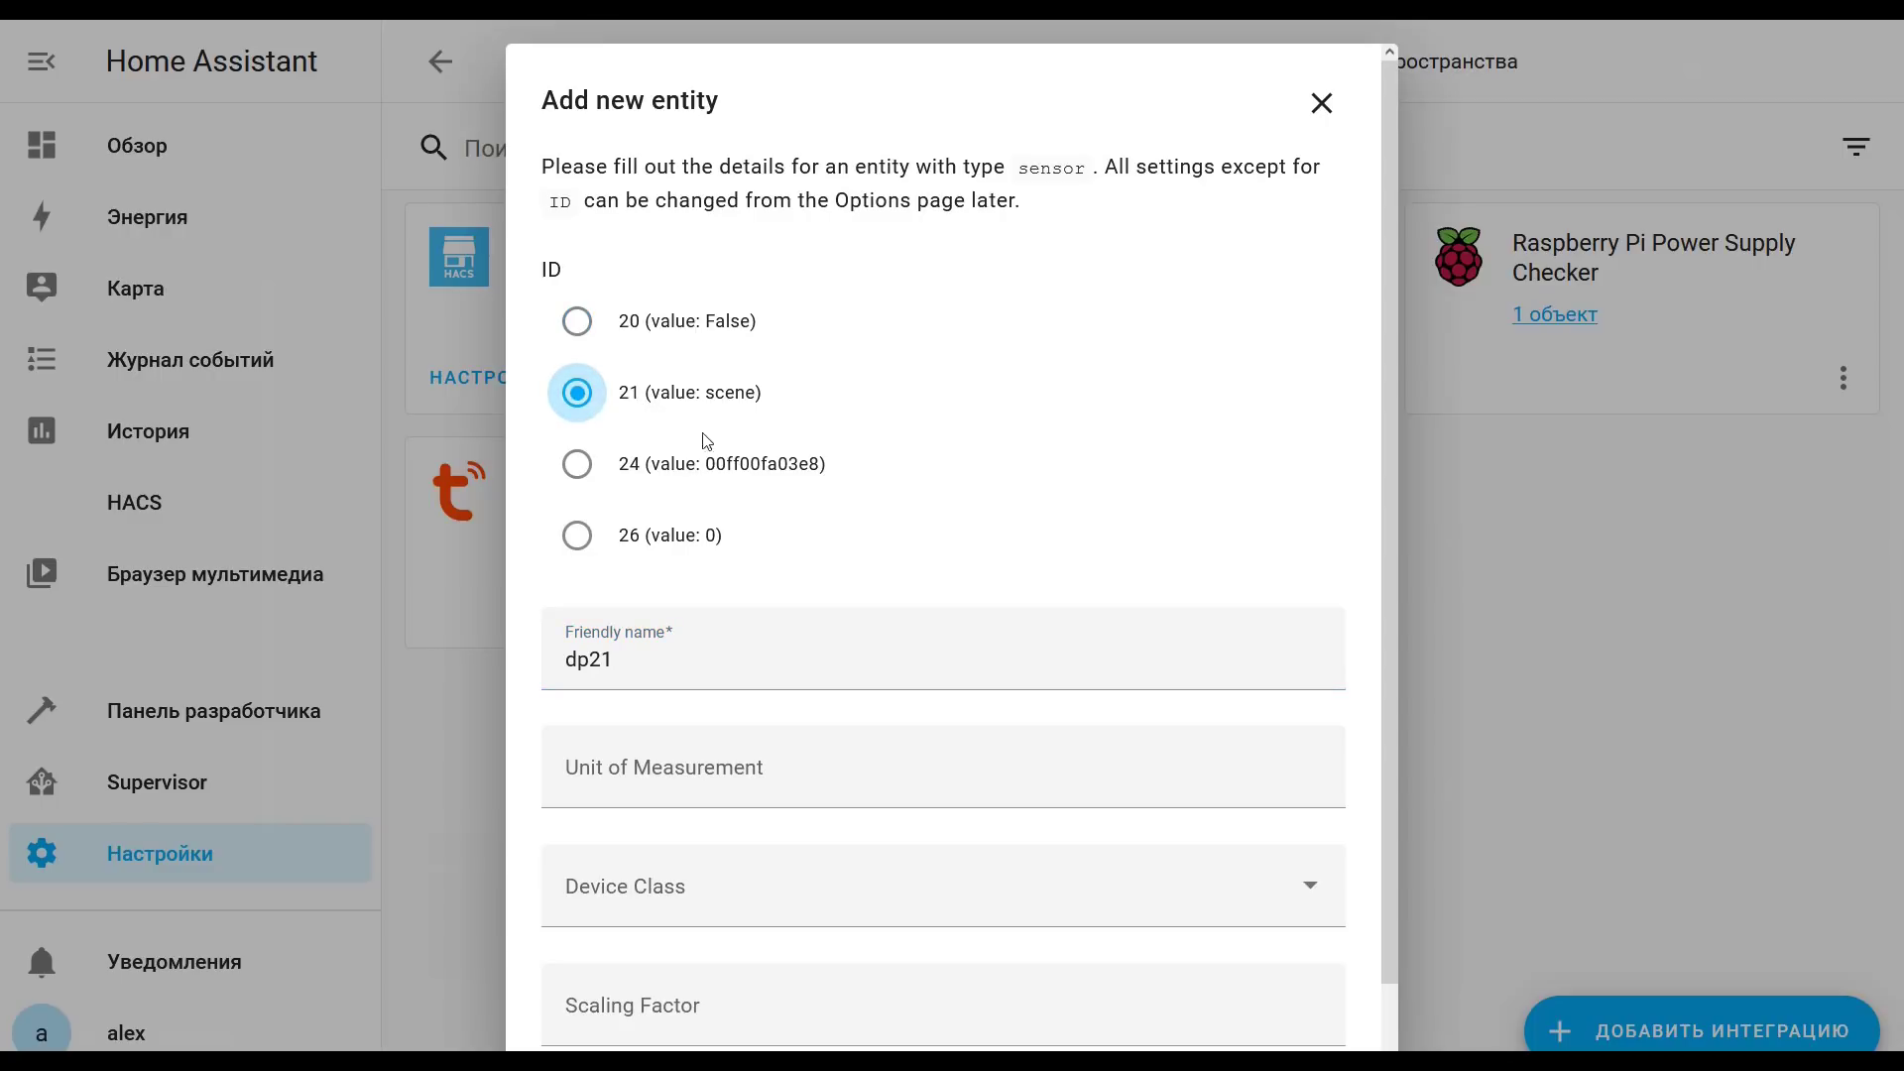
{"action": "scroll", "coordinate": [982, 521], "scroll_direction": "down", "scroll_amount": 1}
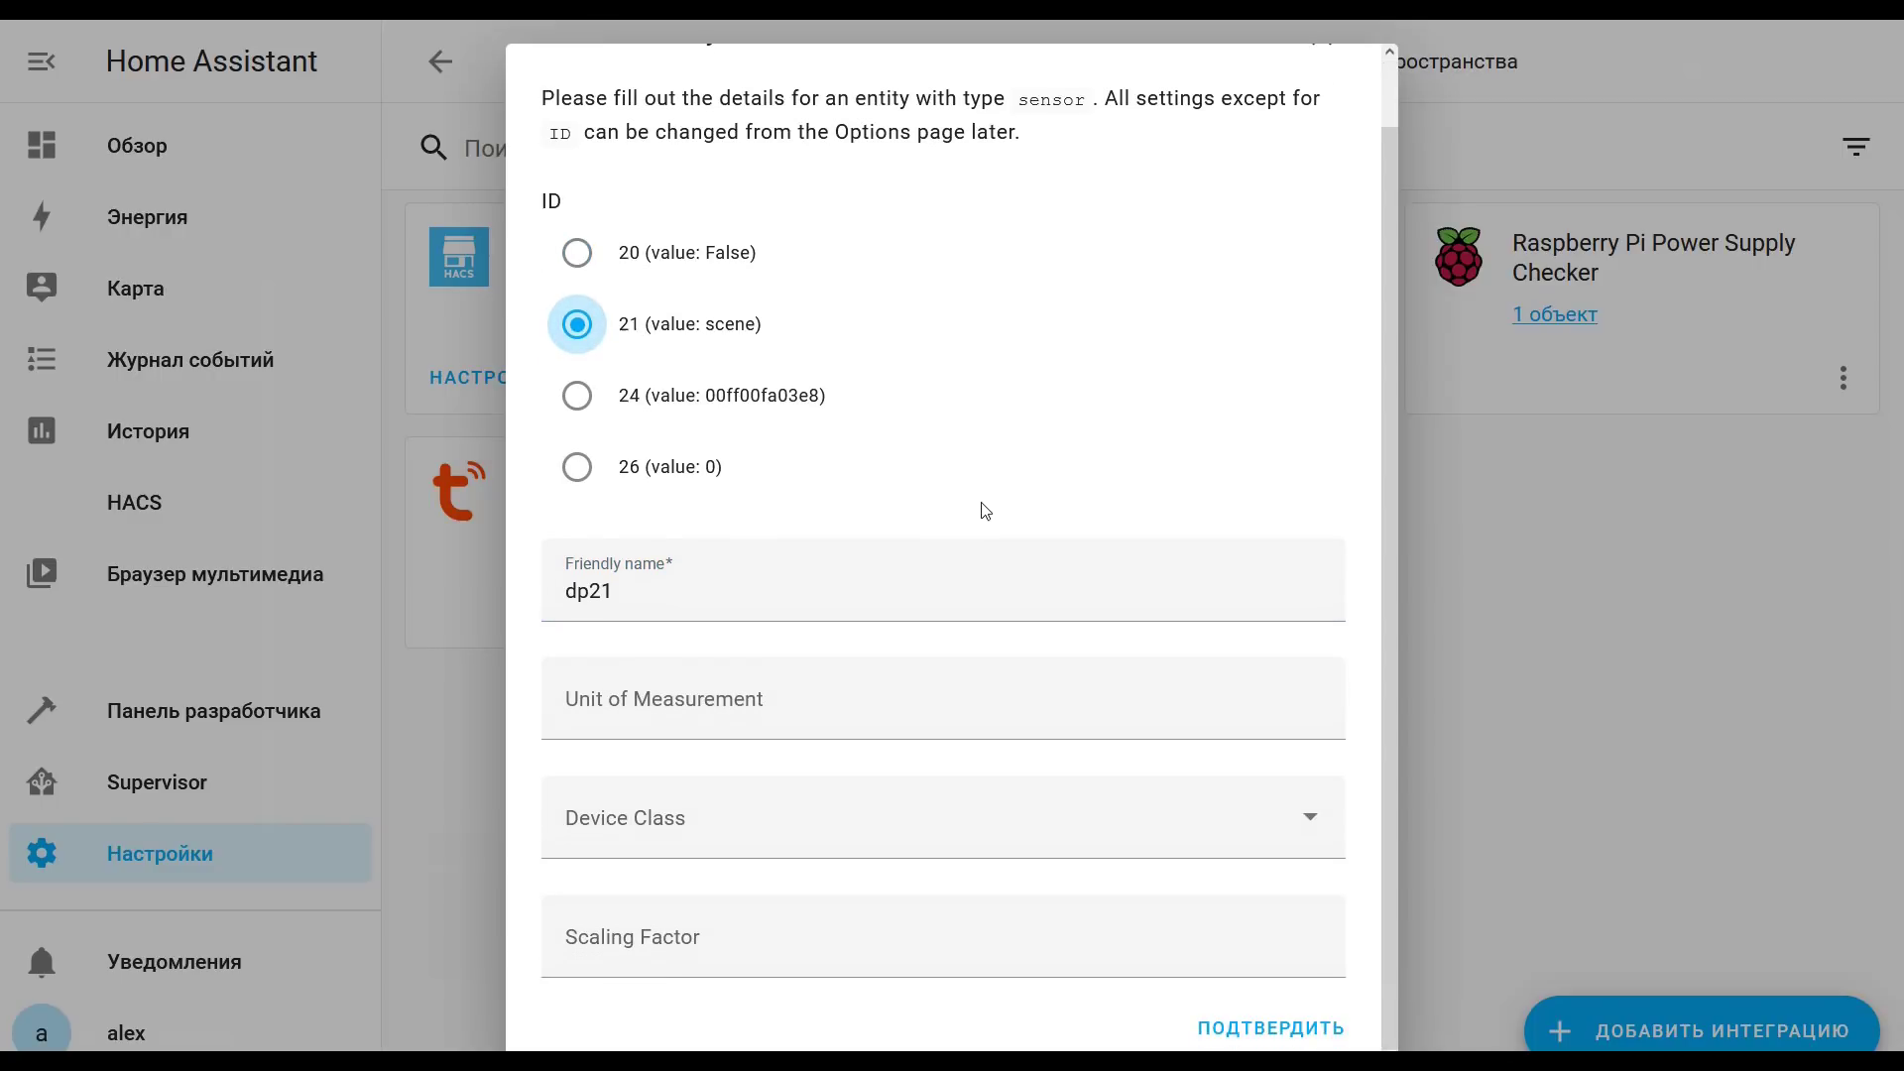
{"action": "left_click", "coordinate": [1273, 1029]}
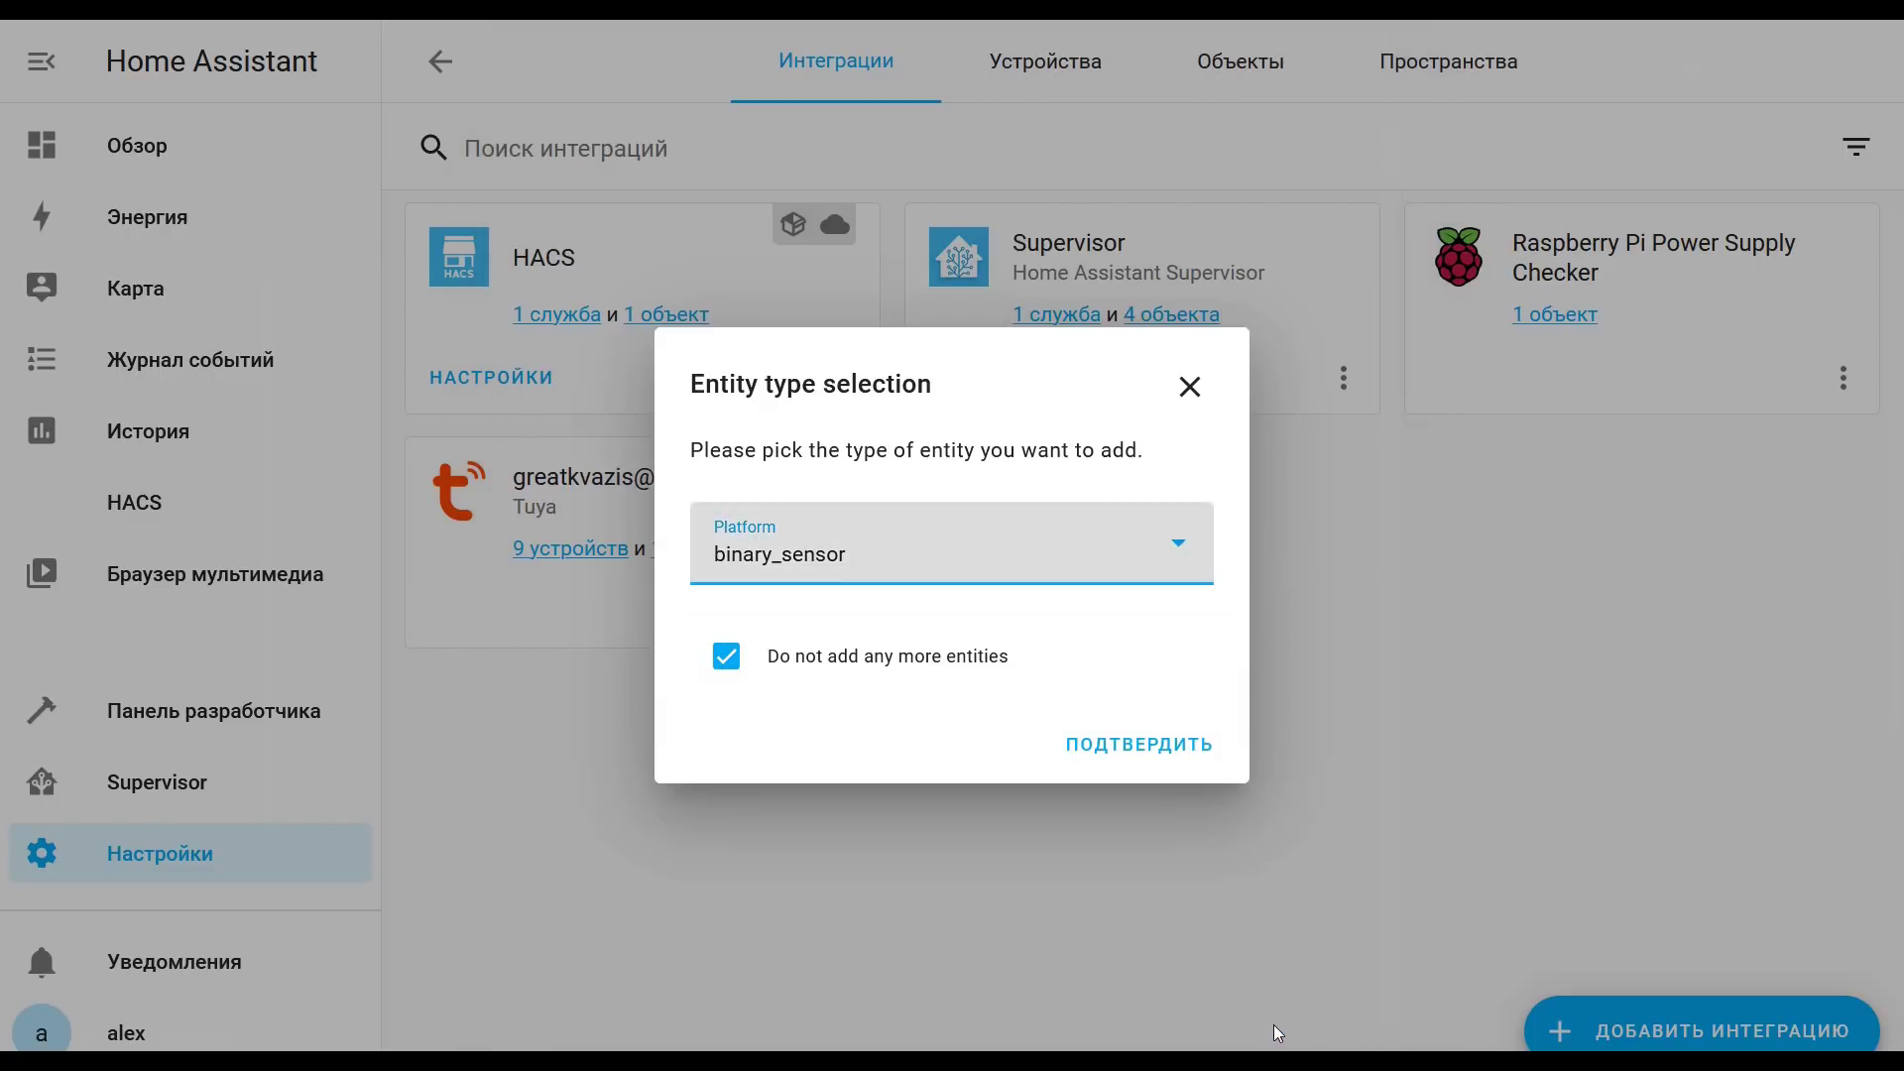
- Allow more entities and add a switch entity for ID 20 with the friendly name "dp20"
{"action": "left_click", "coordinate": [725, 660]}
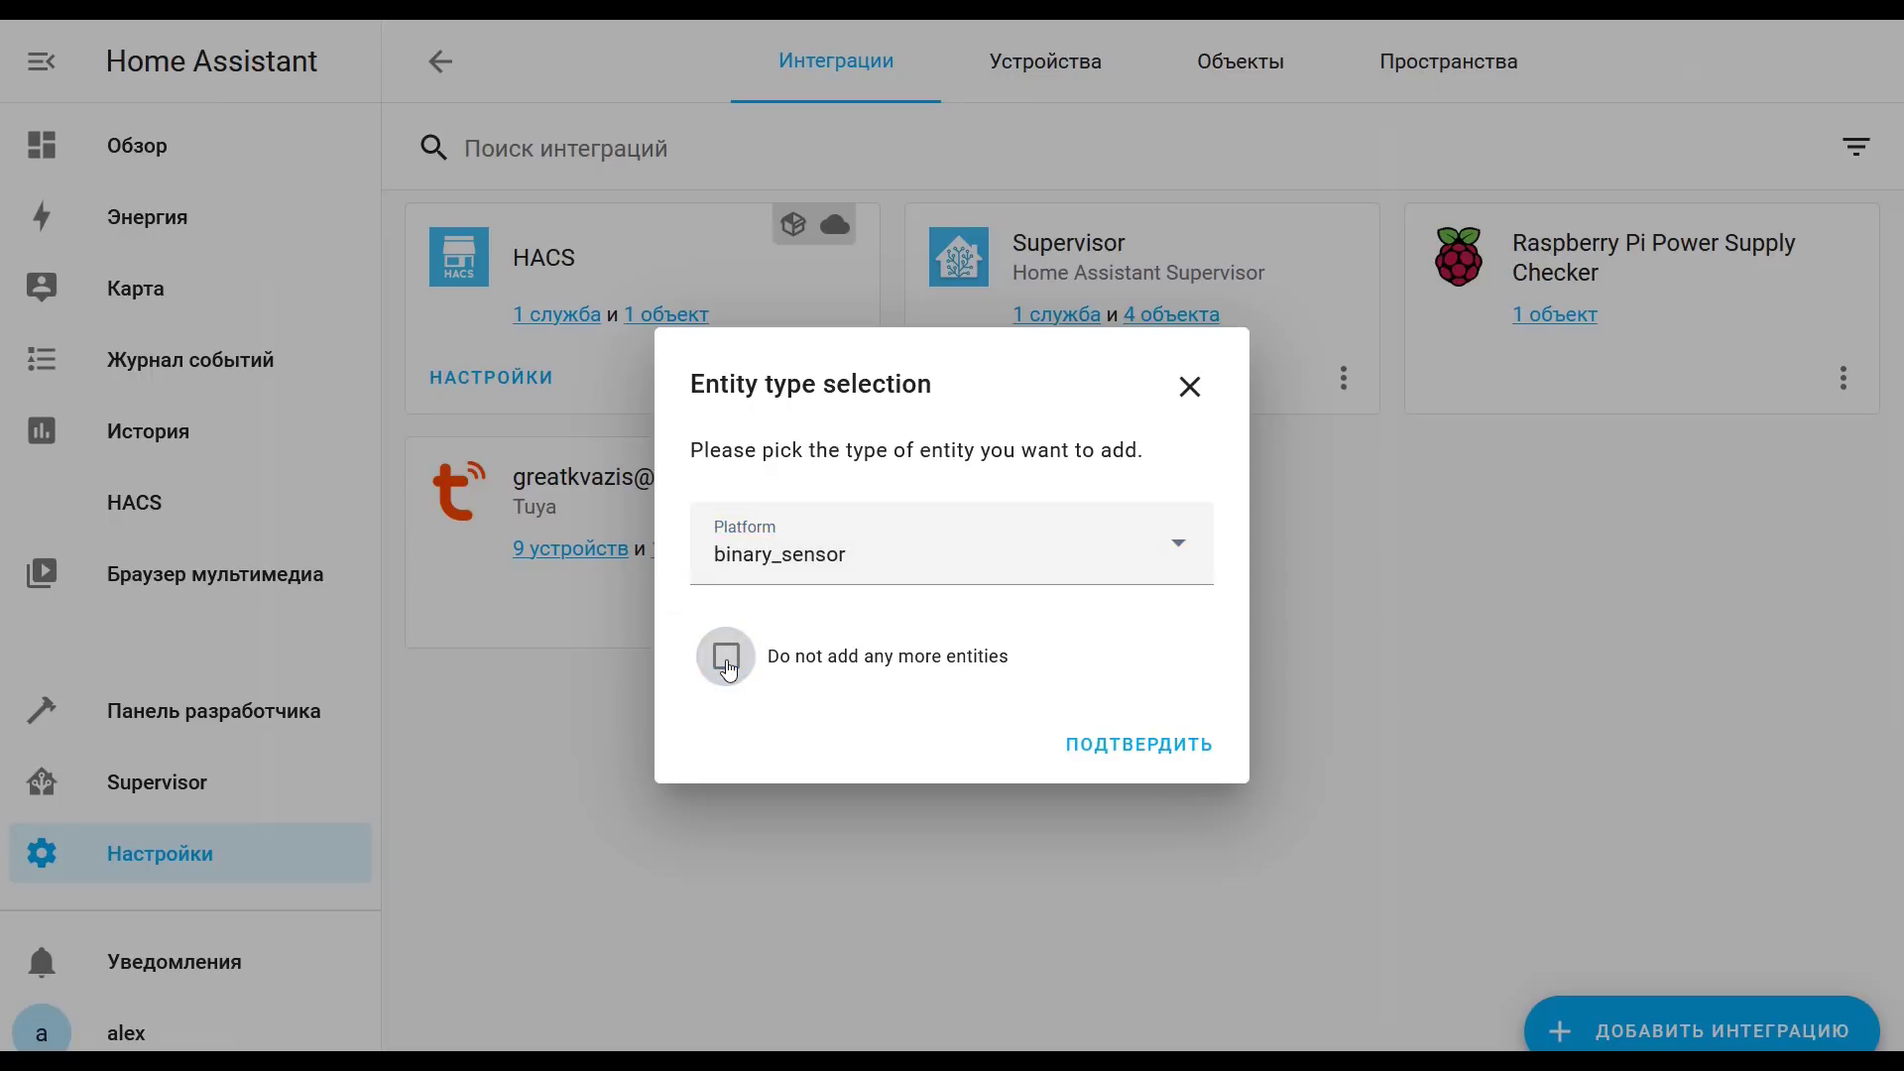
{"action": "left_click", "coordinate": [944, 555]}
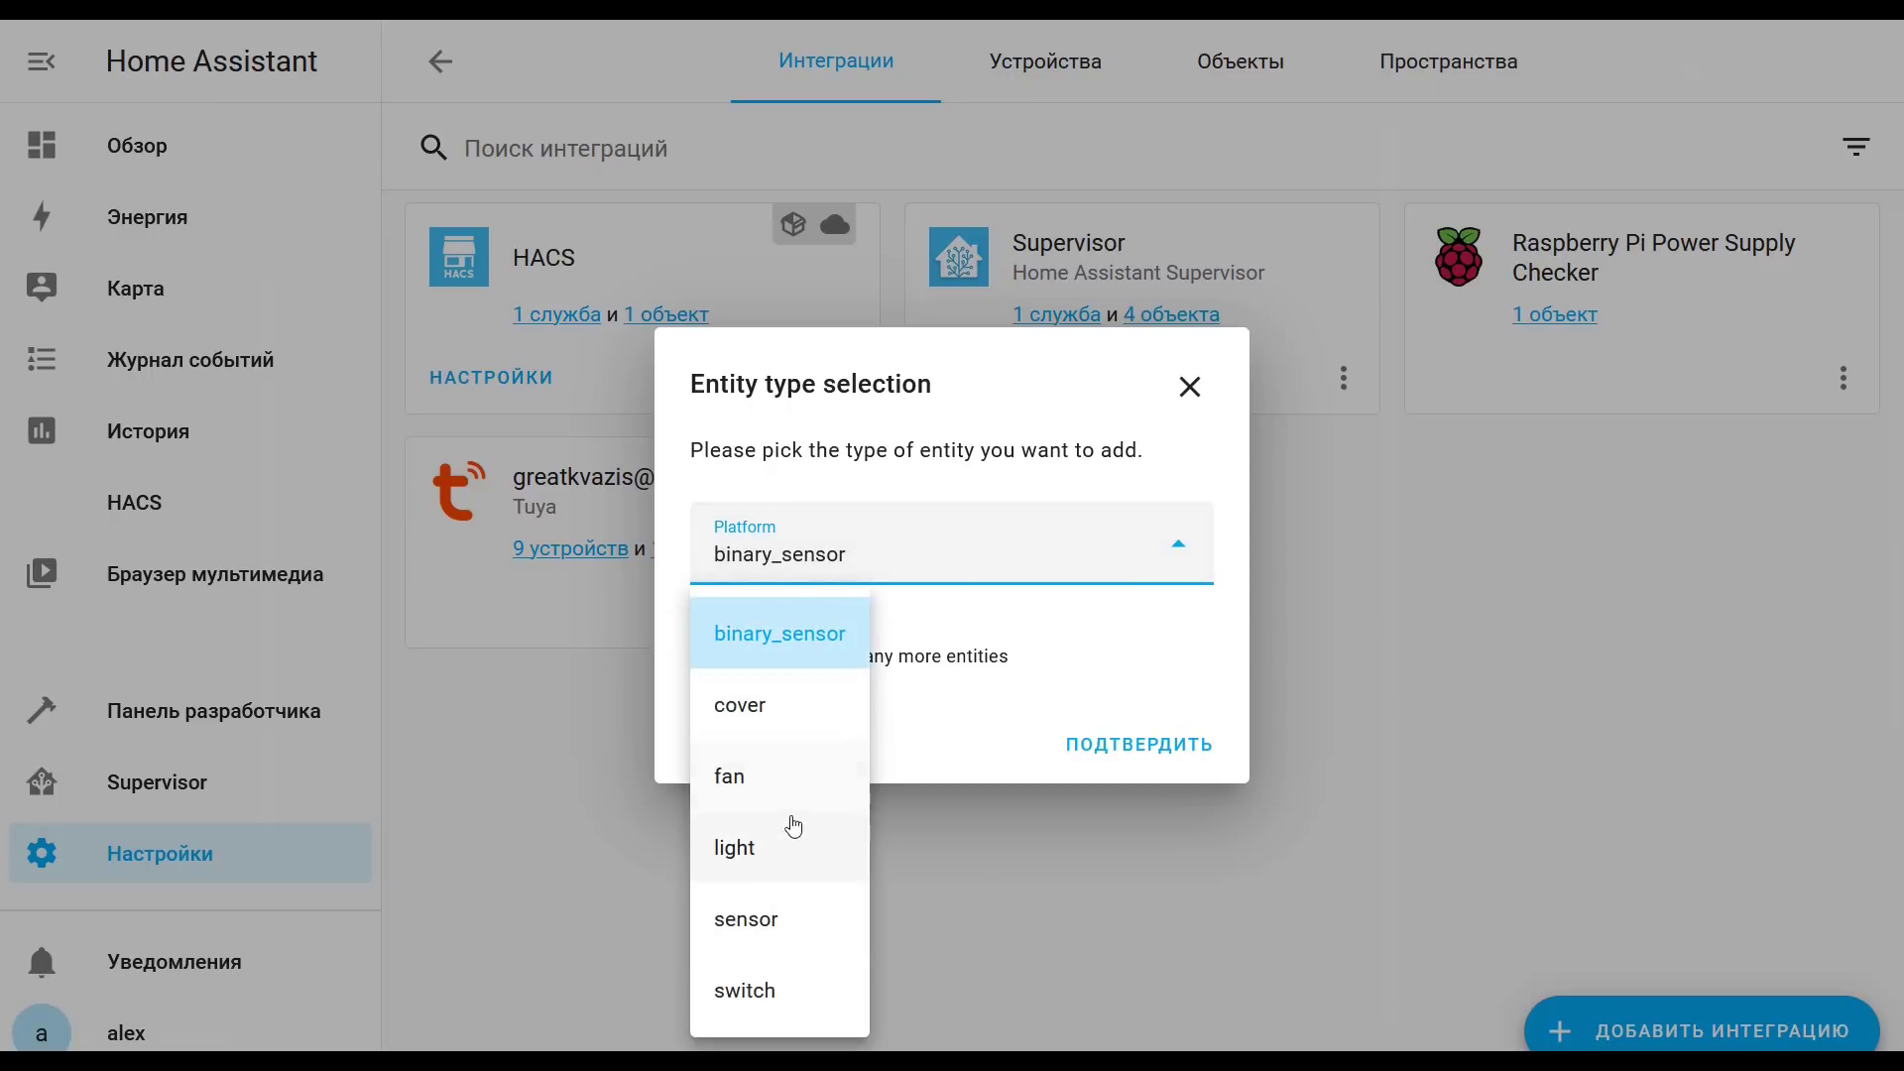
{"action": "left_click", "coordinate": [766, 977]}
{"action": "left_click", "coordinate": [1096, 745]}
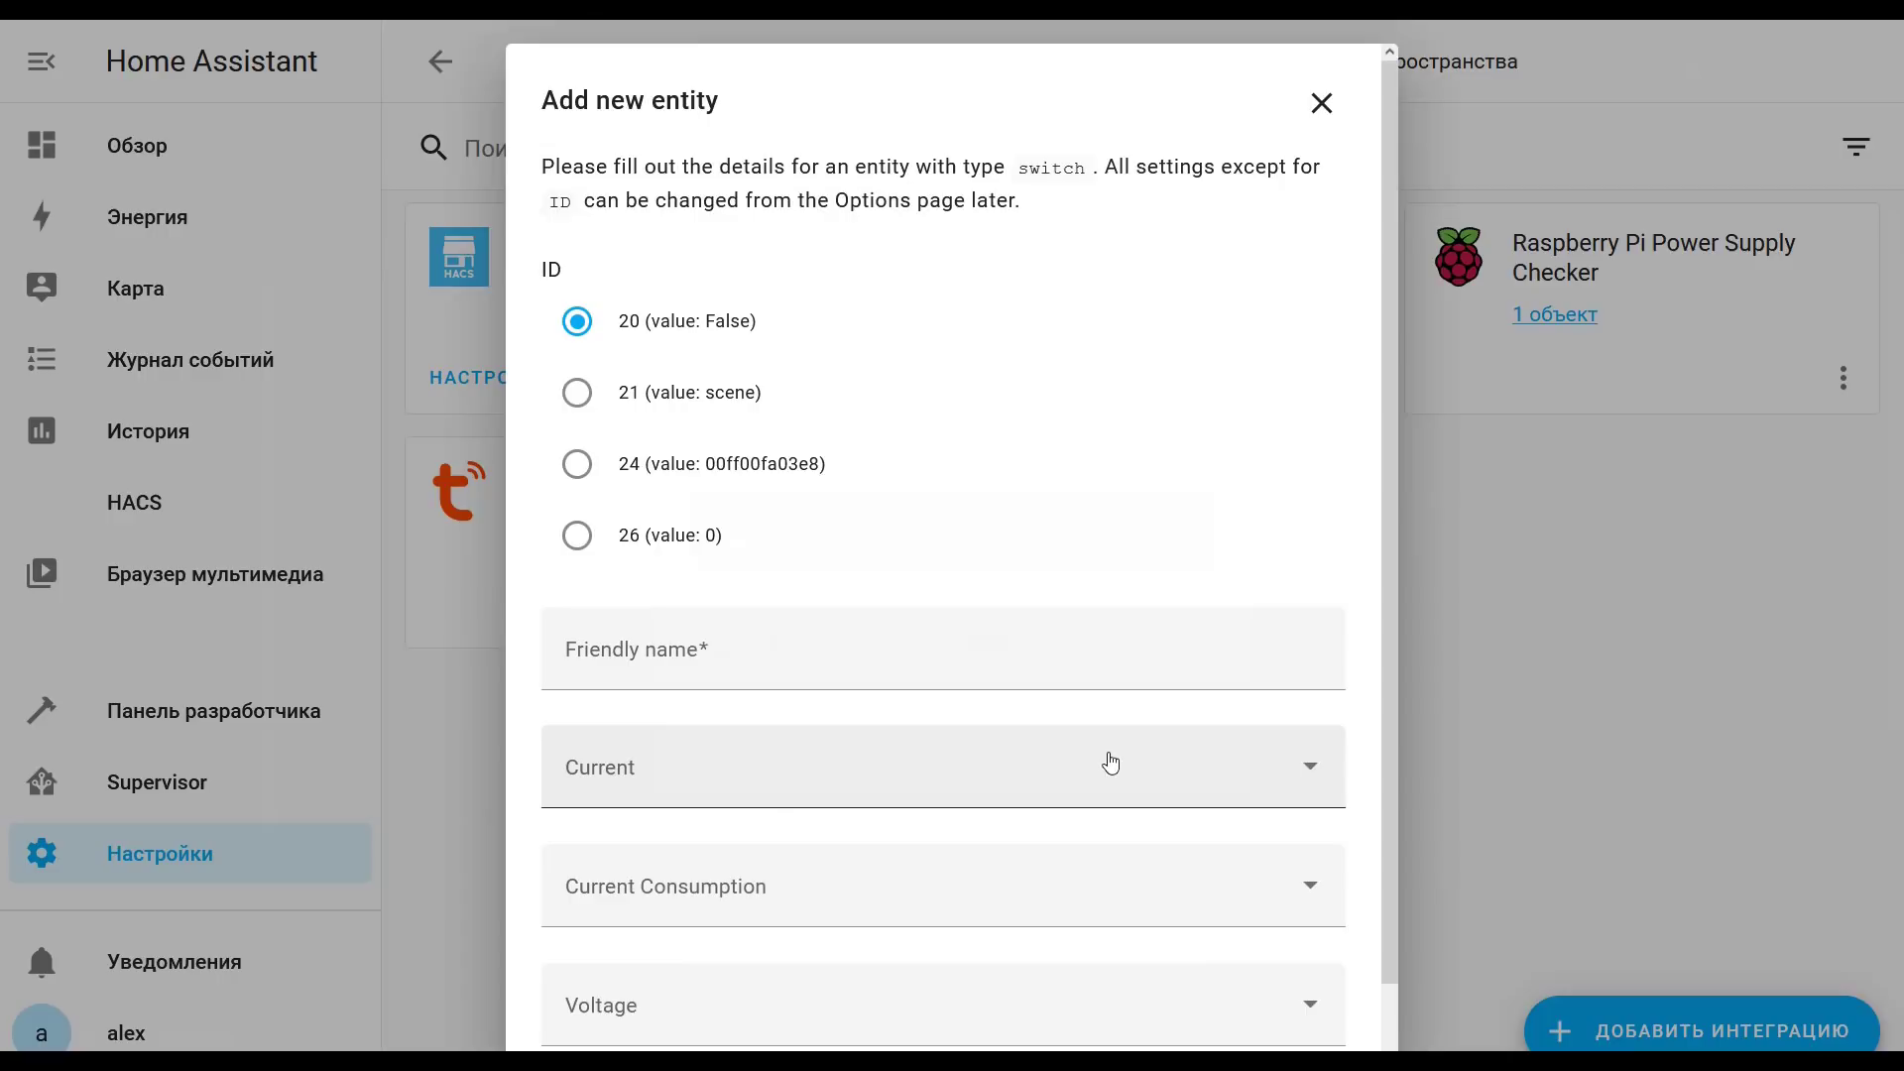
{"action": "left_click", "coordinate": [673, 661]}
{"action": "type", "text": "dp20"}
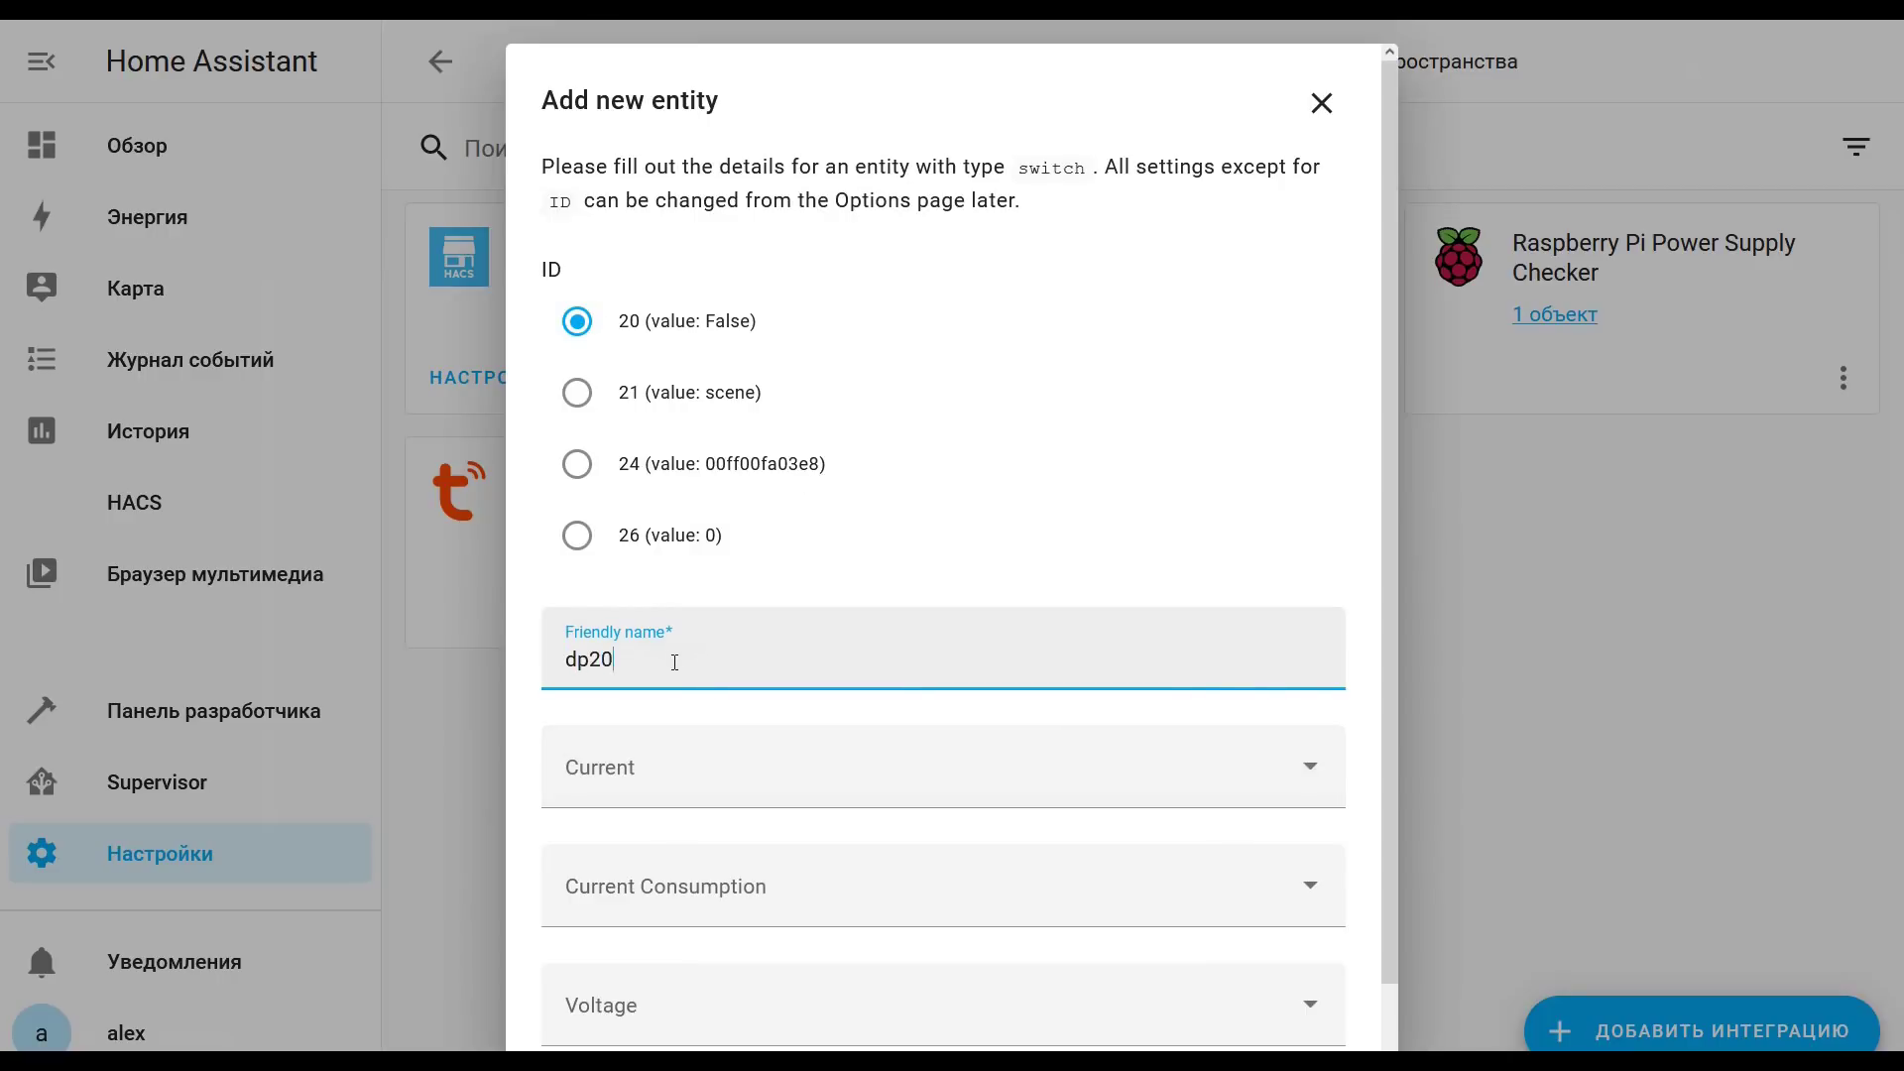
{"action": "scroll", "coordinate": [872, 548], "scroll_direction": "down", "scroll_amount": 1}
{"action": "left_click", "coordinate": [1228, 1024]}
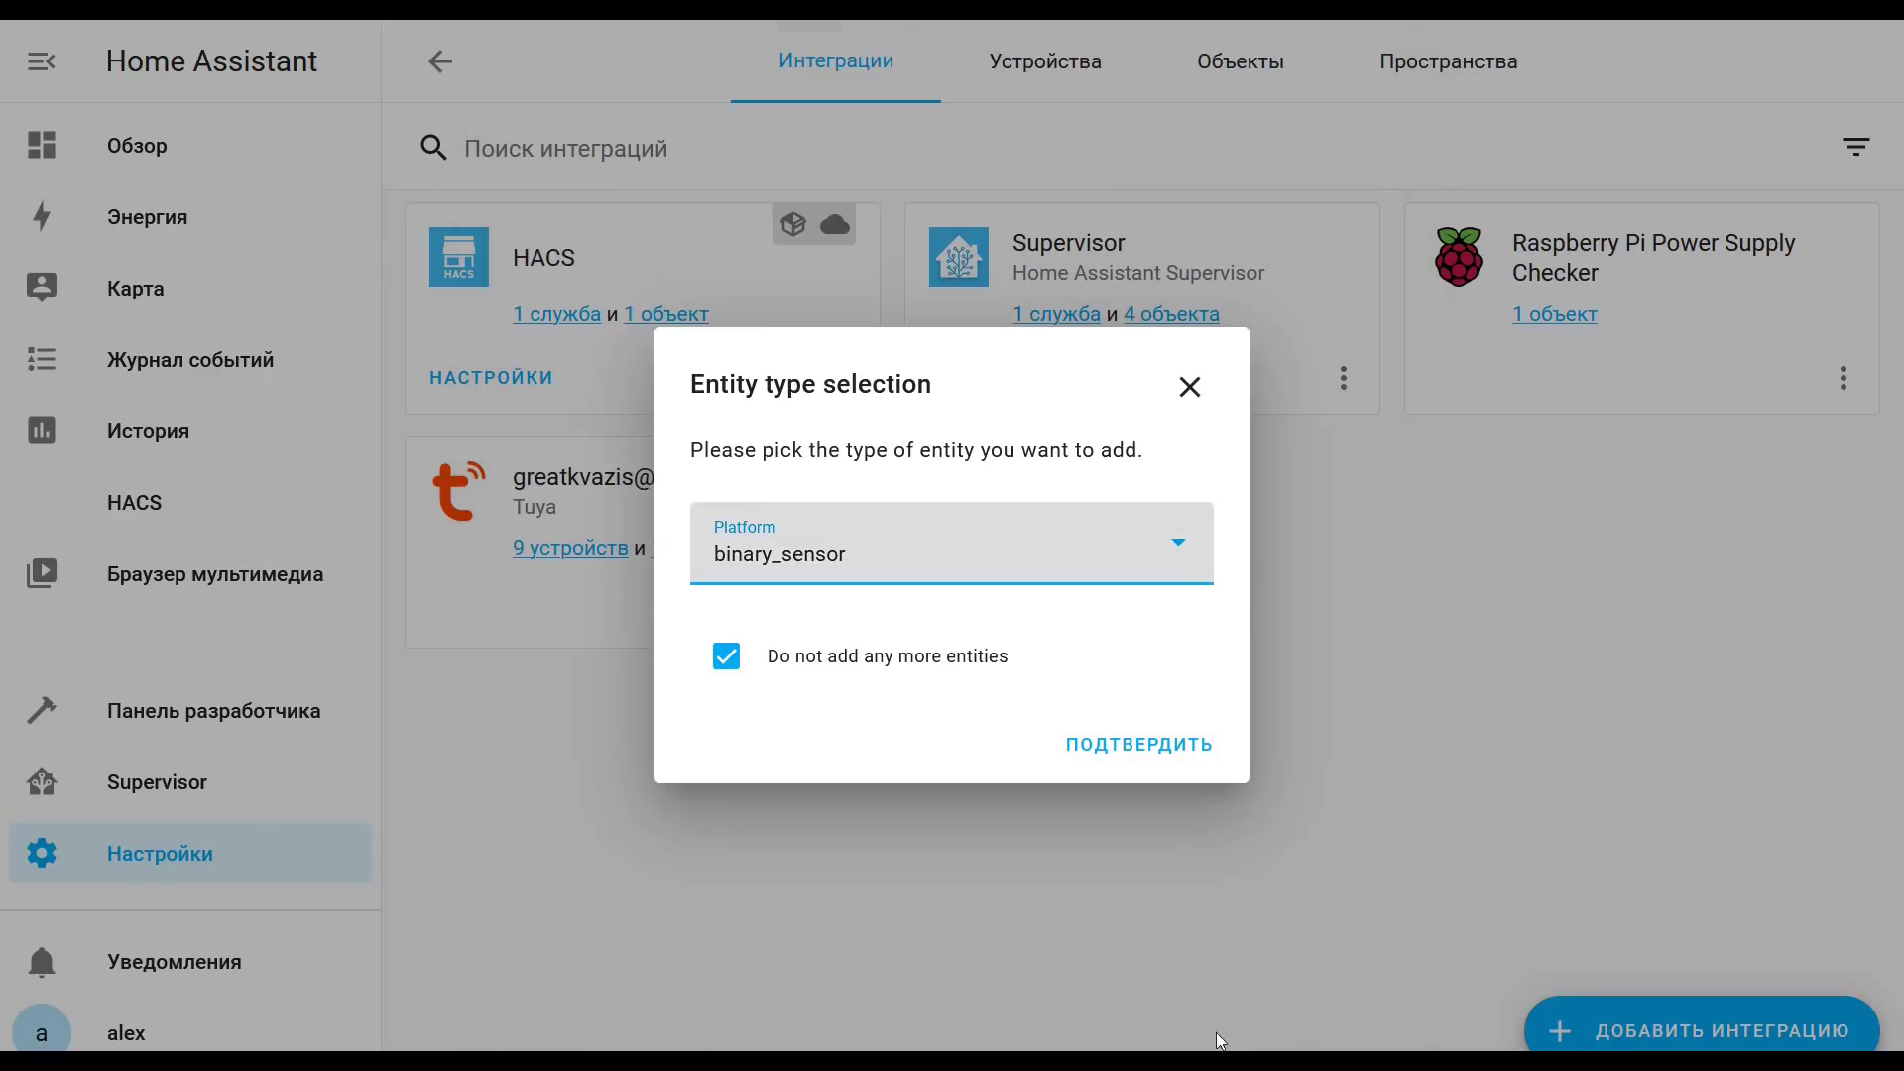
- Add another sensor entity for ID 24 with the friendly name "dp24"
{"action": "left_click", "coordinate": [809, 588]}
{"action": "left_click", "coordinate": [765, 912]}
{"action": "left_click", "coordinate": [1139, 744]}
{"action": "left_click", "coordinate": [578, 464]}
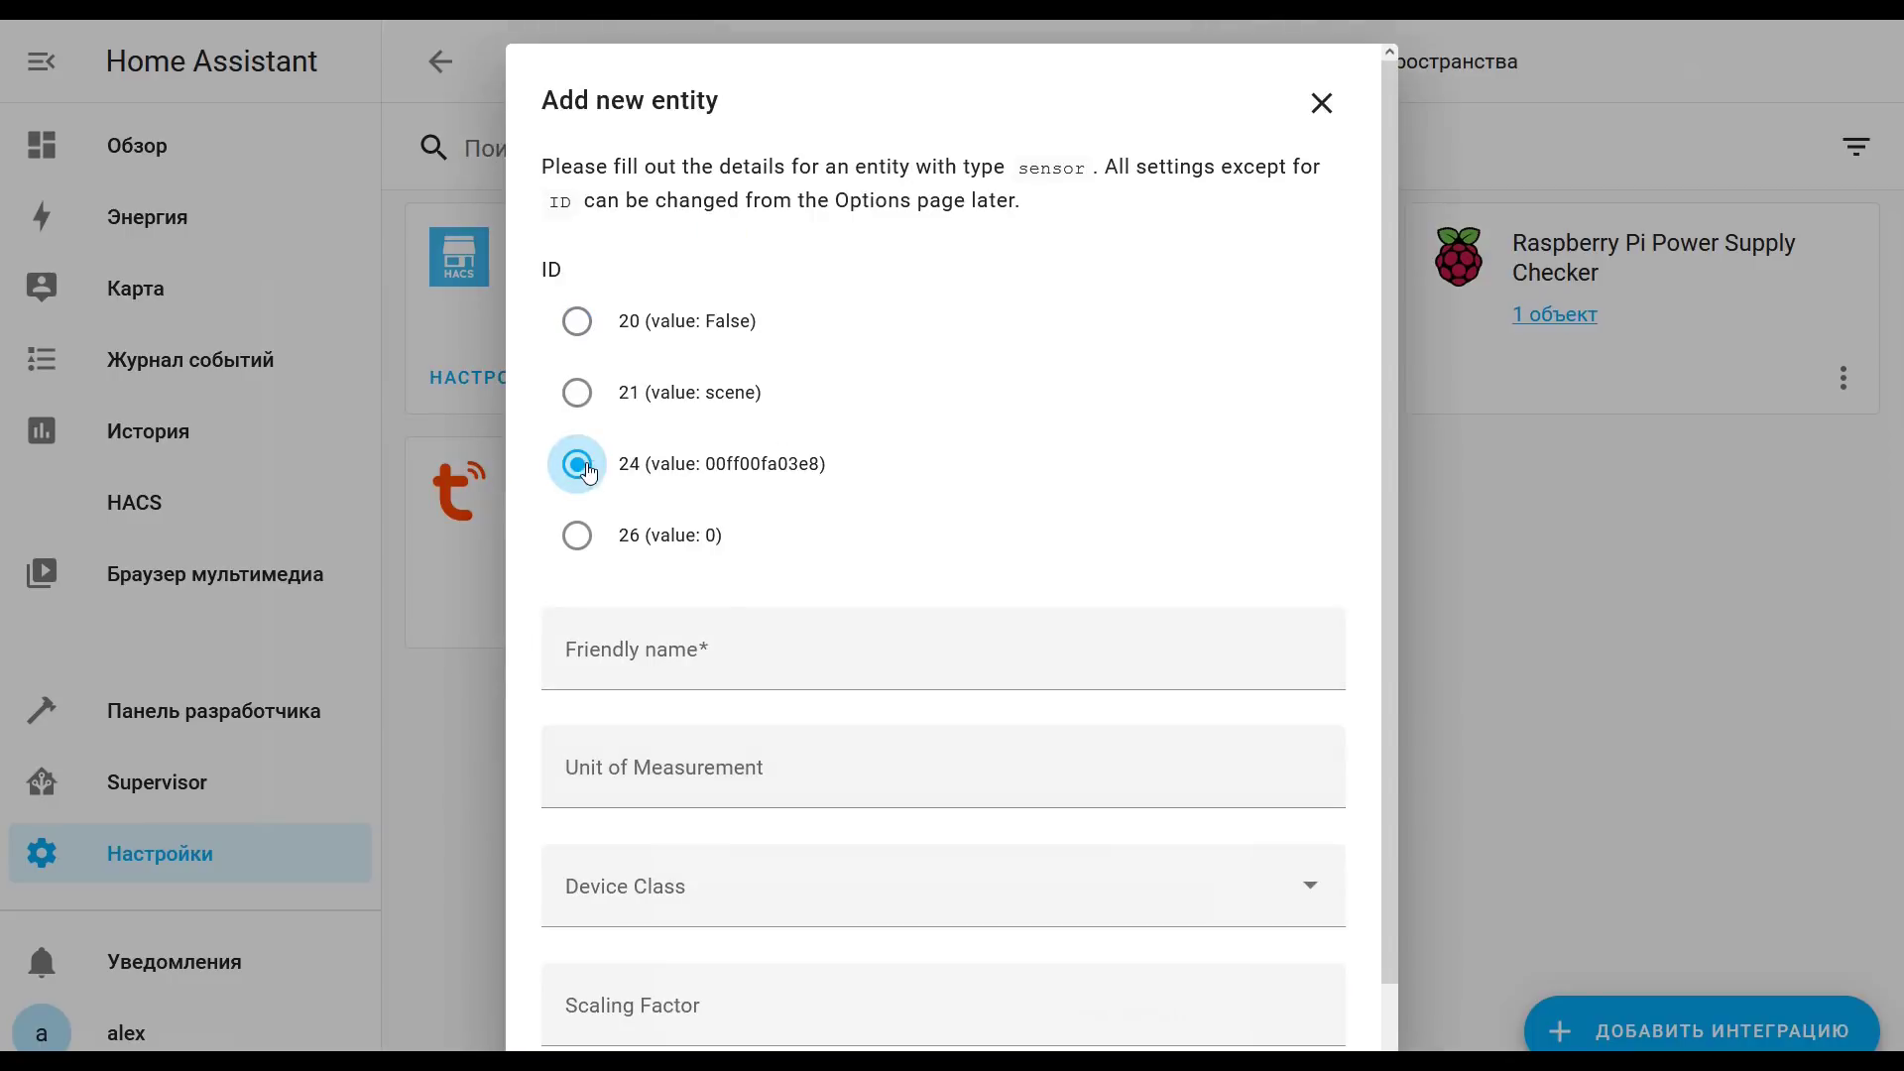
{"action": "left_click", "coordinate": [731, 666]}
{"action": "type", "text": "dp24"}
{"action": "scroll", "coordinate": [765, 598], "scroll_direction": "down", "scroll_amount": 1}
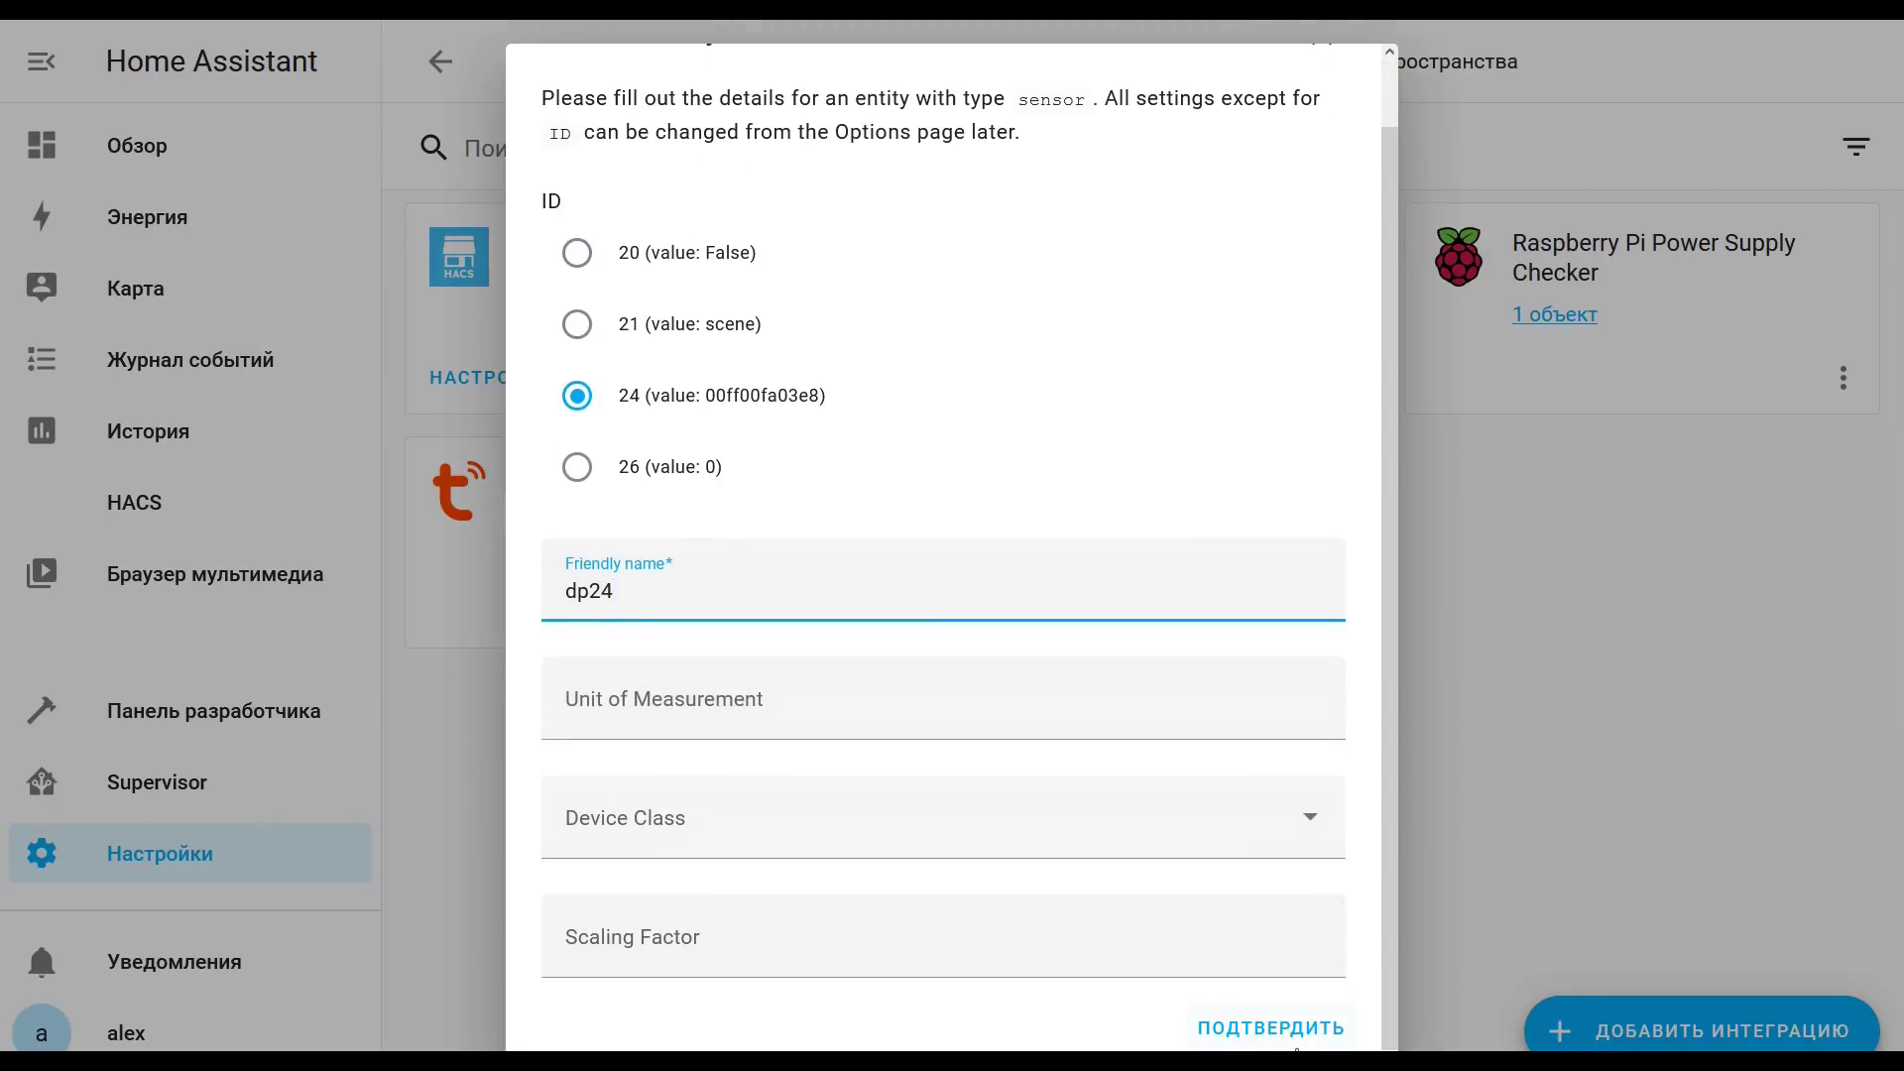
{"action": "left_click", "coordinate": [1270, 1024]}
- Add a sensor entity for ID 26 named "dp26", and finish the LED setup without adding any more entities
{"action": "left_click", "coordinate": [729, 666]}
{"action": "left_click", "coordinate": [893, 545]}
{"action": "left_click", "coordinate": [765, 911]}
{"action": "left_click", "coordinate": [1120, 736]}
{"action": "left_click", "coordinate": [667, 645]}
{"action": "type", "text": "dp26"}
{"action": "scroll", "coordinate": [1029, 481], "scroll_direction": "down", "scroll_amount": 1}
{"action": "left_click", "coordinate": [1252, 1020]}
{"action": "left_click", "coordinate": [1088, 778]}
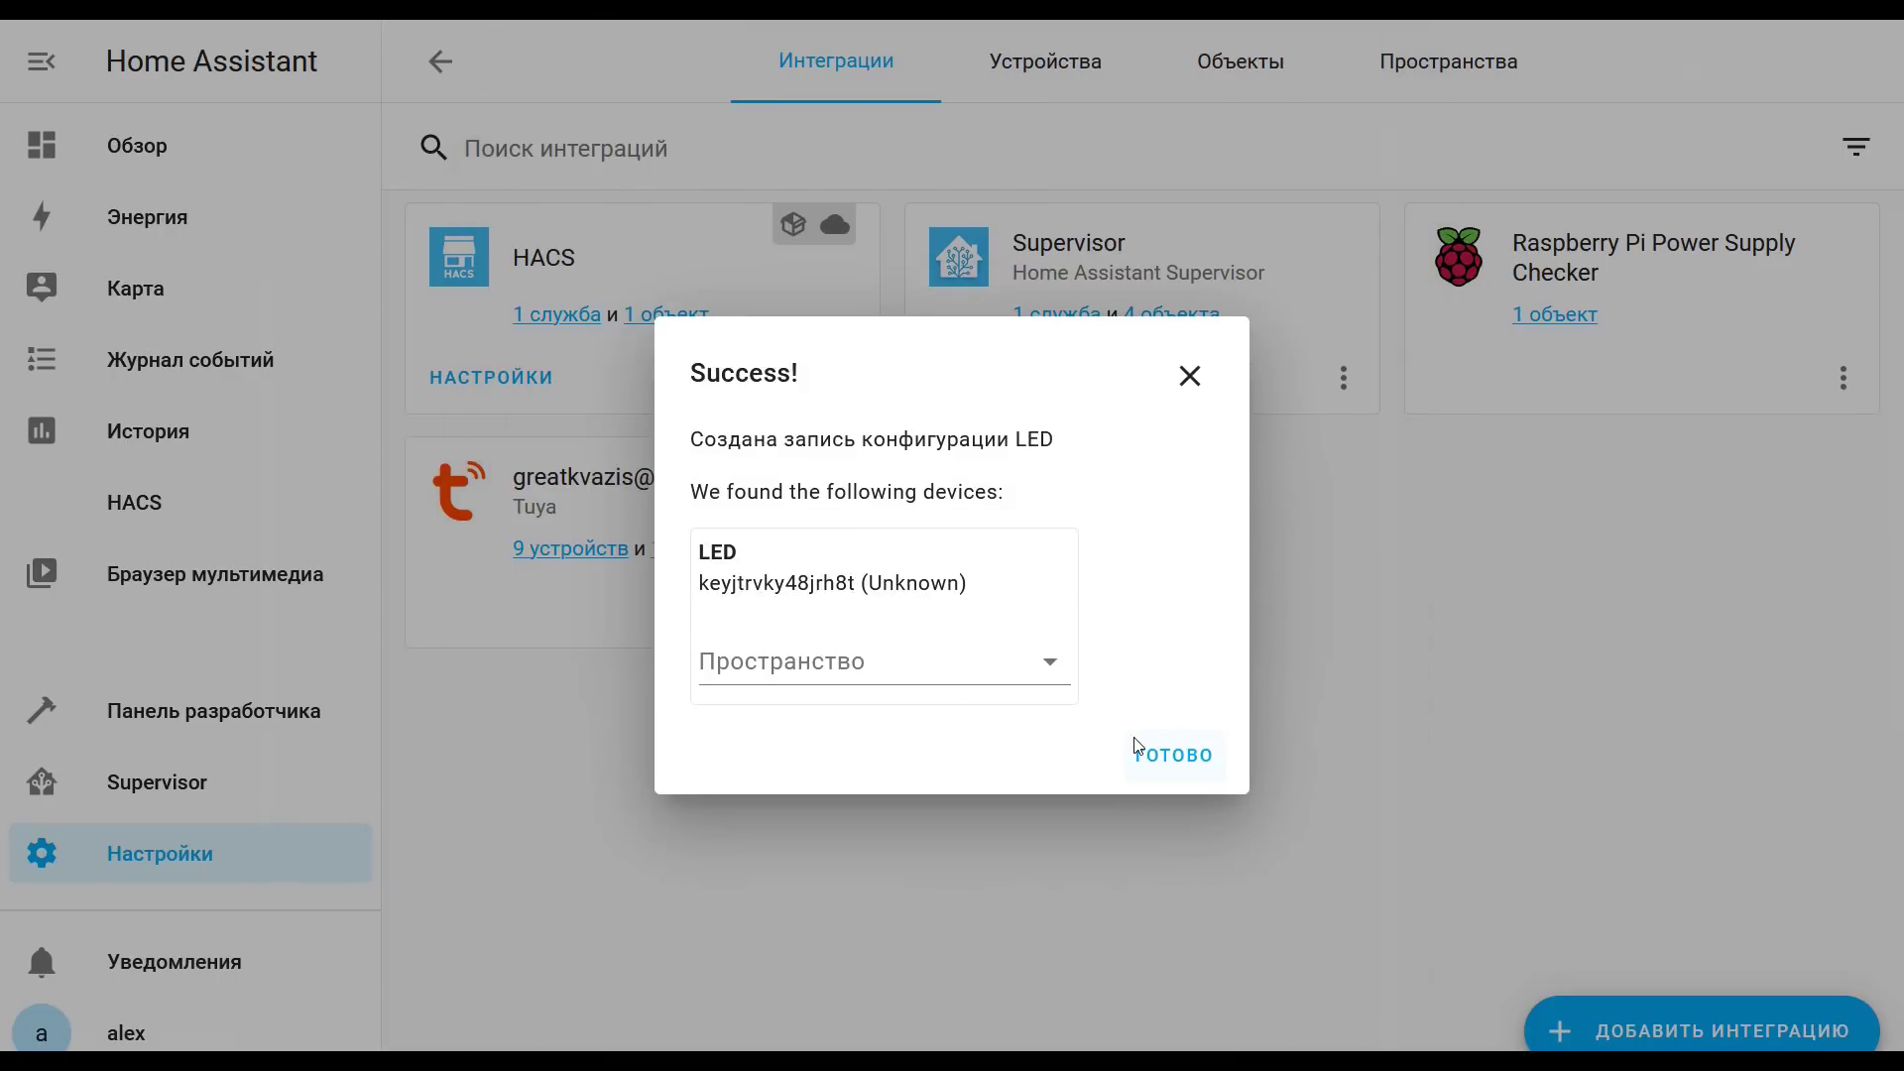
{"action": "left_click", "coordinate": [1163, 771]}
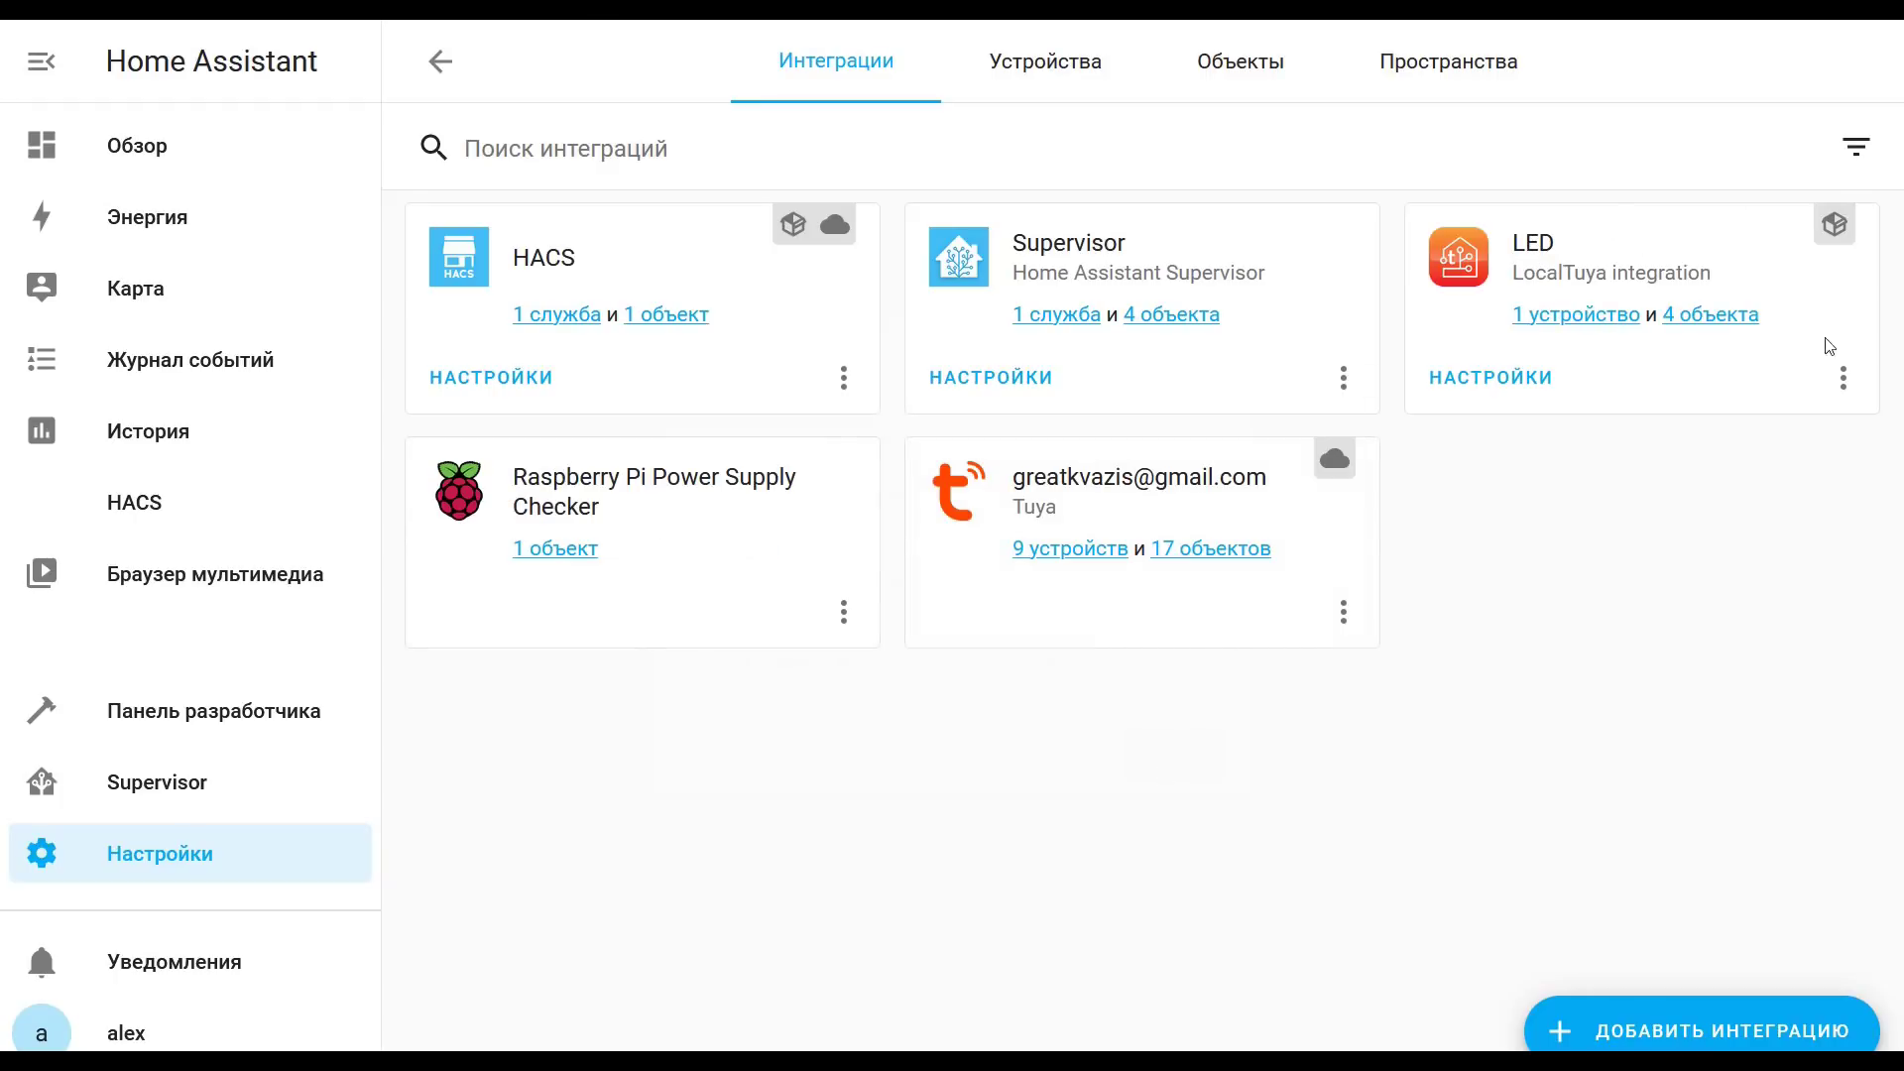
- Open the LocalTuya LED device's page and test its dp20 switch by toggling it on and off, leaving it on
{"action": "left_click", "coordinate": [1556, 320]}
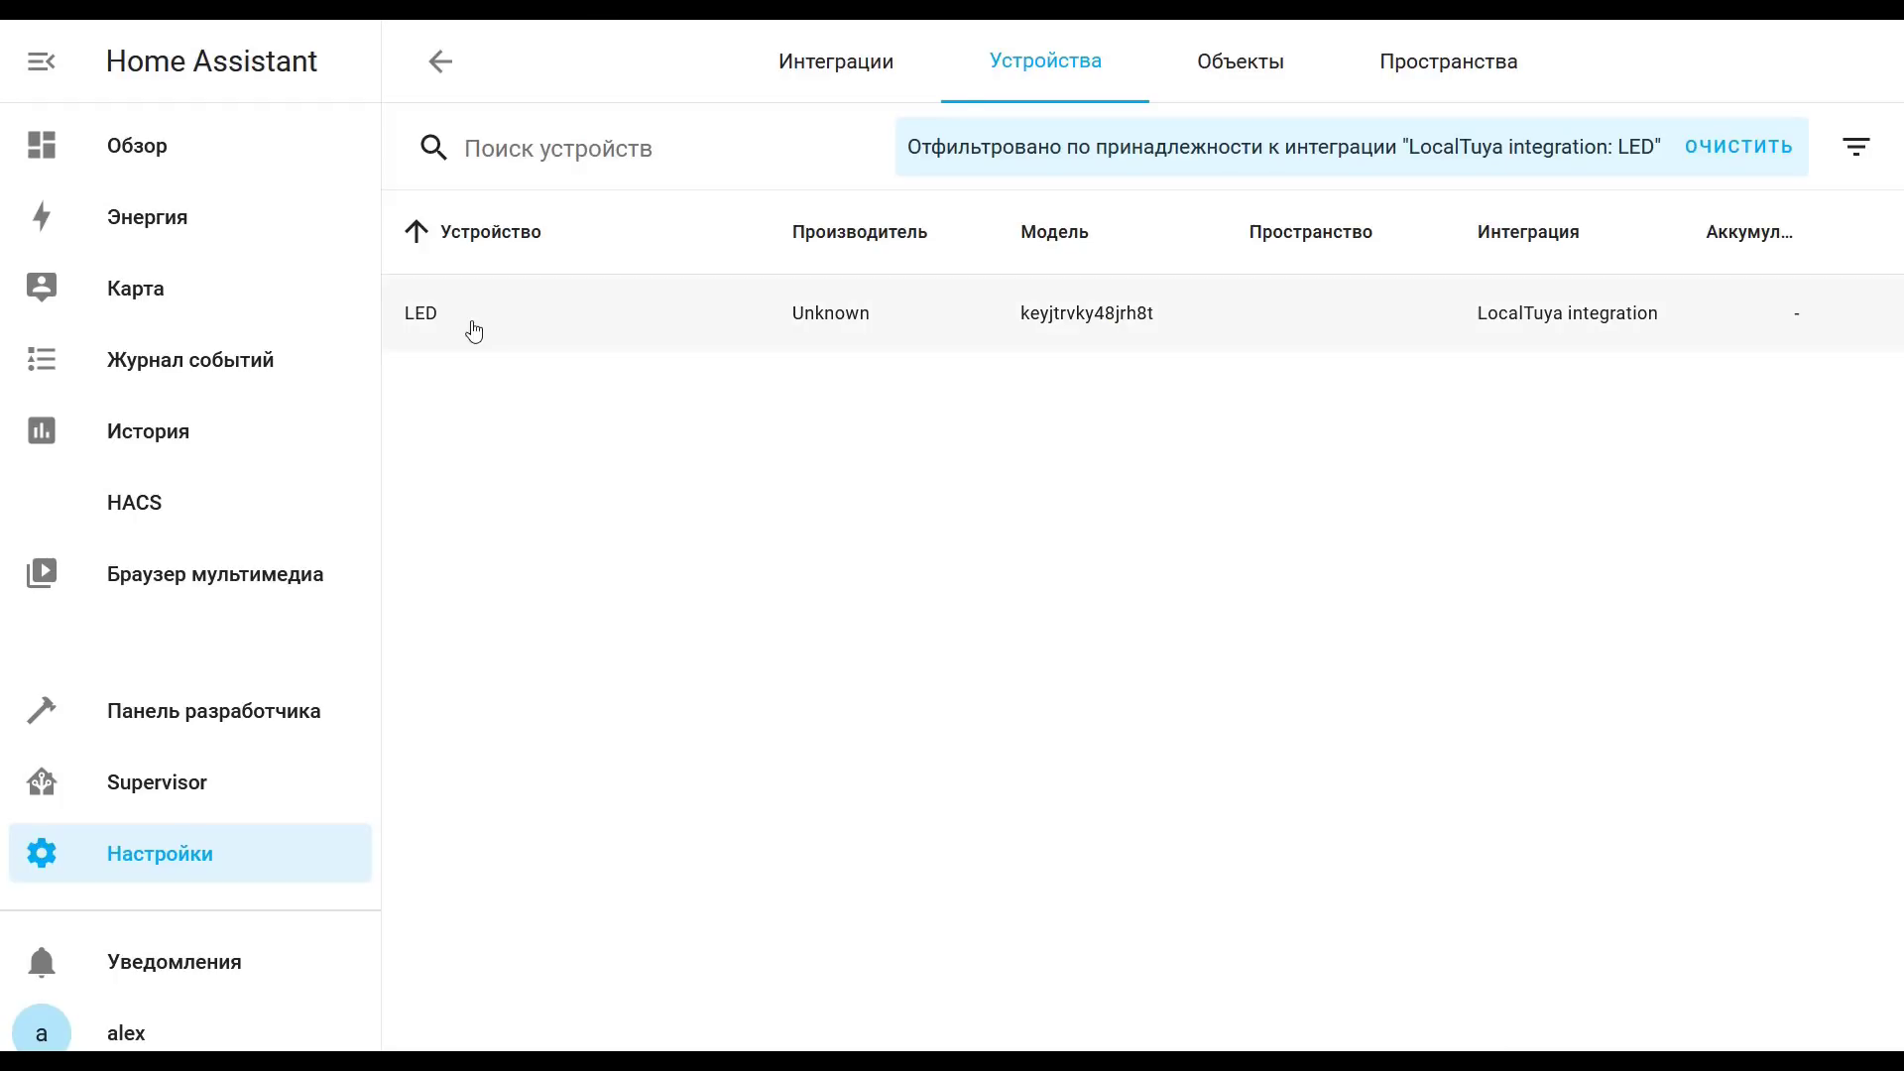
{"action": "left_click", "coordinate": [427, 311]}
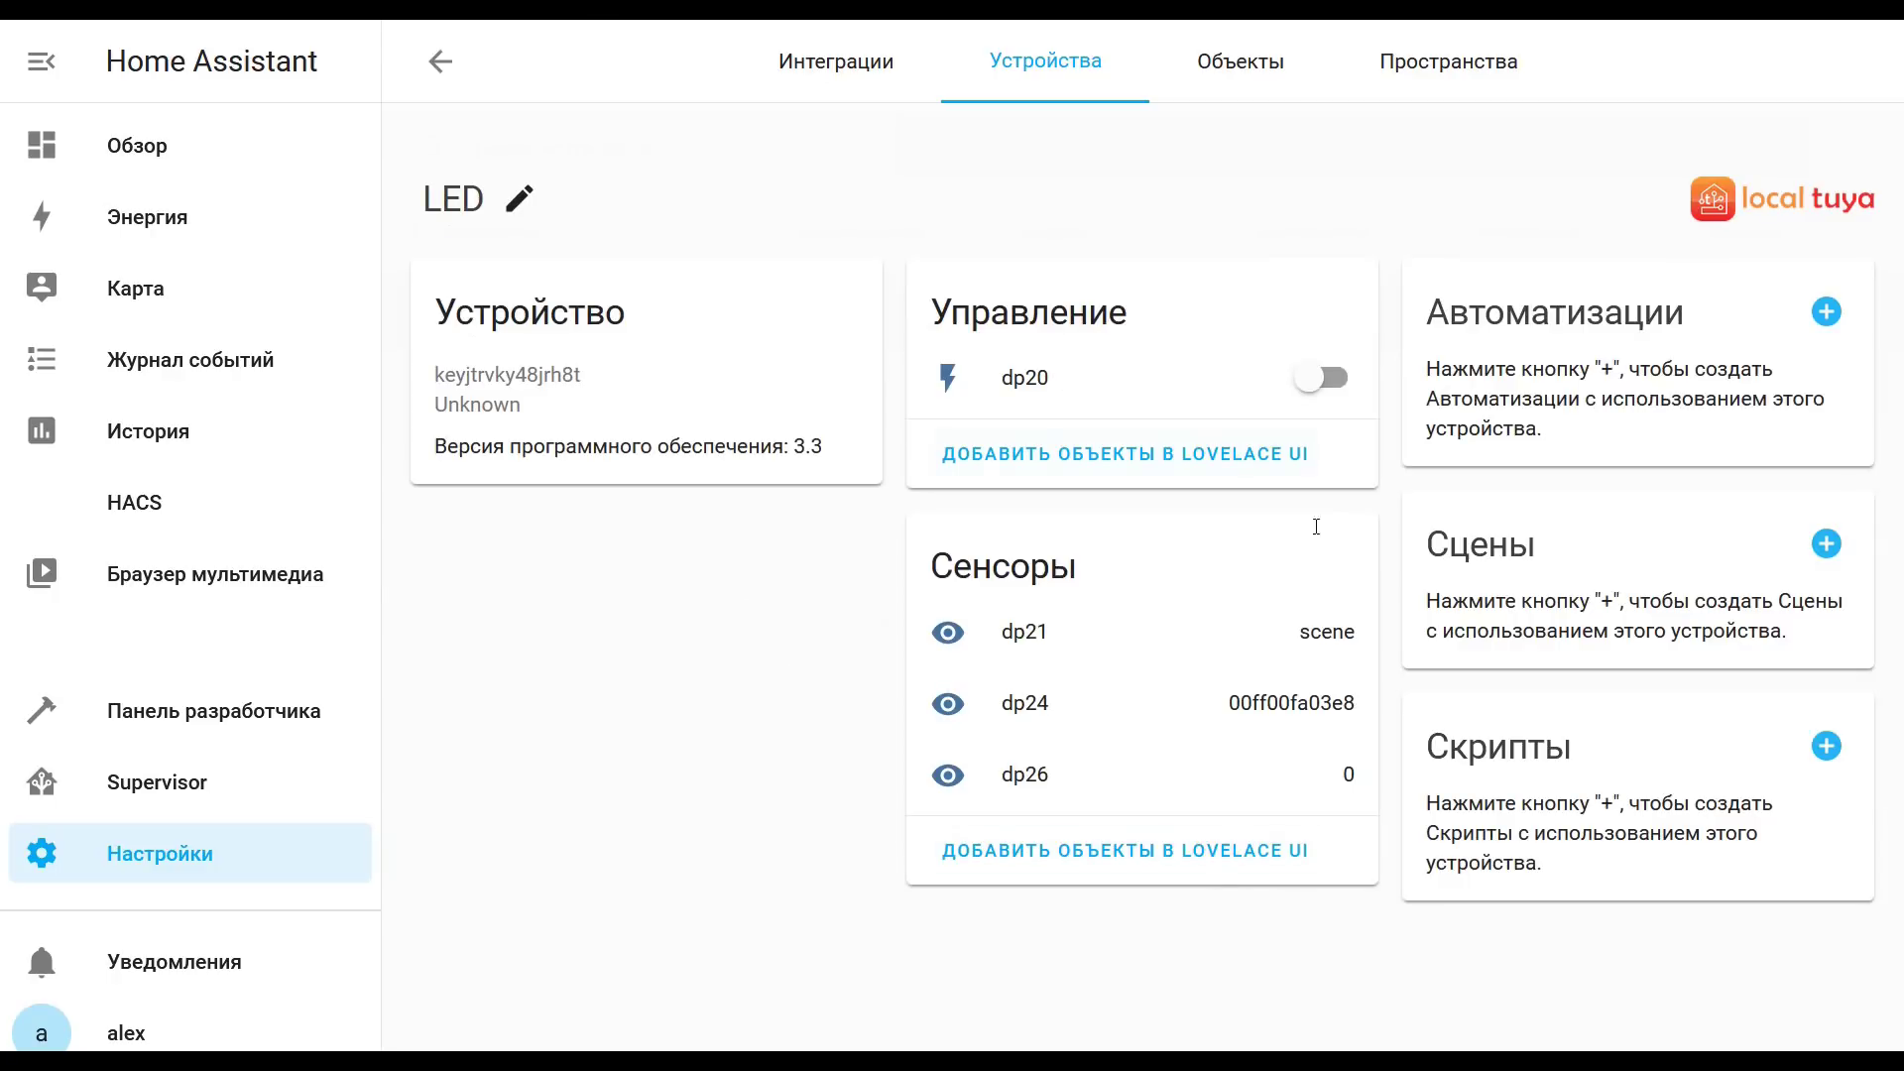
{"action": "left_click", "coordinate": [1317, 375]}
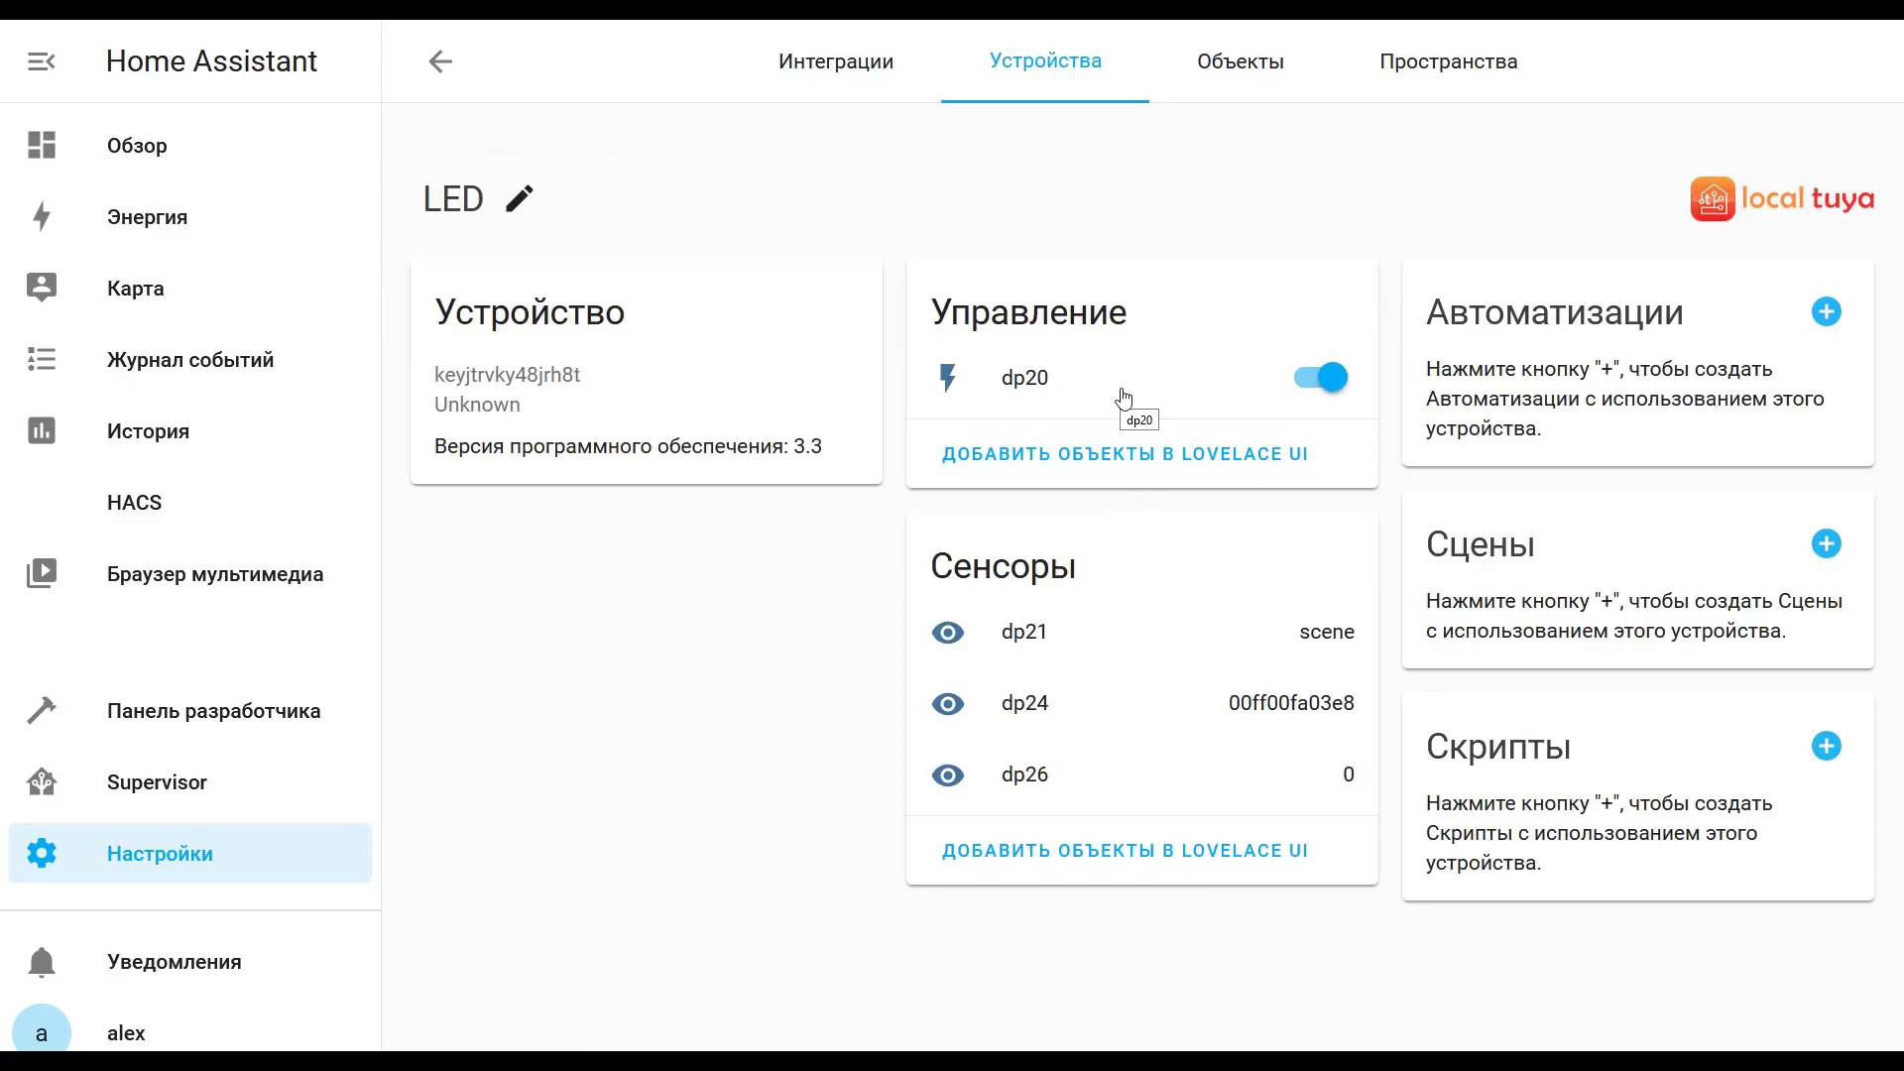
{"action": "left_click", "coordinate": [1336, 383]}
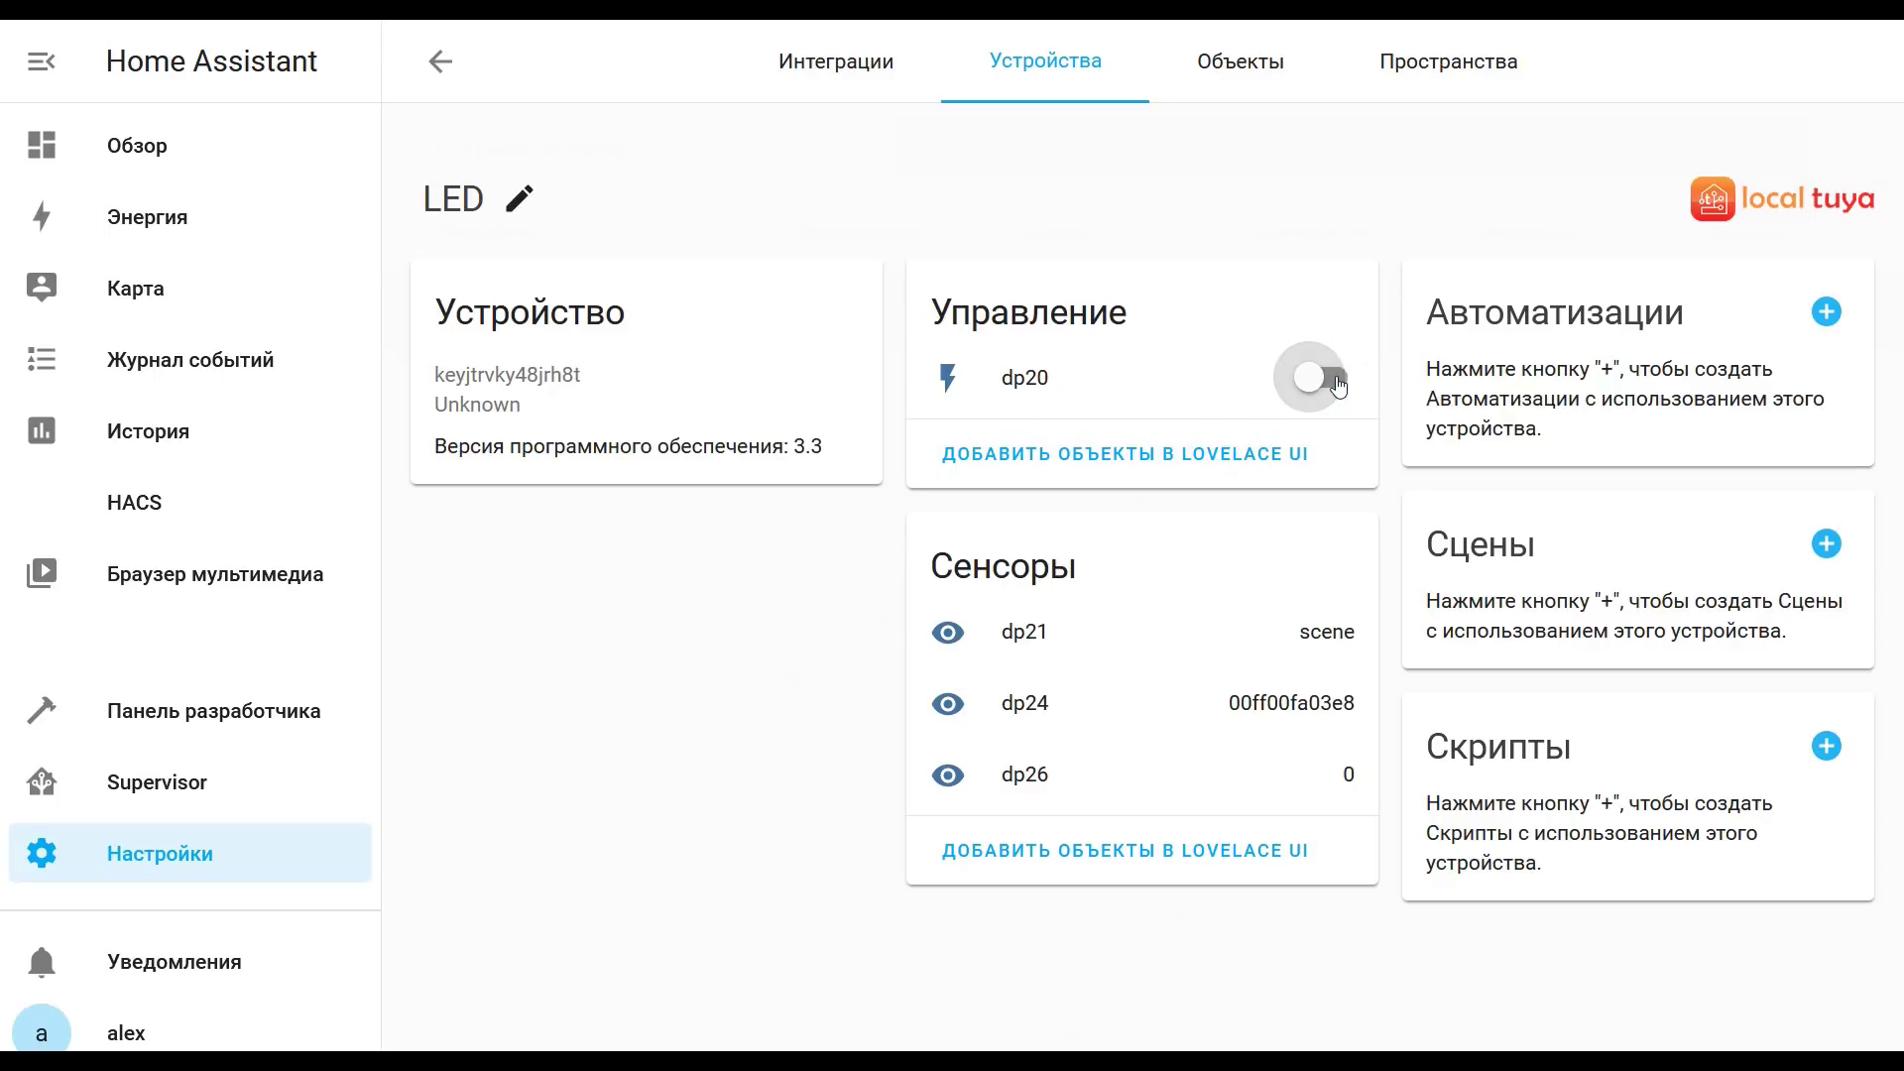
{"action": "left_click", "coordinate": [1336, 383]}
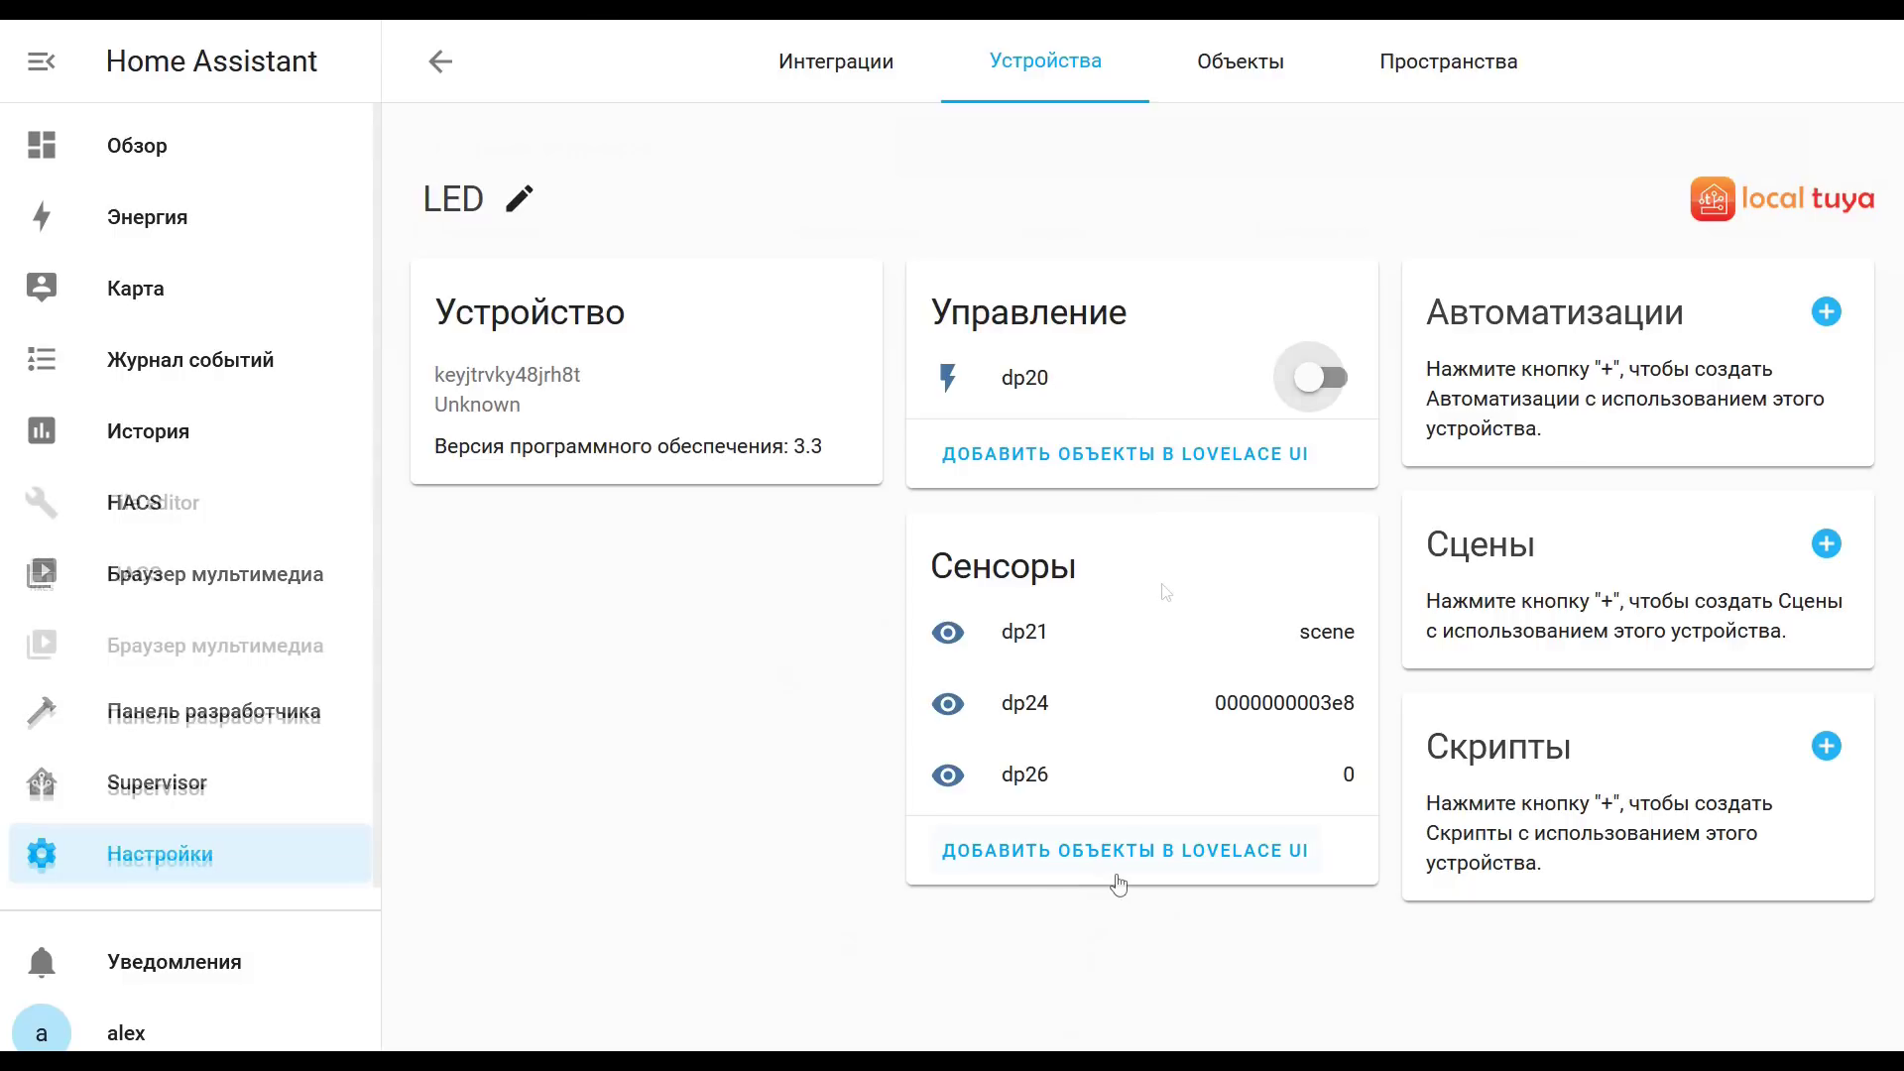
{"action": "left_click", "coordinate": [1334, 392]}
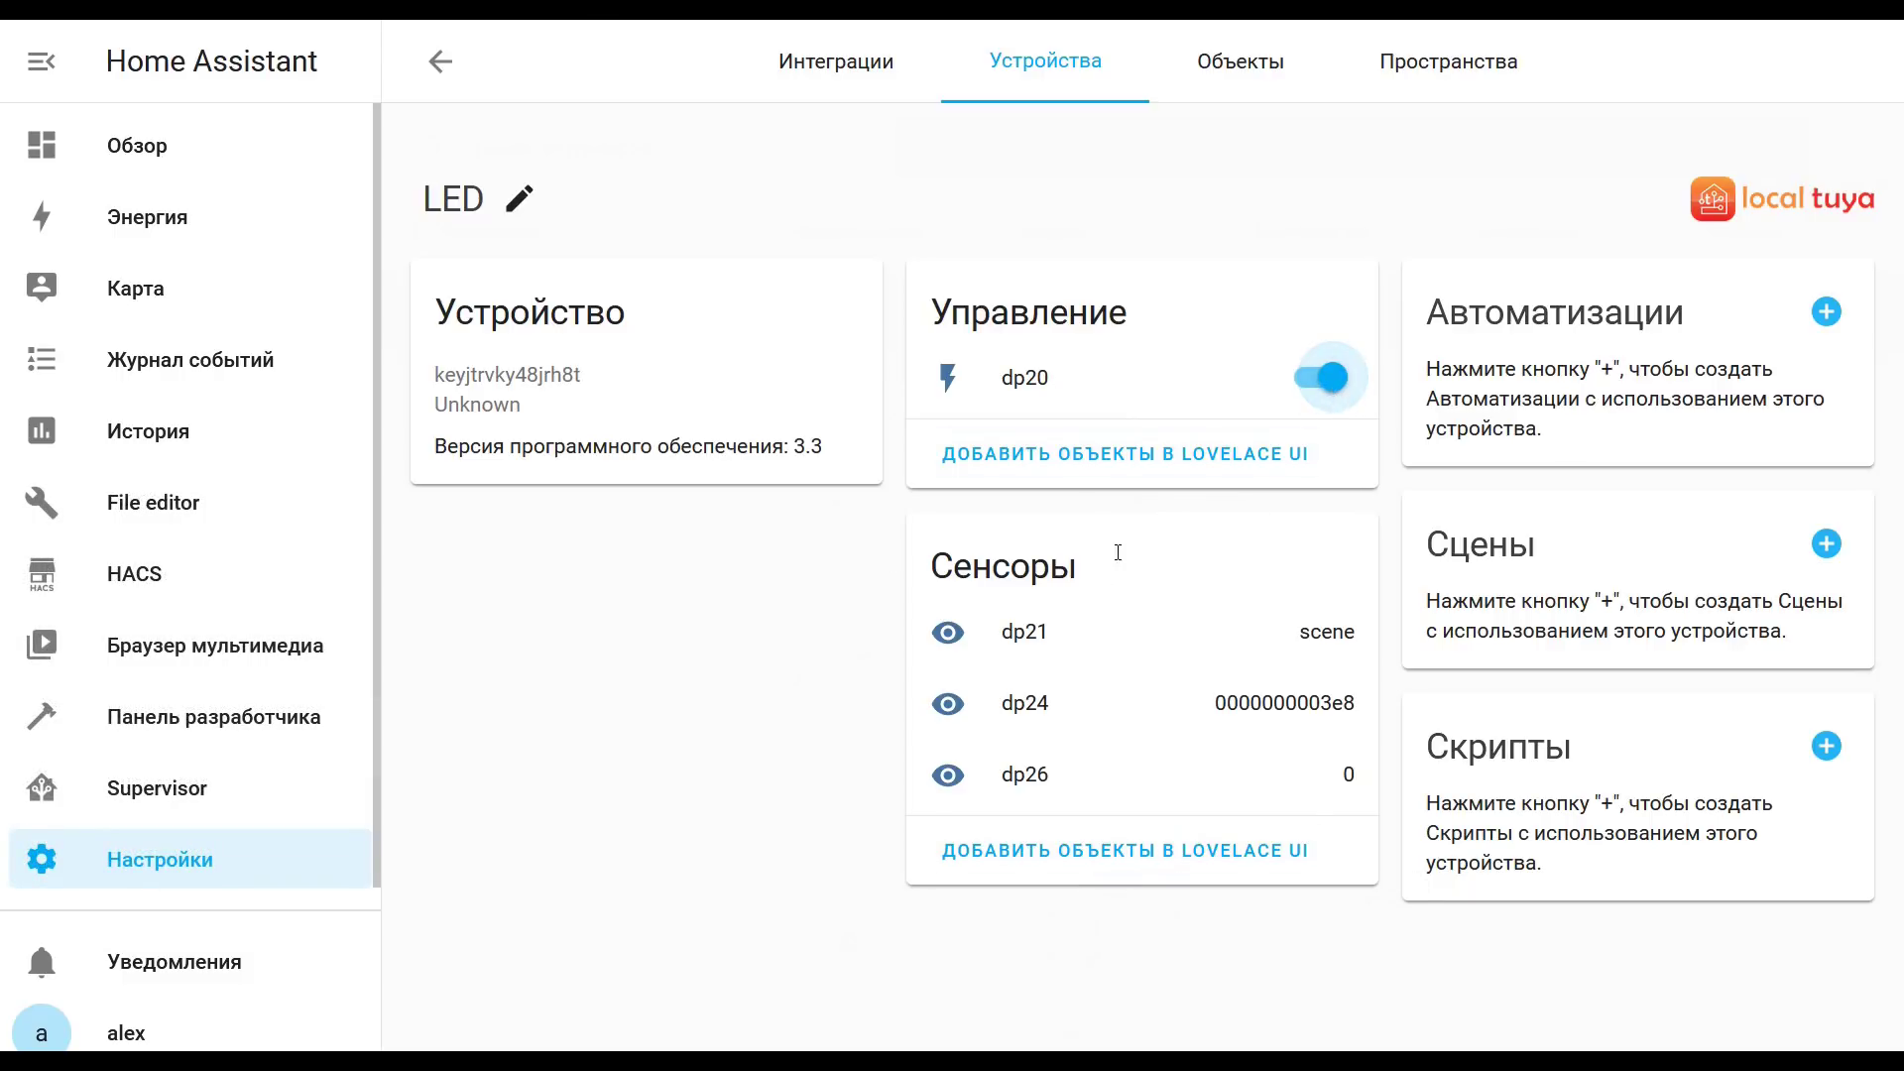
- Open /config/scripts.yaml in the File editor and examine the service, device_id, dp and value lines of the scene_mode and music_mode scripts
{"action": "mouse_move", "coordinate": [99, 22]}
{"action": "left_click", "coordinate": [103, 40]}
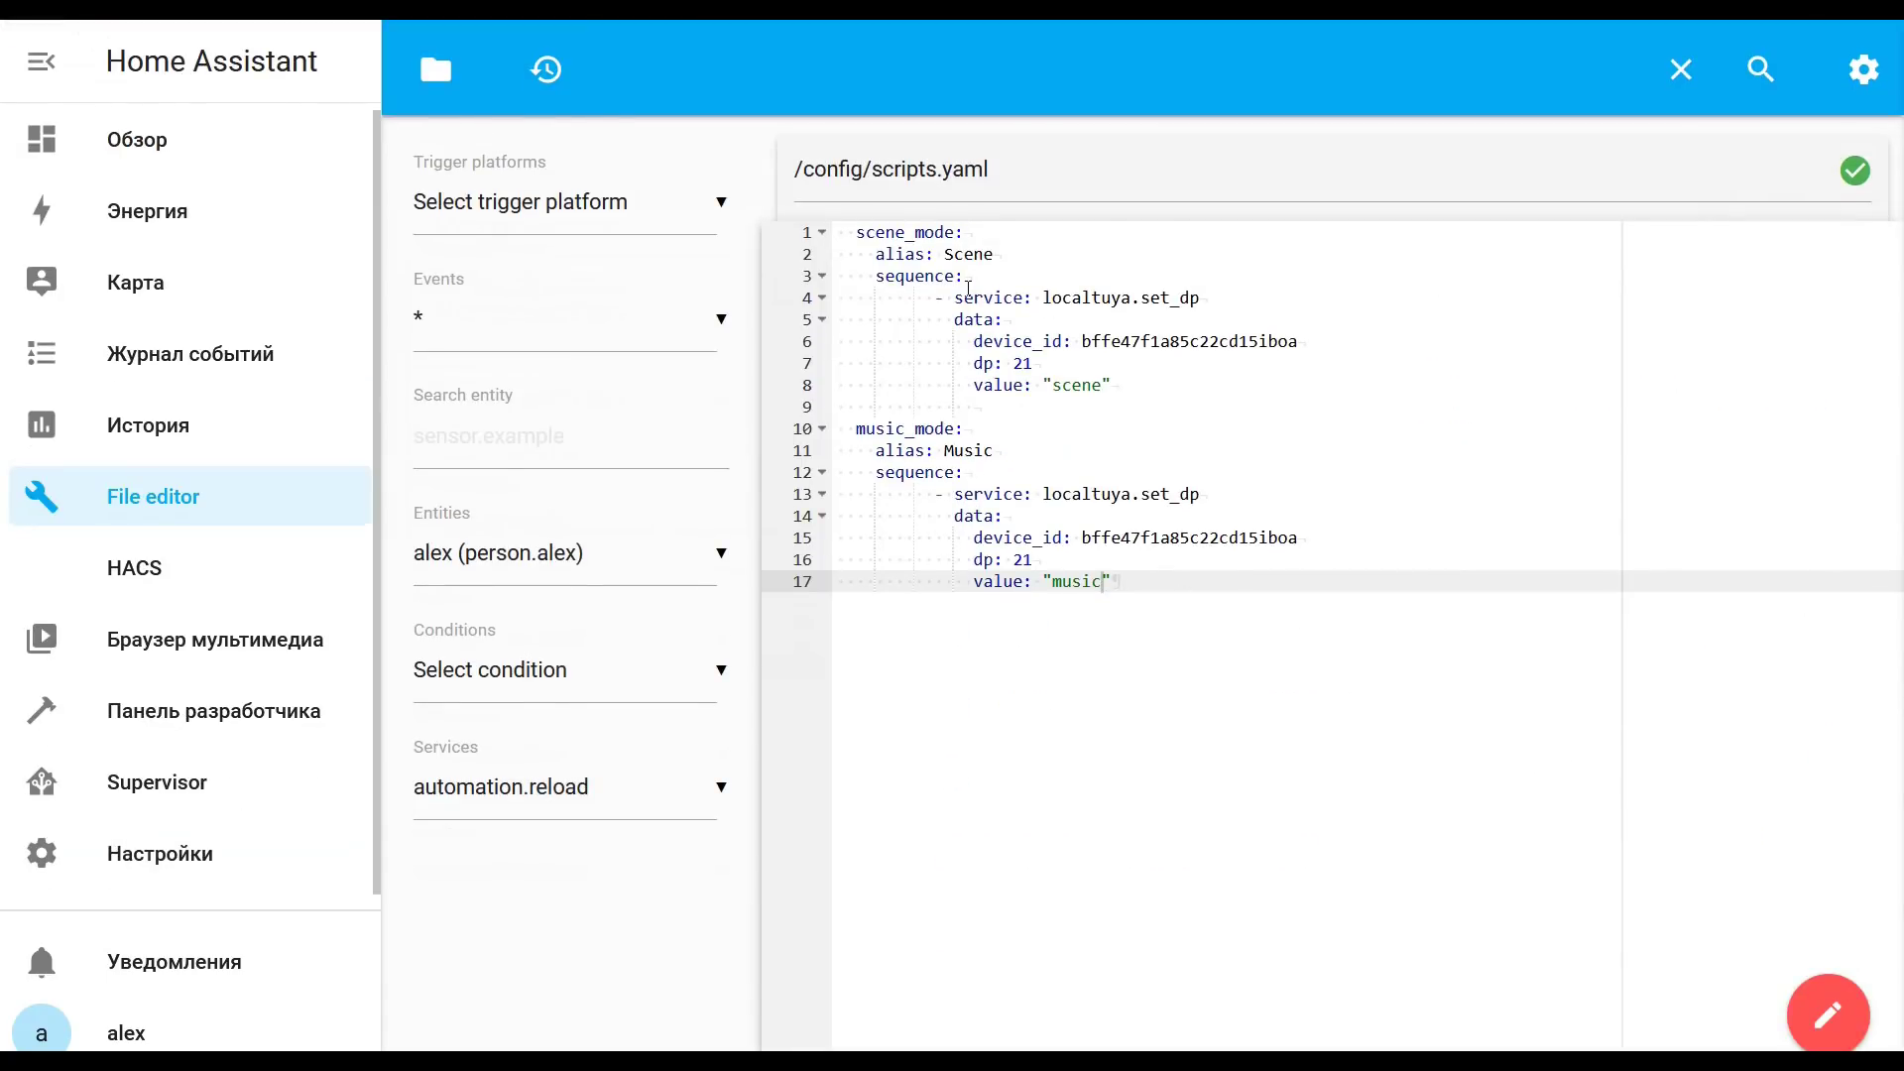
{"action": "left_click_drag", "start_coordinate": [956, 298], "coordinate": [1200, 298]}
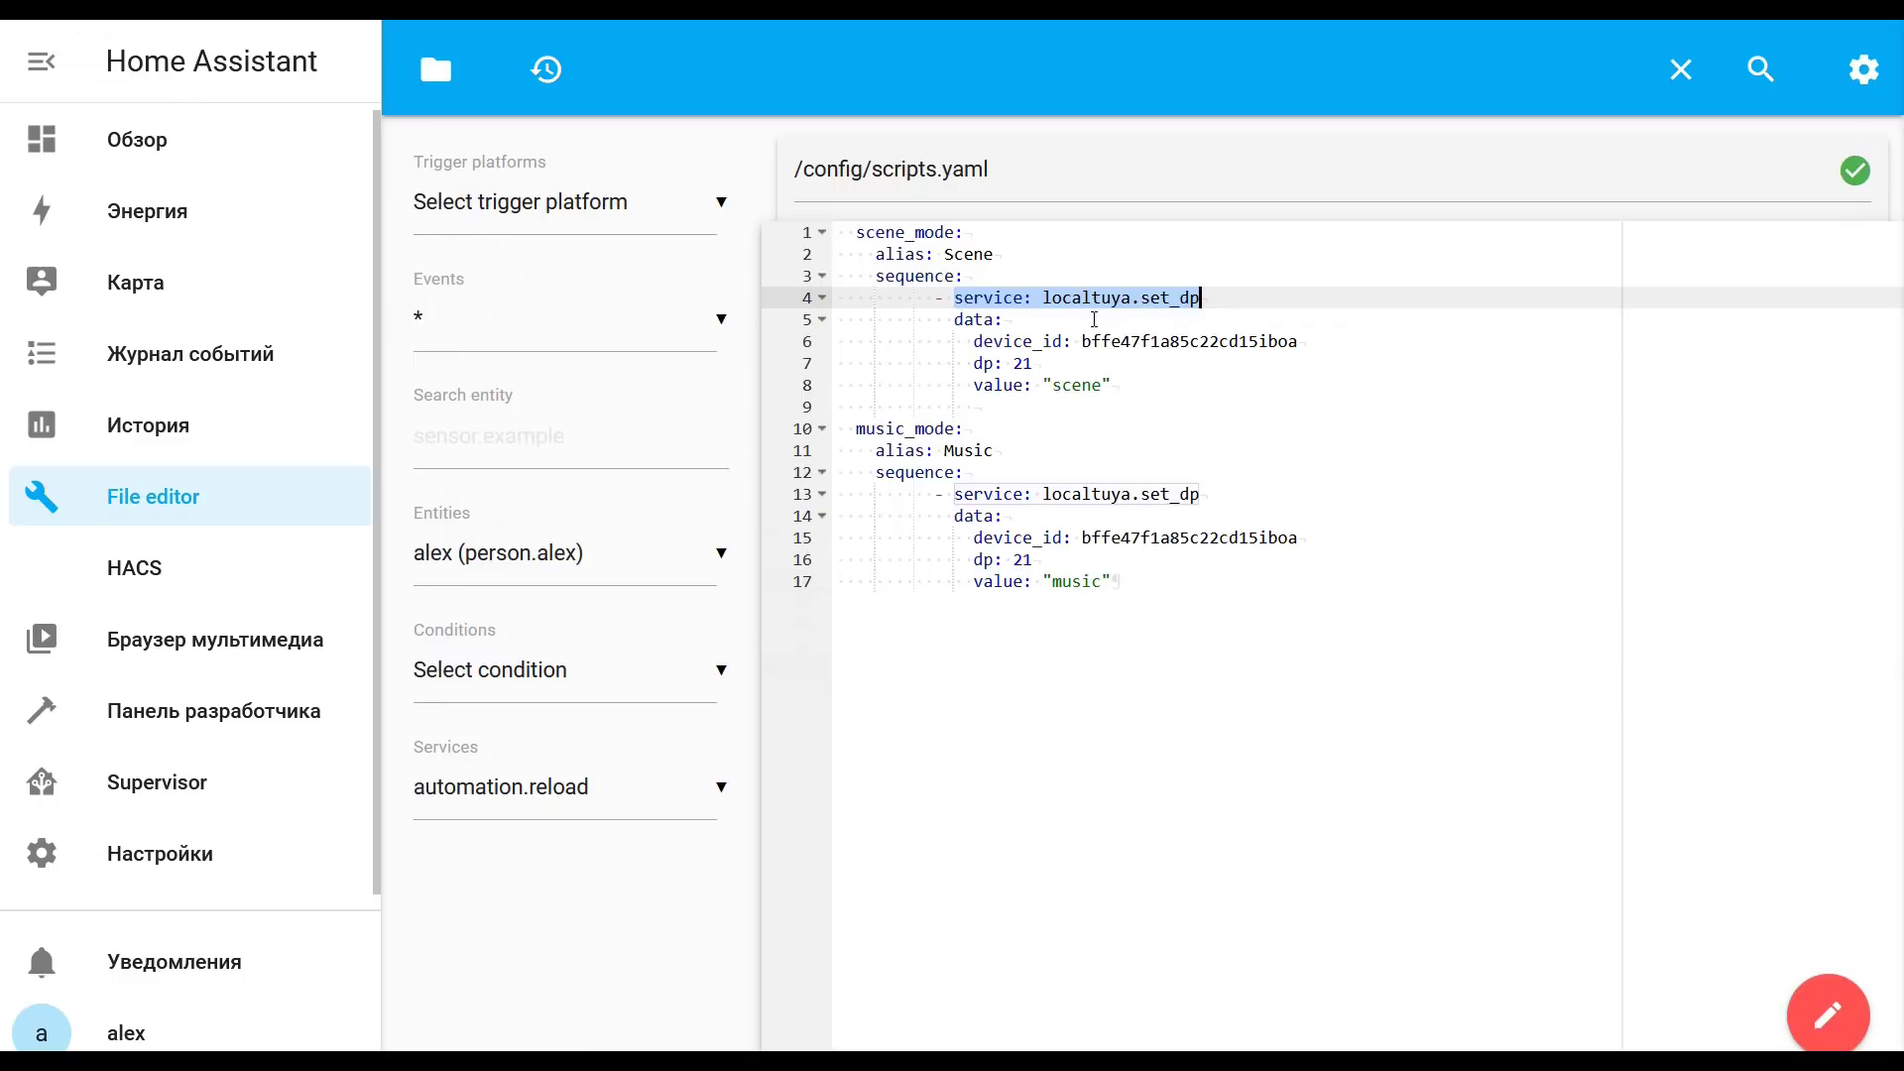
{"action": "left_click_drag", "start_coordinate": [1084, 341], "coordinate": [1312, 344]}
{"action": "double_click", "coordinate": [1039, 364]}
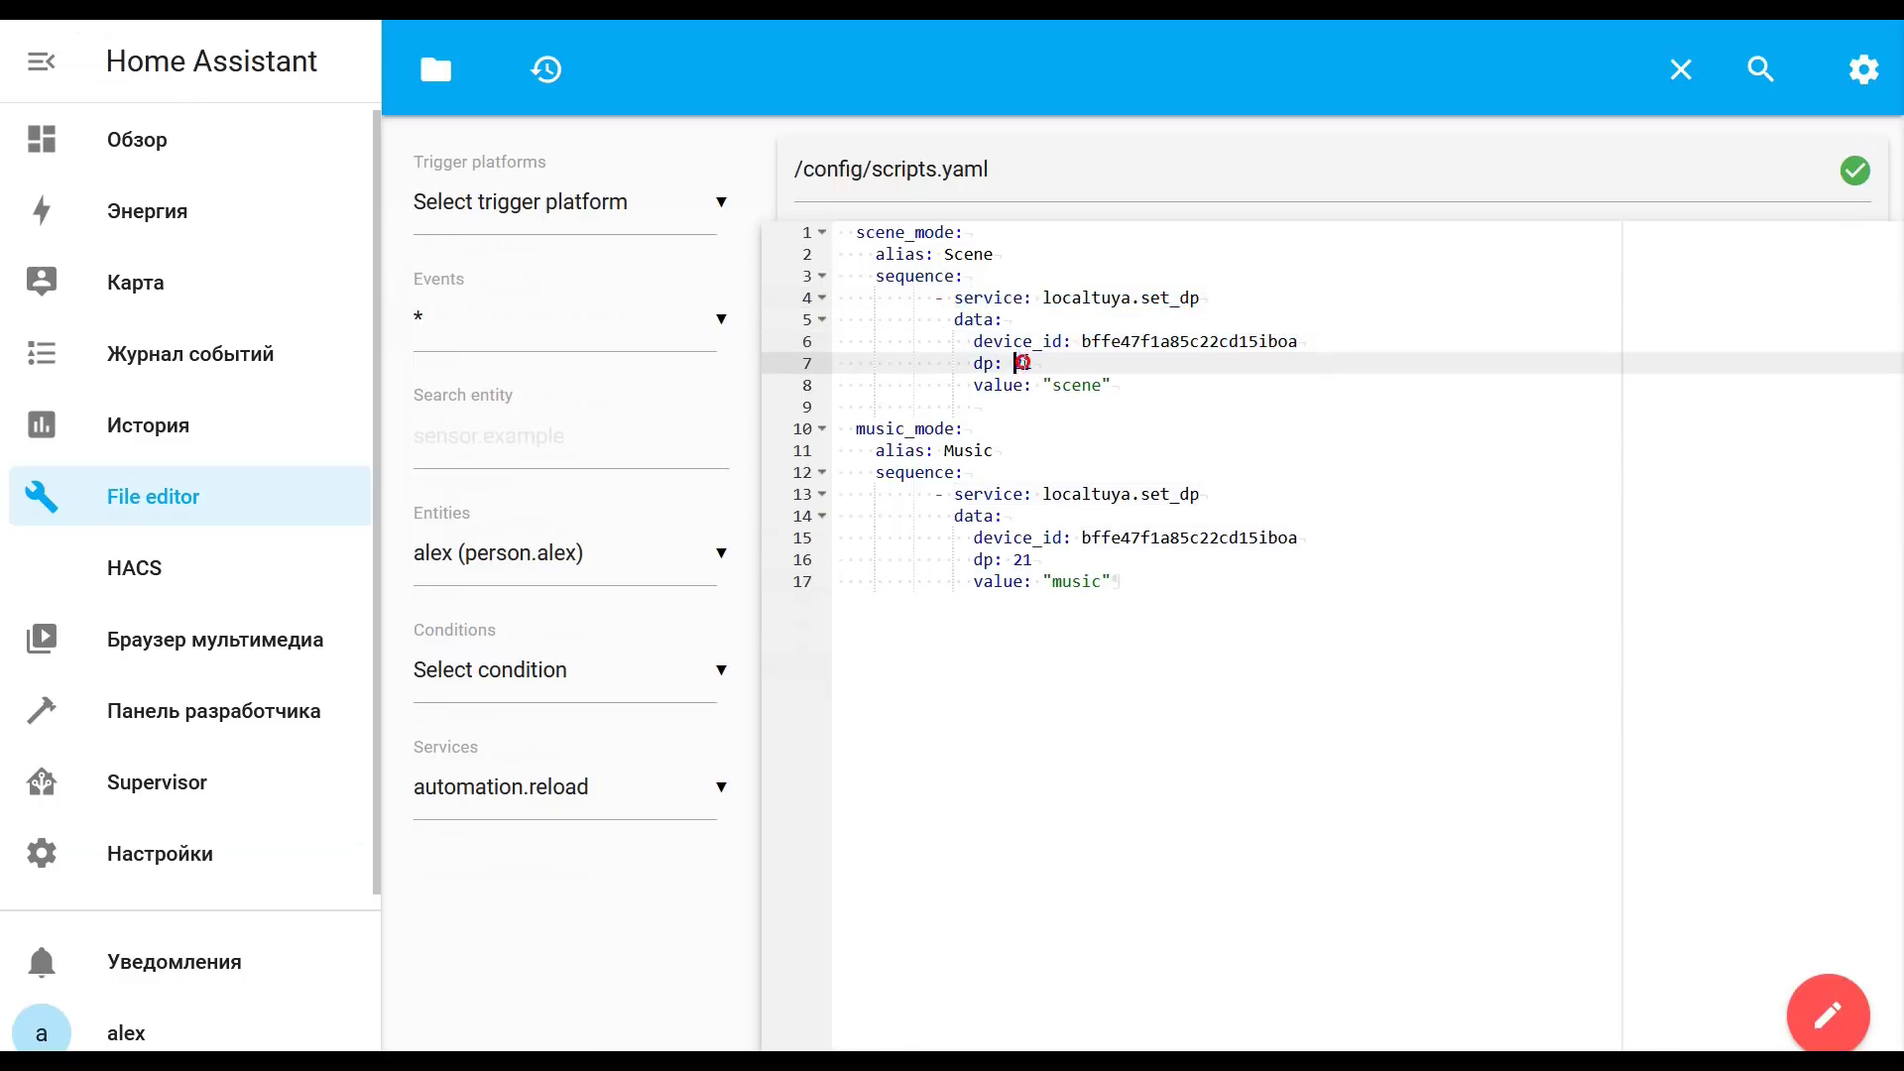
{"action": "left_click_drag", "start_coordinate": [1049, 383], "coordinate": [1121, 386]}
{"action": "left_click_drag", "start_coordinate": [1044, 488], "coordinate": [1221, 490]}
{"action": "left_click_drag", "start_coordinate": [1085, 537], "coordinate": [1302, 539]}
{"action": "left_click_drag", "start_coordinate": [1014, 558], "coordinate": [1116, 581]}
{"action": "left_click", "coordinate": [1133, 542]}
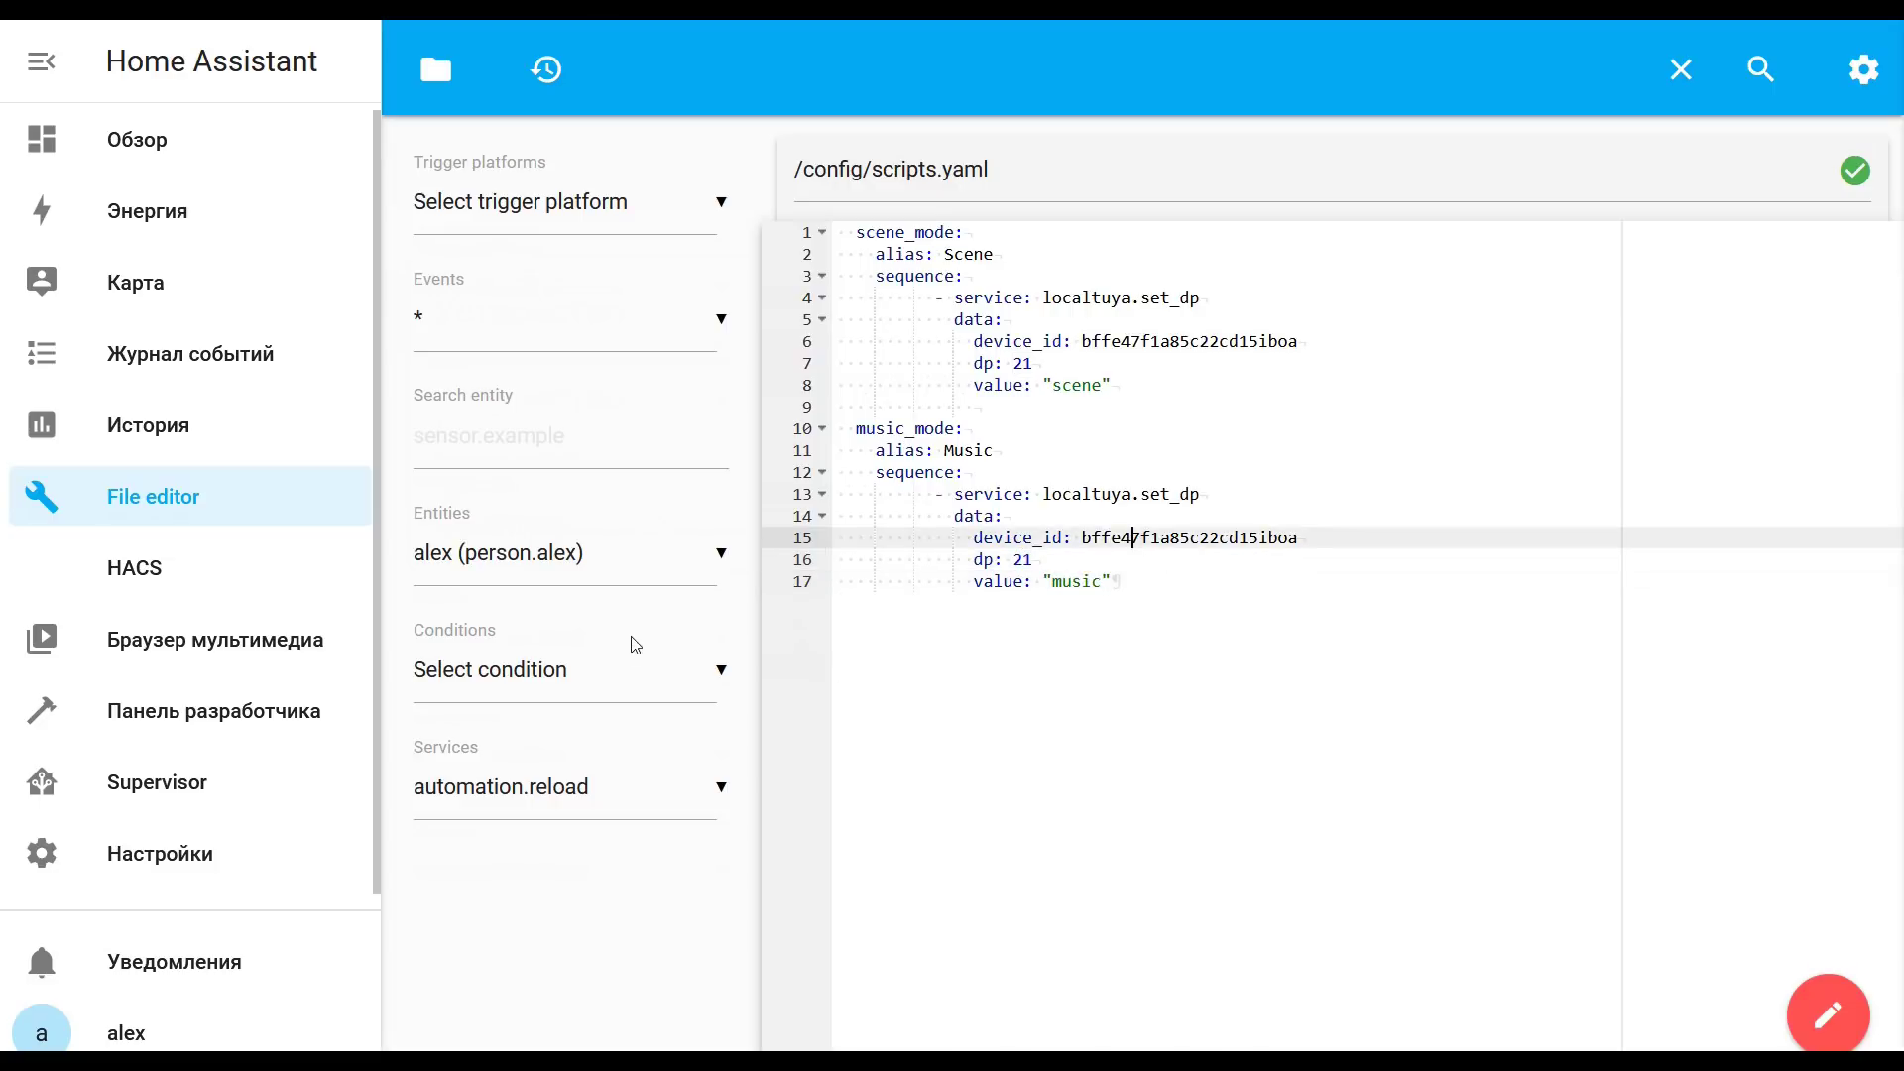
- Open the configuration of the LED LocalTuya integration, highlight its device id for reference, and close it without changes
{"action": "left_click", "coordinate": [218, 846]}
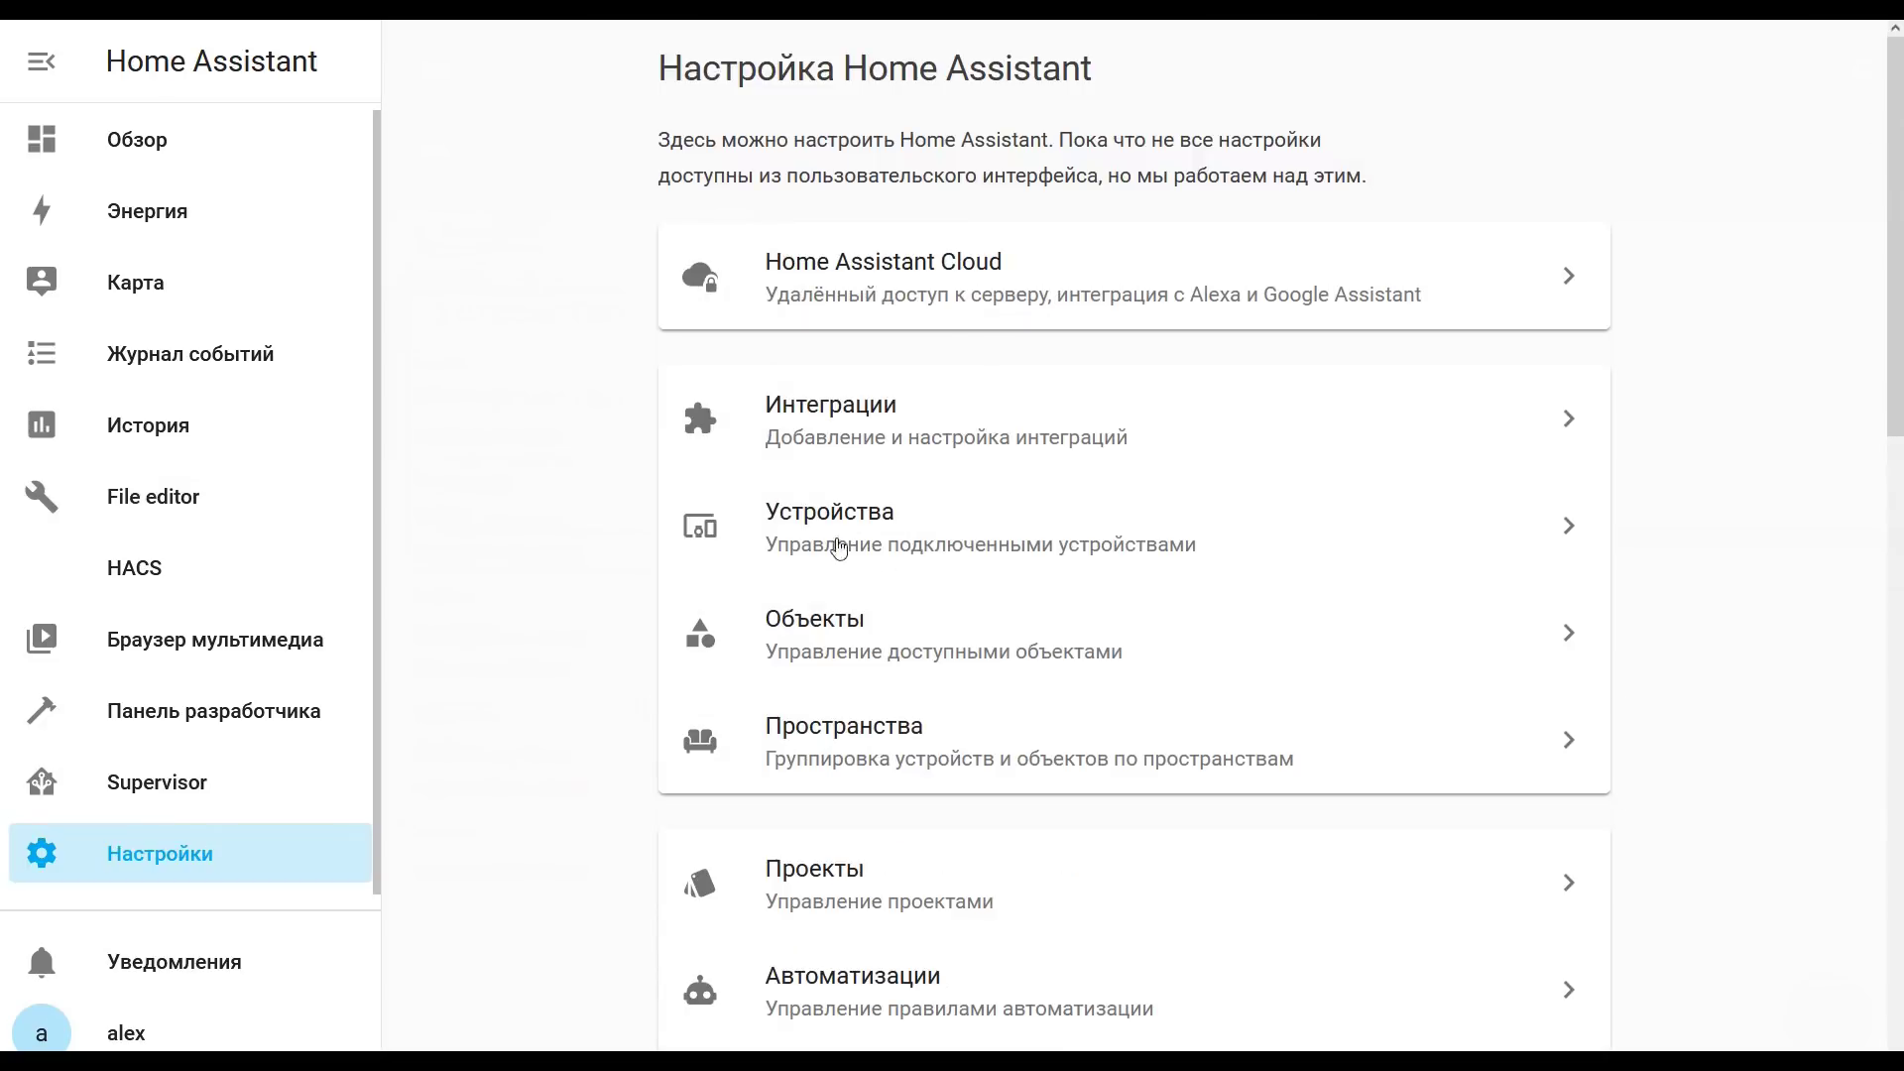
{"action": "left_click", "coordinate": [877, 414]}
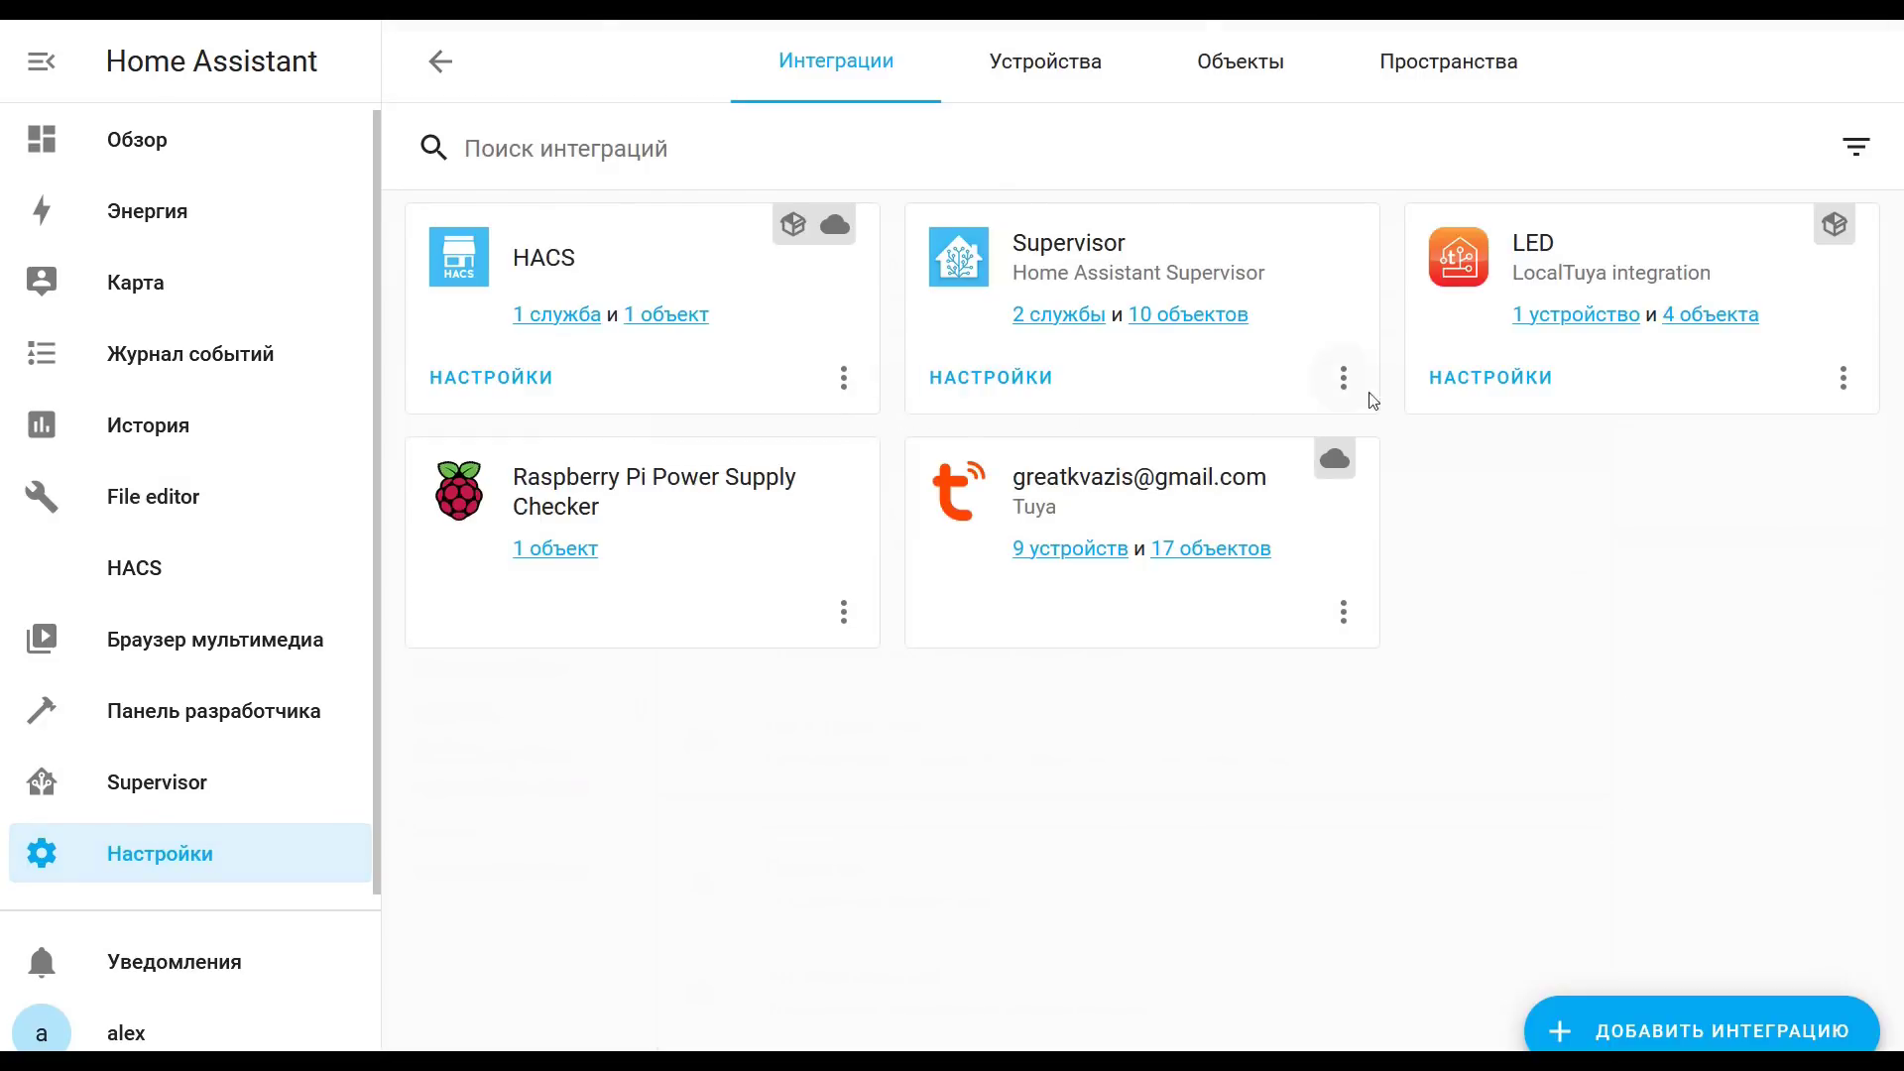
{"action": "left_click", "coordinate": [1543, 378]}
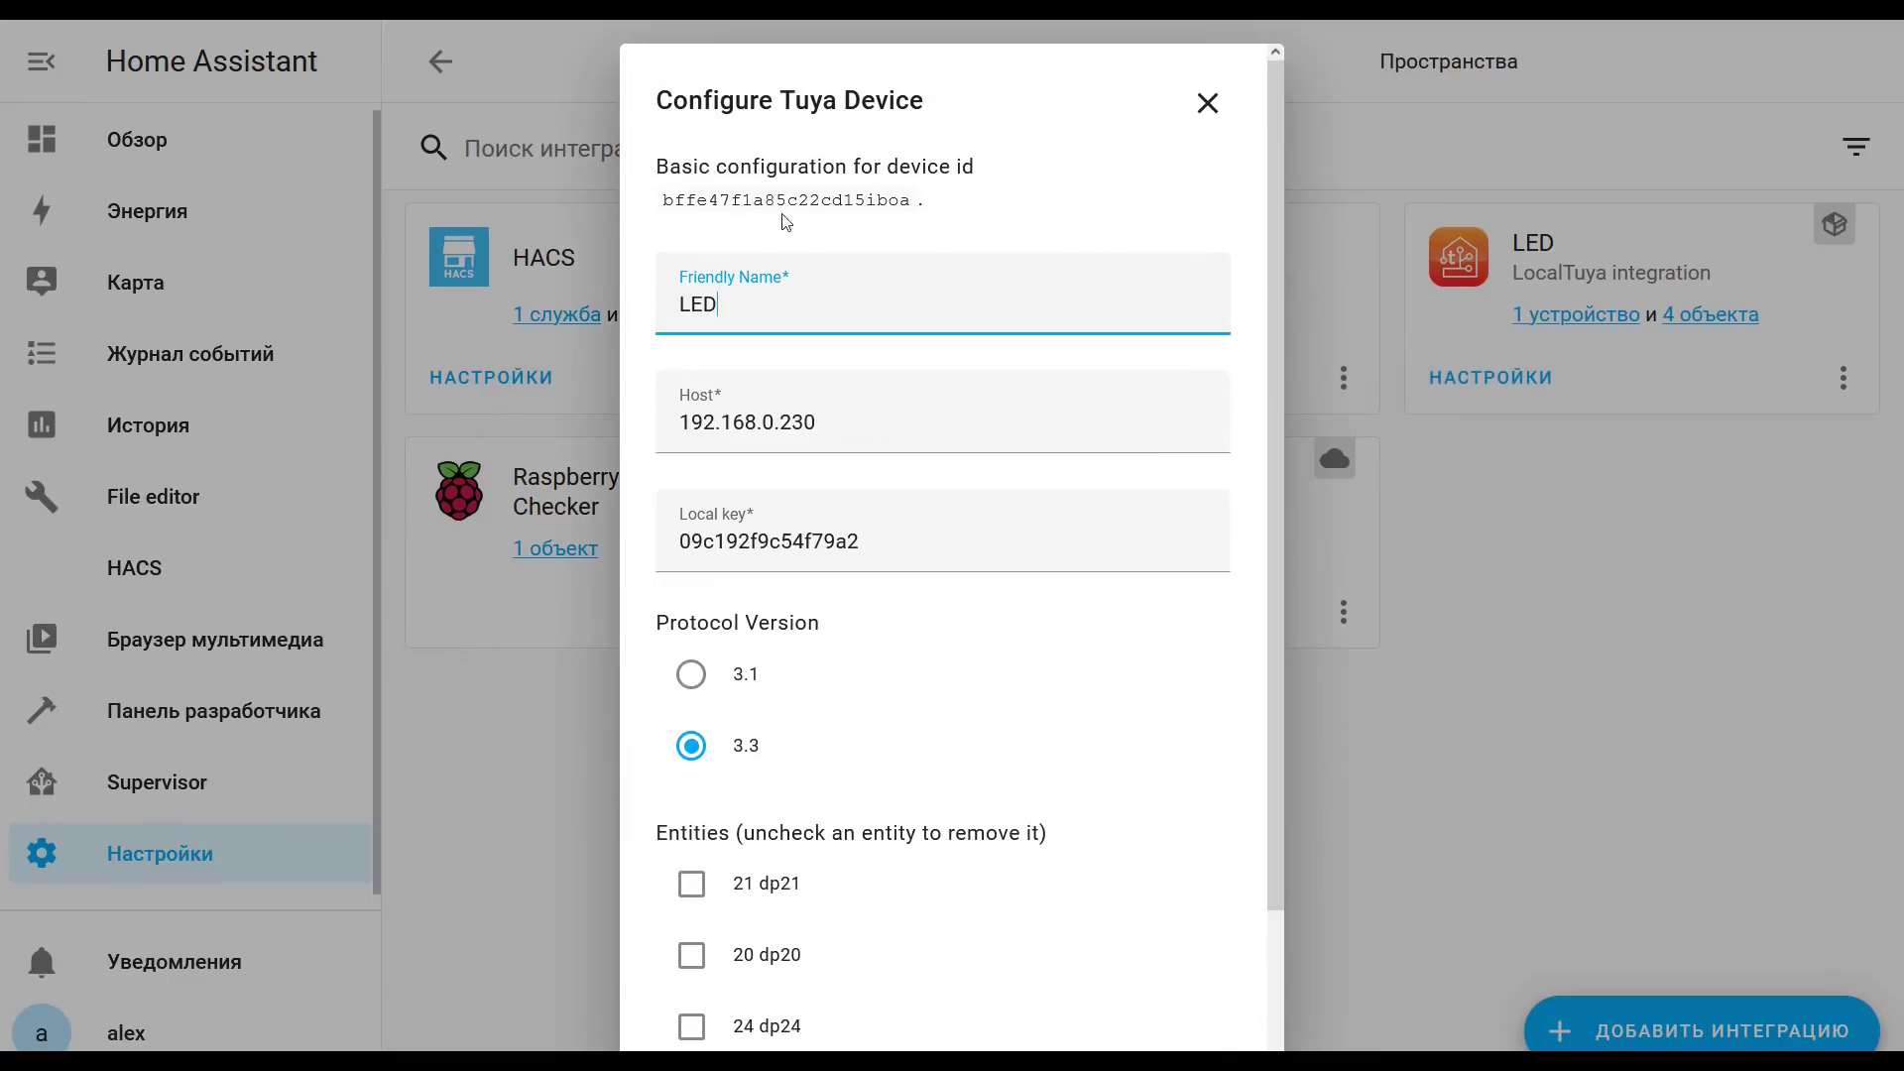
{"action": "left_click_drag", "start_coordinate": [663, 201], "coordinate": [915, 210]}
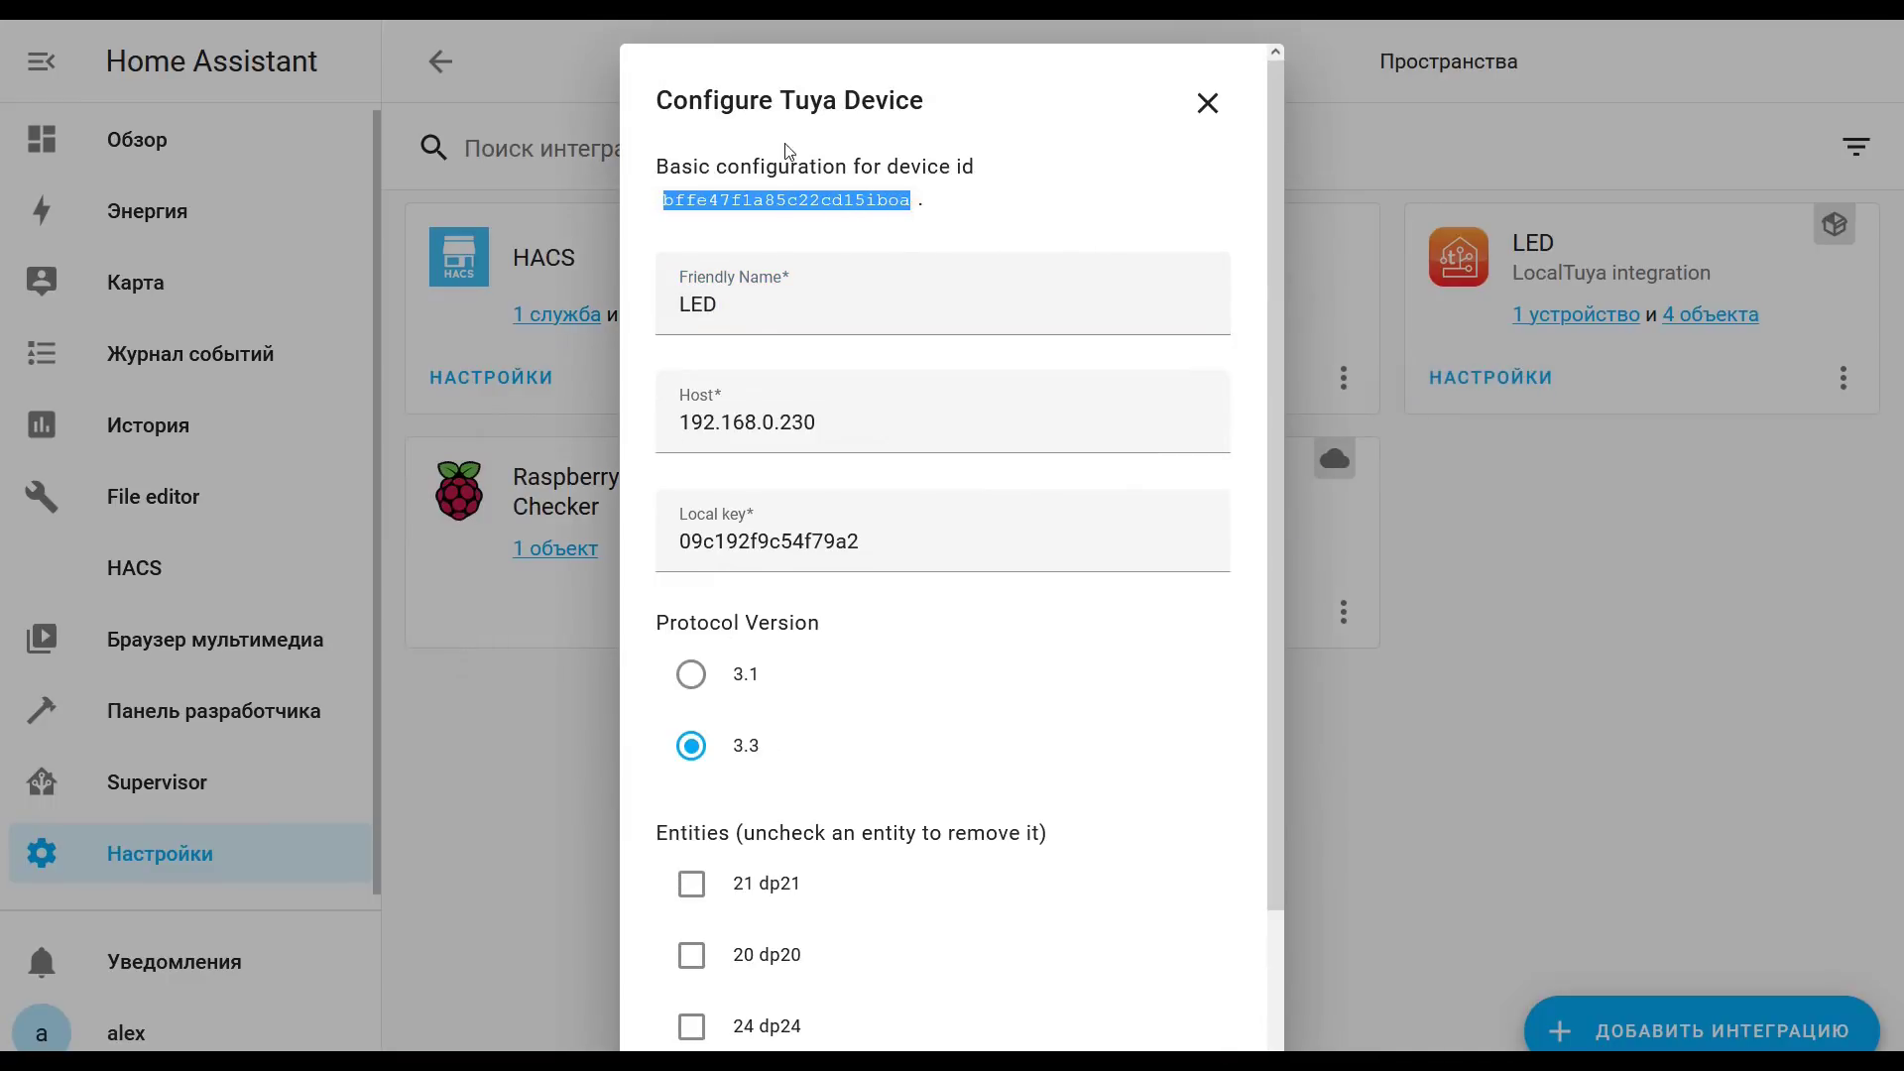
{"action": "left_click", "coordinate": [1208, 102]}
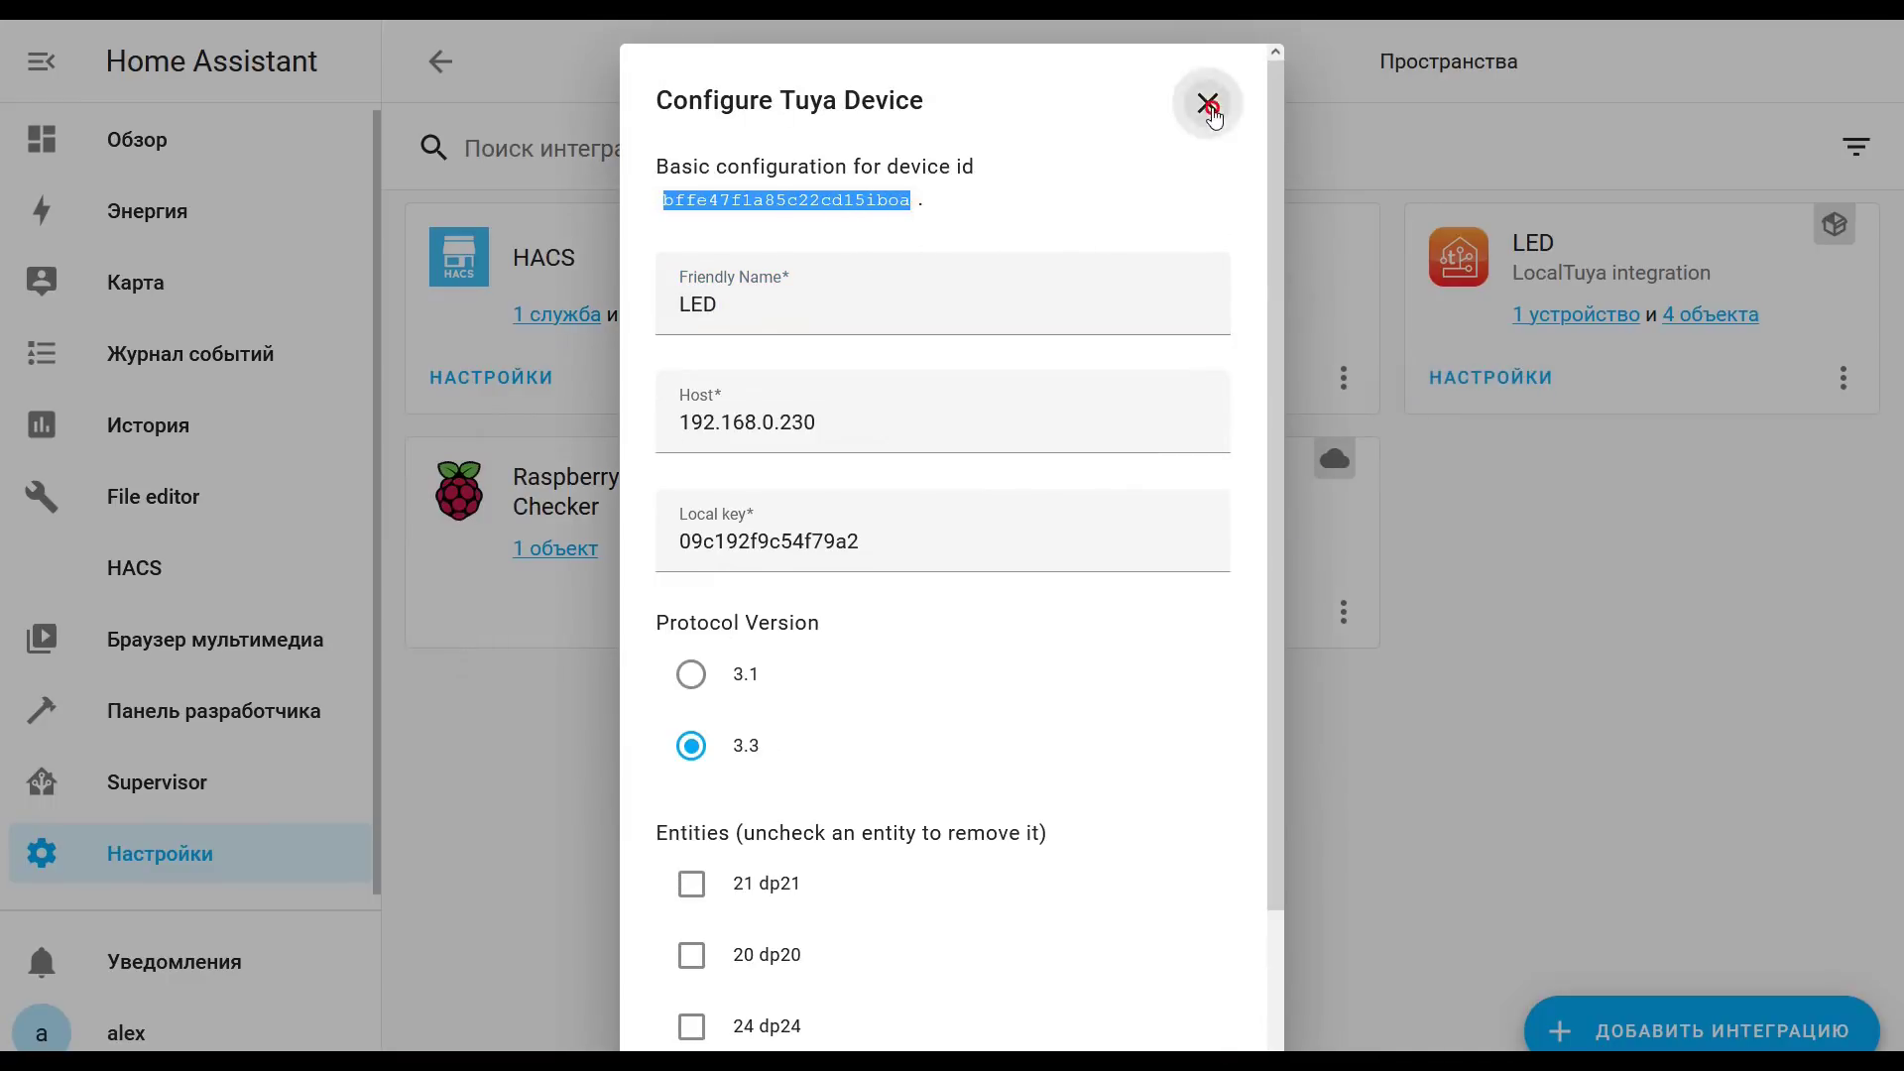
- Open the LED device's page and, from the separate overview window, run the Music script followed by the Scene script
{"action": "left_click", "coordinate": [1545, 317]}
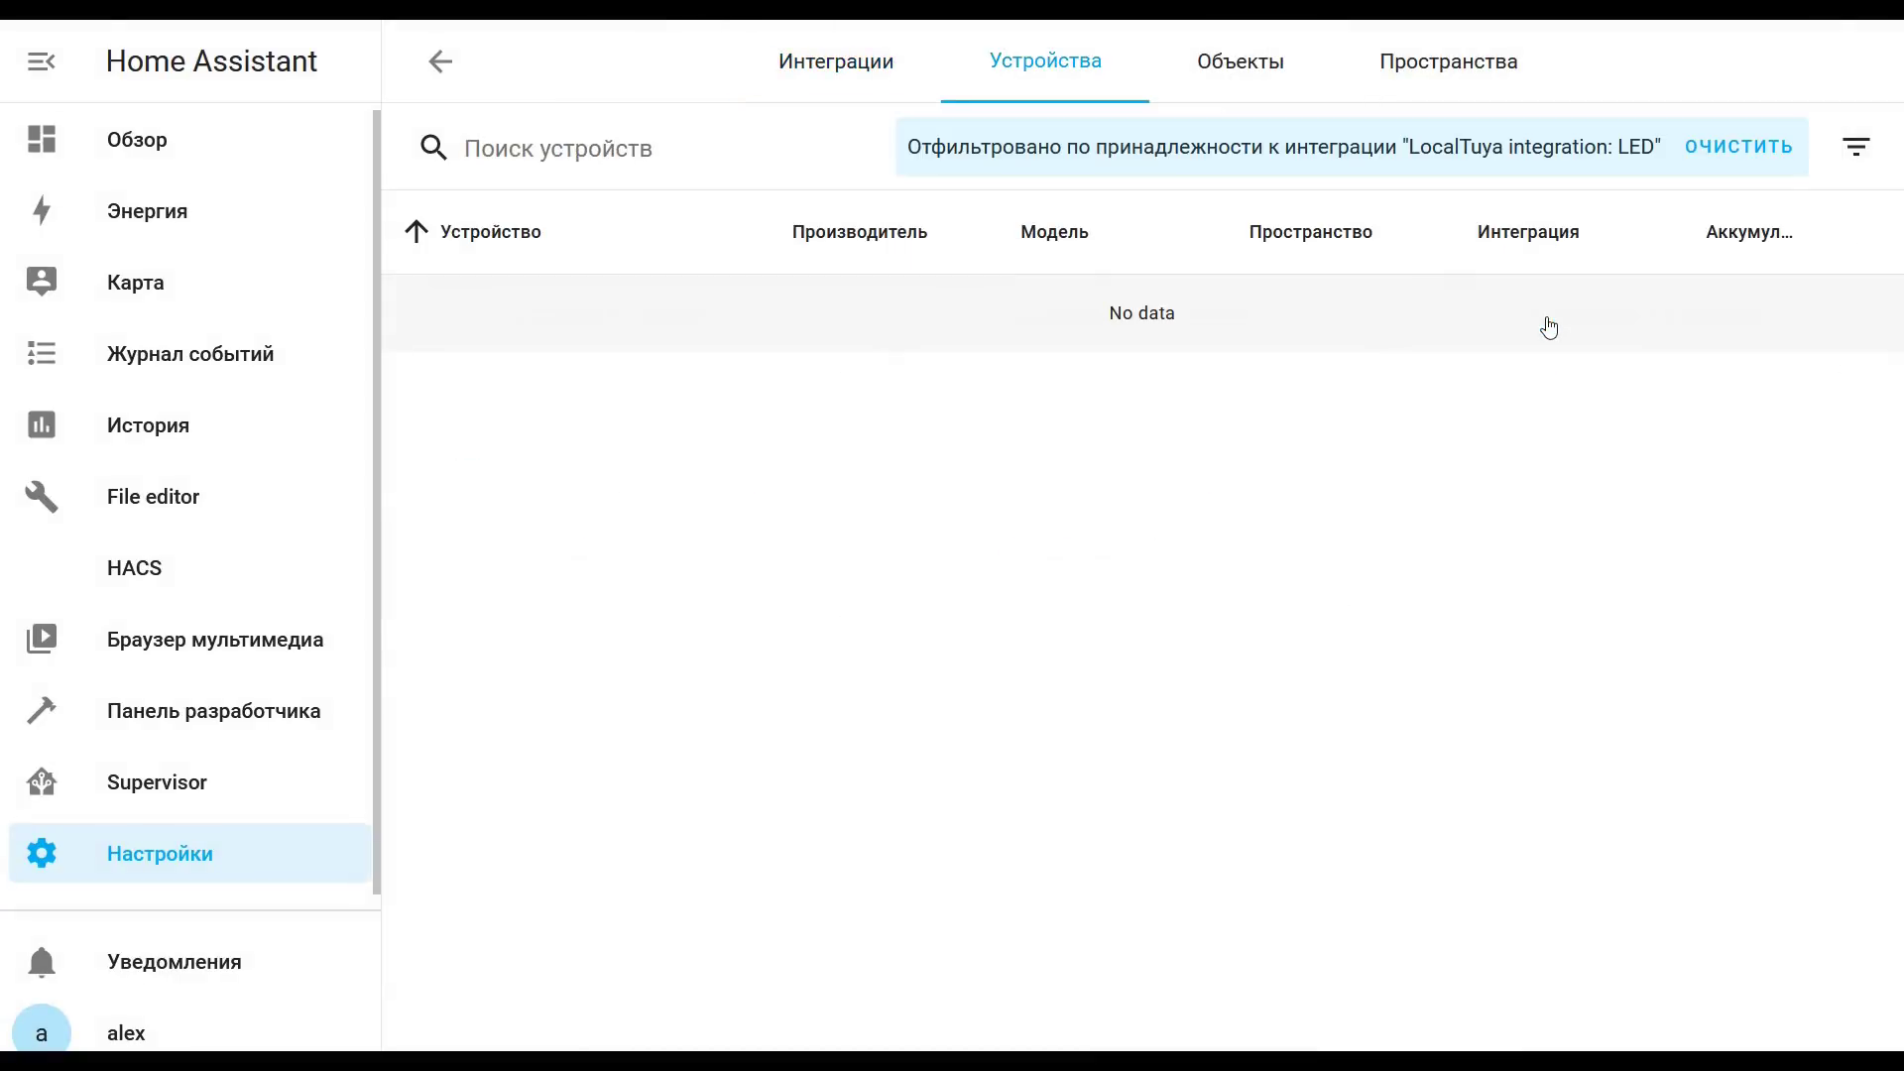
{"action": "left_click", "coordinate": [771, 343]}
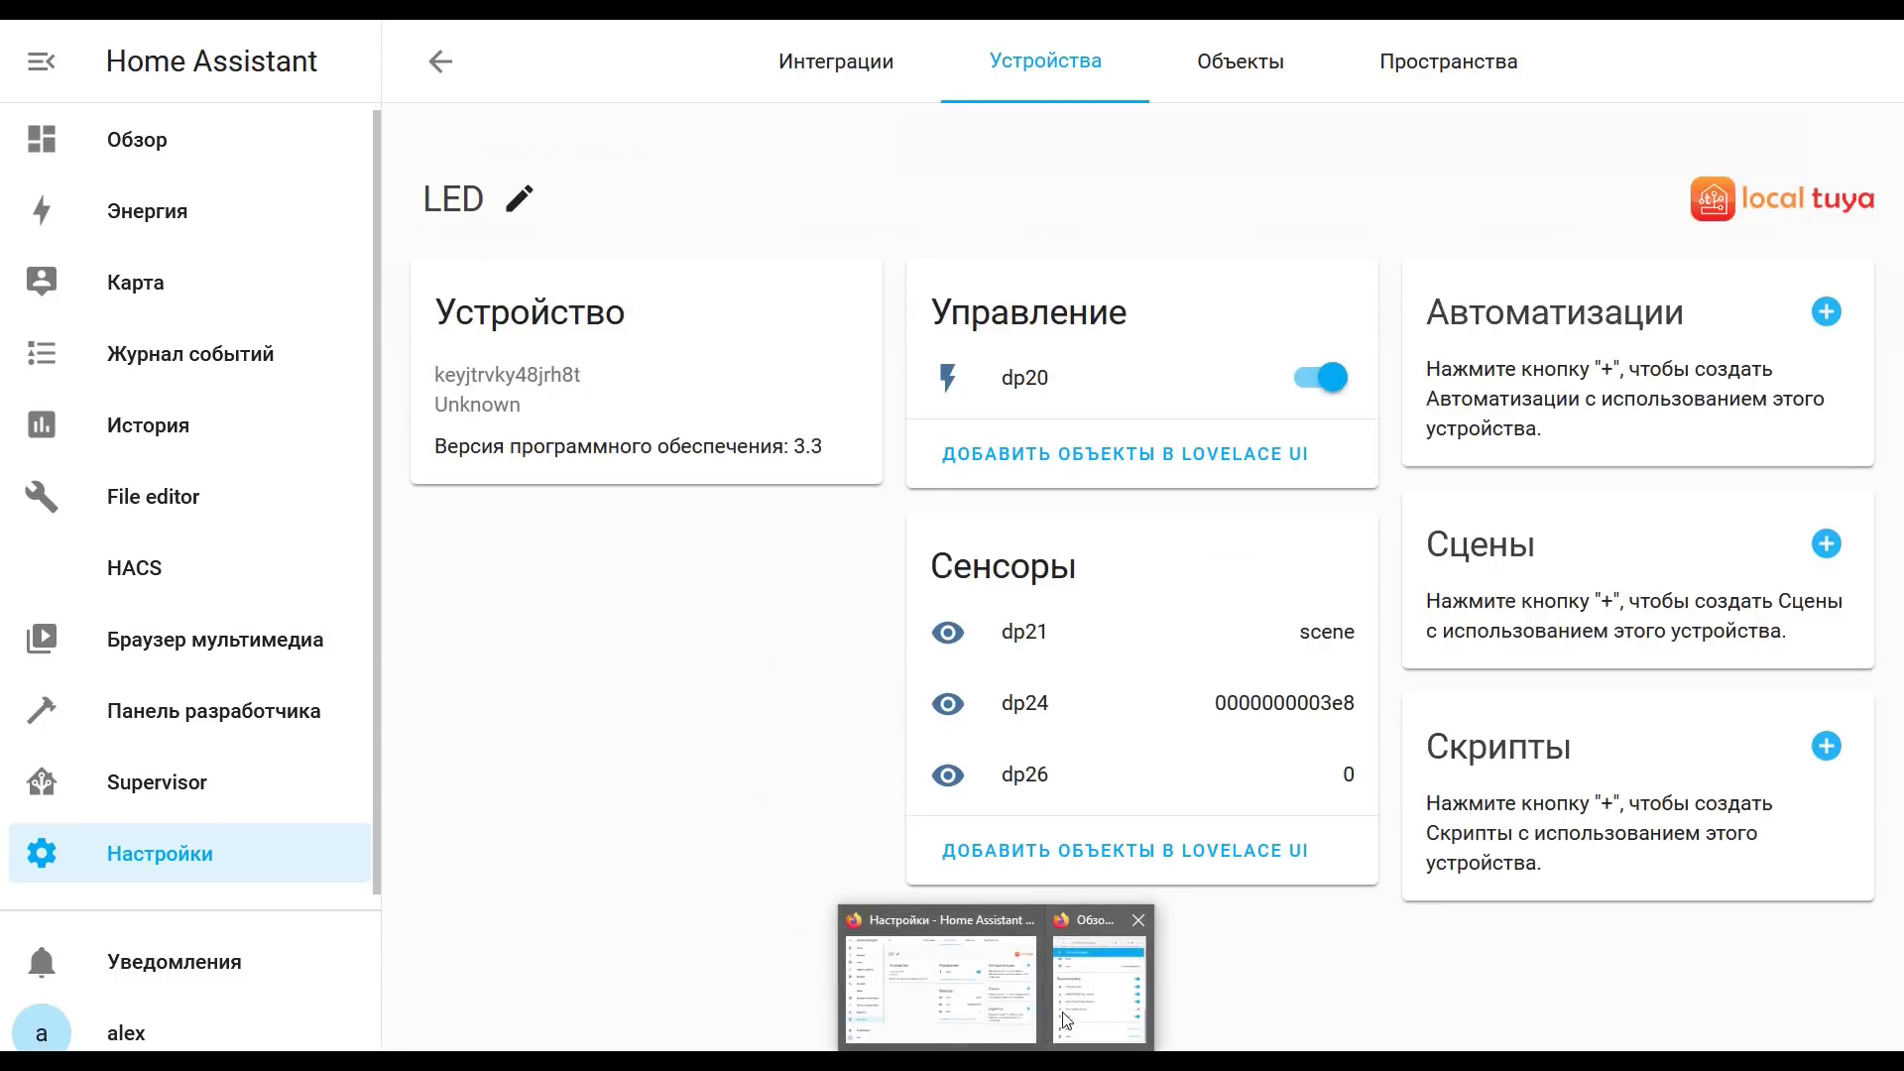
{"action": "left_click", "coordinate": [1091, 993]}
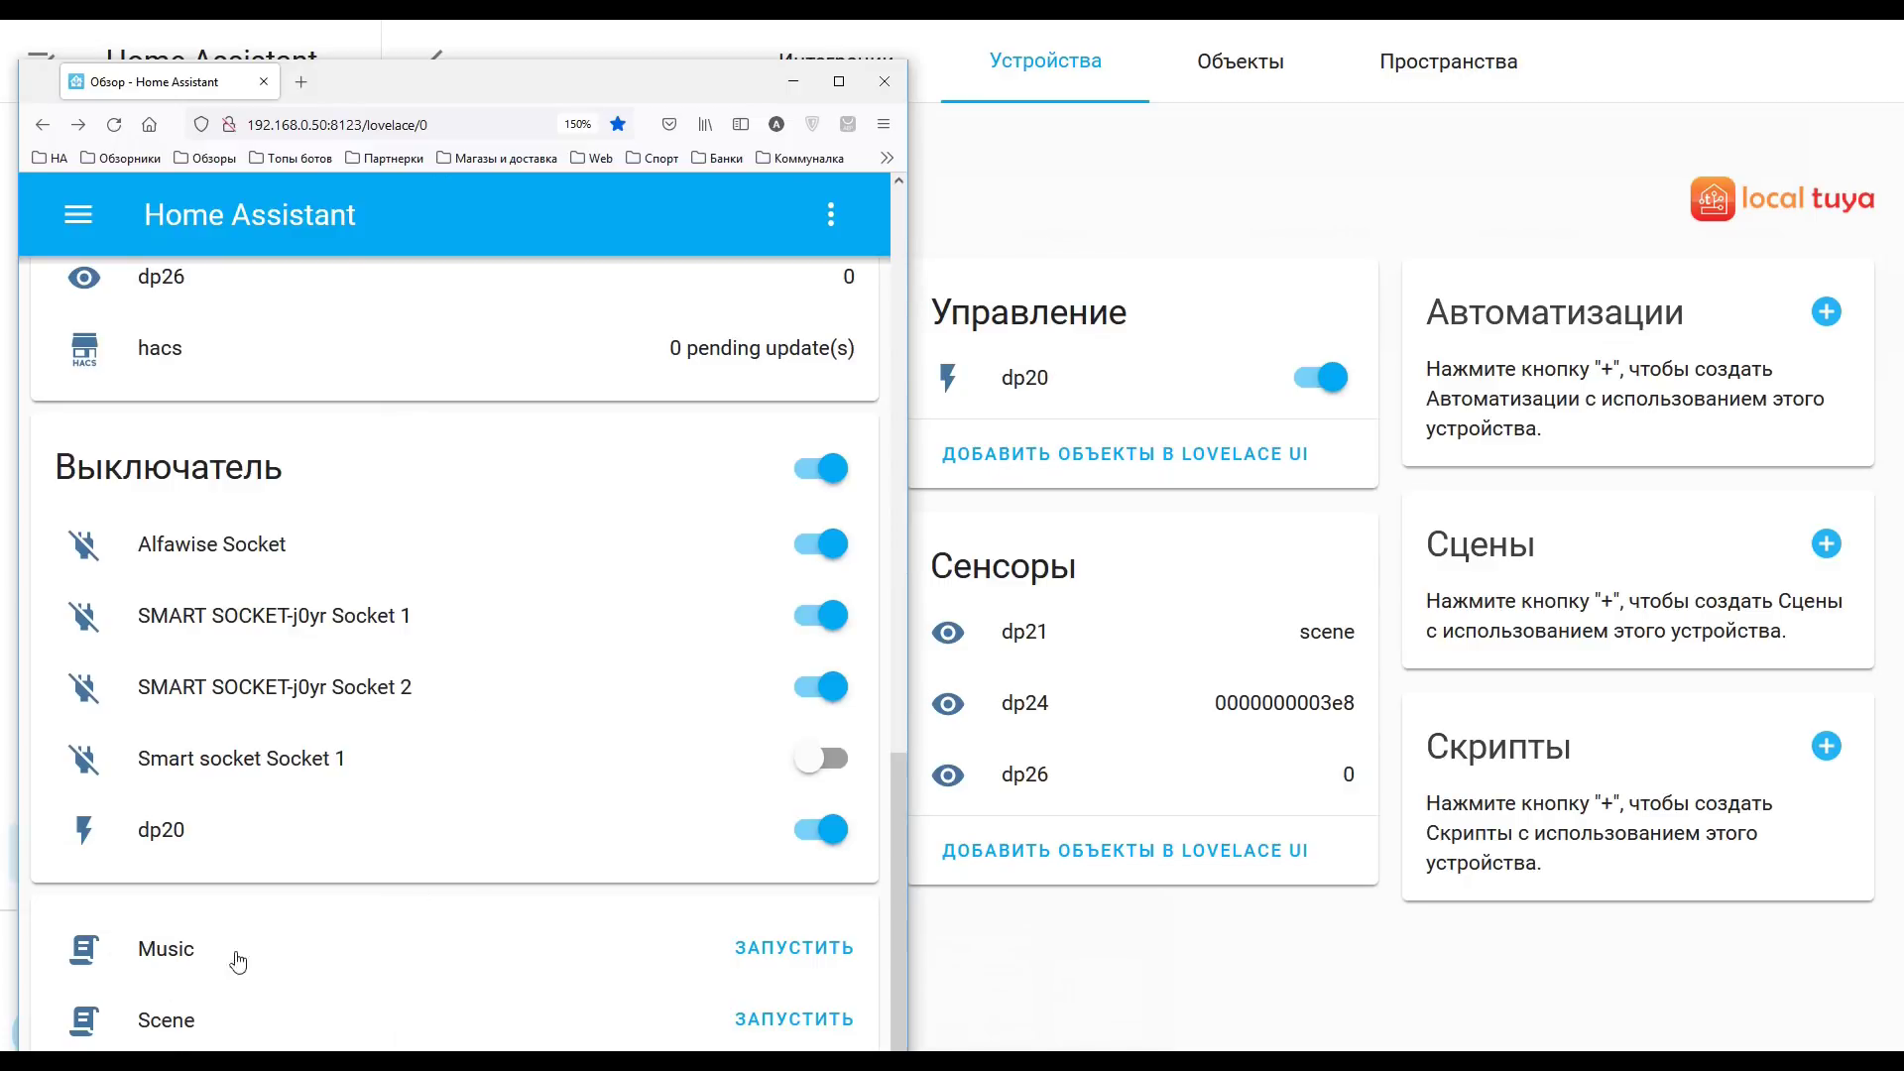
{"action": "left_click", "coordinate": [782, 958]}
{"action": "left_click", "coordinate": [779, 1022]}
- Switch dp20 off on the LED device's page and change its entity ID to switch.led_light_switch
{"action": "left_click", "coordinate": [1326, 377]}
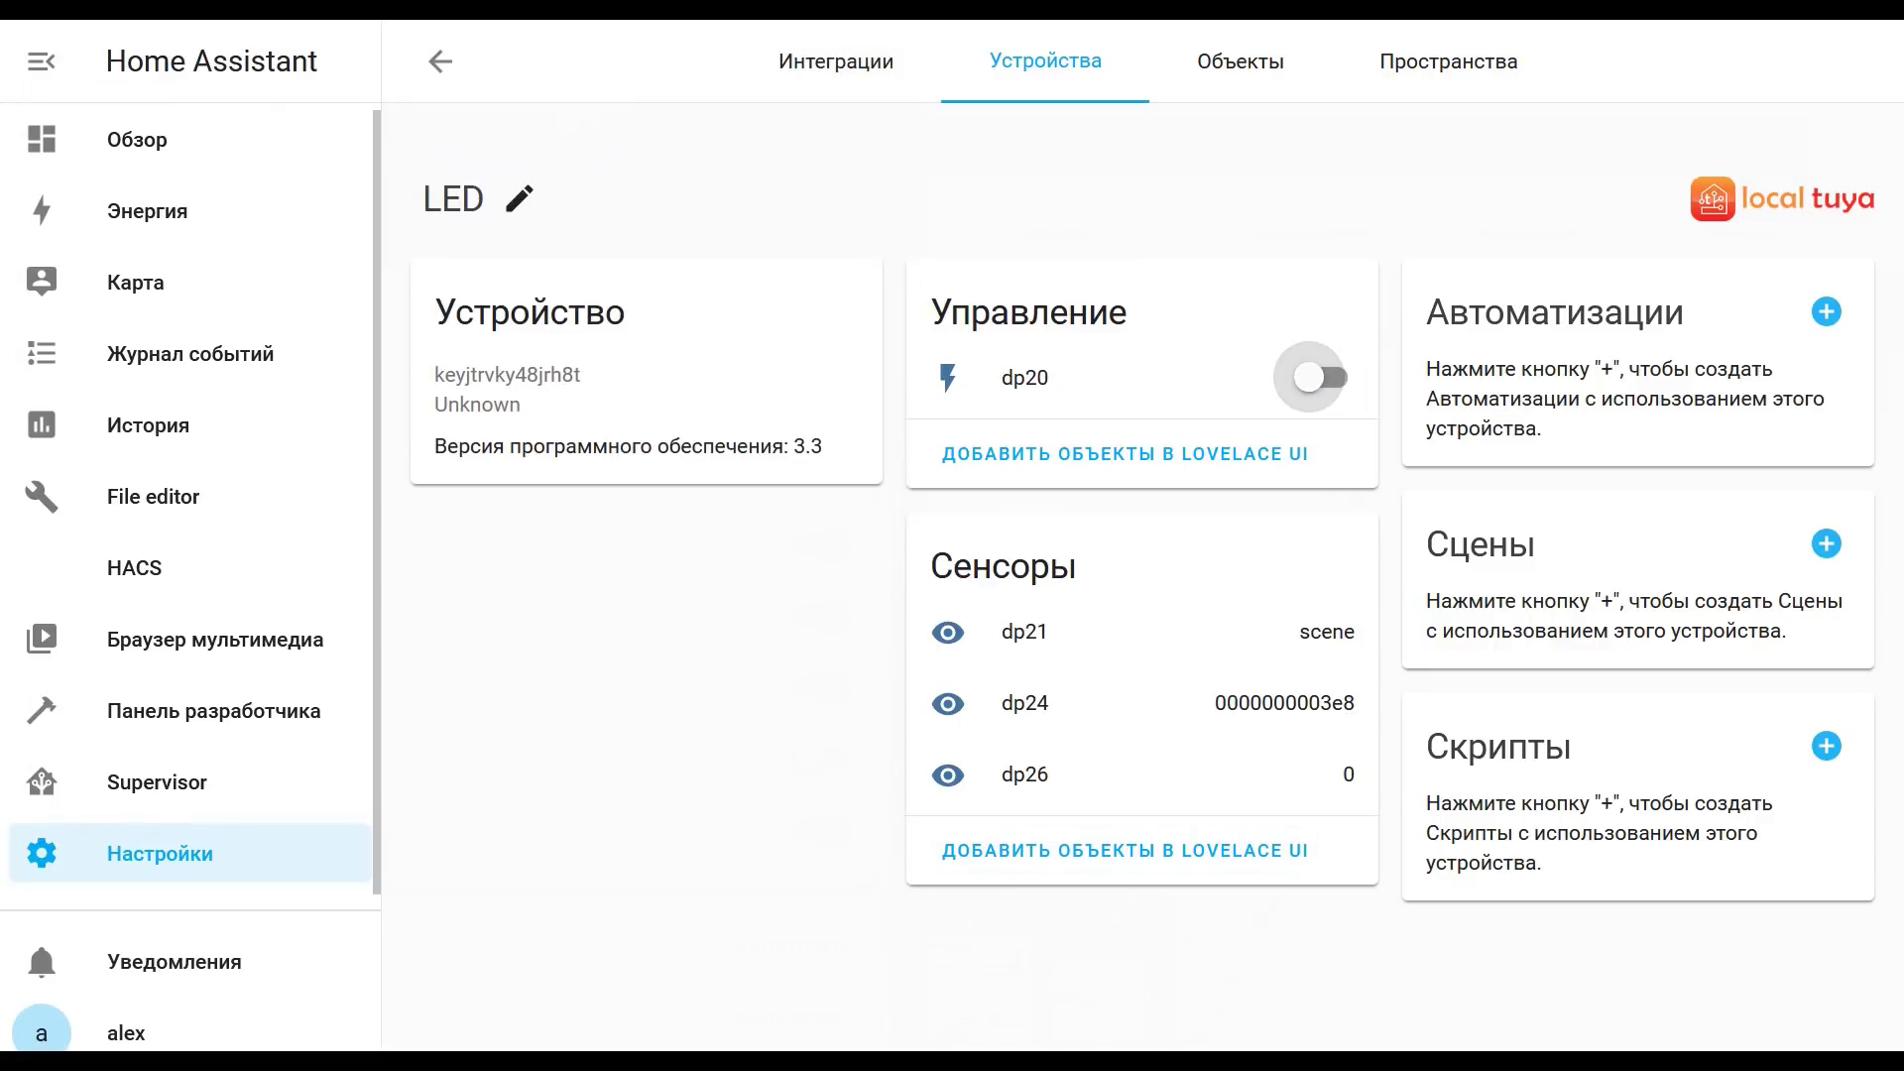
{"action": "left_click", "coordinate": [1026, 381]}
{"action": "double_click", "coordinate": [750, 617]}
{"action": "type", "text": "led"}
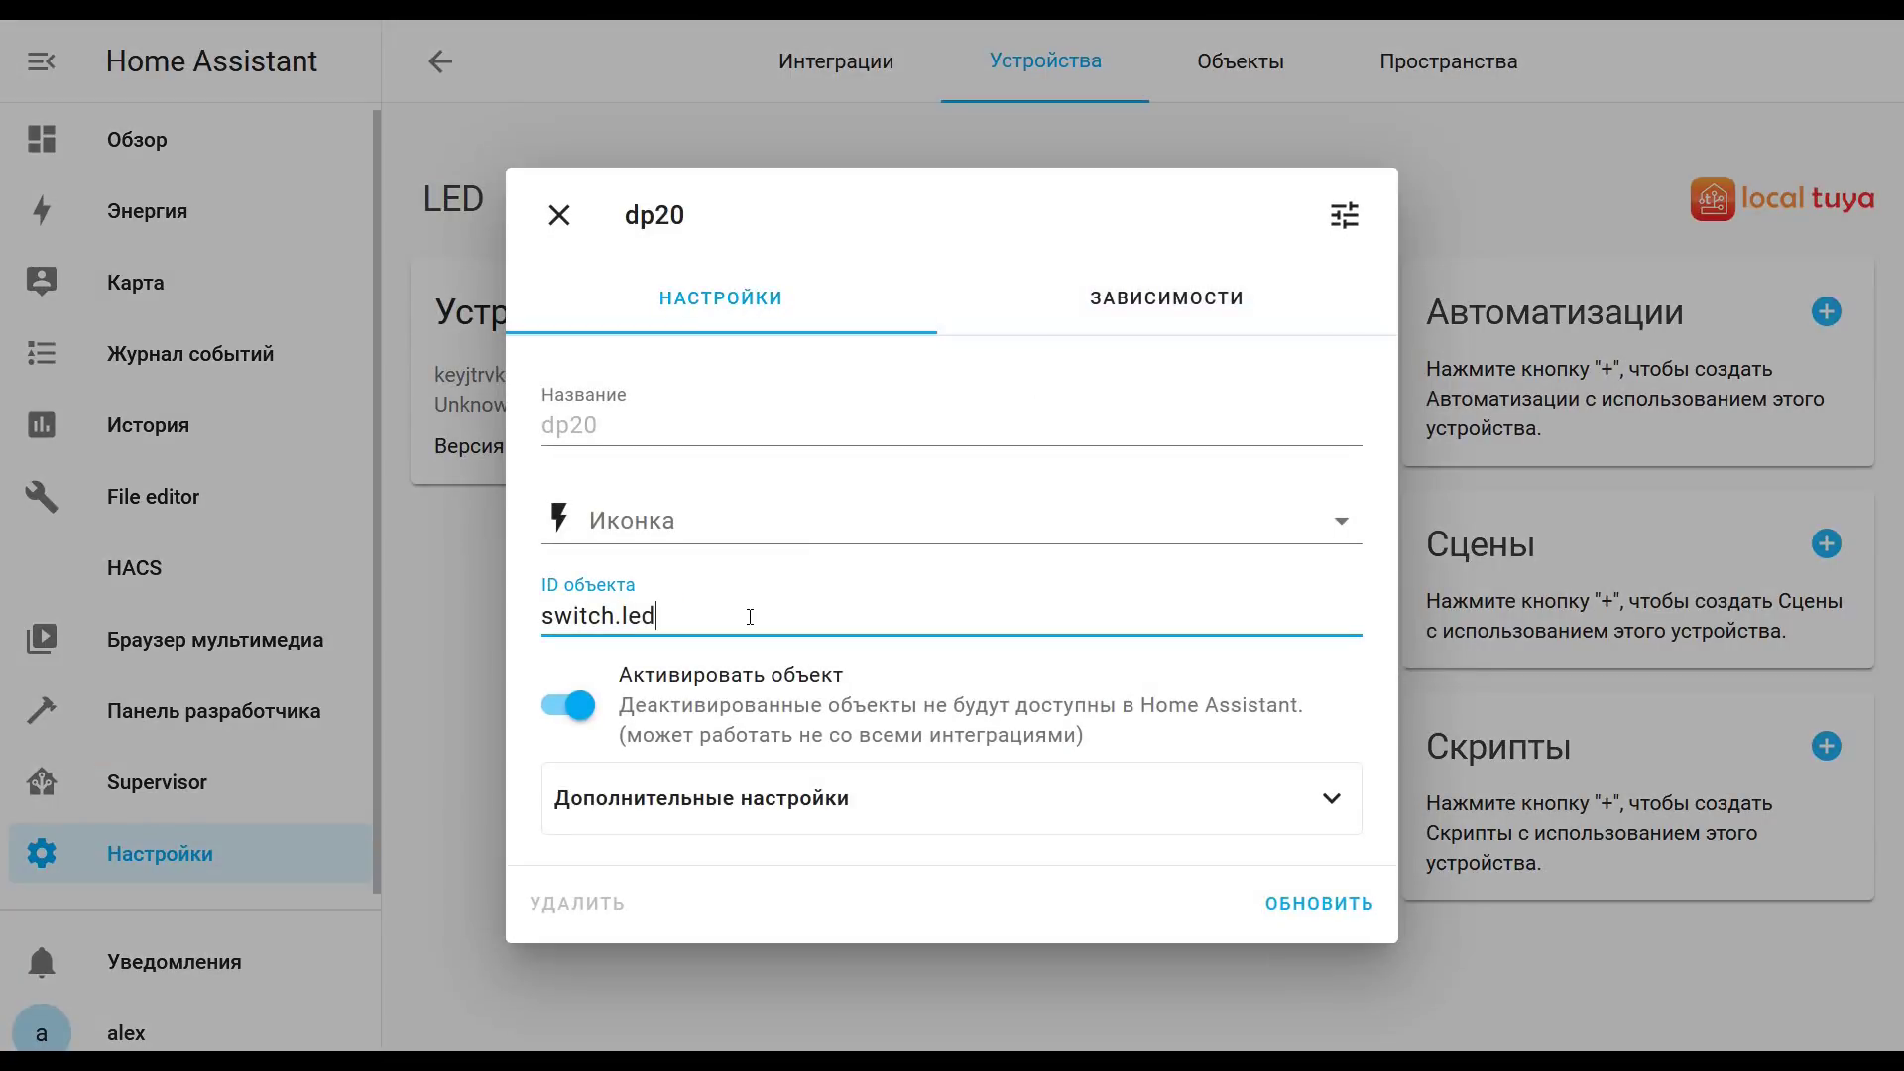
{"action": "type", "text": "_light_switch"}
{"action": "left_click", "coordinate": [1299, 903]}
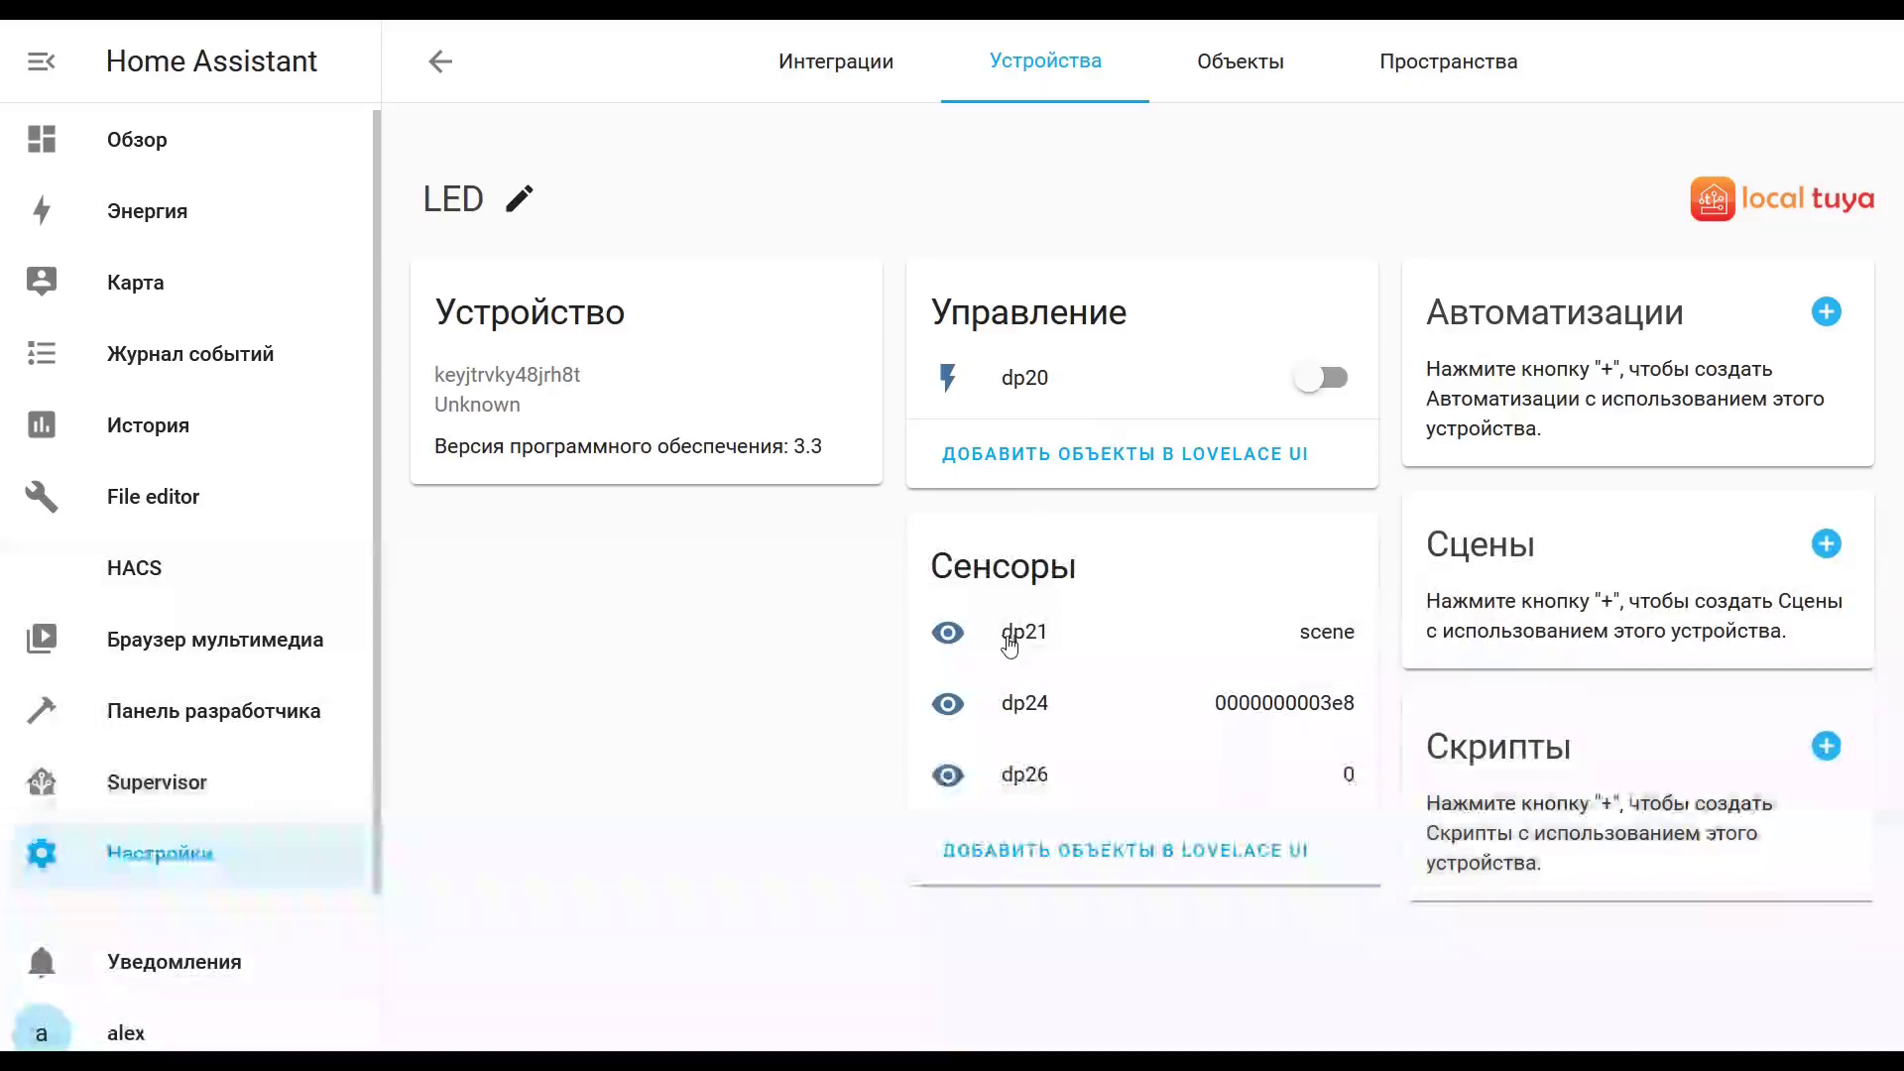
- Change the entity ID of the dp21 sensor to sensor.led_light_mode
{"action": "left_click", "coordinate": [1012, 633]}
{"action": "double_click", "coordinate": [692, 607]}
{"action": "type", "text": "led_light_mode"}
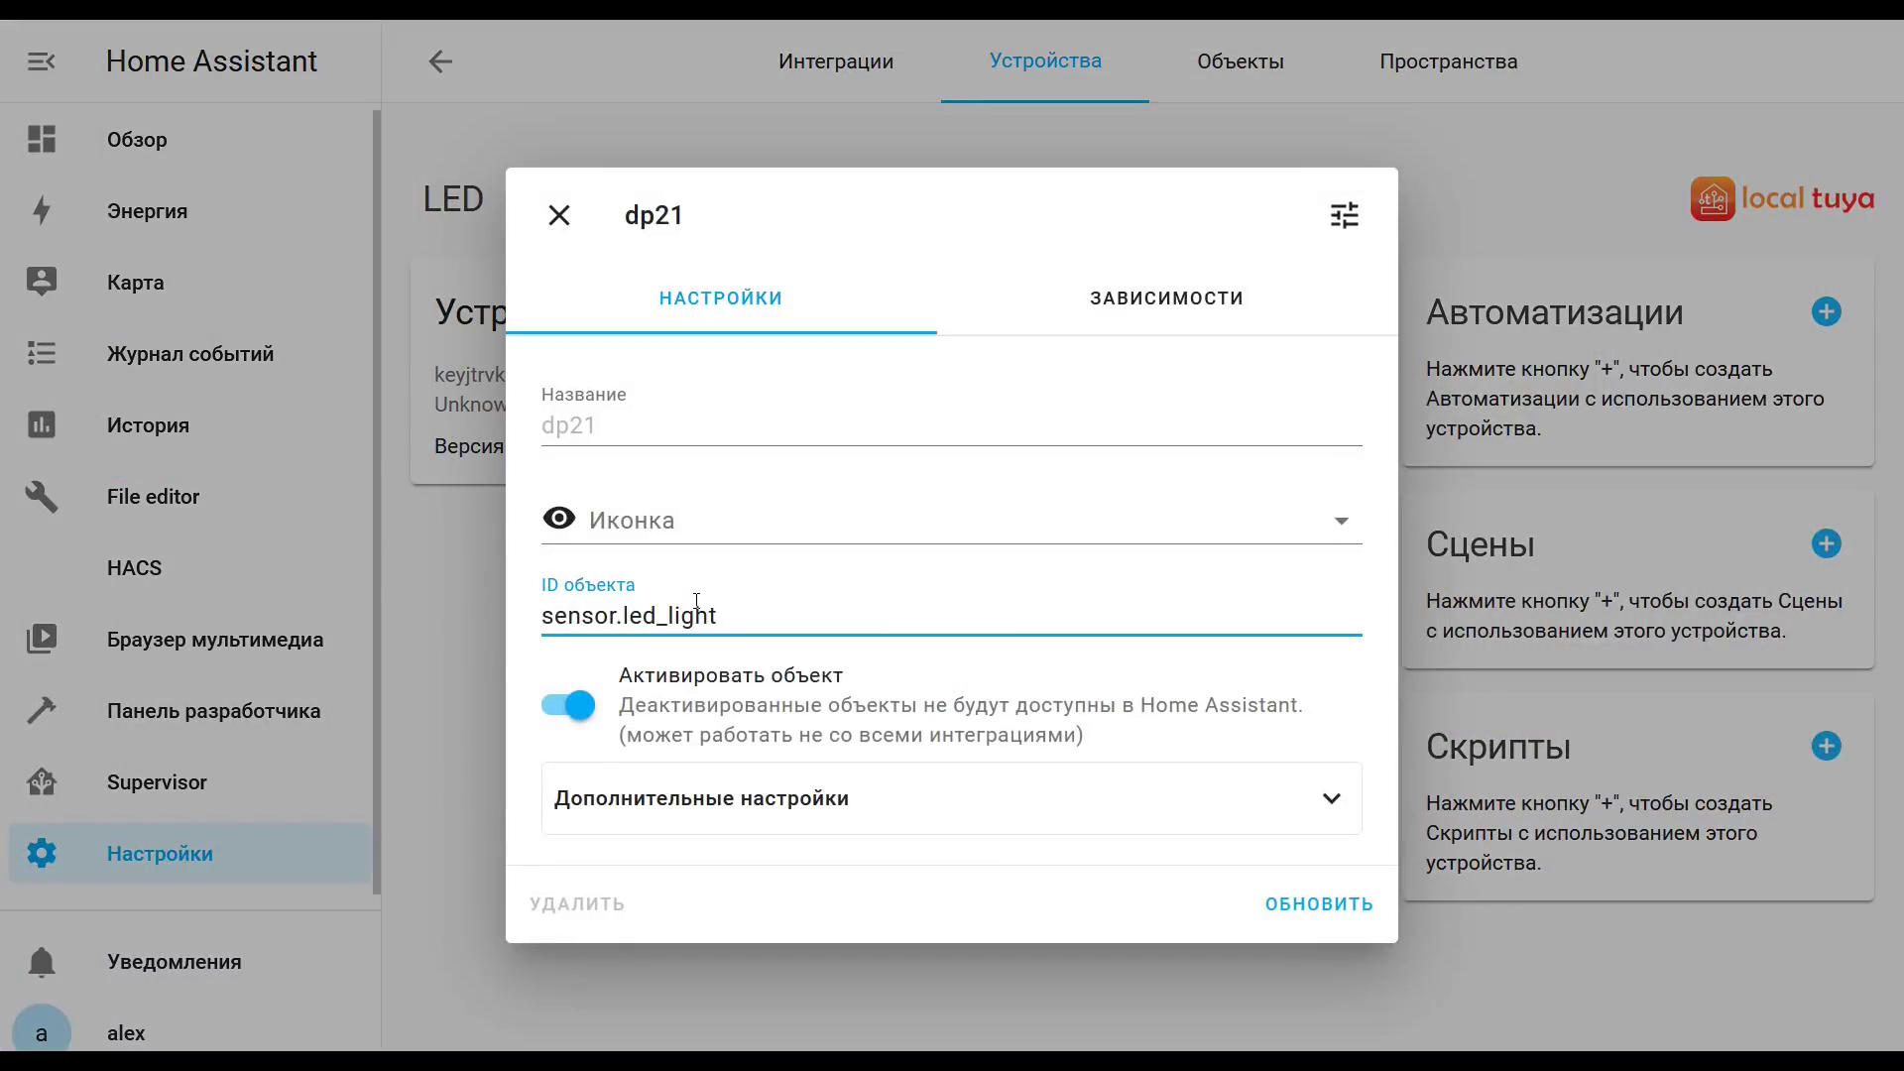